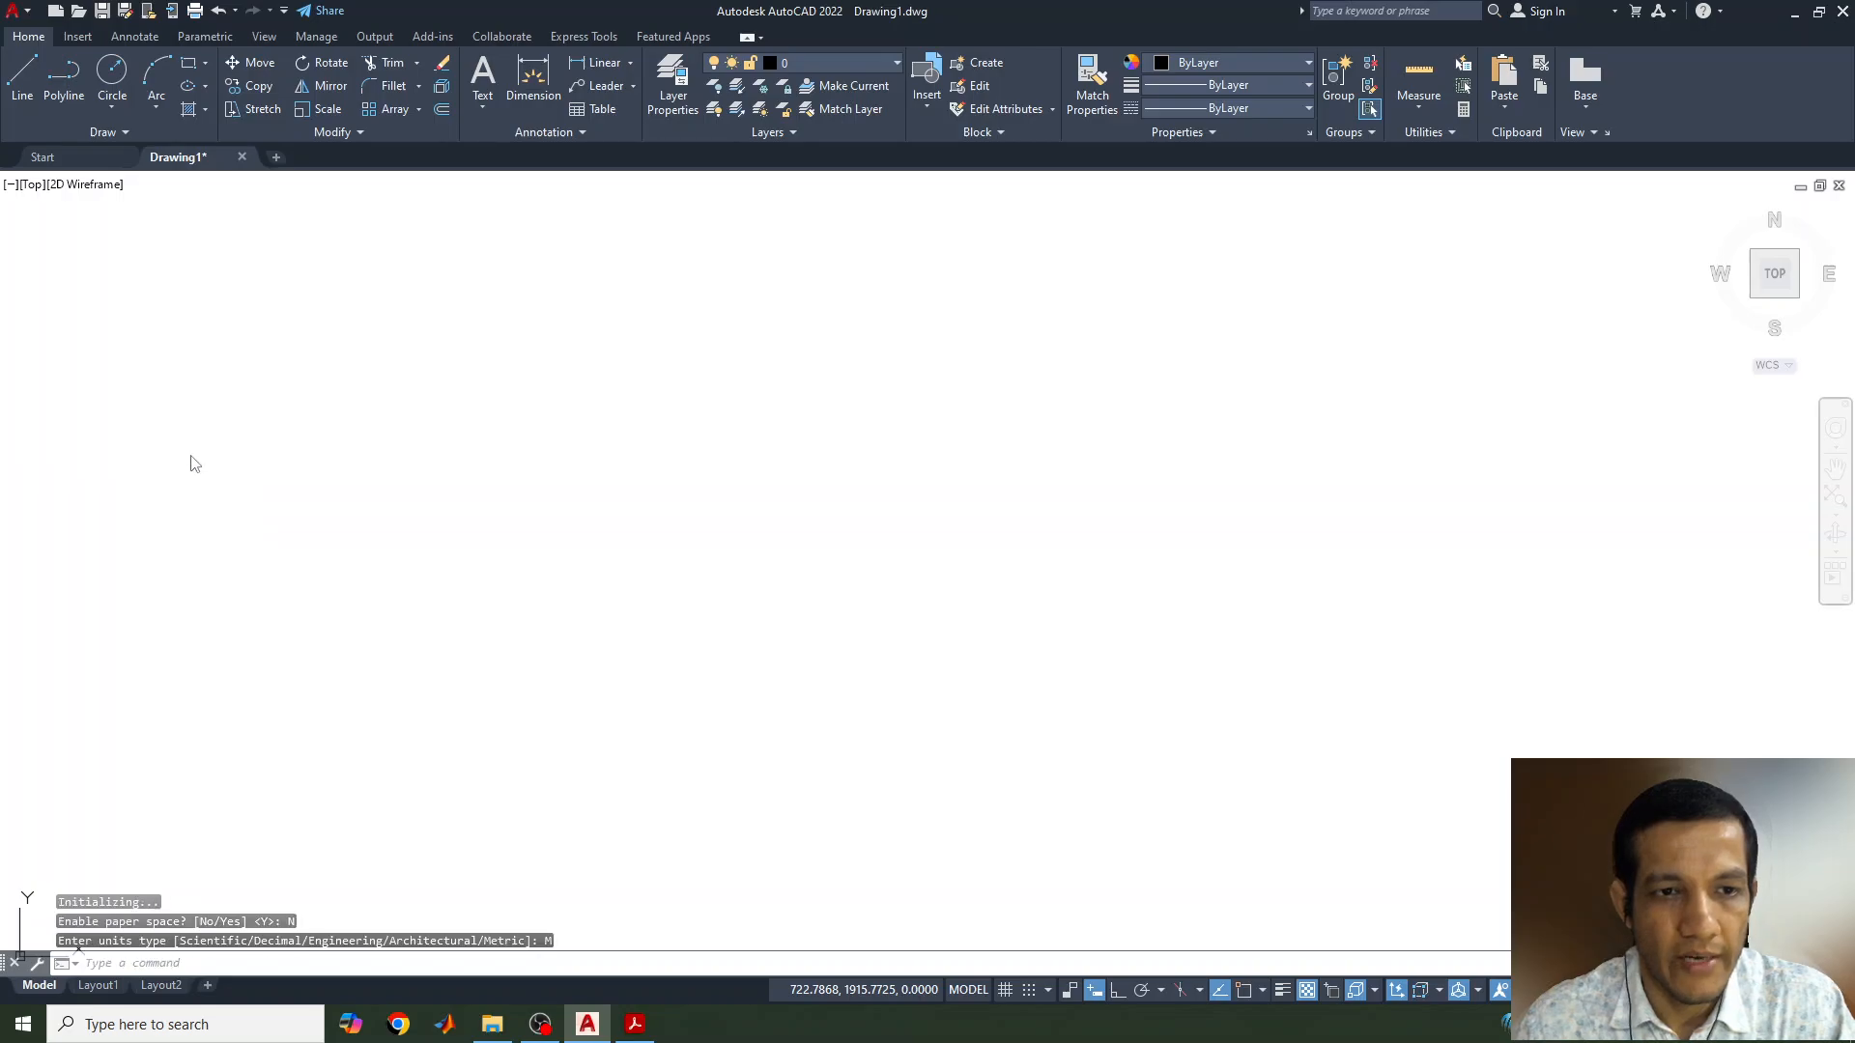
Set up the drawing sheet in metric units with scale factor 1, paper width 420 and paper height 297
key(Return)
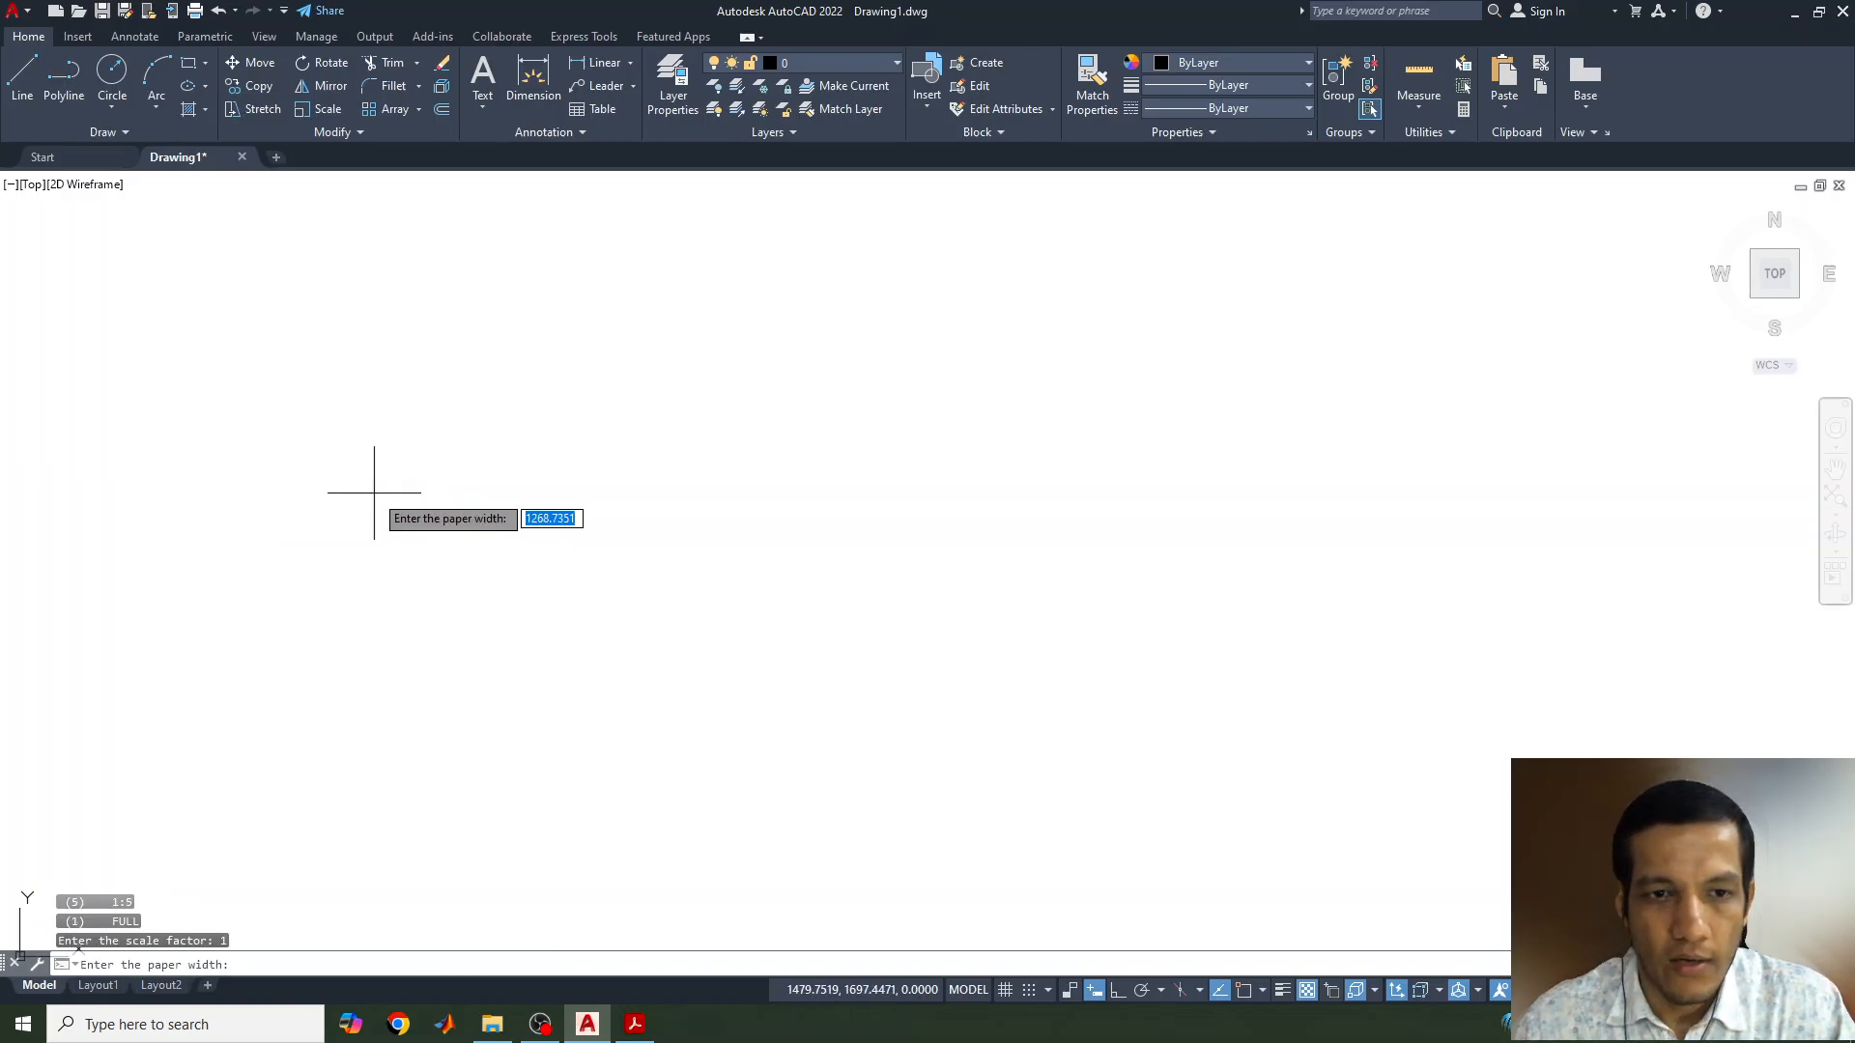
text(420)
key(Return)
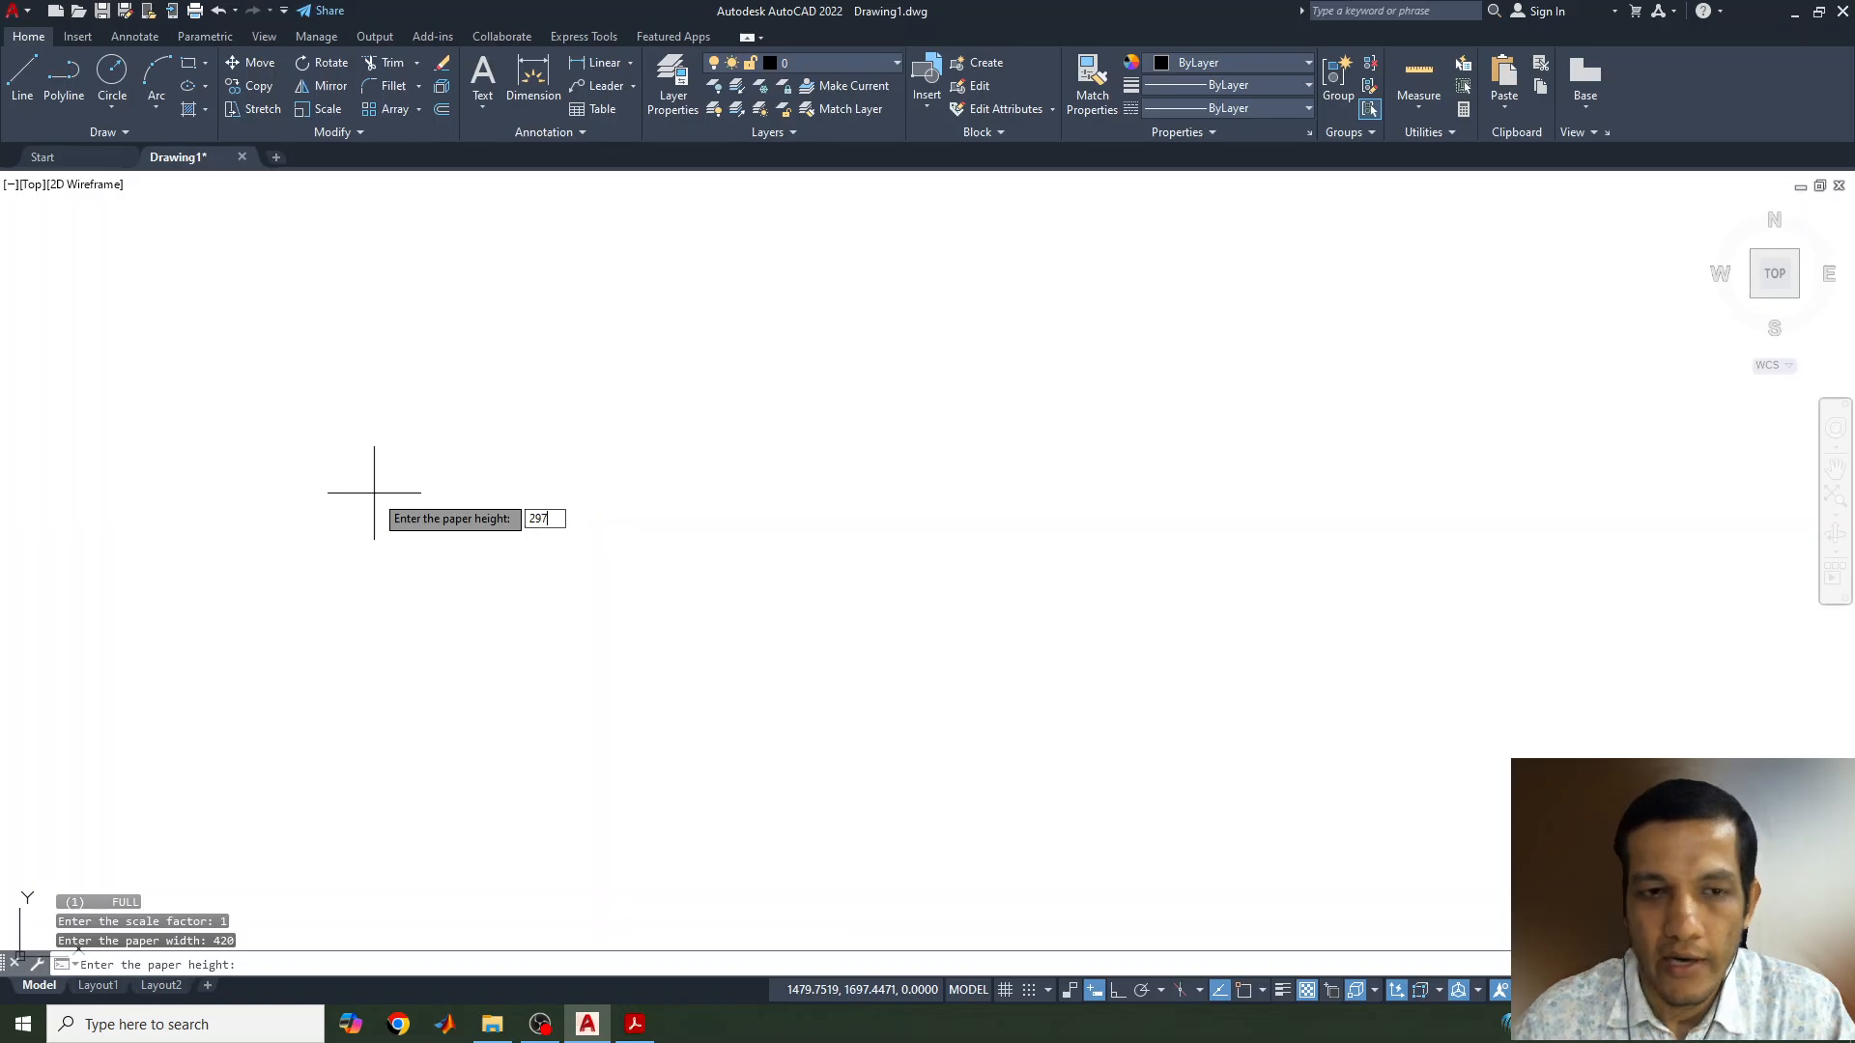
key(Return)
Draw a horizontal reference line about 355 mm long across the middle of the sheet with Ortho on
click(21, 72)
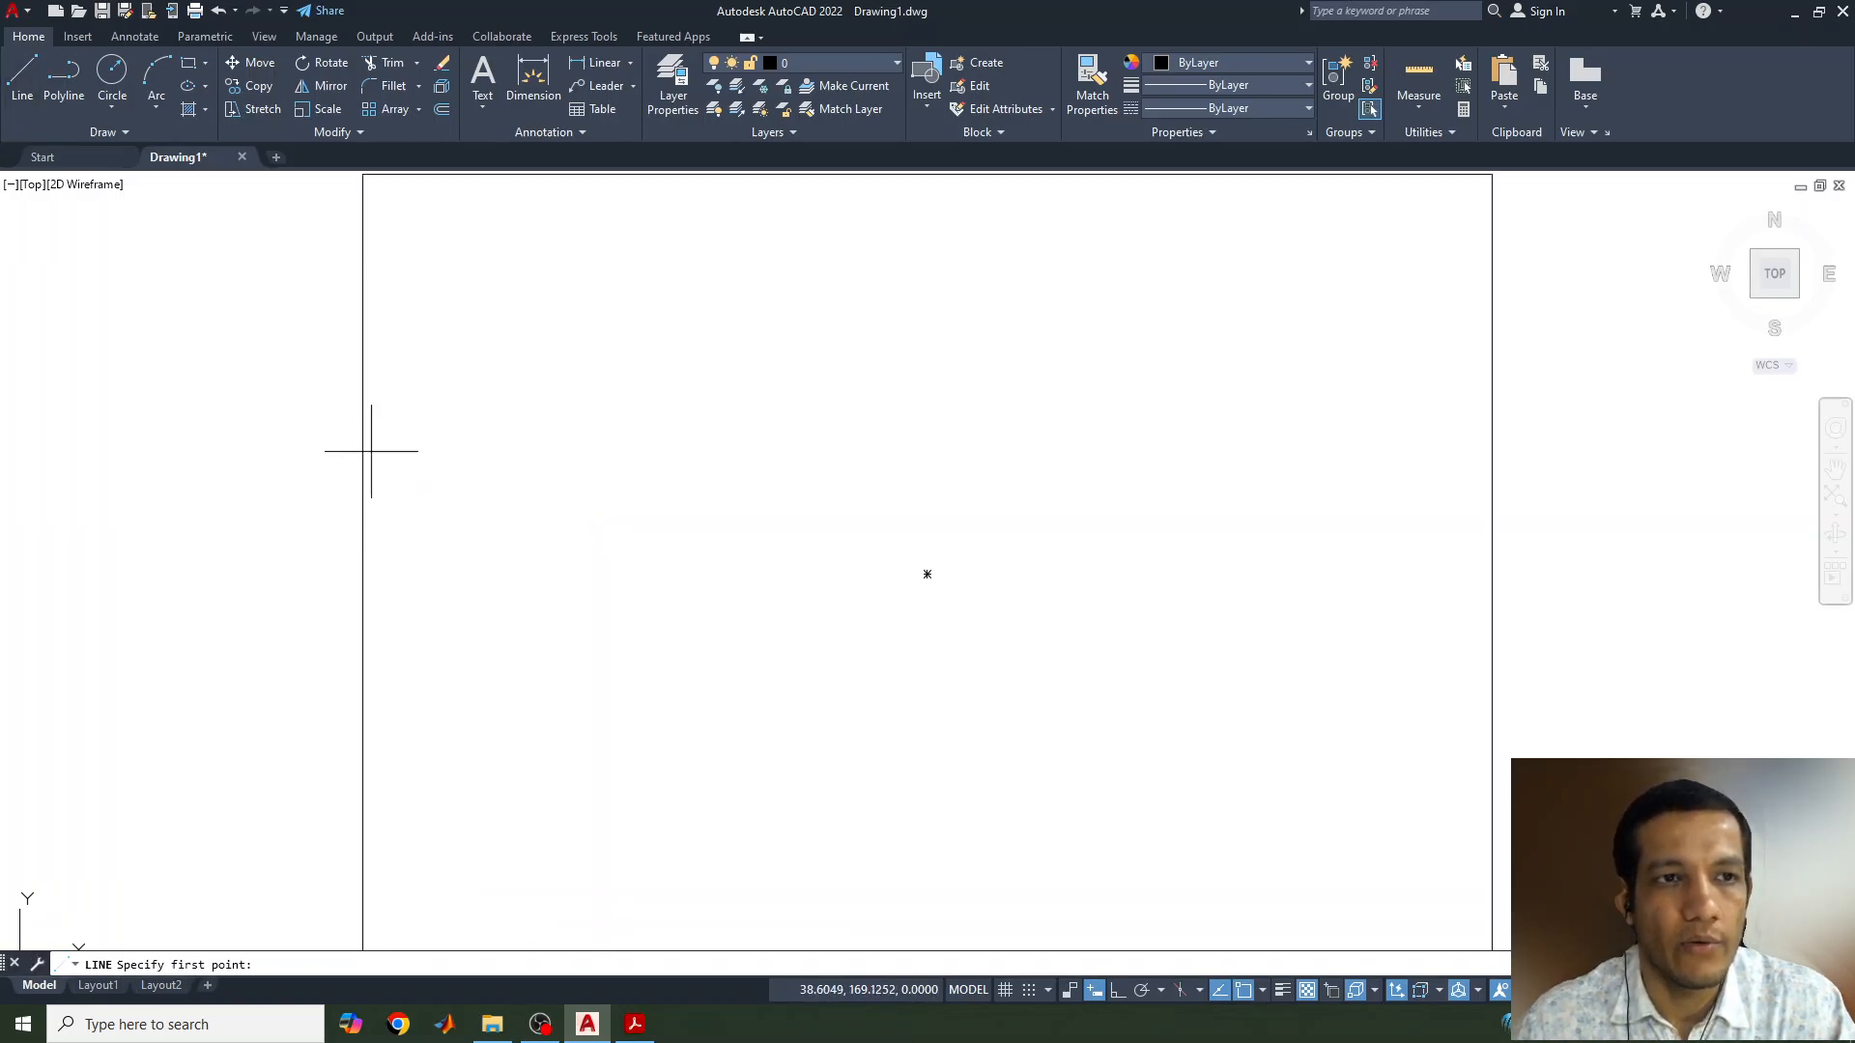
click(462, 577)
key(F8)
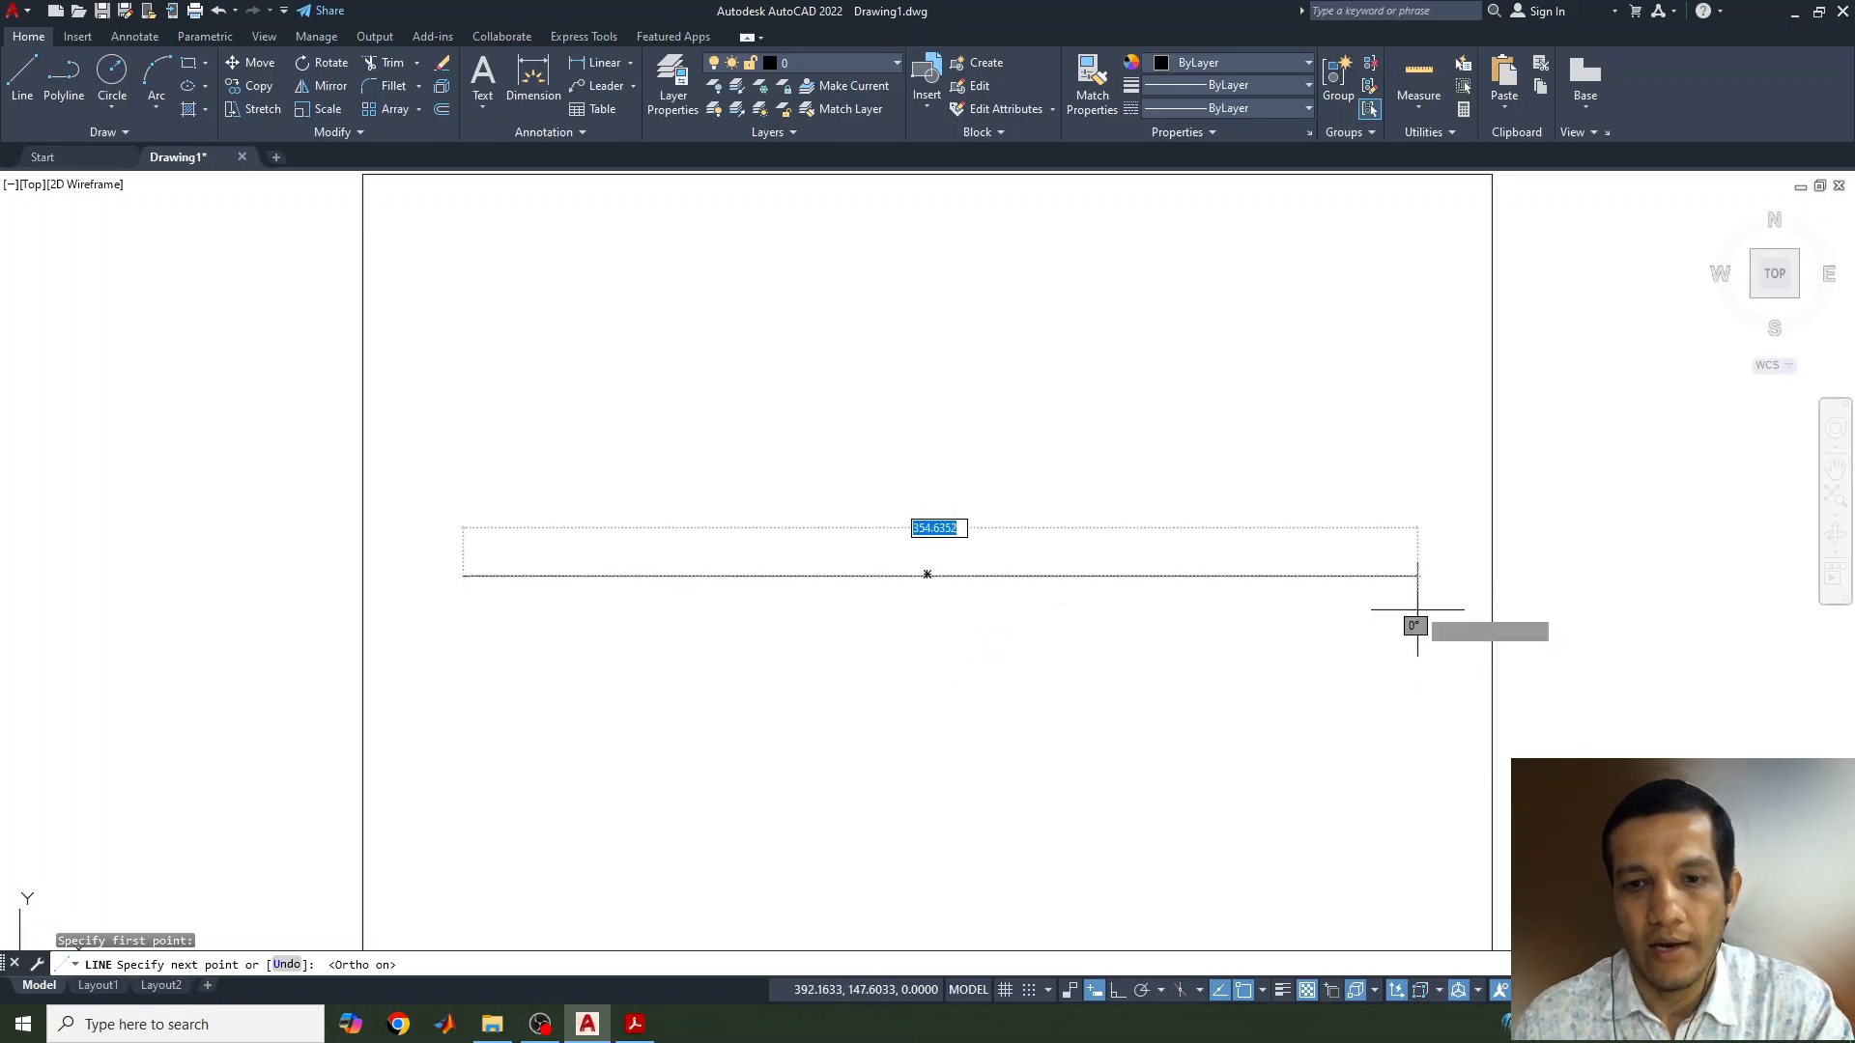
click(1418, 610)
key(Return)
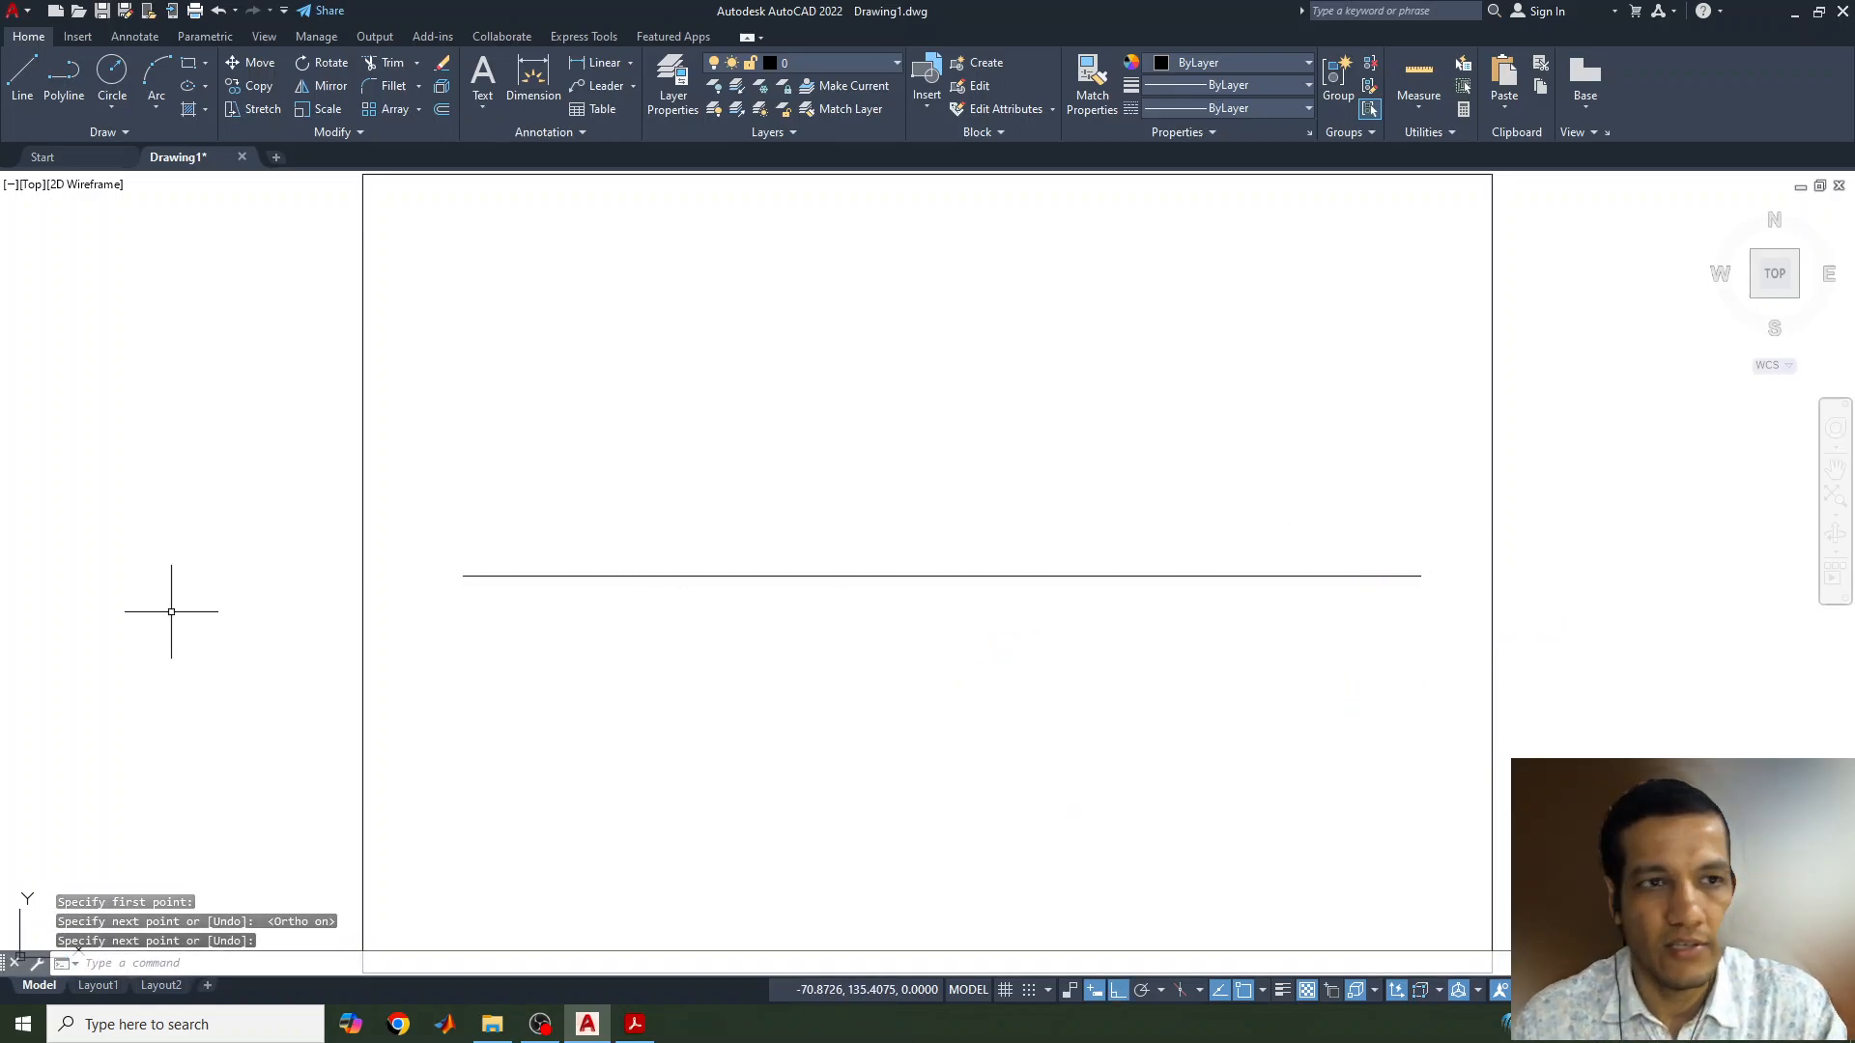
Draw the cone's base circle with radius 25 just below the reference line near its left end, checking the problem PDF
click(112, 73)
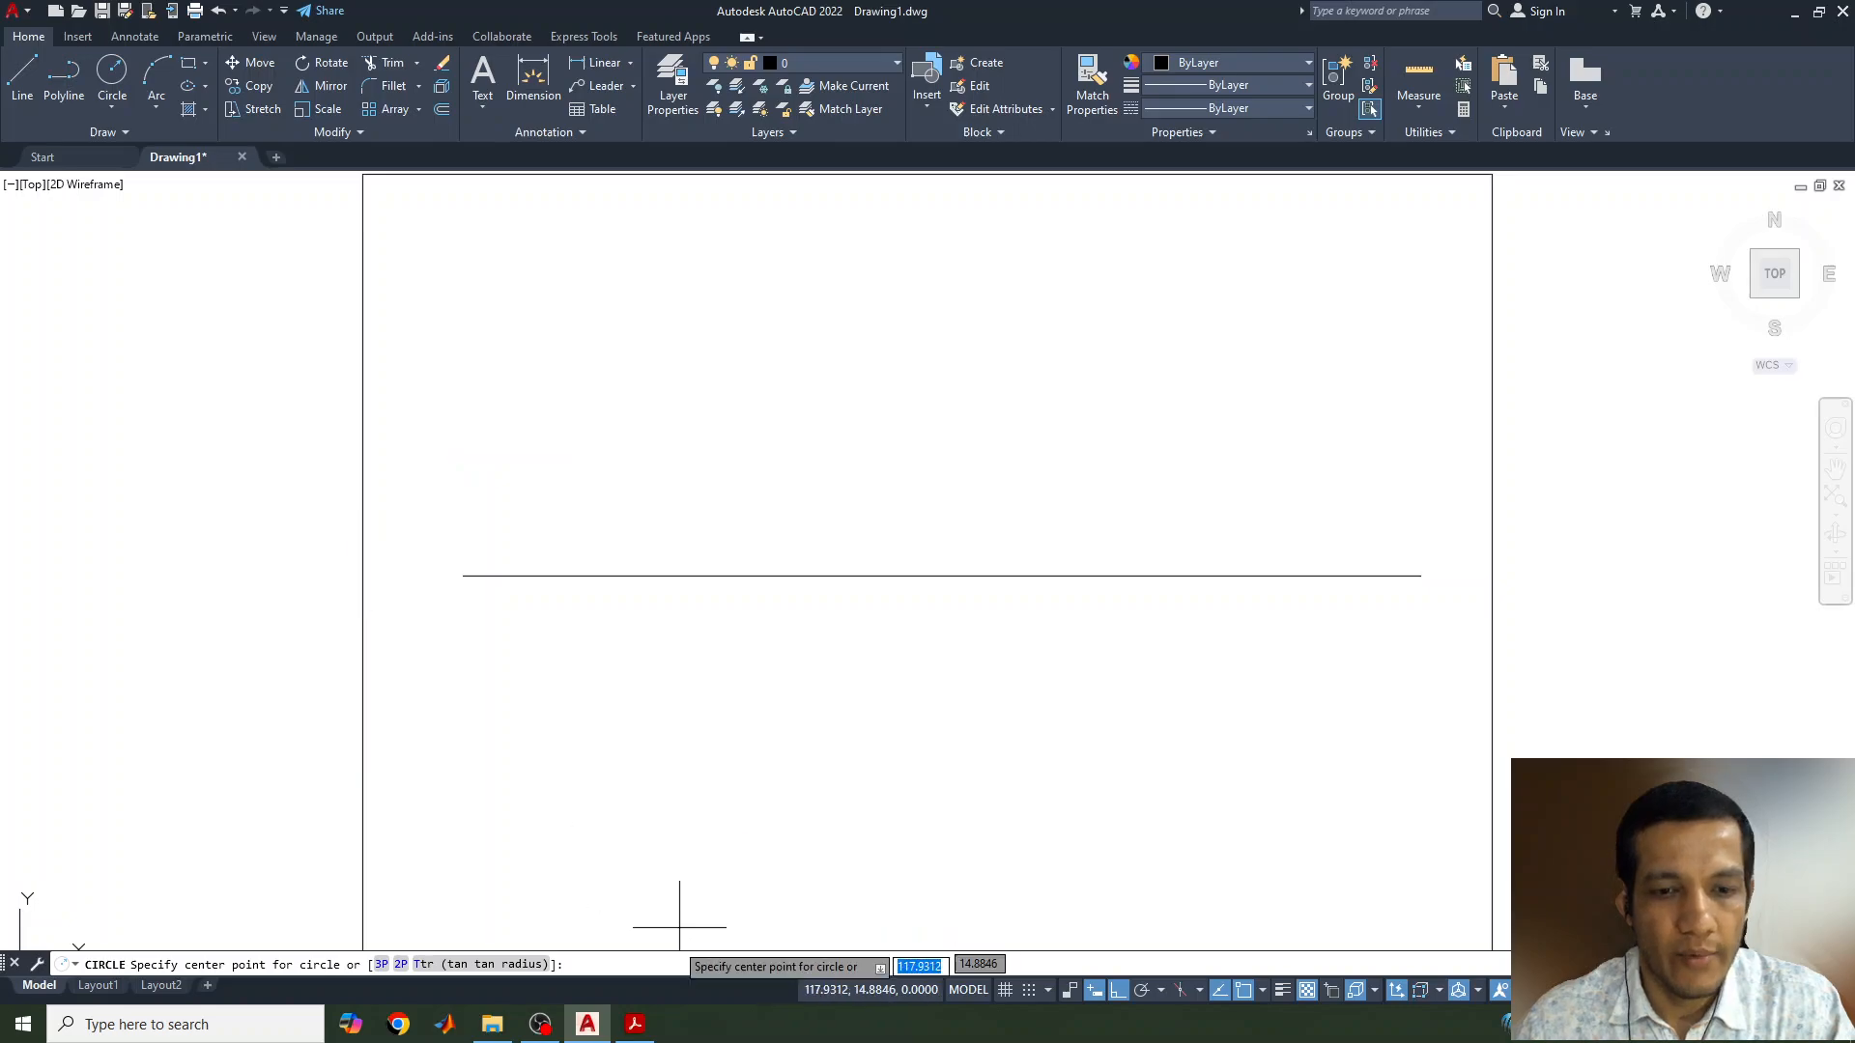
click(637, 1024)
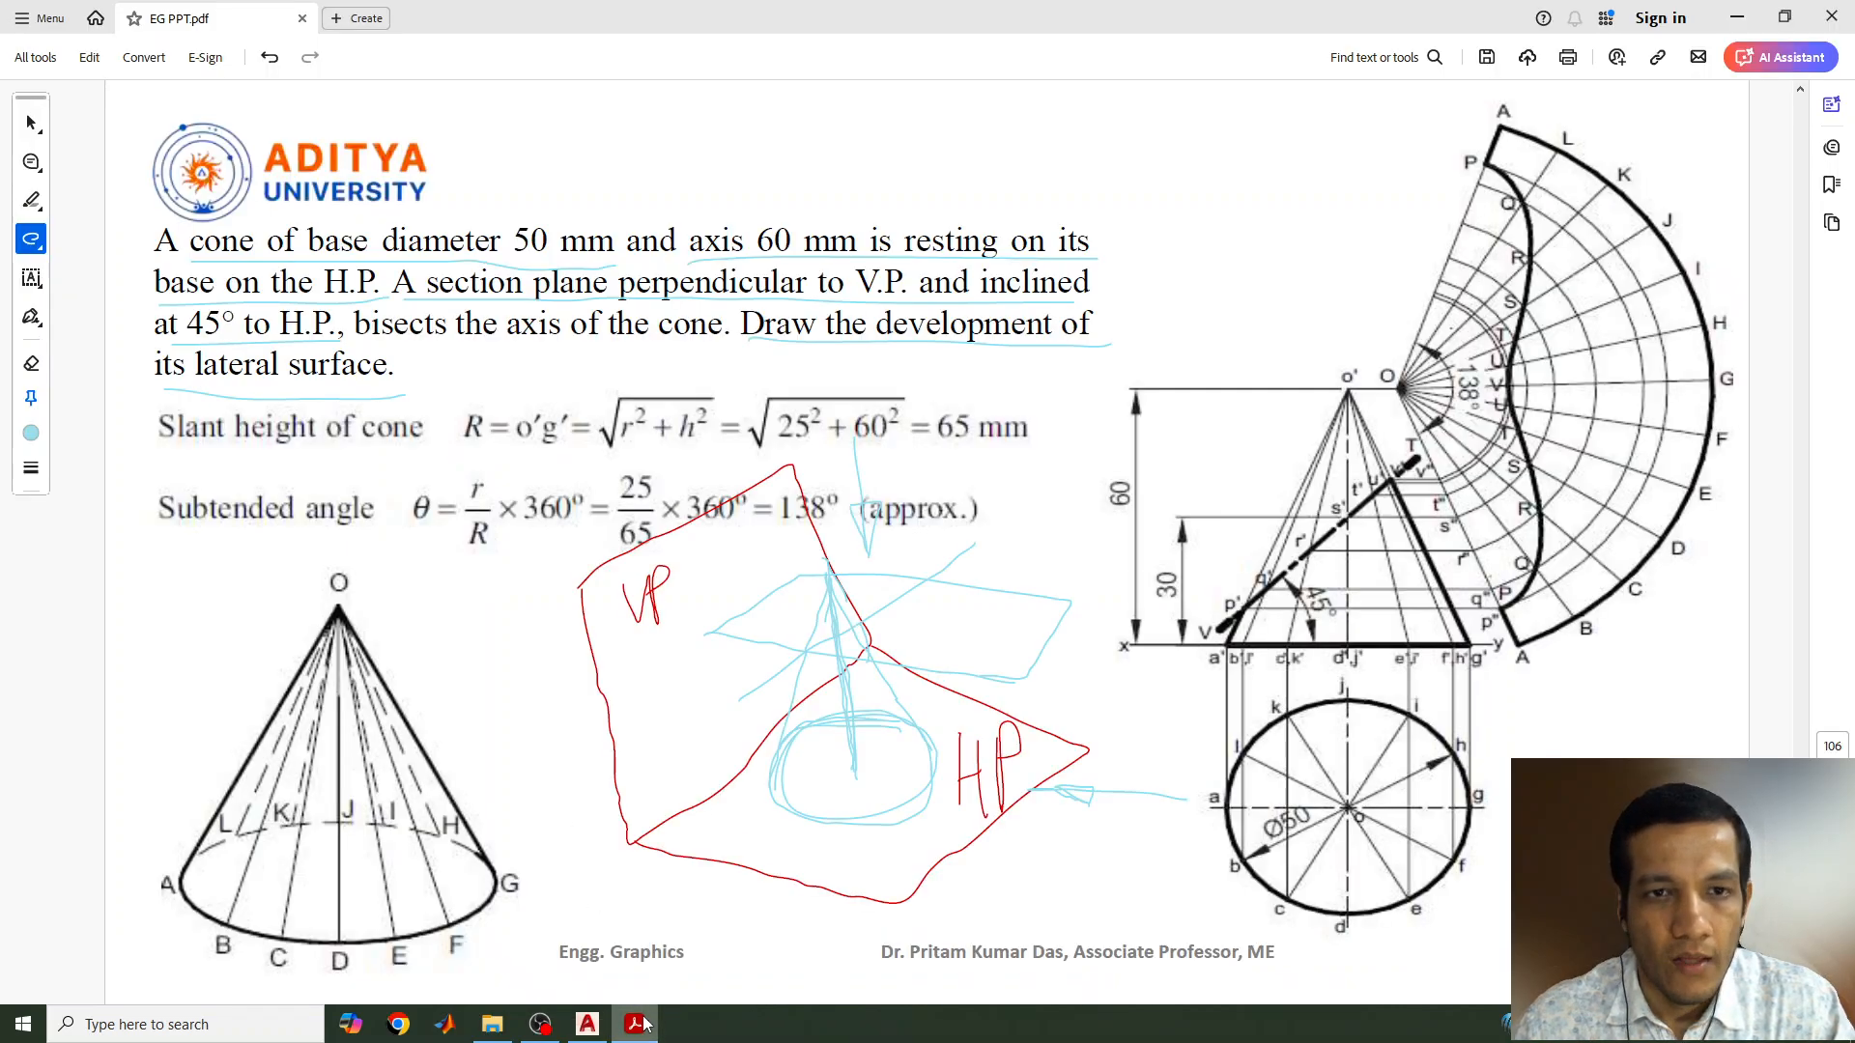
click(636, 1024)
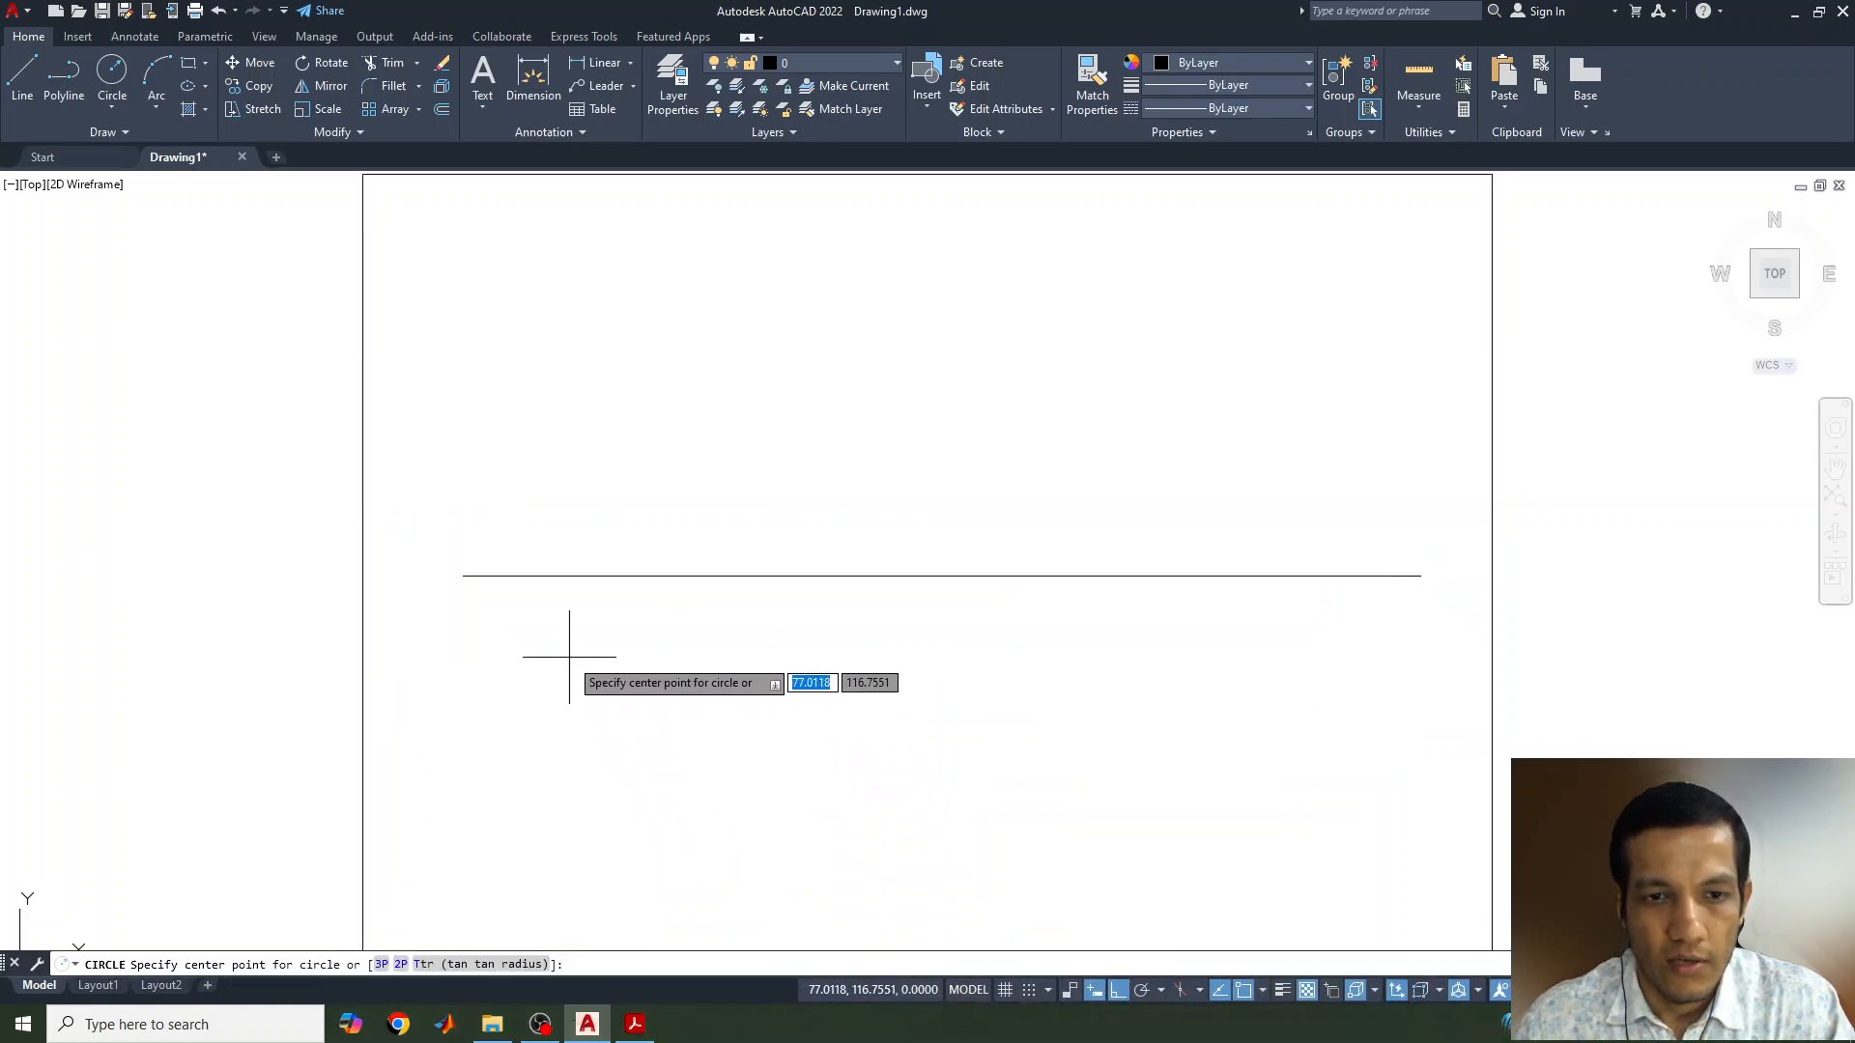
click(569, 654)
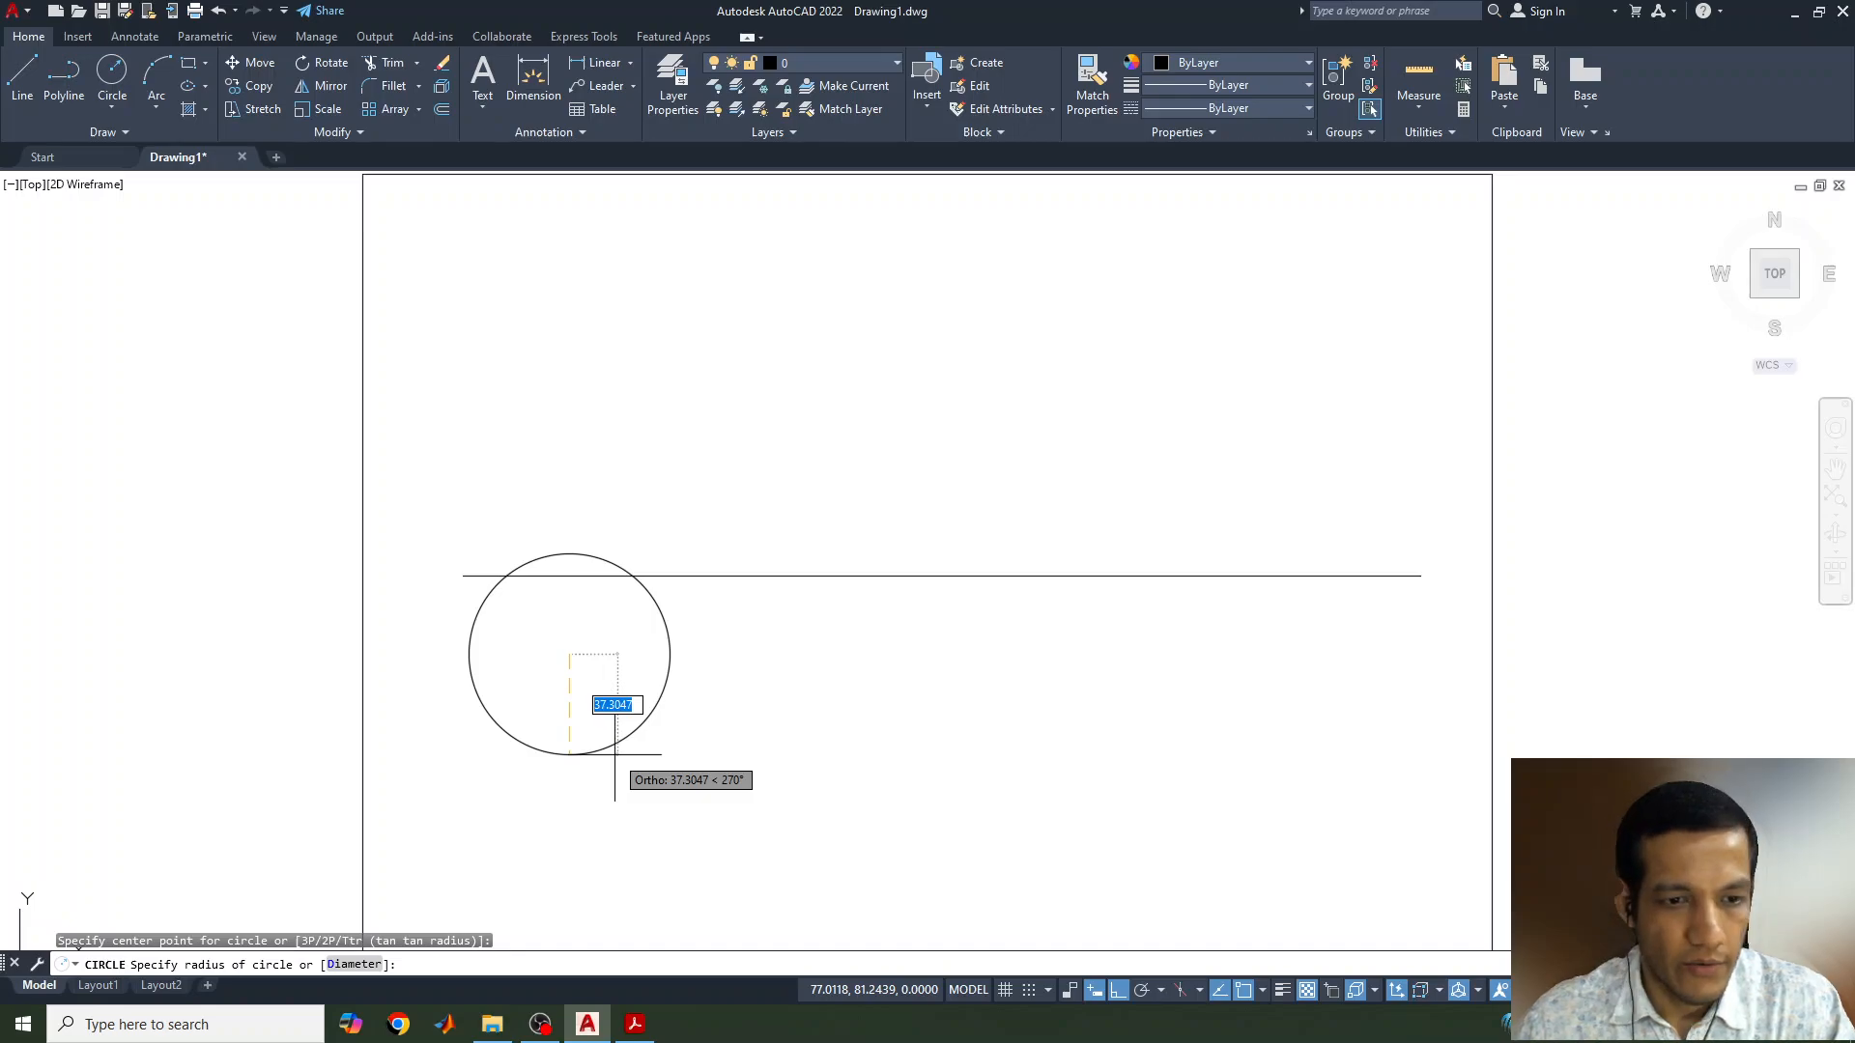
text(25)
key(Return)
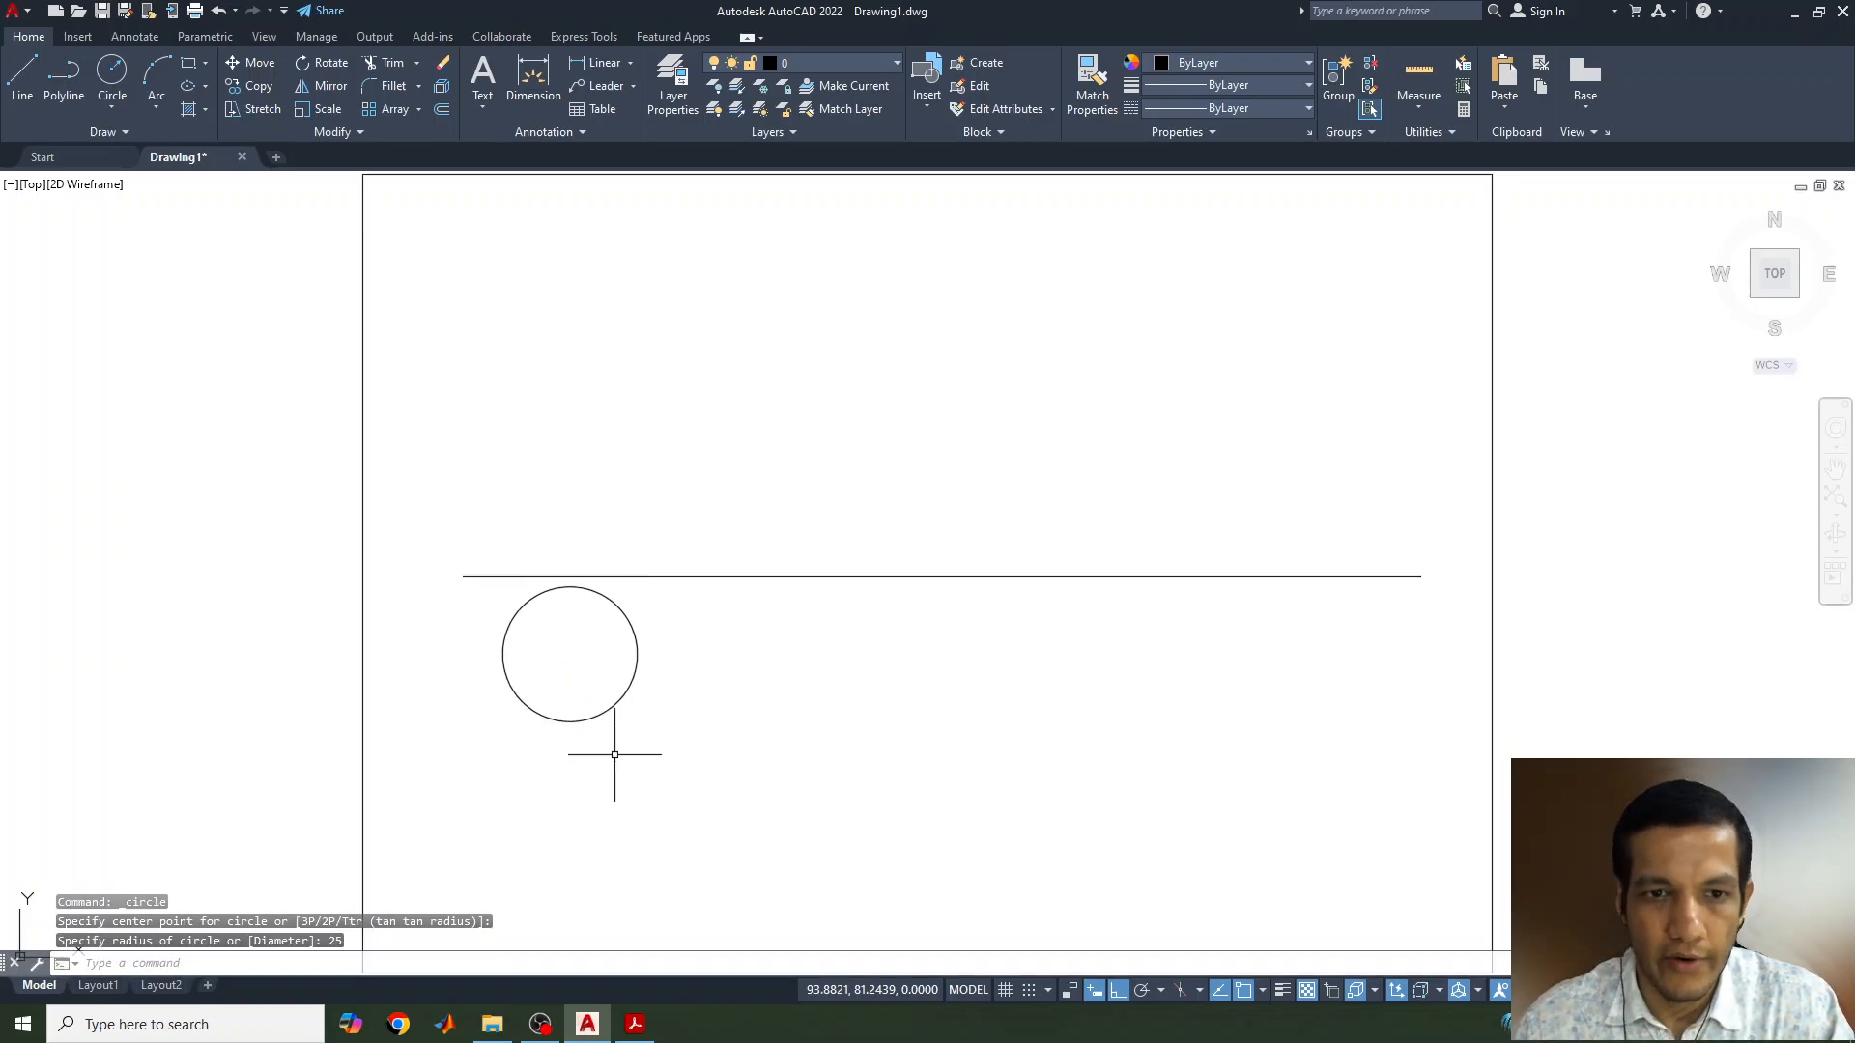
Draw a vertical radius line from the circle's centre down to its bottom quadrant
scroll(560, 654, up, 2)
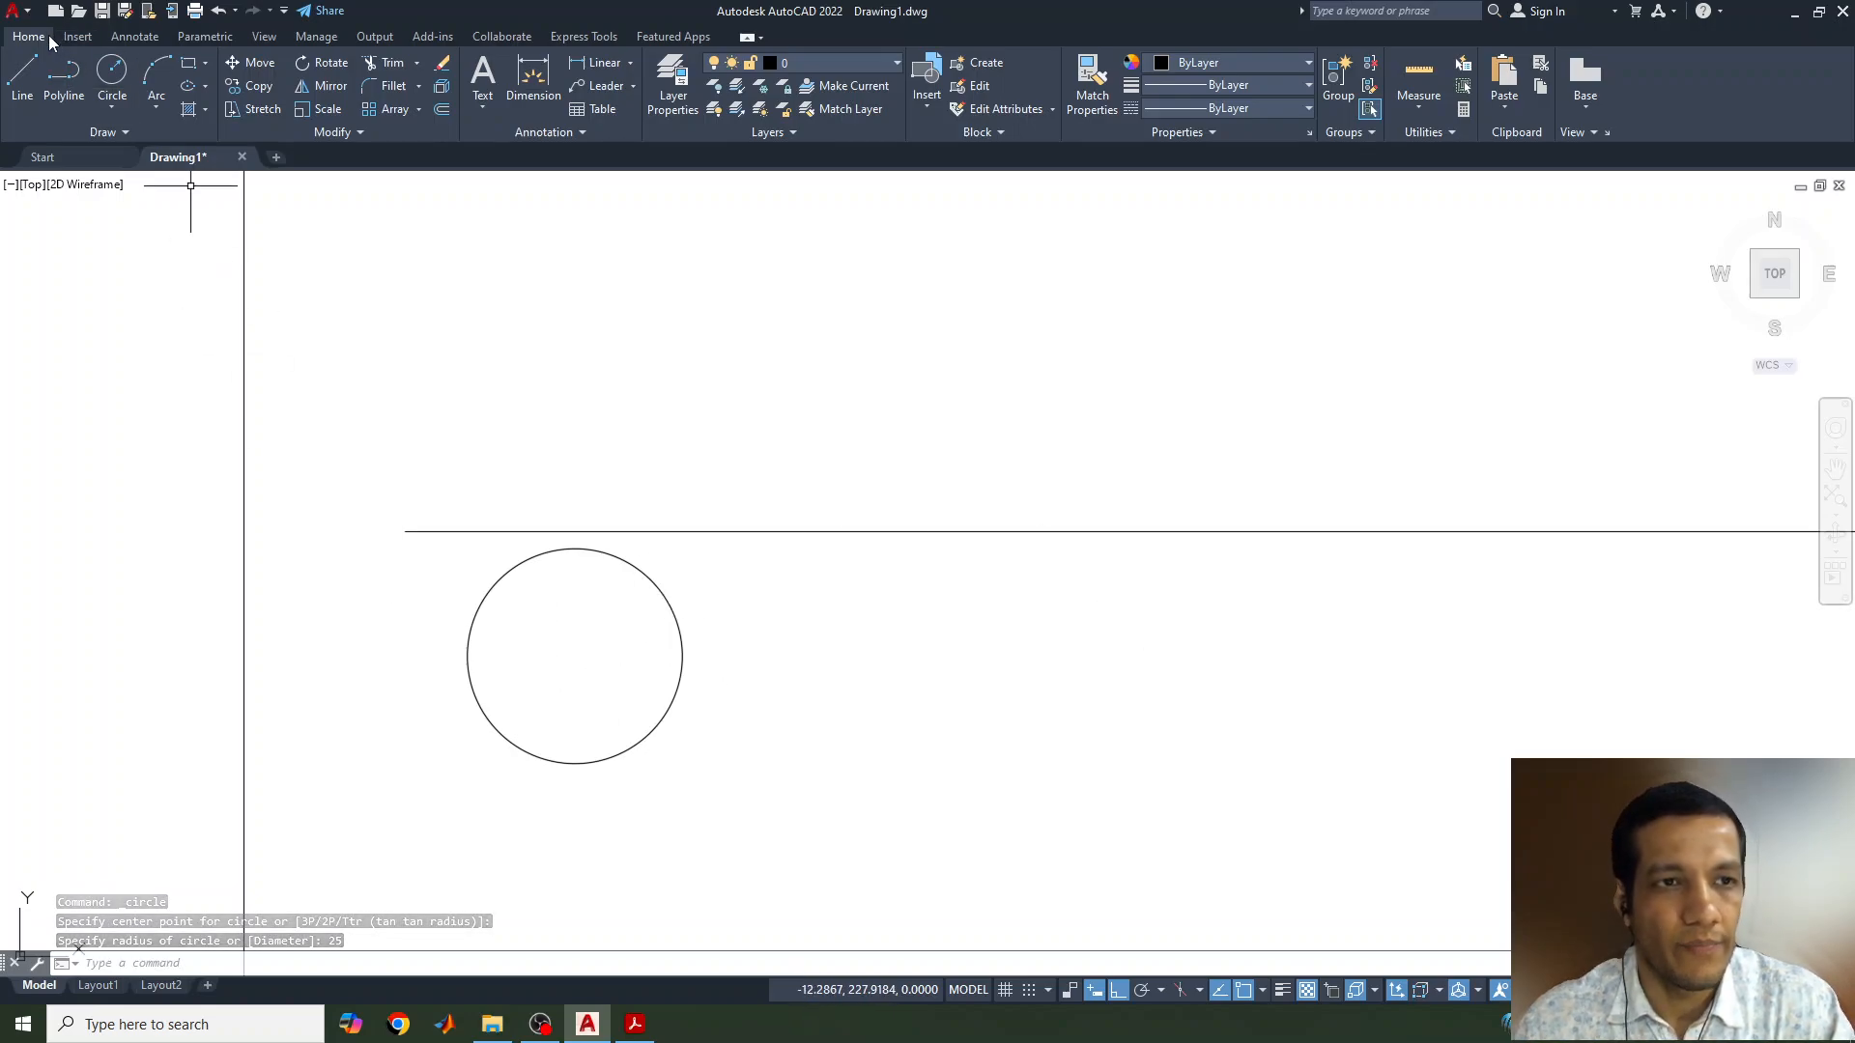
click(12, 77)
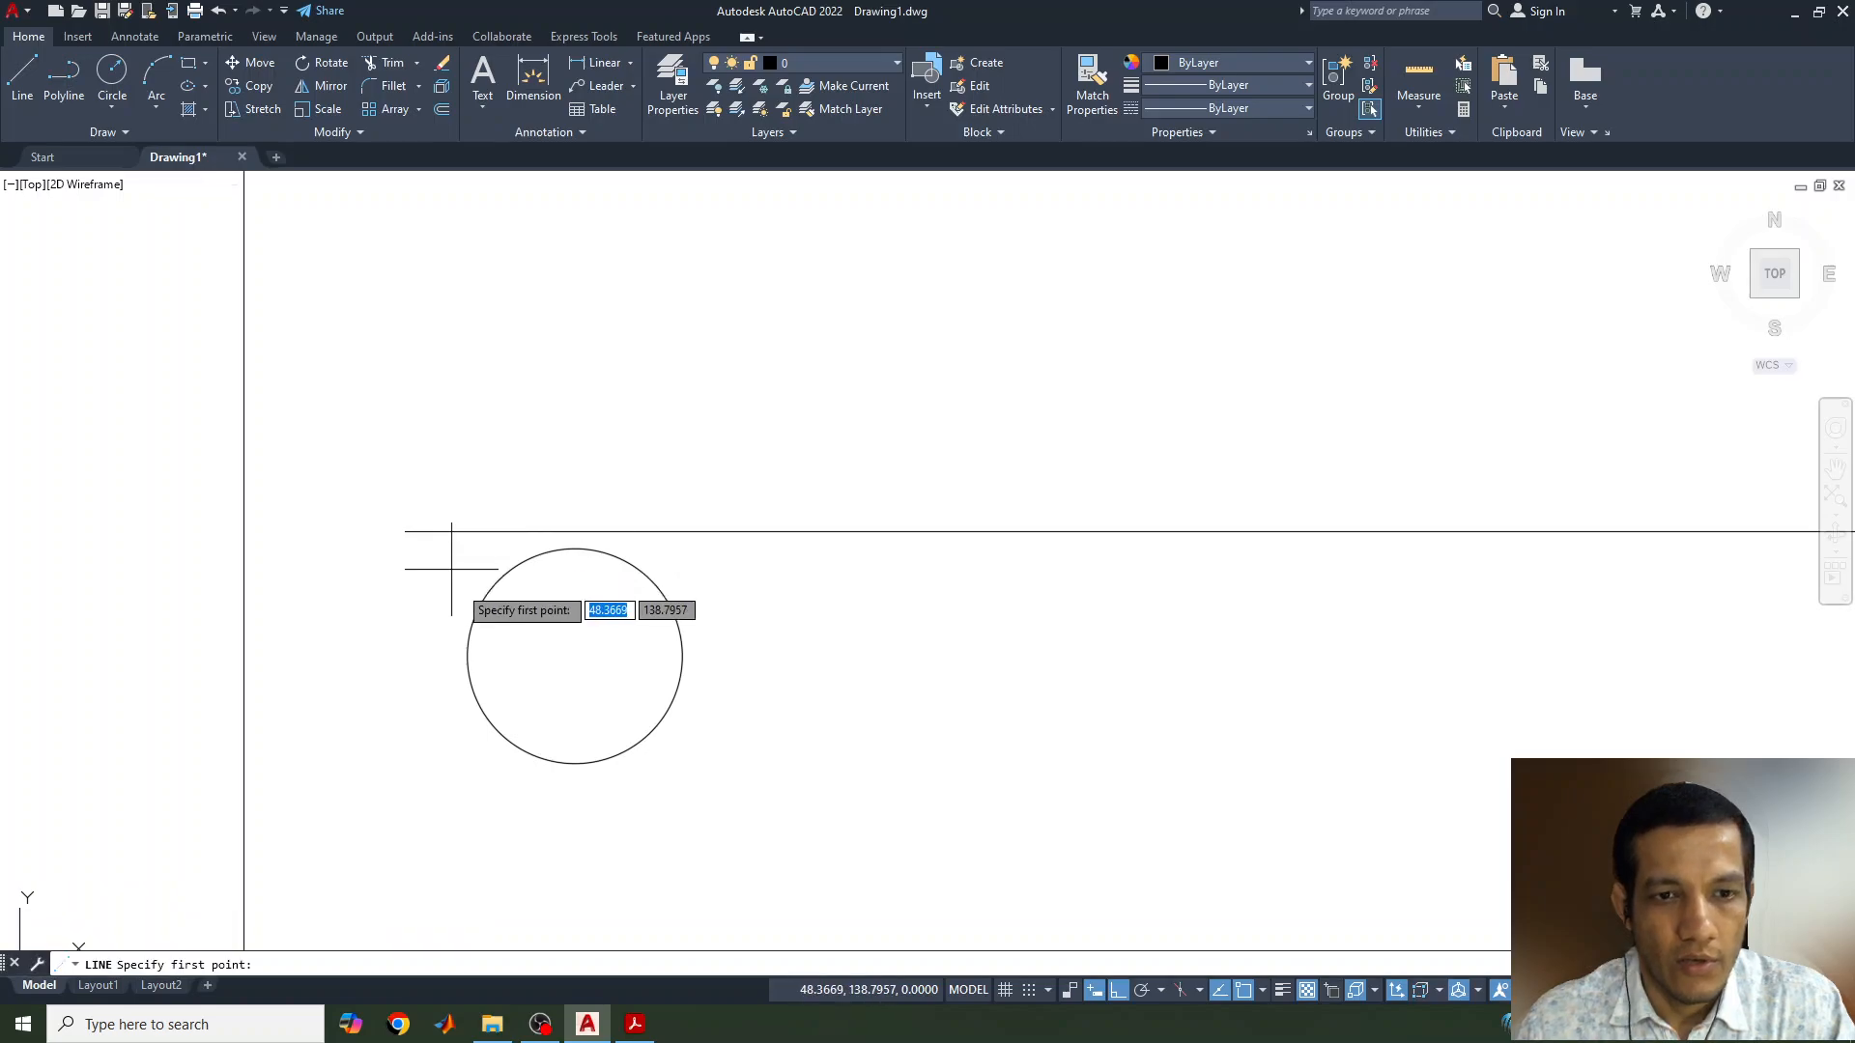
click(575, 656)
click(575, 762)
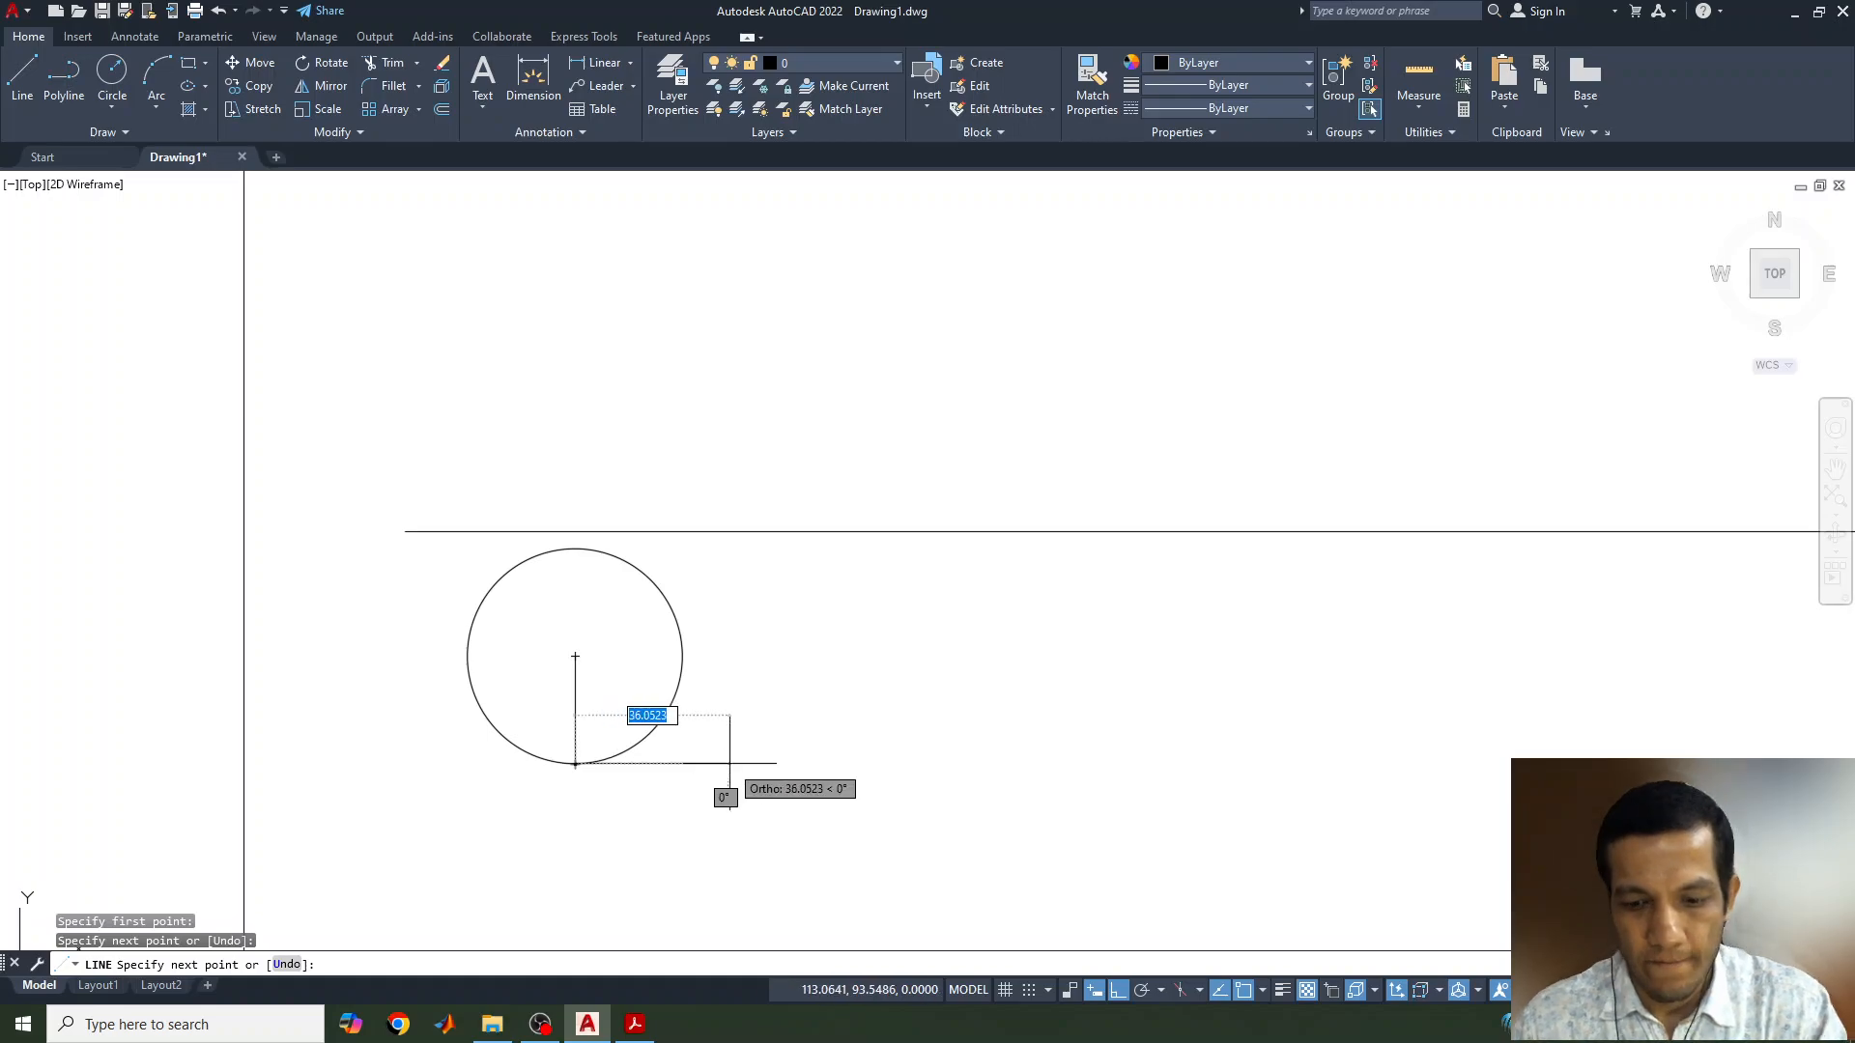
key(Return)
Create a polar array of the radius line about the circle's centre with 8 items over 360 degrees
click(577, 715)
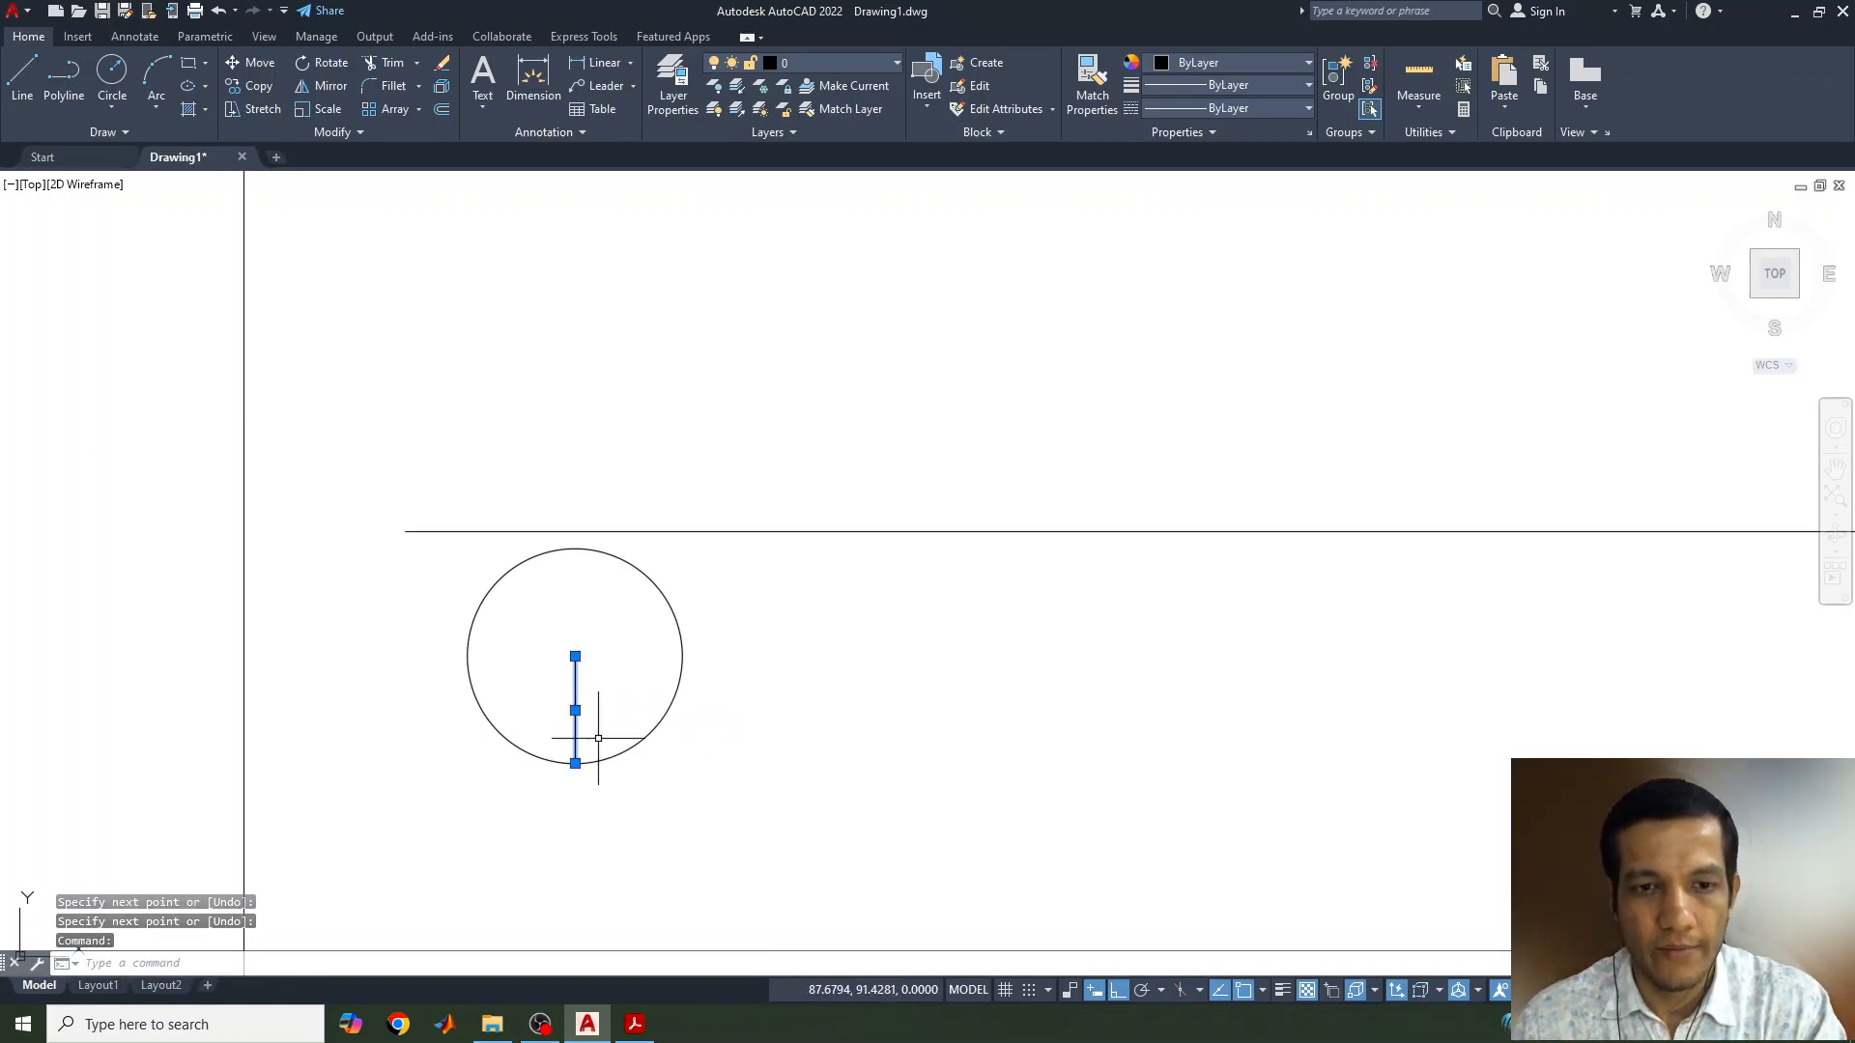
text(arra)
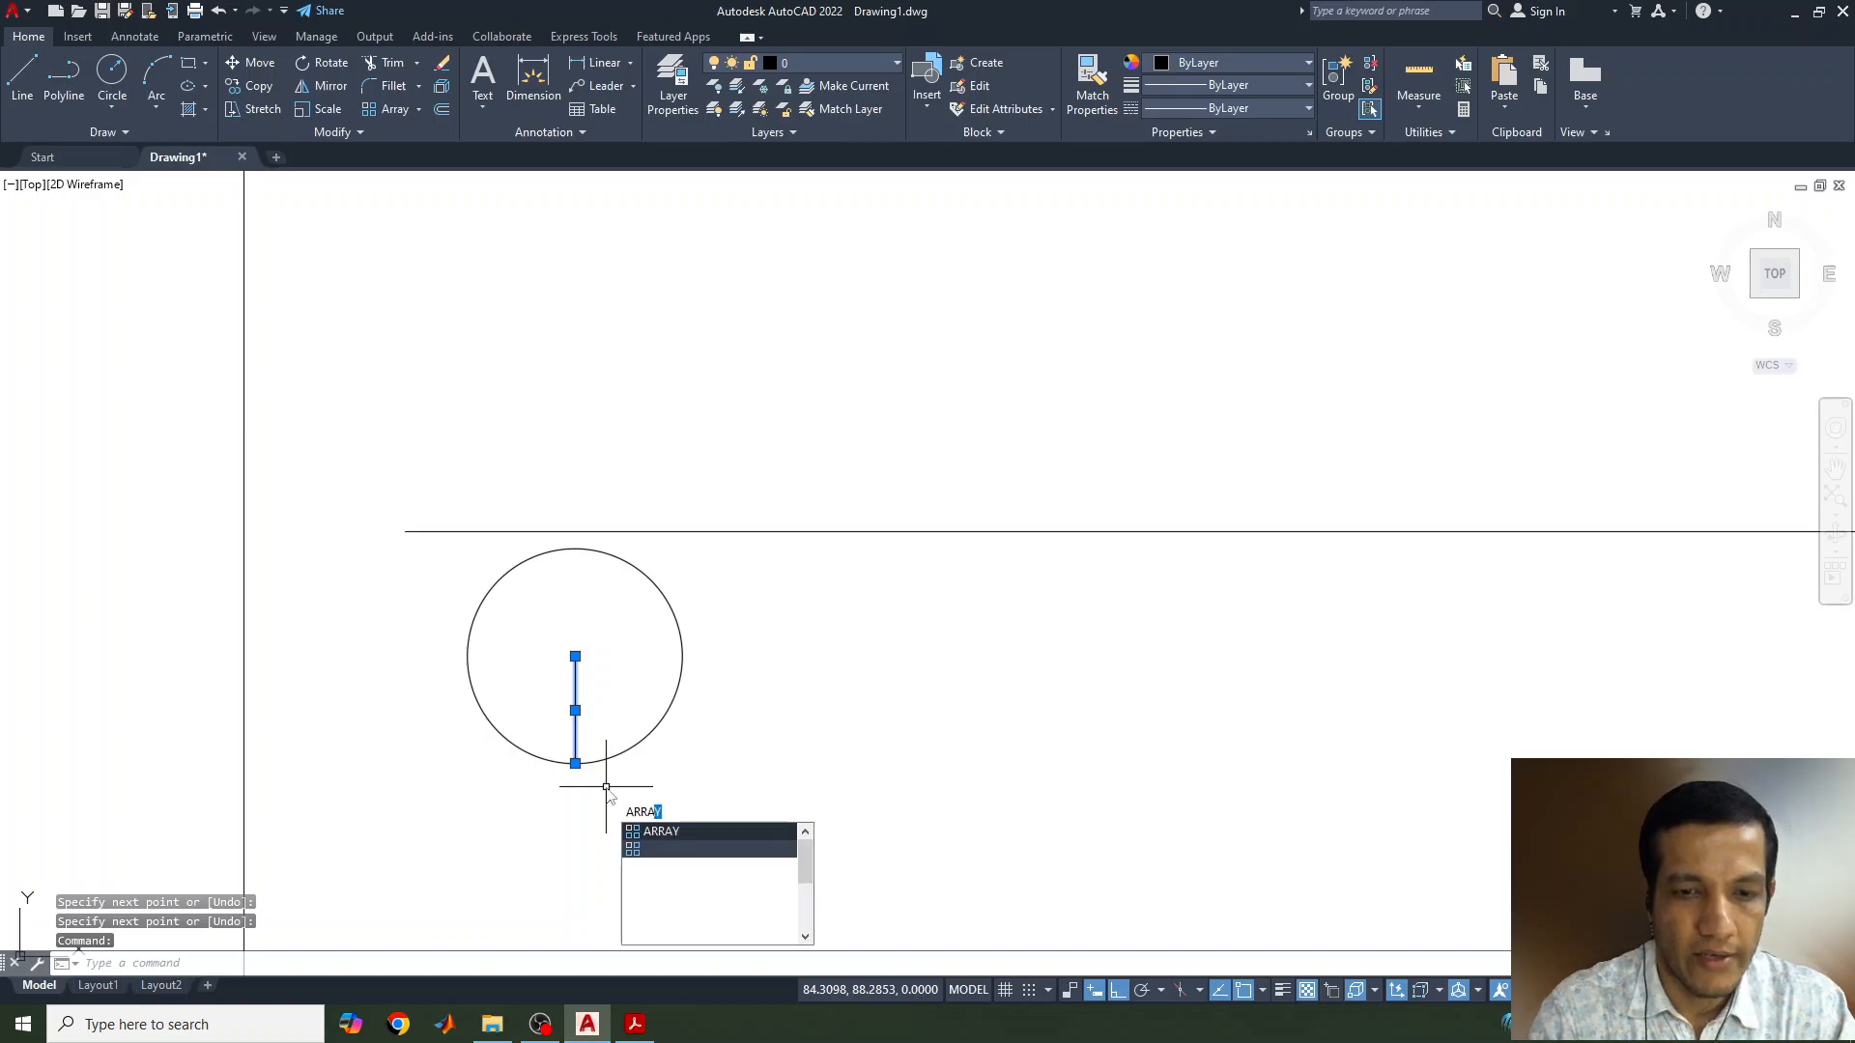
text(y)
key(Return)
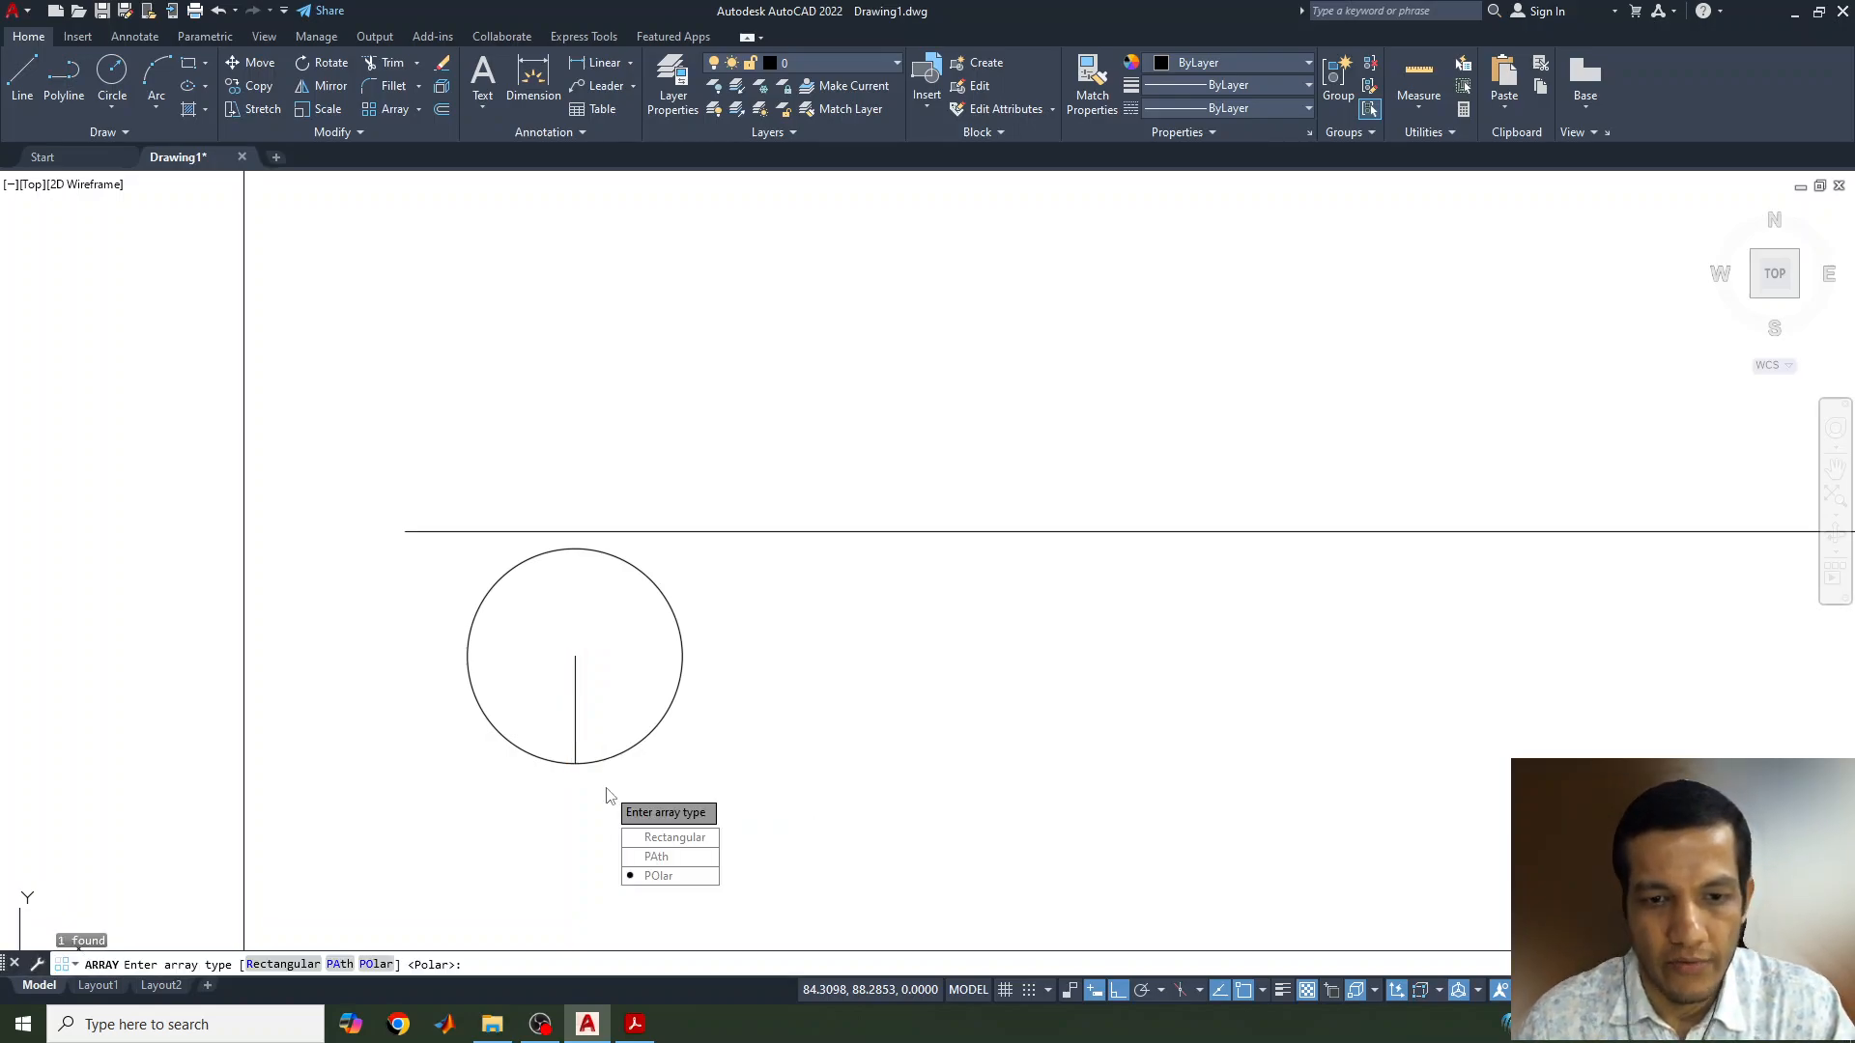
click(660, 875)
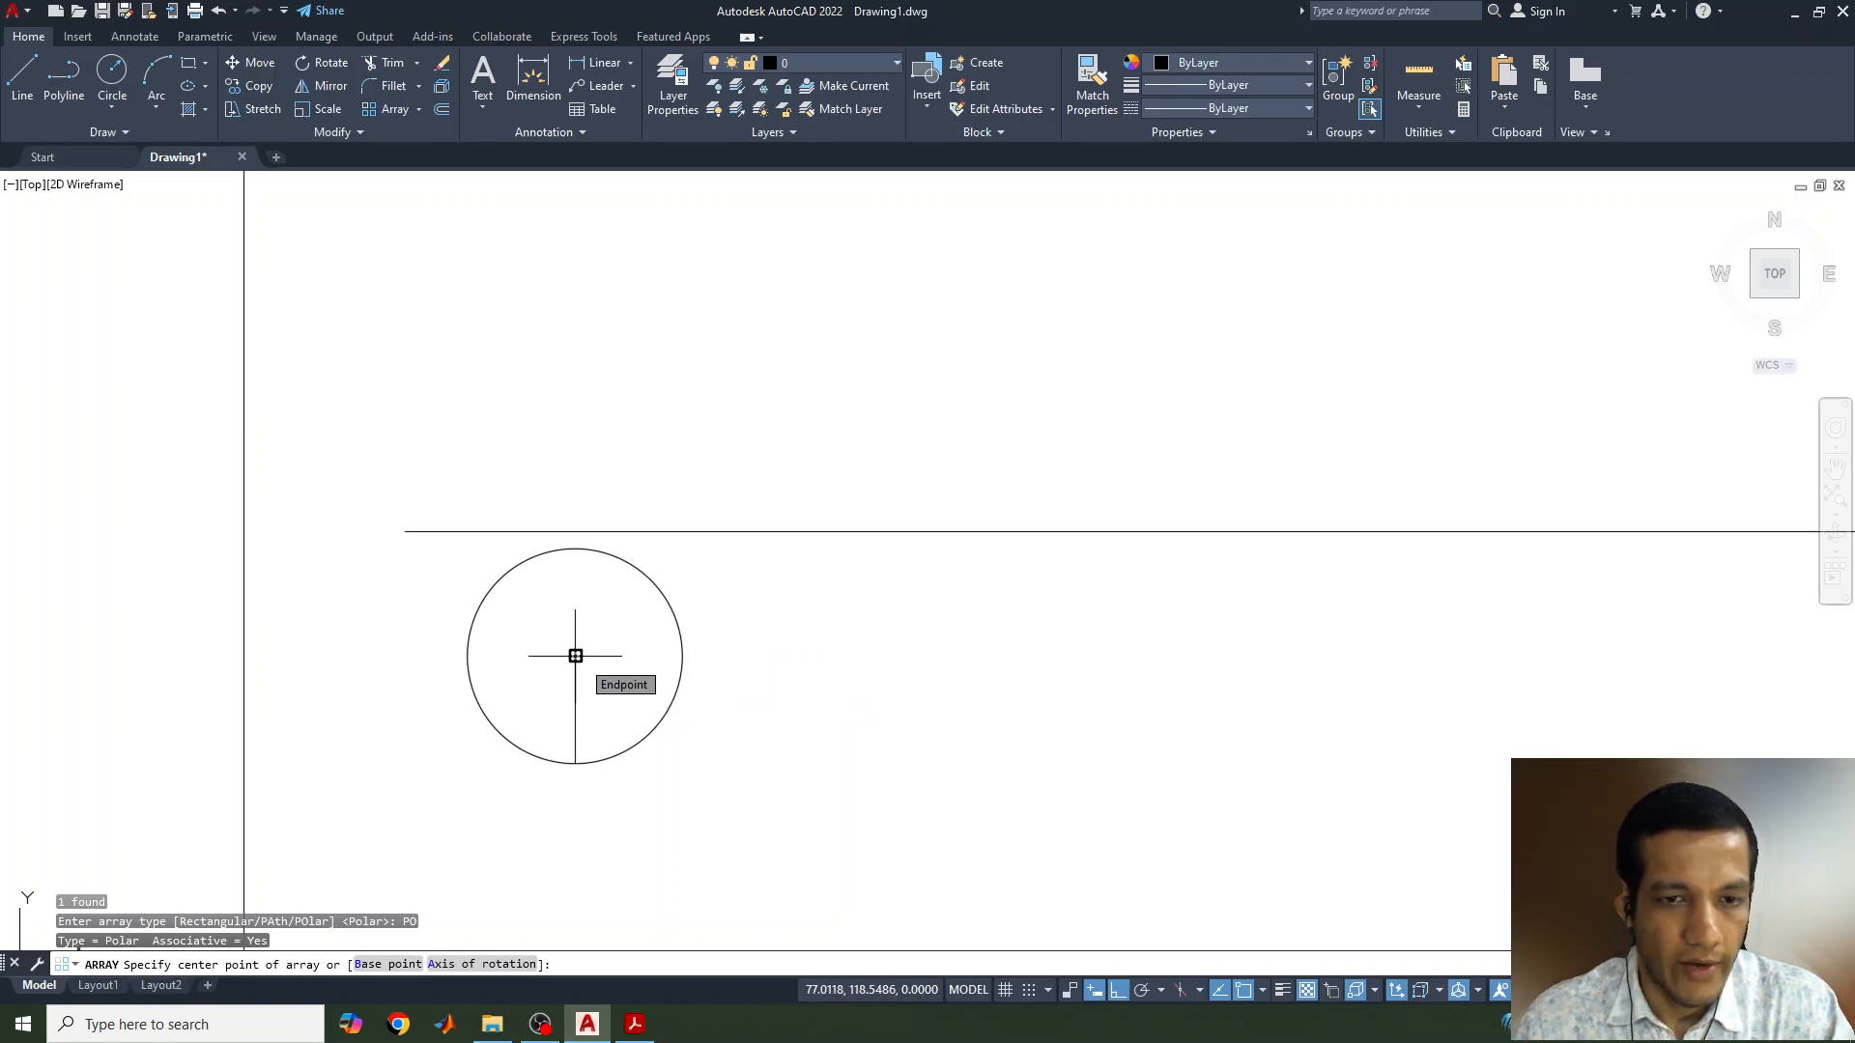
click(575, 656)
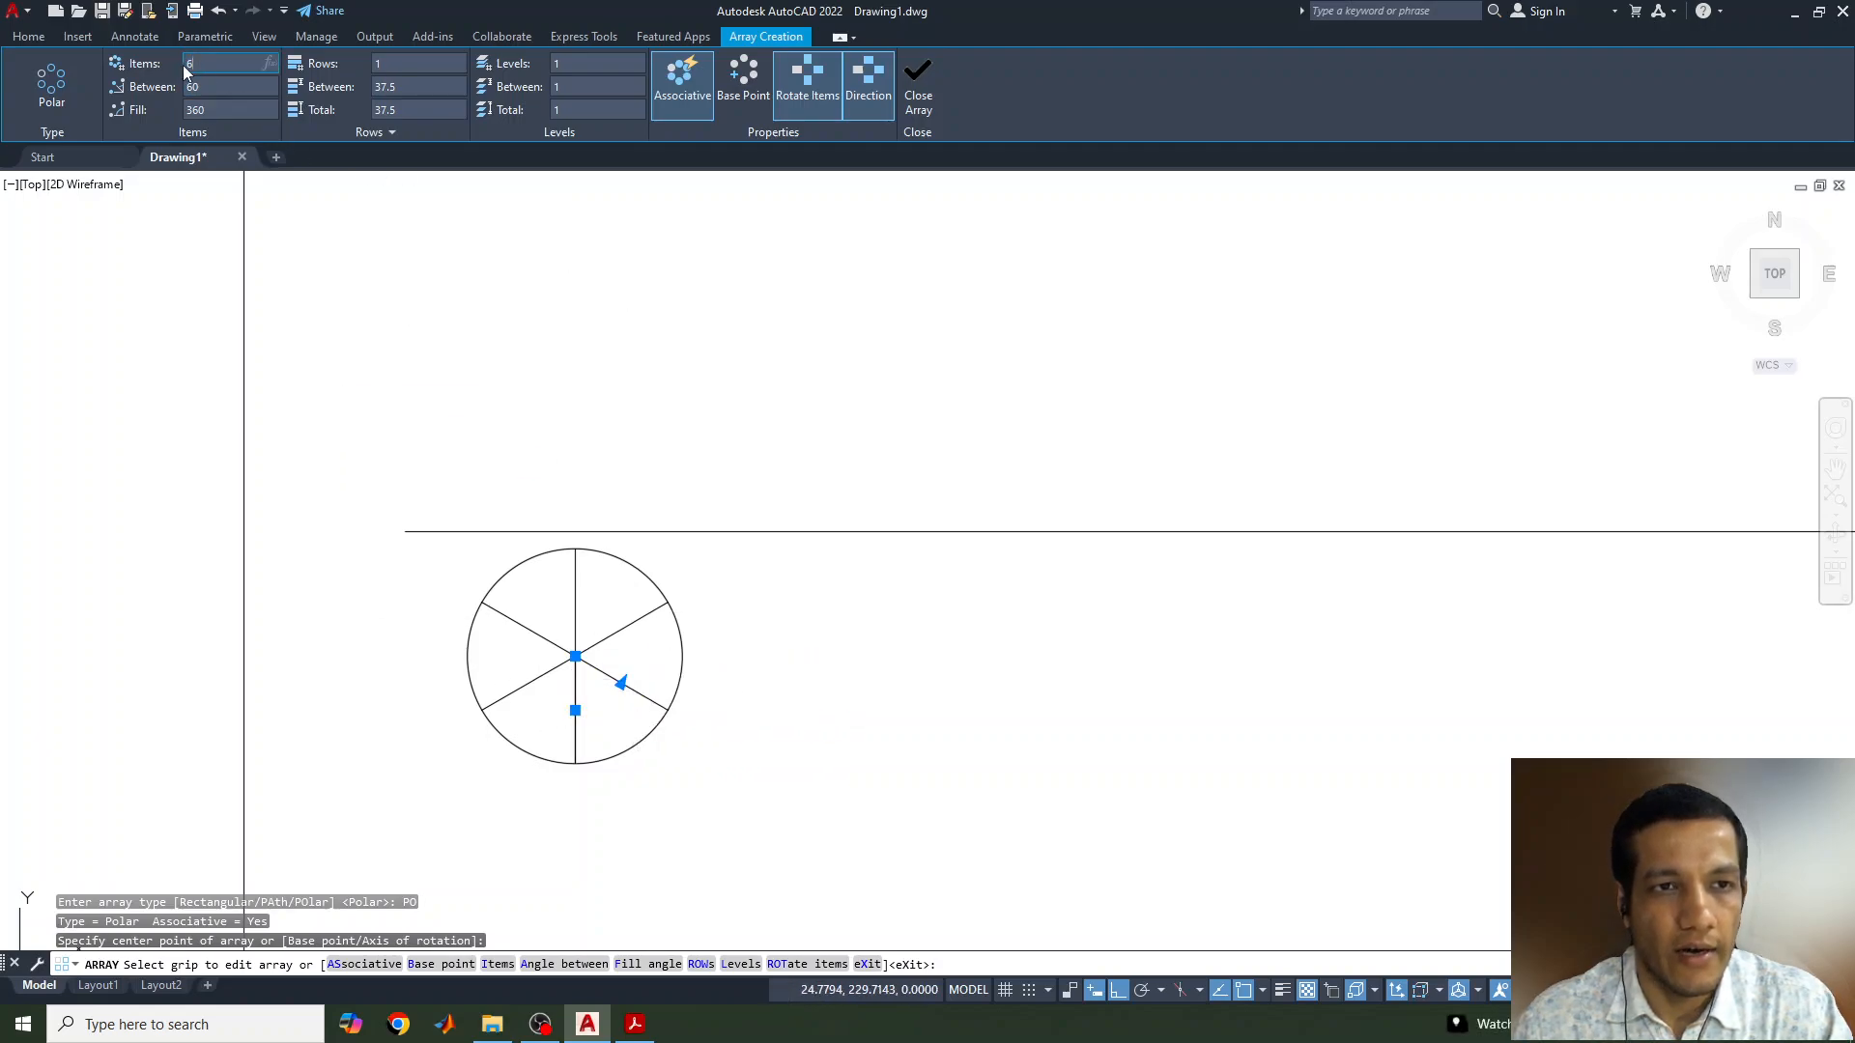
drag(182, 66, 176, 63)
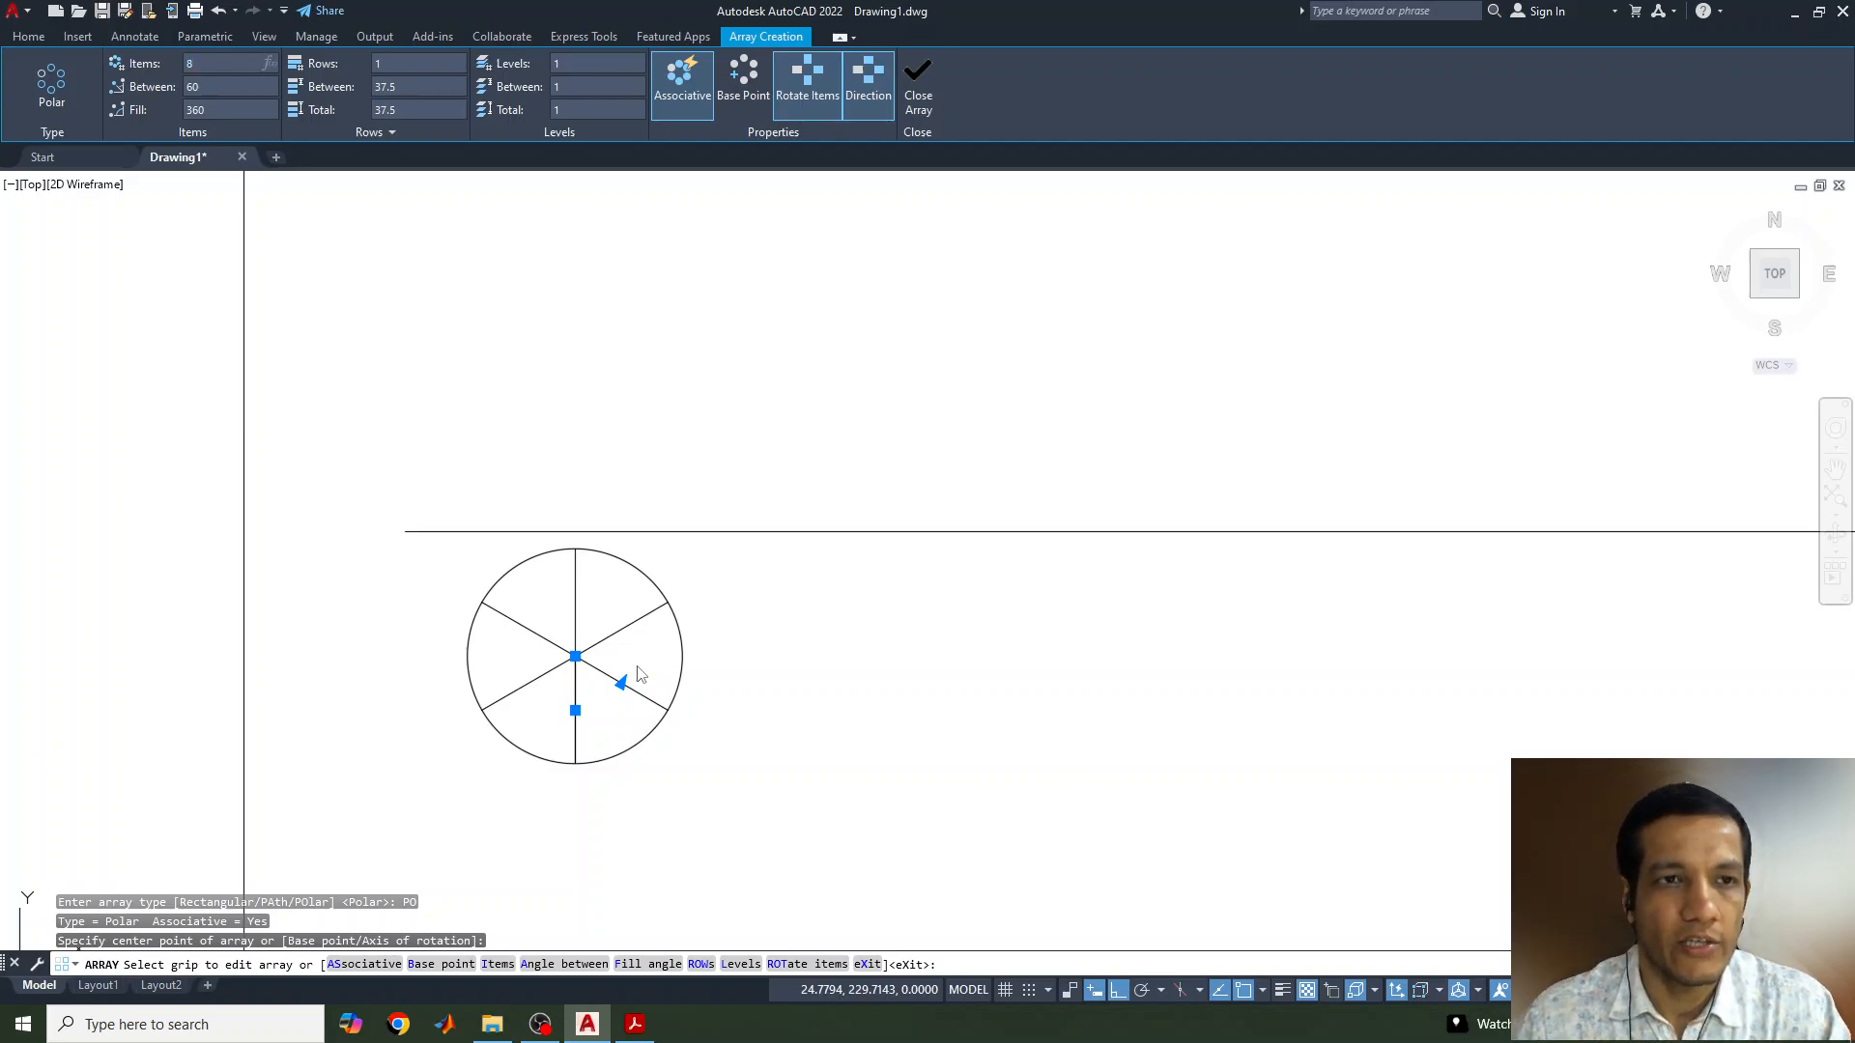
text(8)
key(Return)
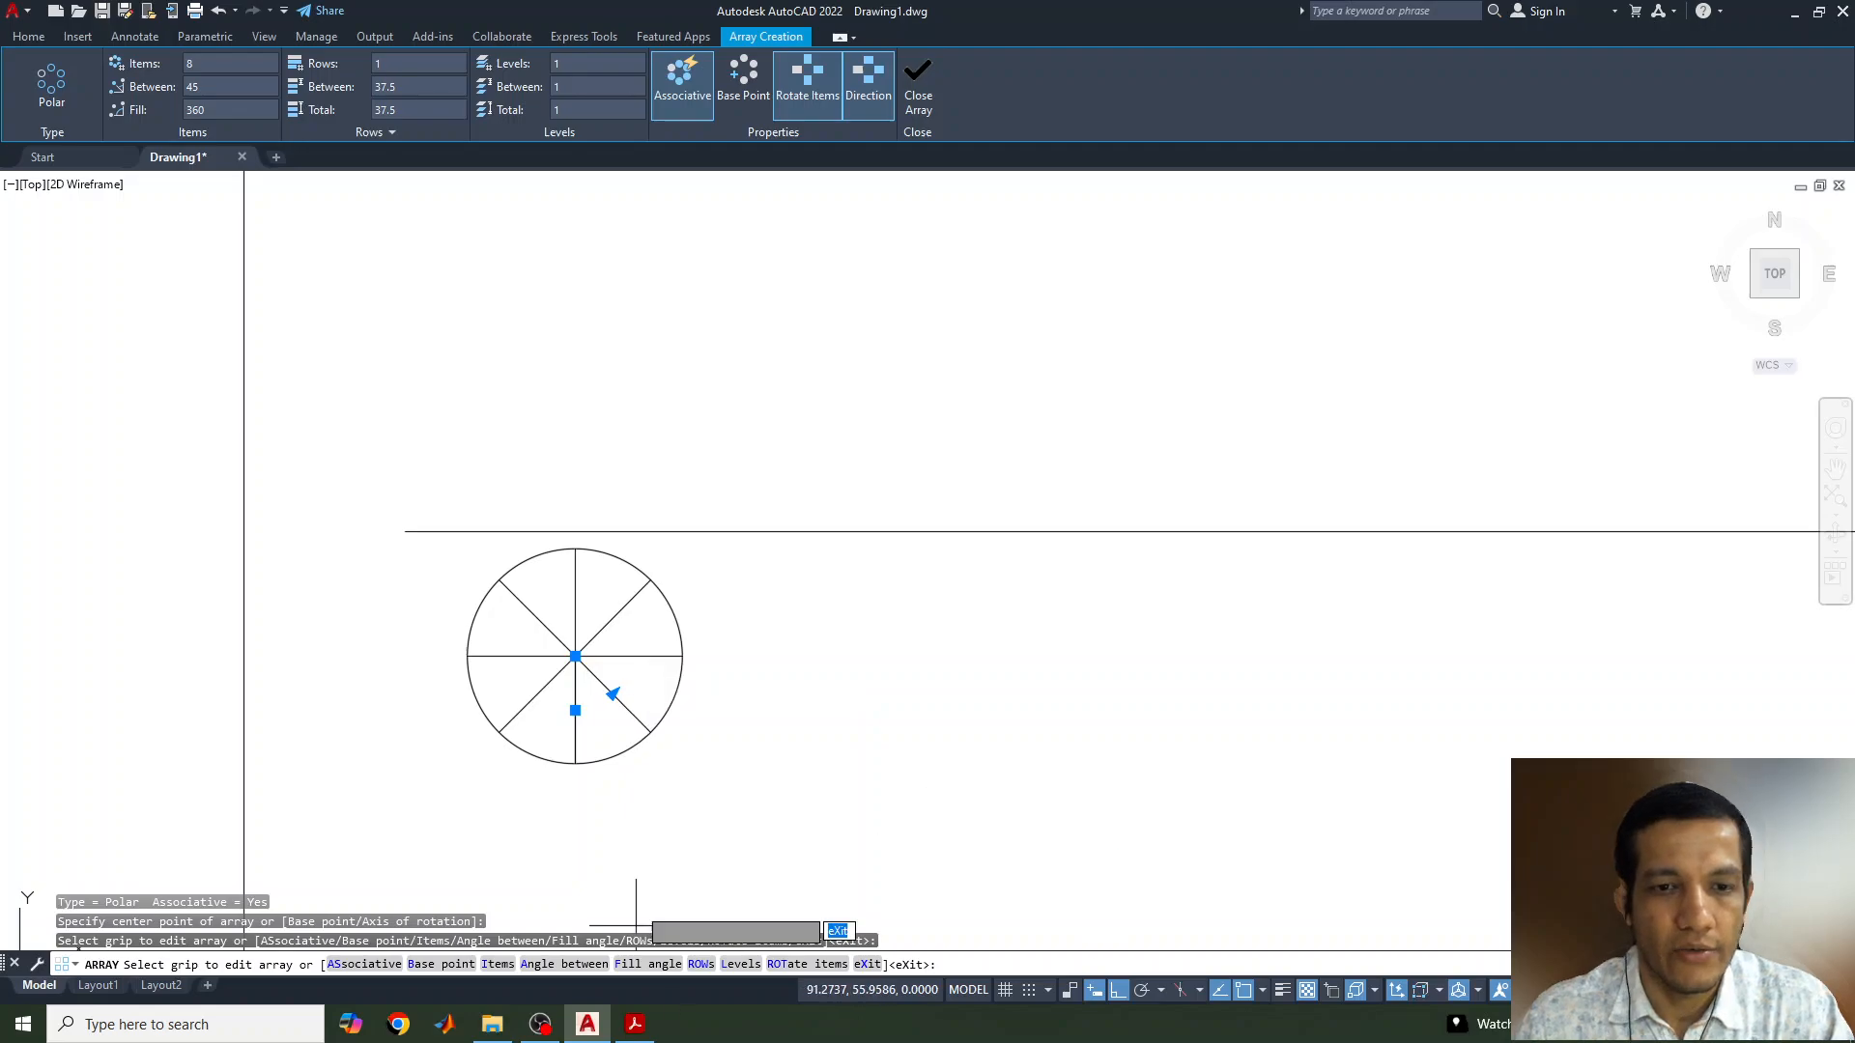
key(Escape)
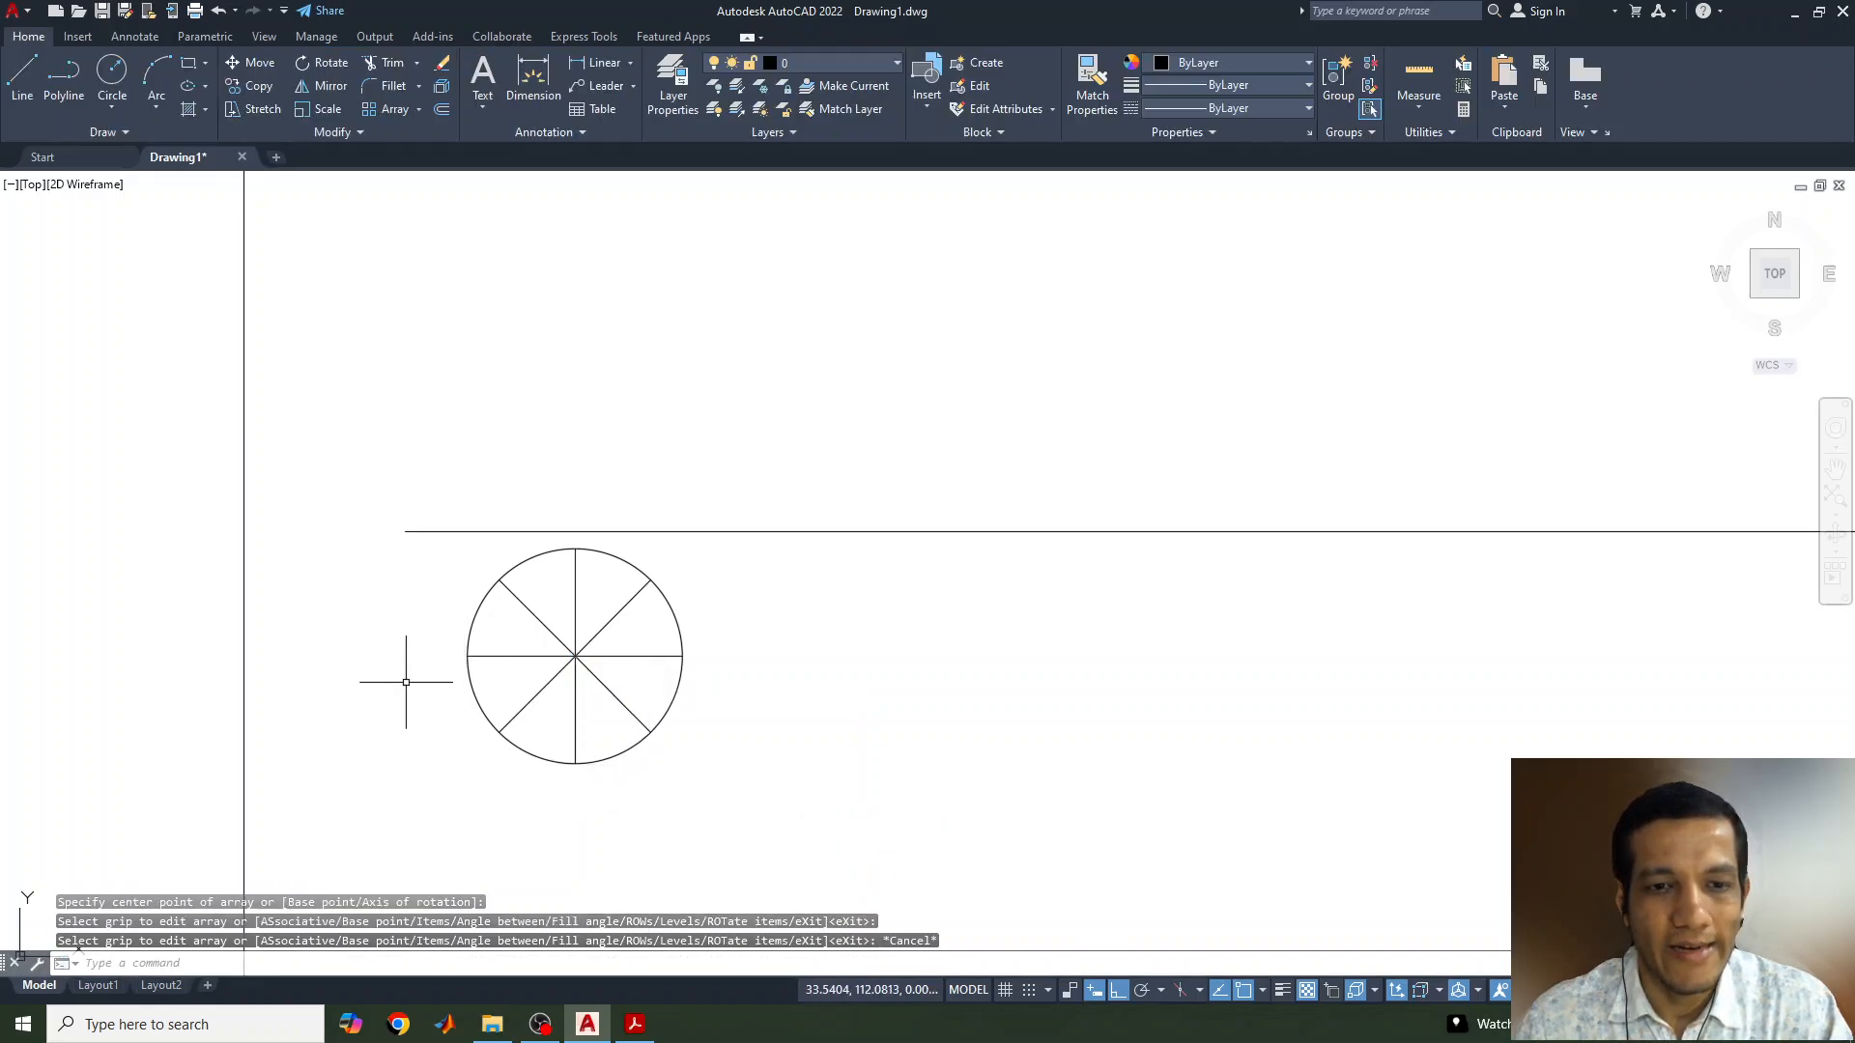
Draw a projector from the circle's left quadrant up to the reference line, 50 mm along it, and down to the right quadrant
click(23, 102)
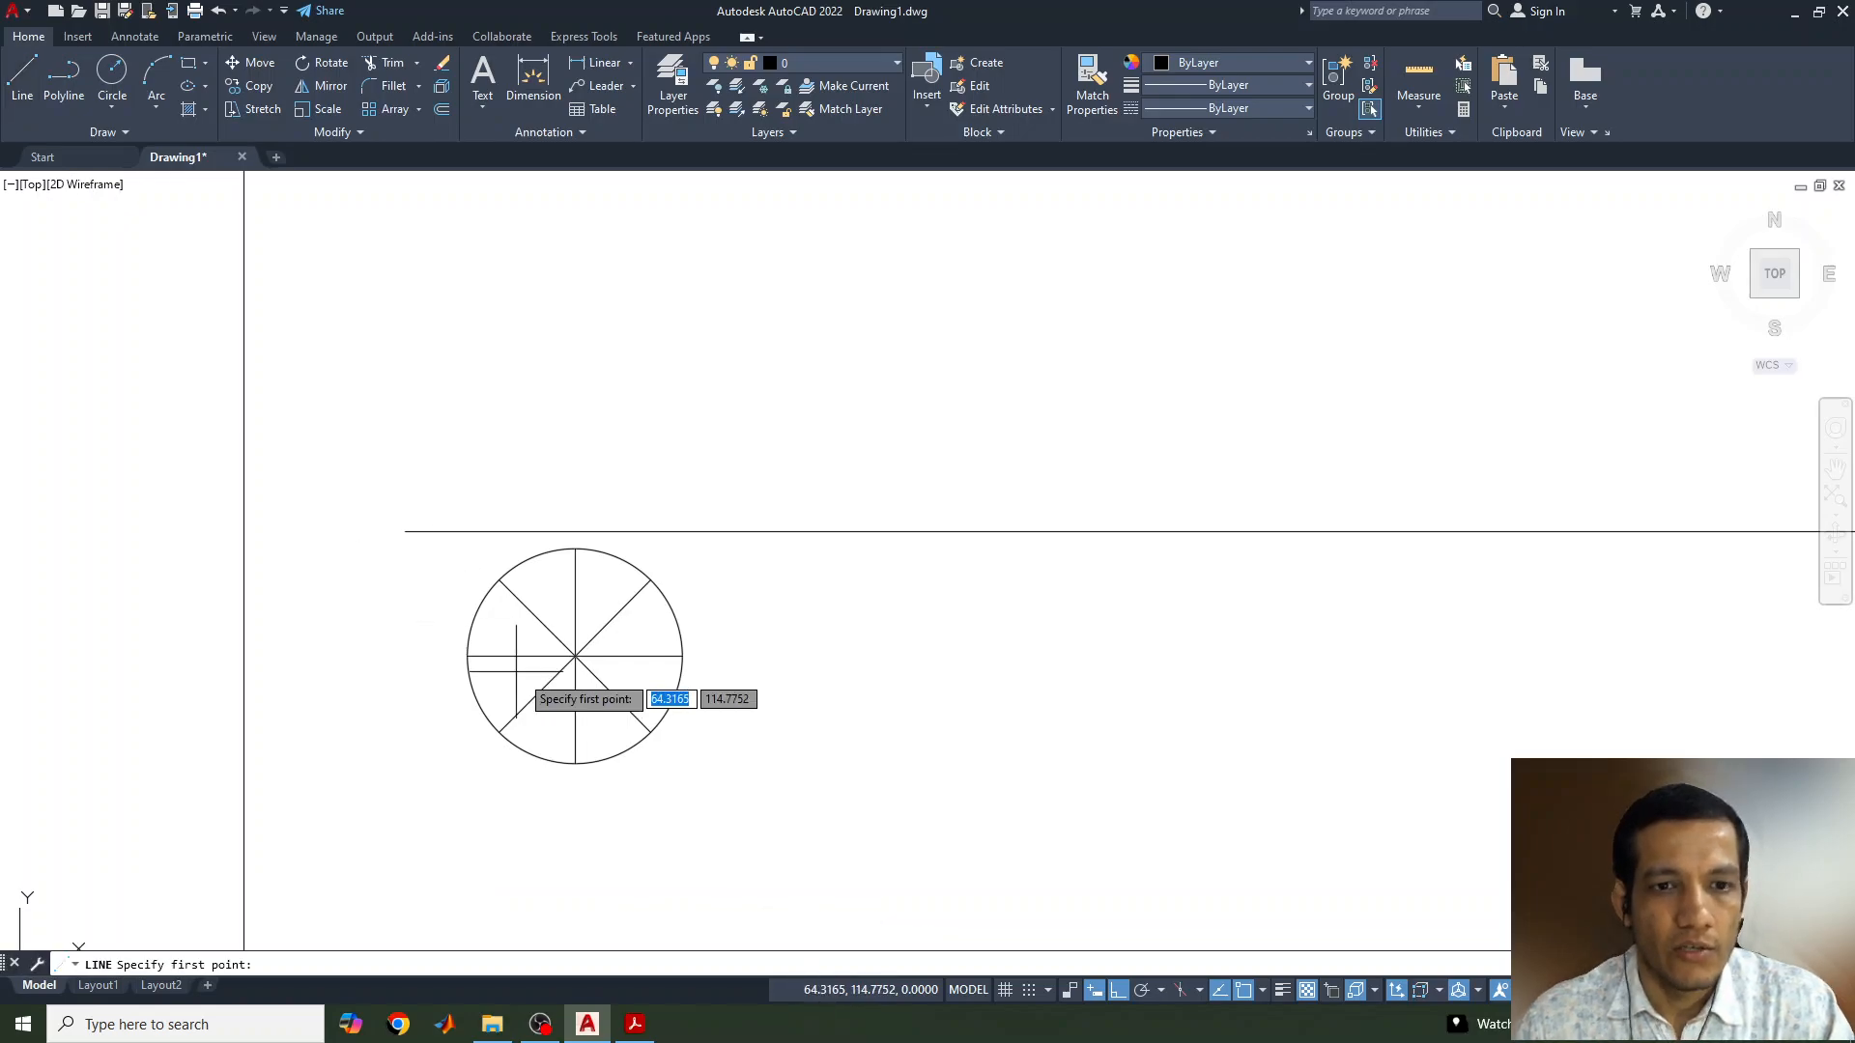
click(467, 655)
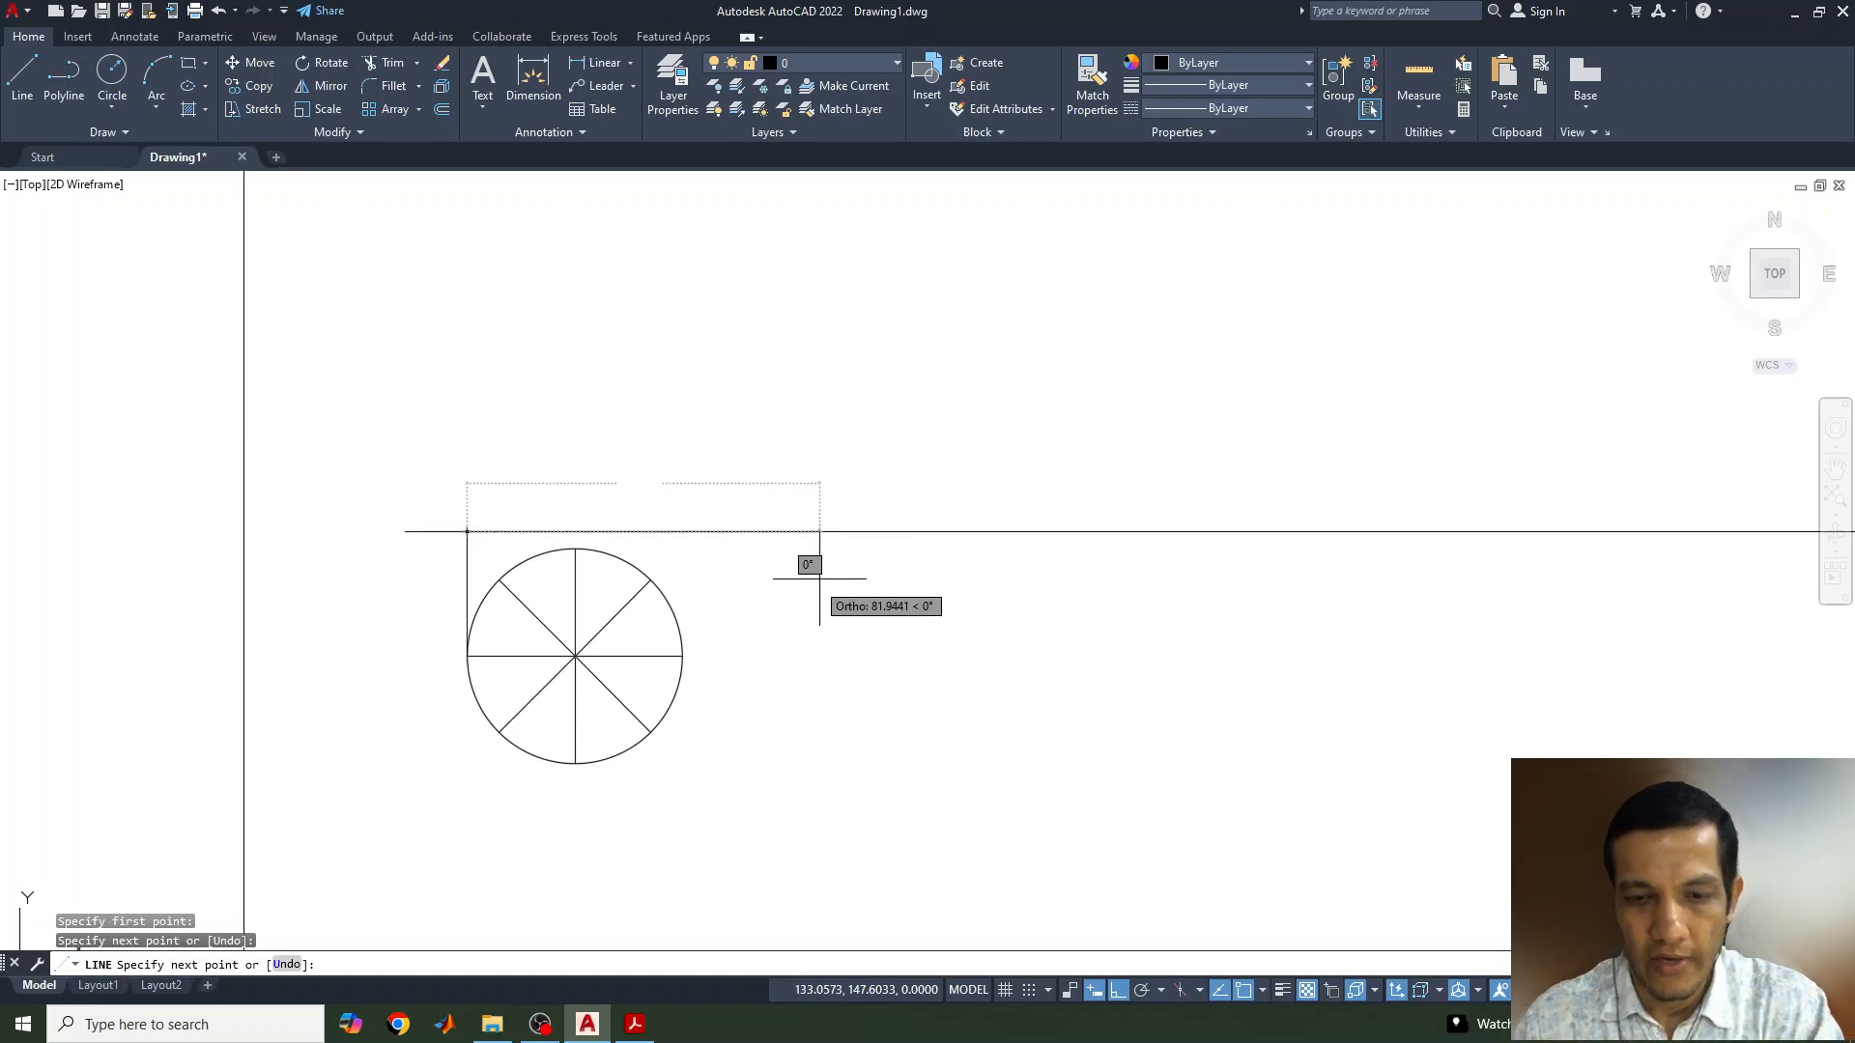
text(50)
key(Return)
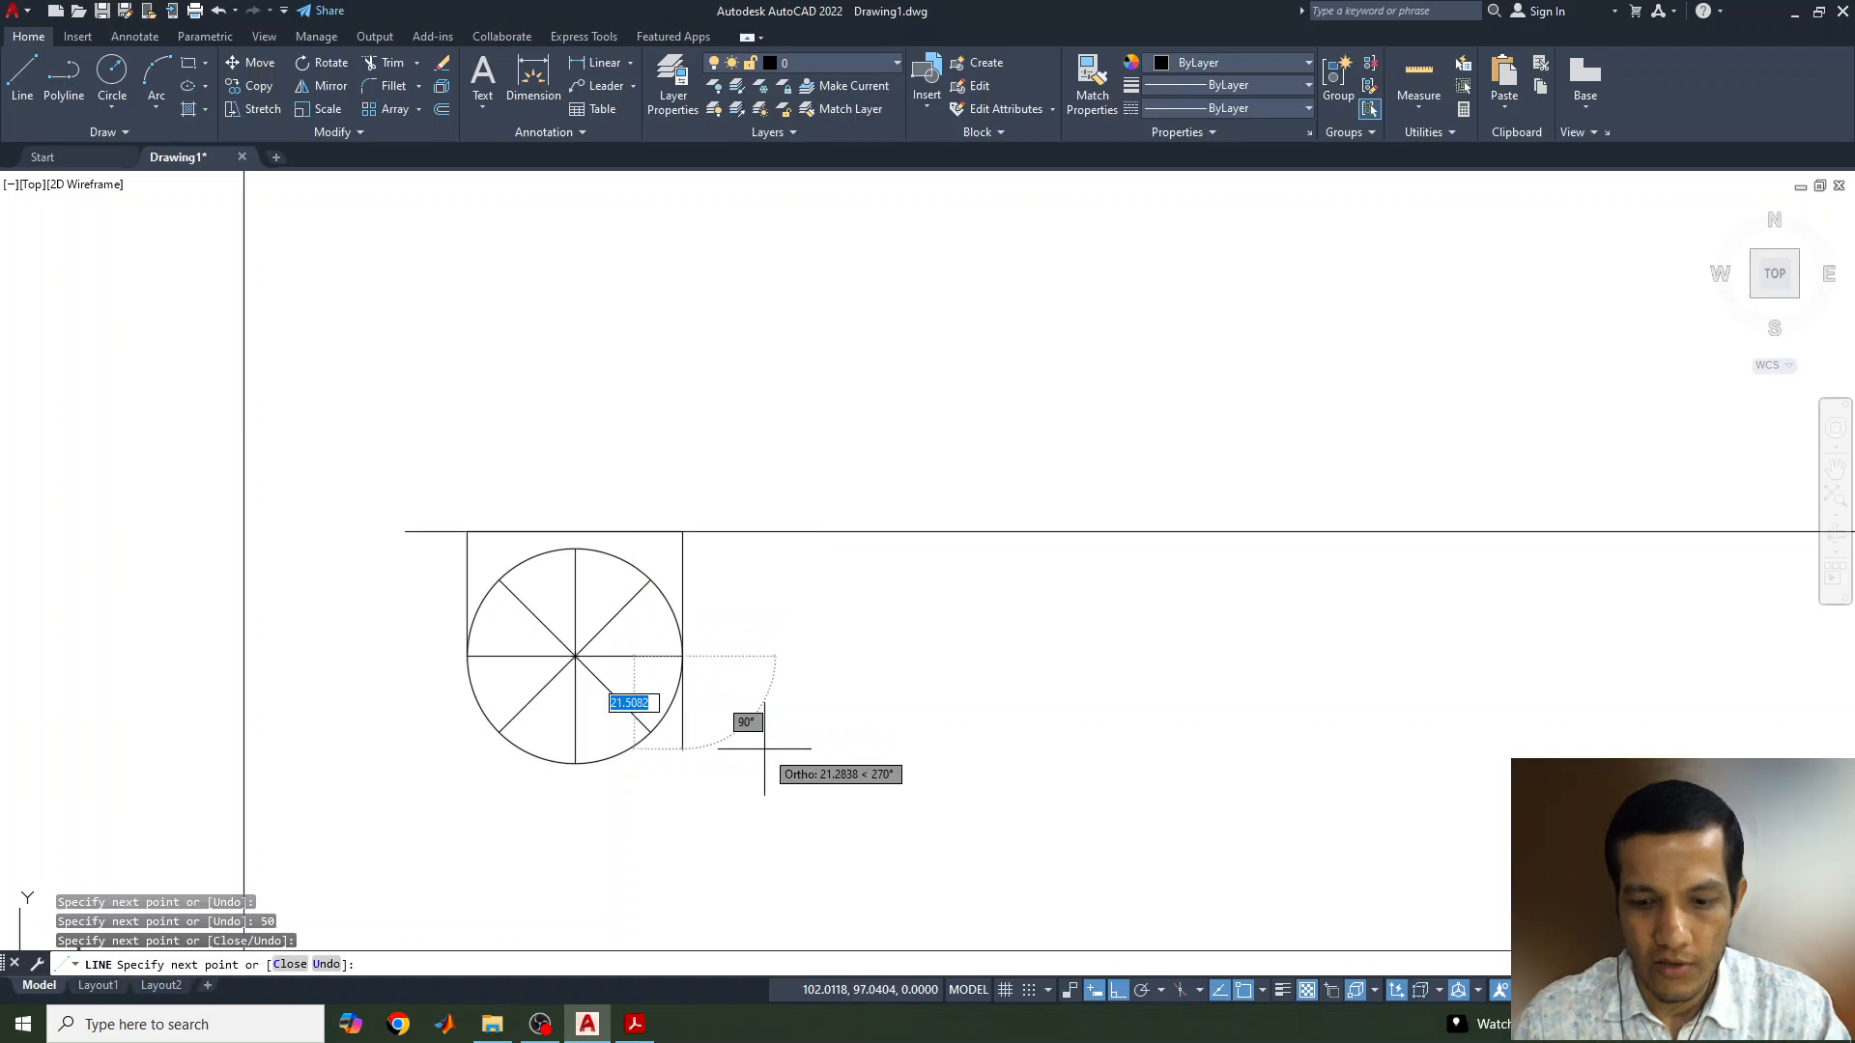
key(Return)
Draw vertical projectors from the circle's lower-right and lower-left division points up to the reference line
key(Return)
click(650, 732)
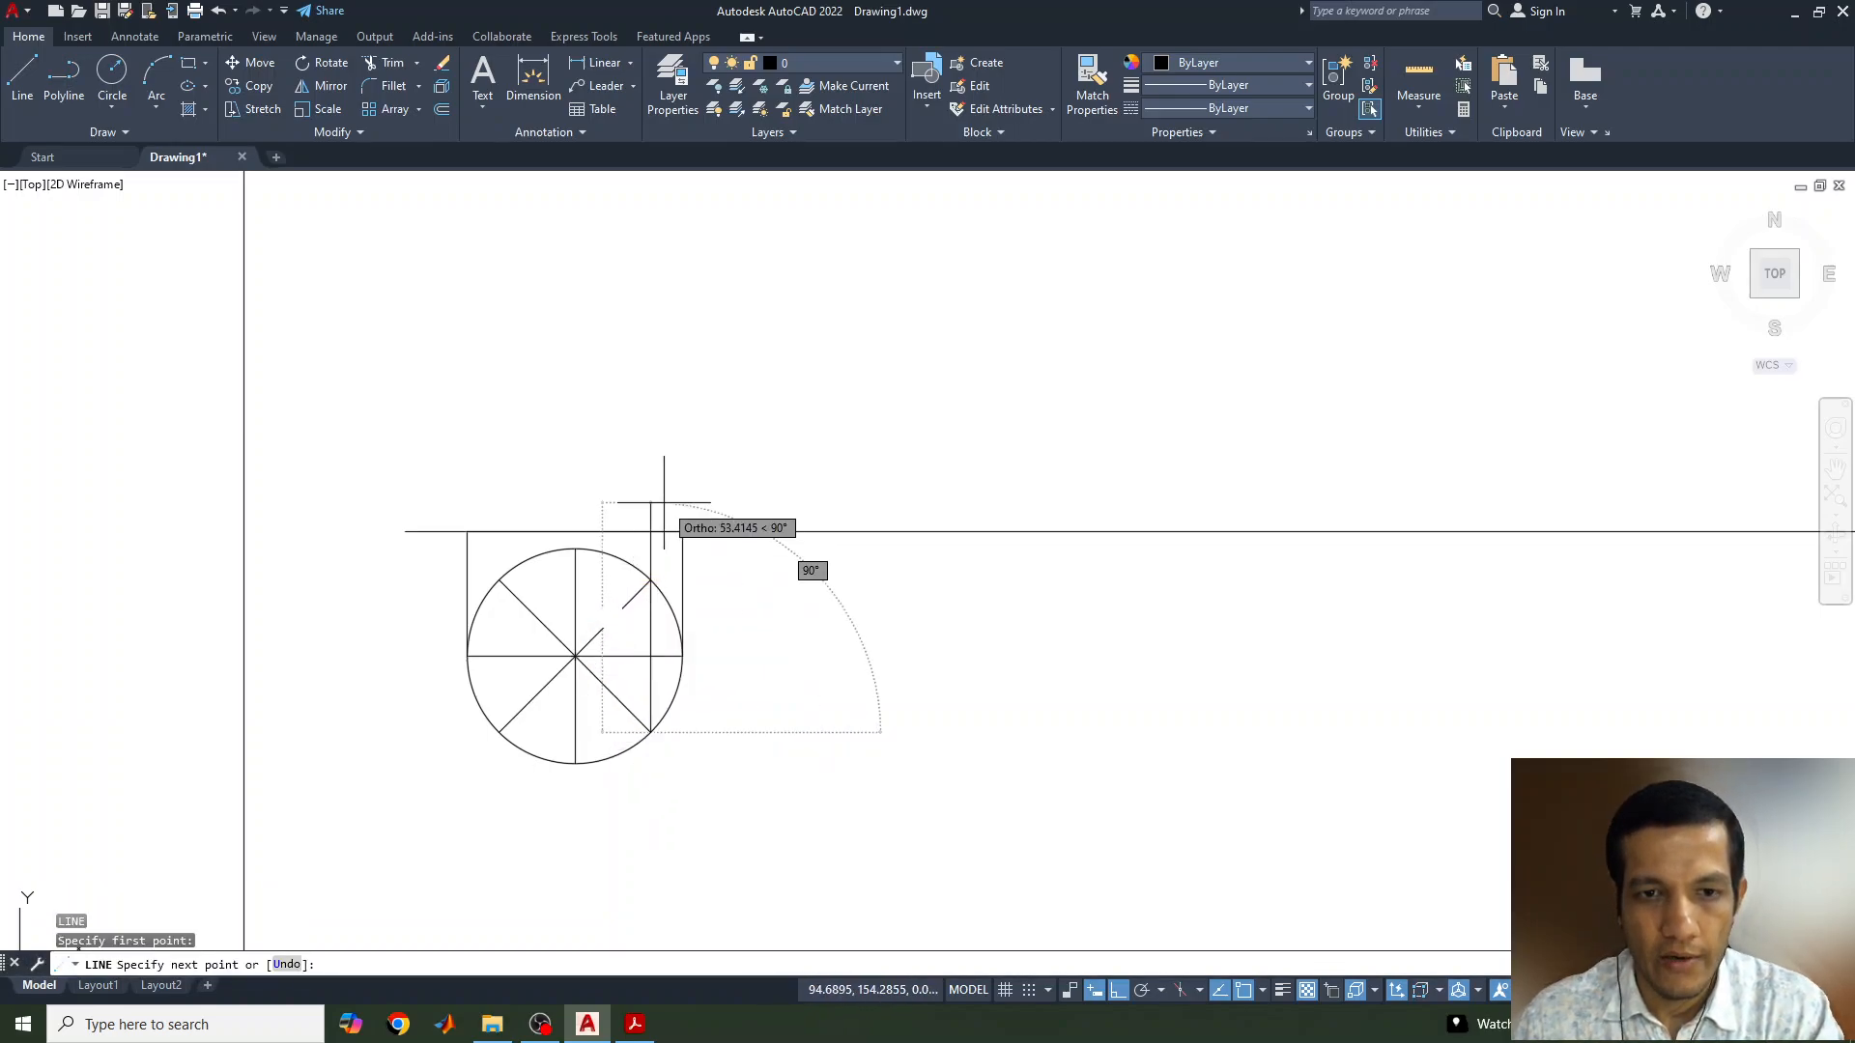
click(650, 531)
key(Return)
key(Return)
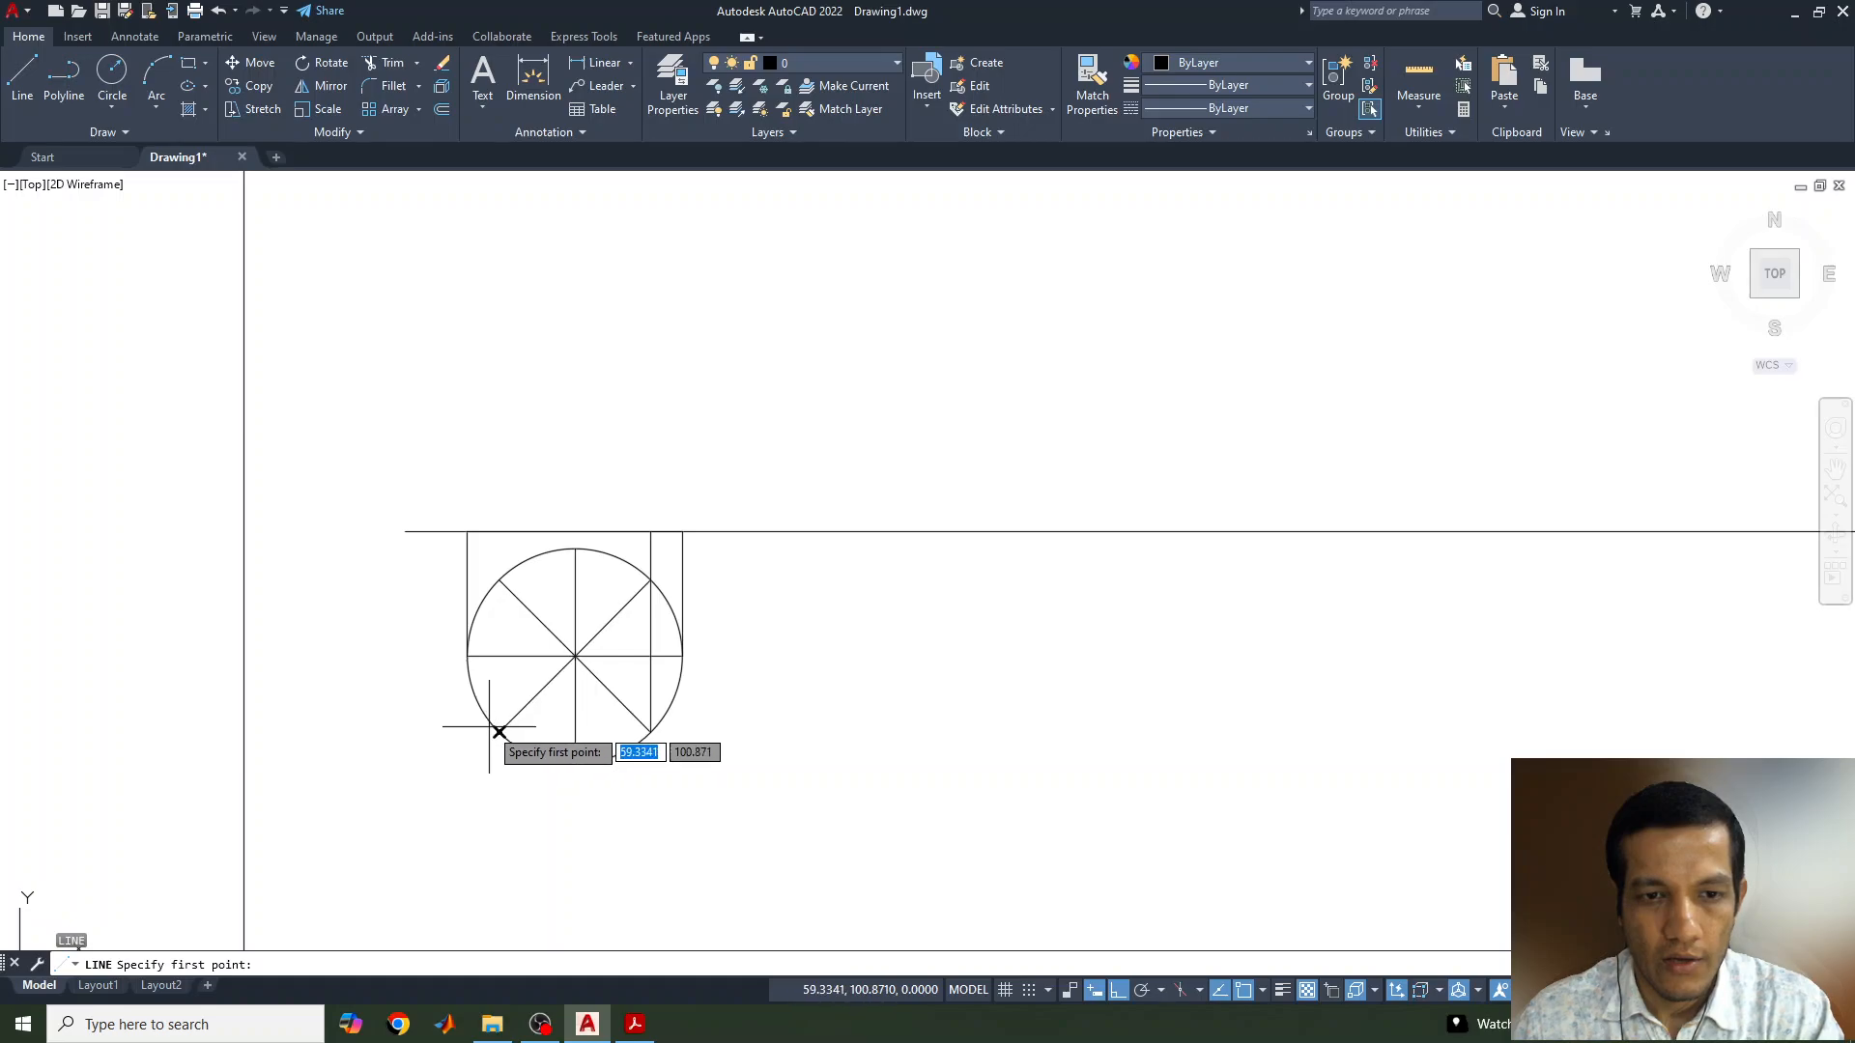
click(499, 731)
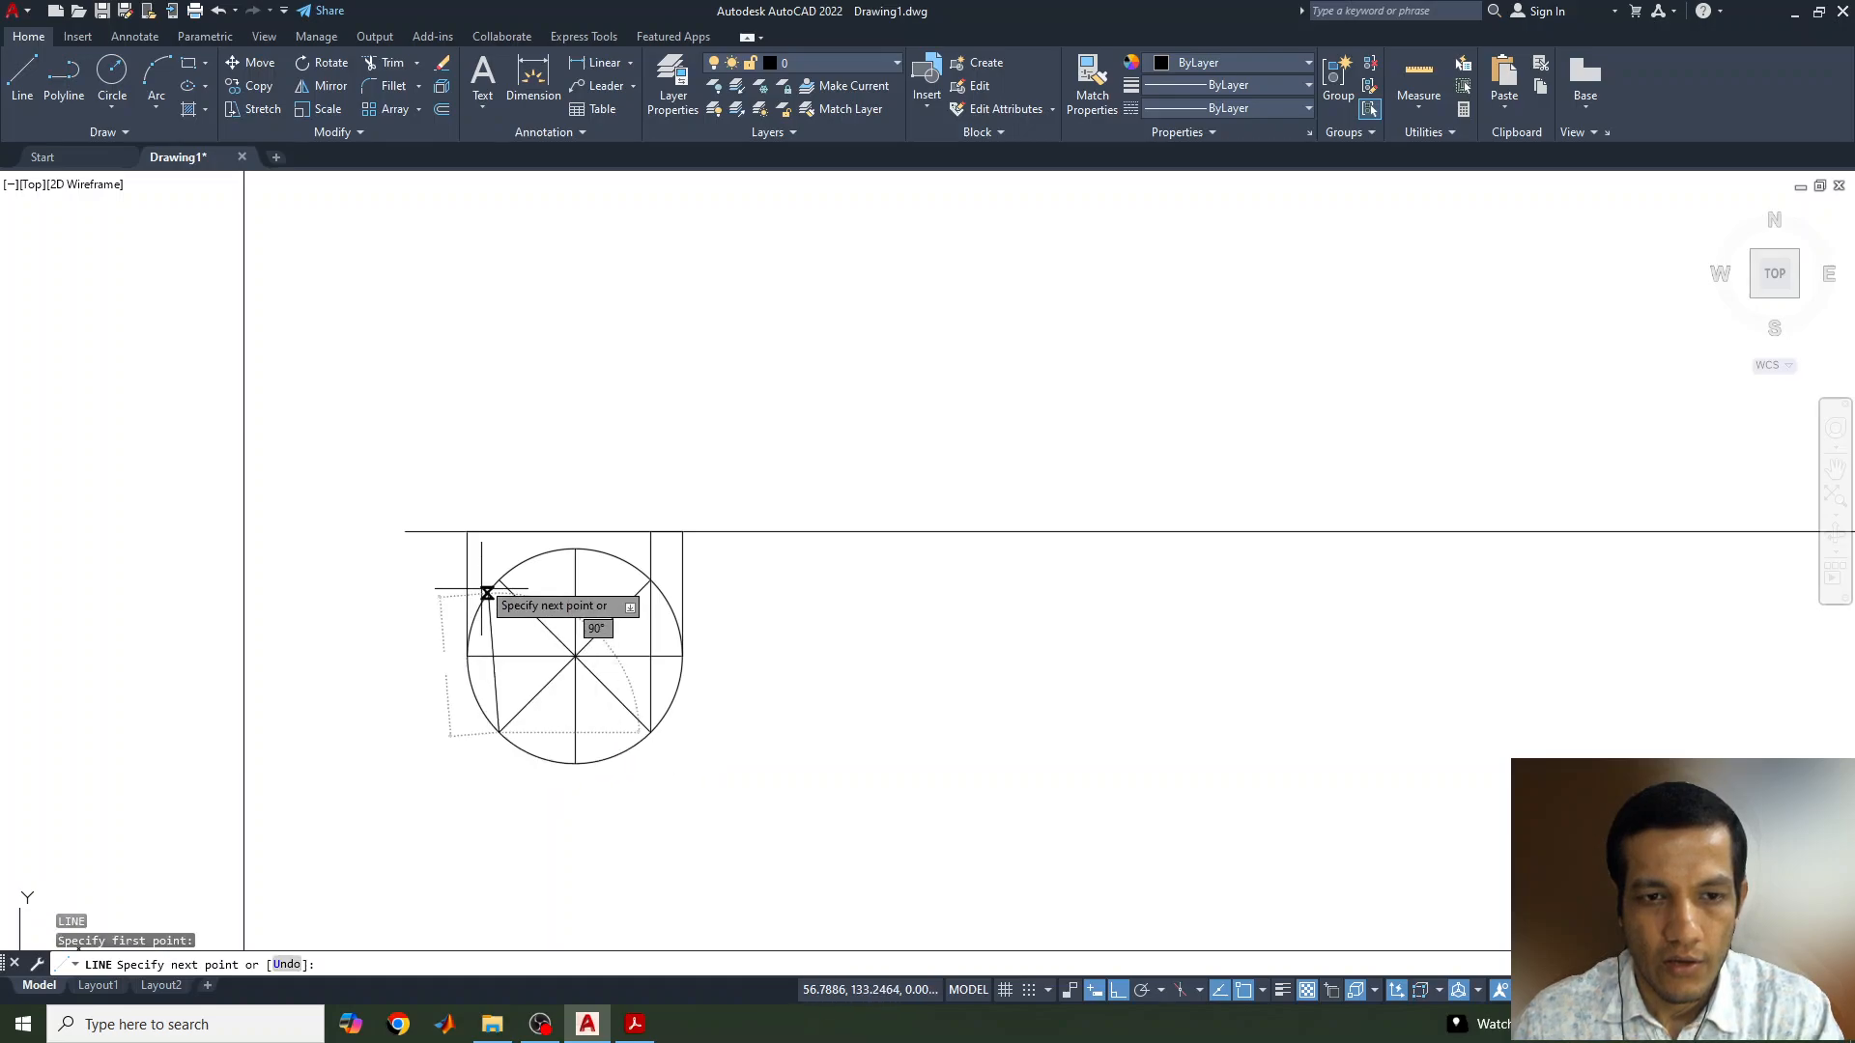
click(499, 531)
key(Return)
Draw the cone's axis from the circle's top up to 60 mm above the reference line, then the left slant edge to the base
key(Return)
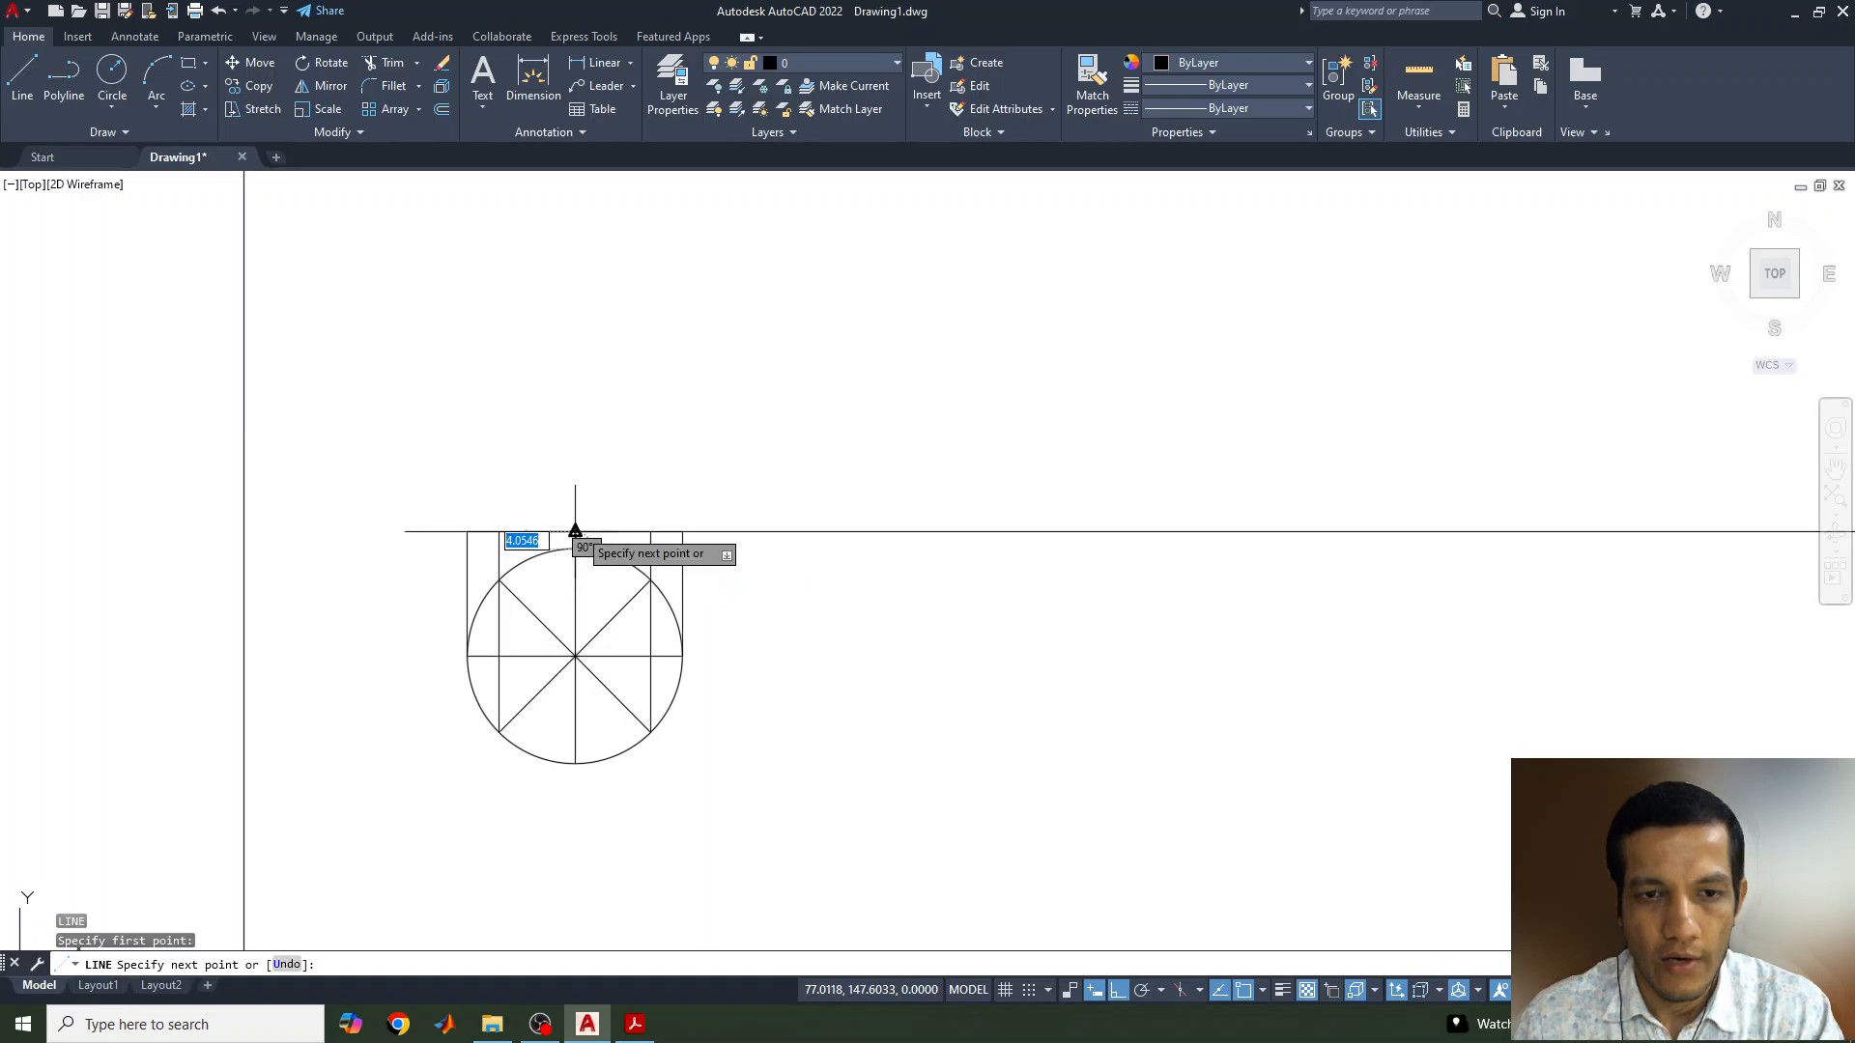
click(575, 532)
text(60)
key(Return)
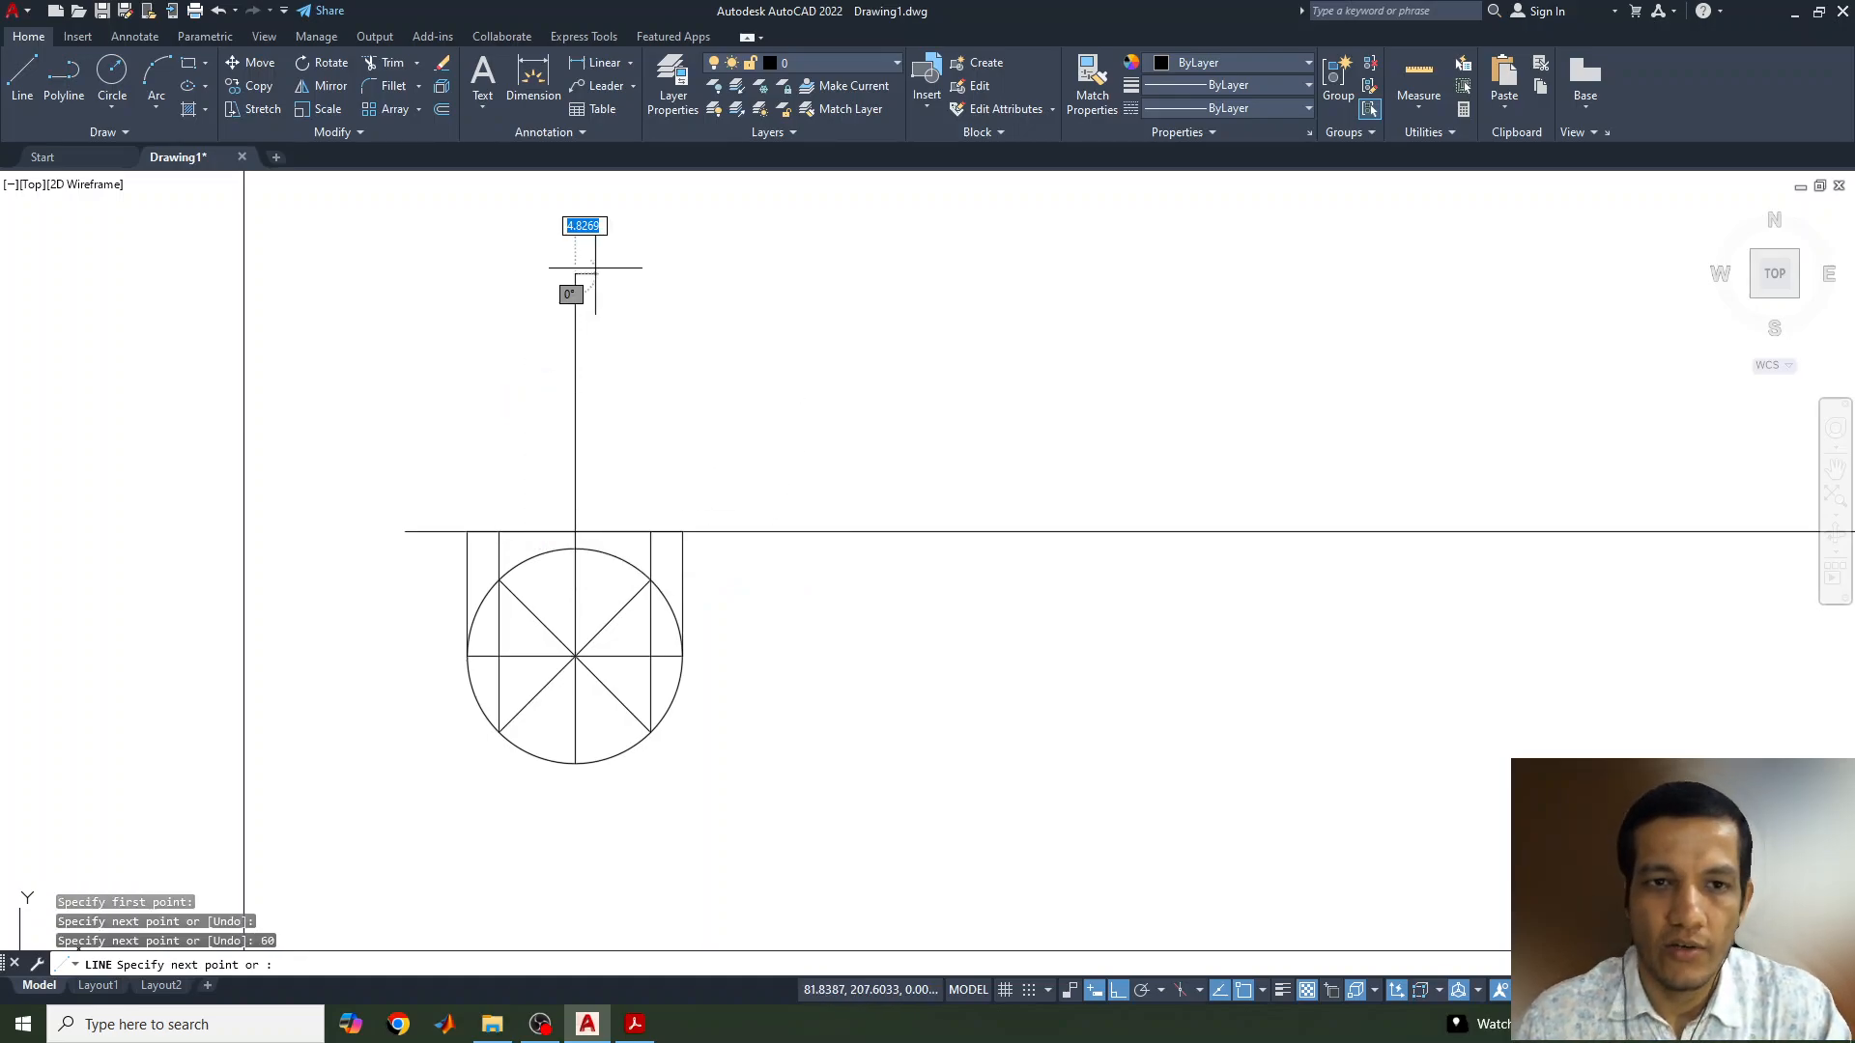
click(466, 531)
key(Return)
Draw the cone's right slant edge up to the apex and a generator down to the right inner projector on the reference line
key(Return)
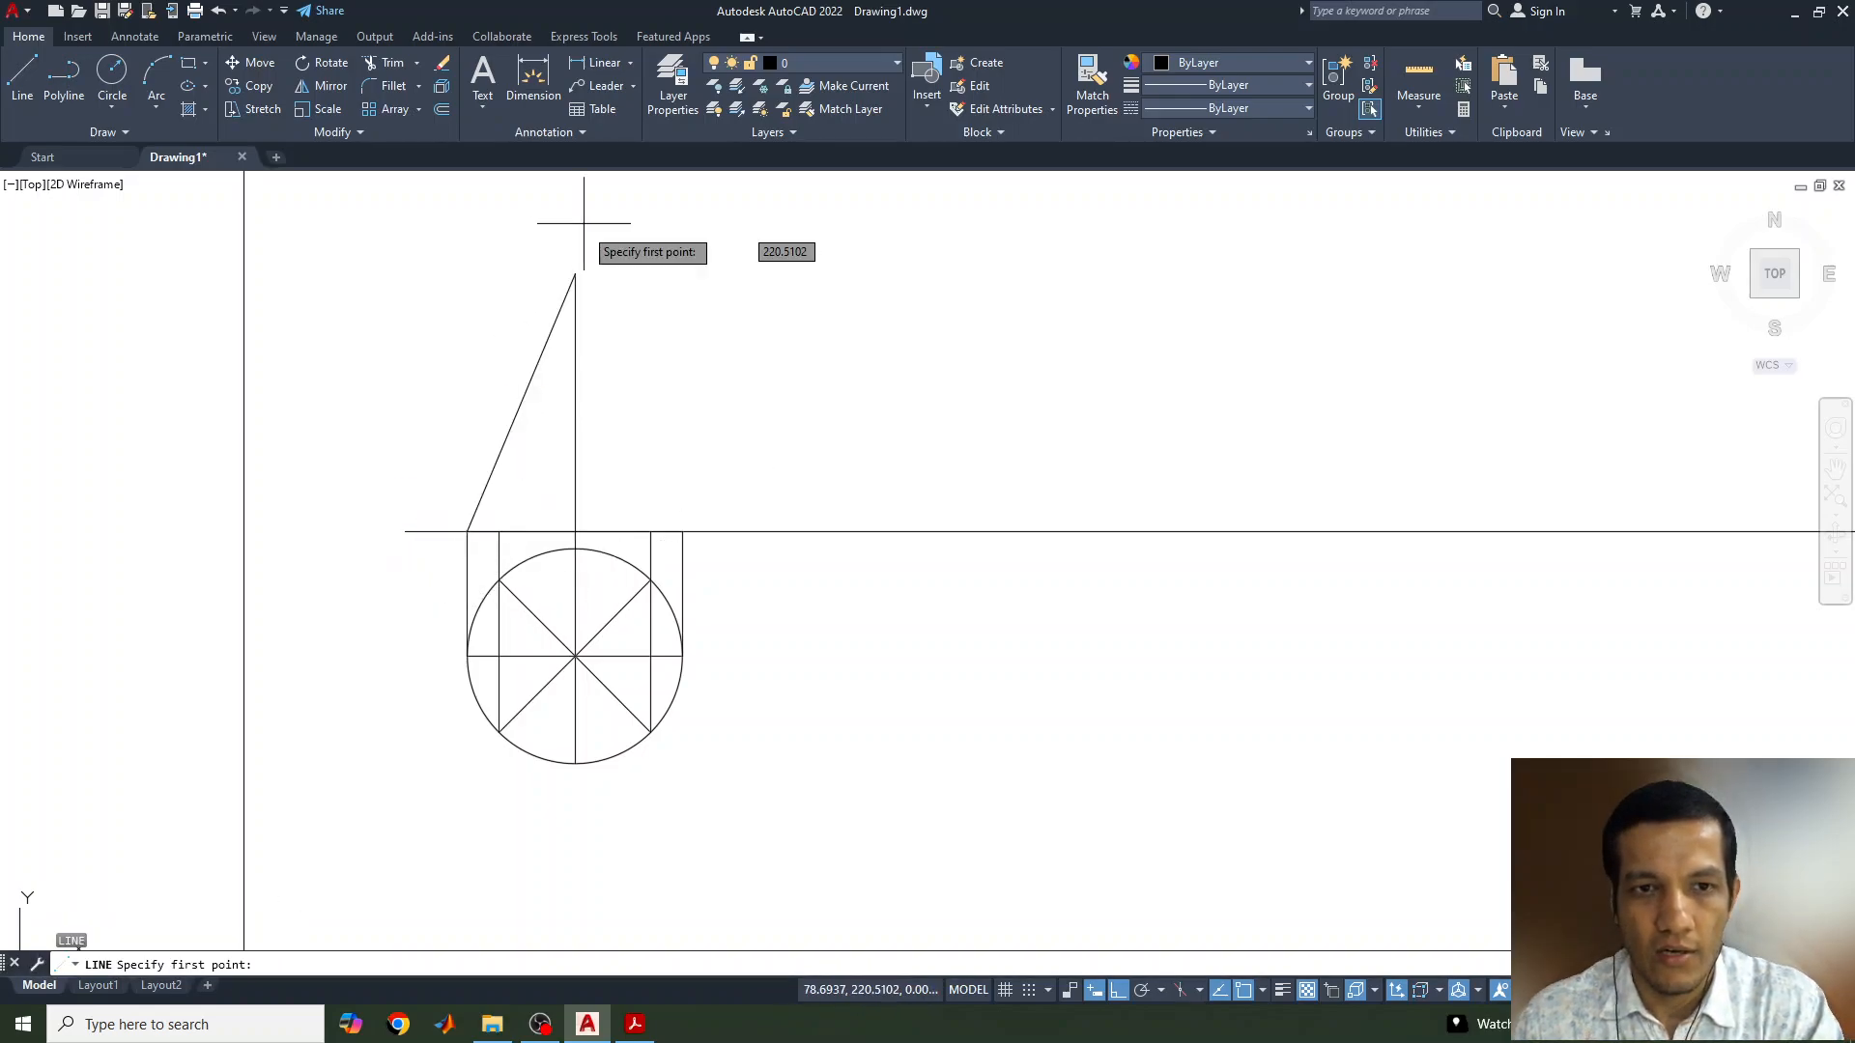
click(683, 532)
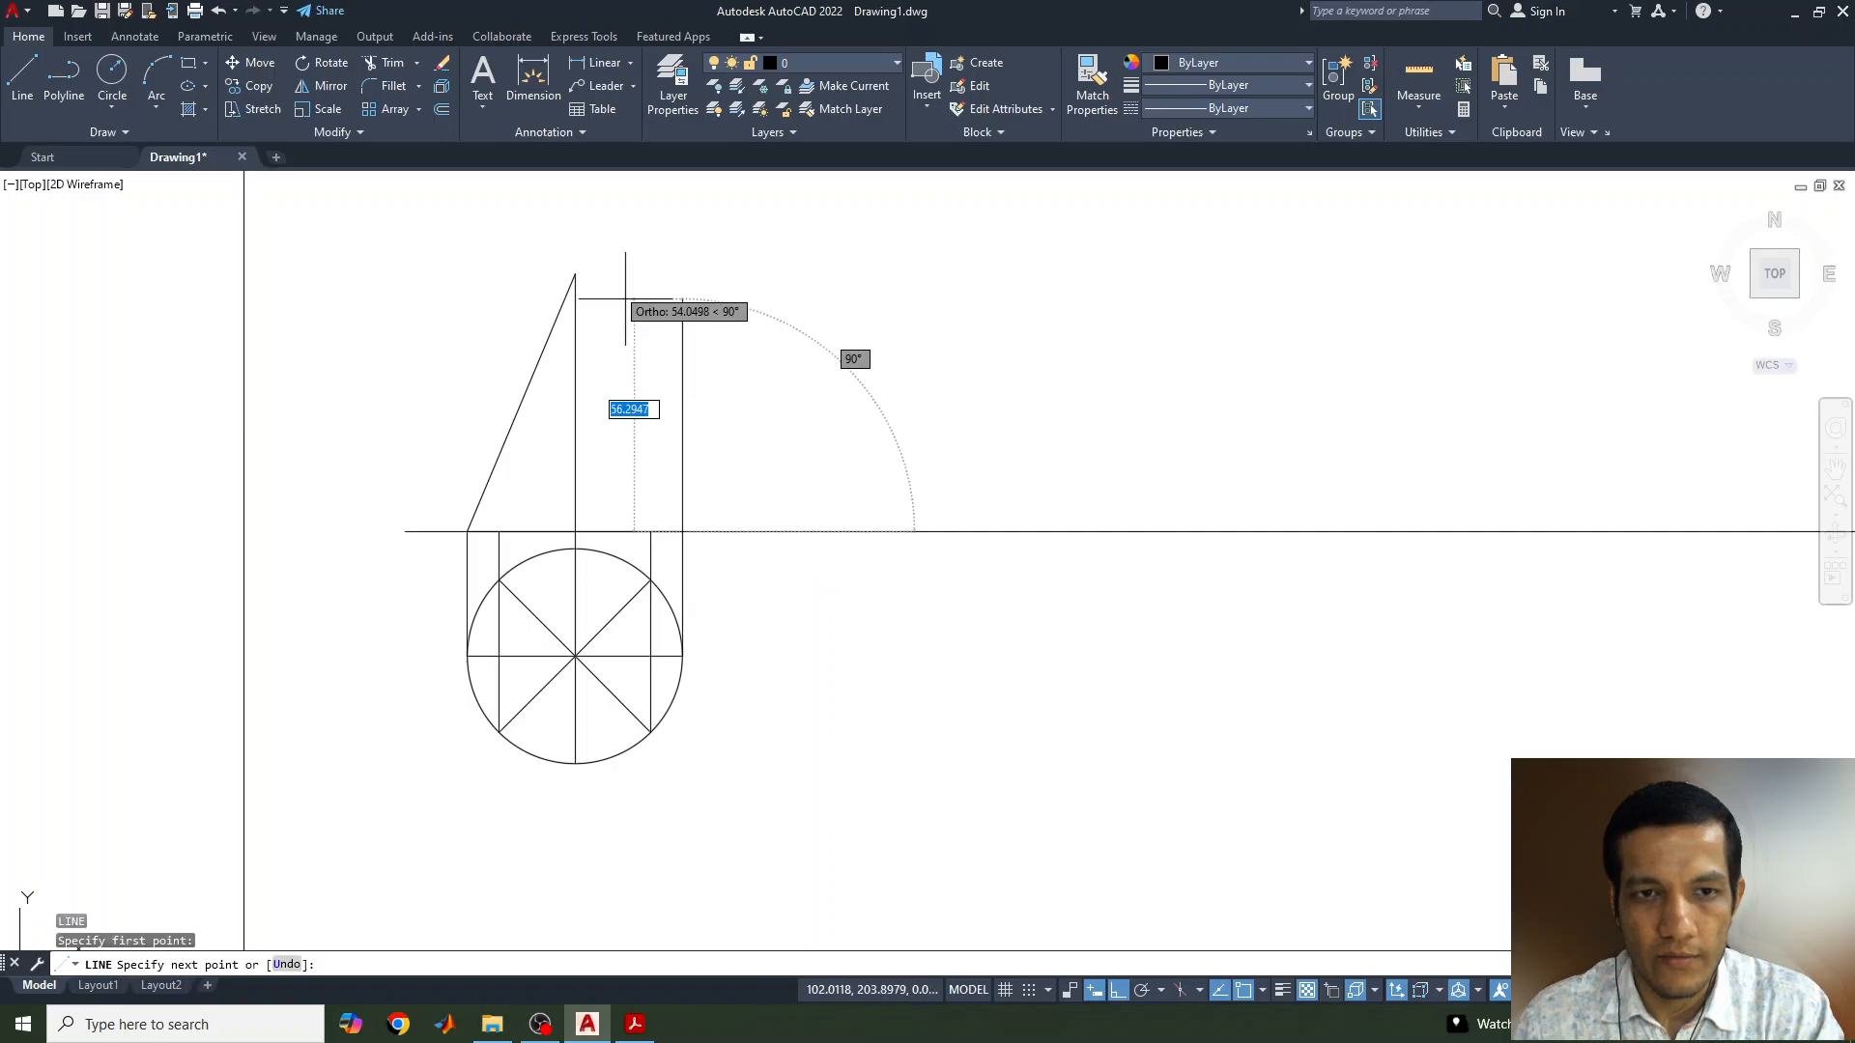
click(575, 273)
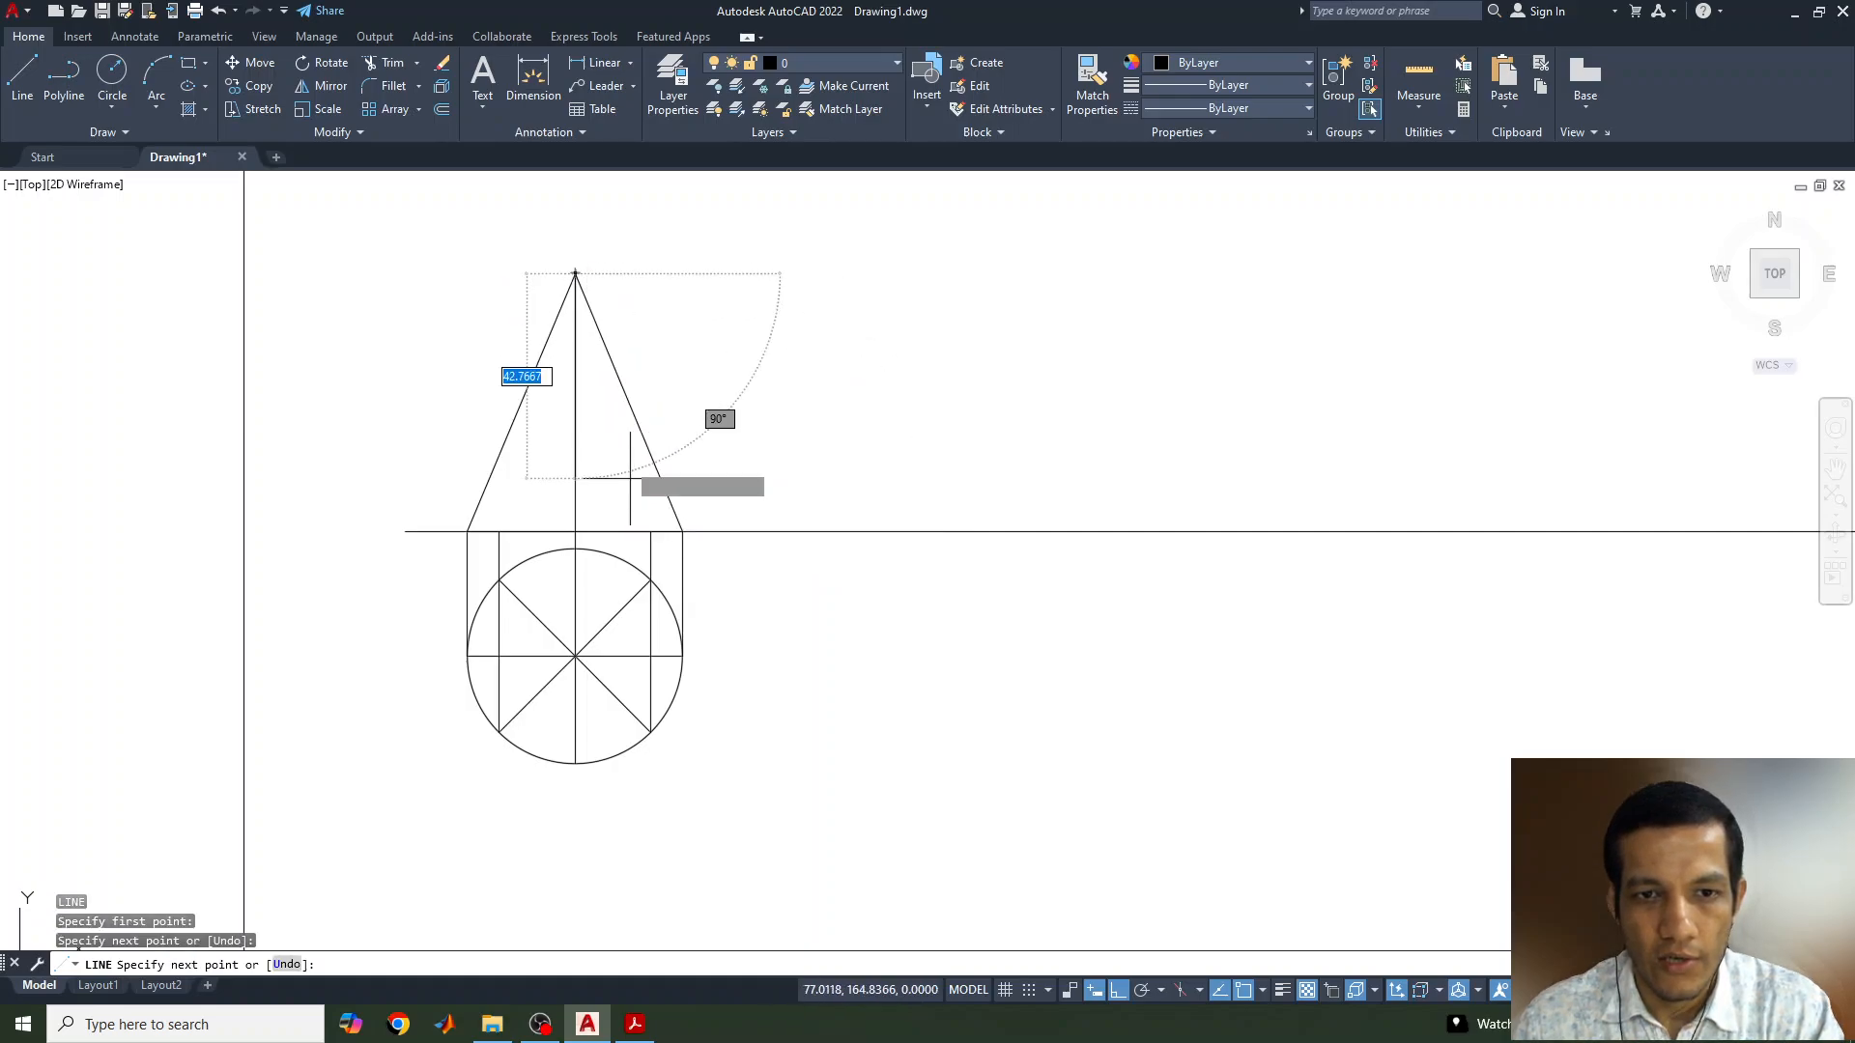
click(650, 531)
key(Return)
Draw the remaining generator from the left inner projector on the reference line to the cone's apex
key(Return)
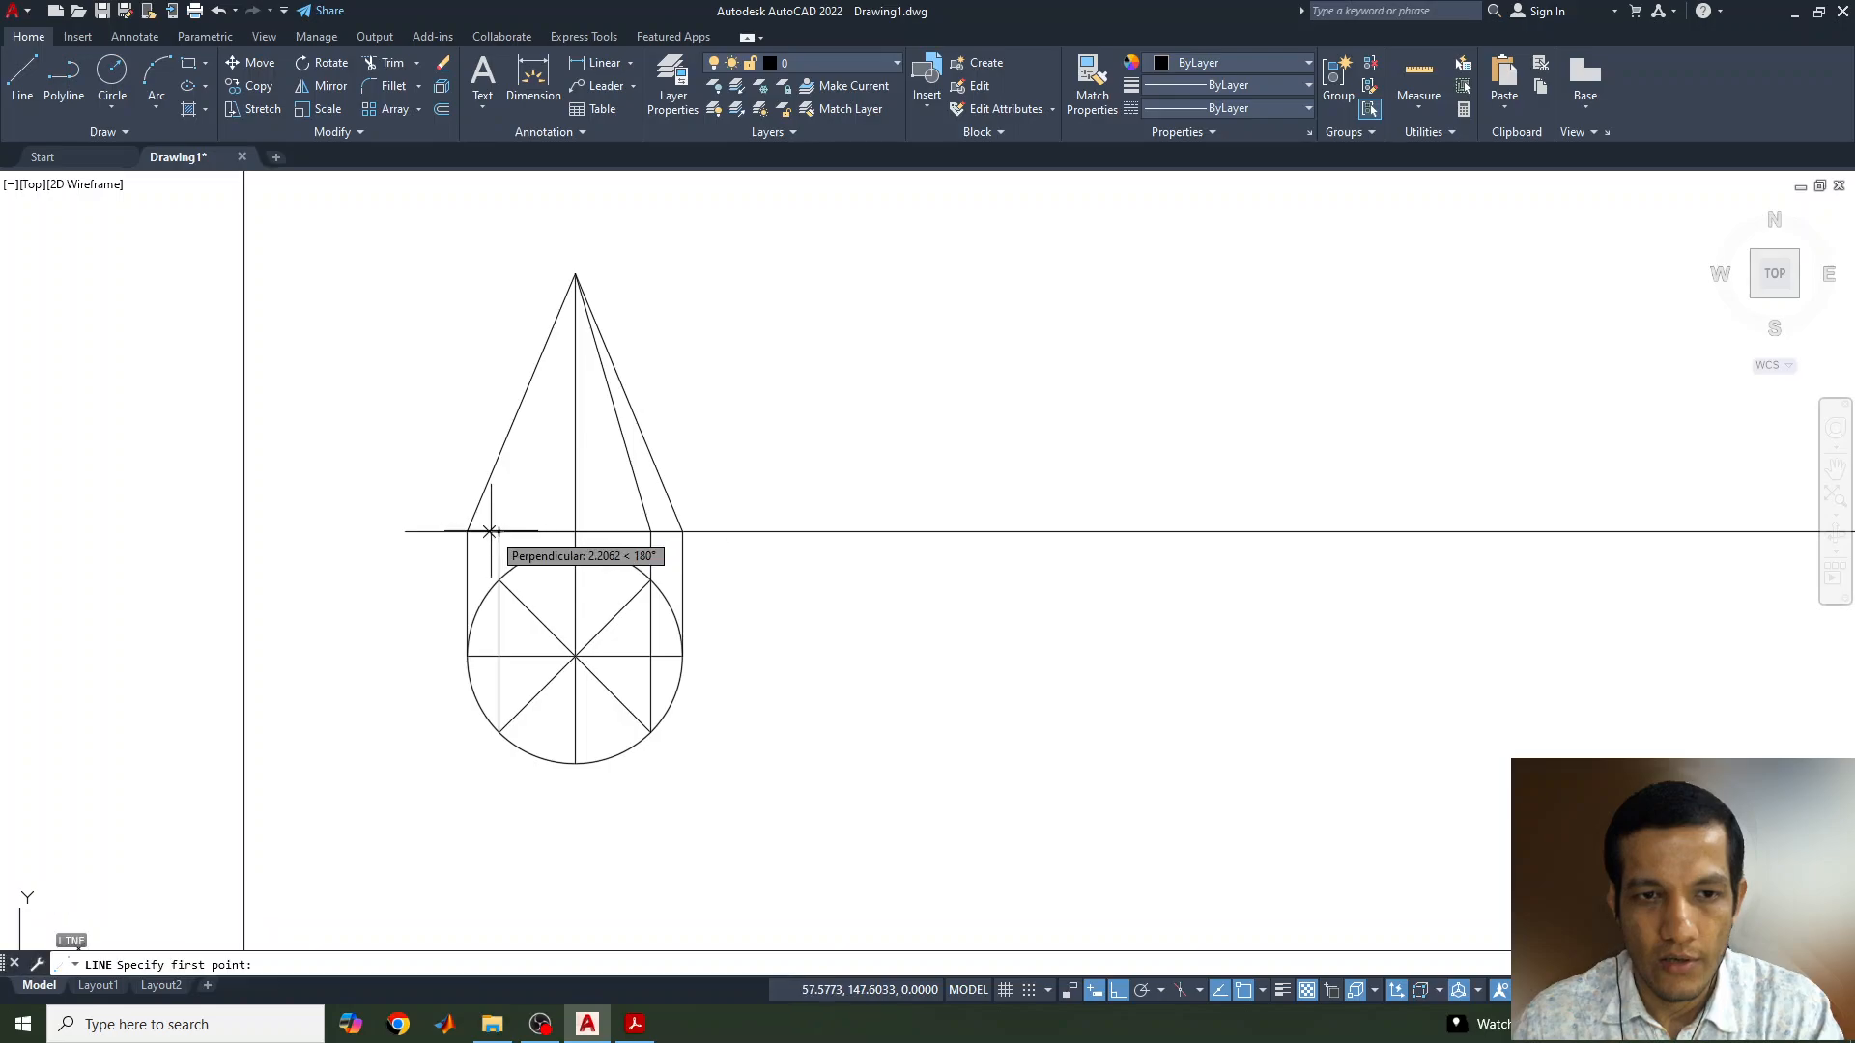
click(498, 531)
click(575, 280)
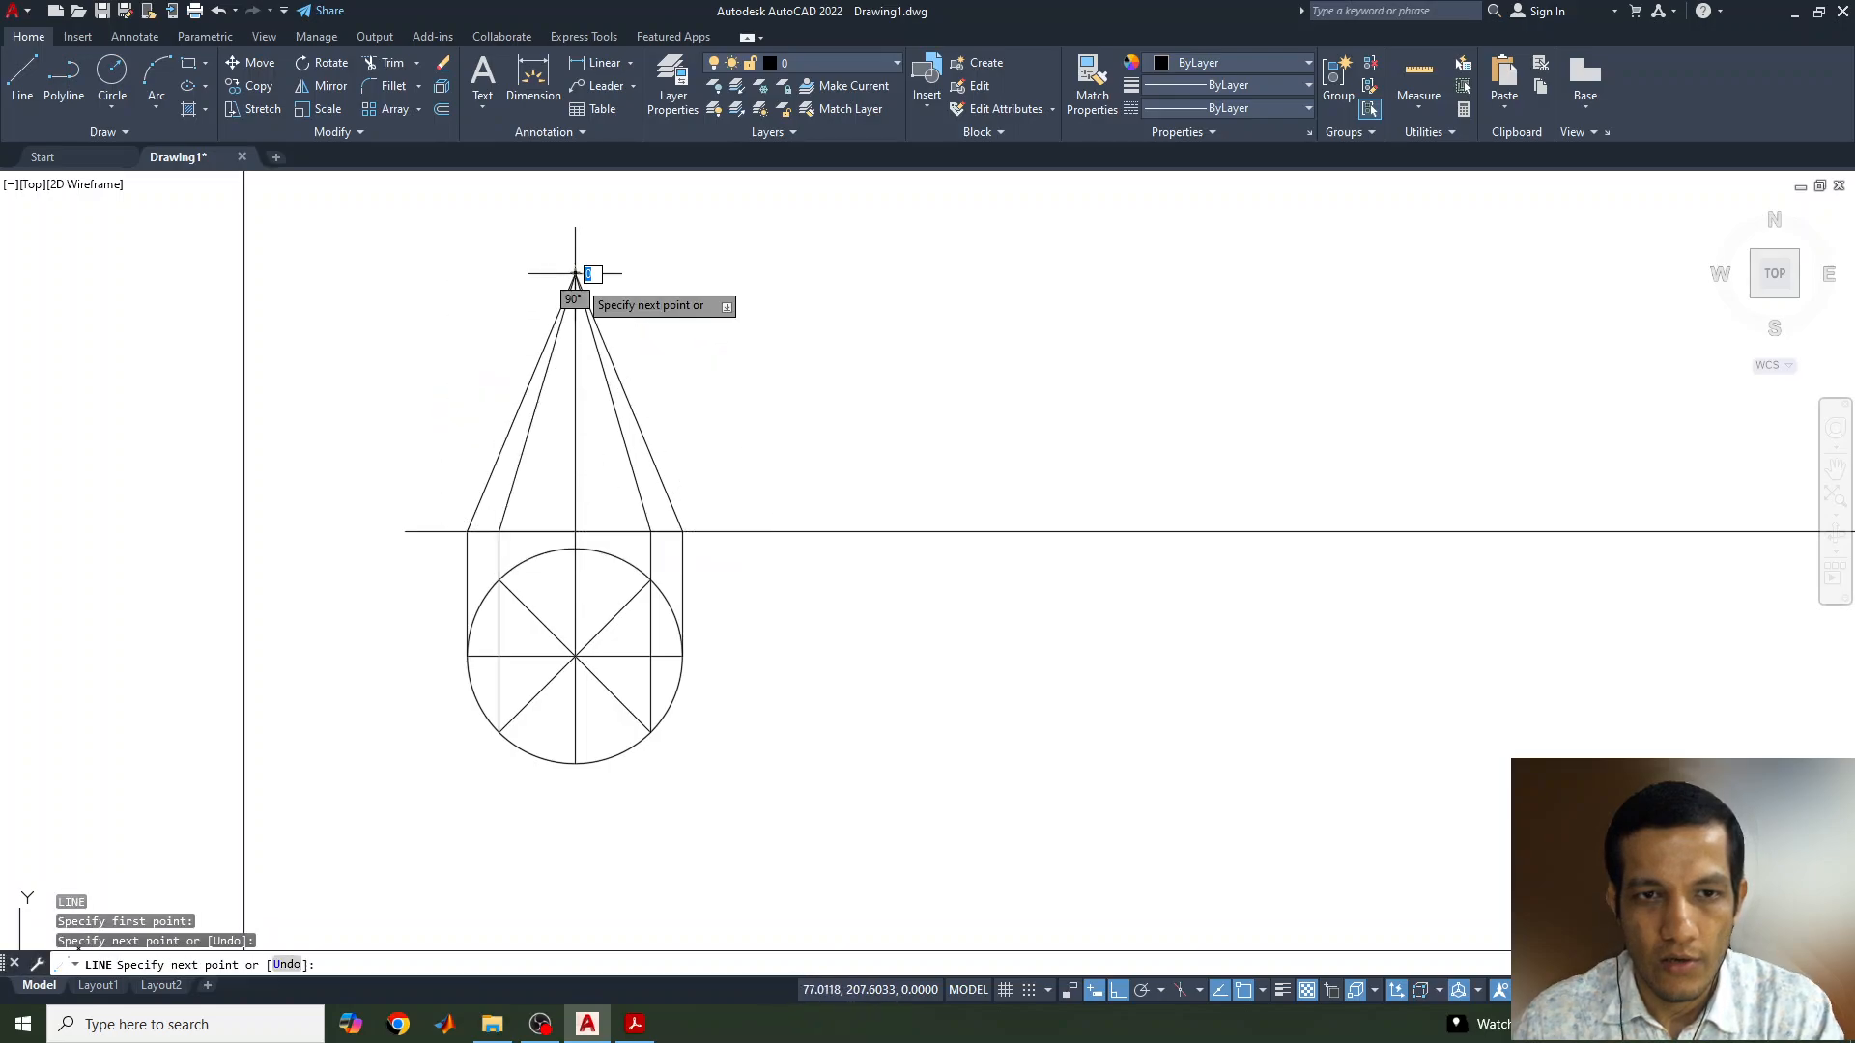
key(Return)
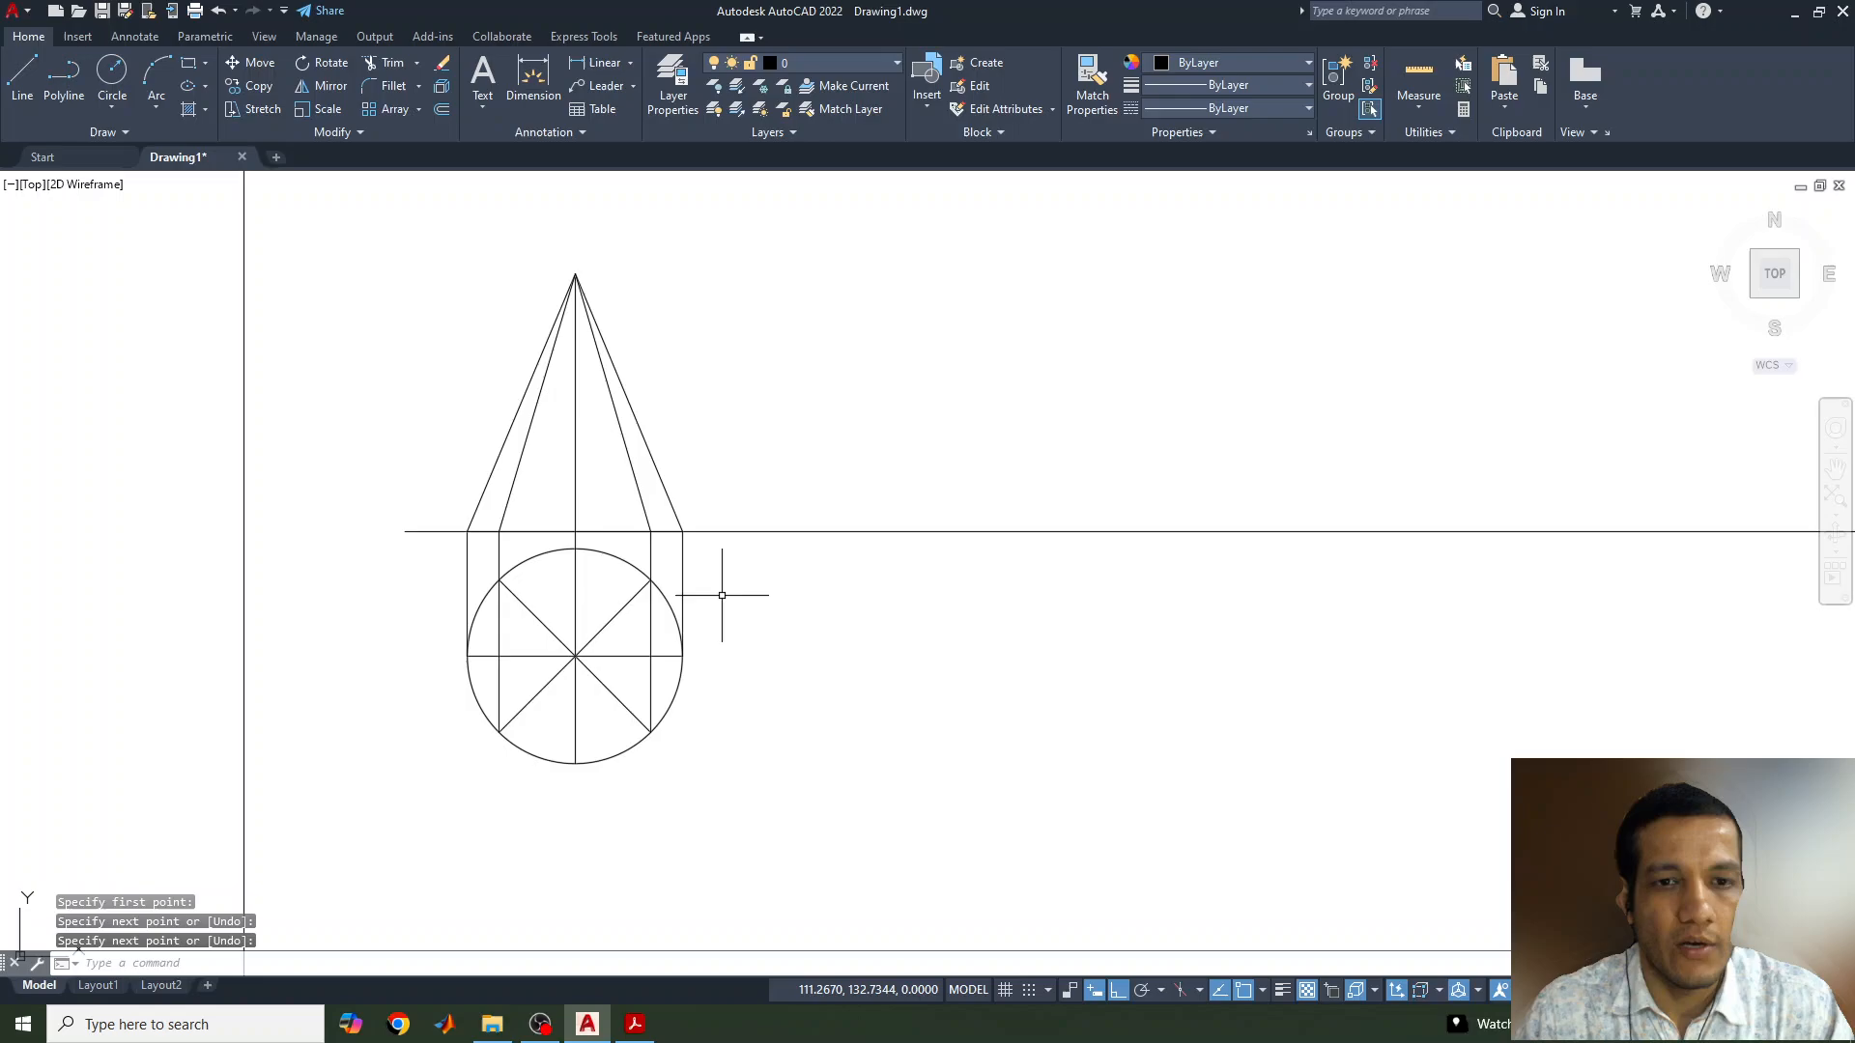
Load the CENTER2 linetype from acadiso.lin into the drawing
click(575, 411)
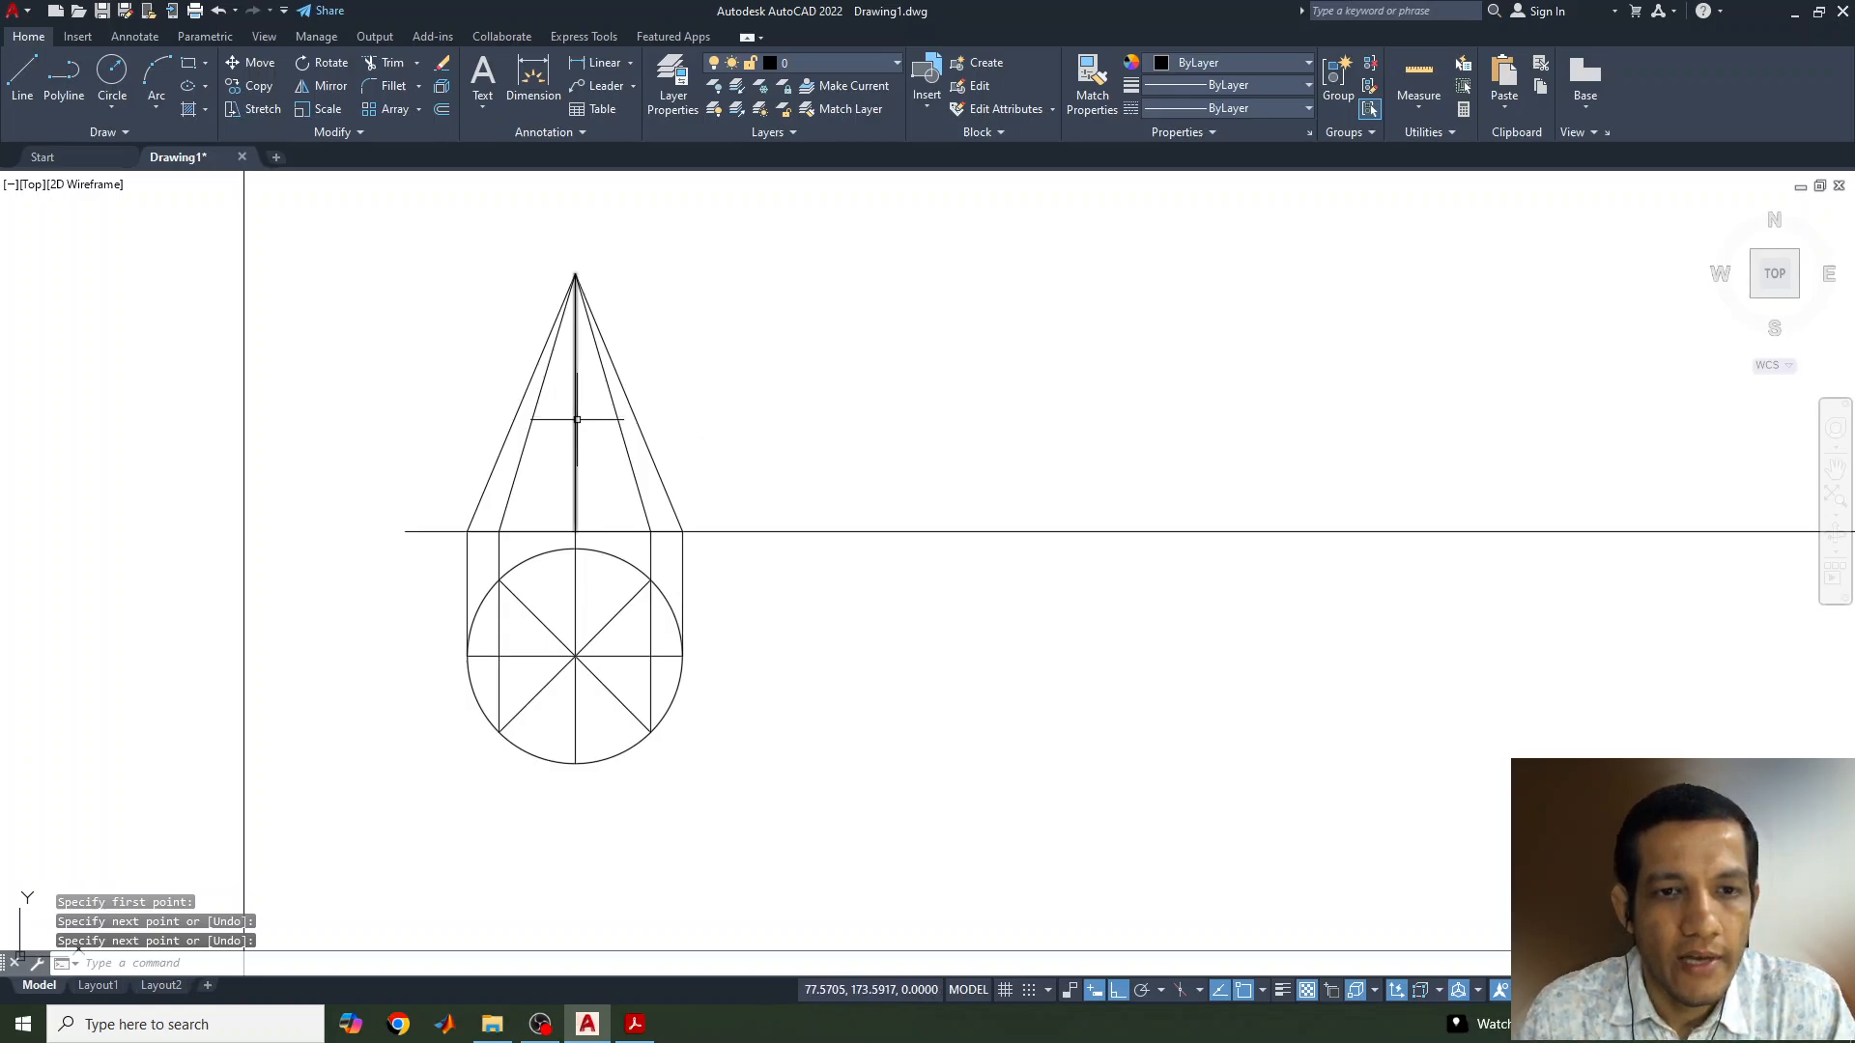
click(1273, 107)
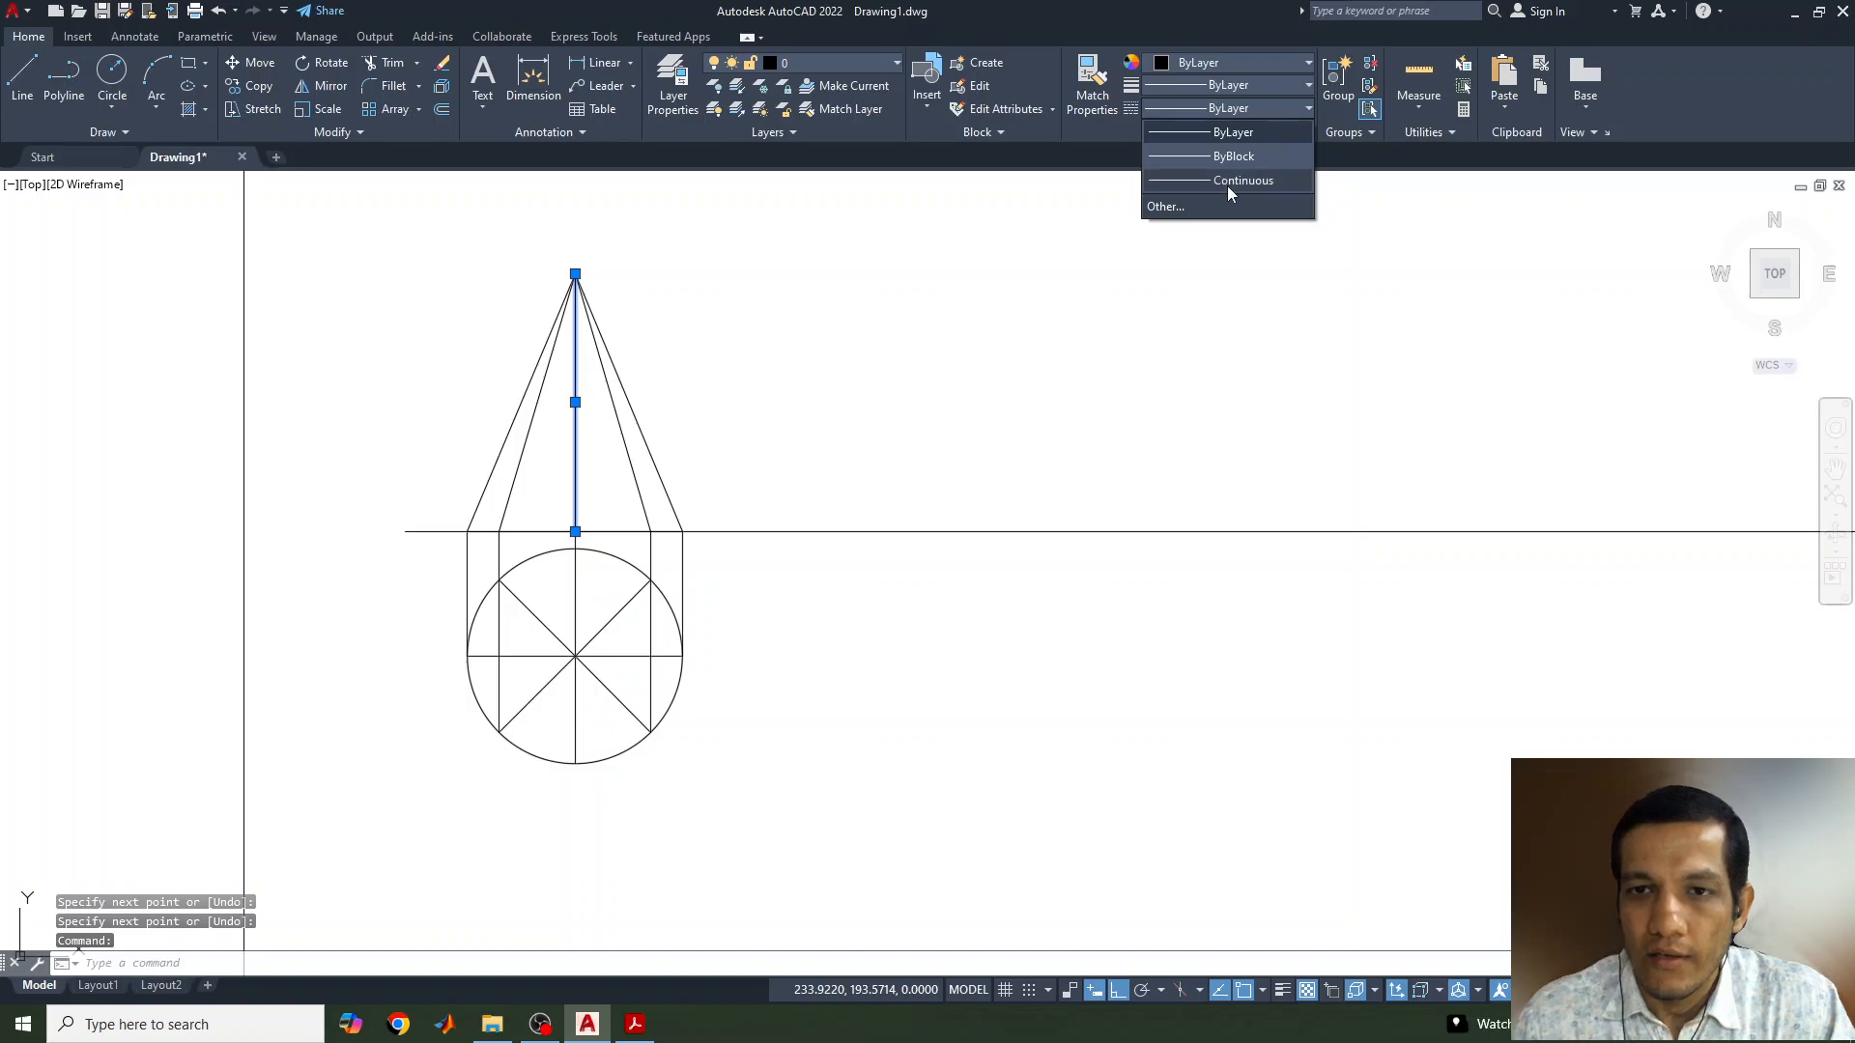
click(1215, 204)
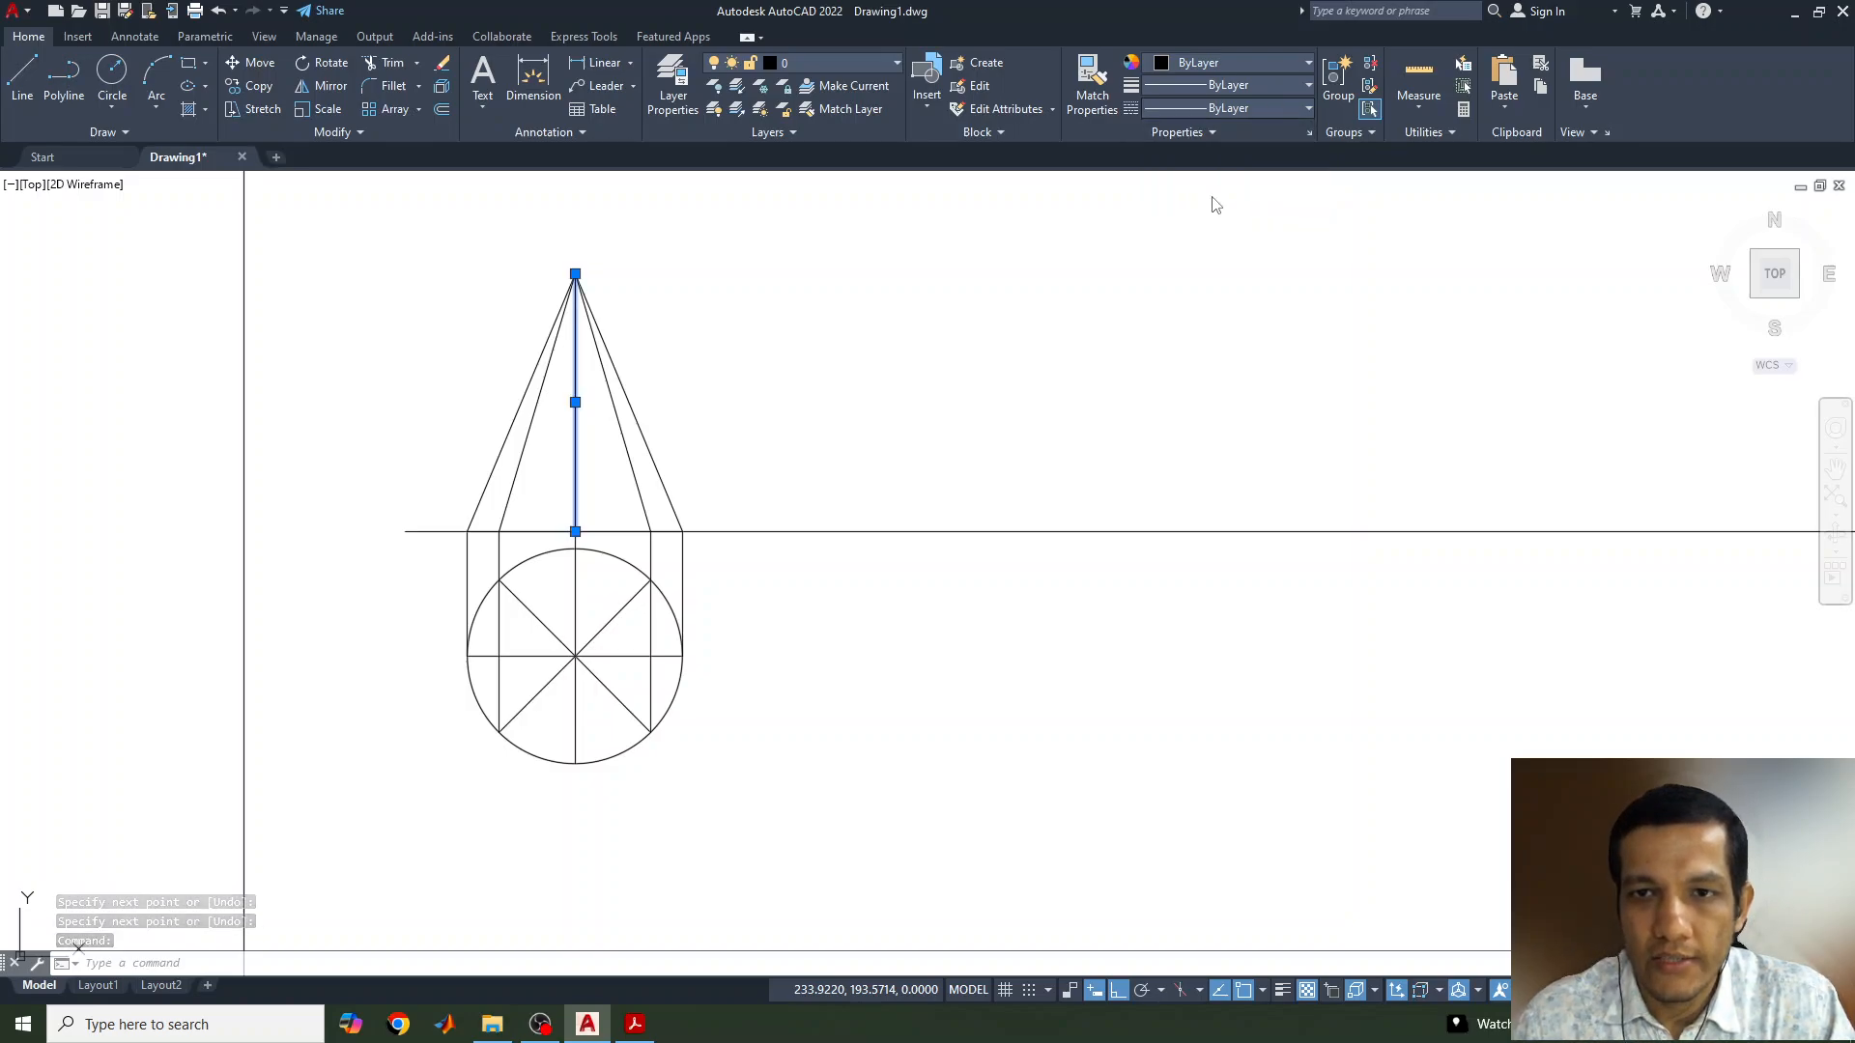
click(1094, 353)
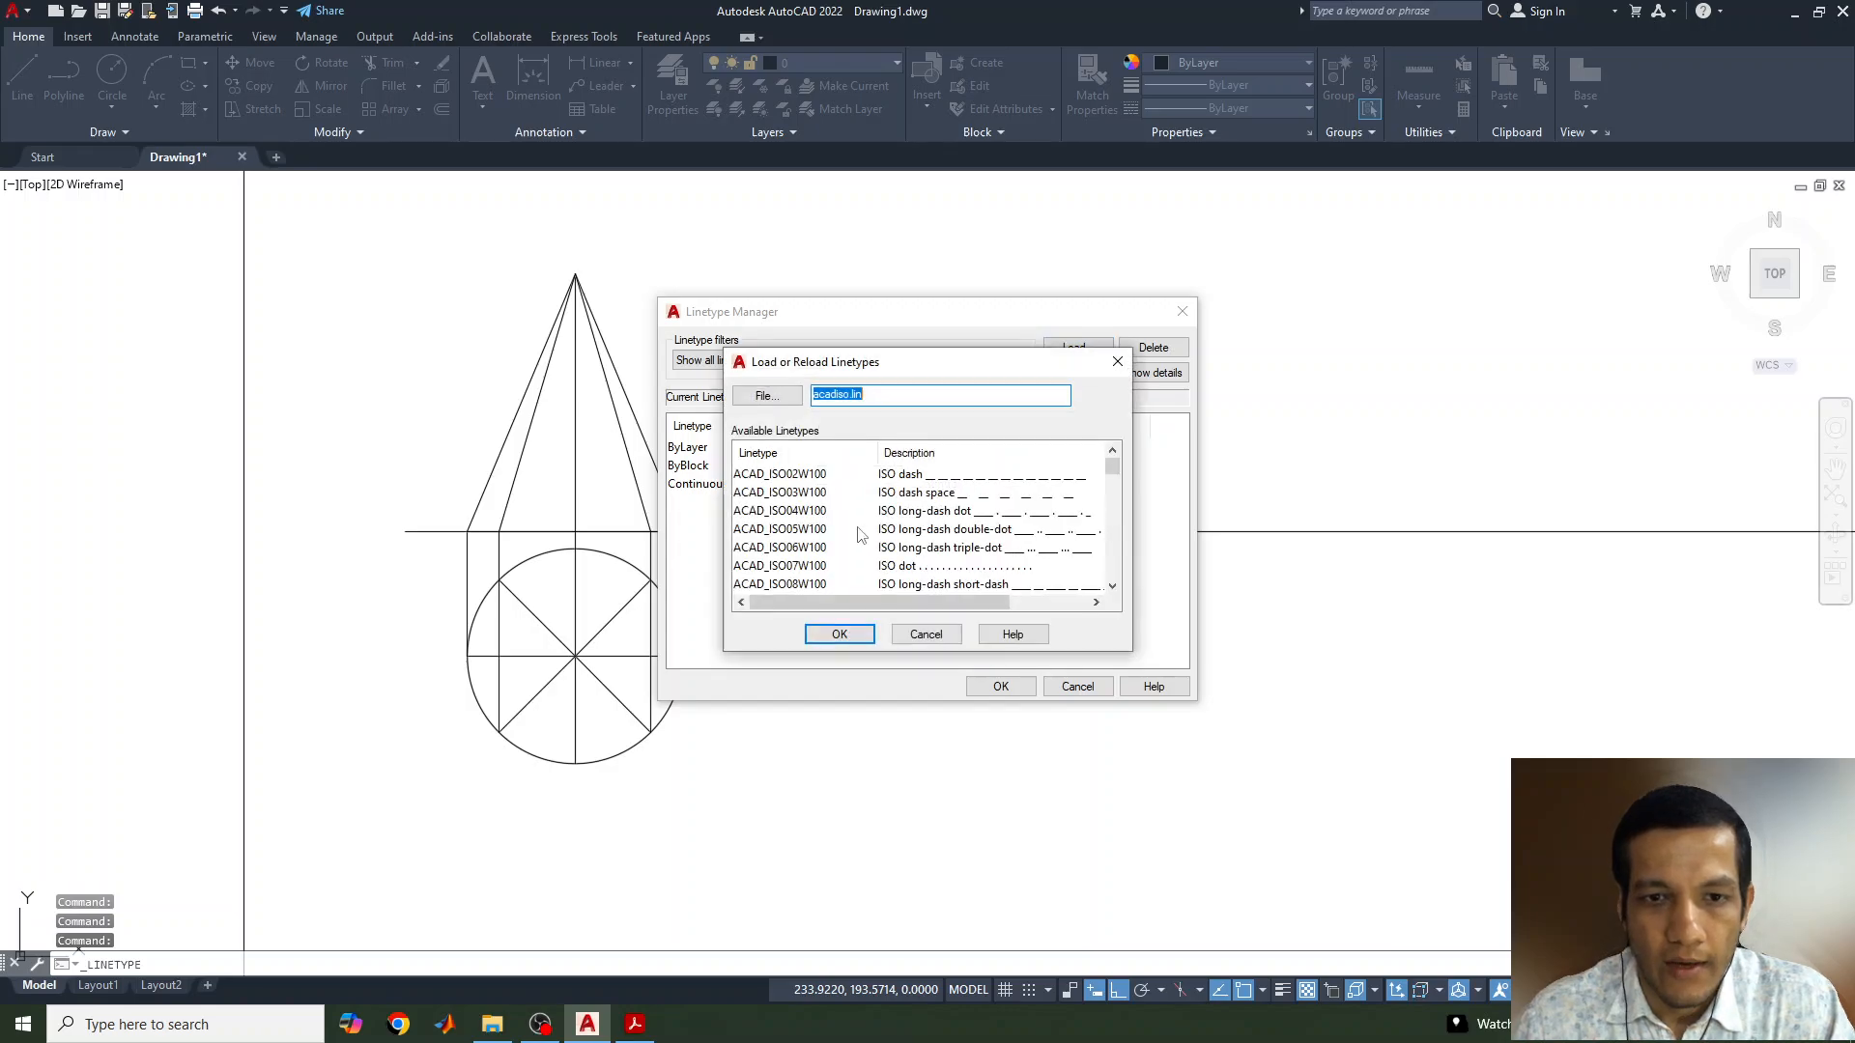
scroll(819, 567, down, 6)
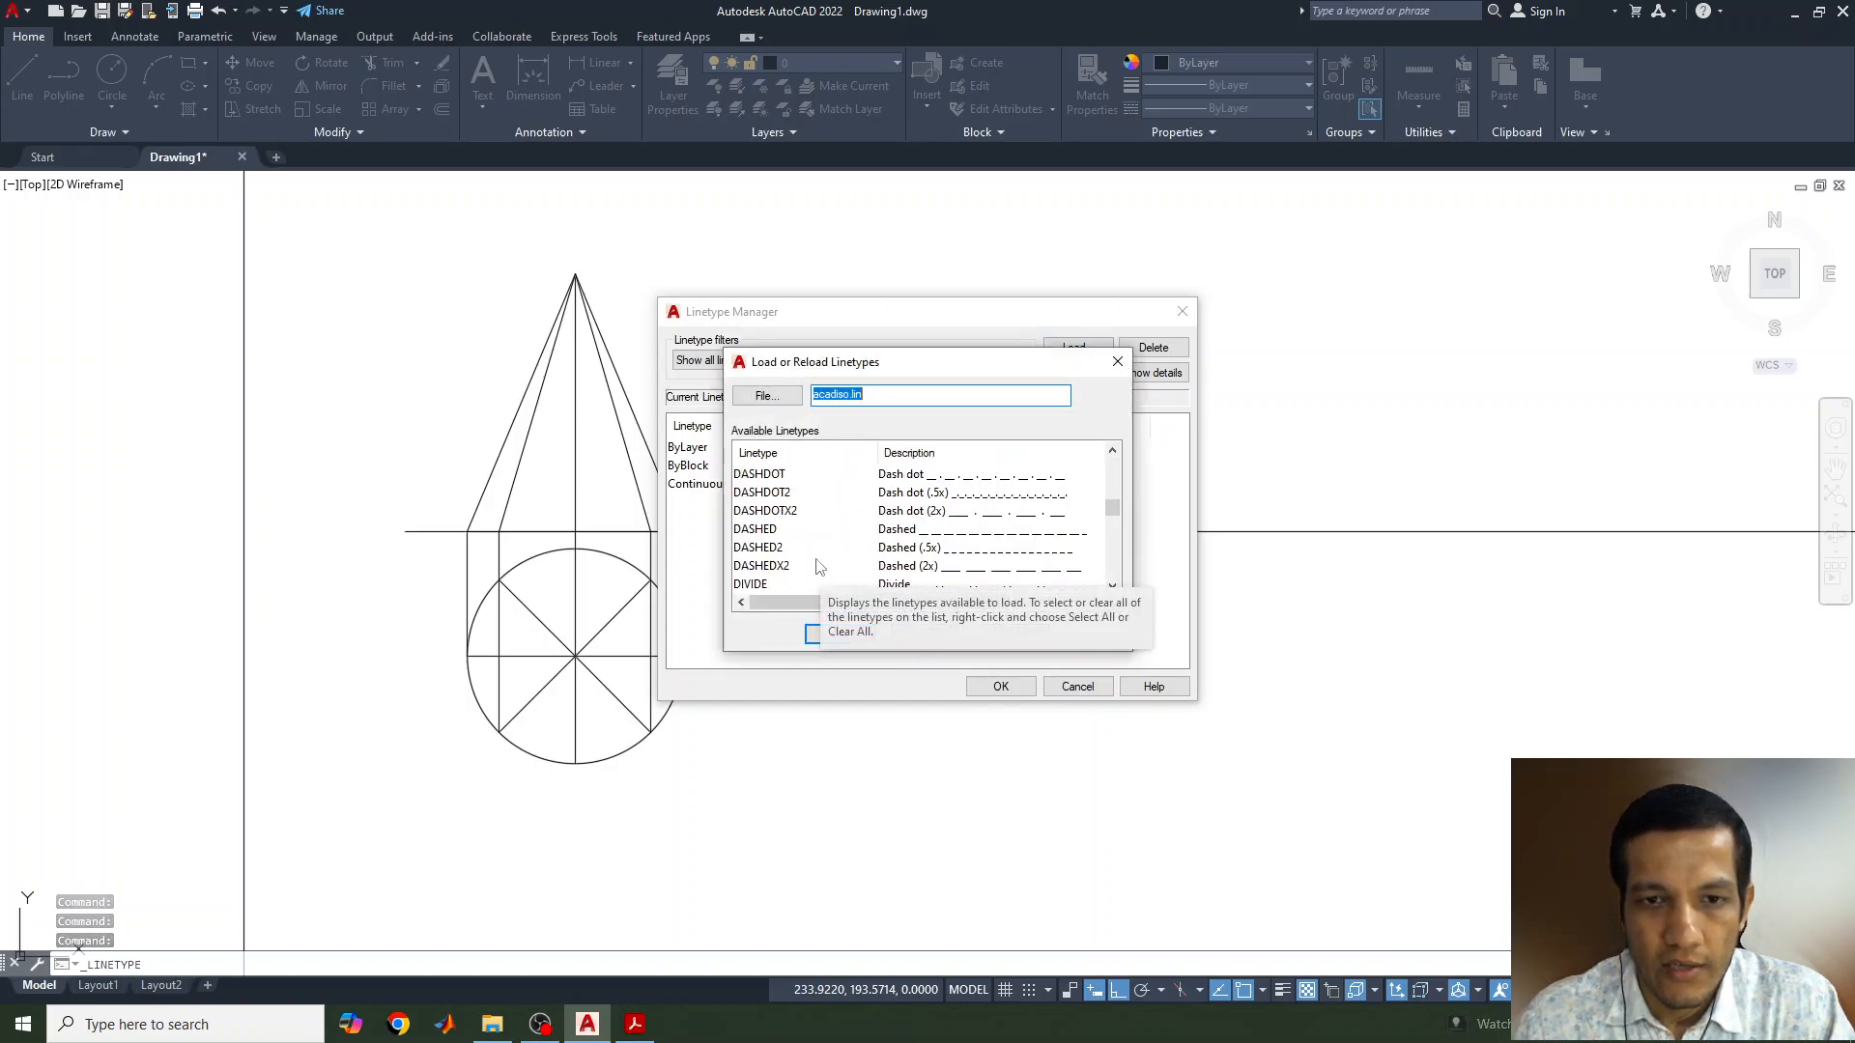
click(773, 500)
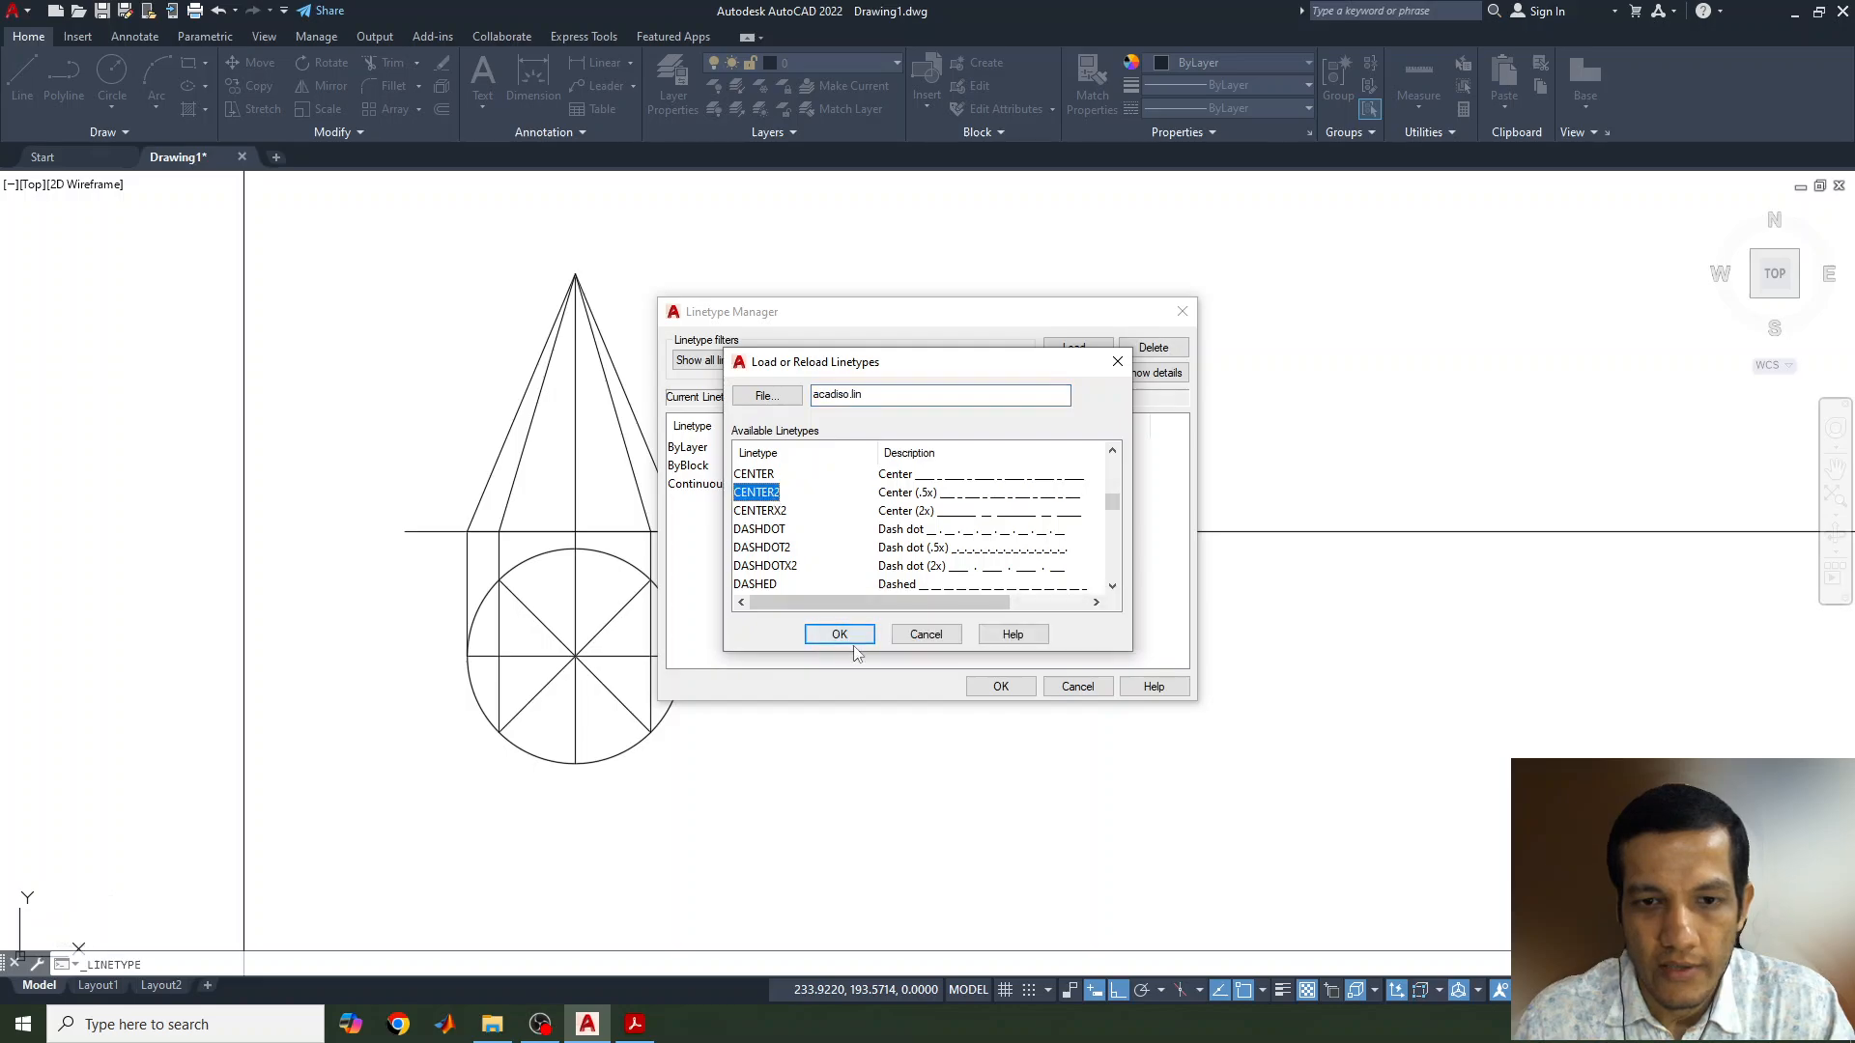
click(846, 633)
click(1001, 687)
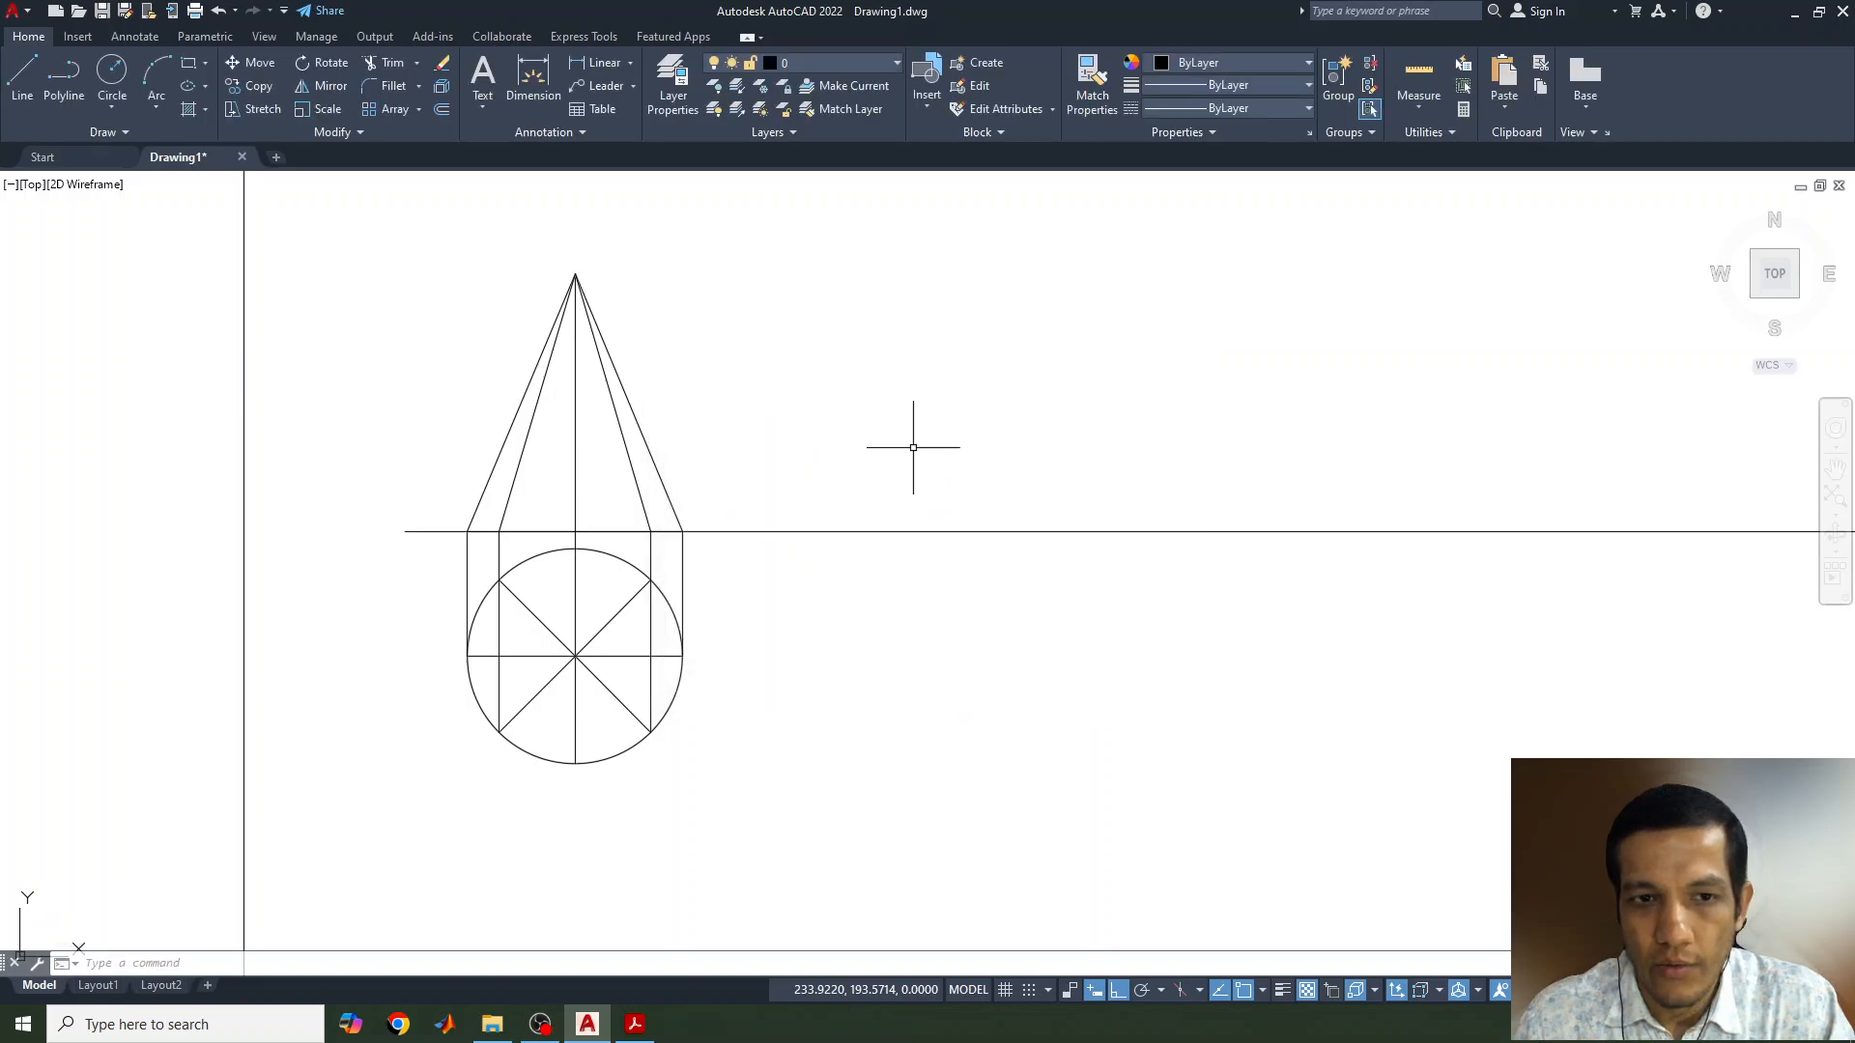
Assign the CENTER2 linetype to the cone's vertical axis in the front view
click(575, 438)
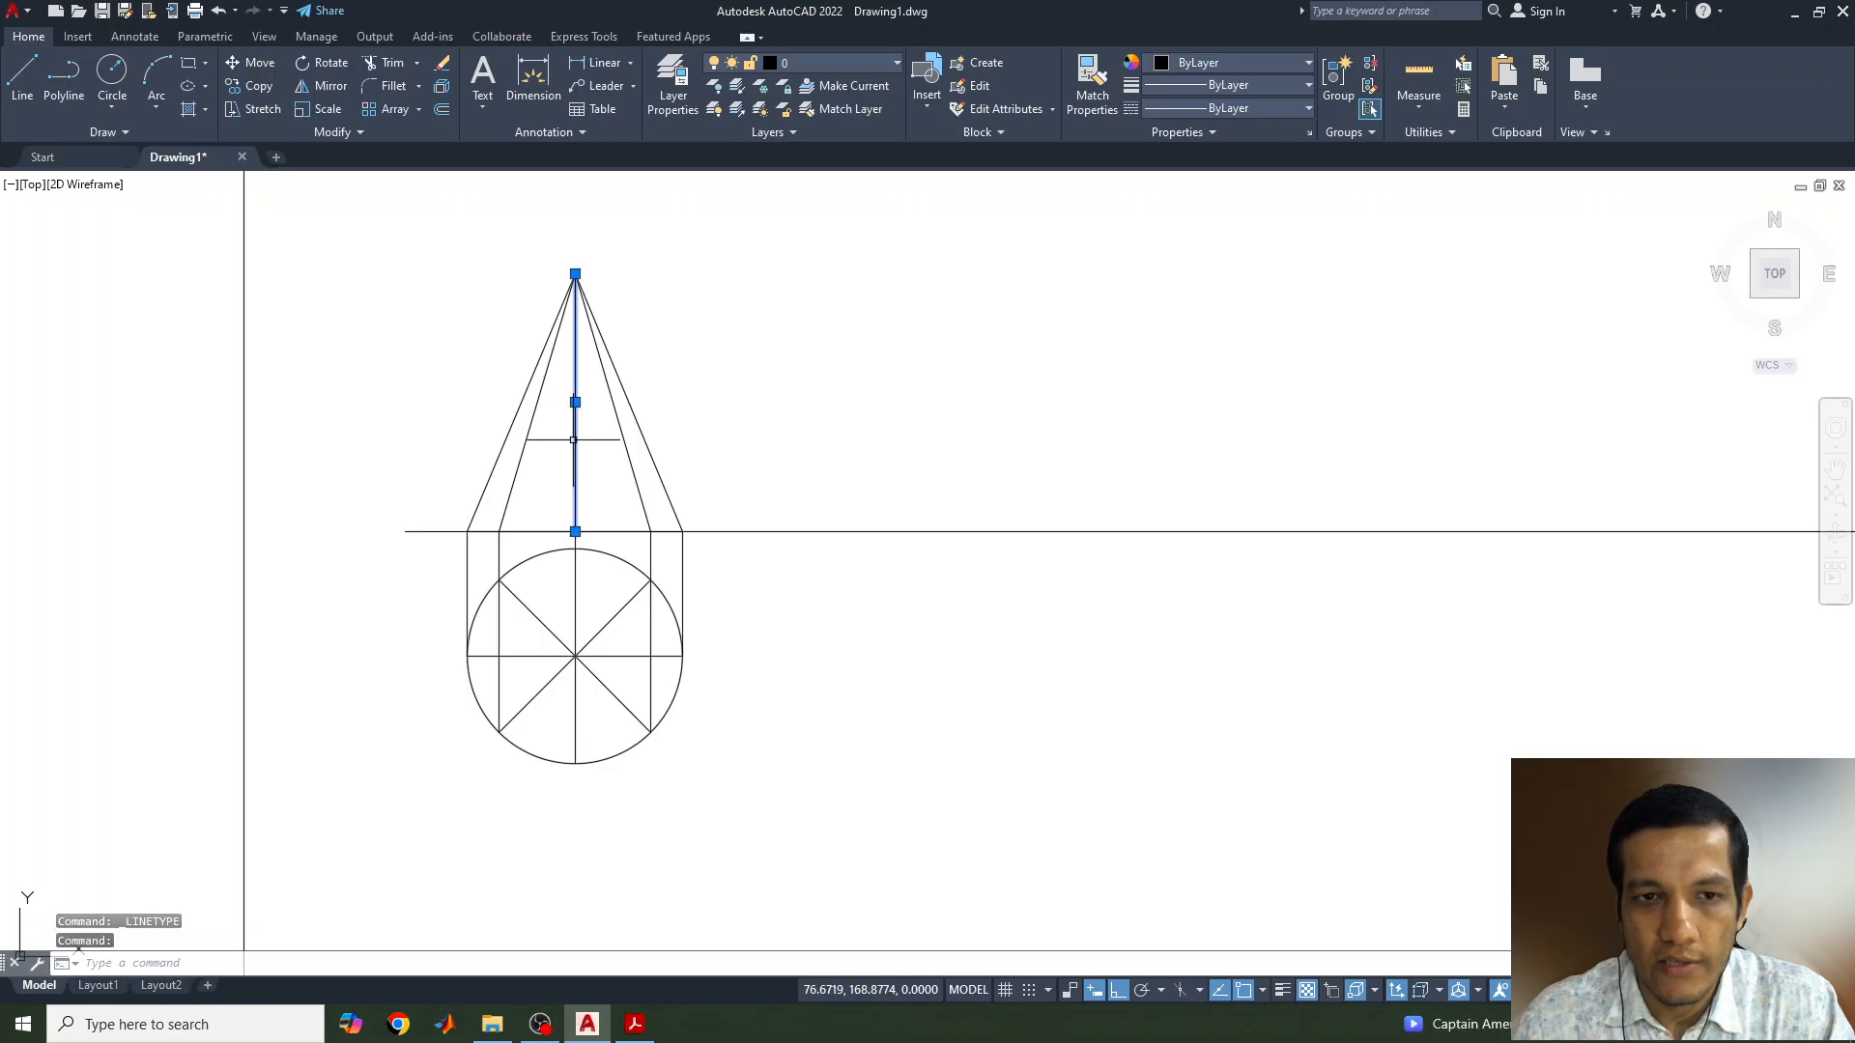
click(1256, 108)
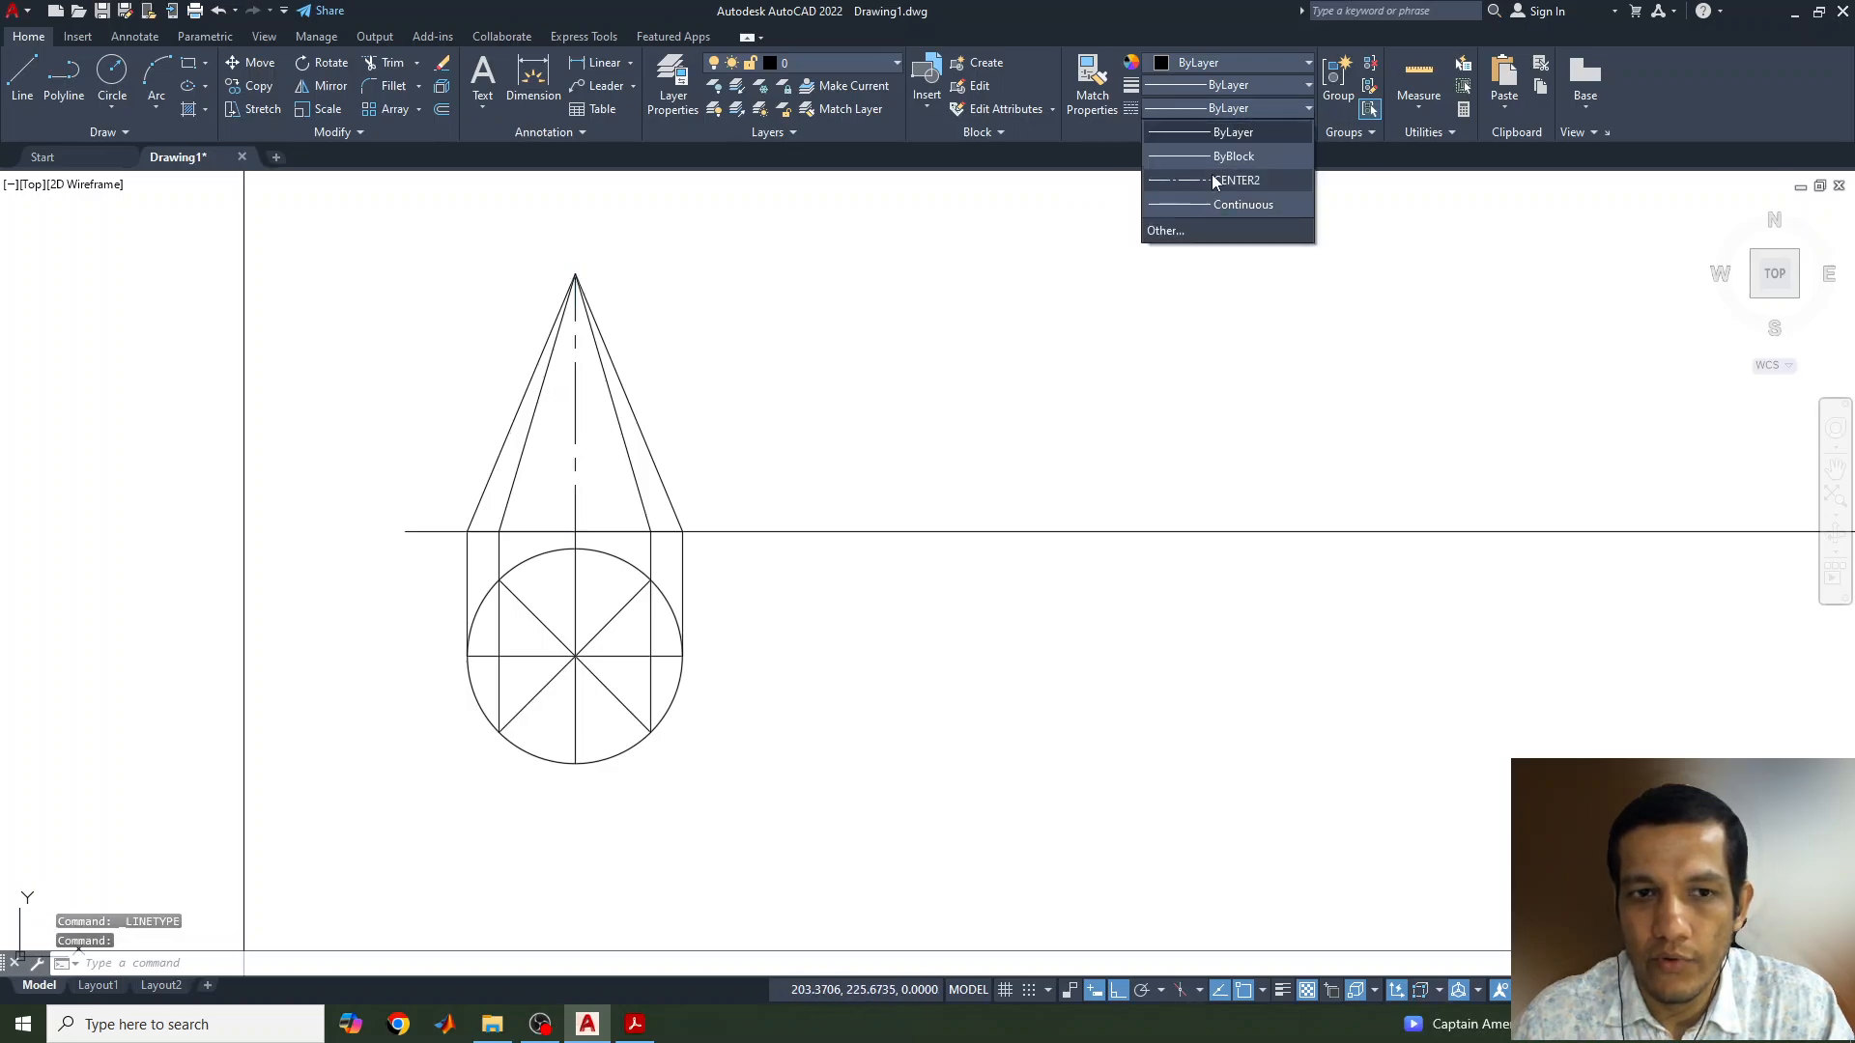
click(1215, 182)
key(Escape)
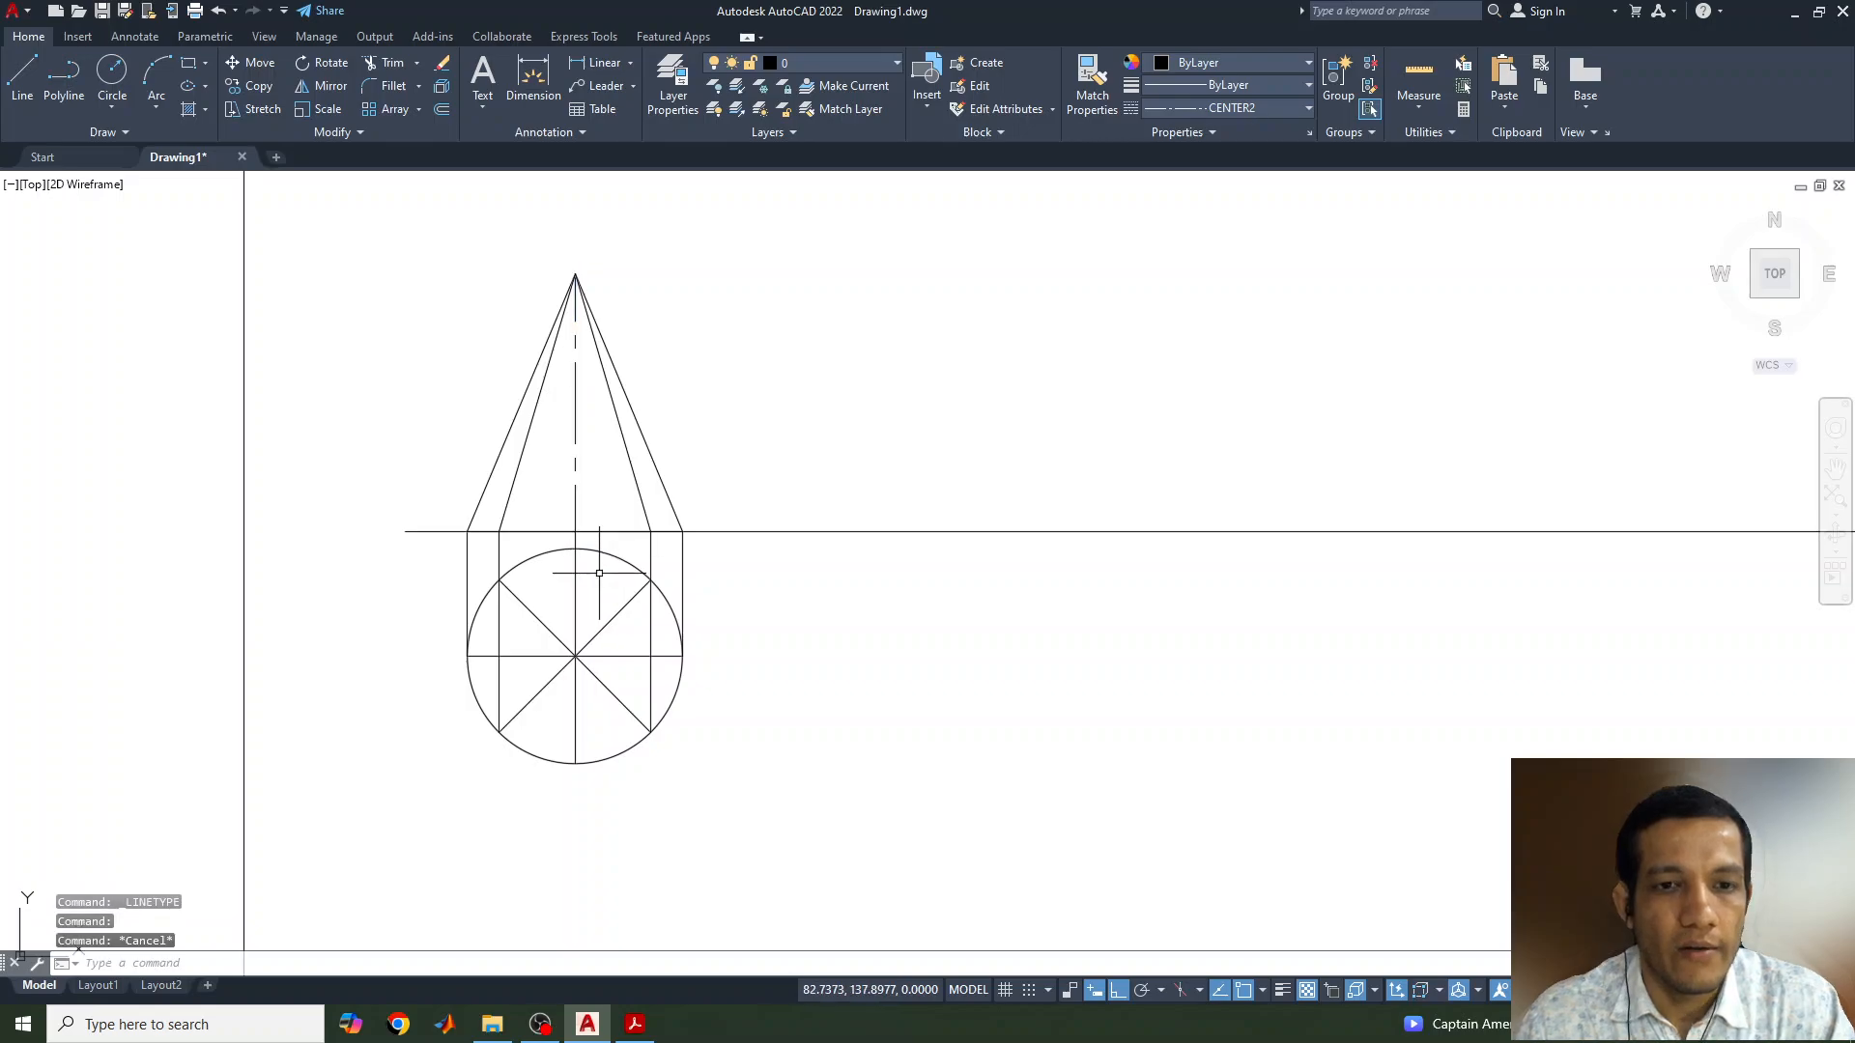
click(446, 267)
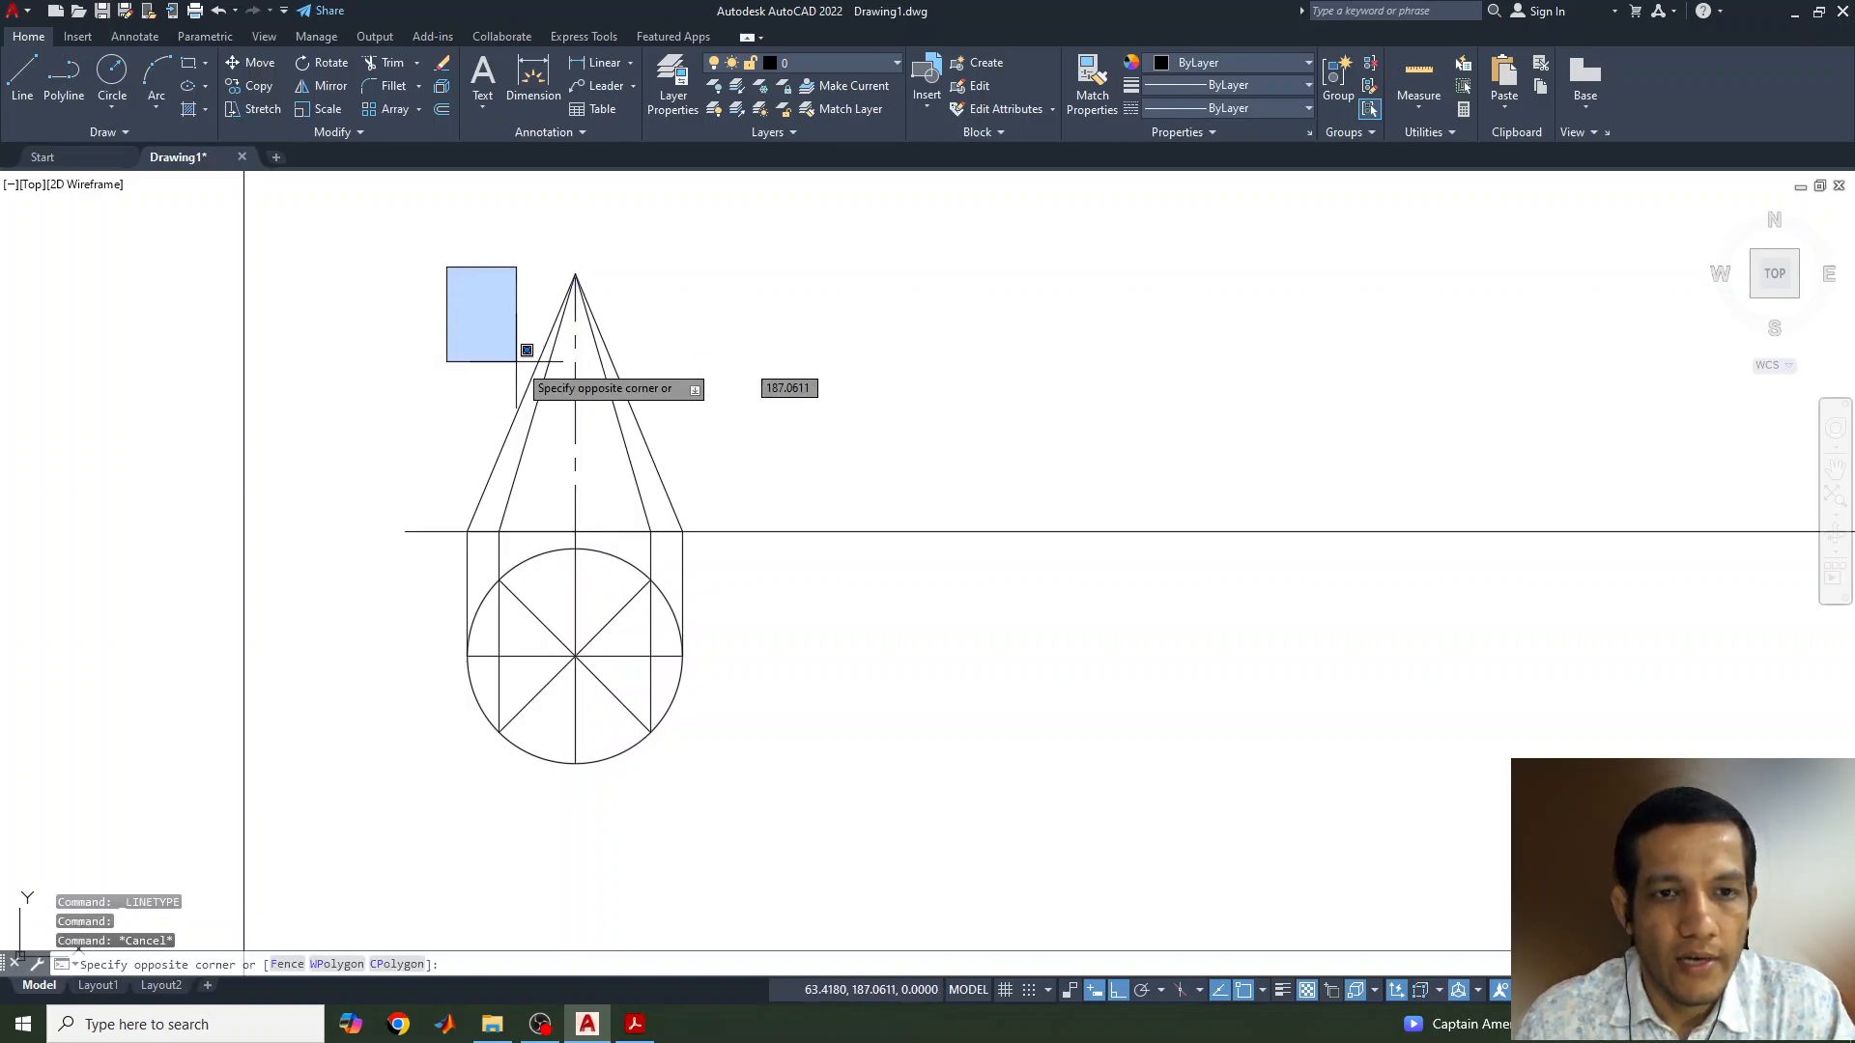
click(733, 535)
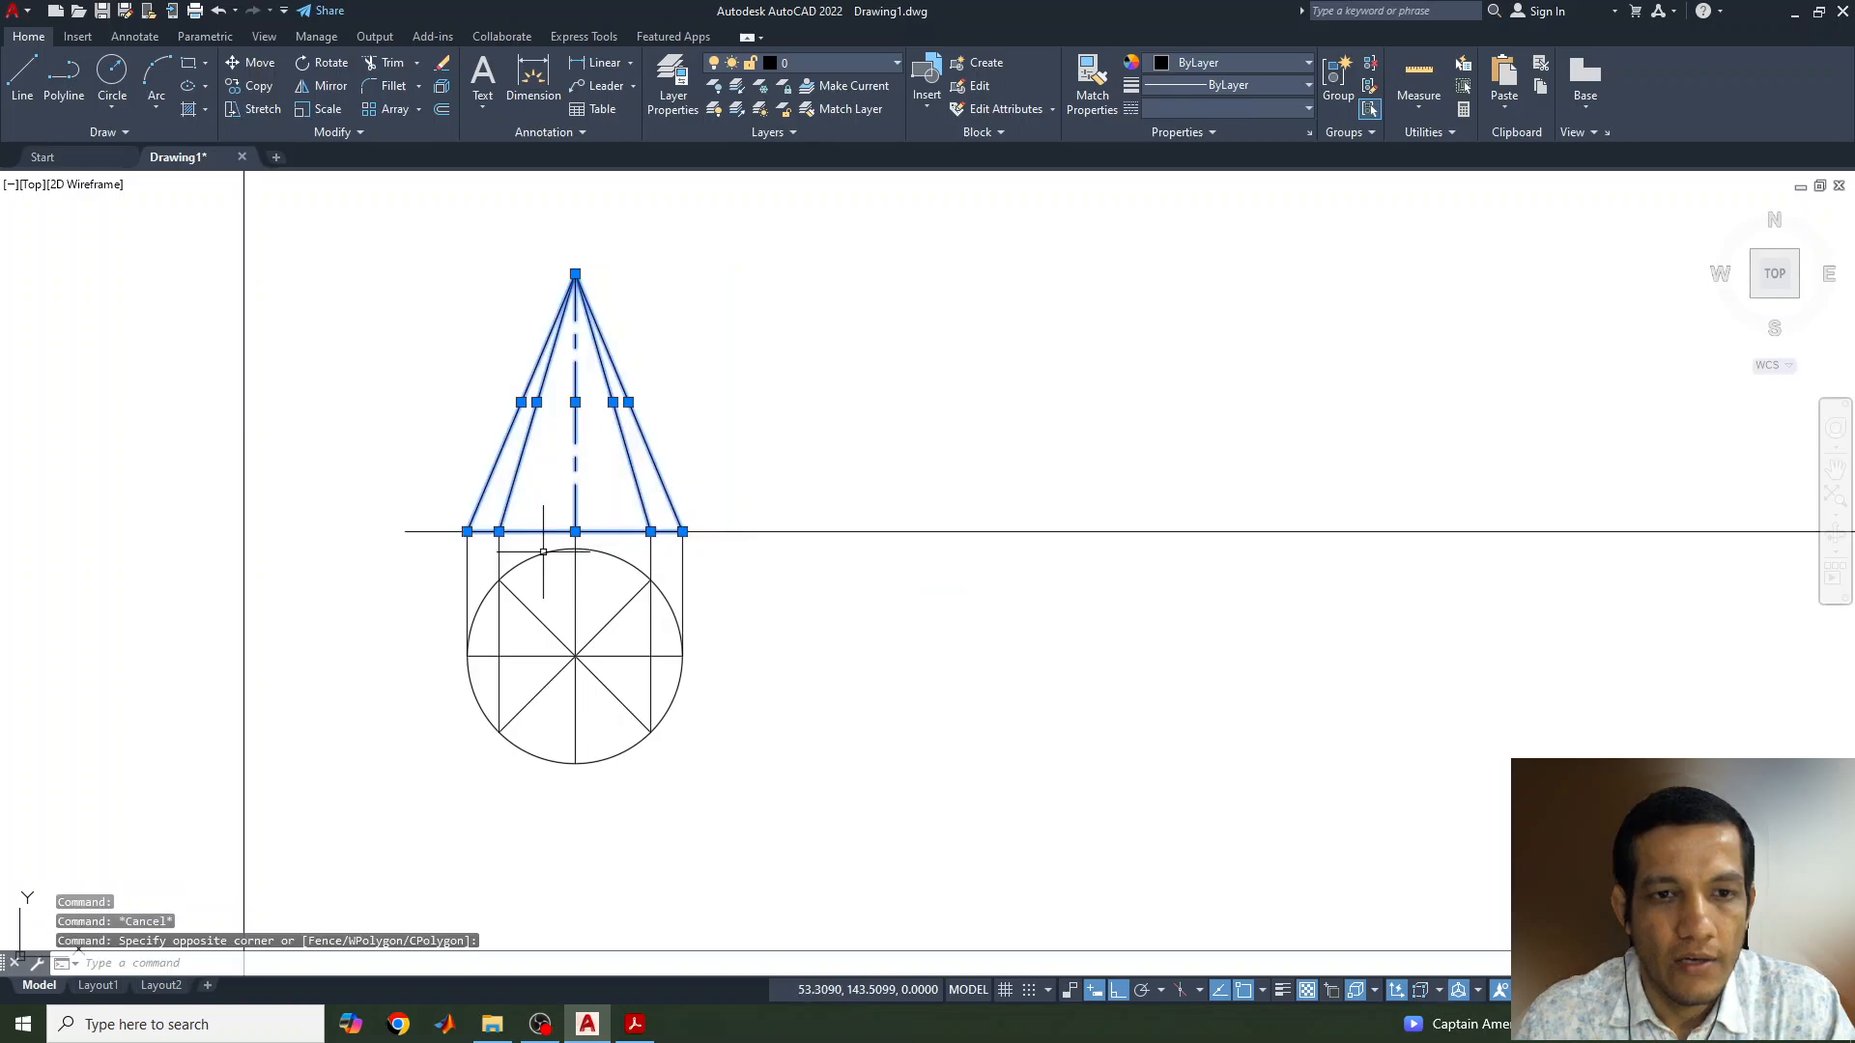
key(Escape)
click(444, 554)
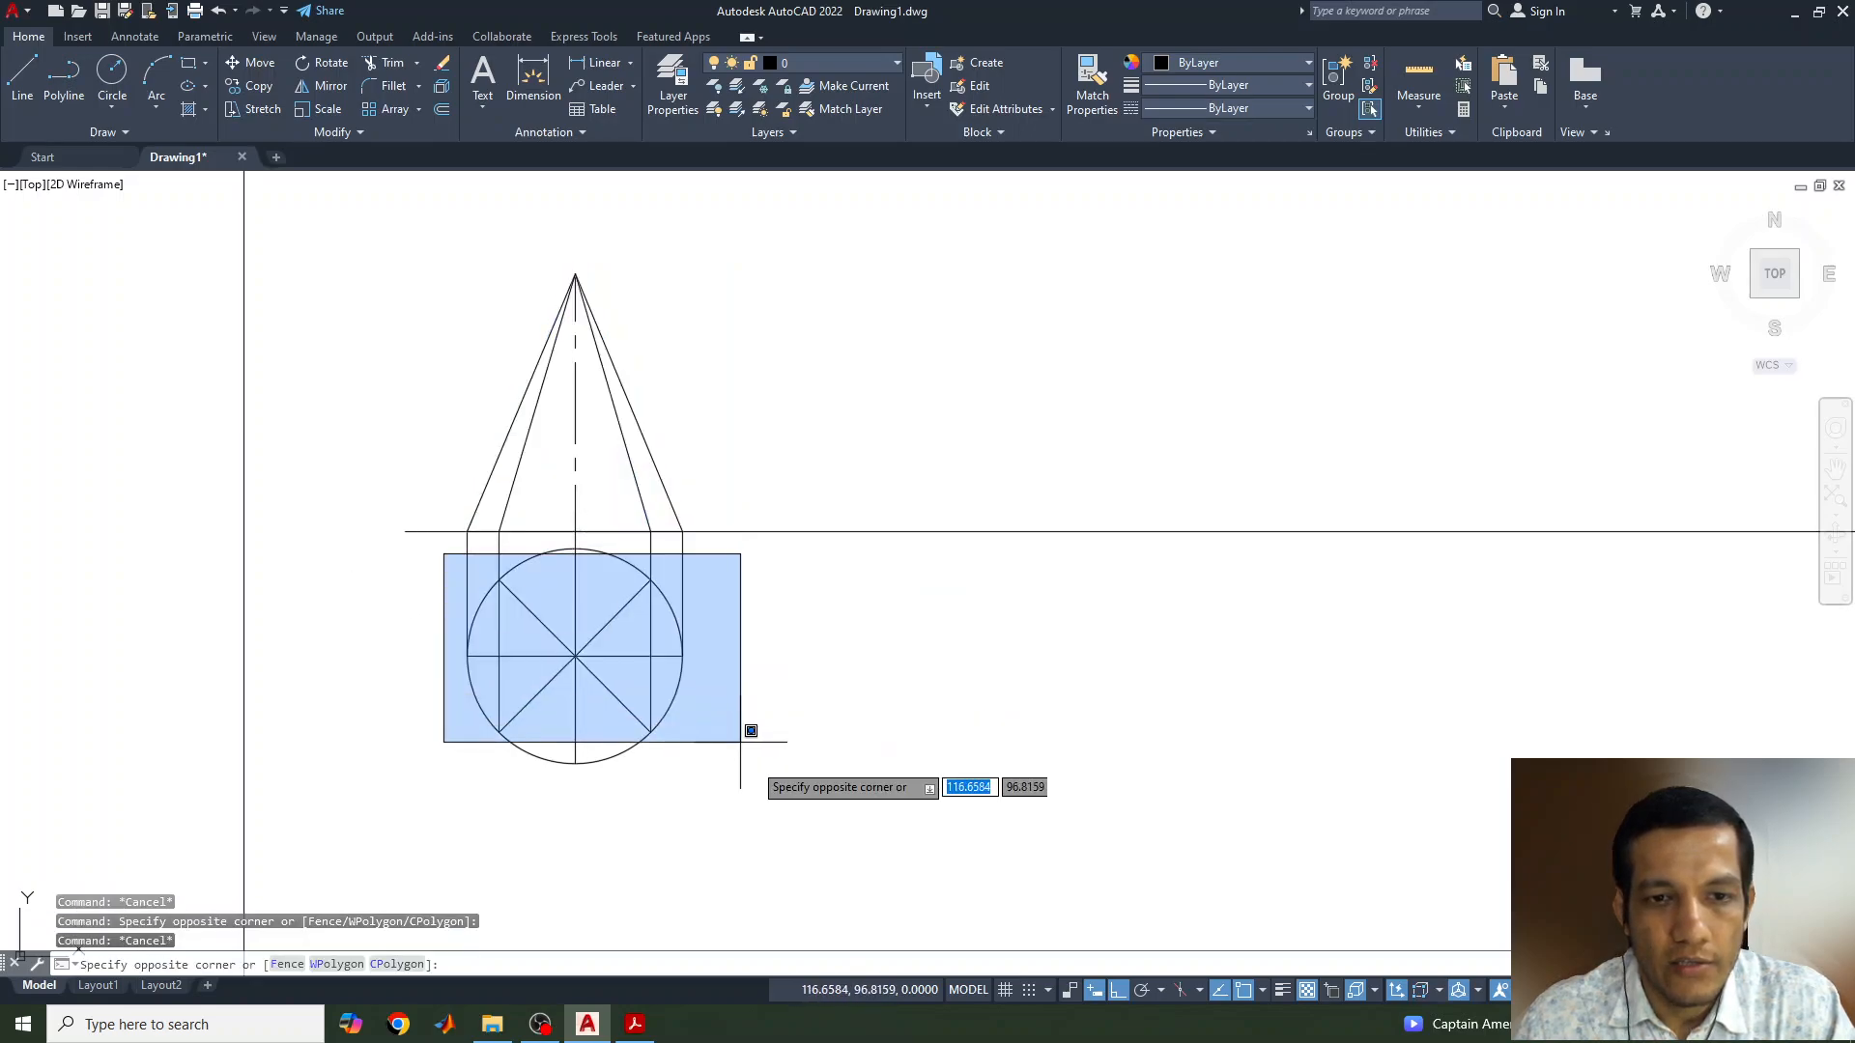
click(777, 779)
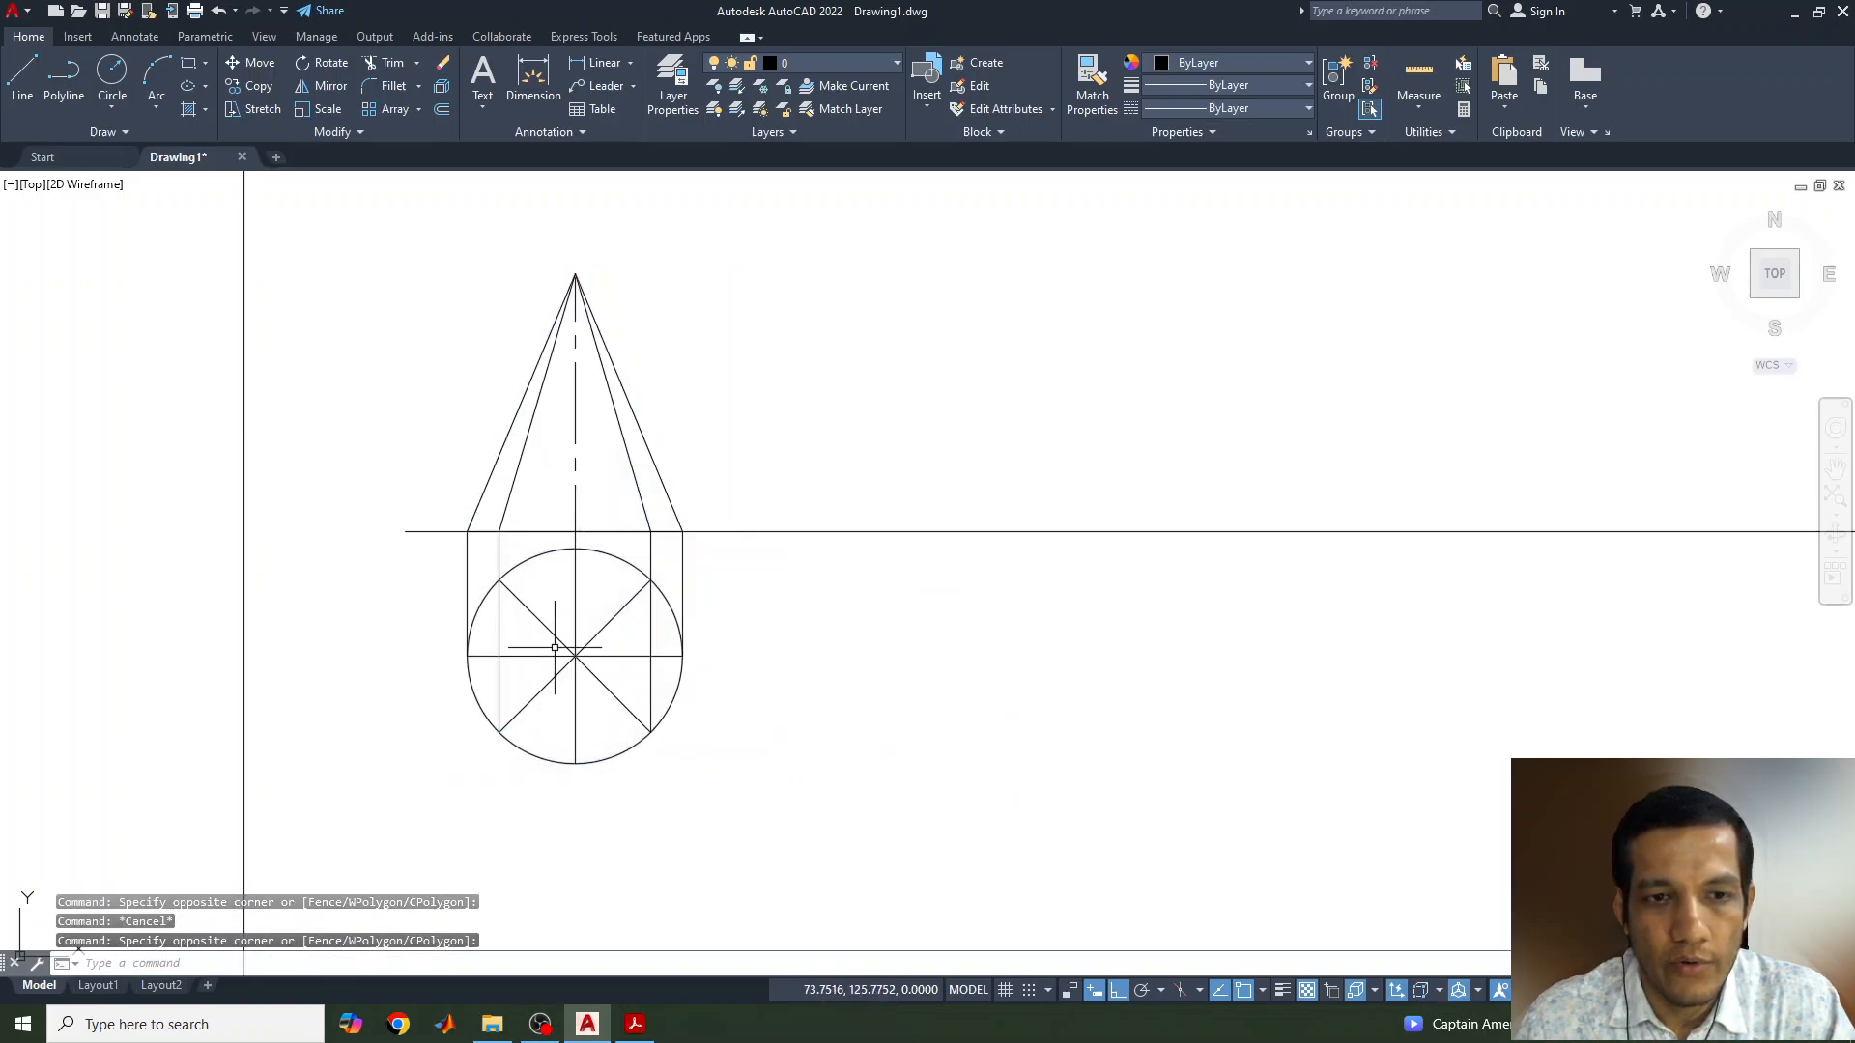
Set the base circle, both slant edges and the base line of the cone to red with a 0.30 mm lineweight
click(442, 546)
click(705, 770)
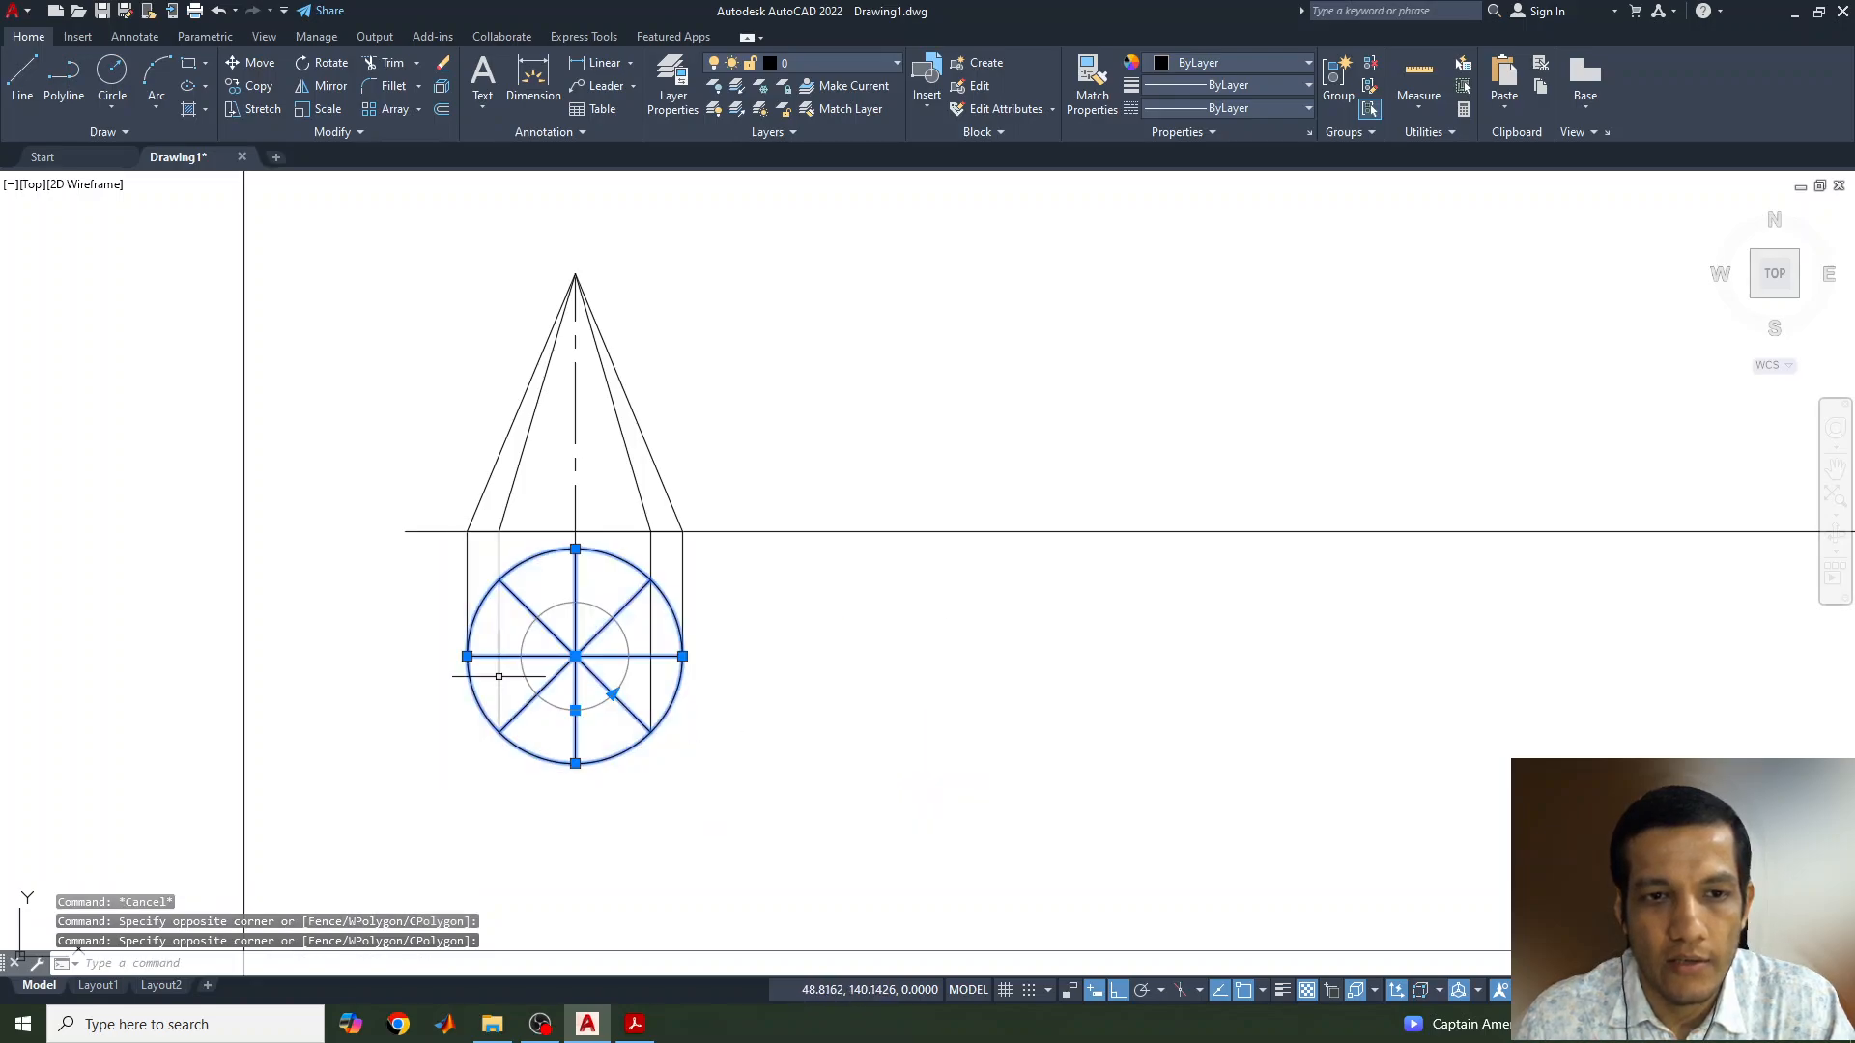
click(539, 358)
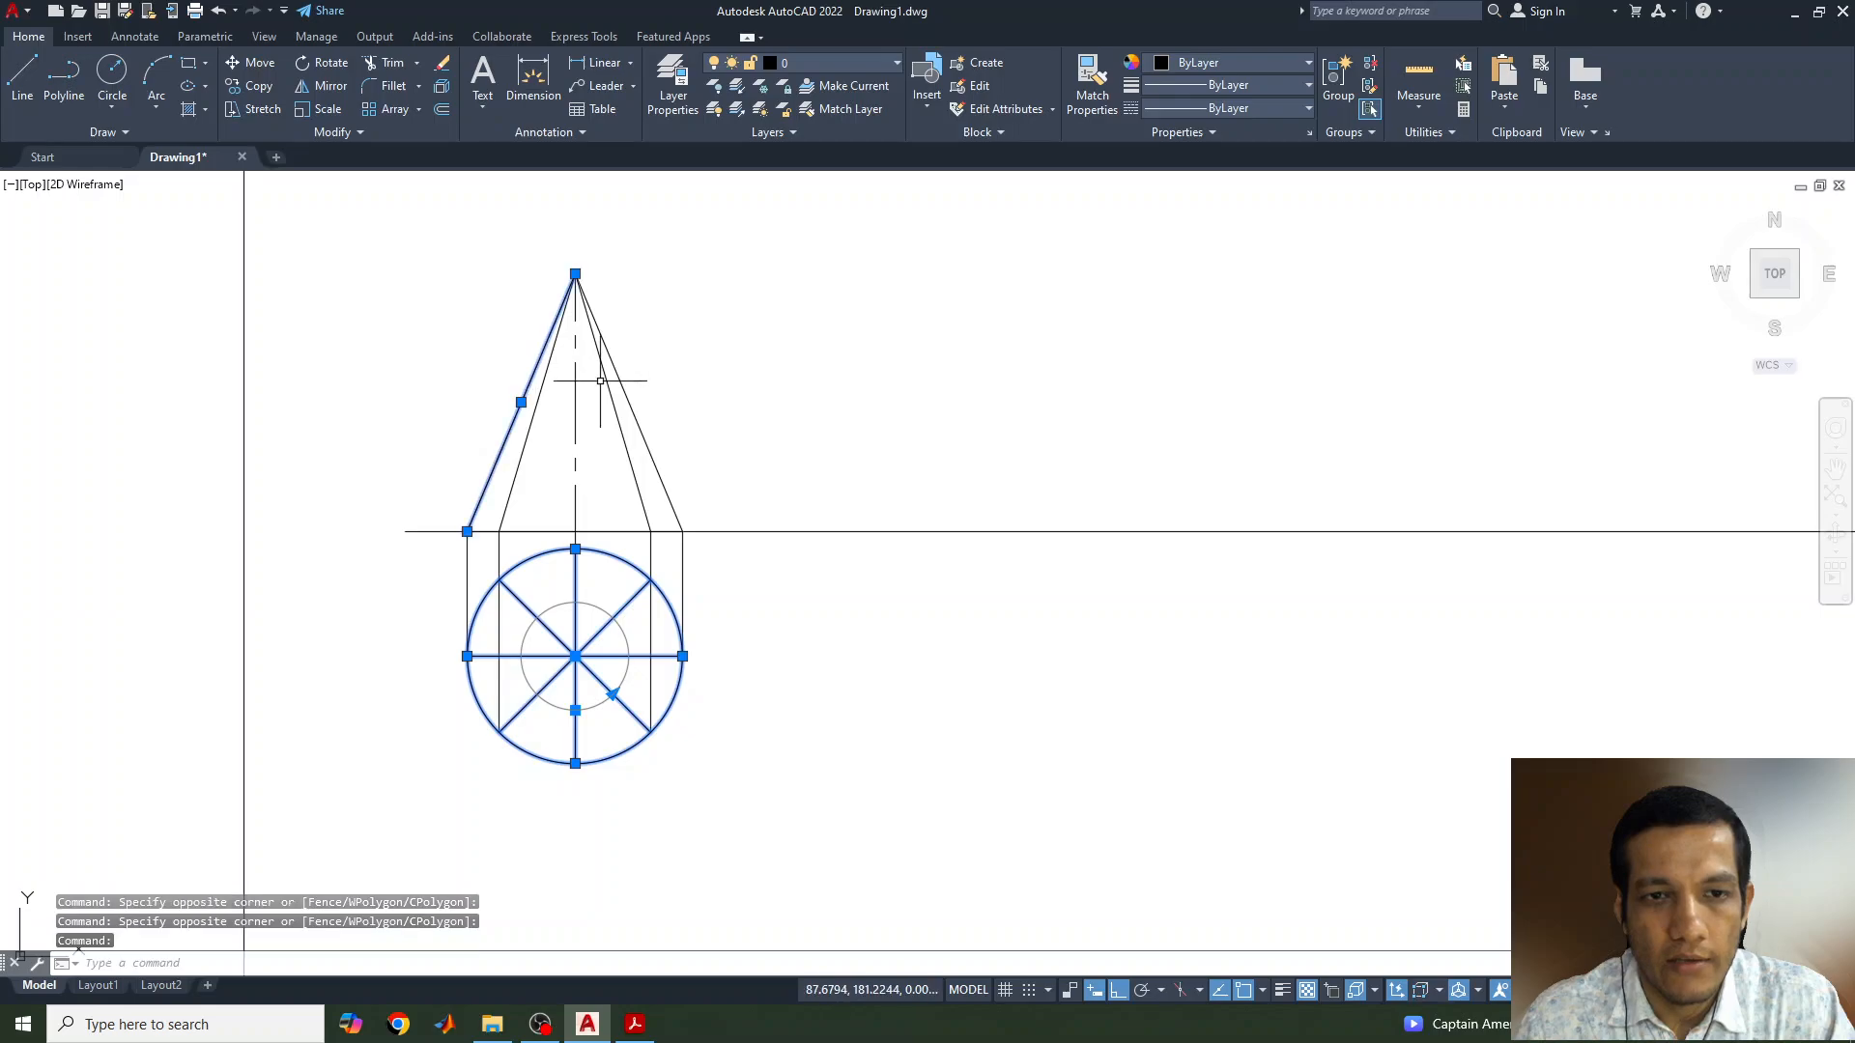
click(630, 402)
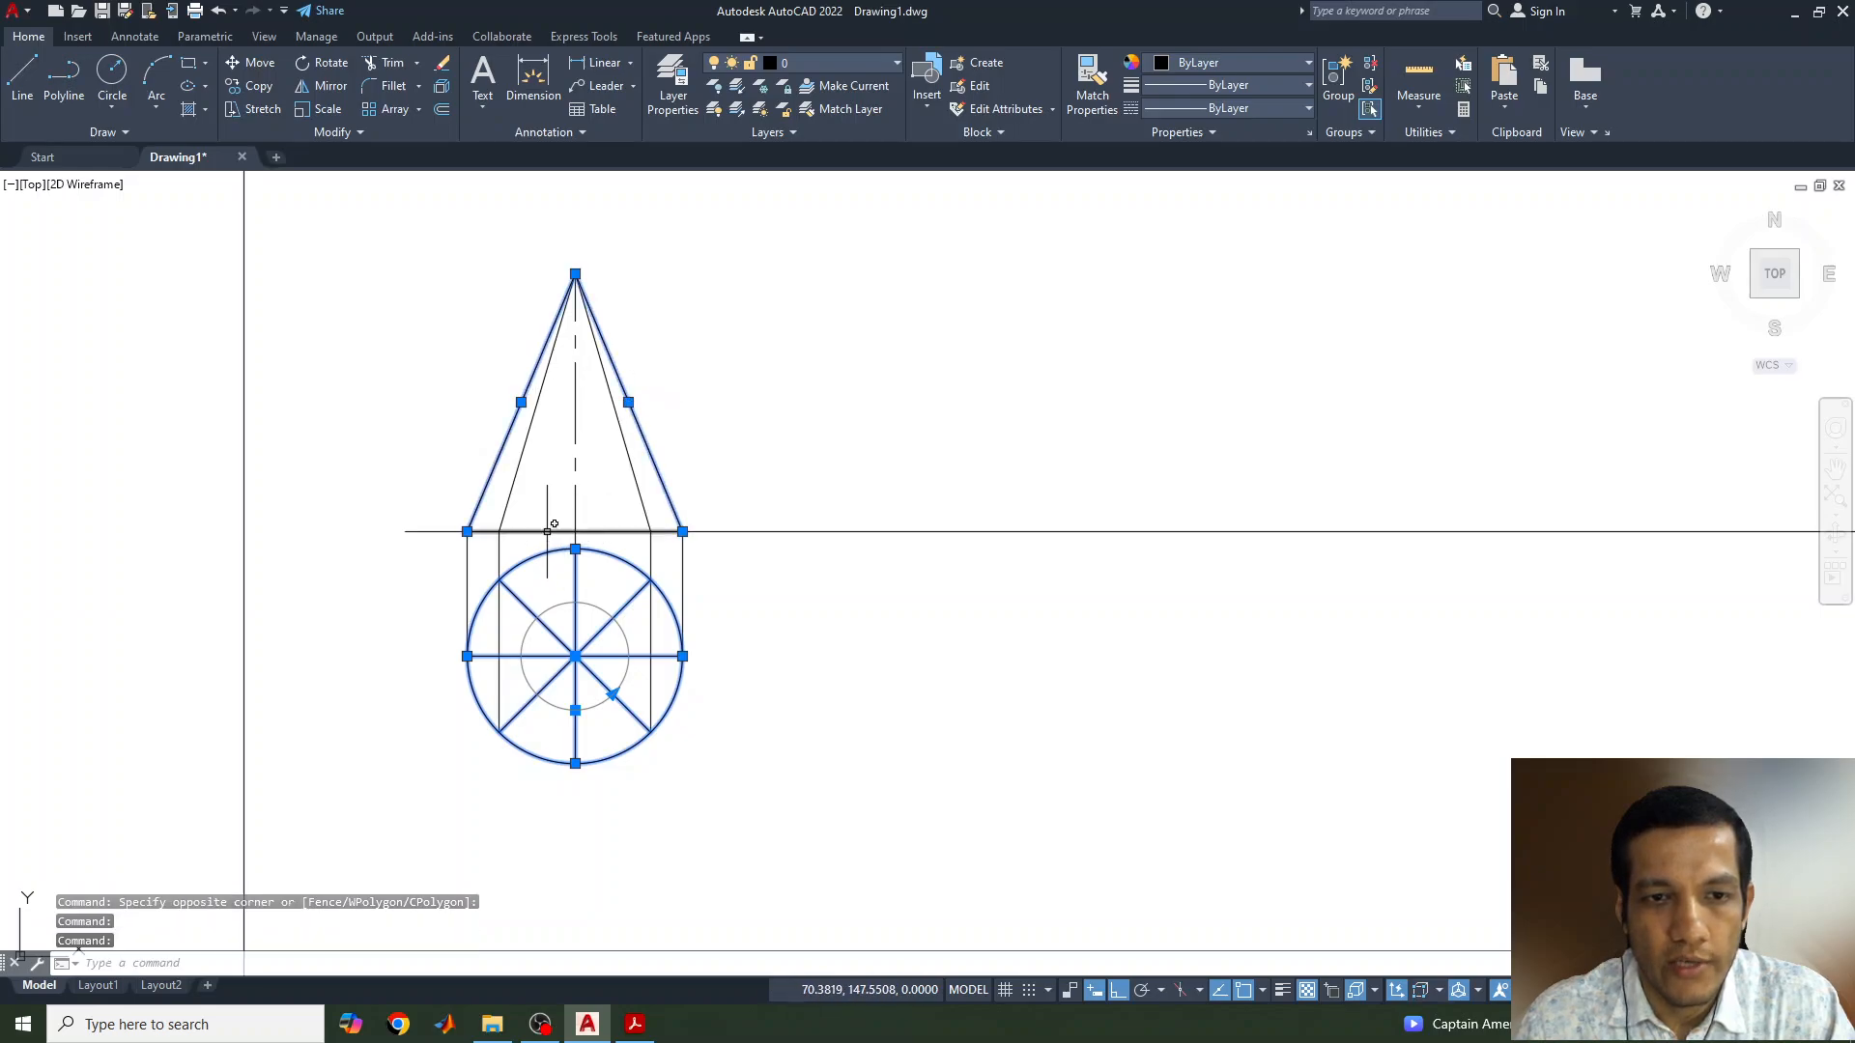
click(547, 530)
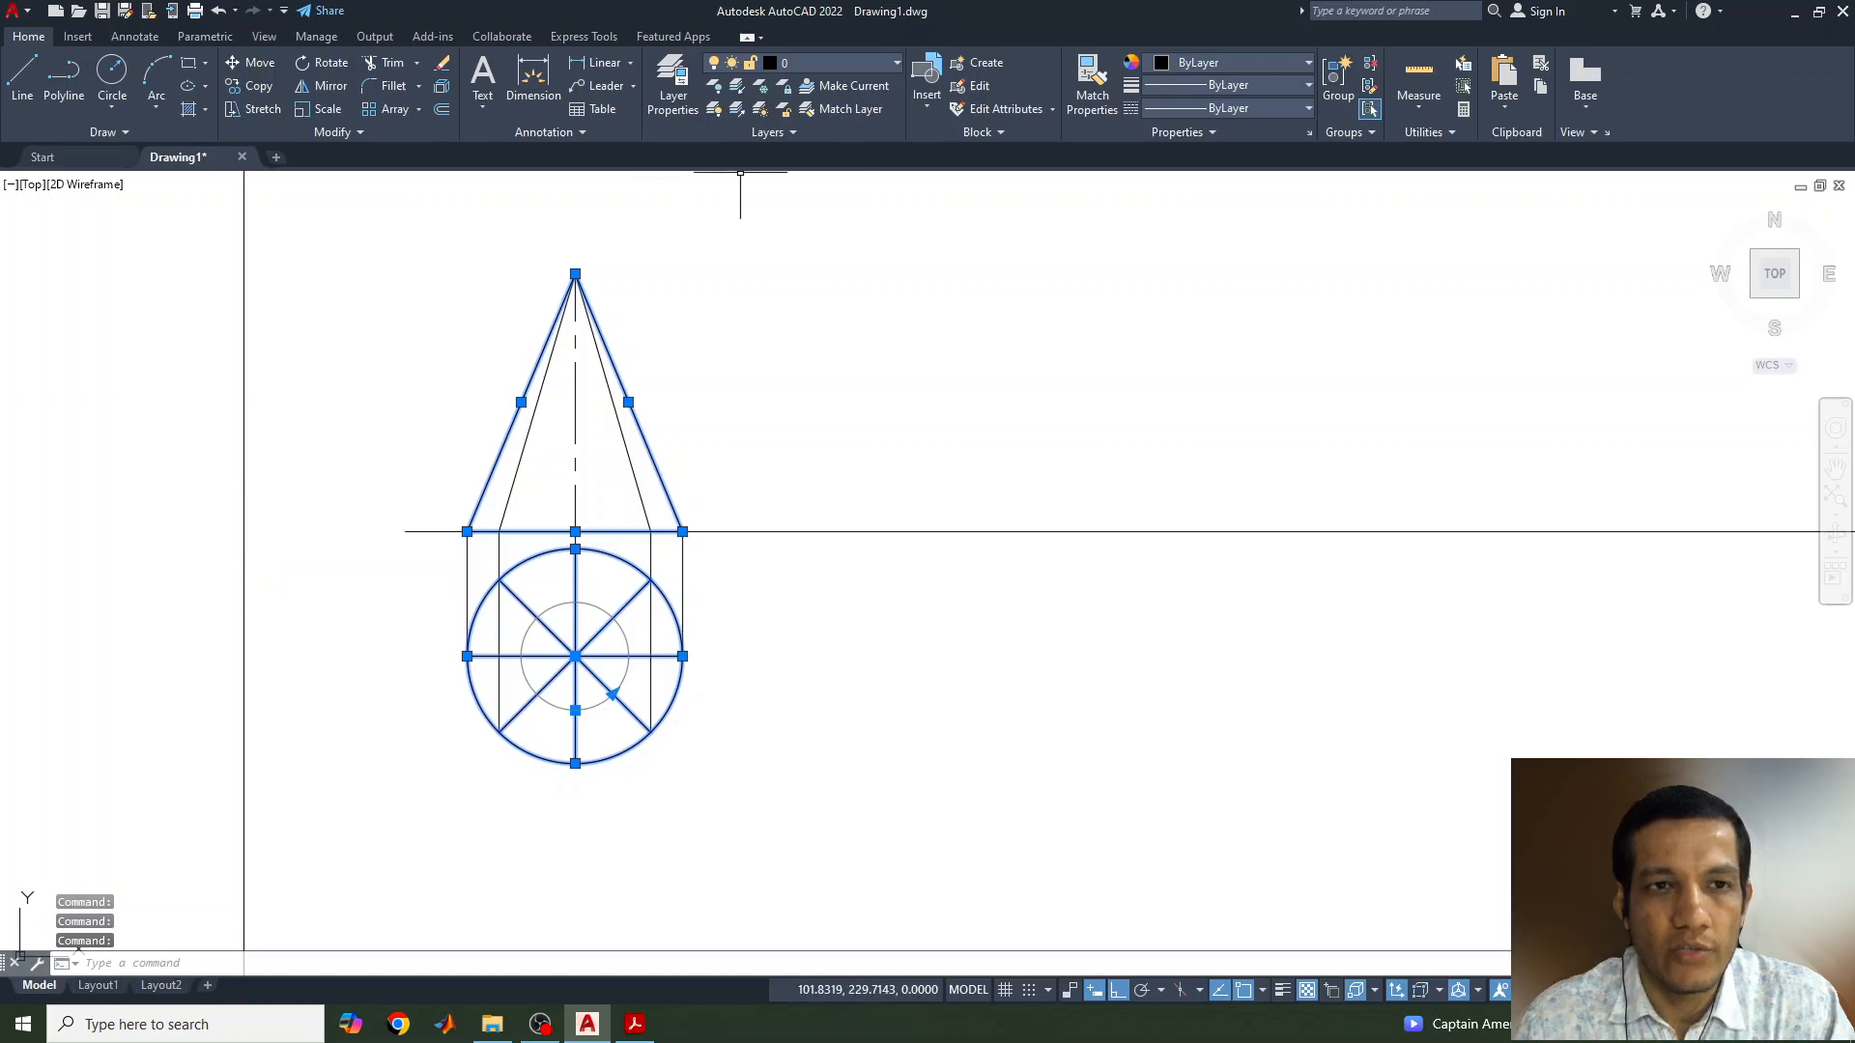
click(1222, 63)
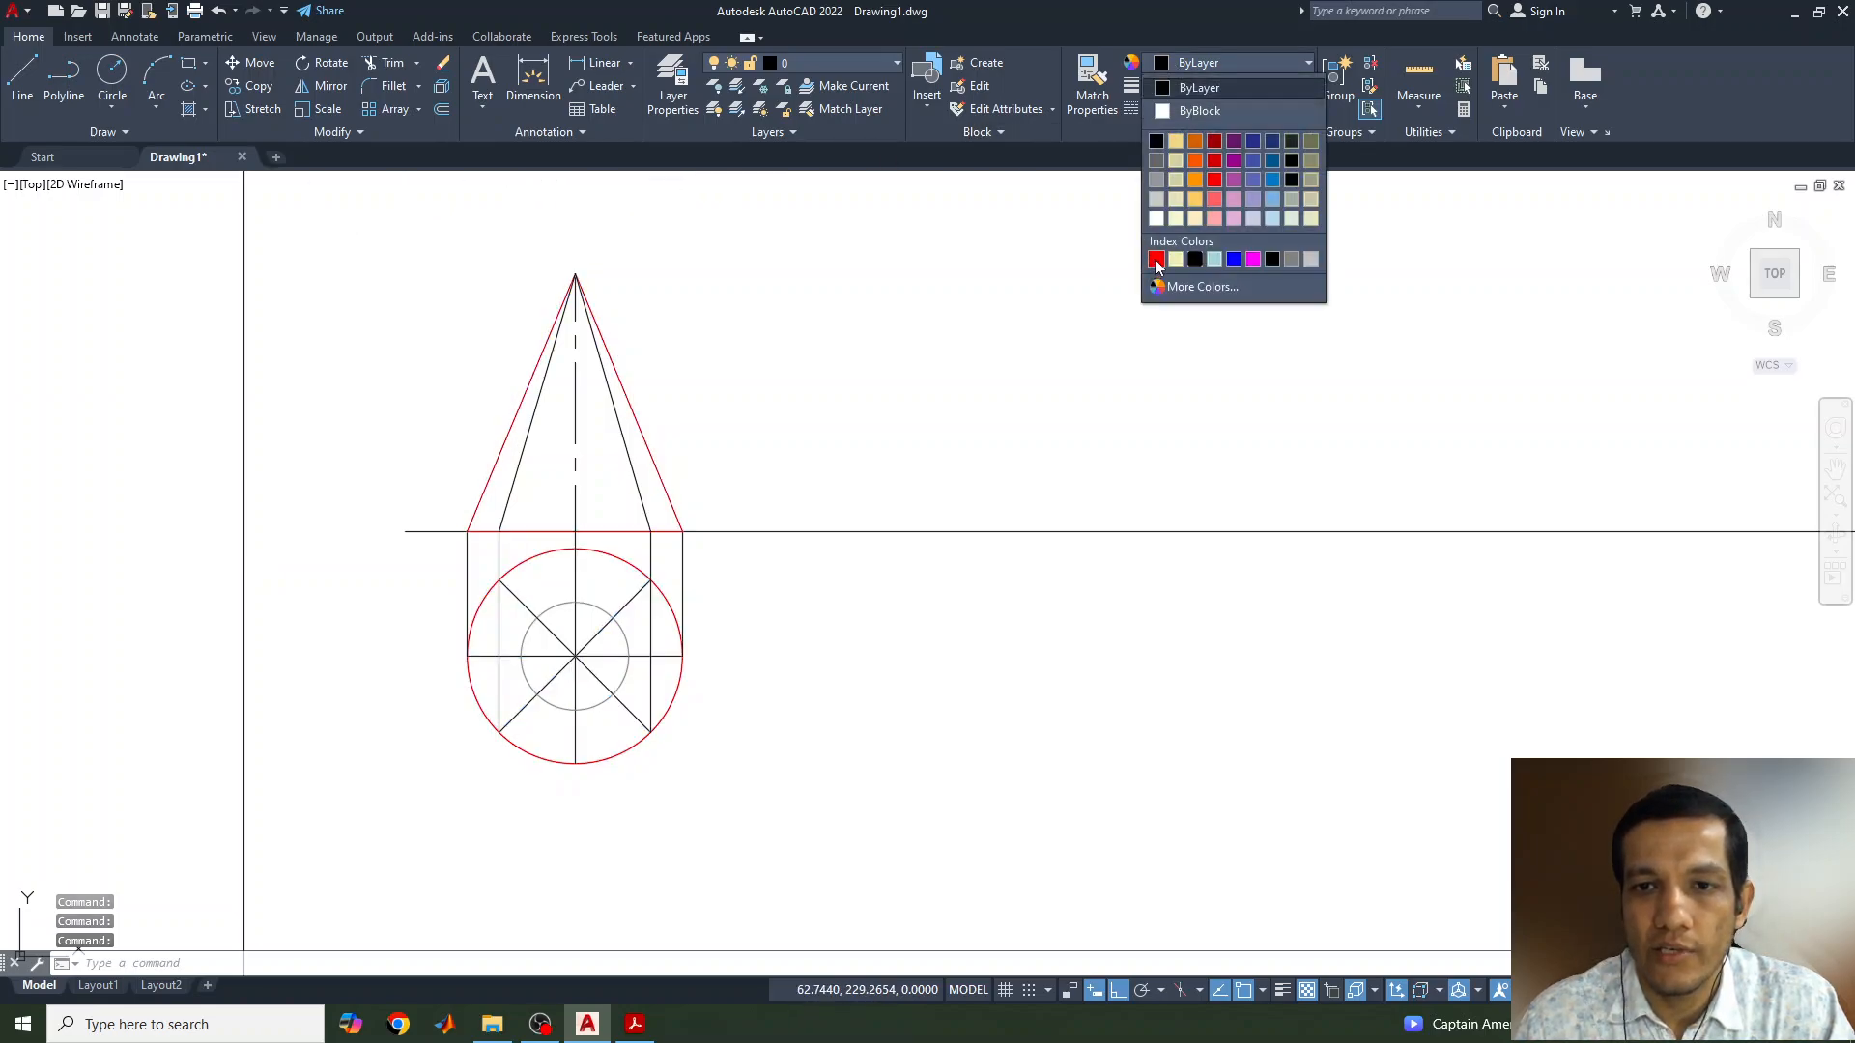
click(1156, 259)
click(1251, 85)
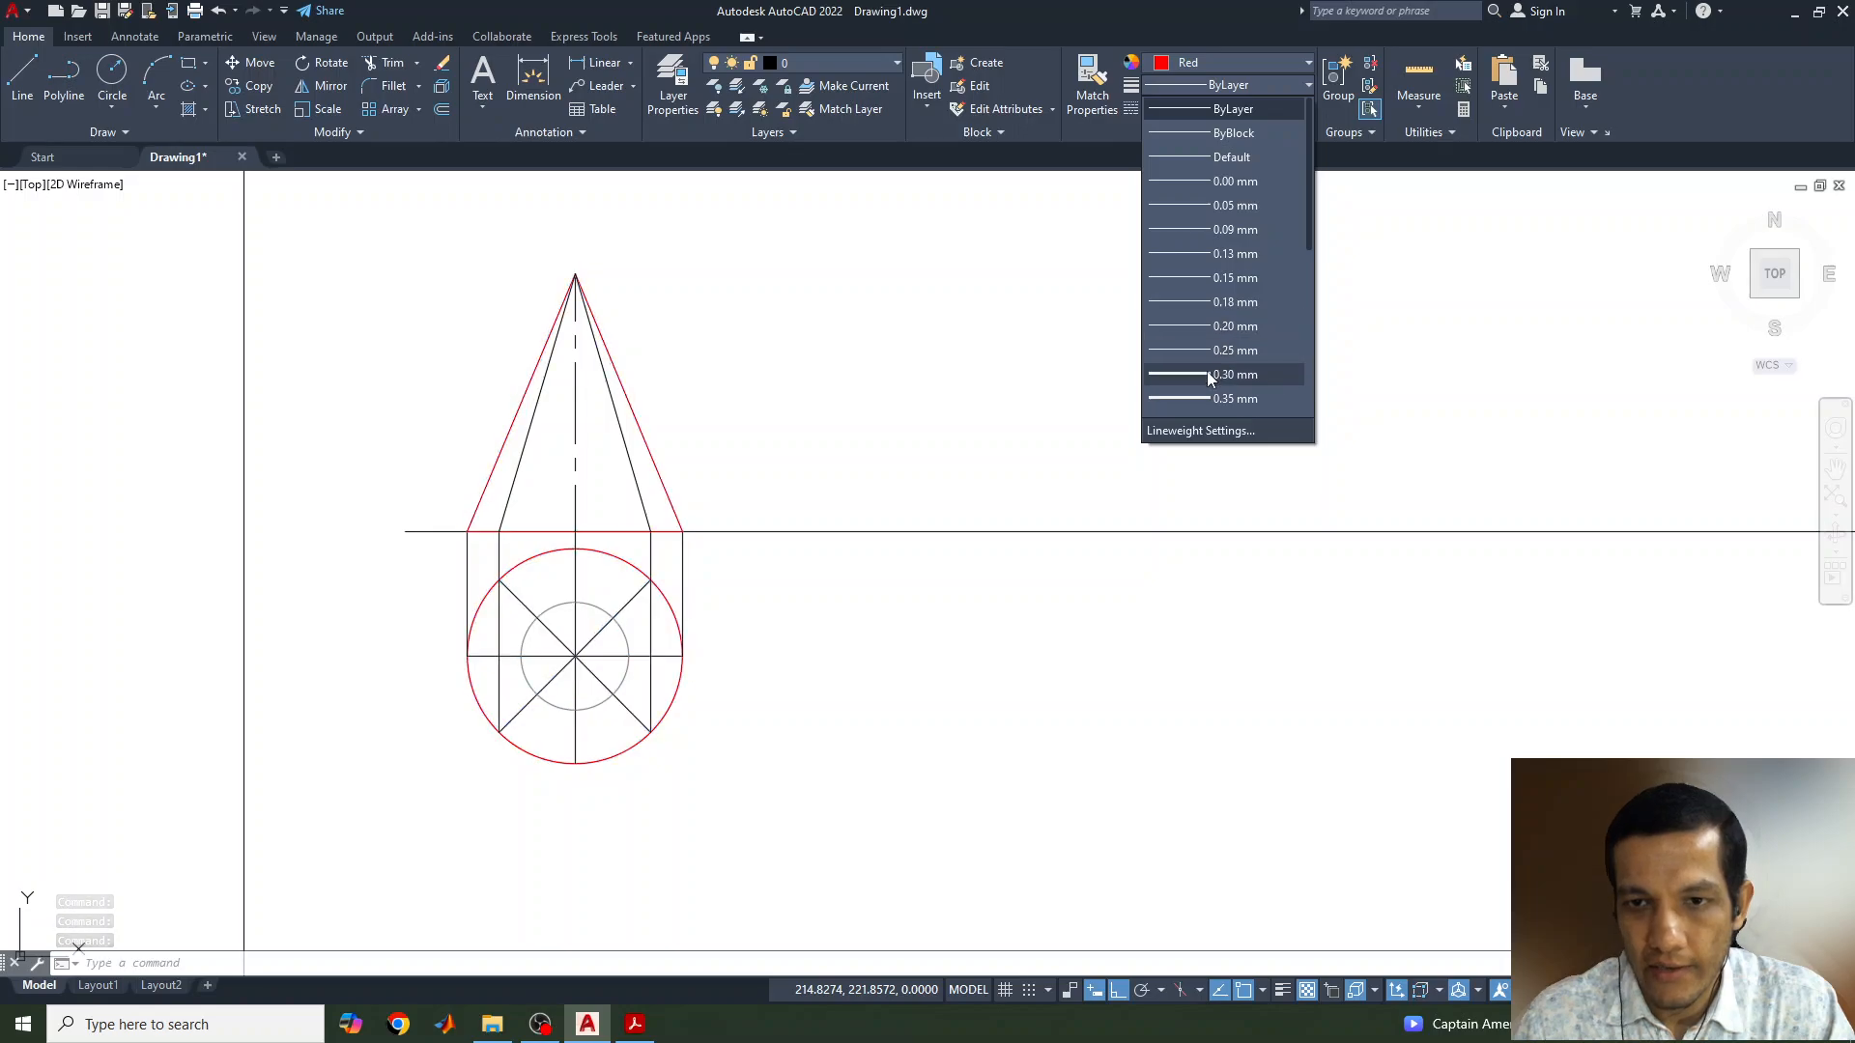
click(1208, 375)
Turn on lineweight display for the drawing and clear the selection
click(1247, 87)
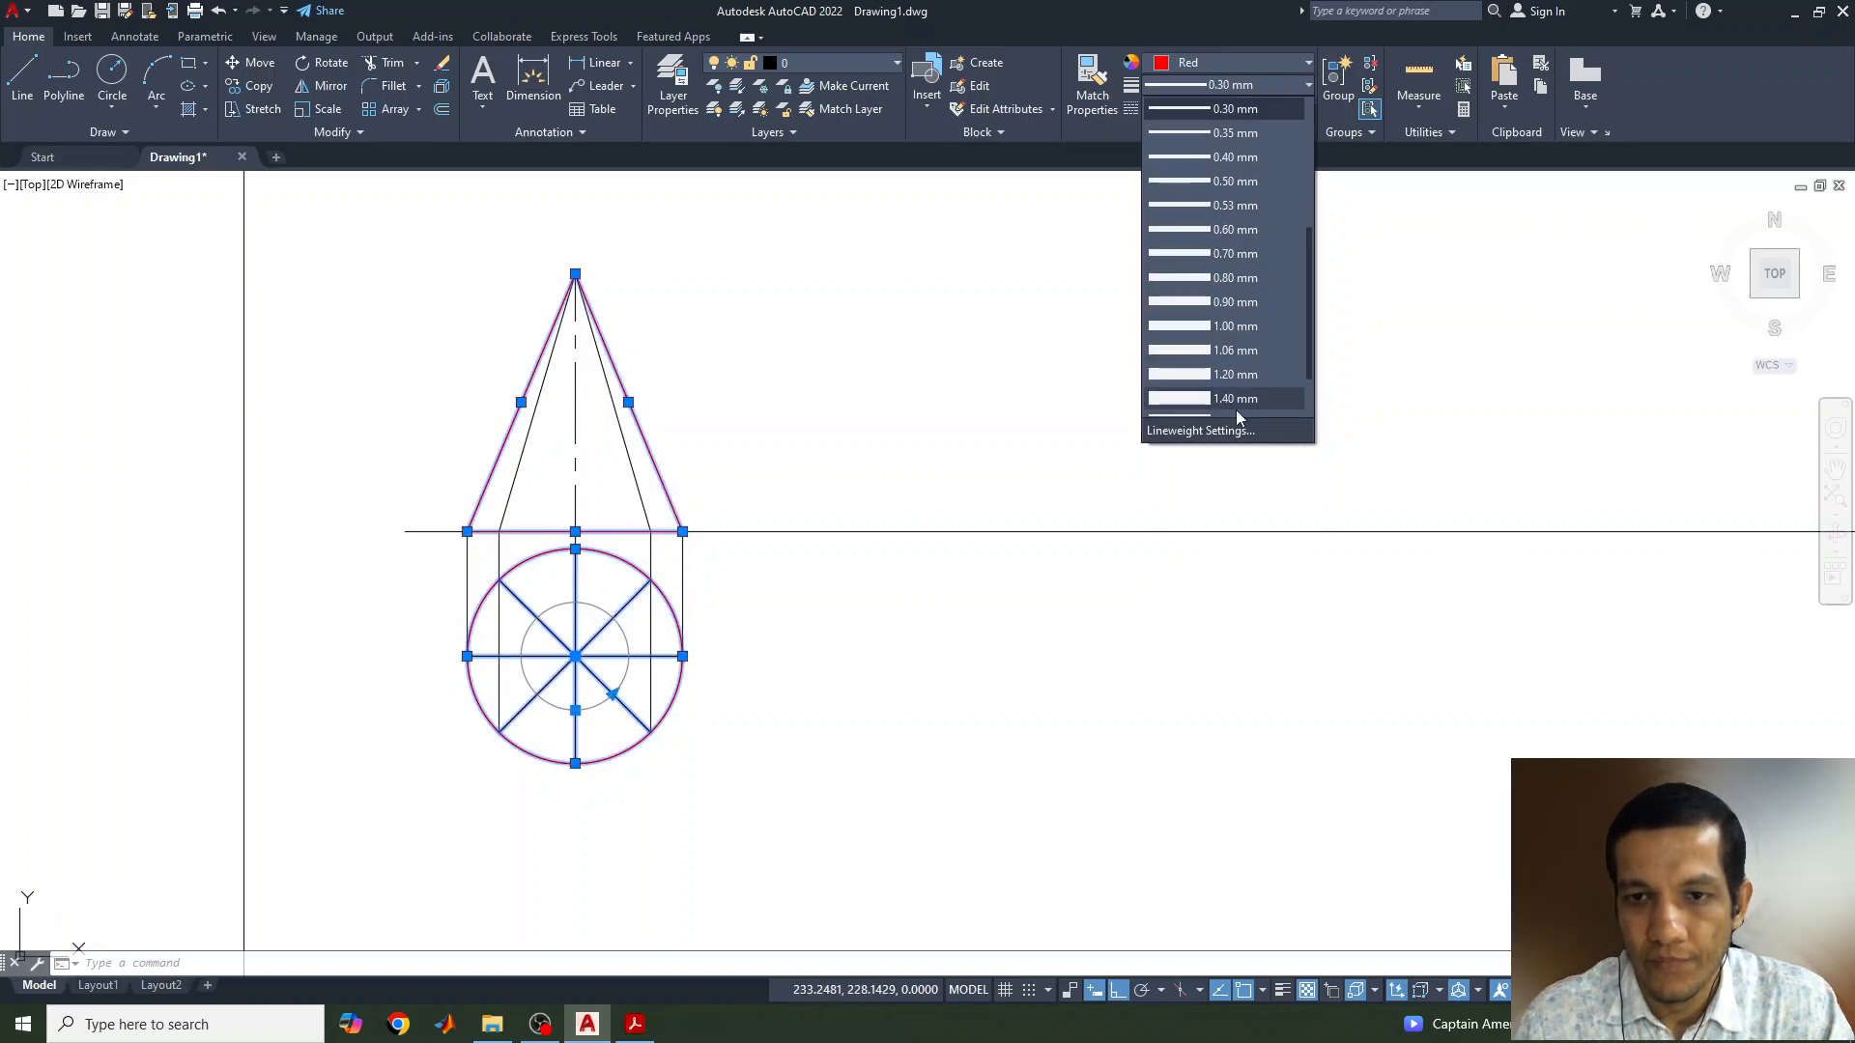
click(1229, 435)
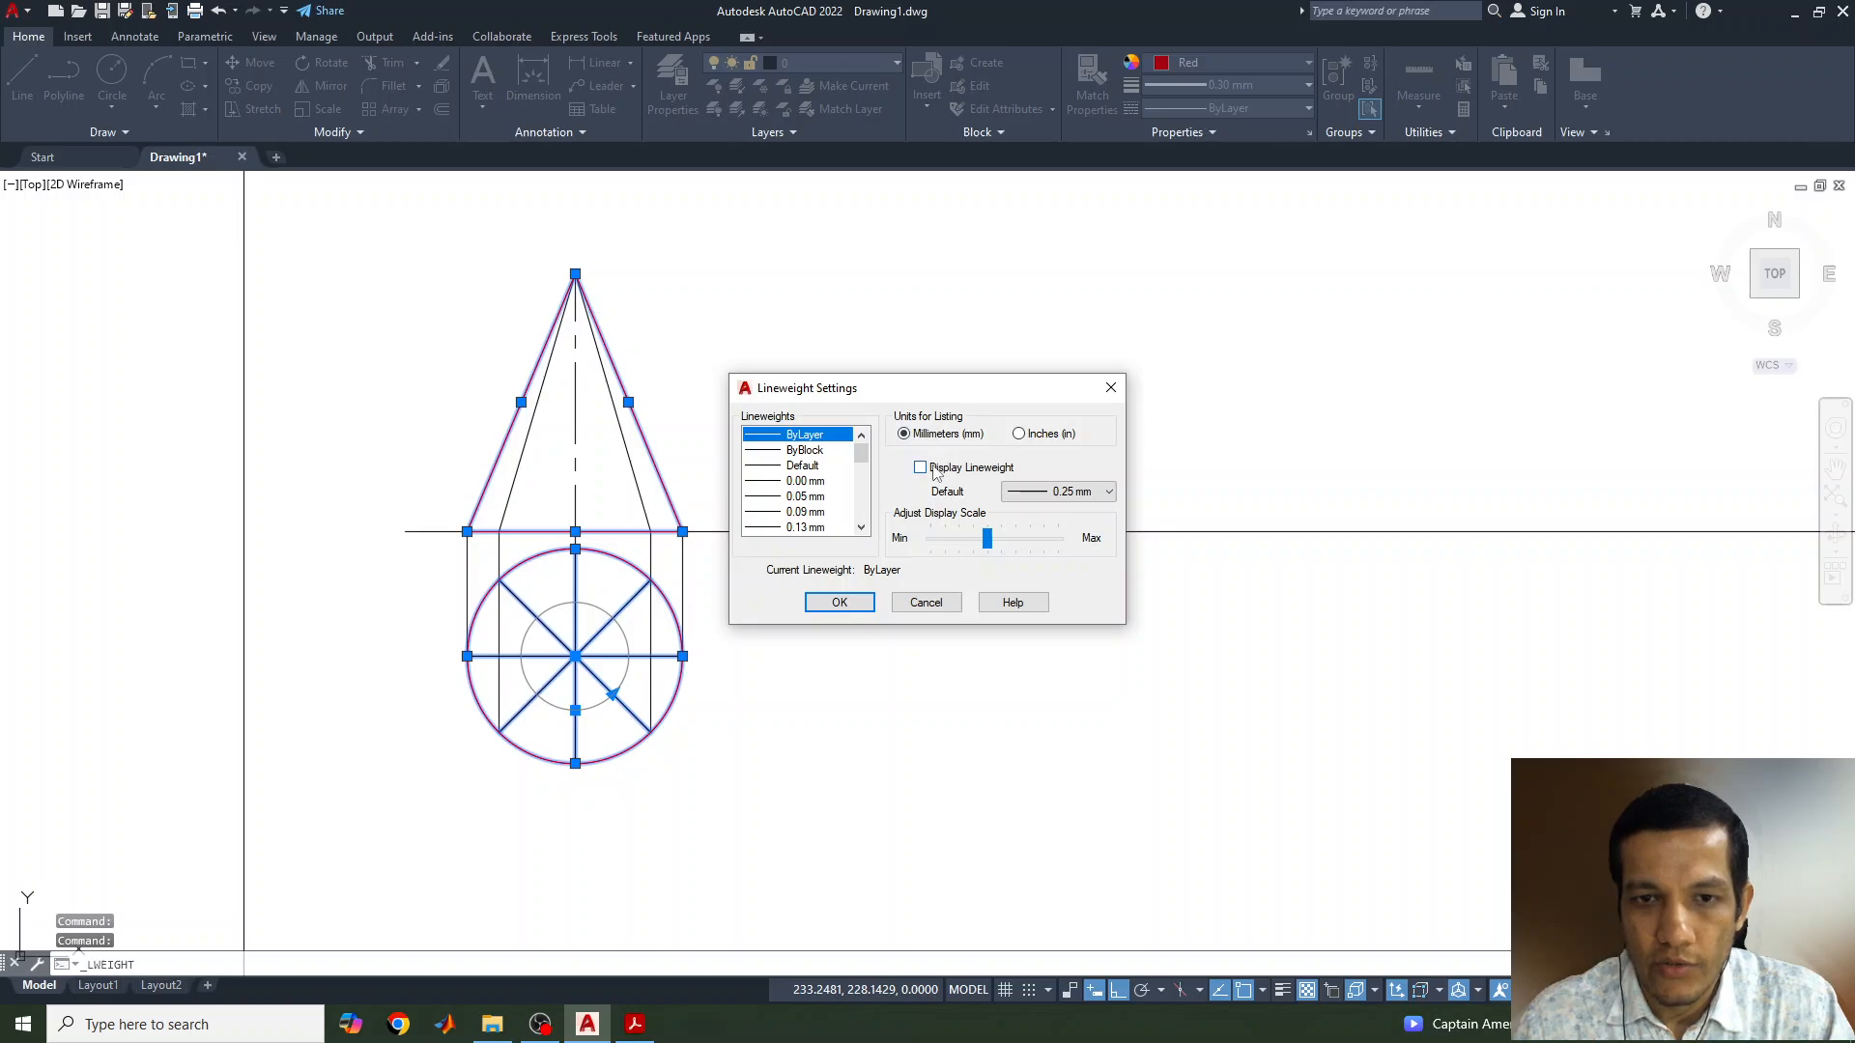
click(836, 603)
key(Escape)
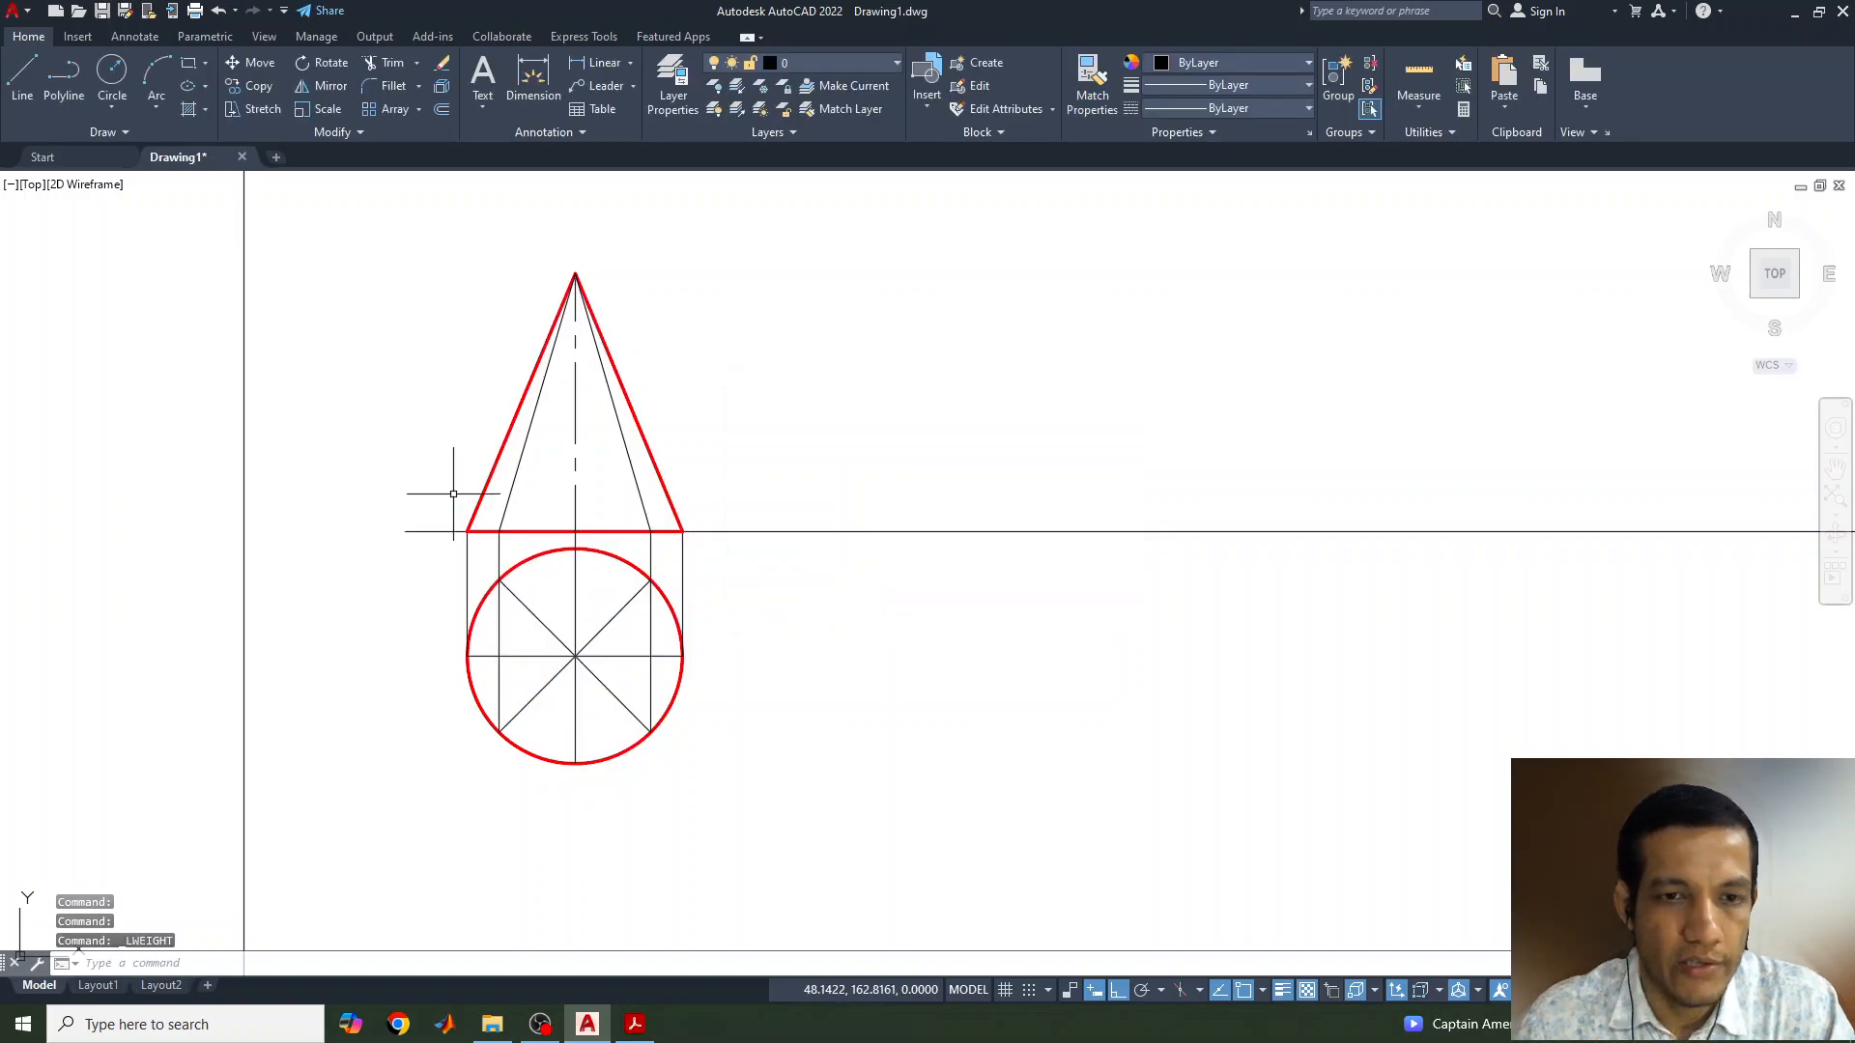
Label the circle's division points a to g counter-clockwise from the left with single-line text, height 3 and rotation 0
click(484, 108)
click(518, 180)
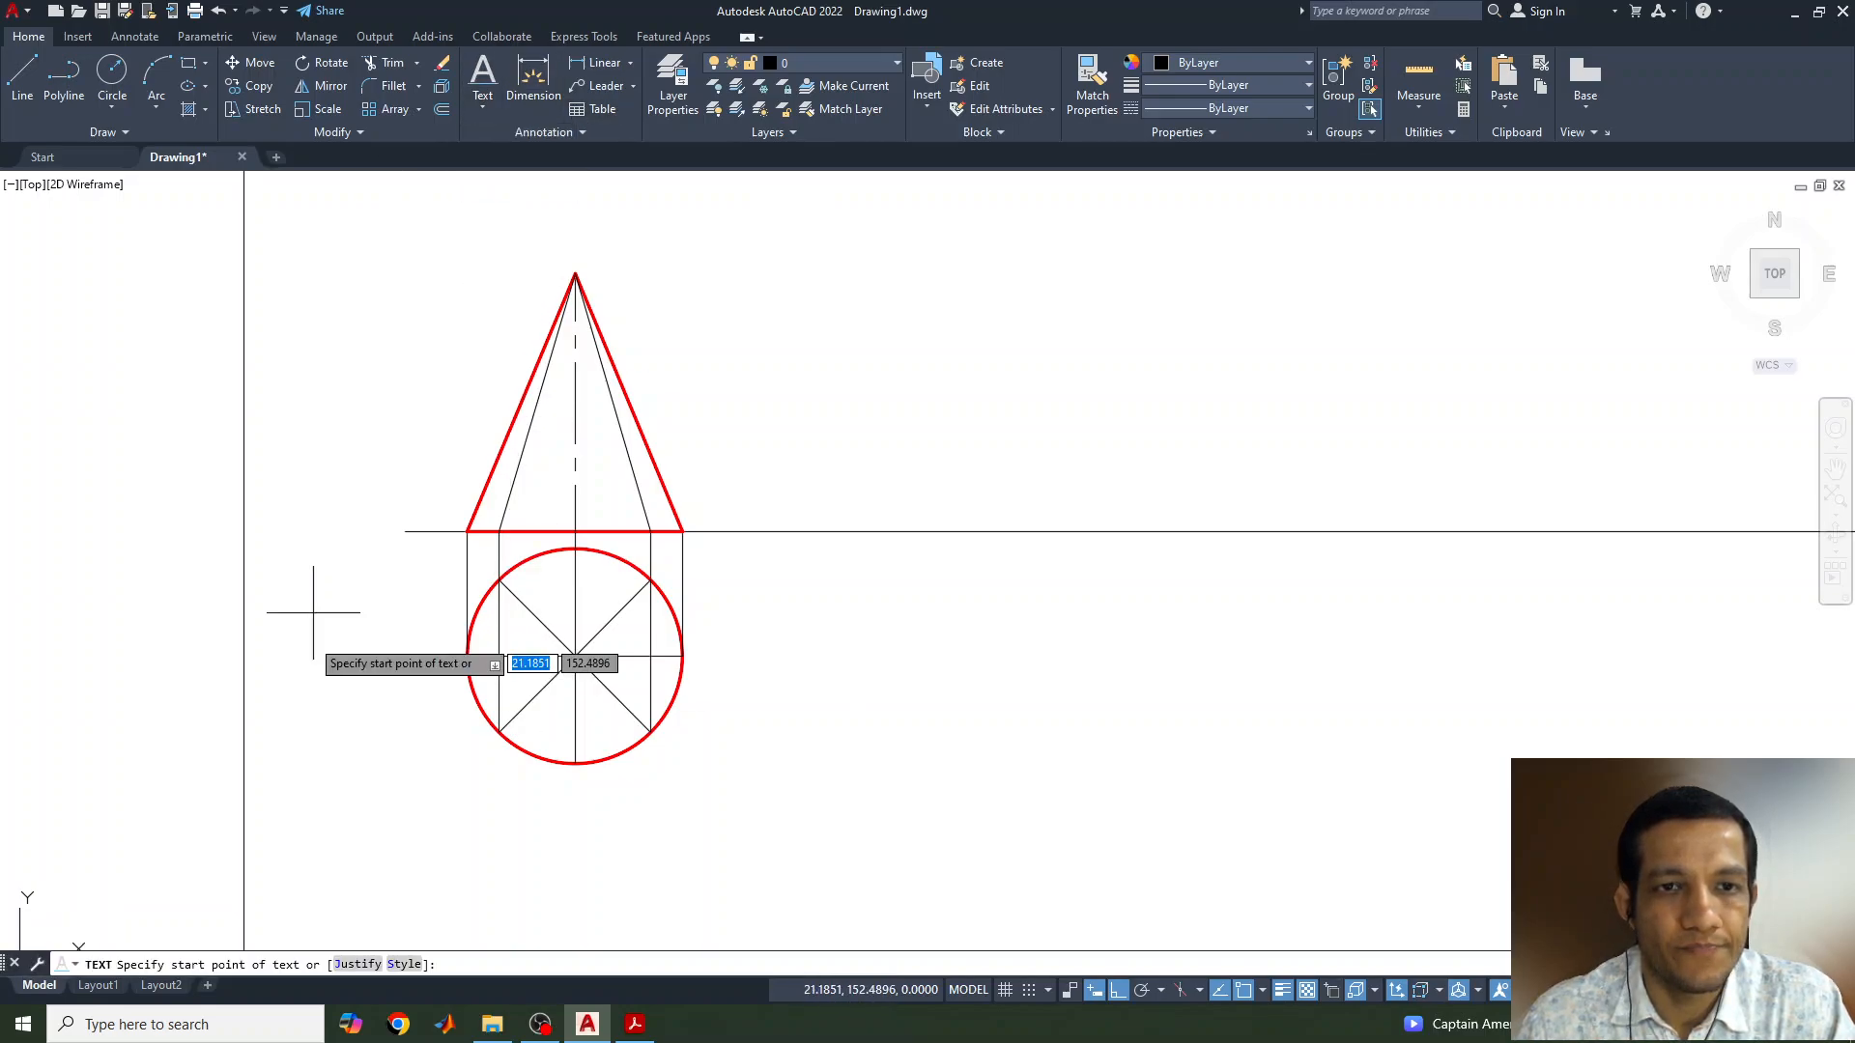
click(636, 1024)
click(587, 1024)
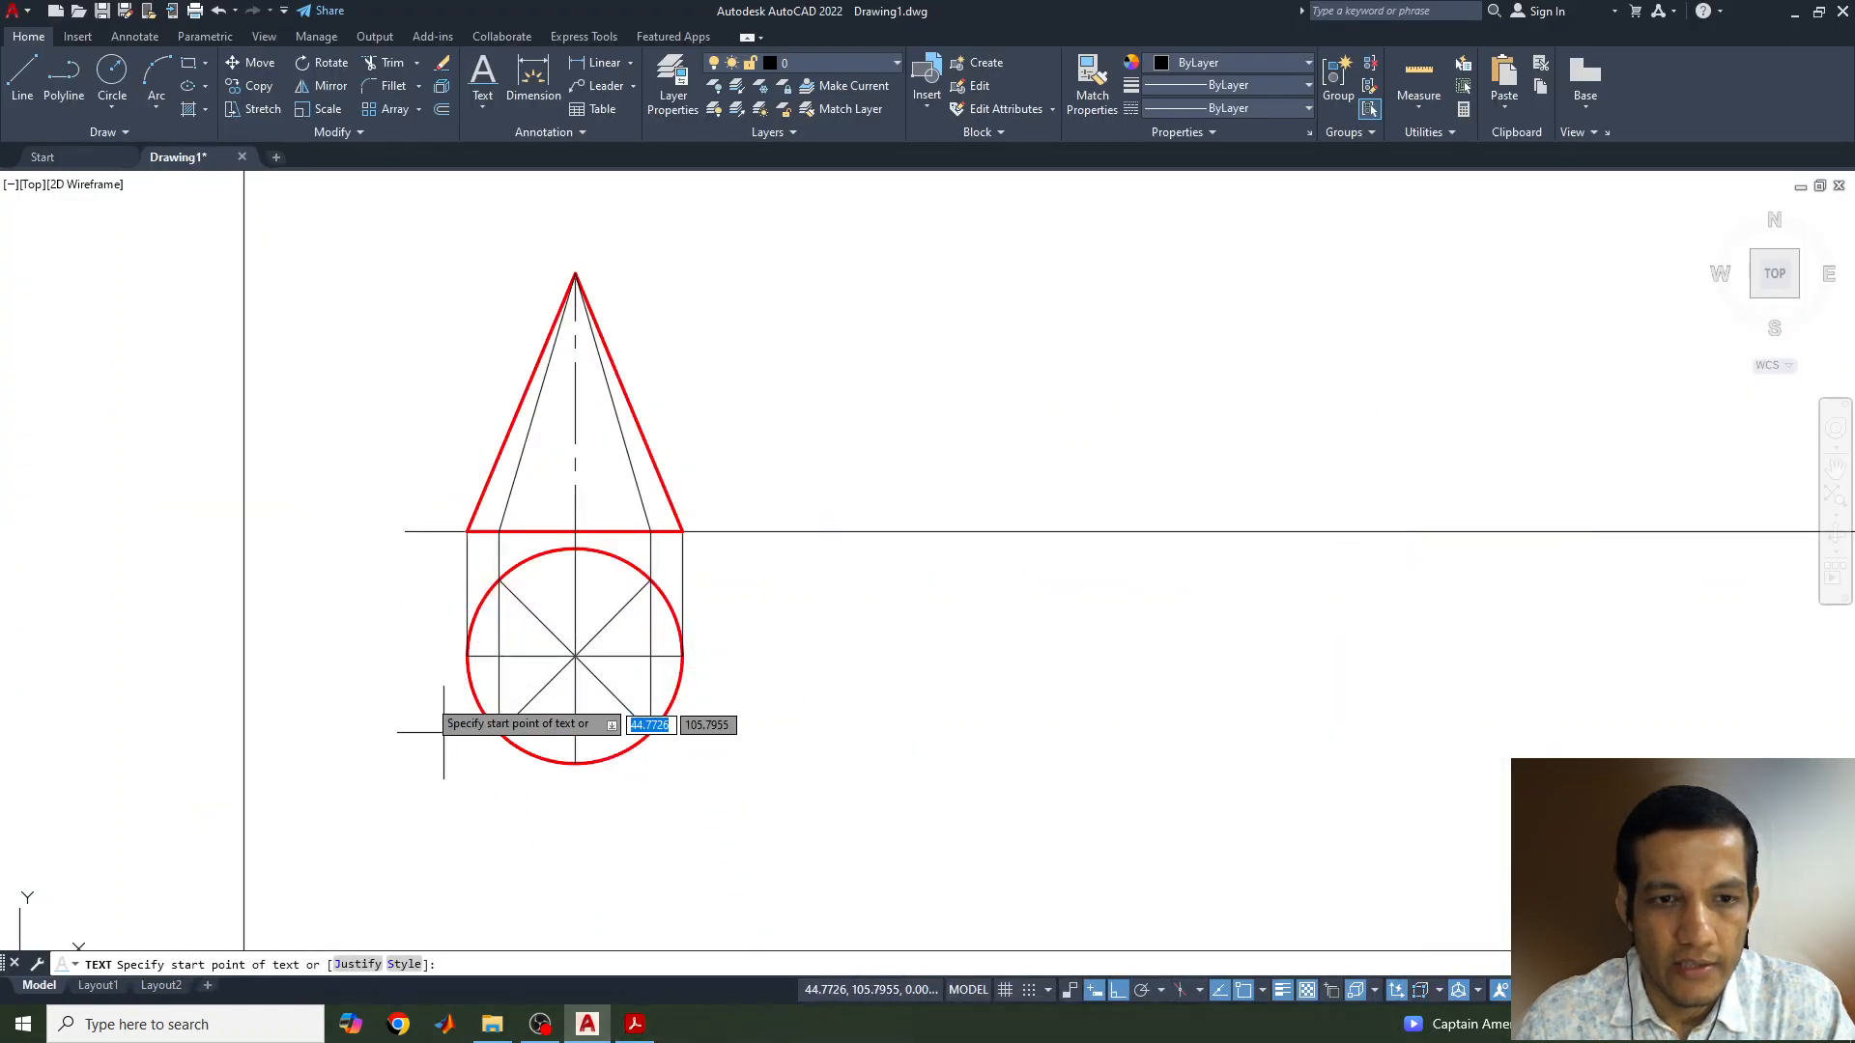
click(441, 642)
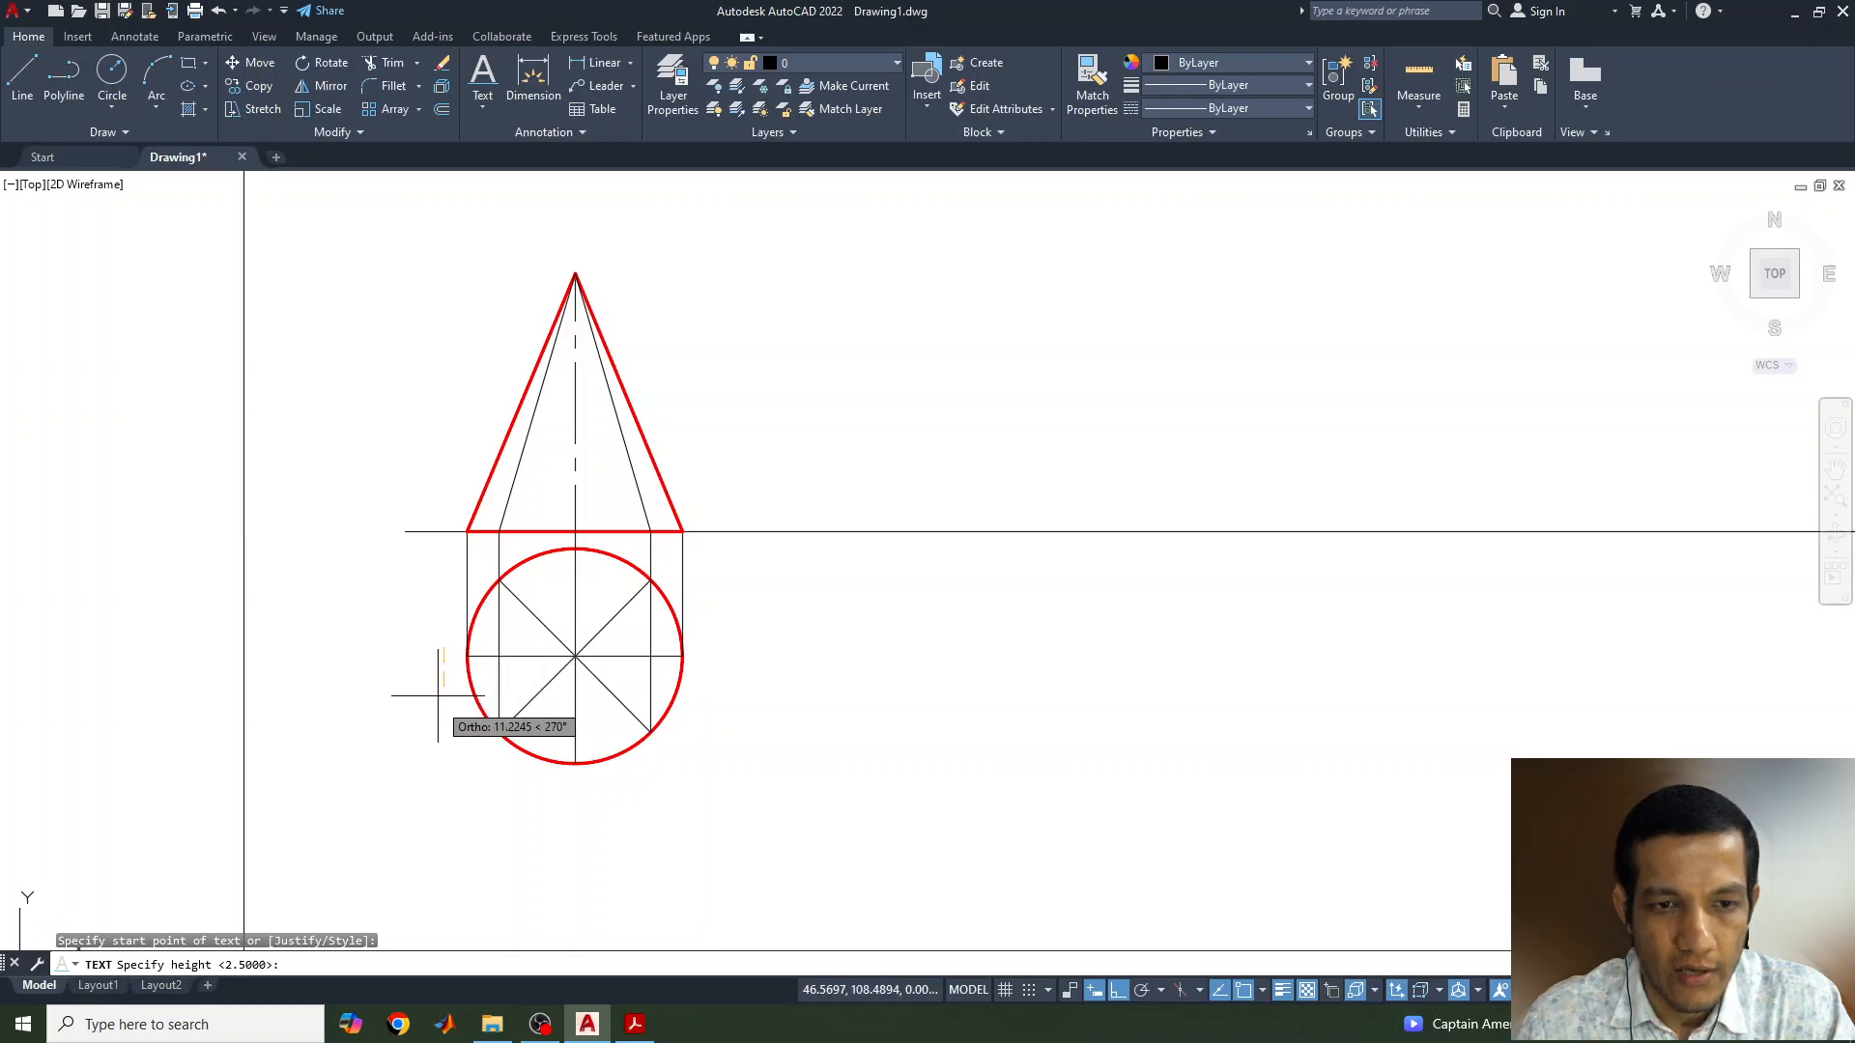
text(3)
key(Return)
key(Return)
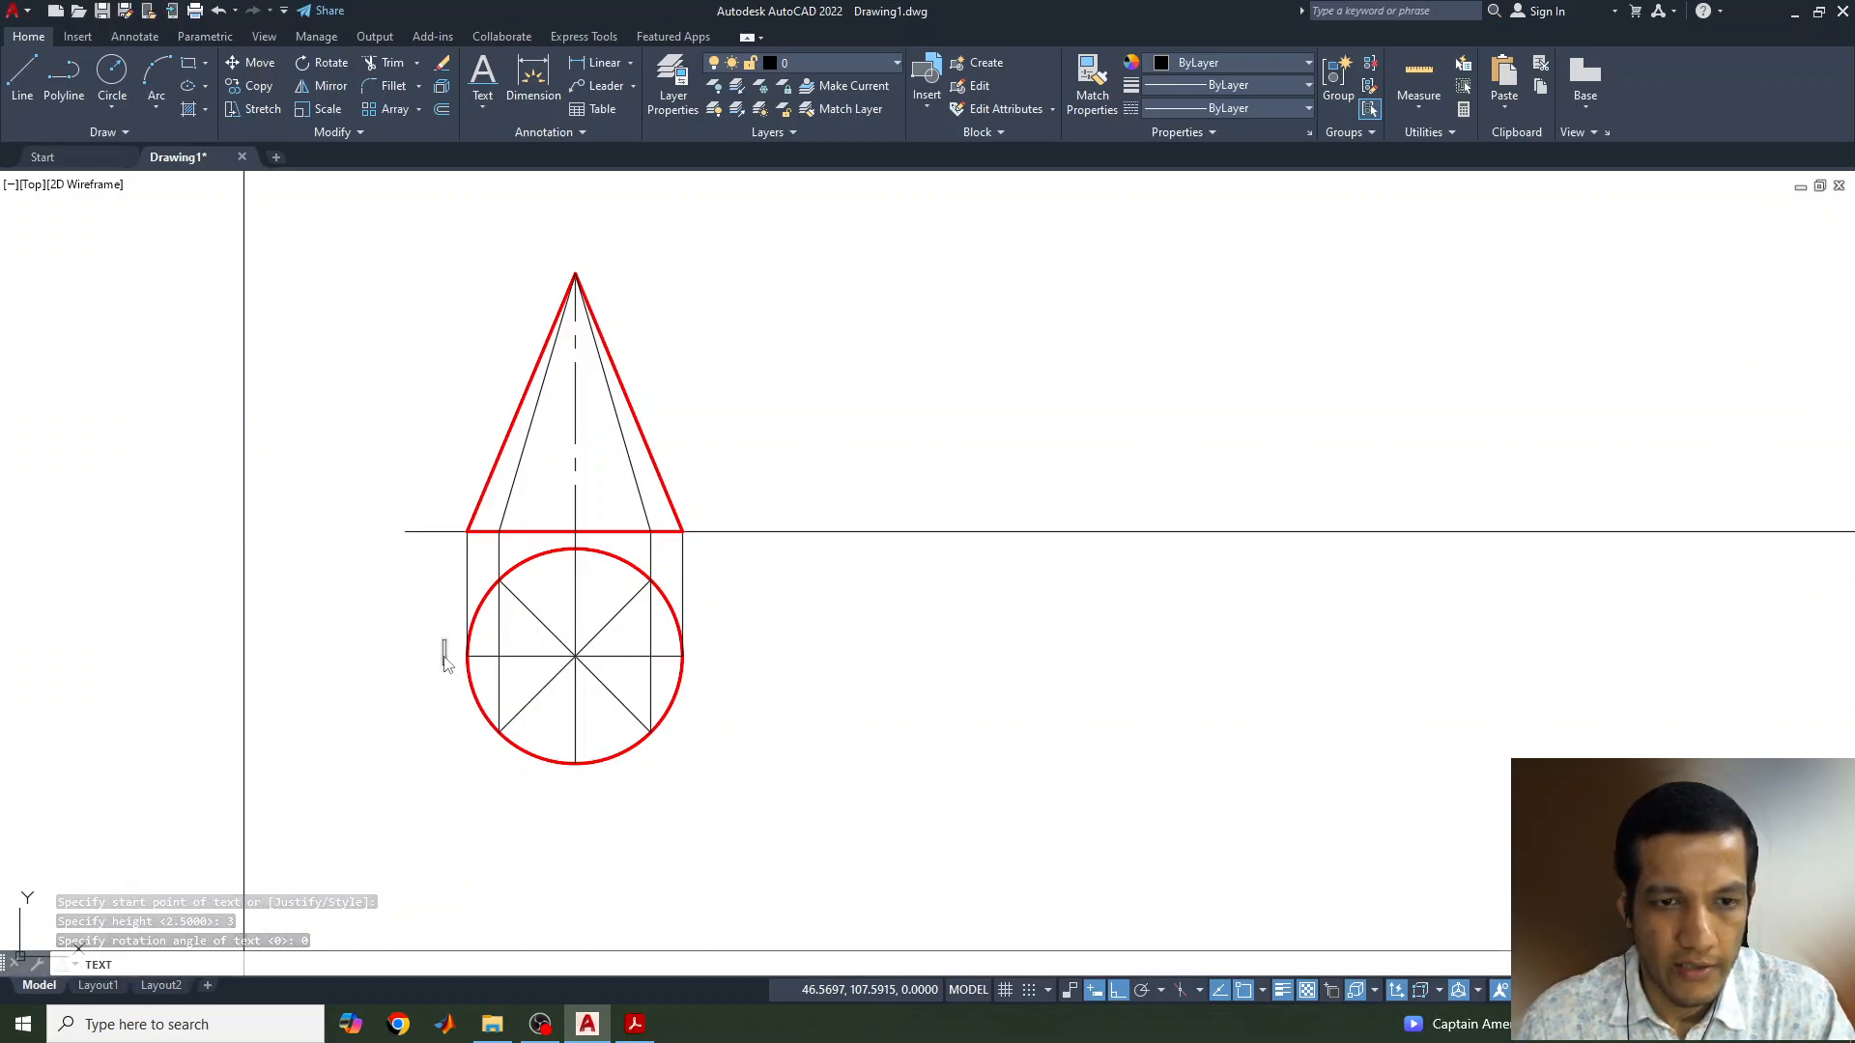
text(a)
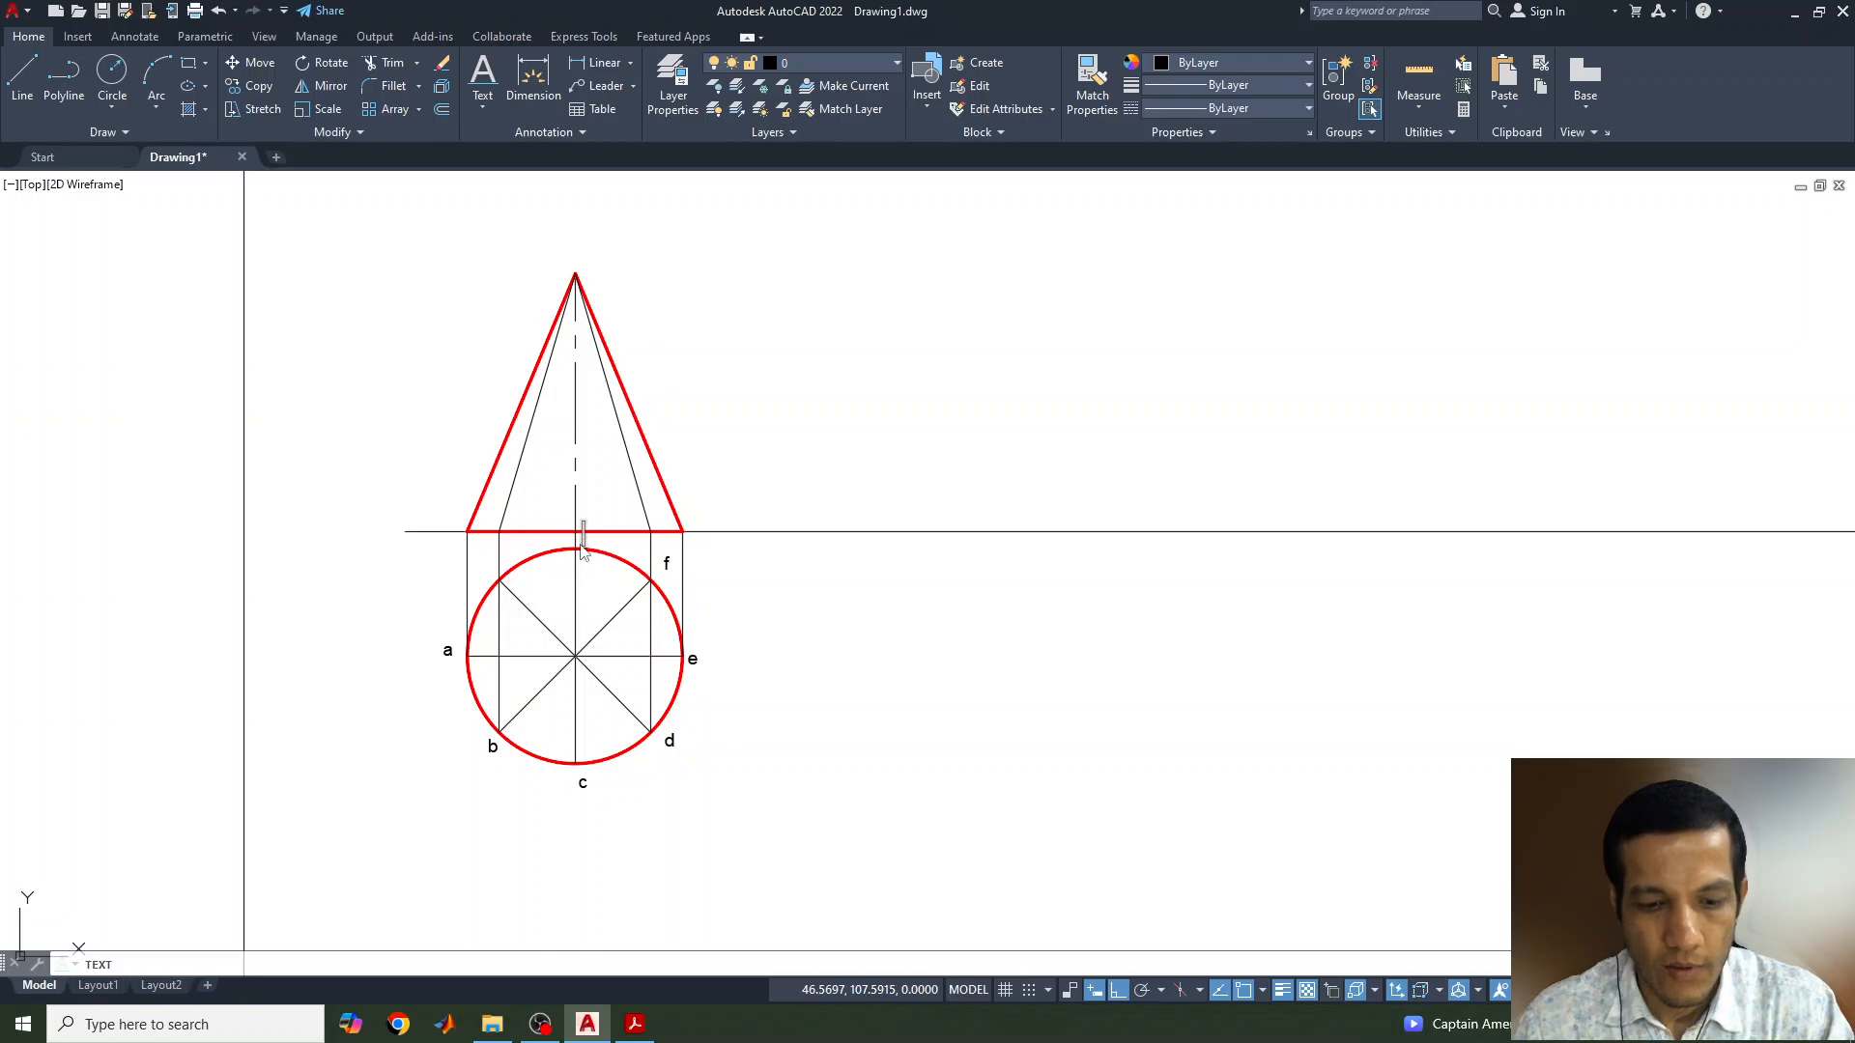
Label the top view's remaining point h and centre o, plus the front view's o', a', e', b',h' and c',g'
click(490, 568)
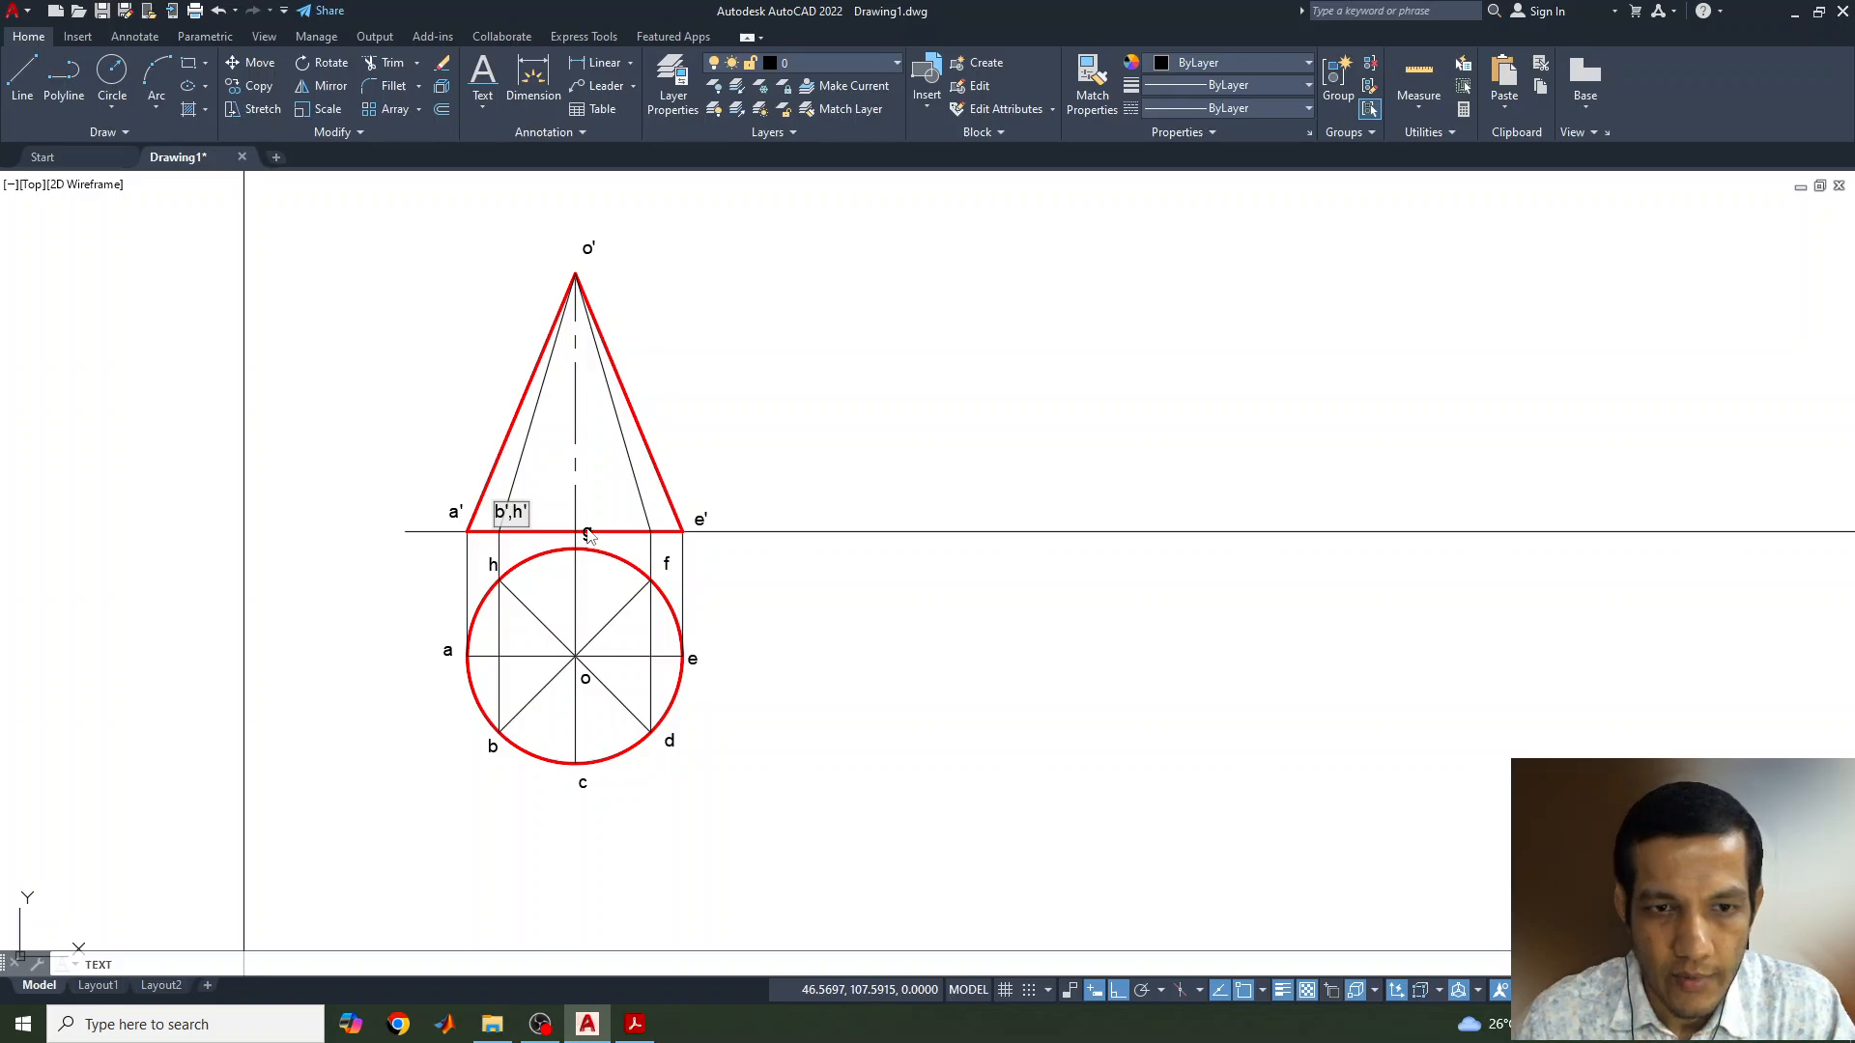
click(584, 529)
text(g)
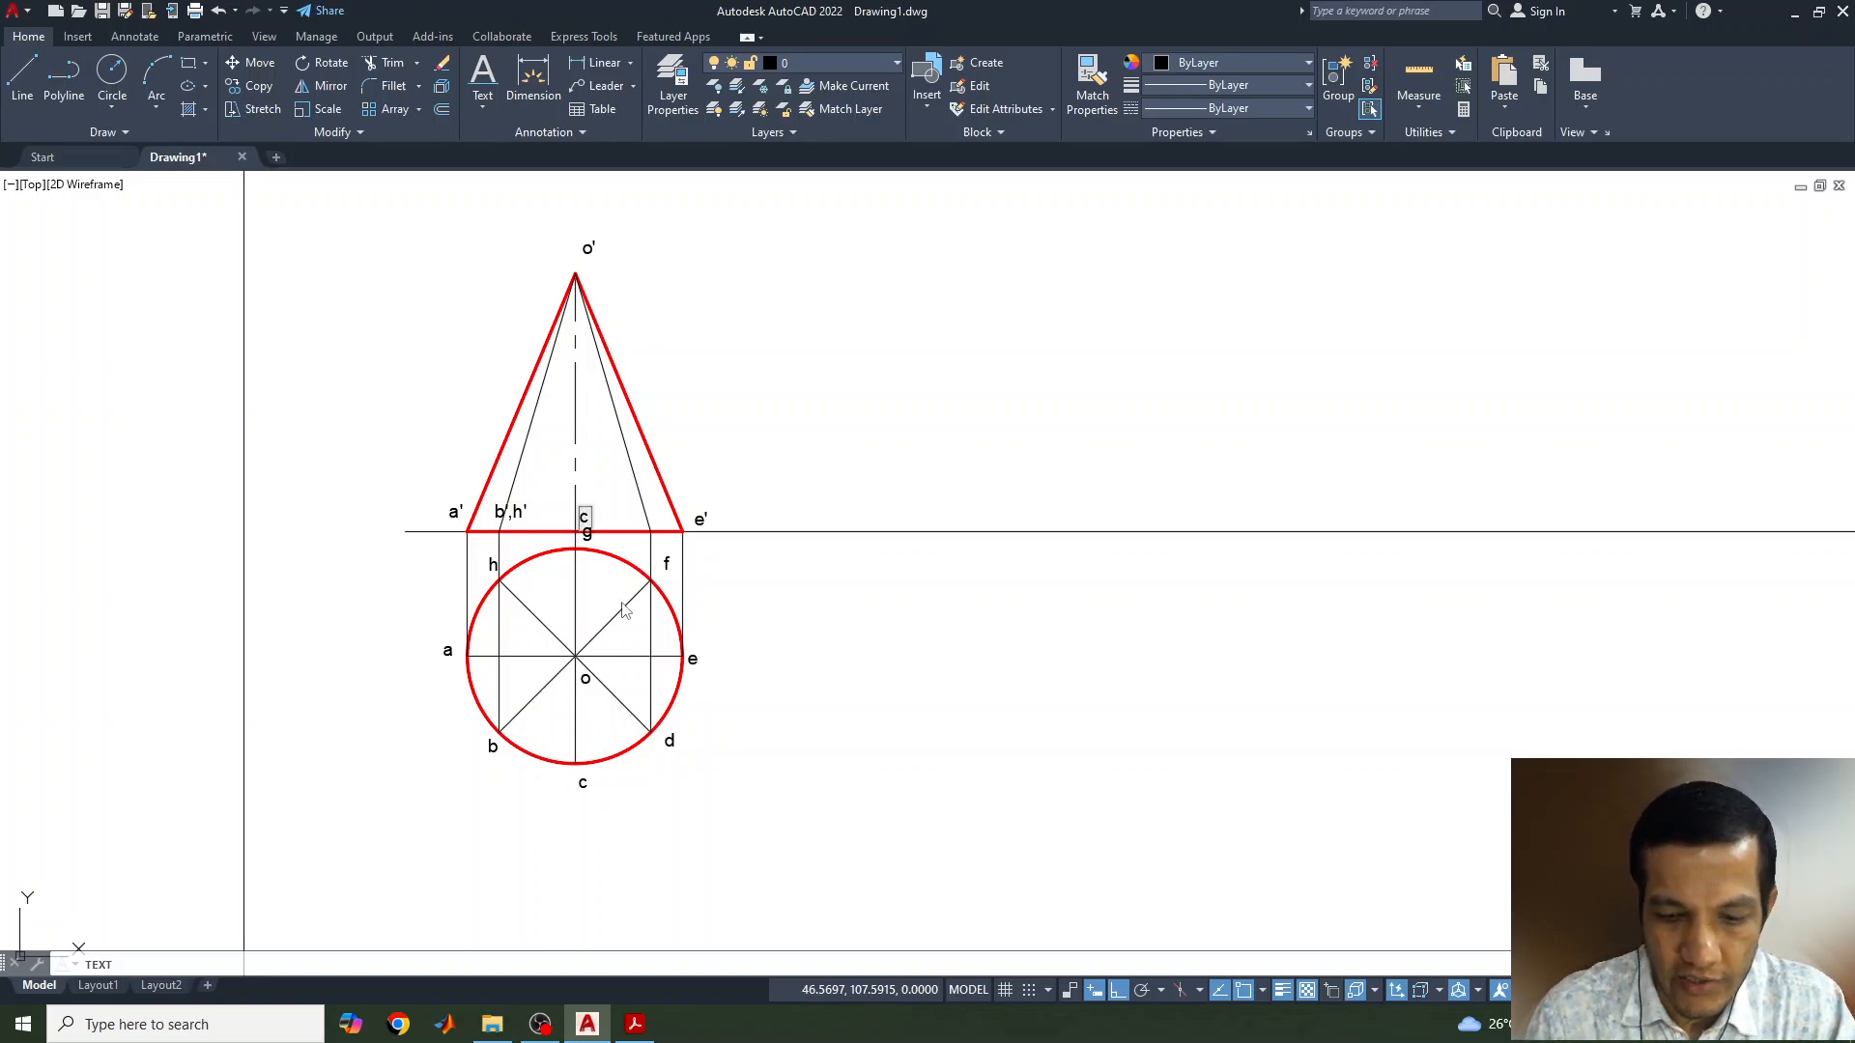
text(',)
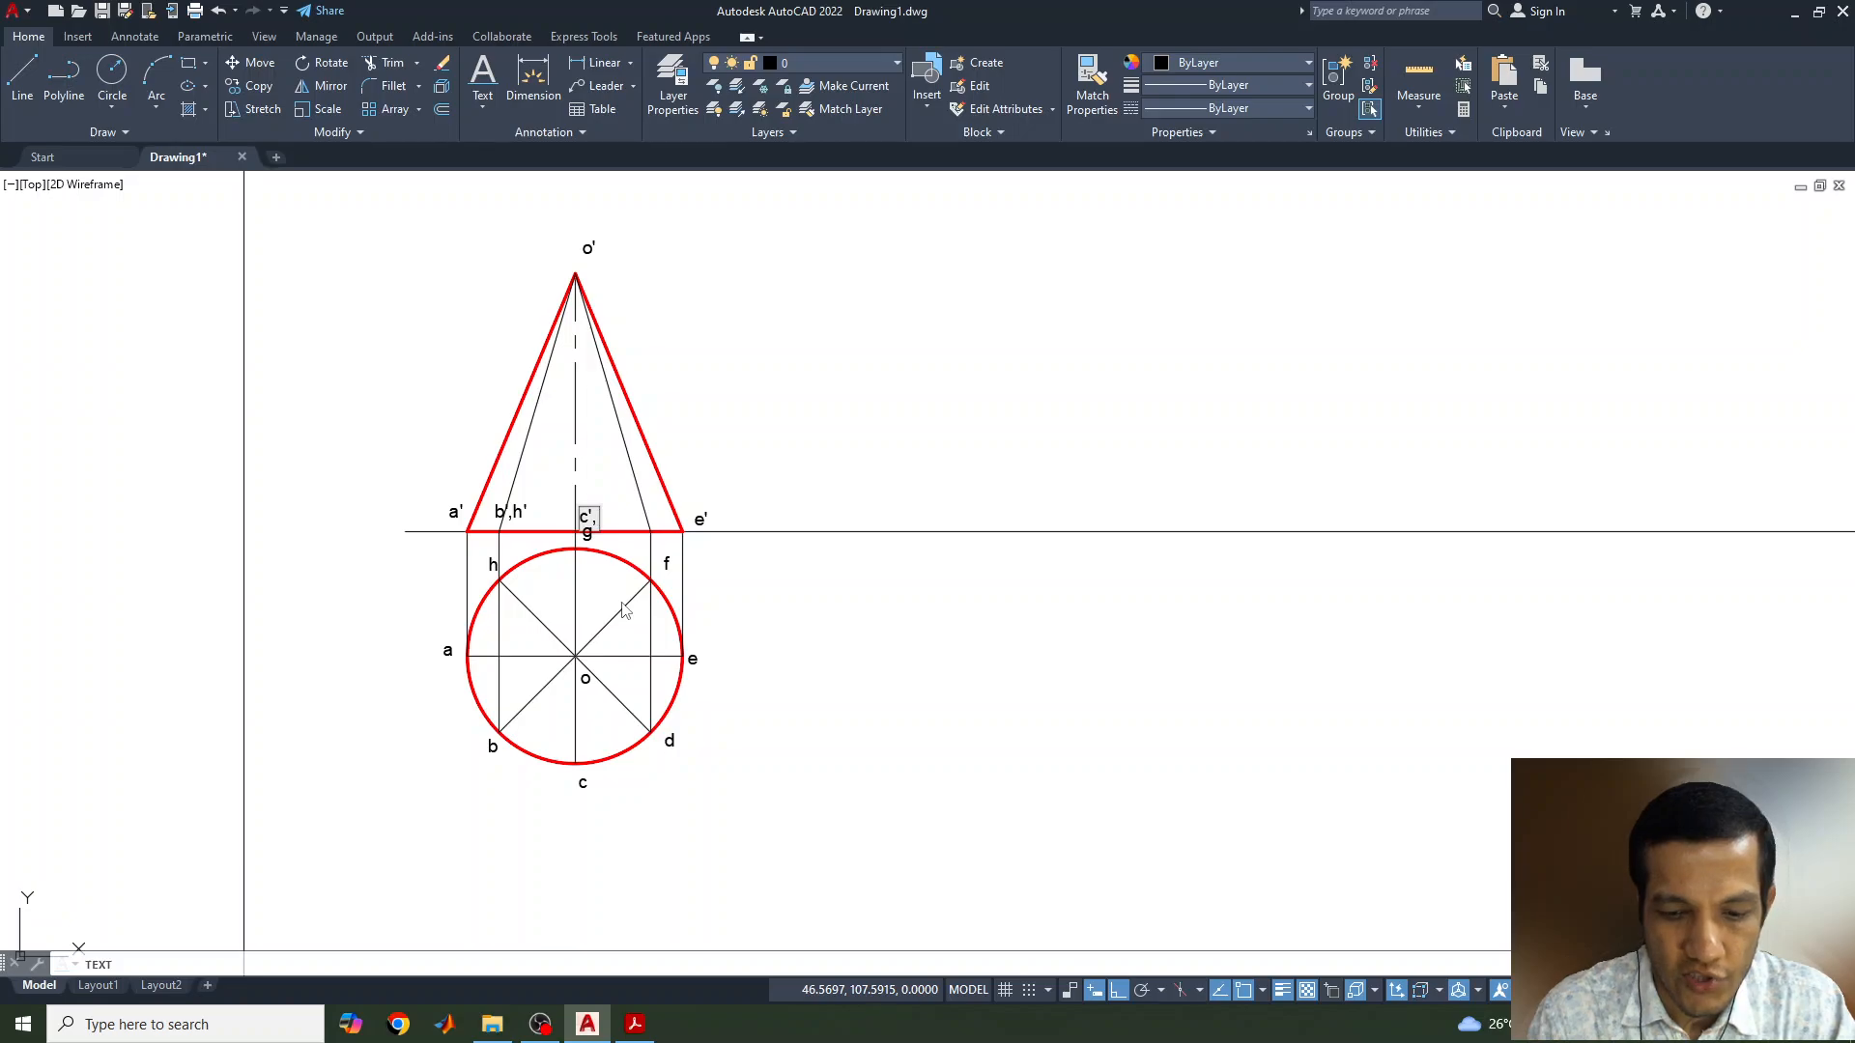
text(g')
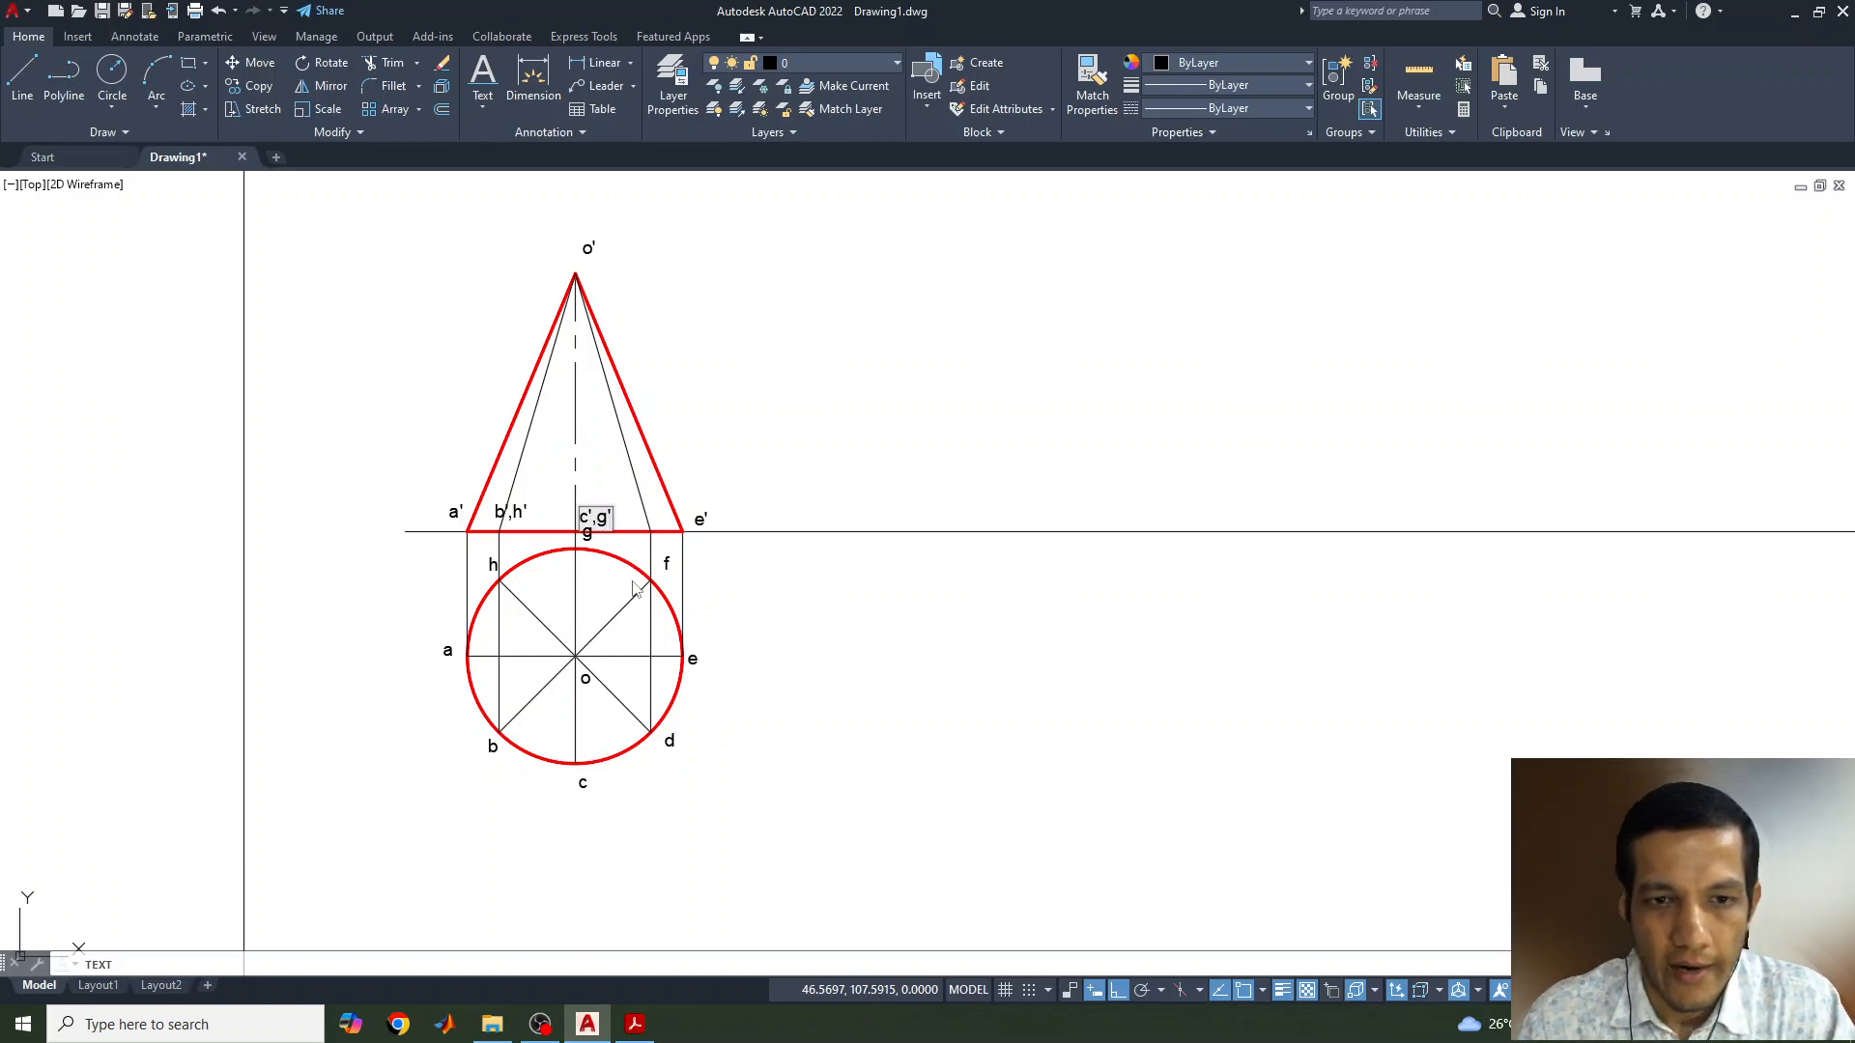
Label the right inner generator's base point d',f and the reference line's ends X and Y, finishing the text command
click(653, 532)
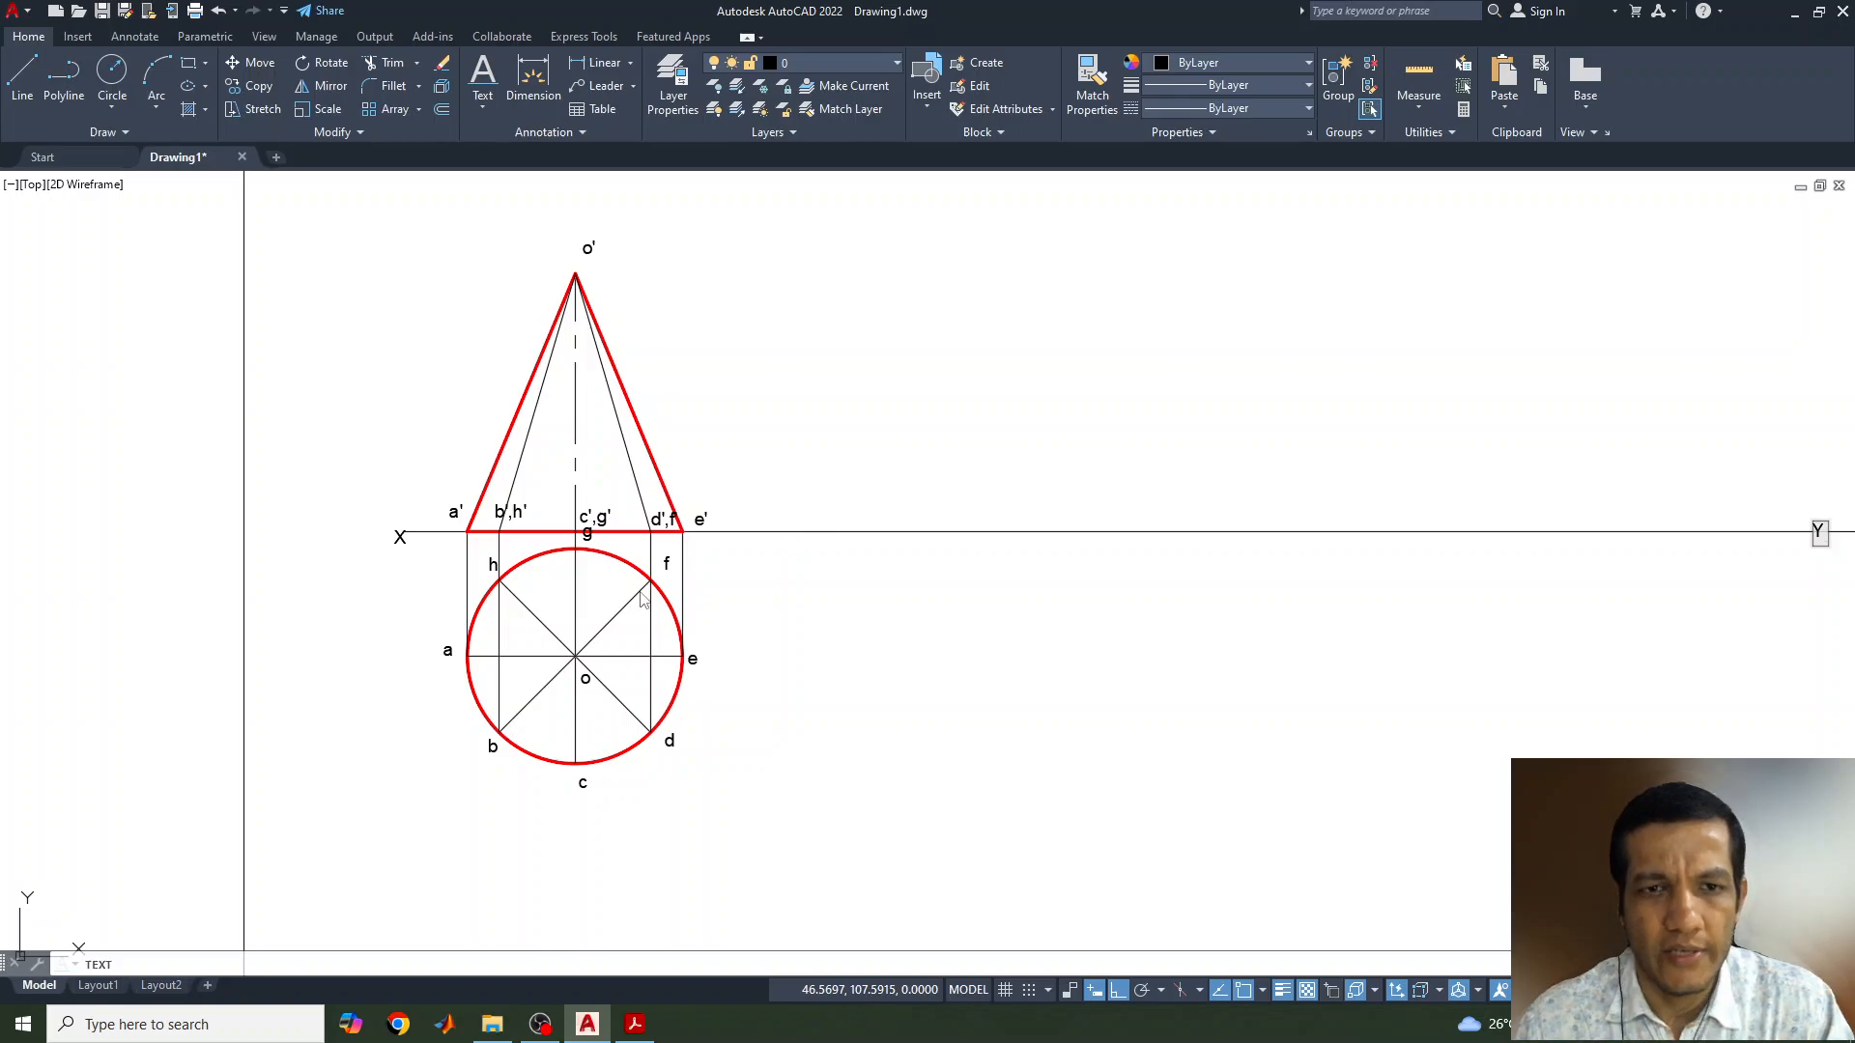
click(1248, 674)
key(Escape)
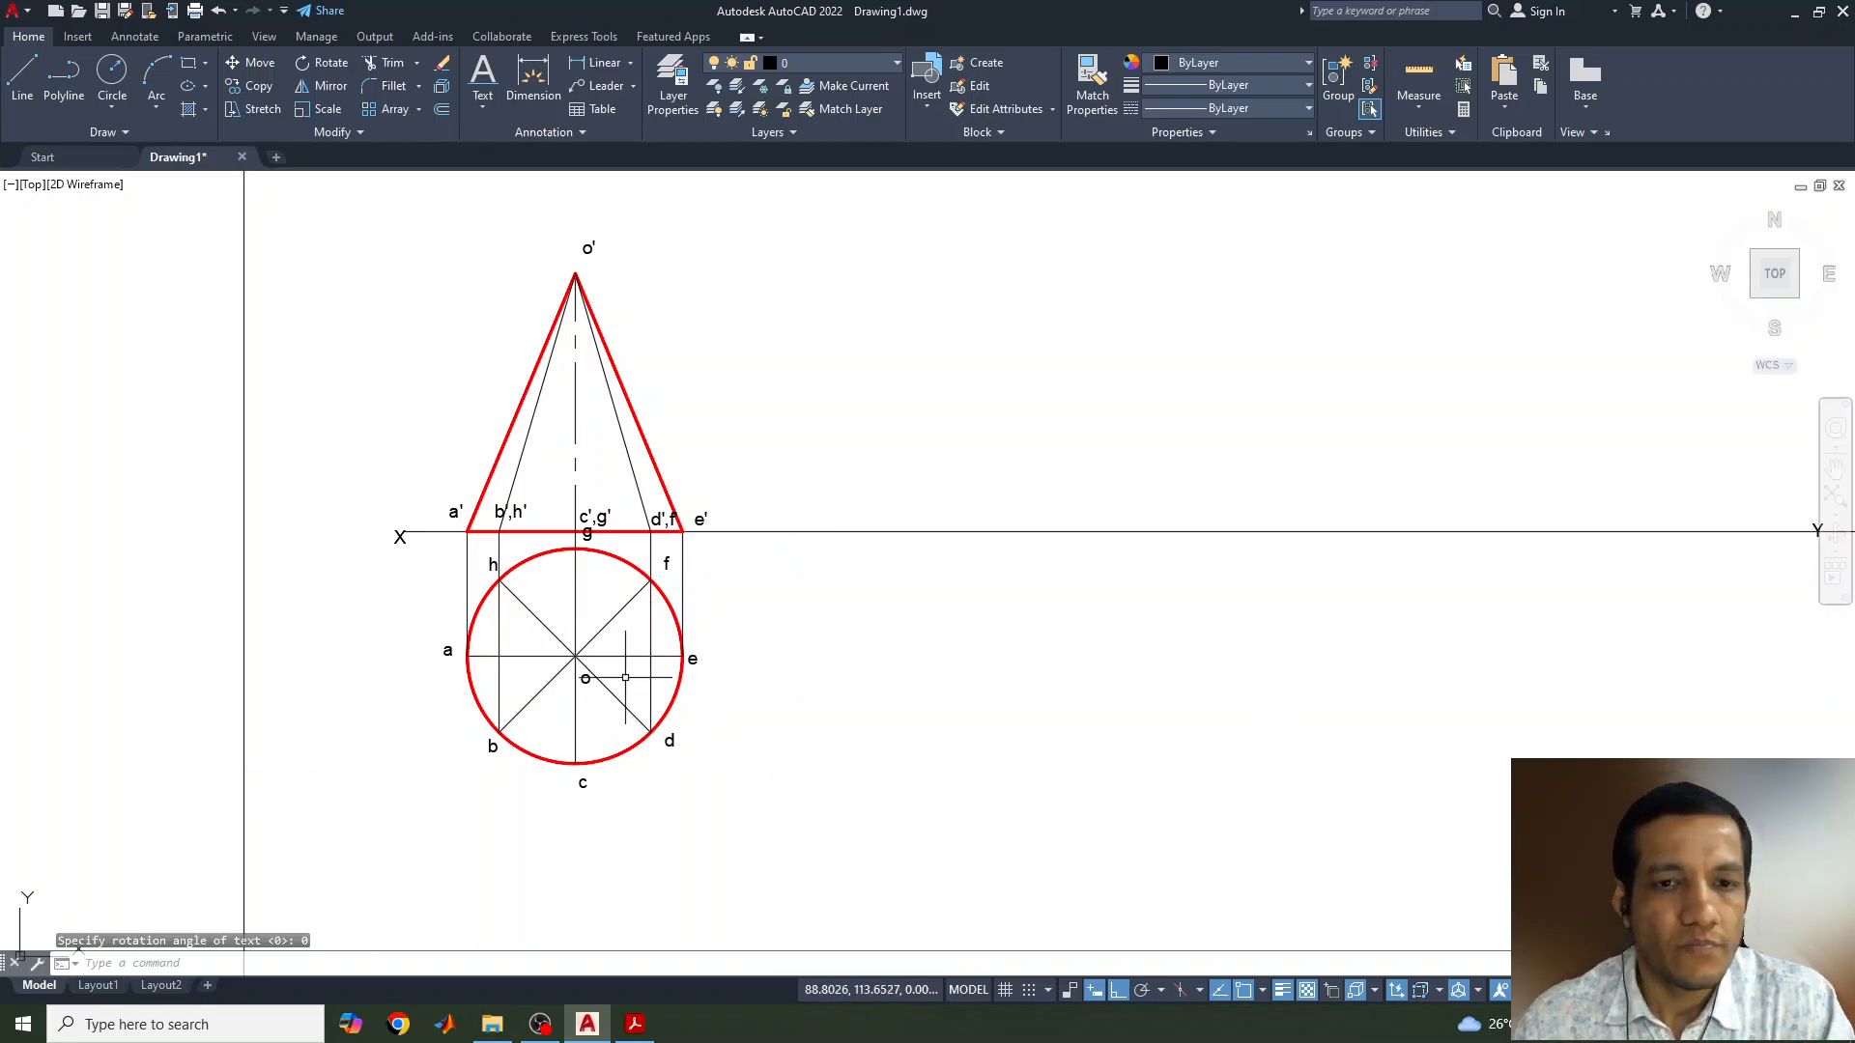
mouse_move(868, 702)
middle_down()
mouse_move(803, 699)
mouse_move(796, 734)
middle_up()
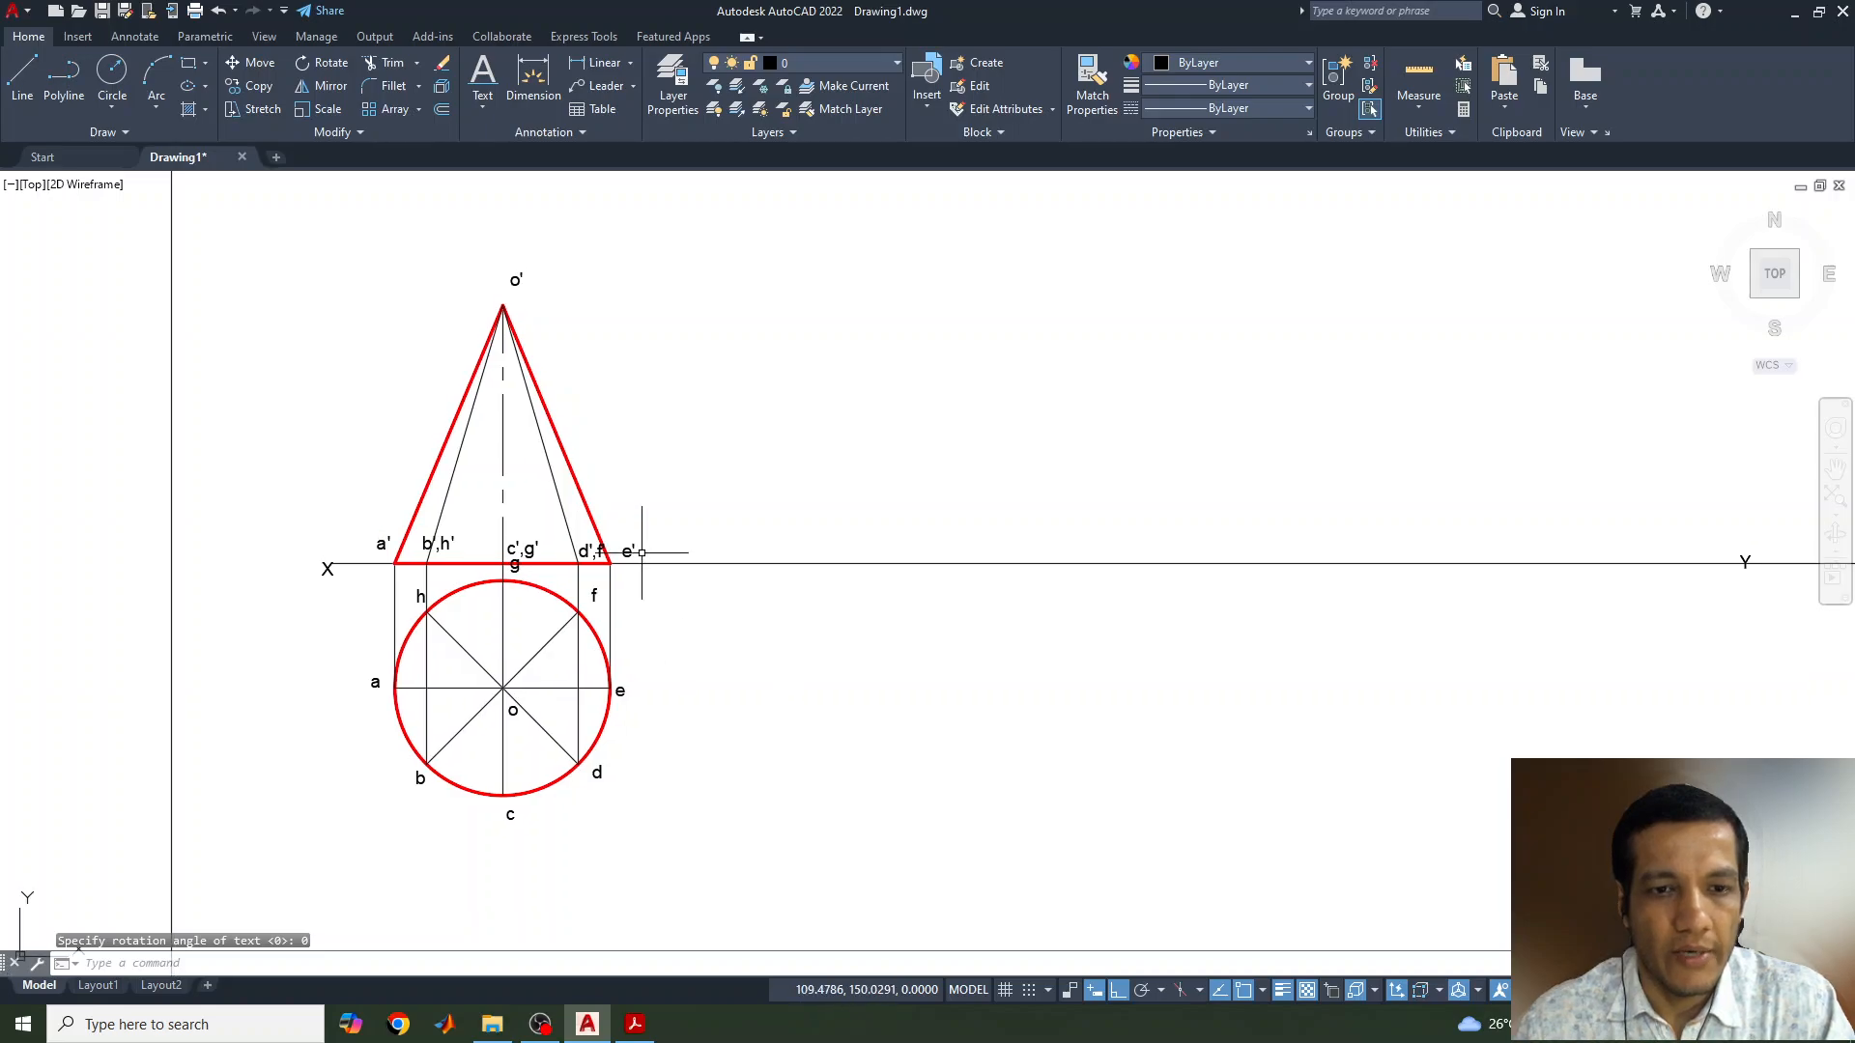
Consult the cone problem in EG PPT.pdf, and draw a horizontal line through the axis midpoint, from about 40 mm left to beyond the cone's right side
click(630, 1026)
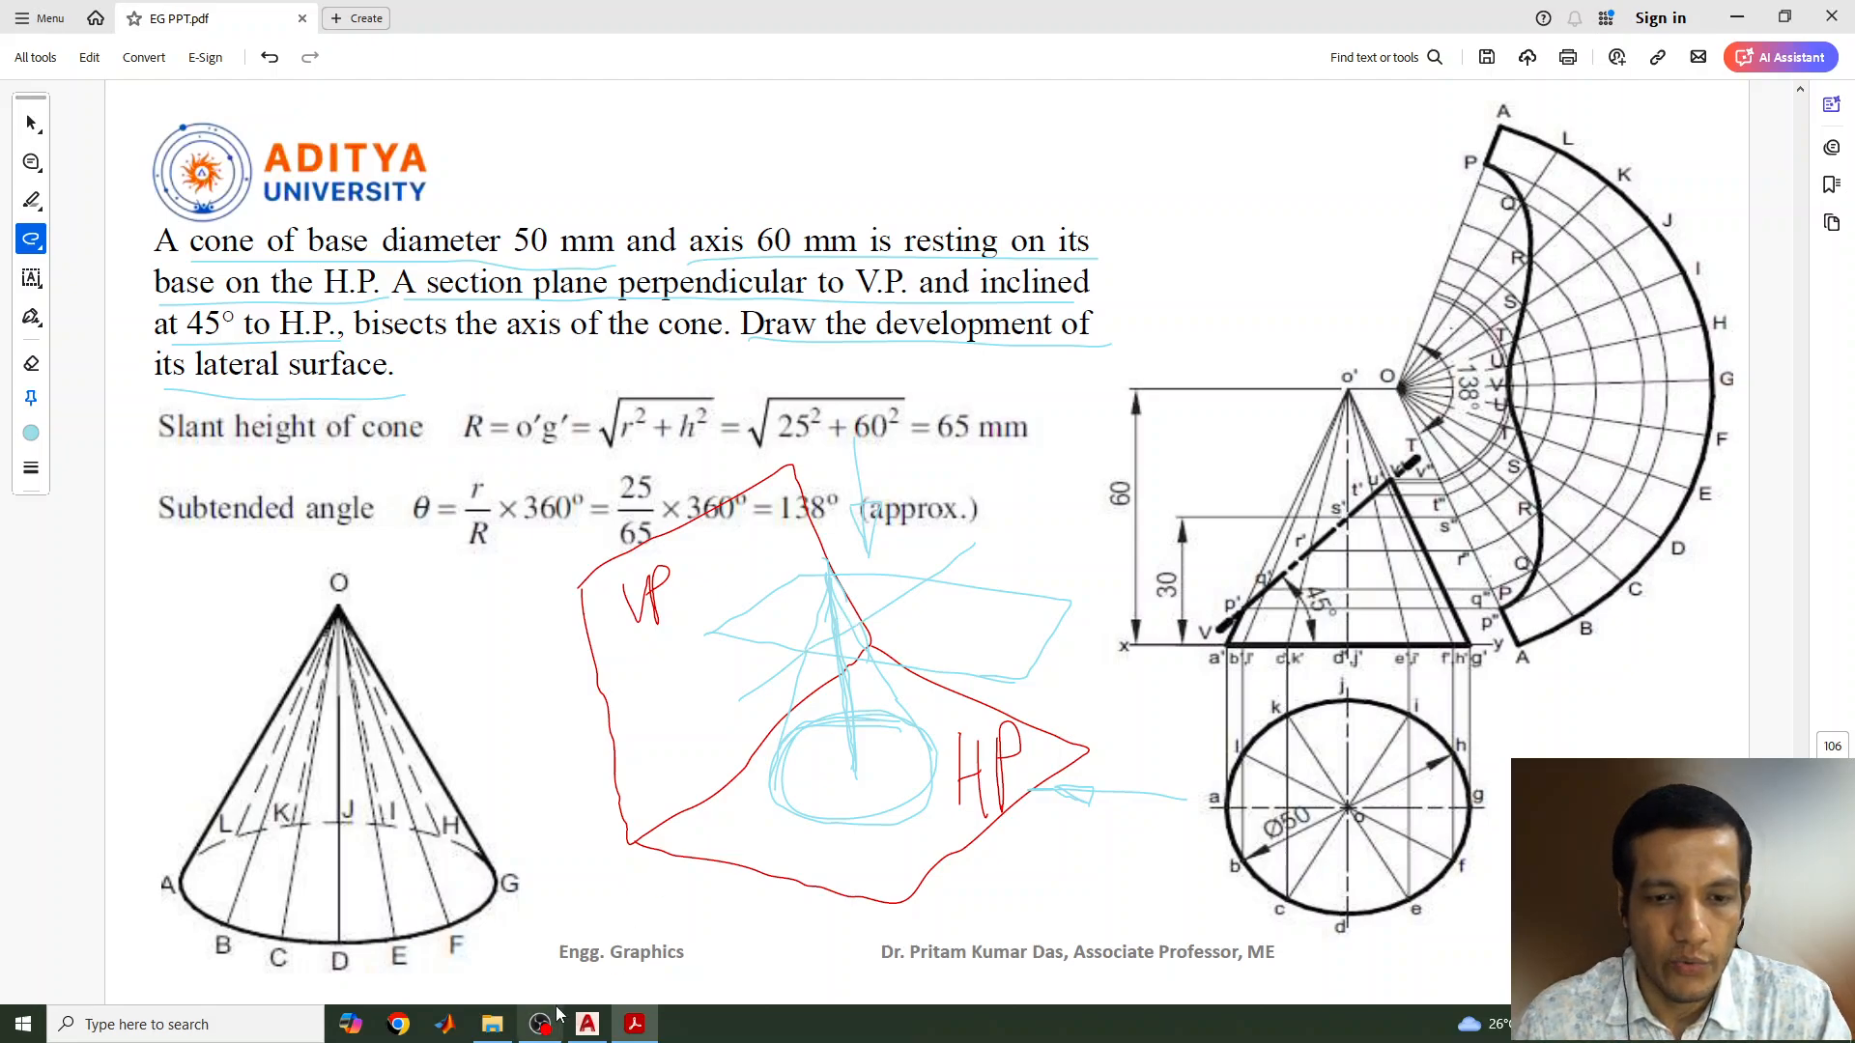
click(587, 1024)
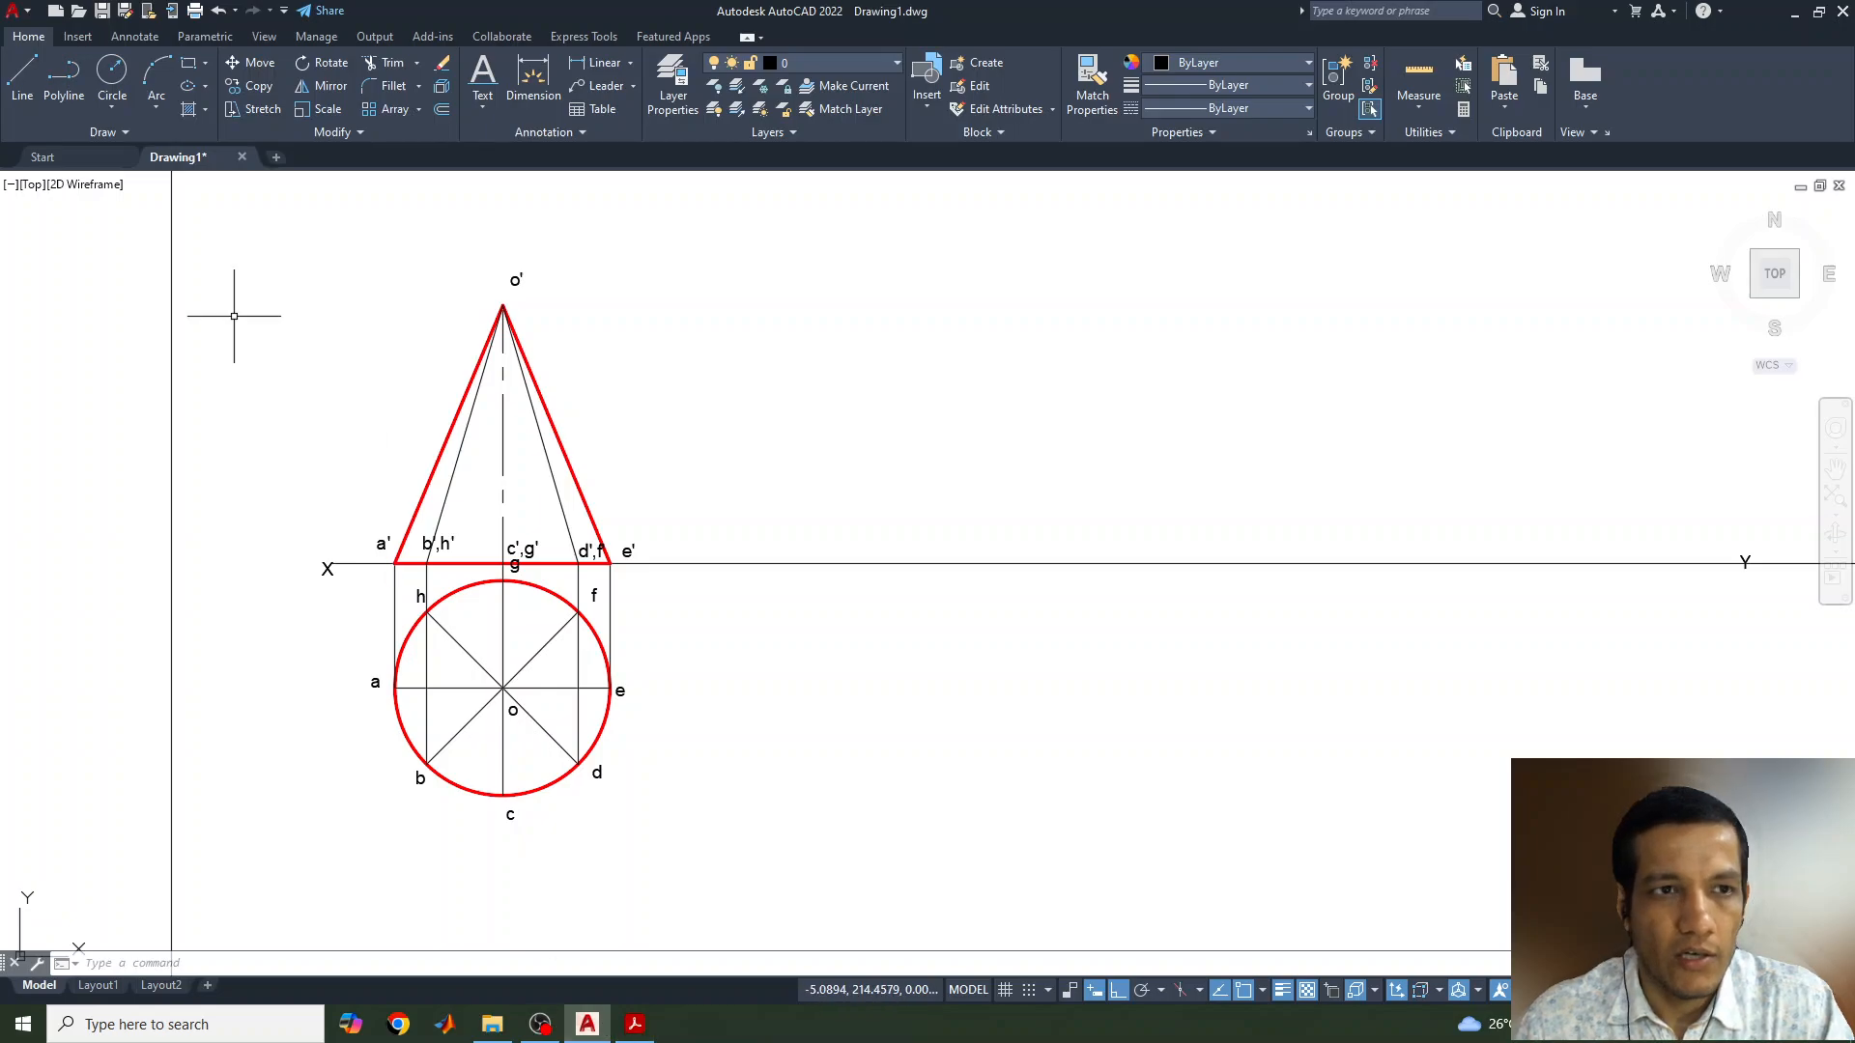
click(23, 77)
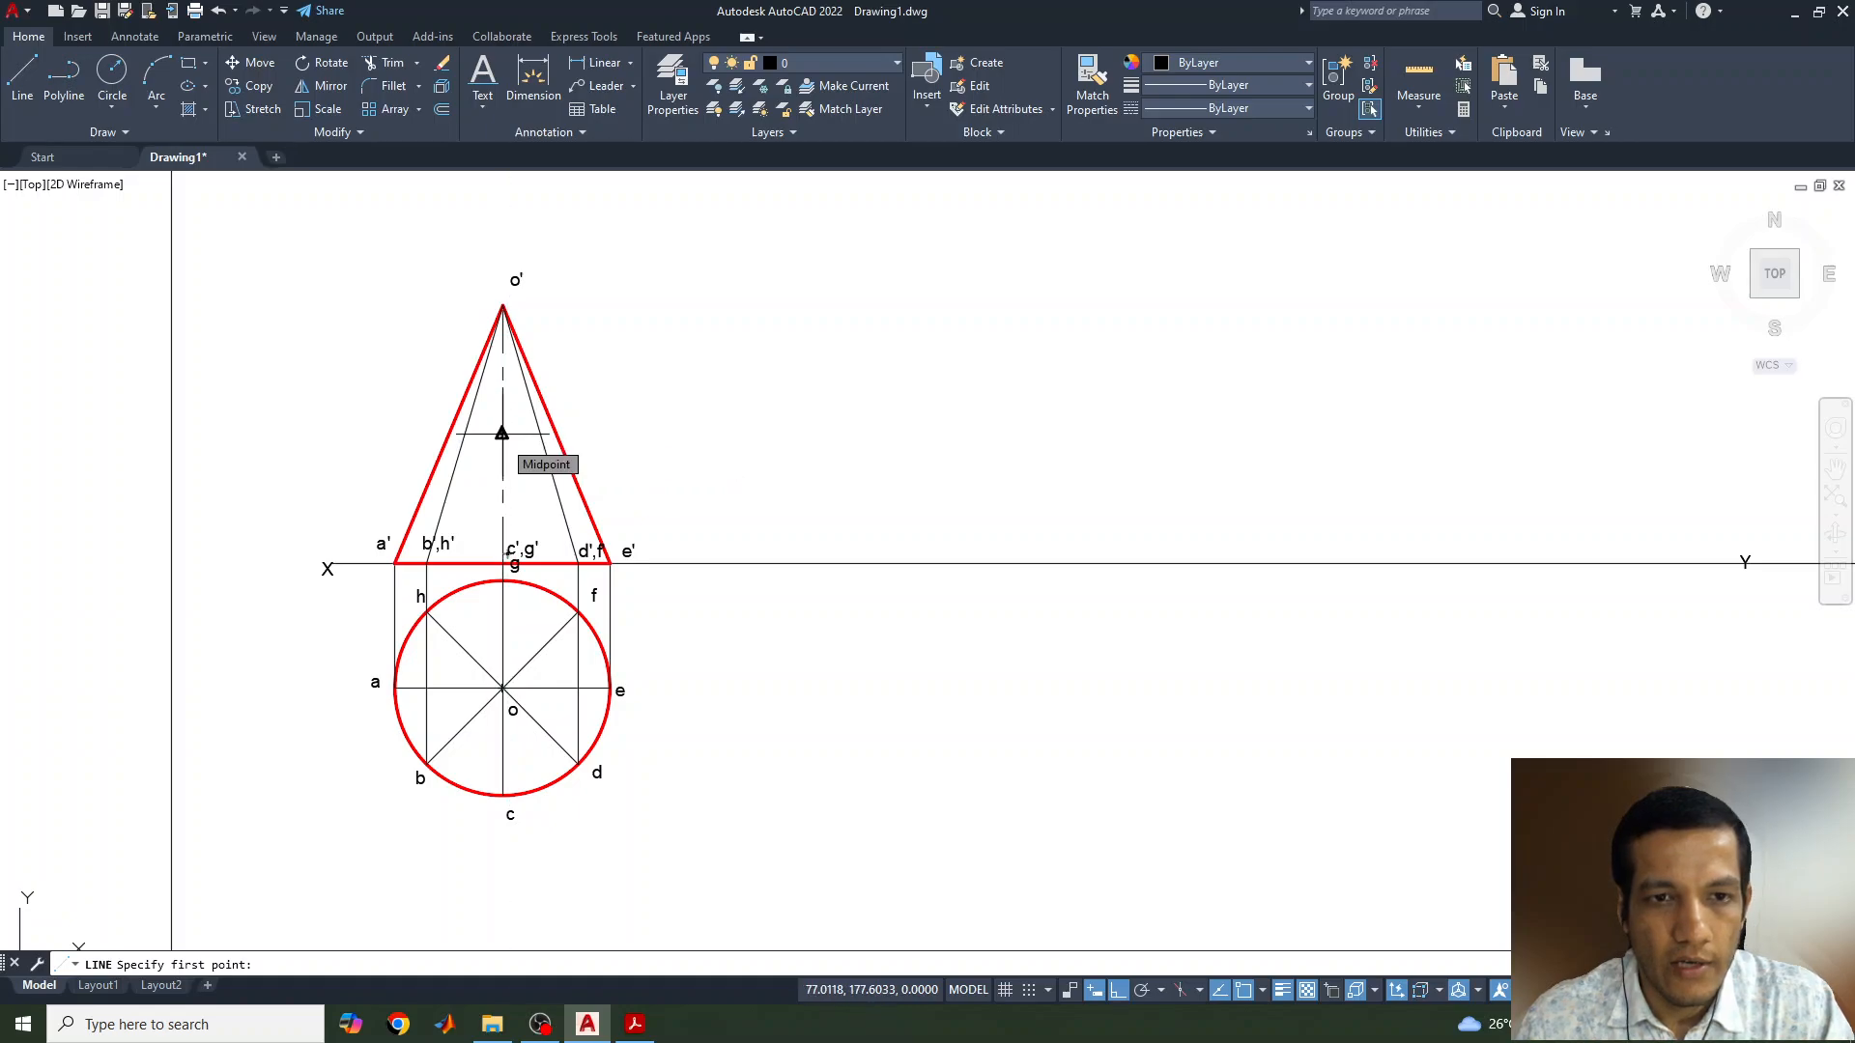
click(502, 434)
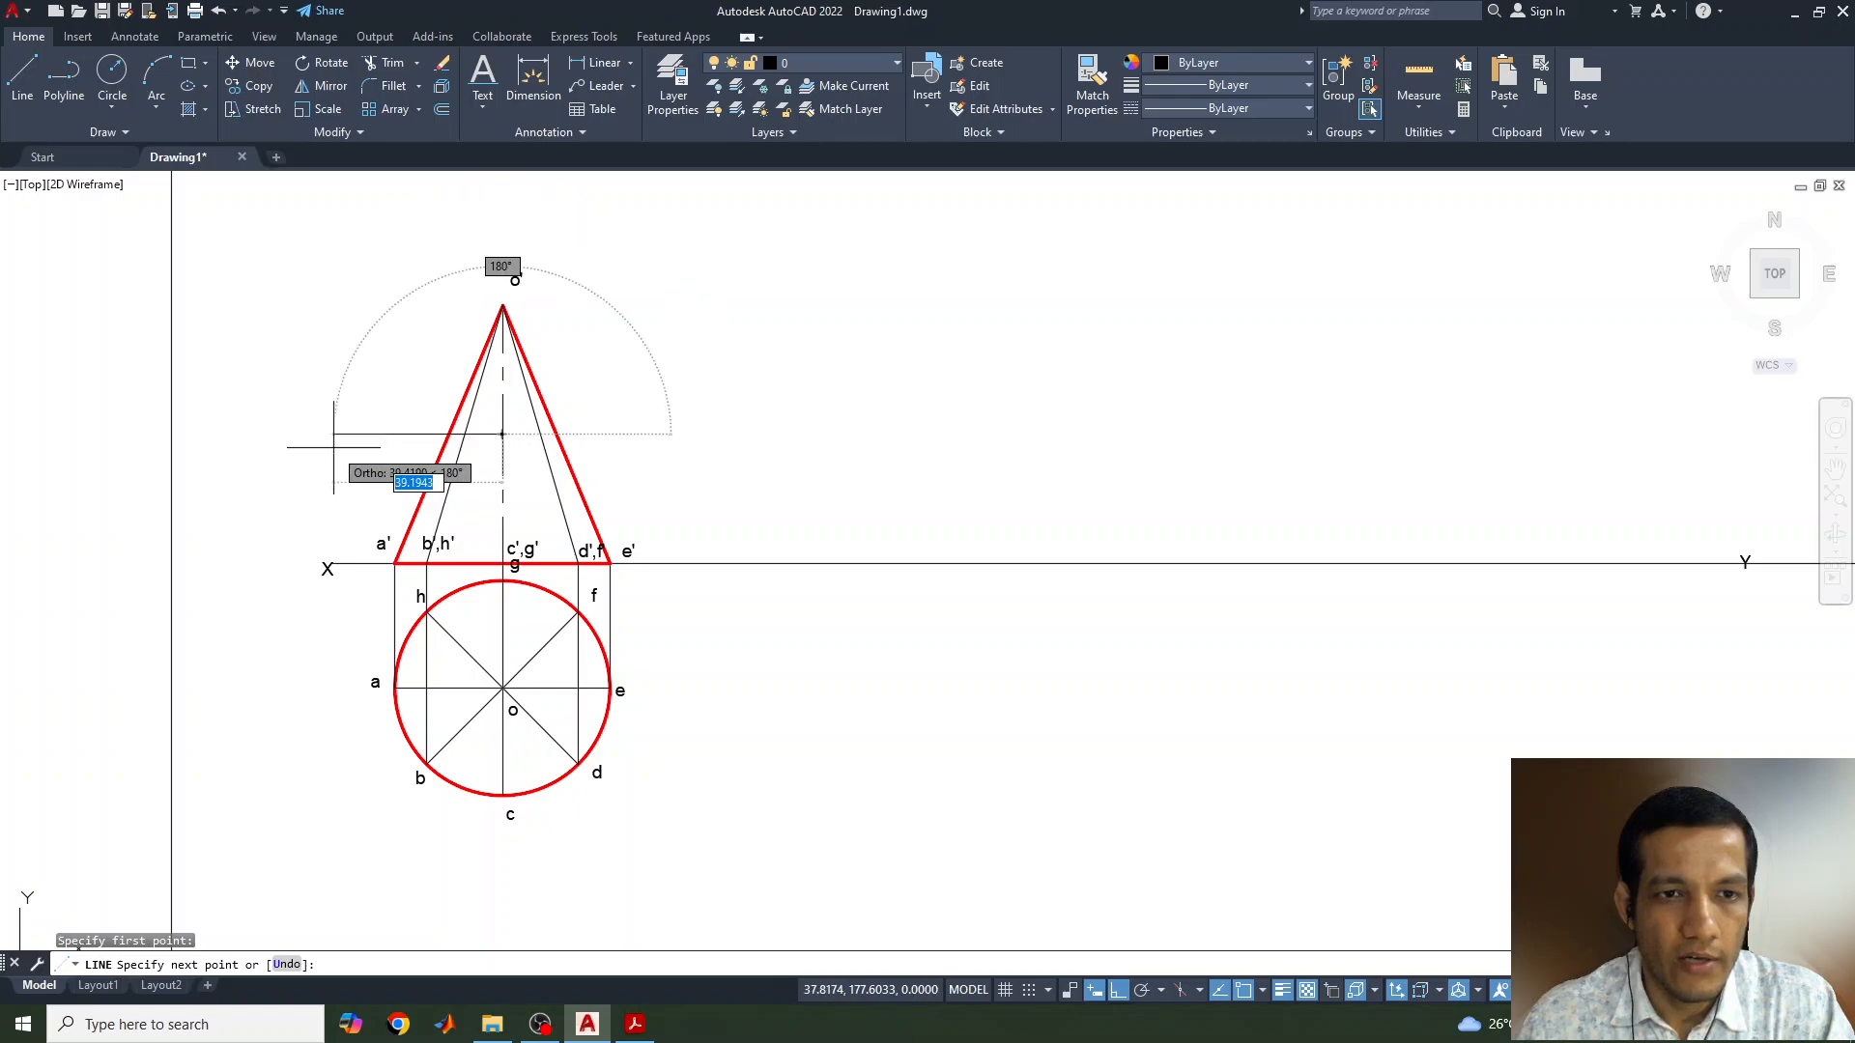
key(Escape)
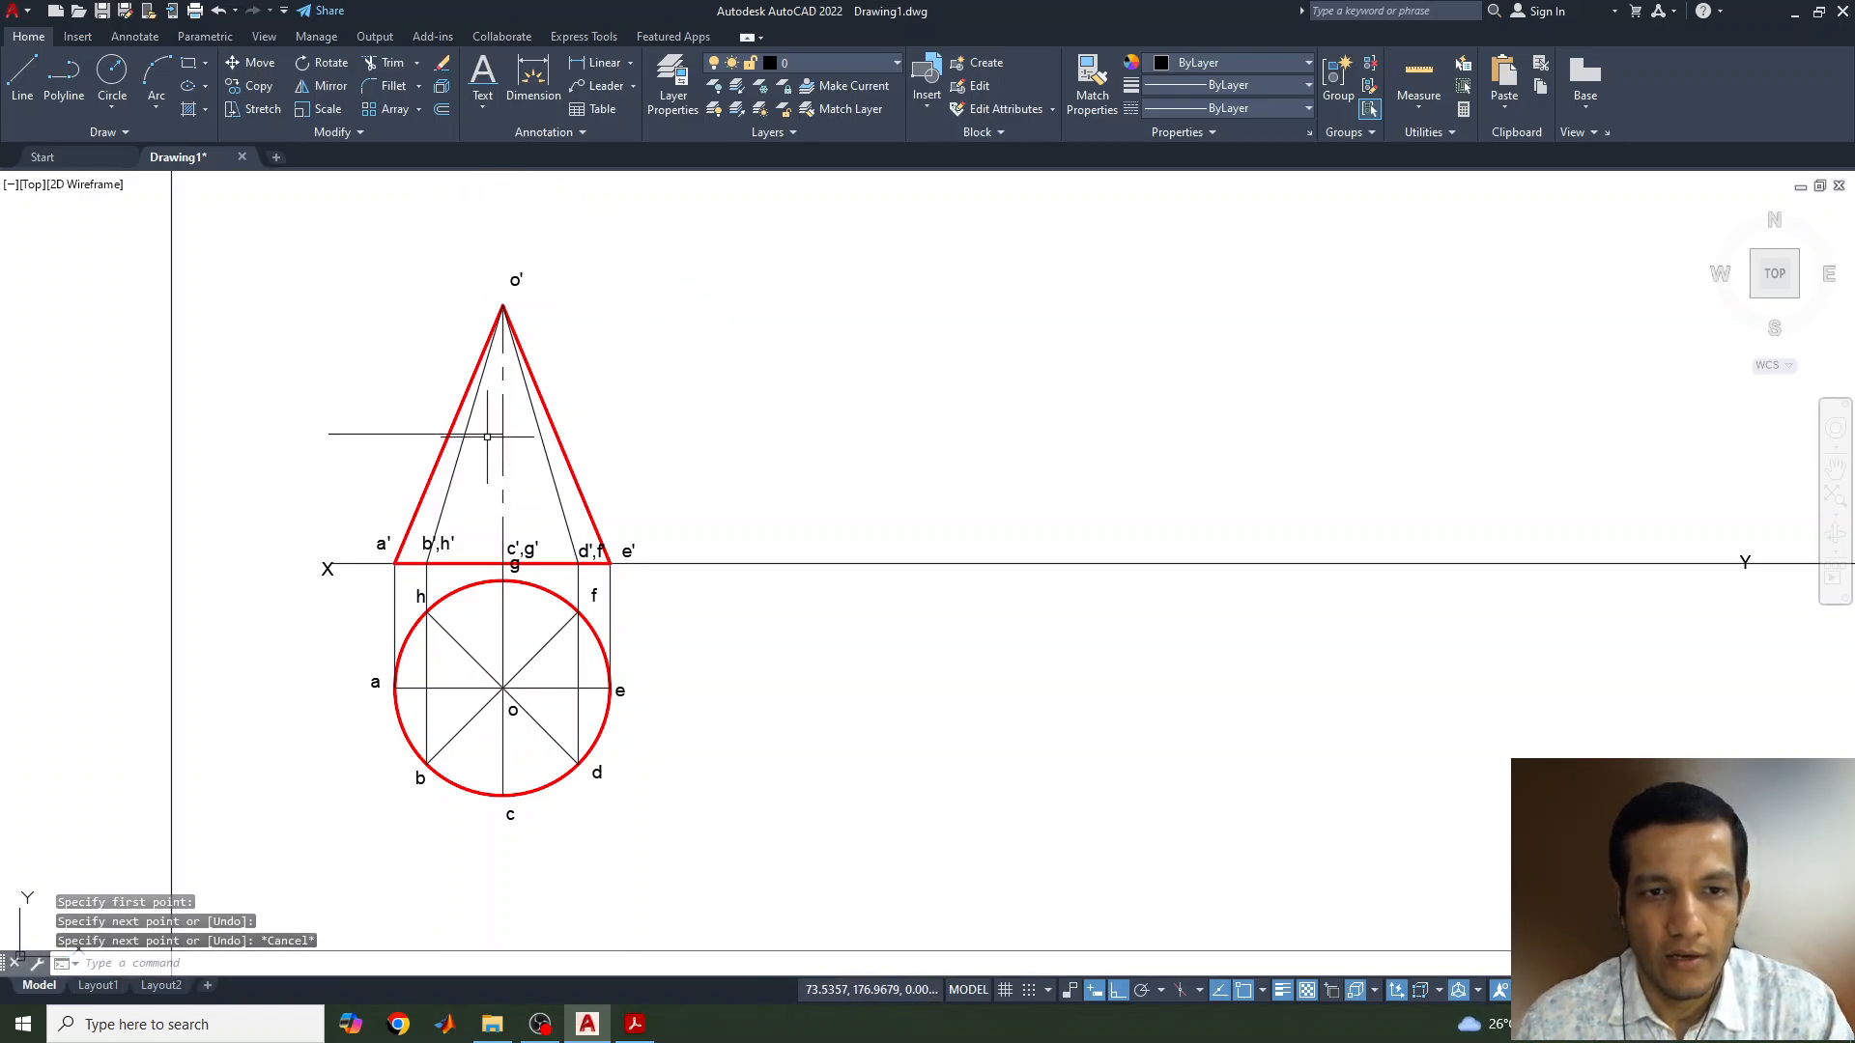
click(500, 434)
click(503, 434)
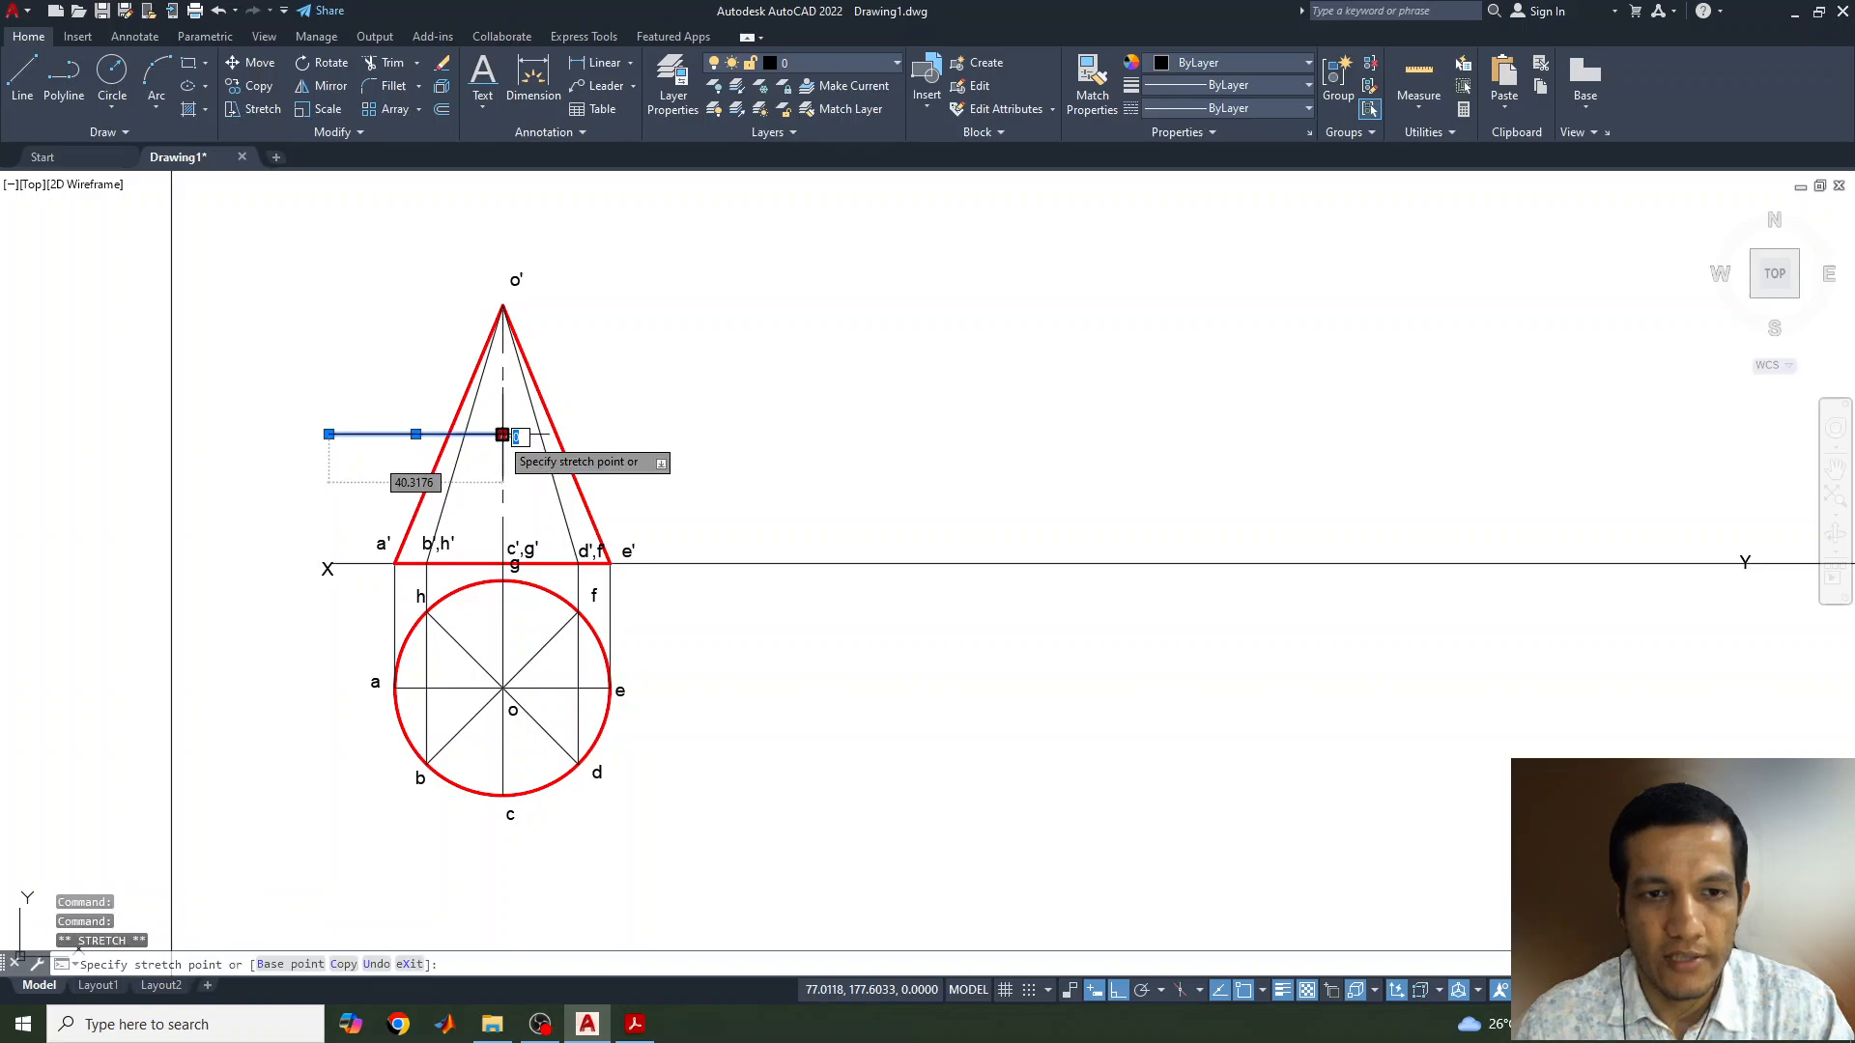
key(Escape)
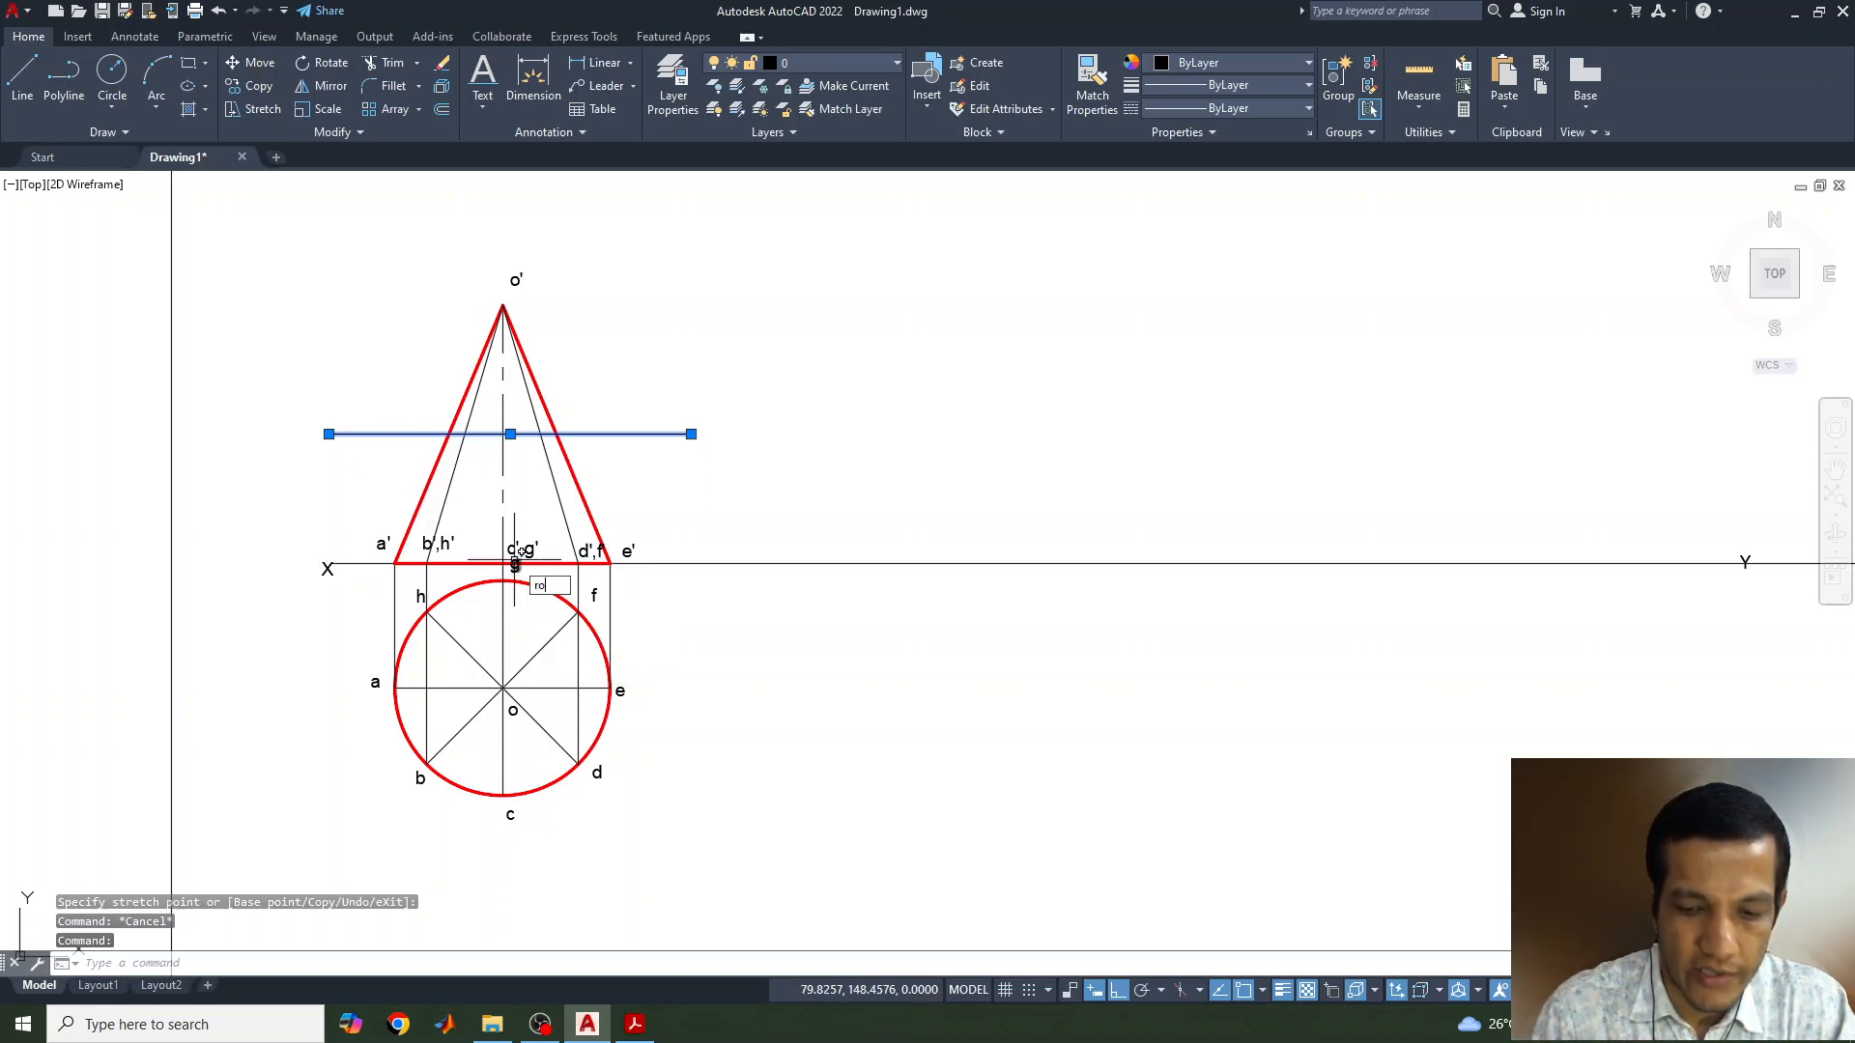
Rotate the horizontal line 45° counter-clockwise about the midpoint of the cone's axis to form the section plane line
text(ro)
key(Return)
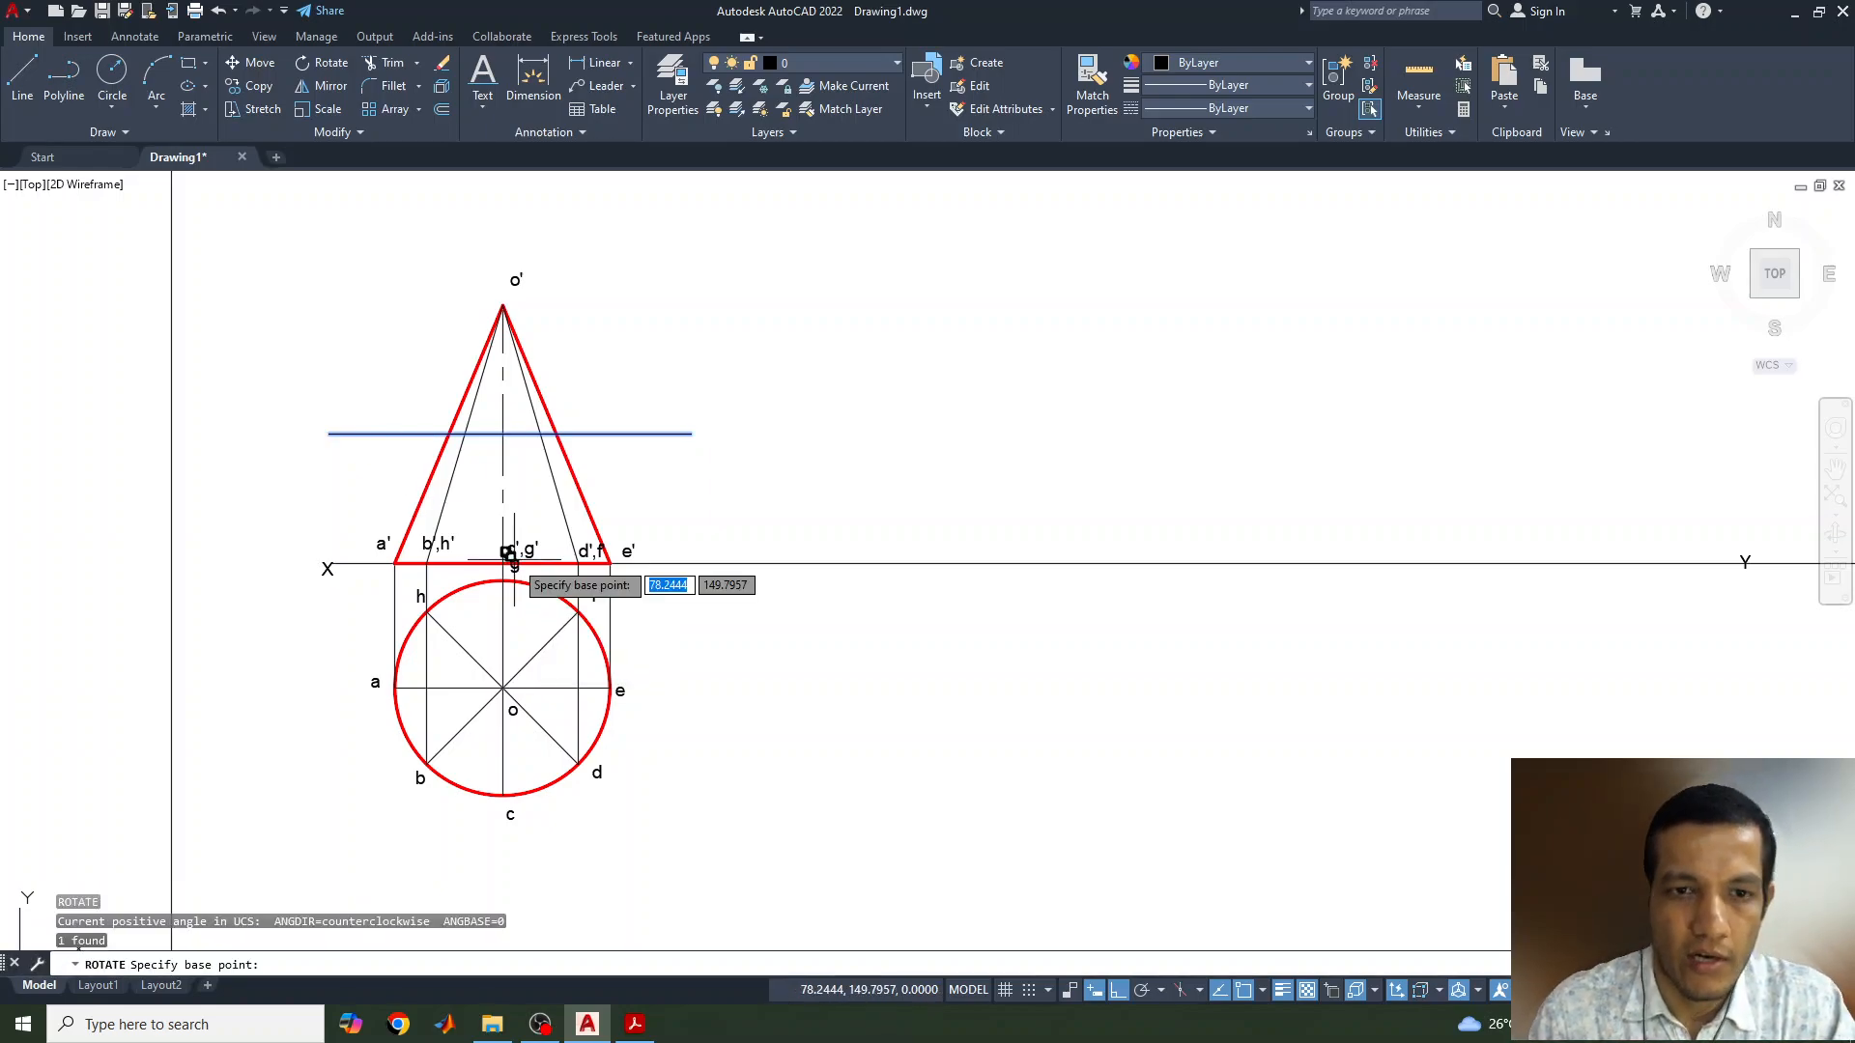
click(499, 436)
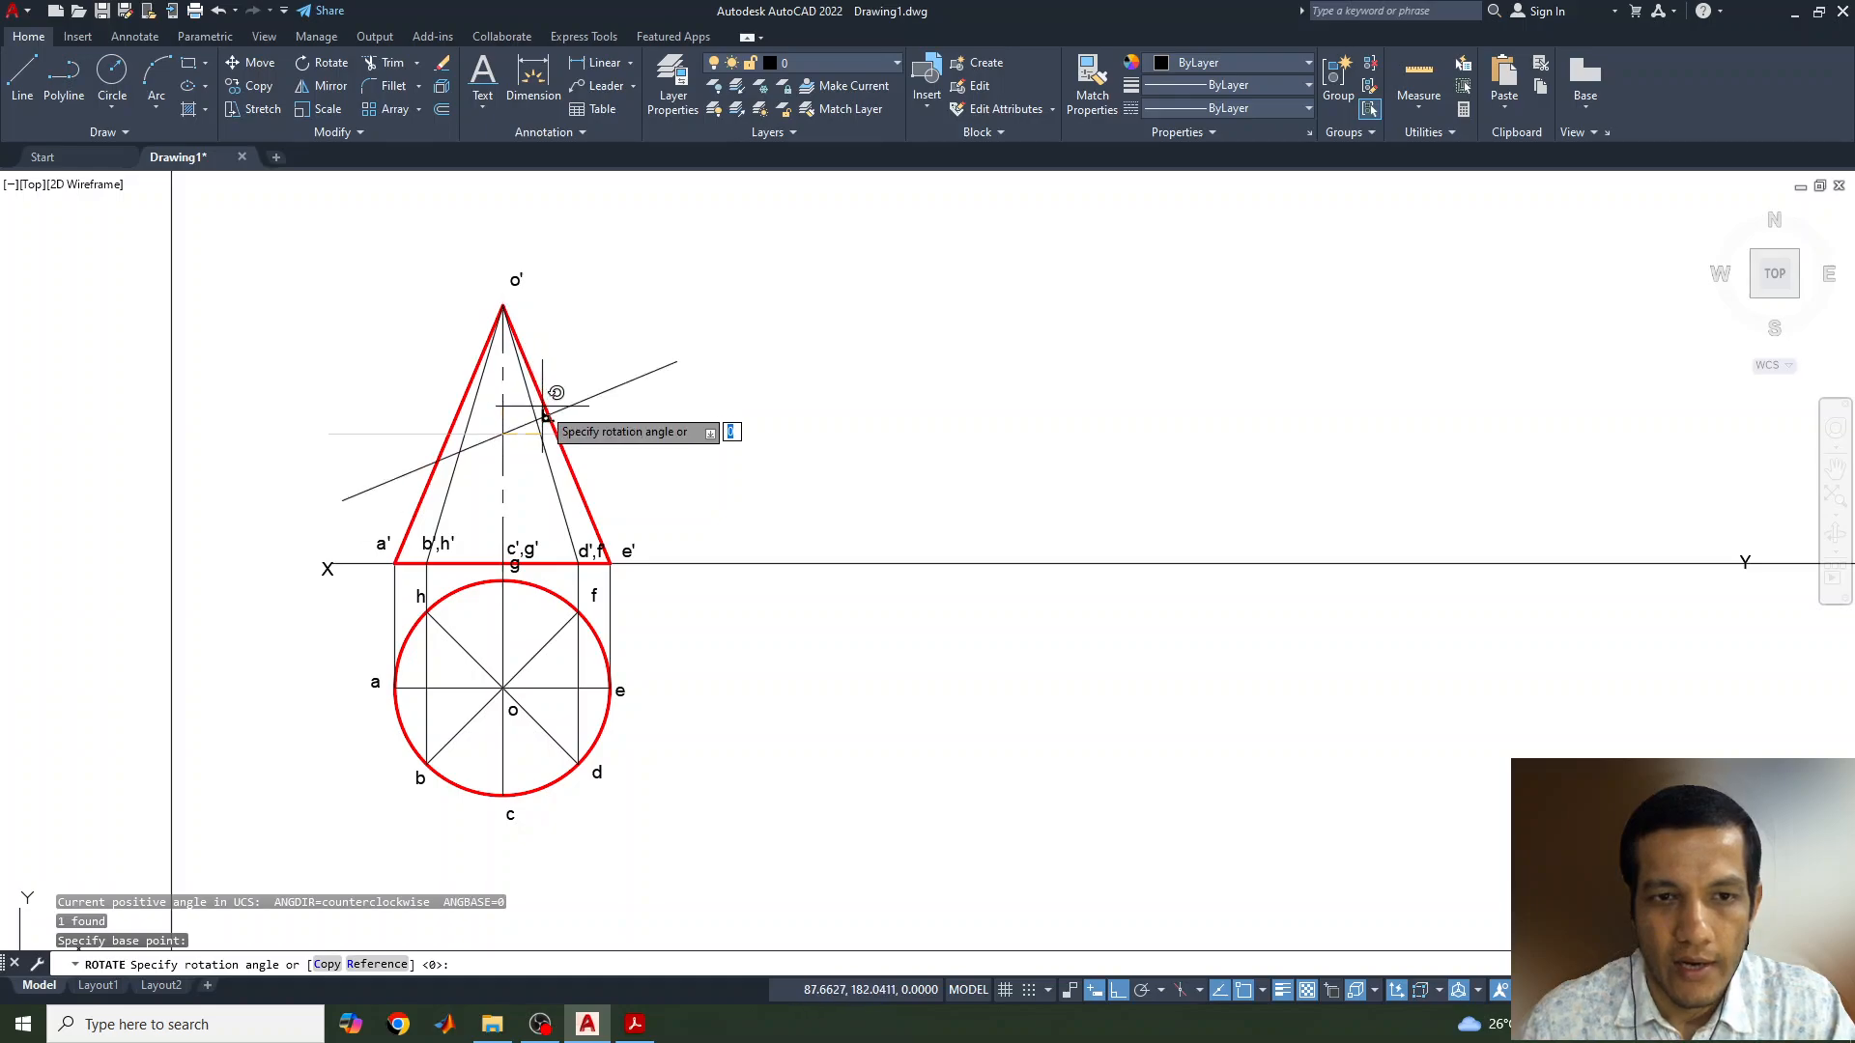
text(45)
key(Return)
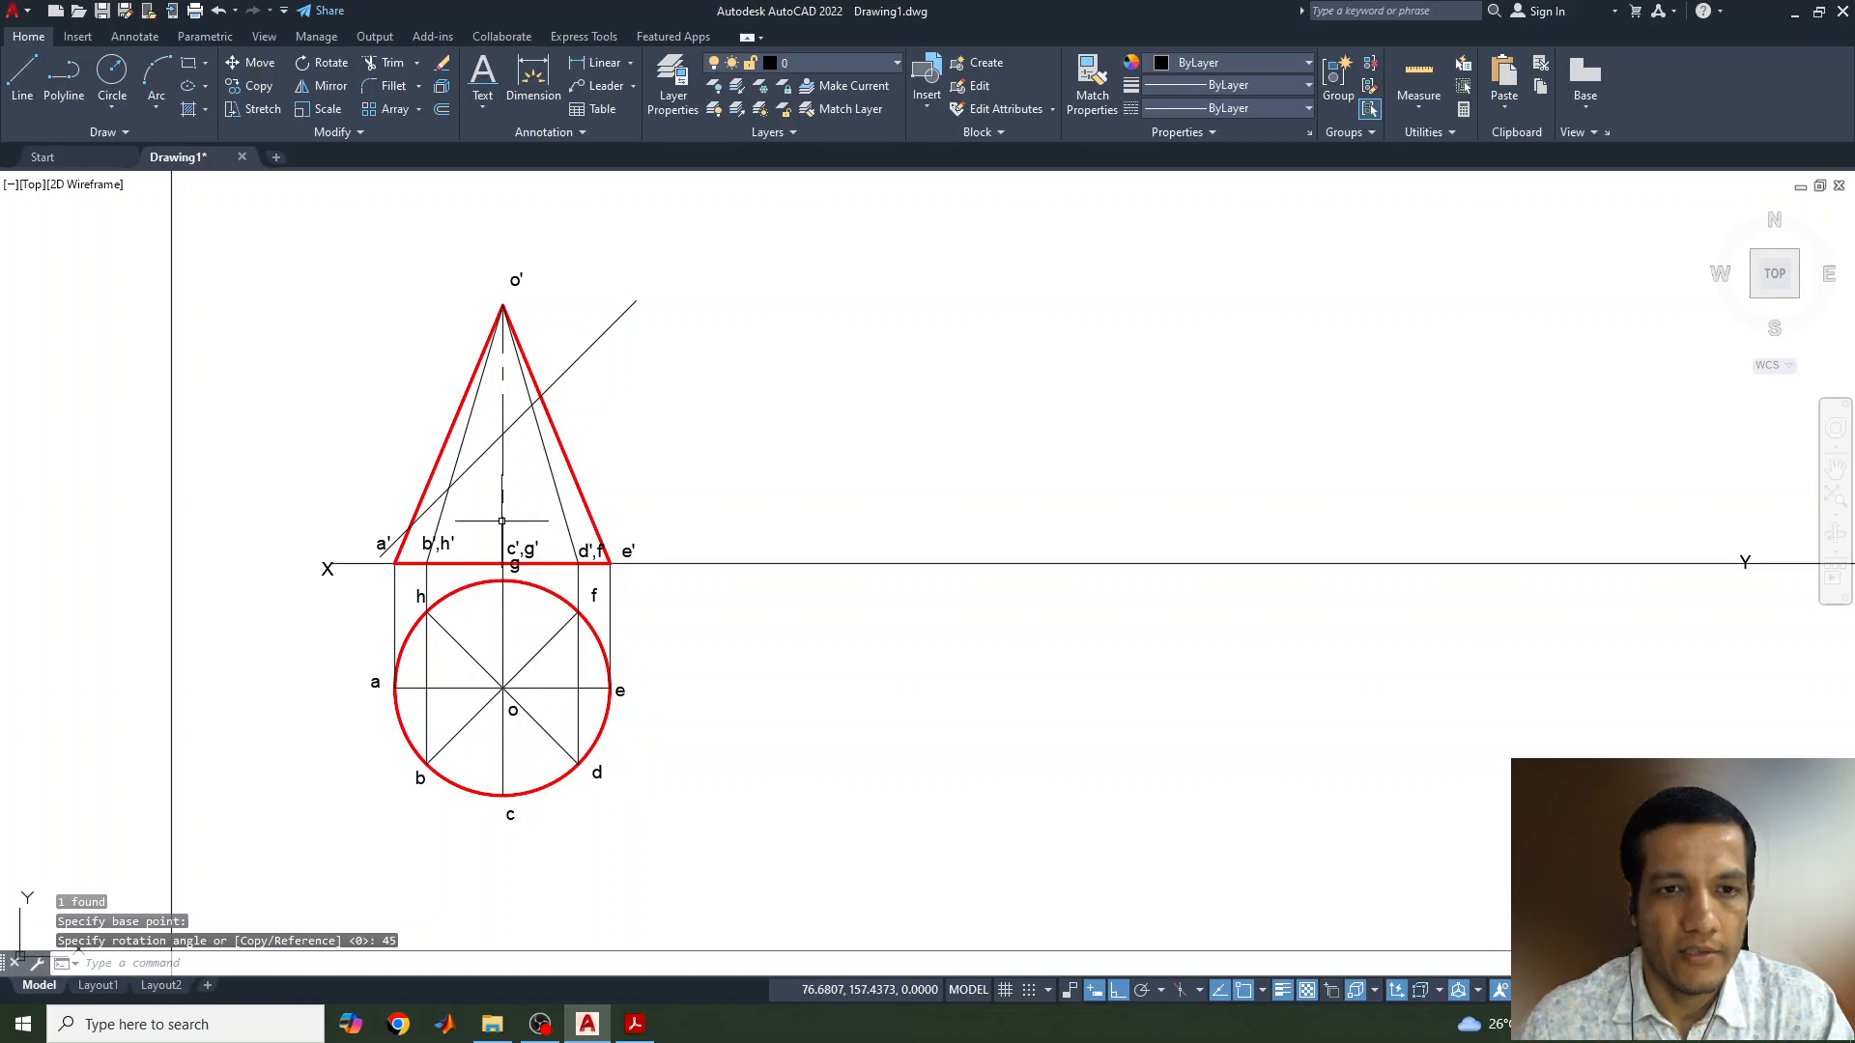
Stretch the inclined section line's lower end to the XY reference line with Ortho off, keeping its 45° direction, and clear the selection
scroll(394, 563, up, 4)
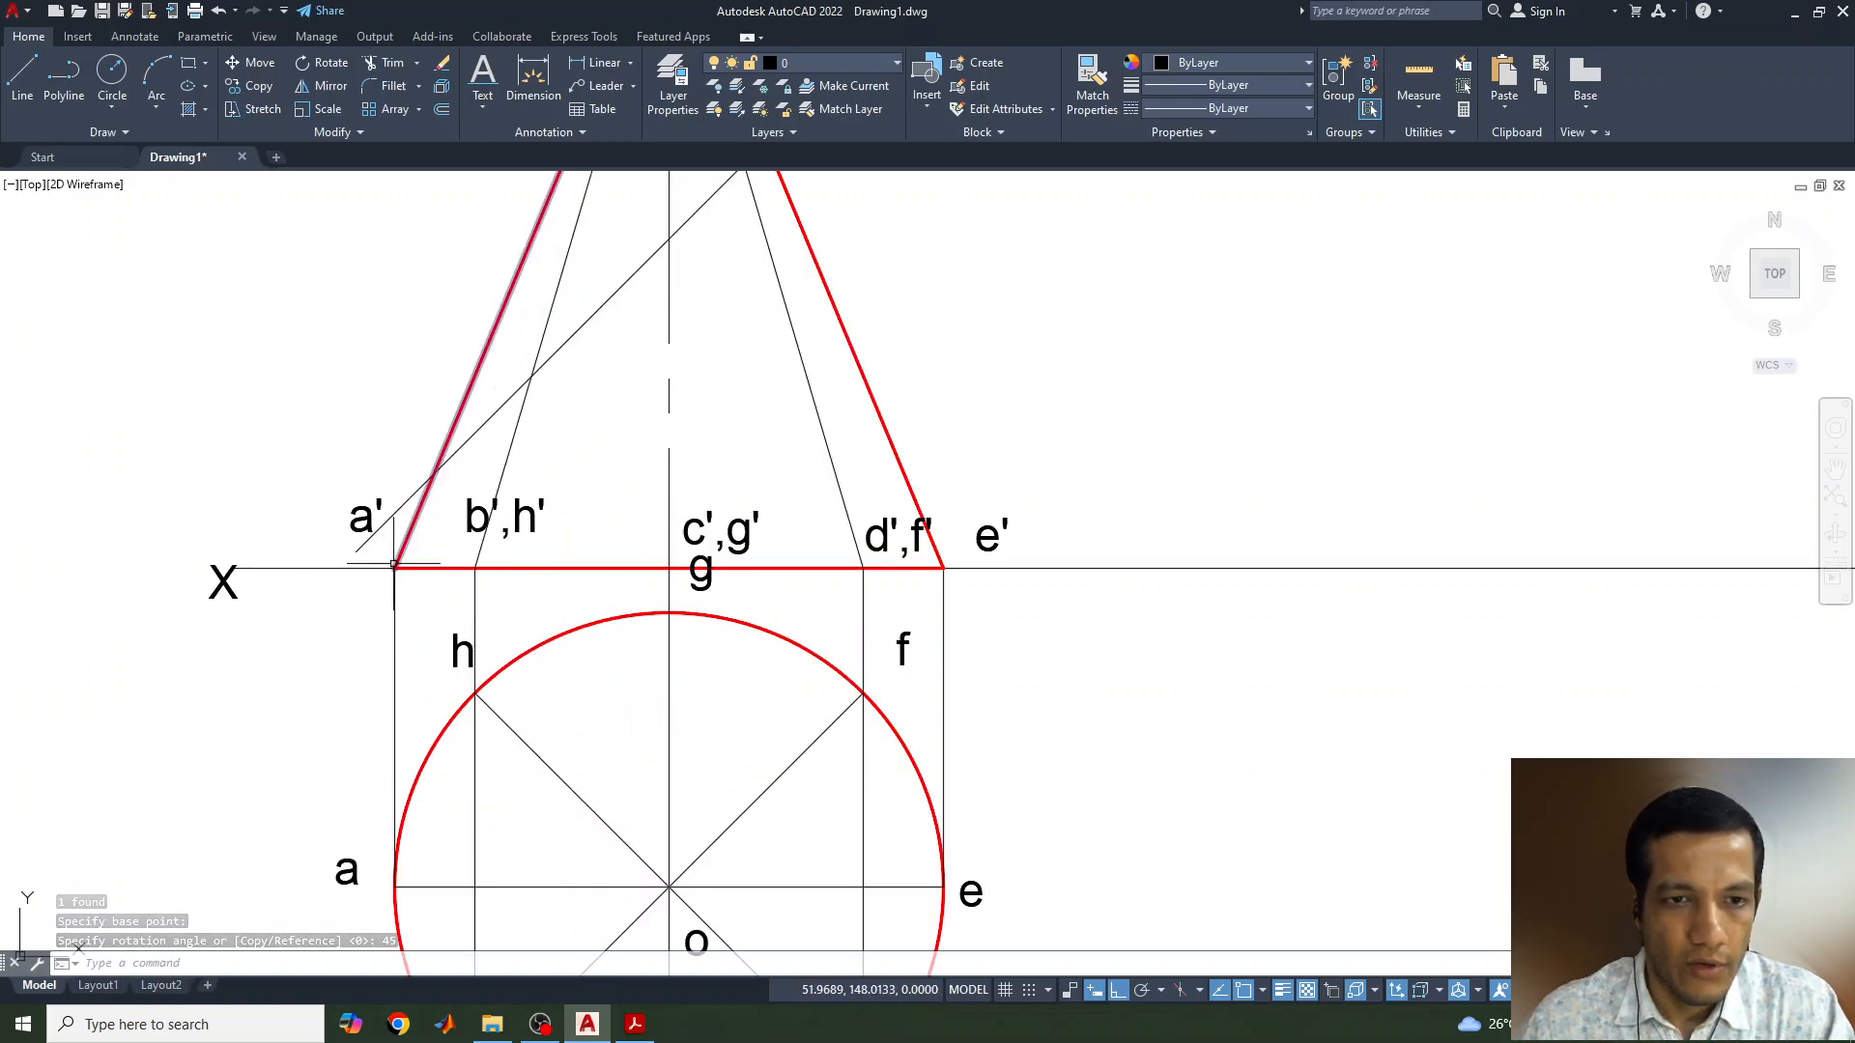
click(382, 526)
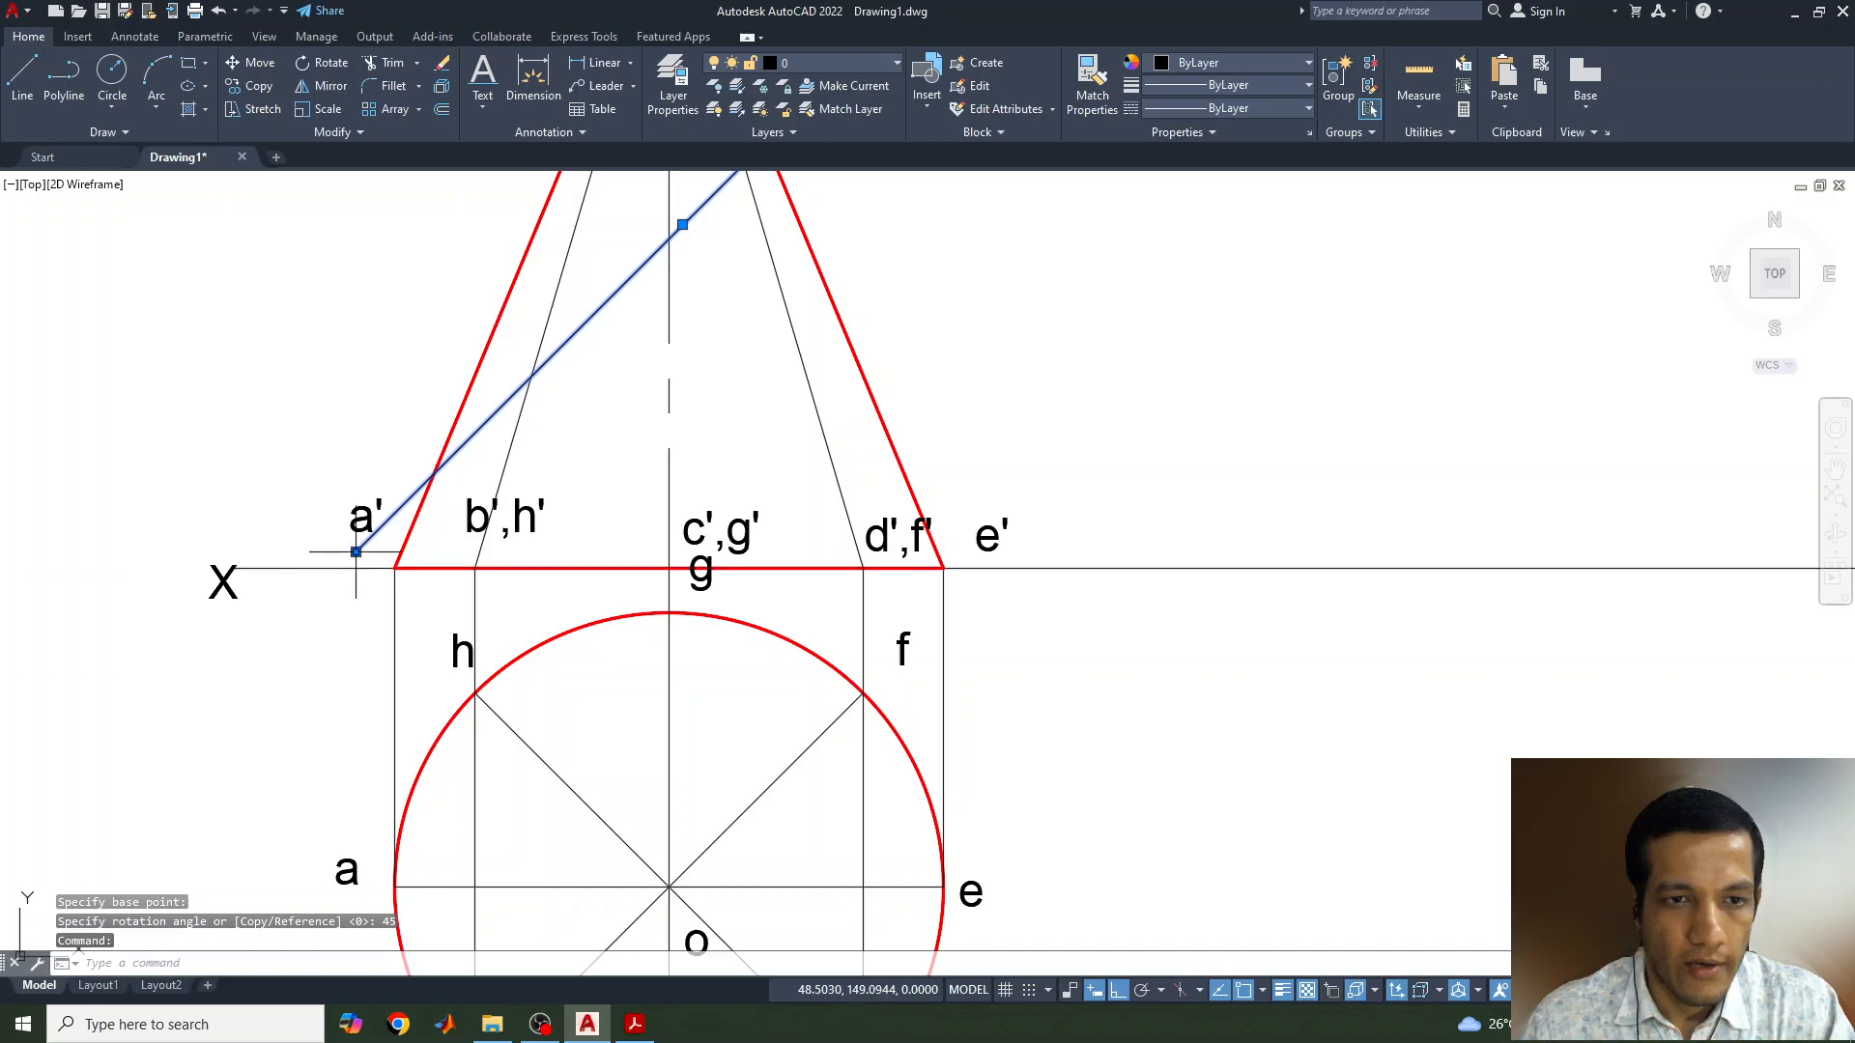
click(356, 552)
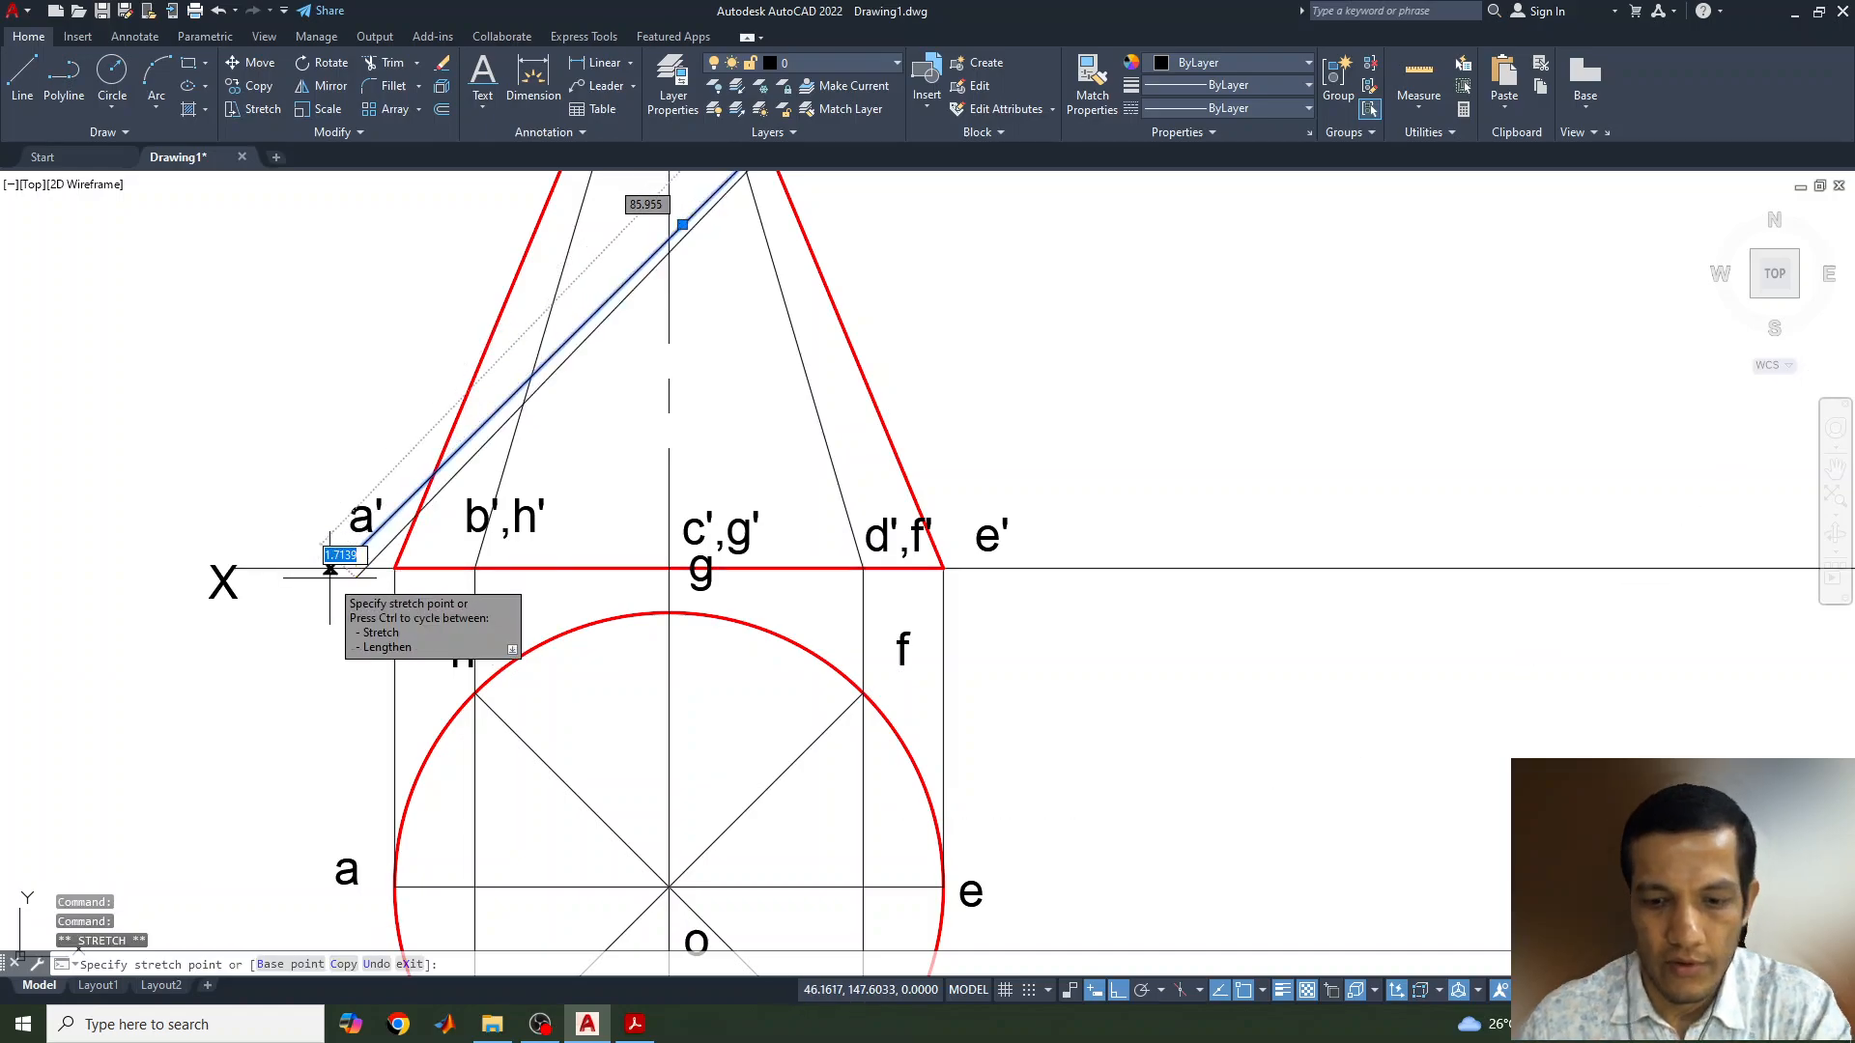
key(F8)
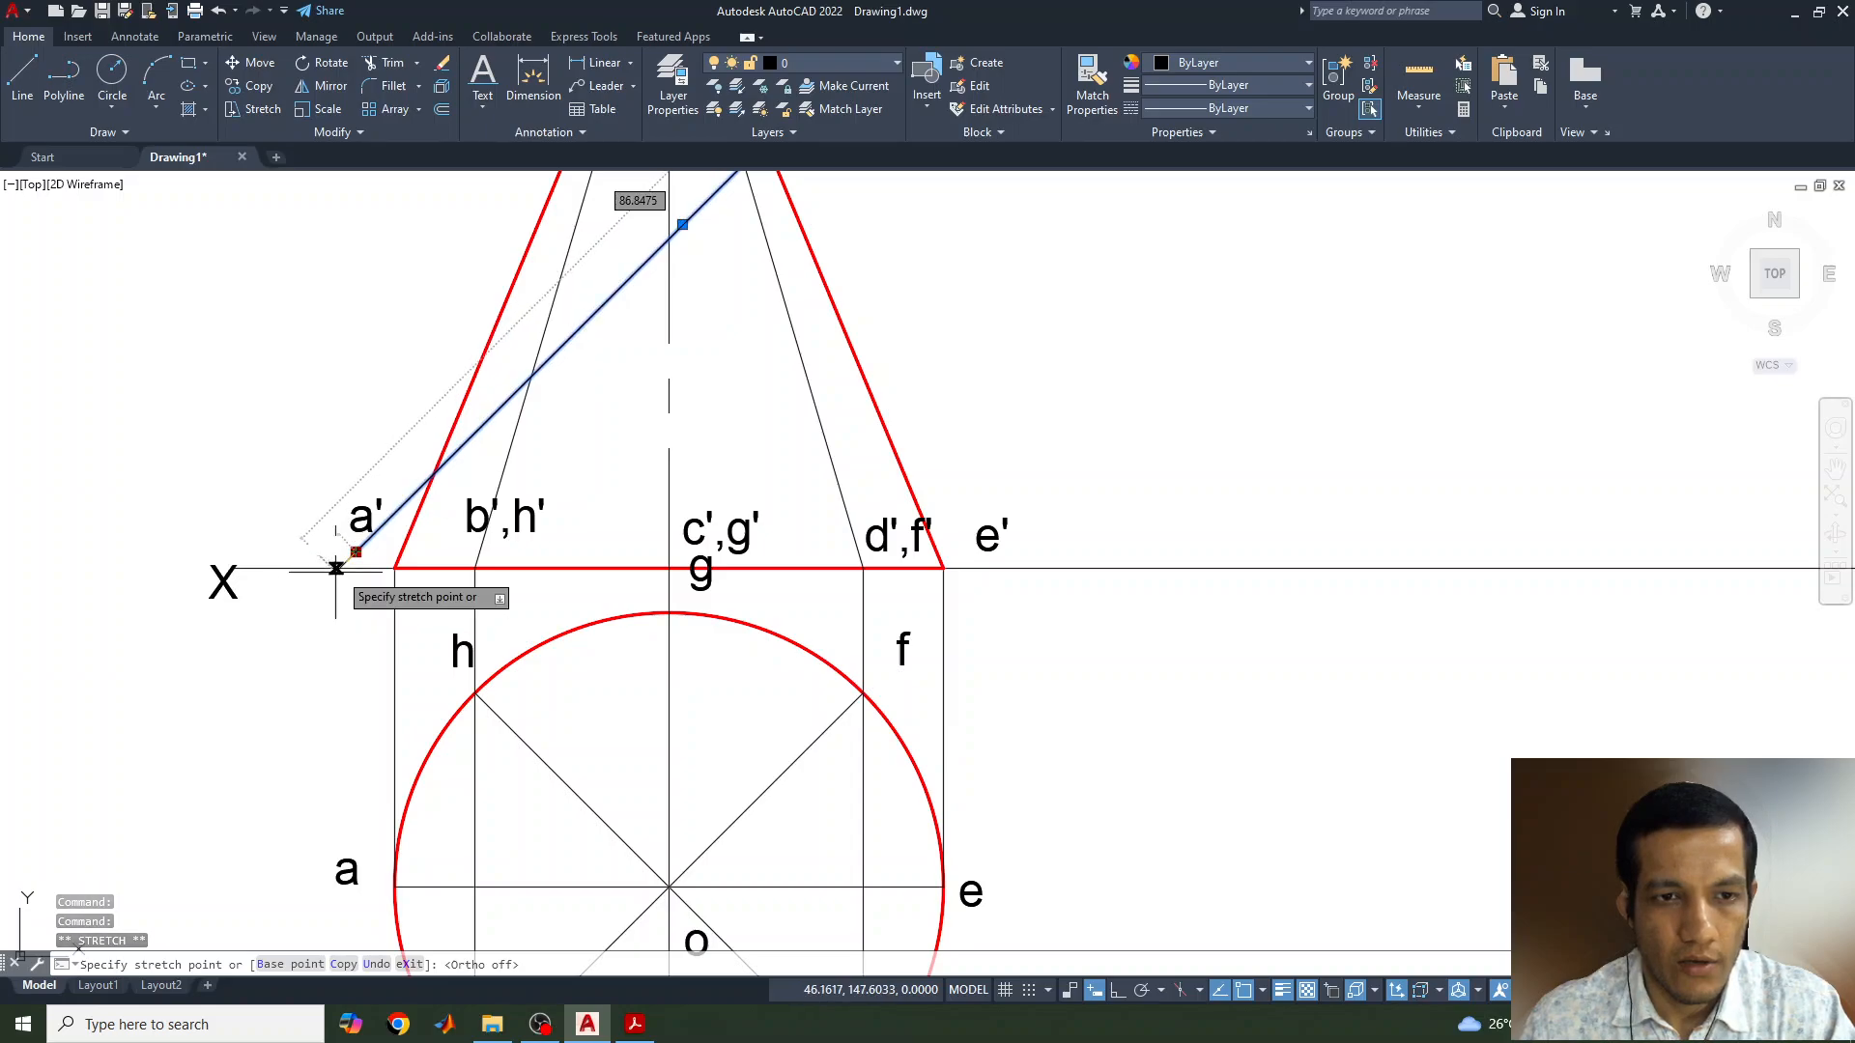
click(339, 568)
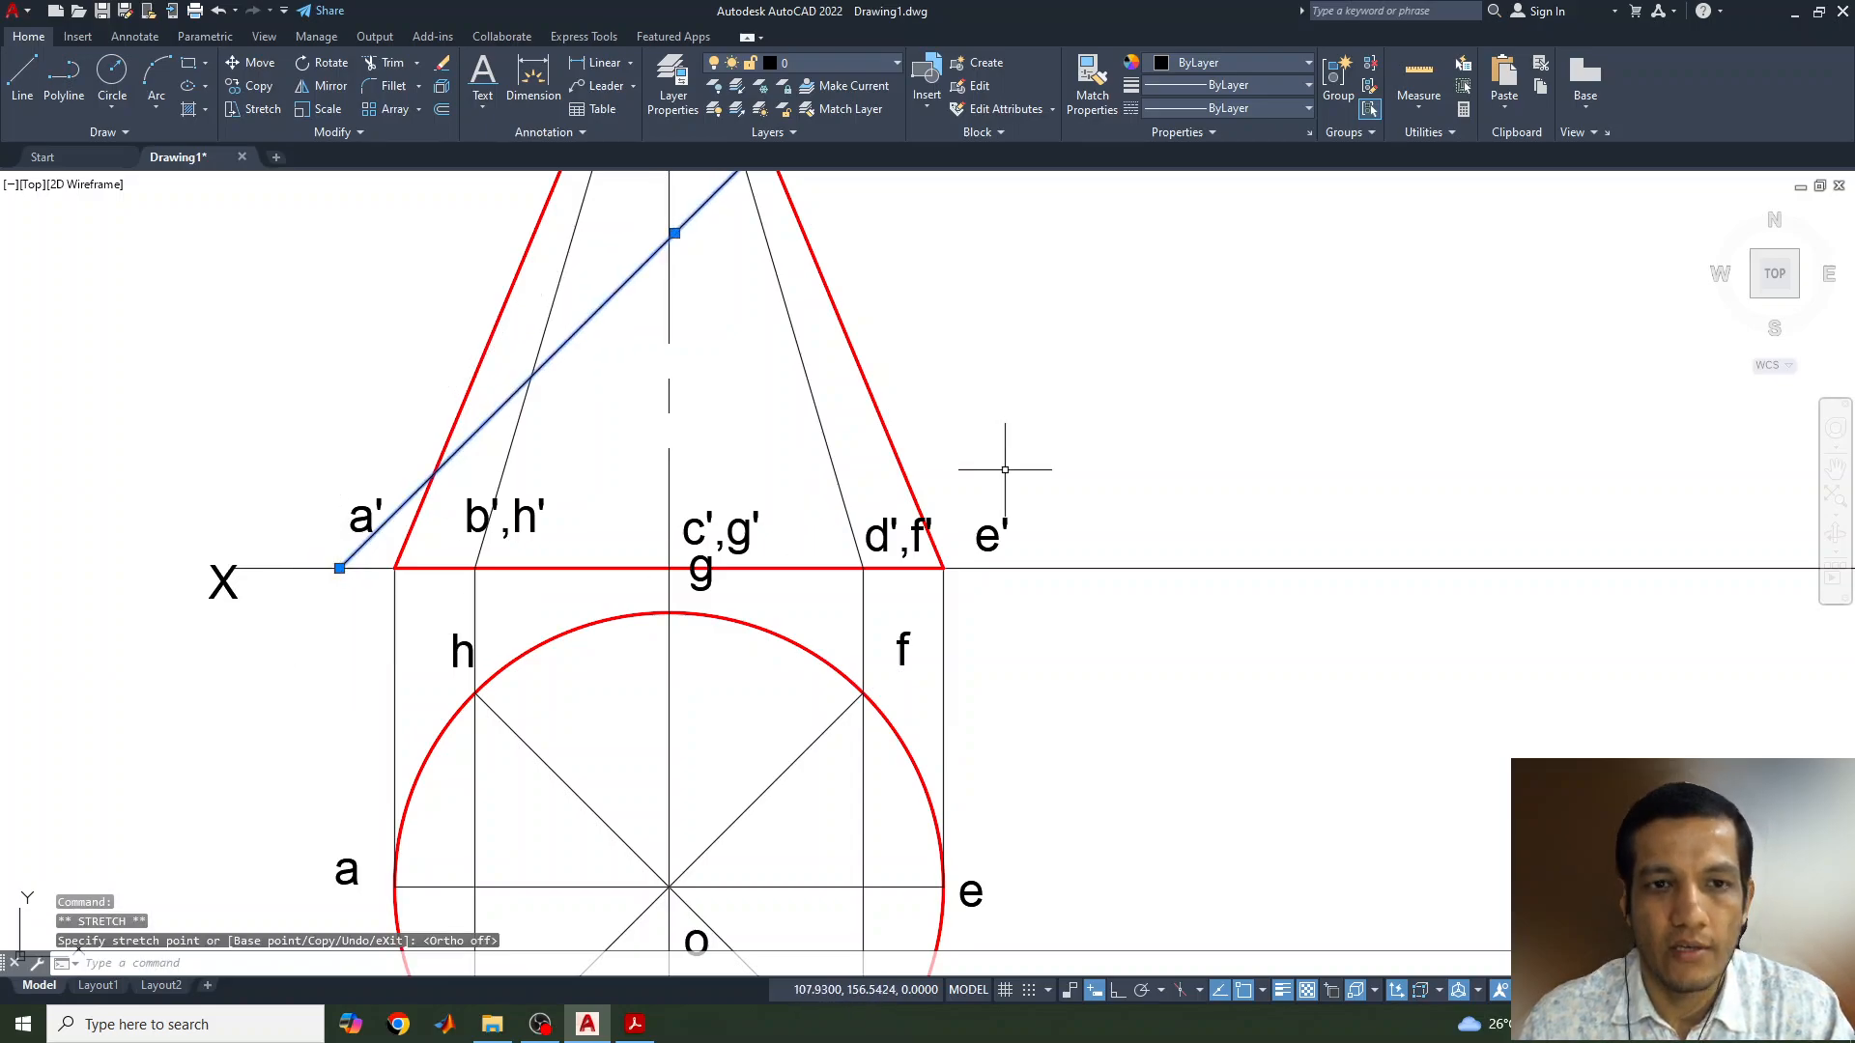
scroll(1004, 470, down, 4)
middle_drag(1199, 449, 1009, 574)
key(Escape)
scroll(857, 490, up, 2)
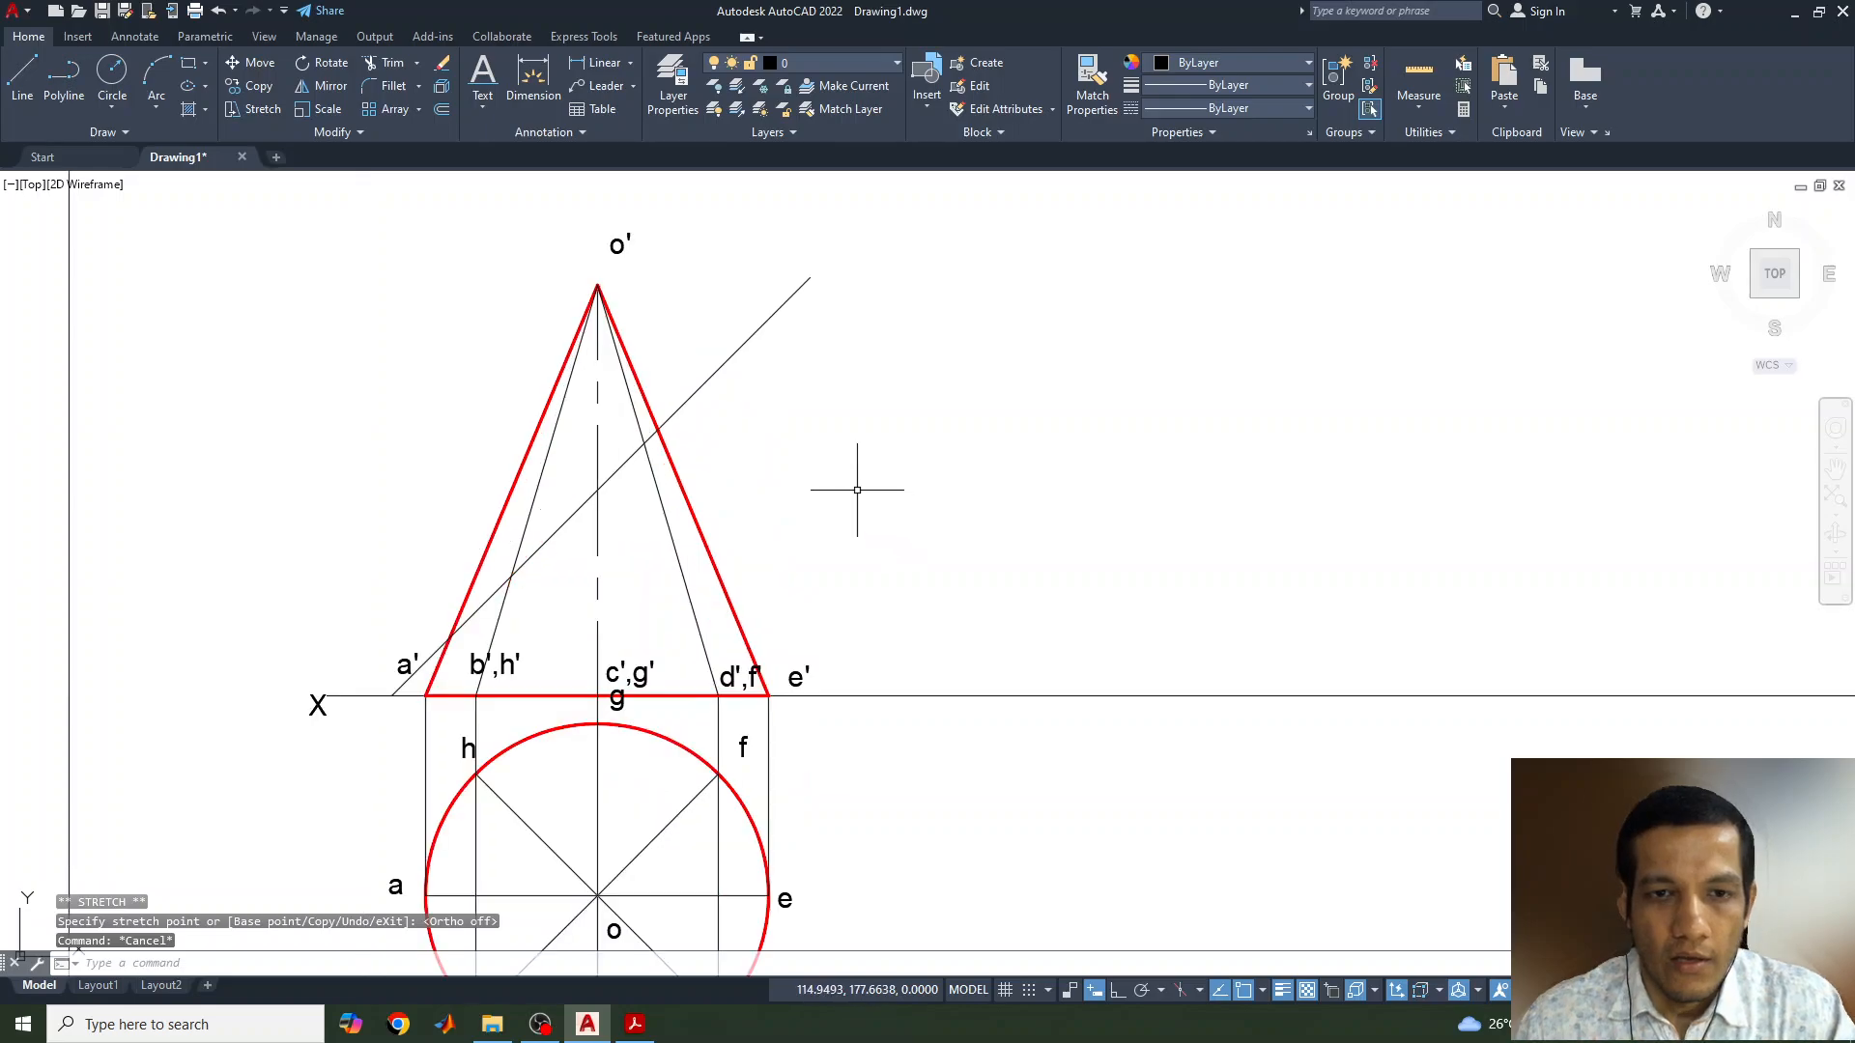
Check the angle between the section line and the cone's base line with an angular dimension, without placing it
click(630, 63)
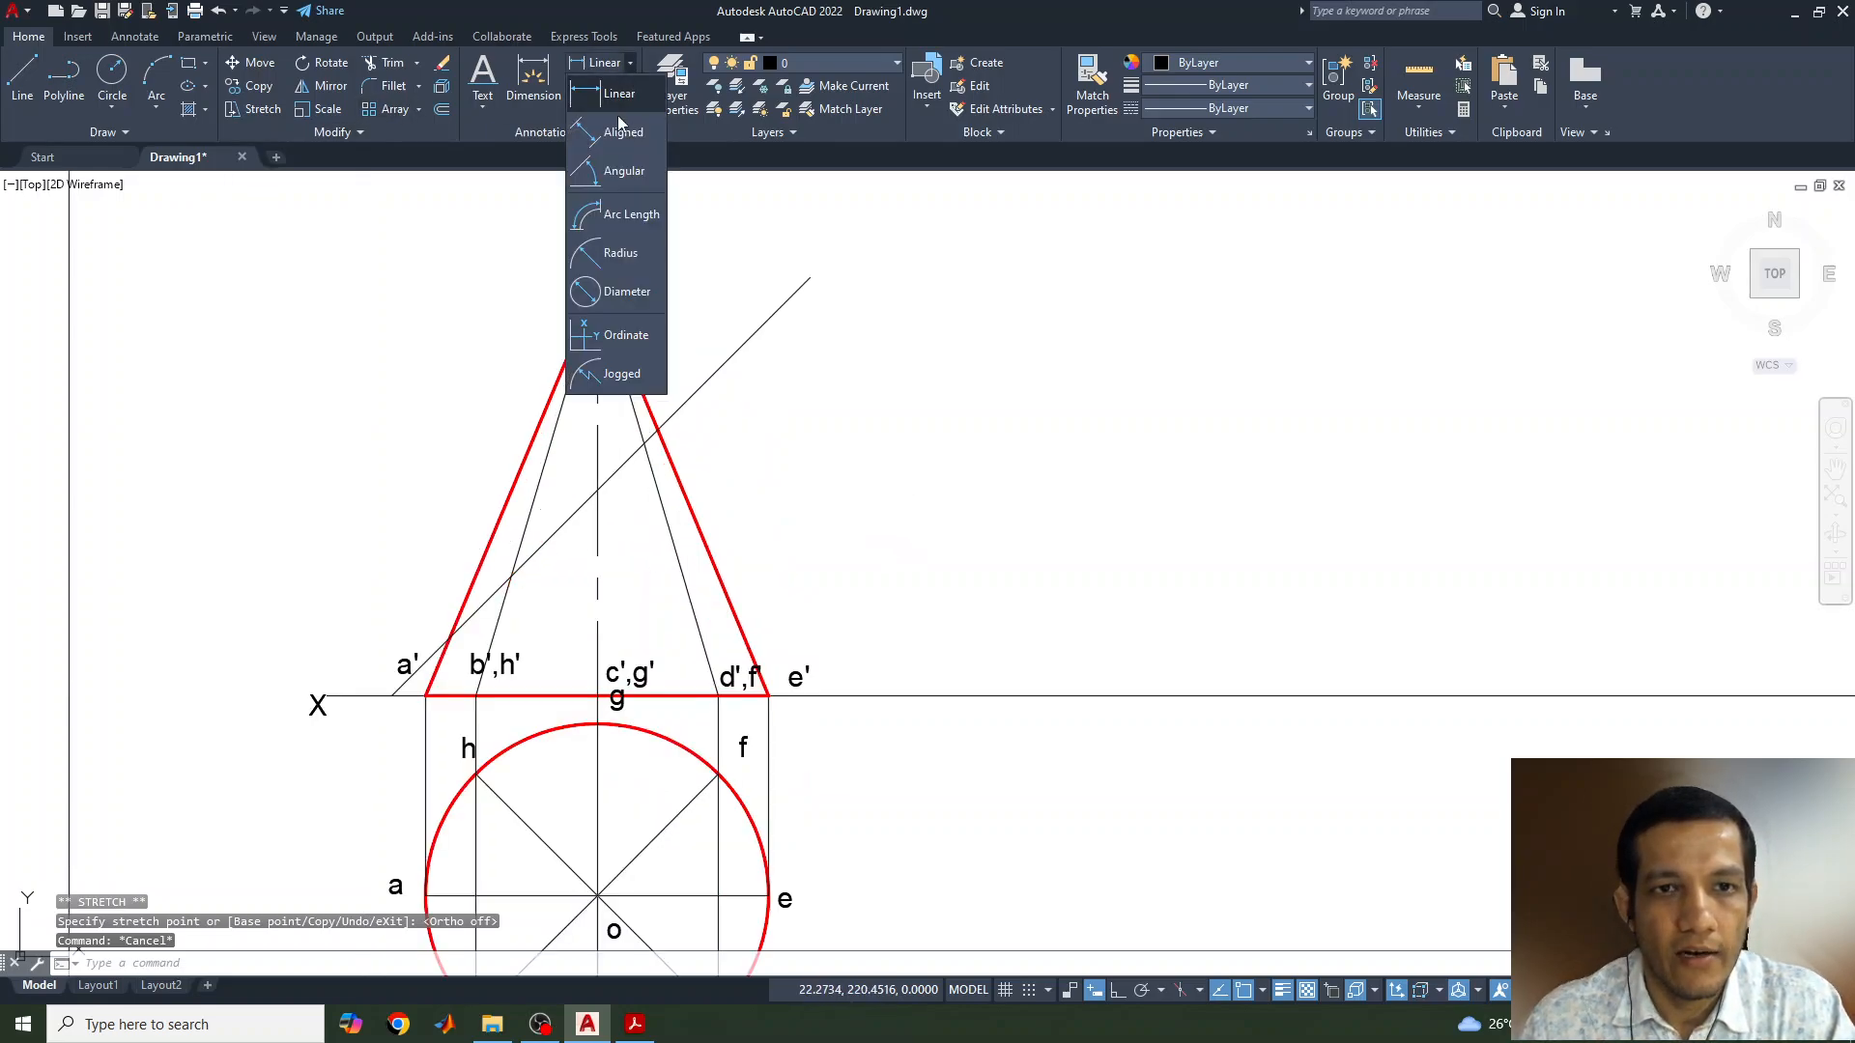
click(613, 176)
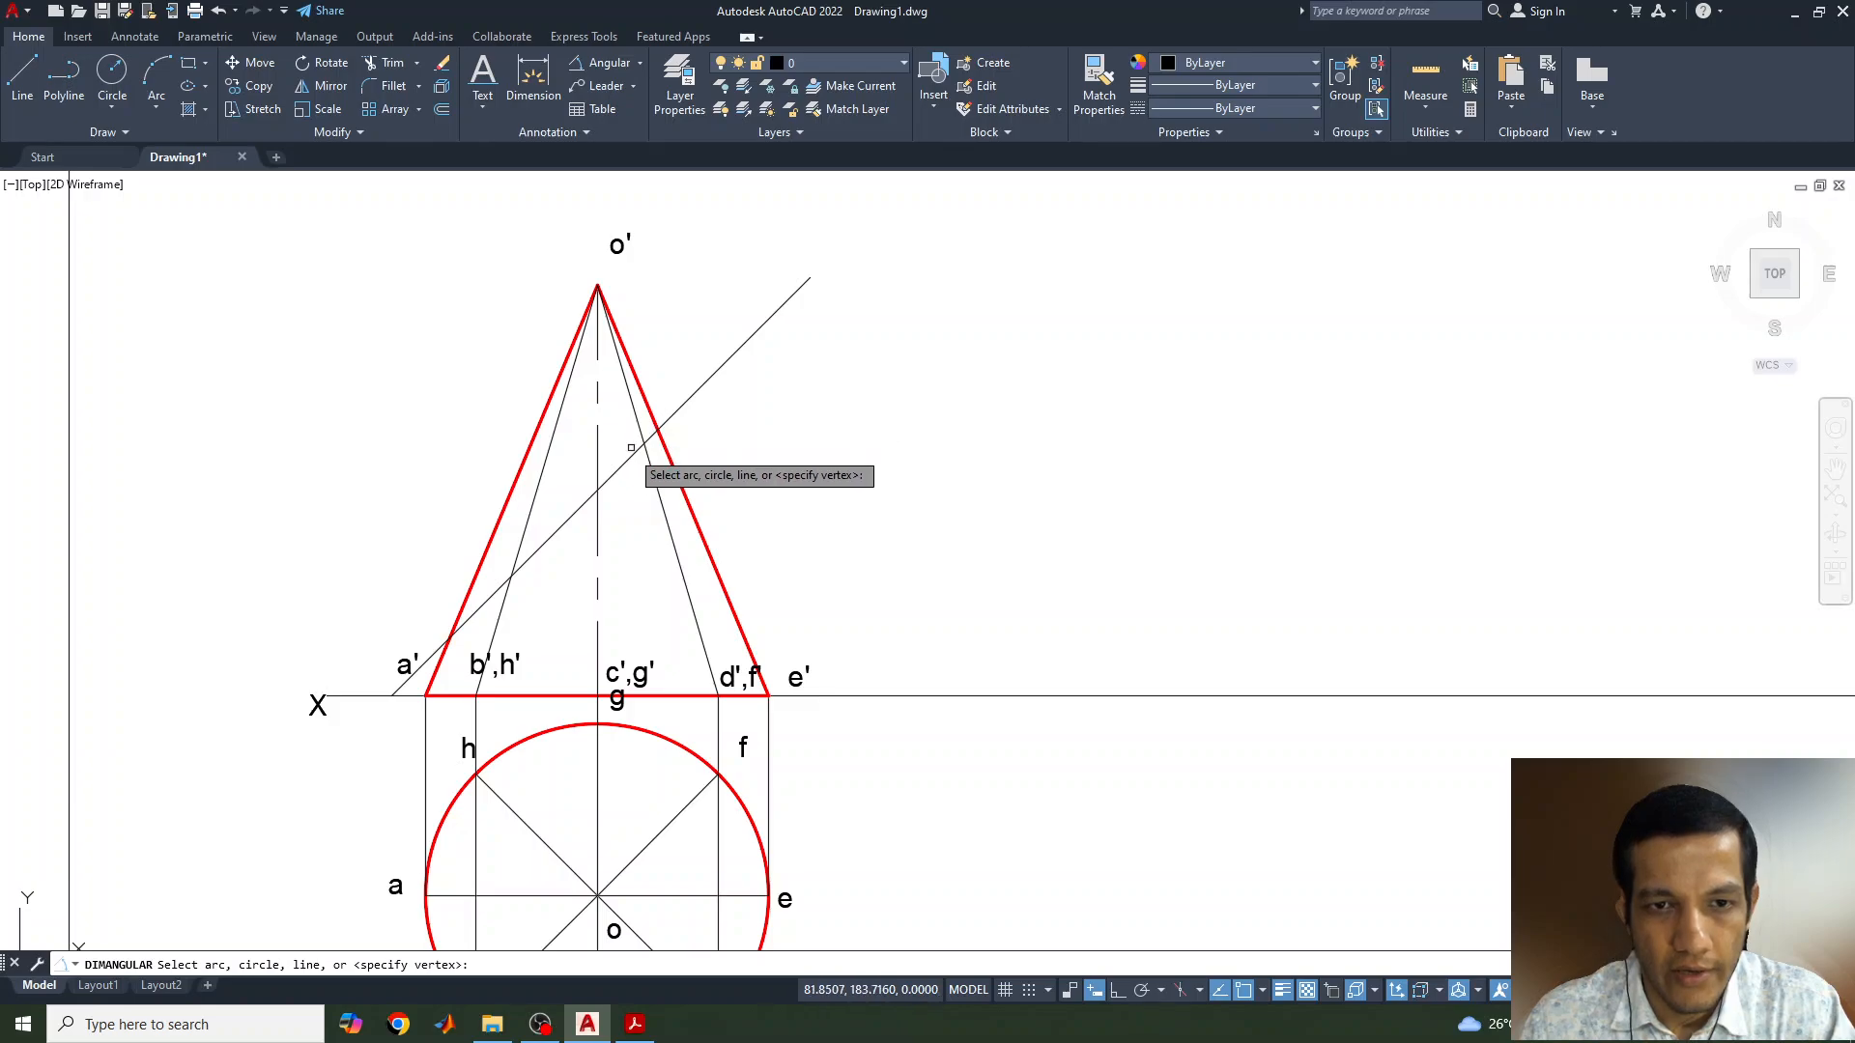
click(640, 448)
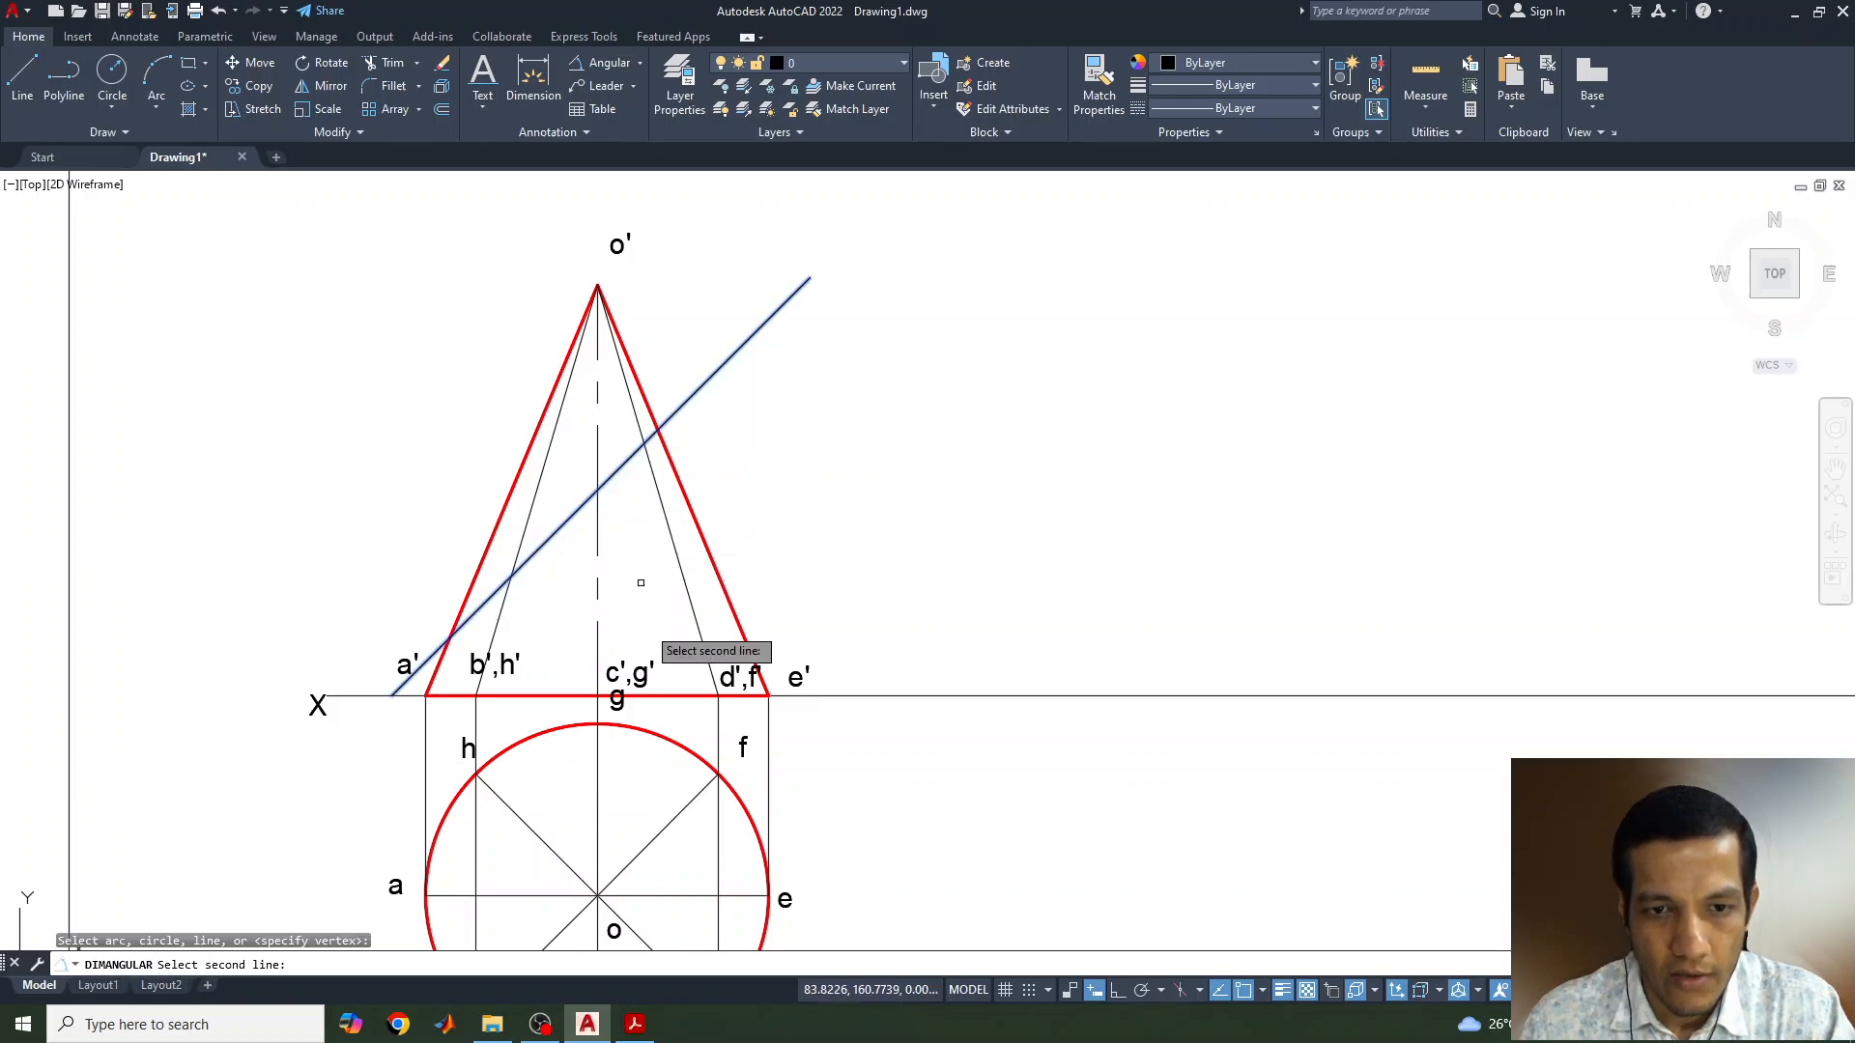
click(670, 694)
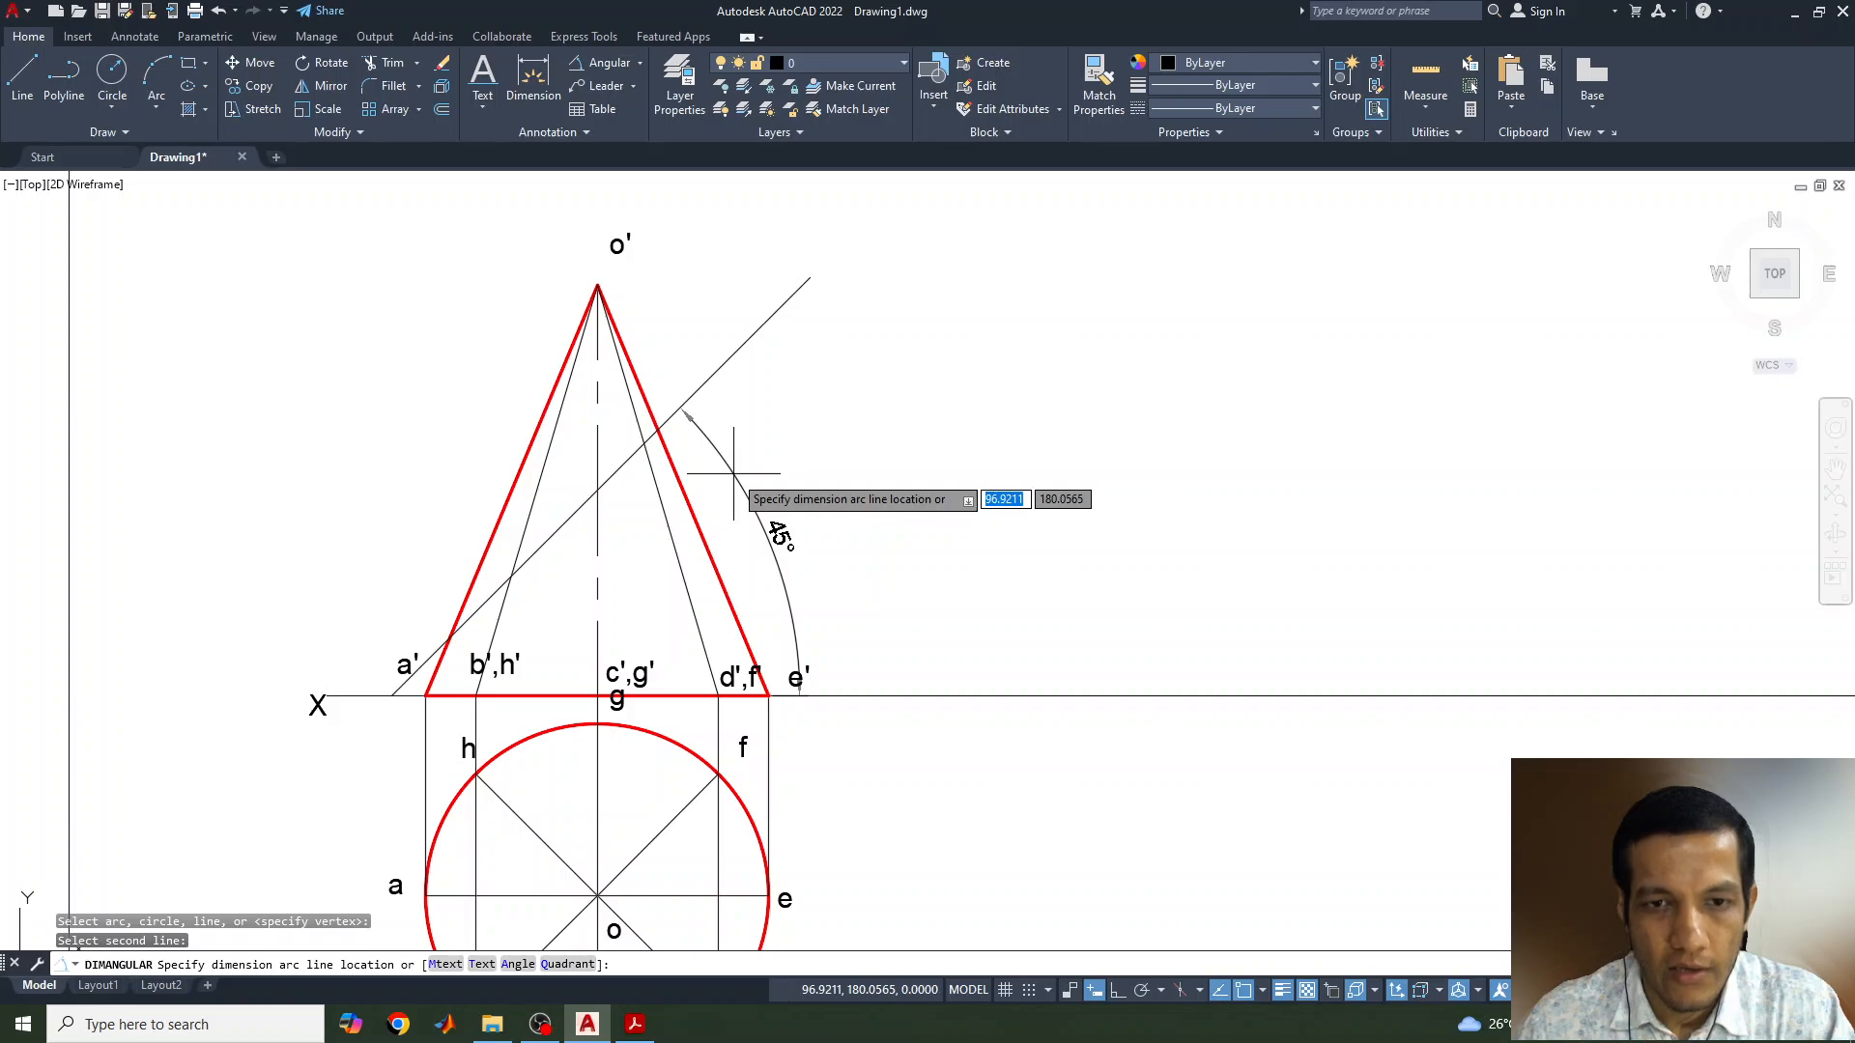
key(Escape)
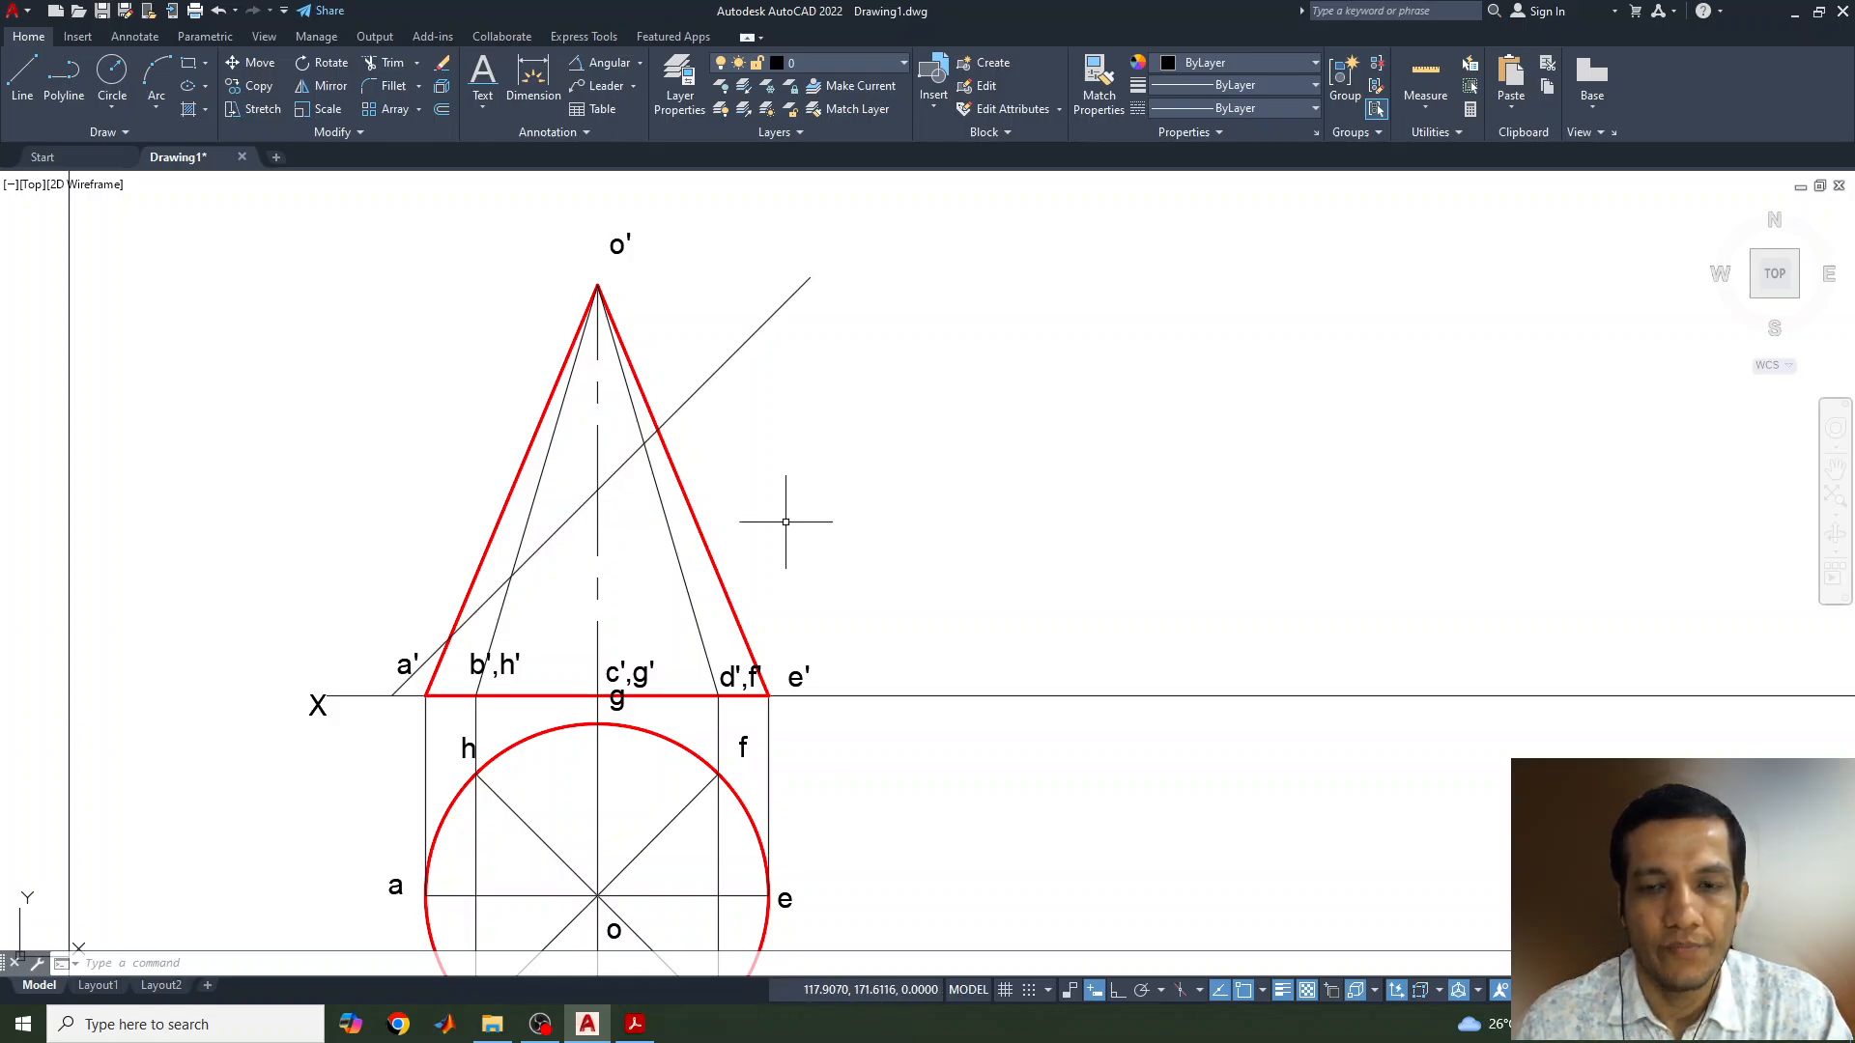
Draw a horizontal line with Ortho on from the apex o' to the right, well past the section line's upper end
click(22, 75)
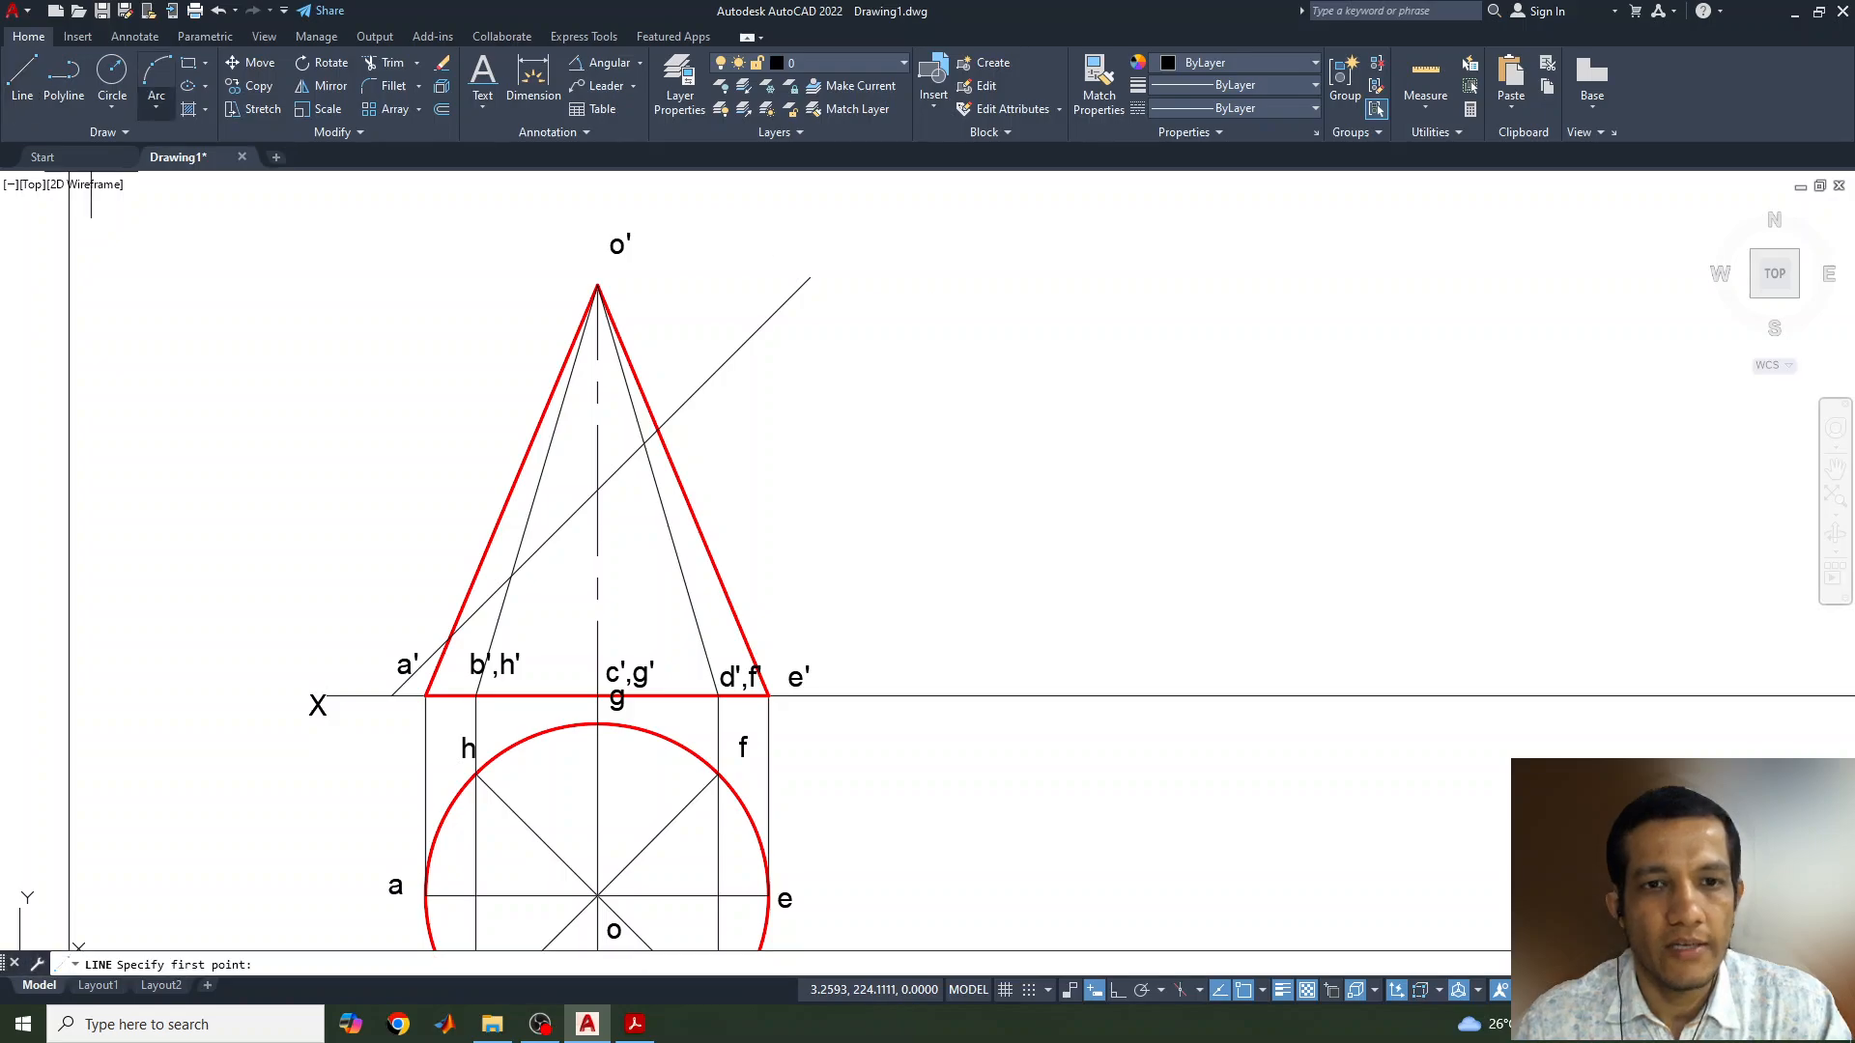
click(597, 285)
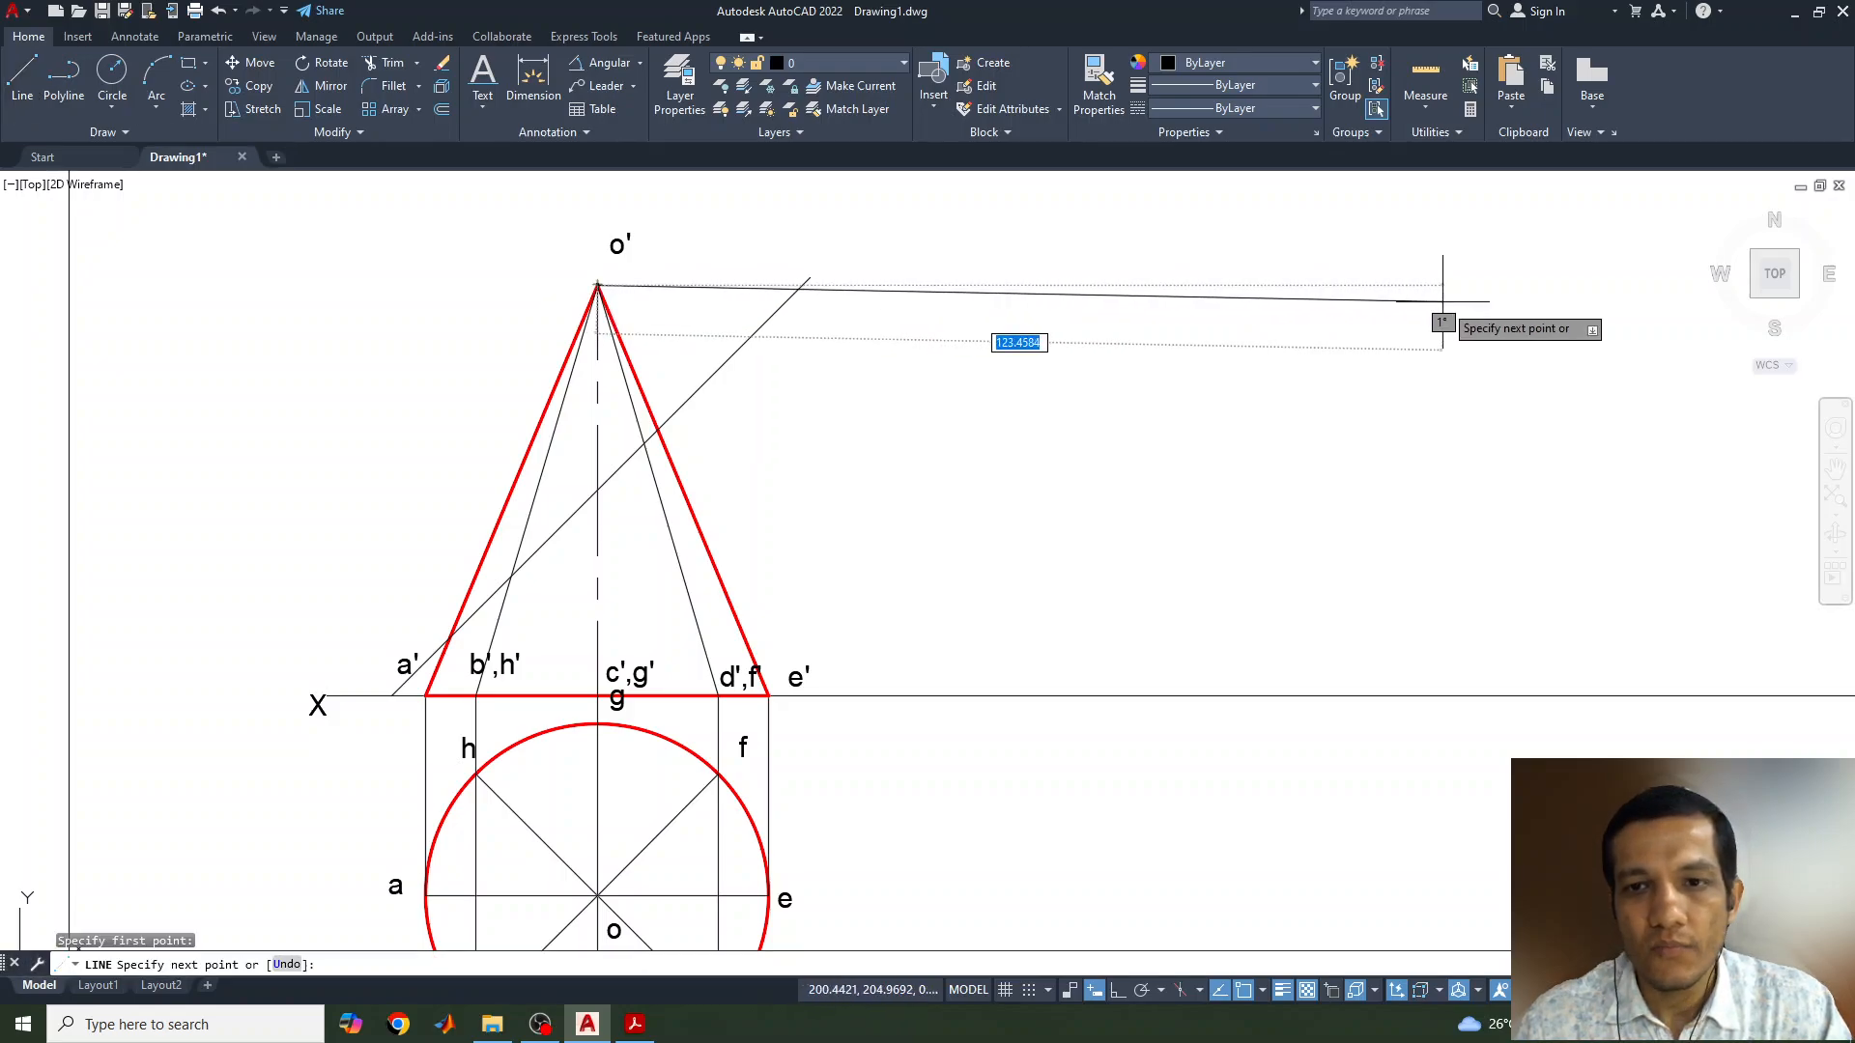
key(F8)
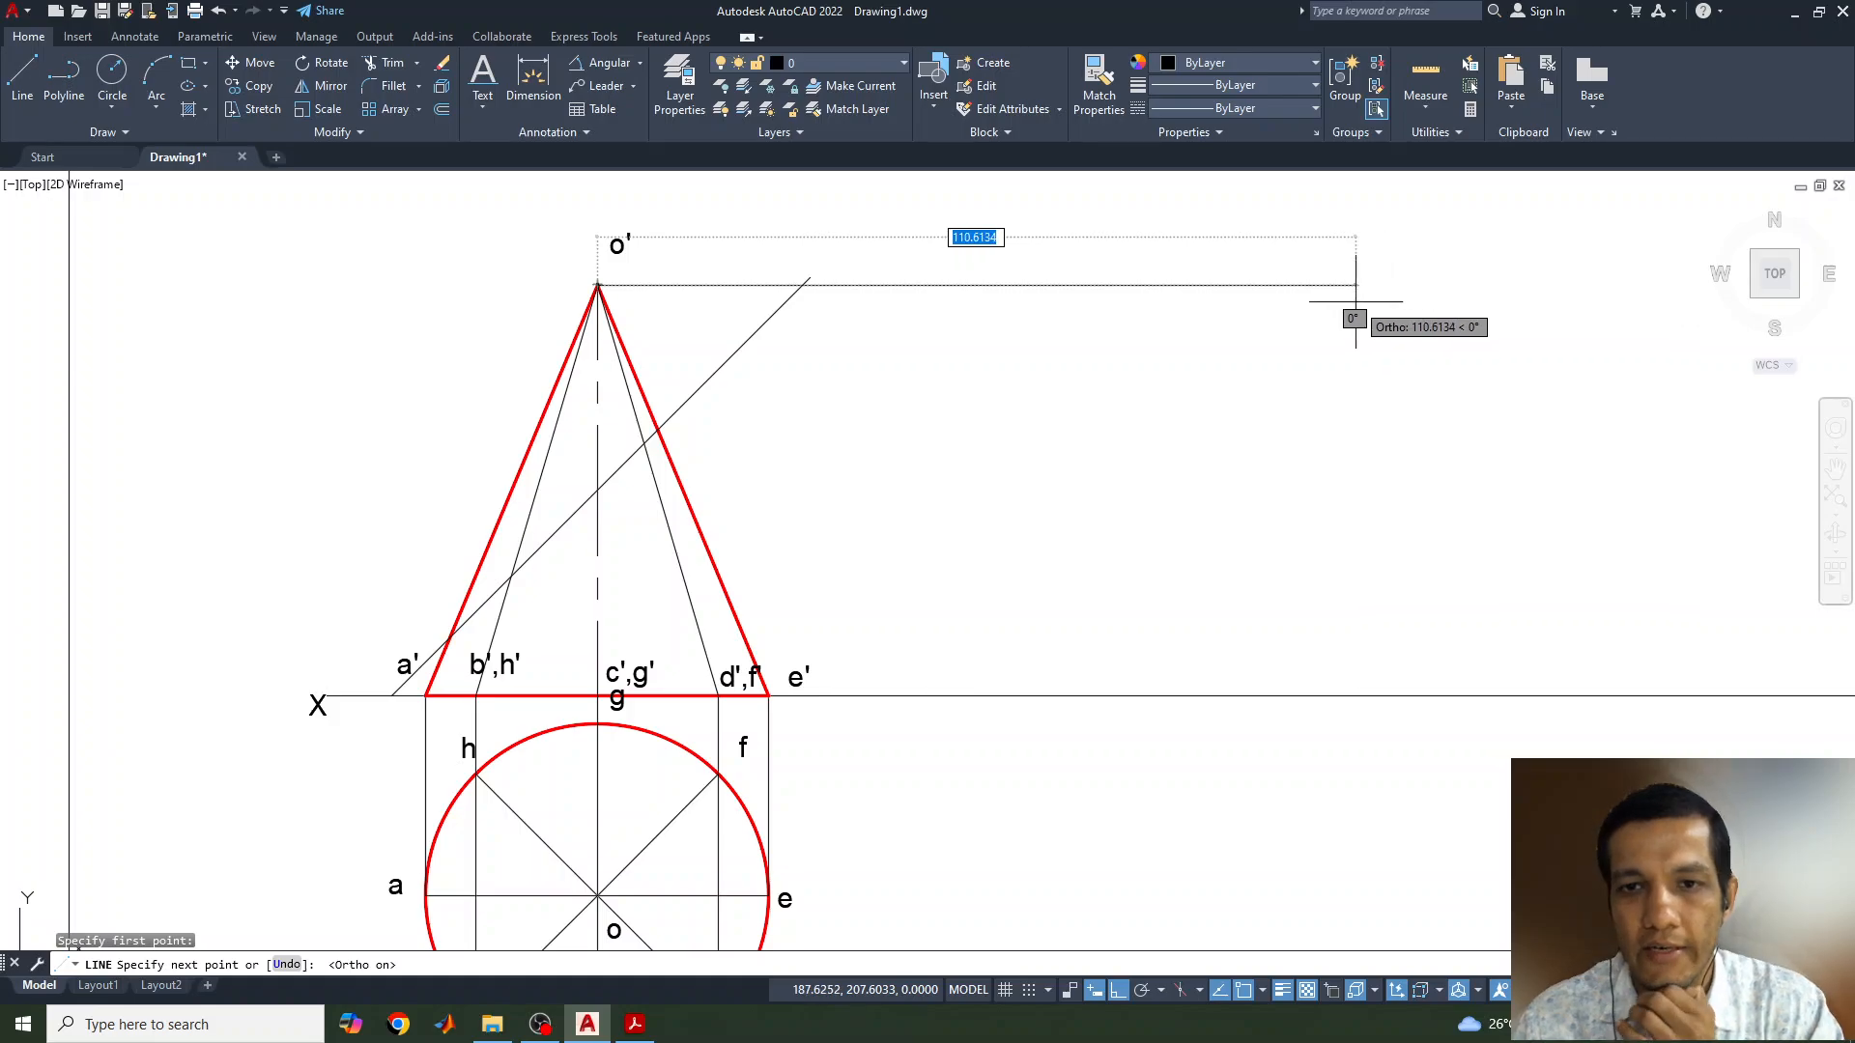
click(1180, 287)
key(Return)
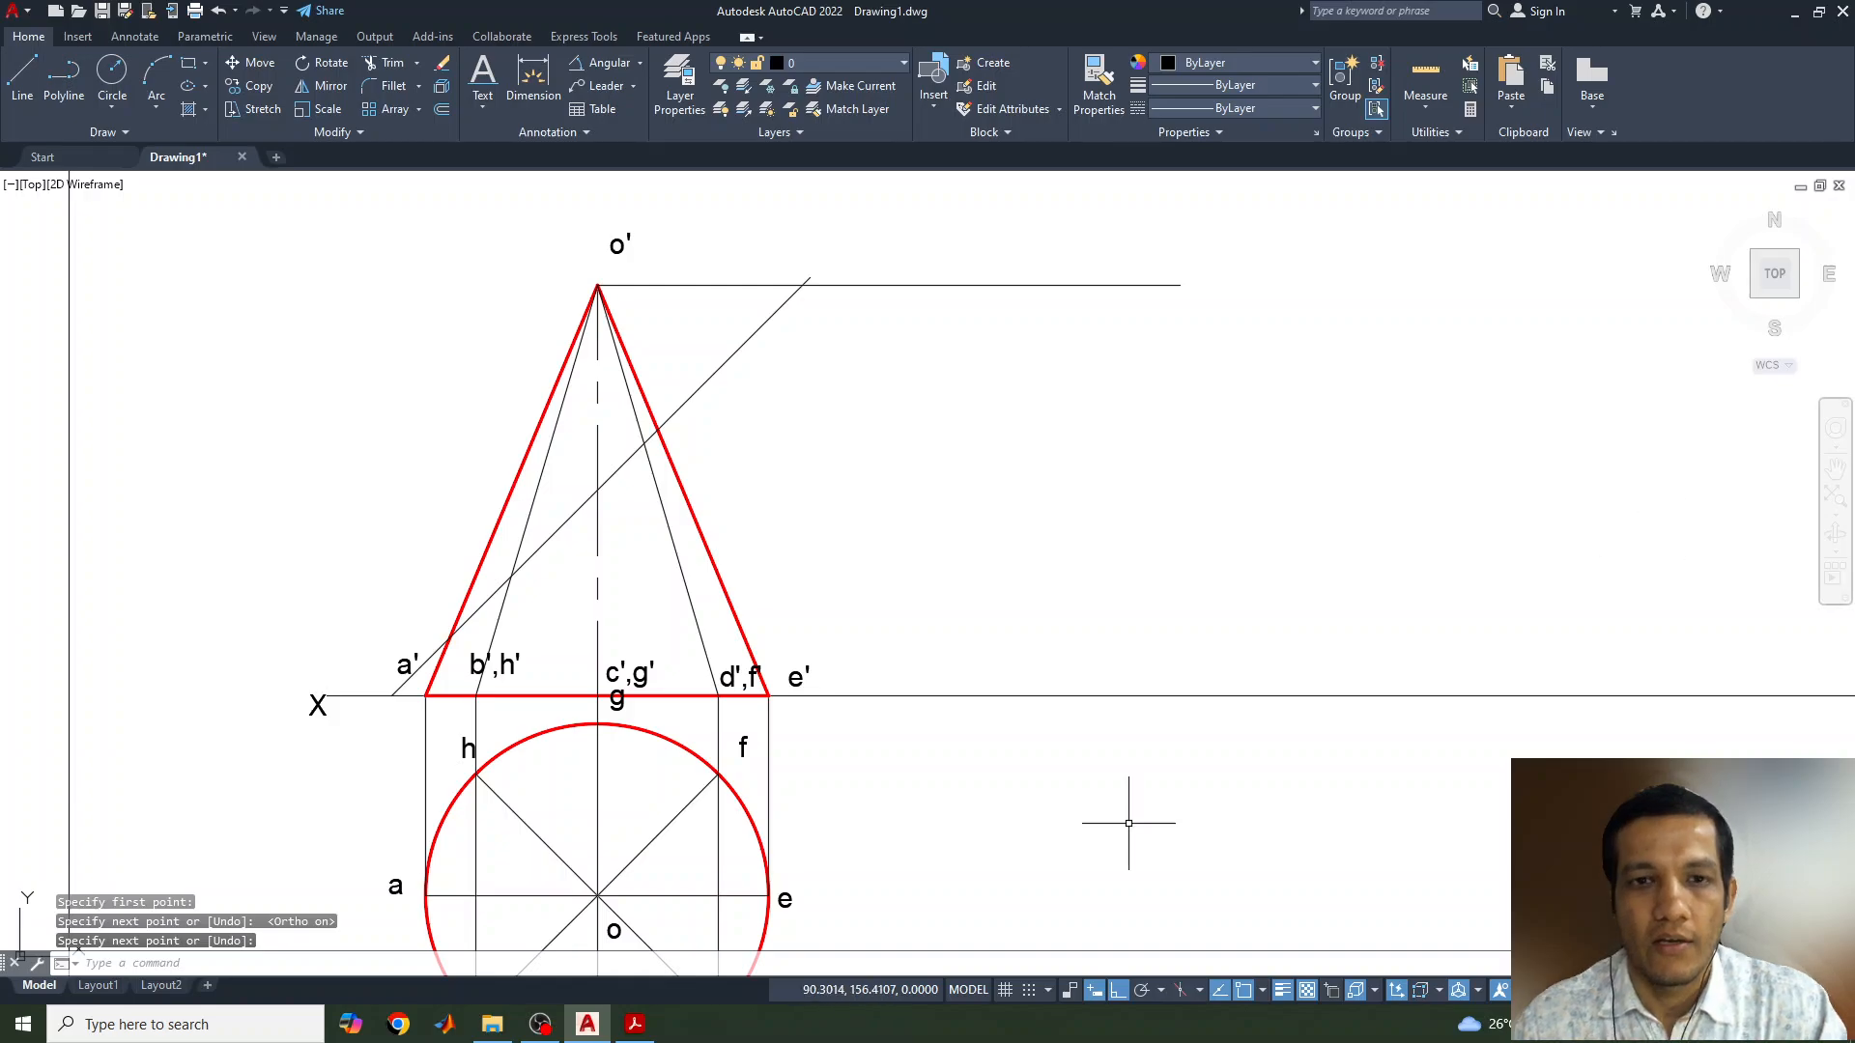
Add an aligned dimension for the cone's left slant edge from o' to a', placed outside the front view
click(639, 64)
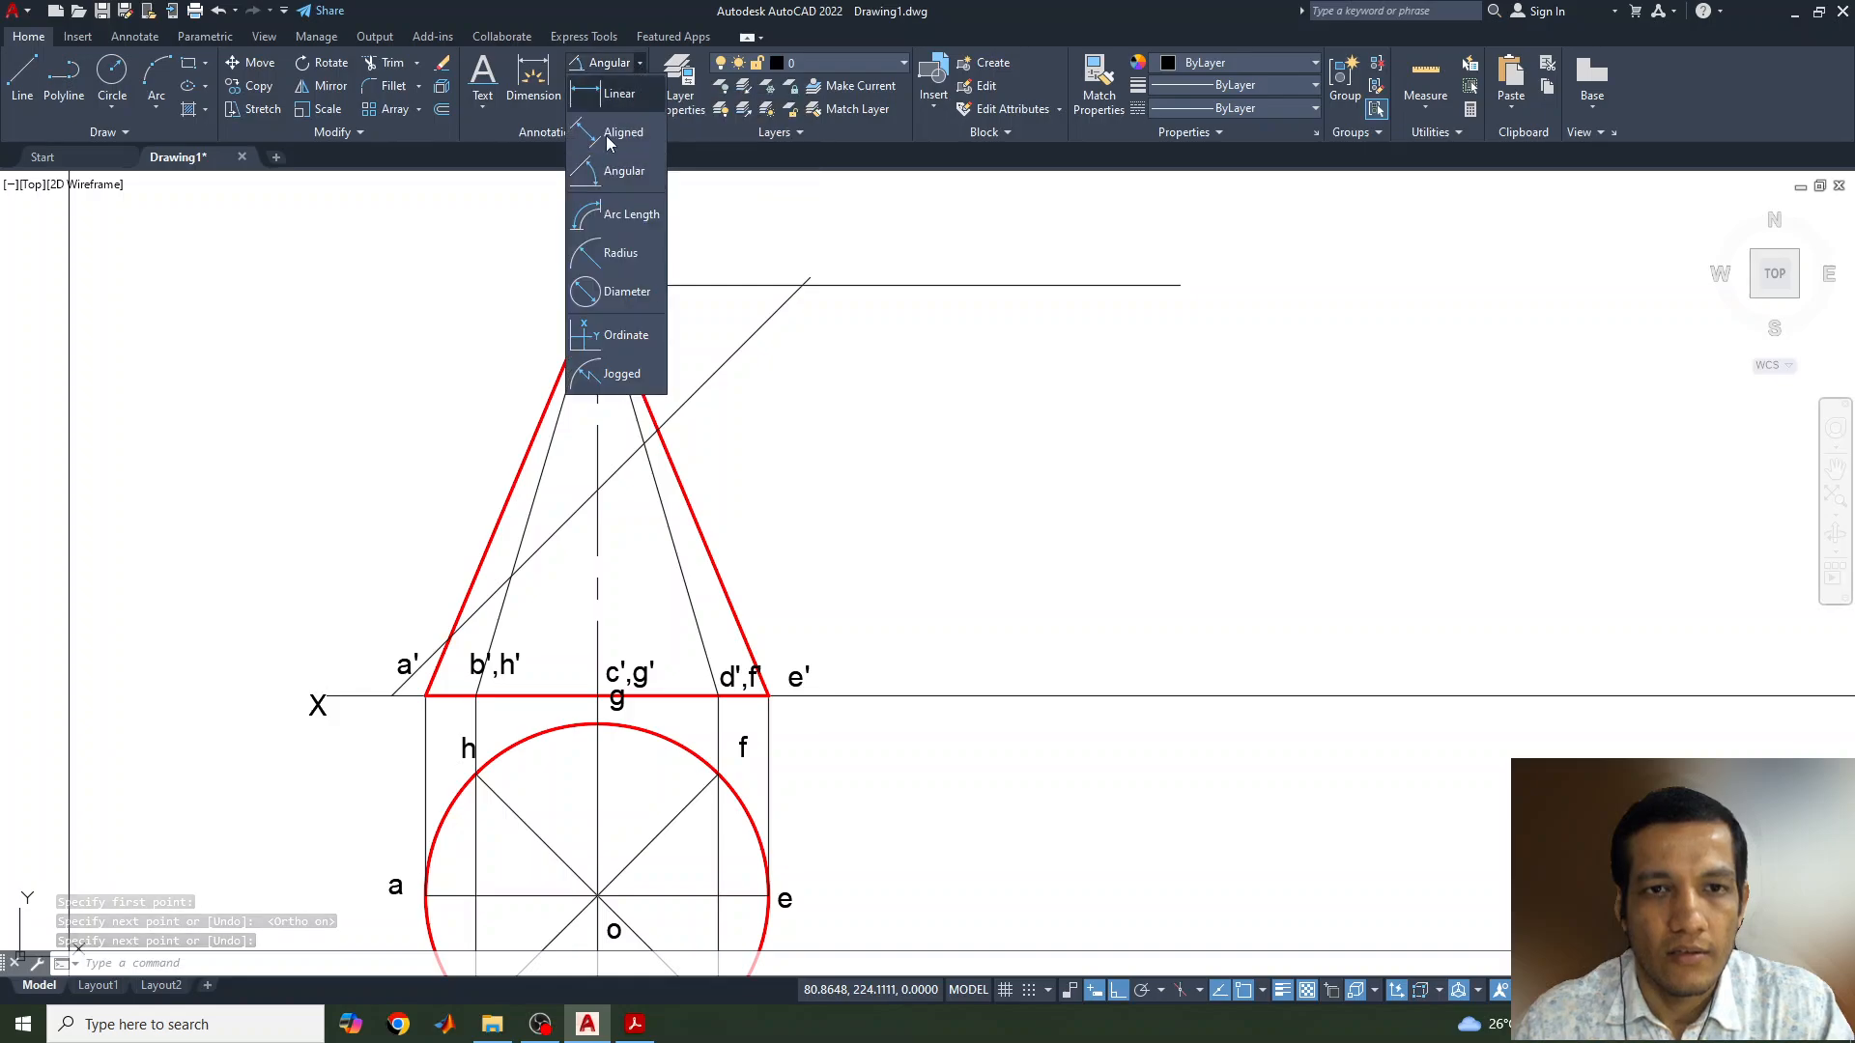
click(615, 131)
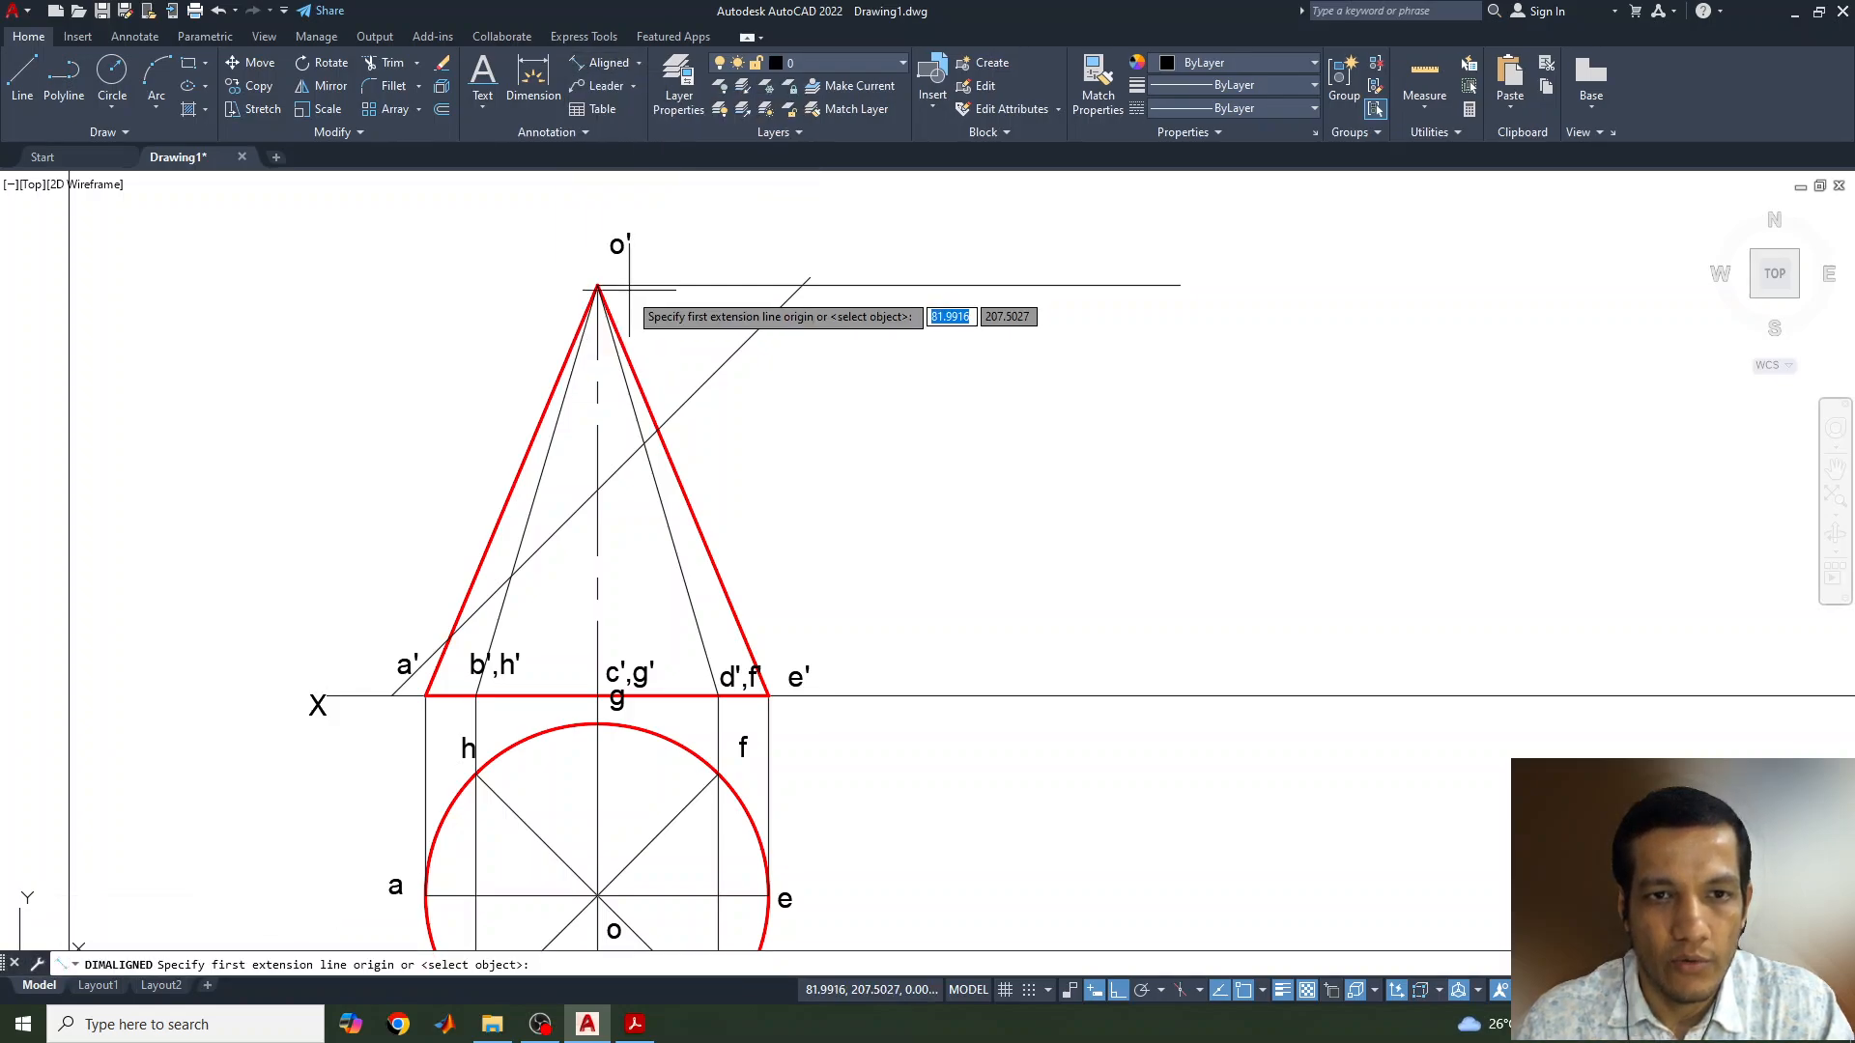
click(597, 286)
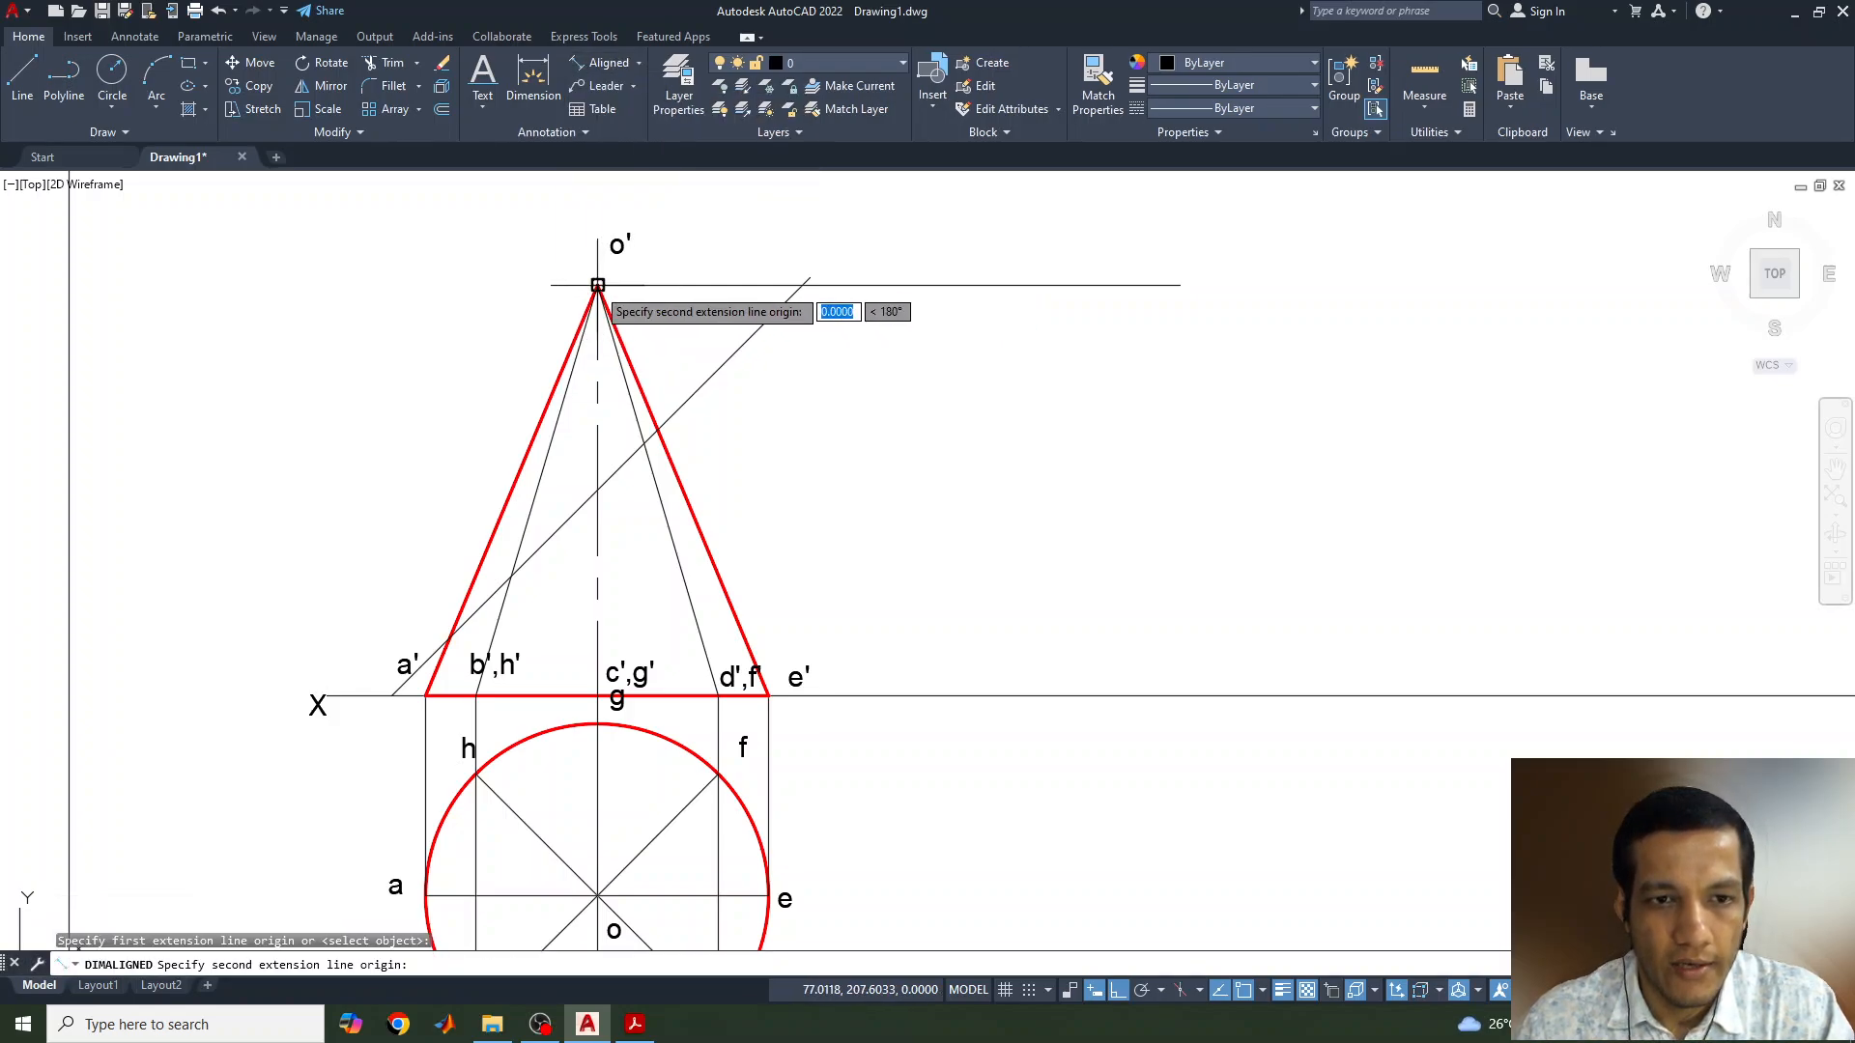
click(425, 695)
click(355, 586)
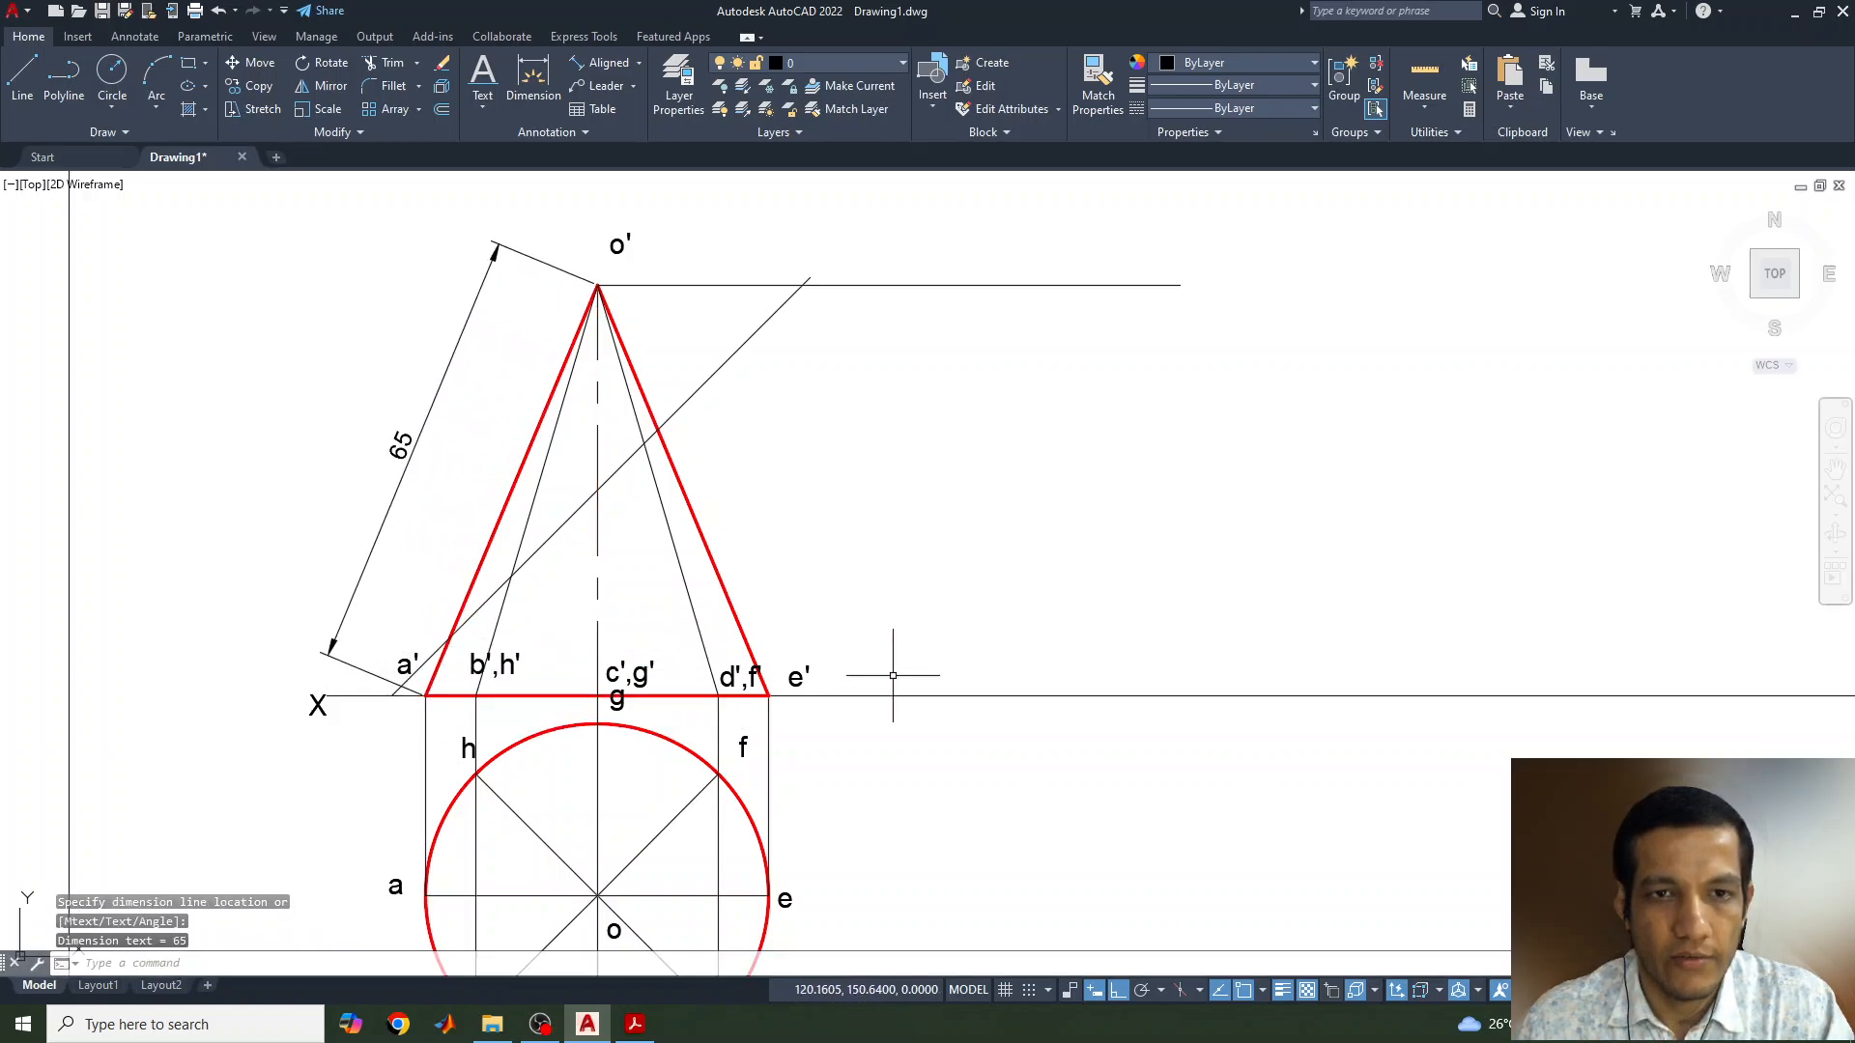
Add a vertical linear dimension for the cone's axis height from o' to the base centre, placed left of the slant dimension
click(639, 64)
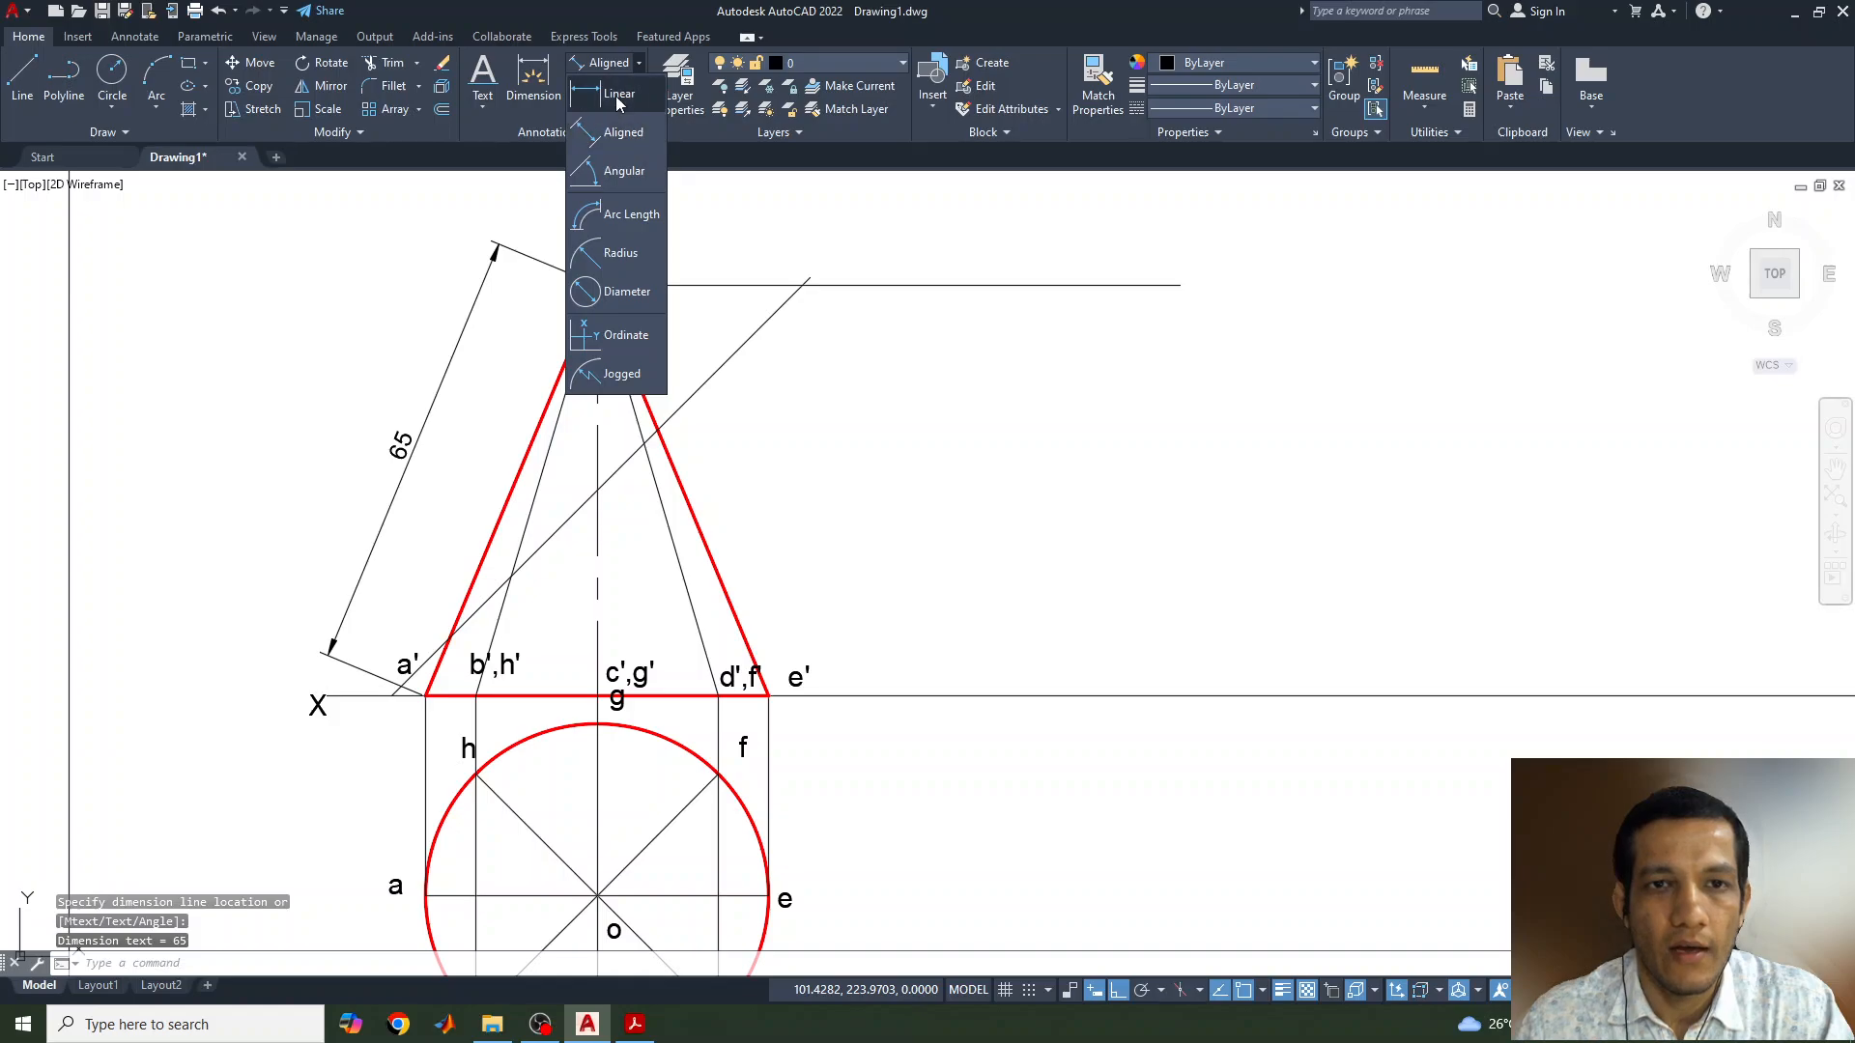
click(620, 157)
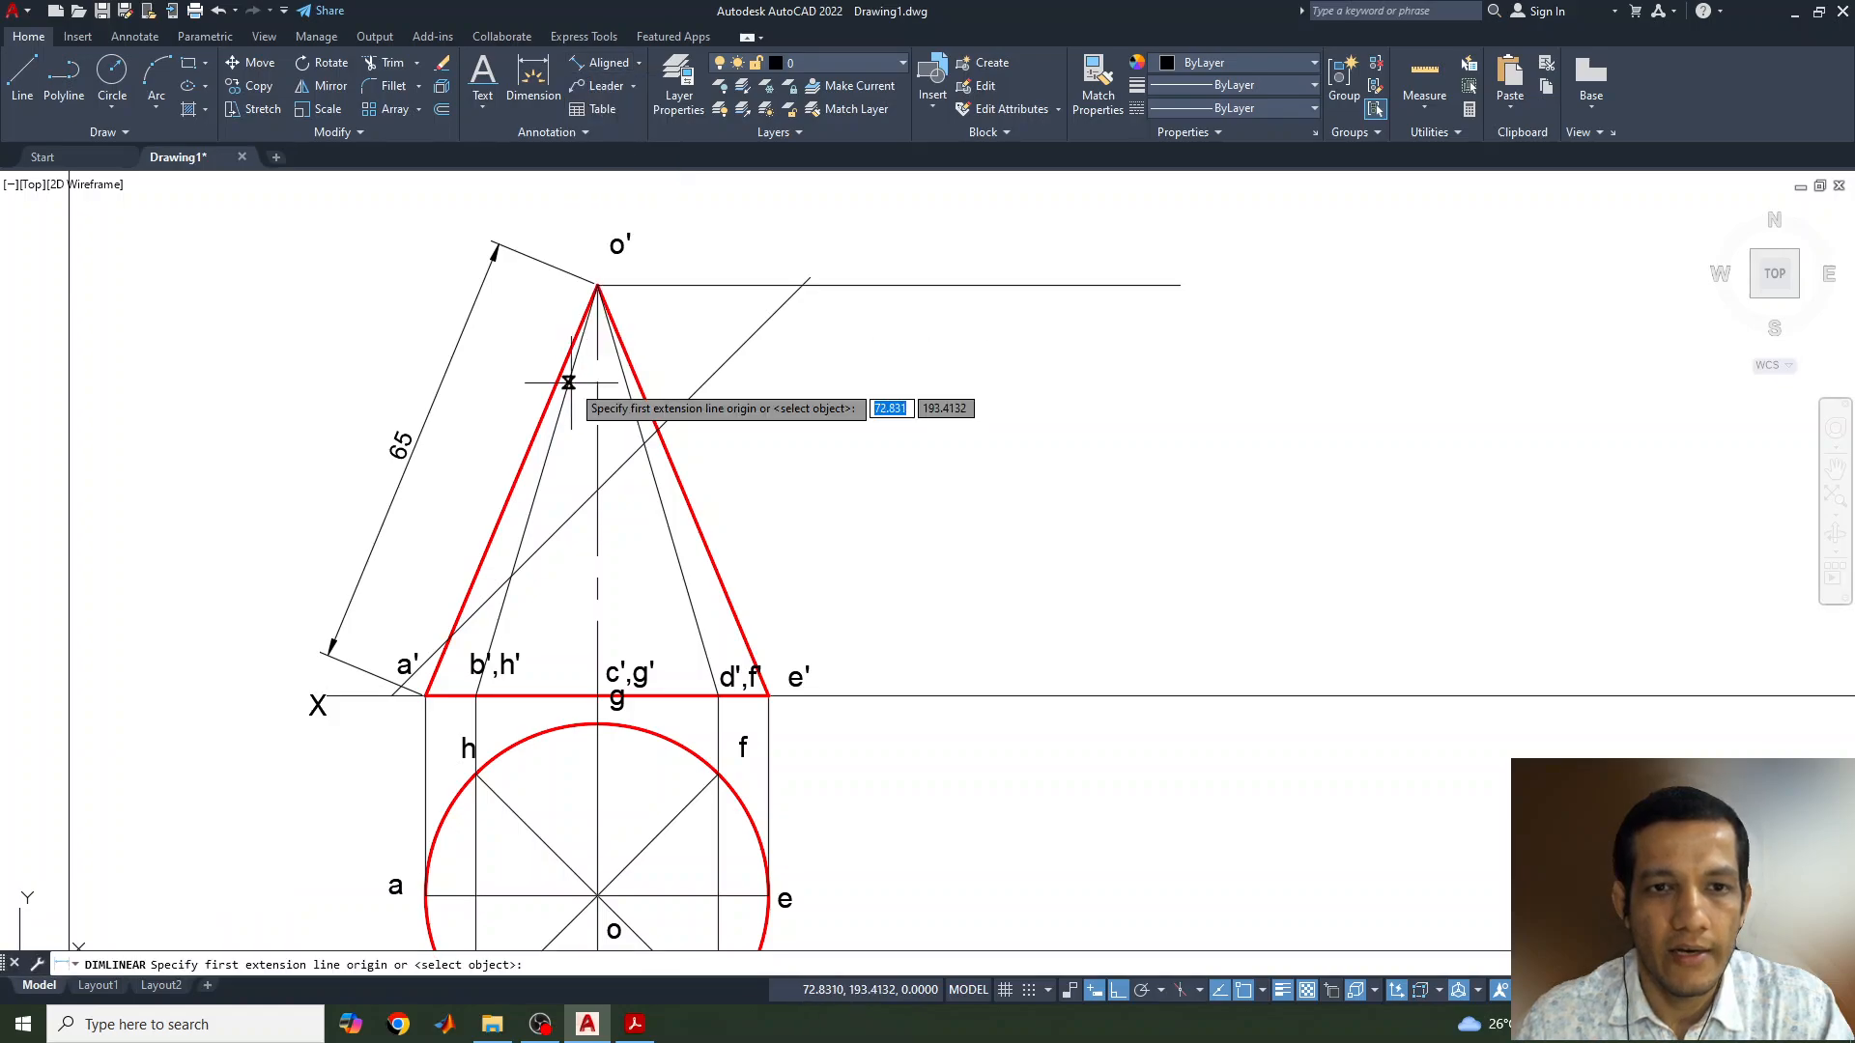
click(598, 286)
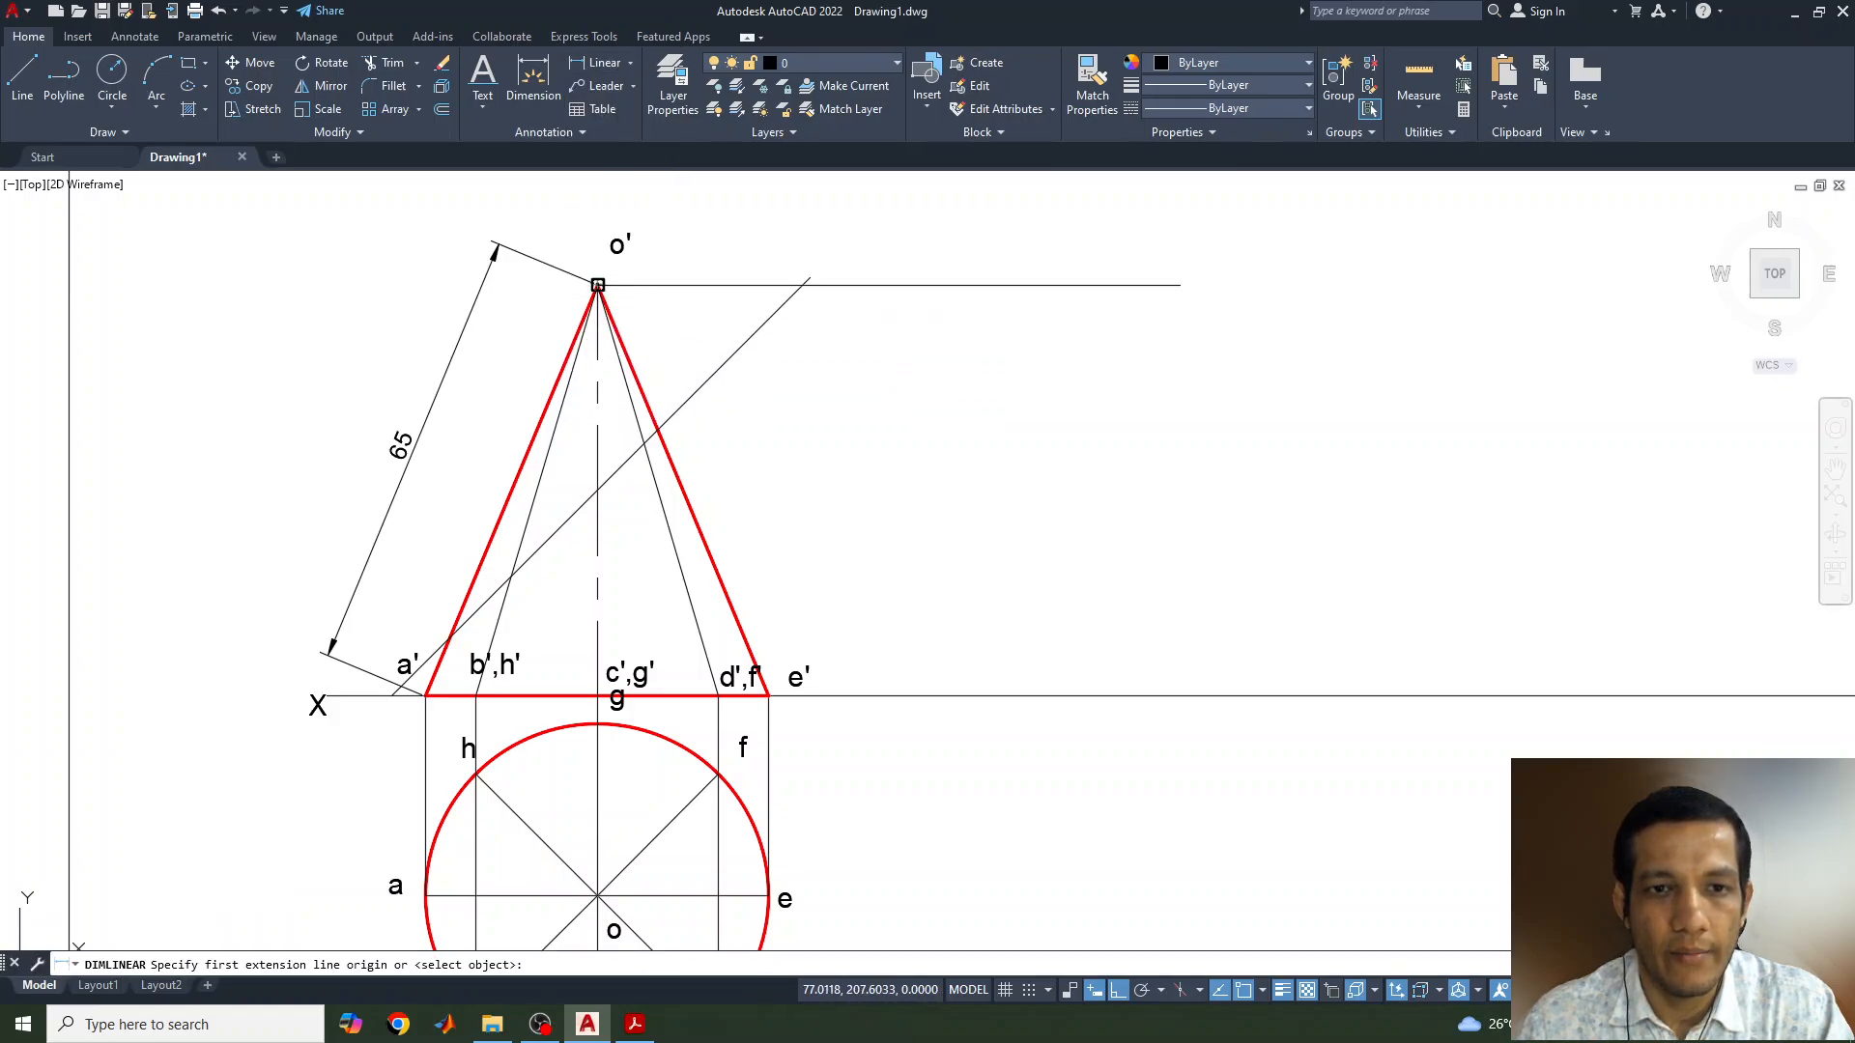
click(599, 696)
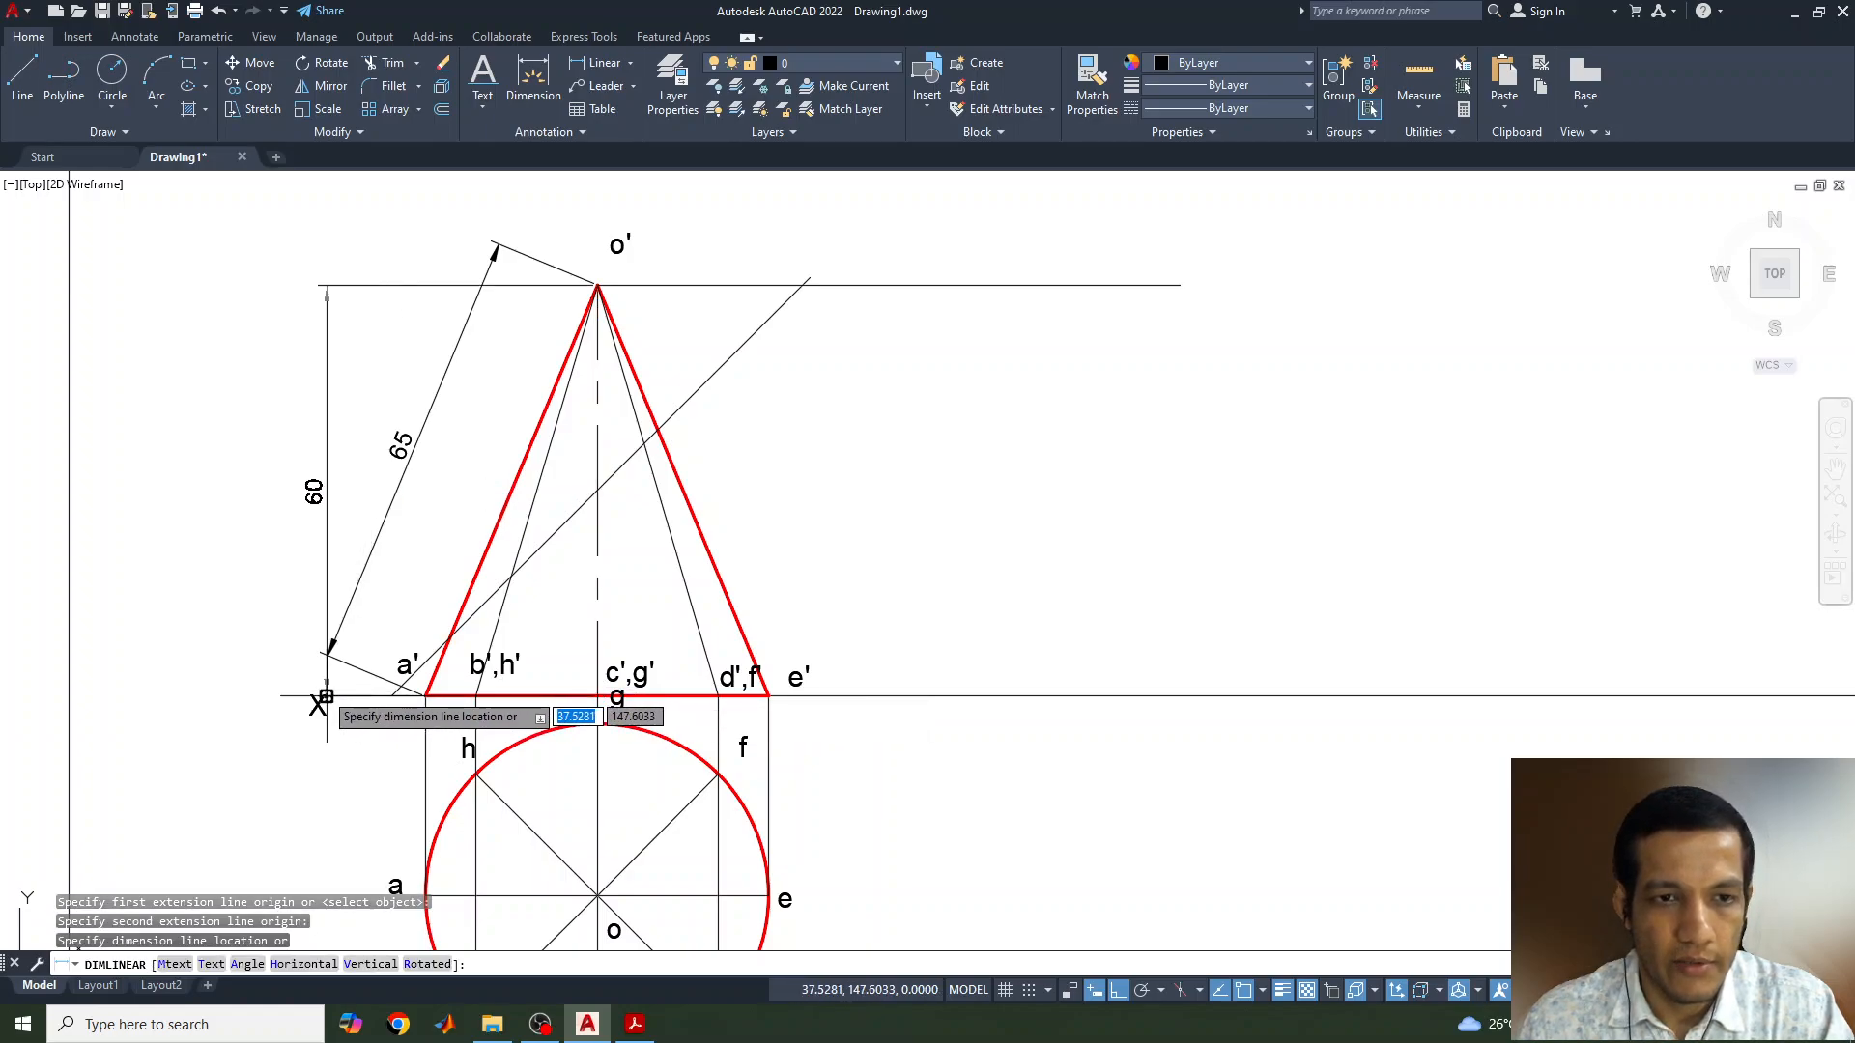
click(327, 695)
Add a diameter dimension to the base circle in the top view, with its text outside the circle on the upper-left side
middle_drag(871, 734, 847, 522)
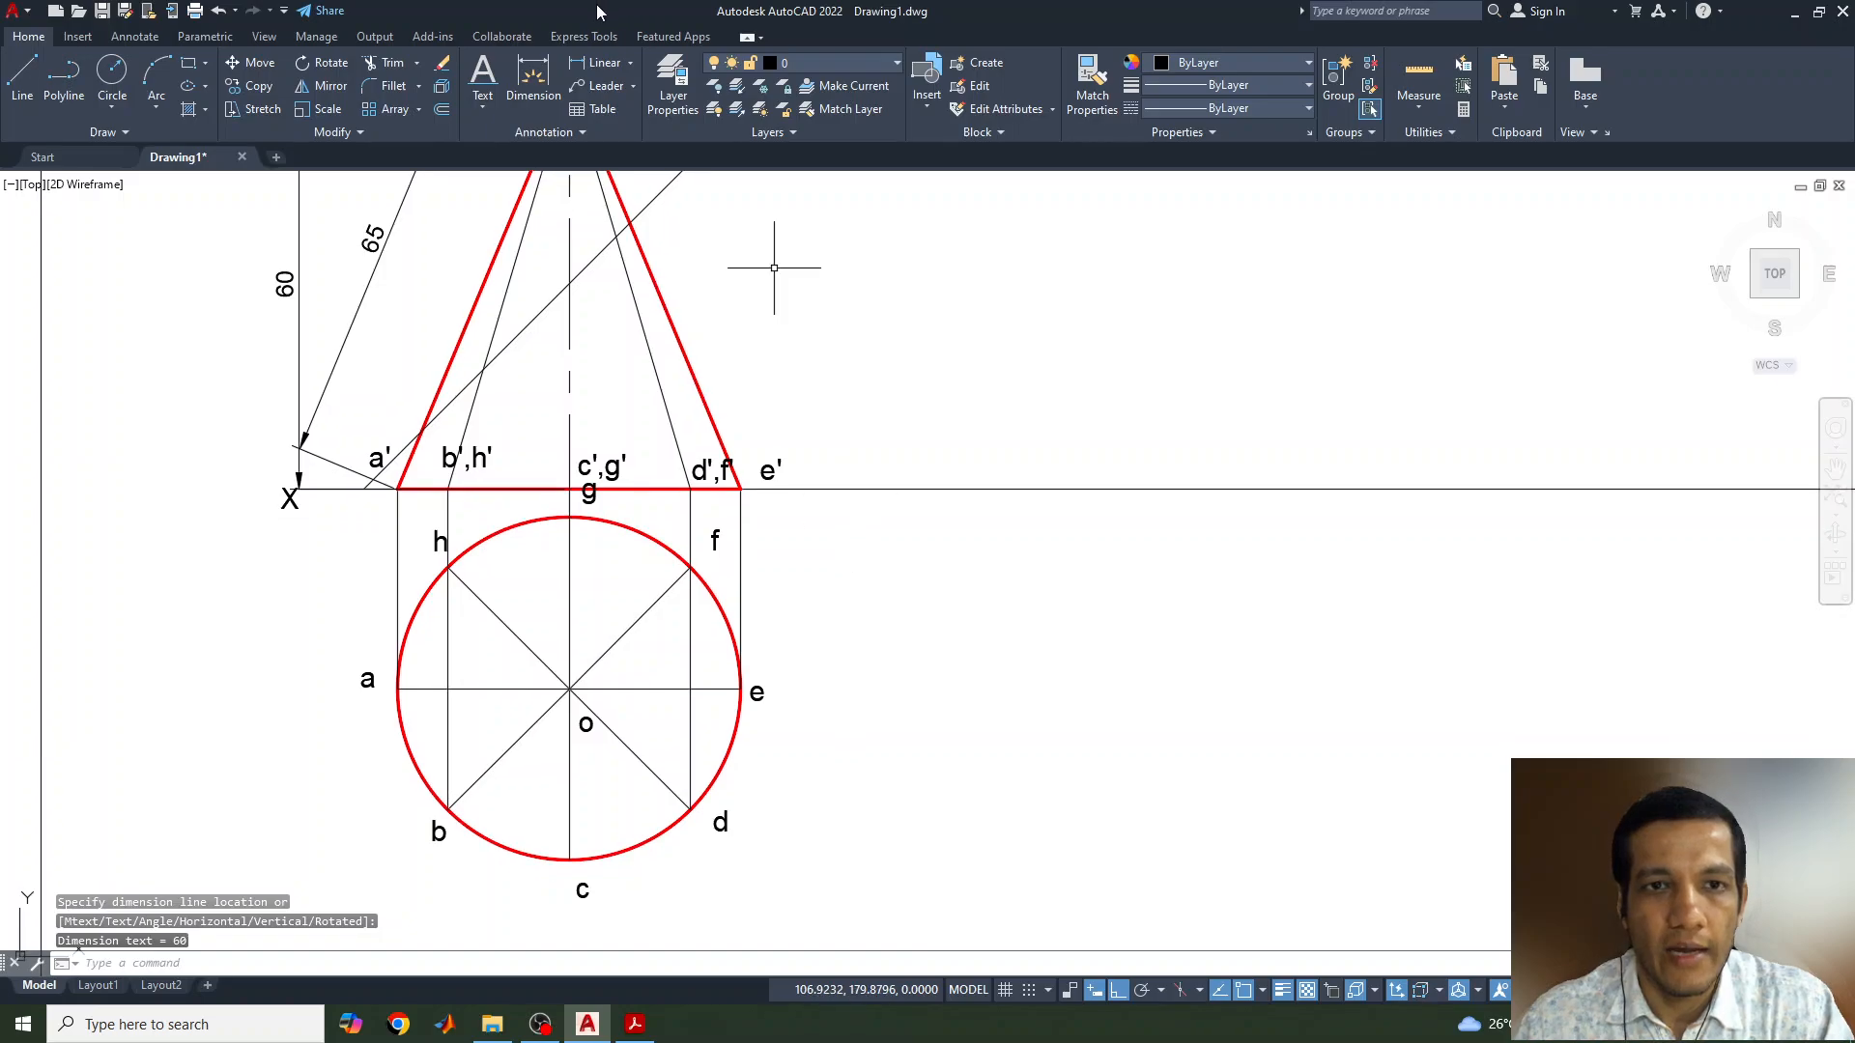
click(629, 72)
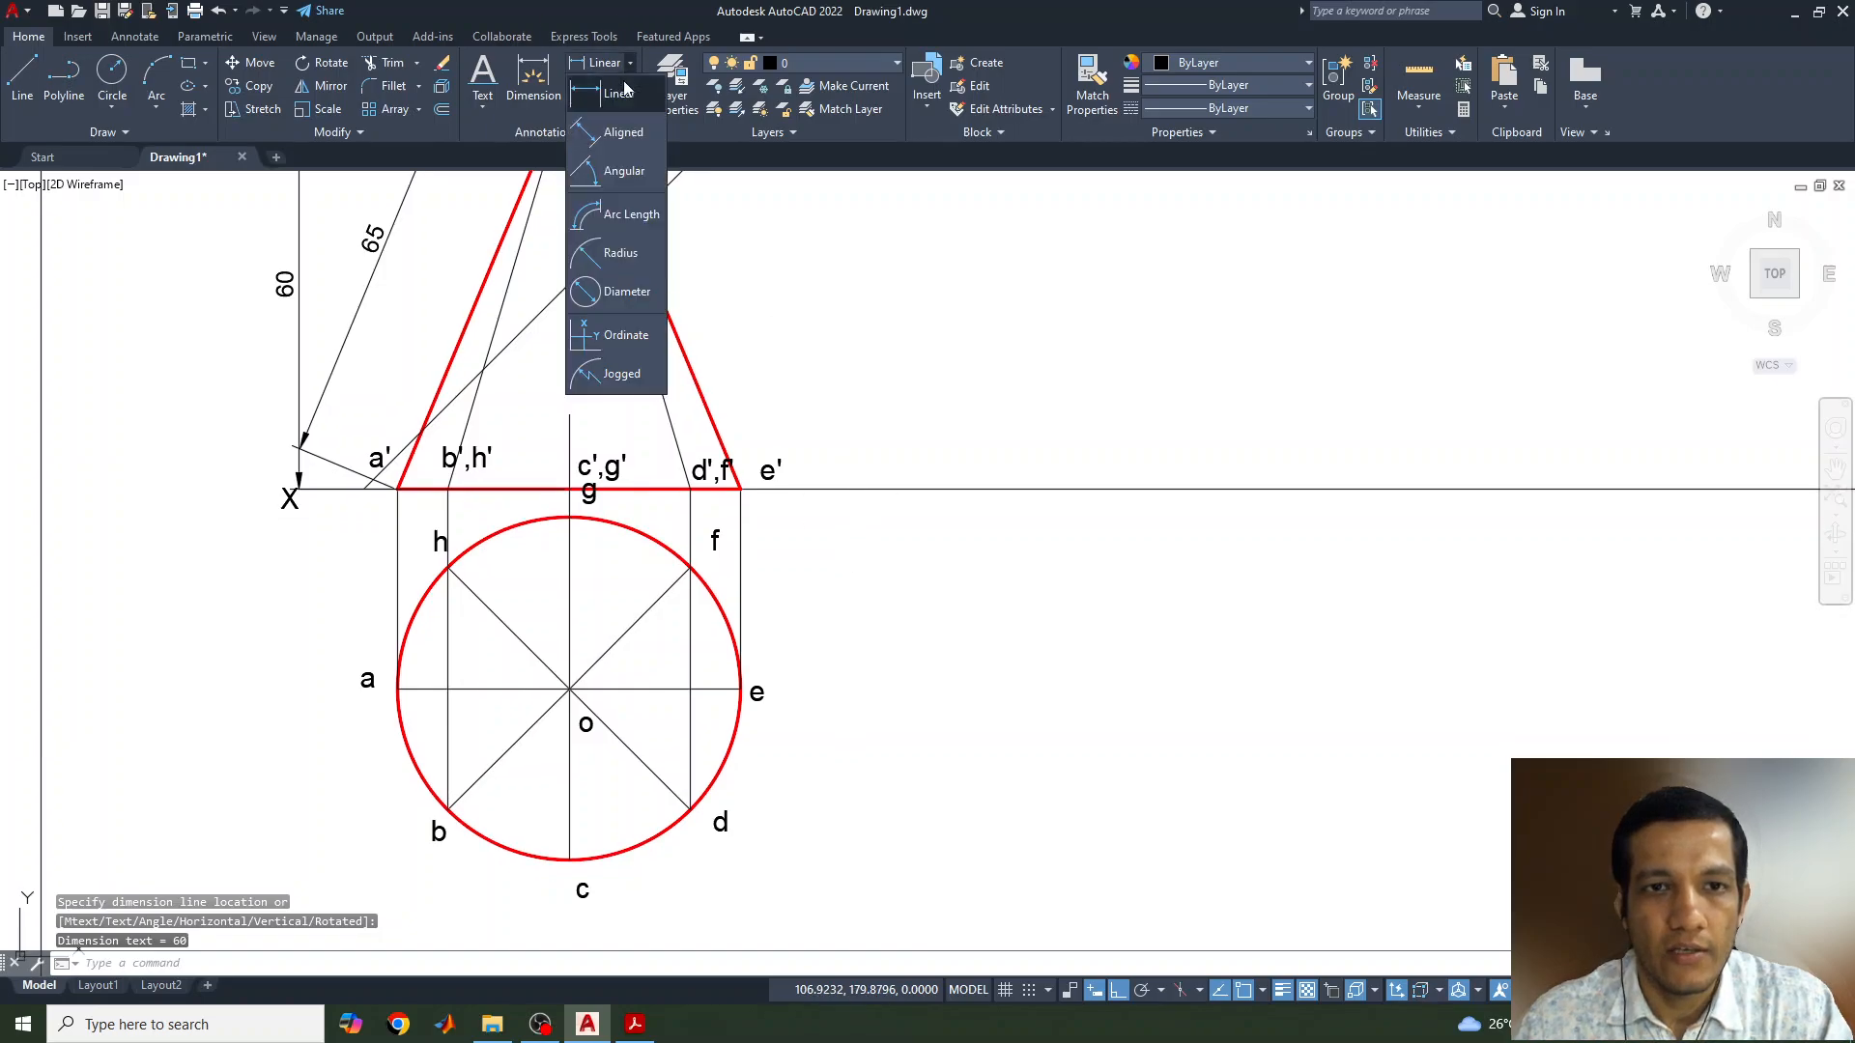
click(608, 296)
click(404, 645)
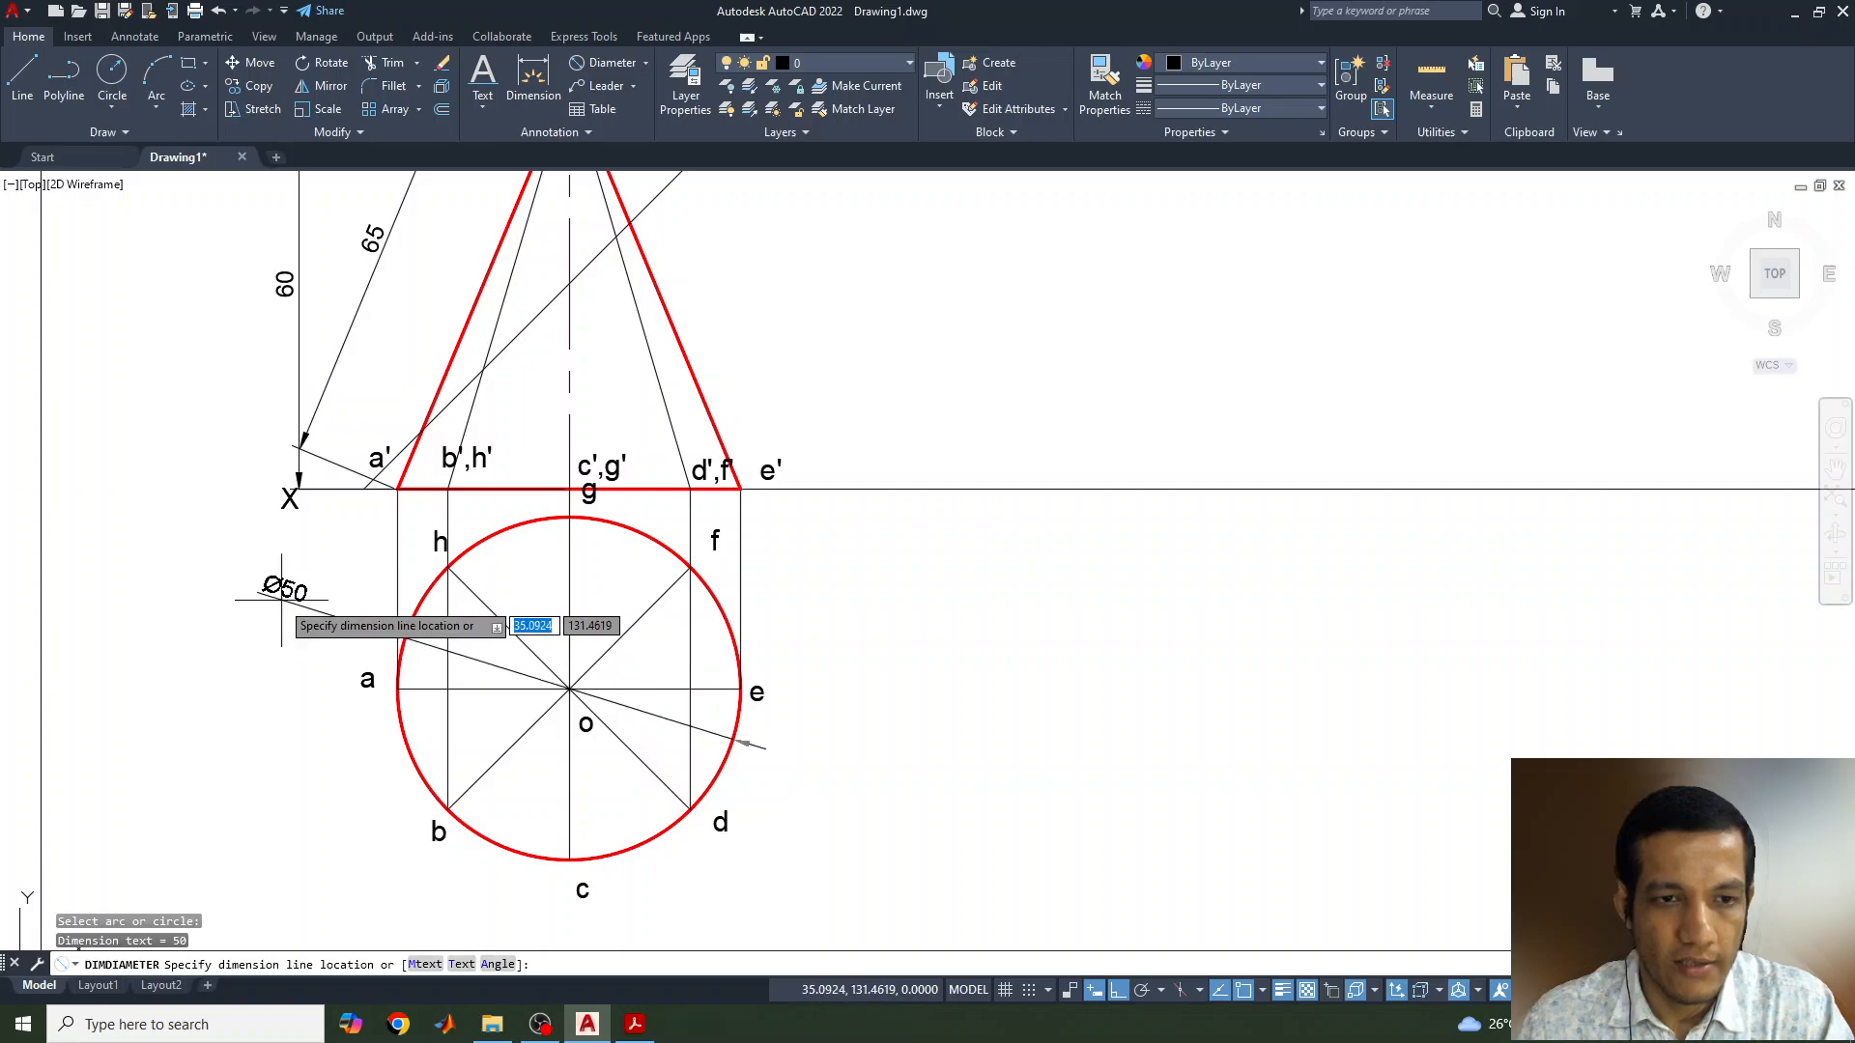
click(260, 601)
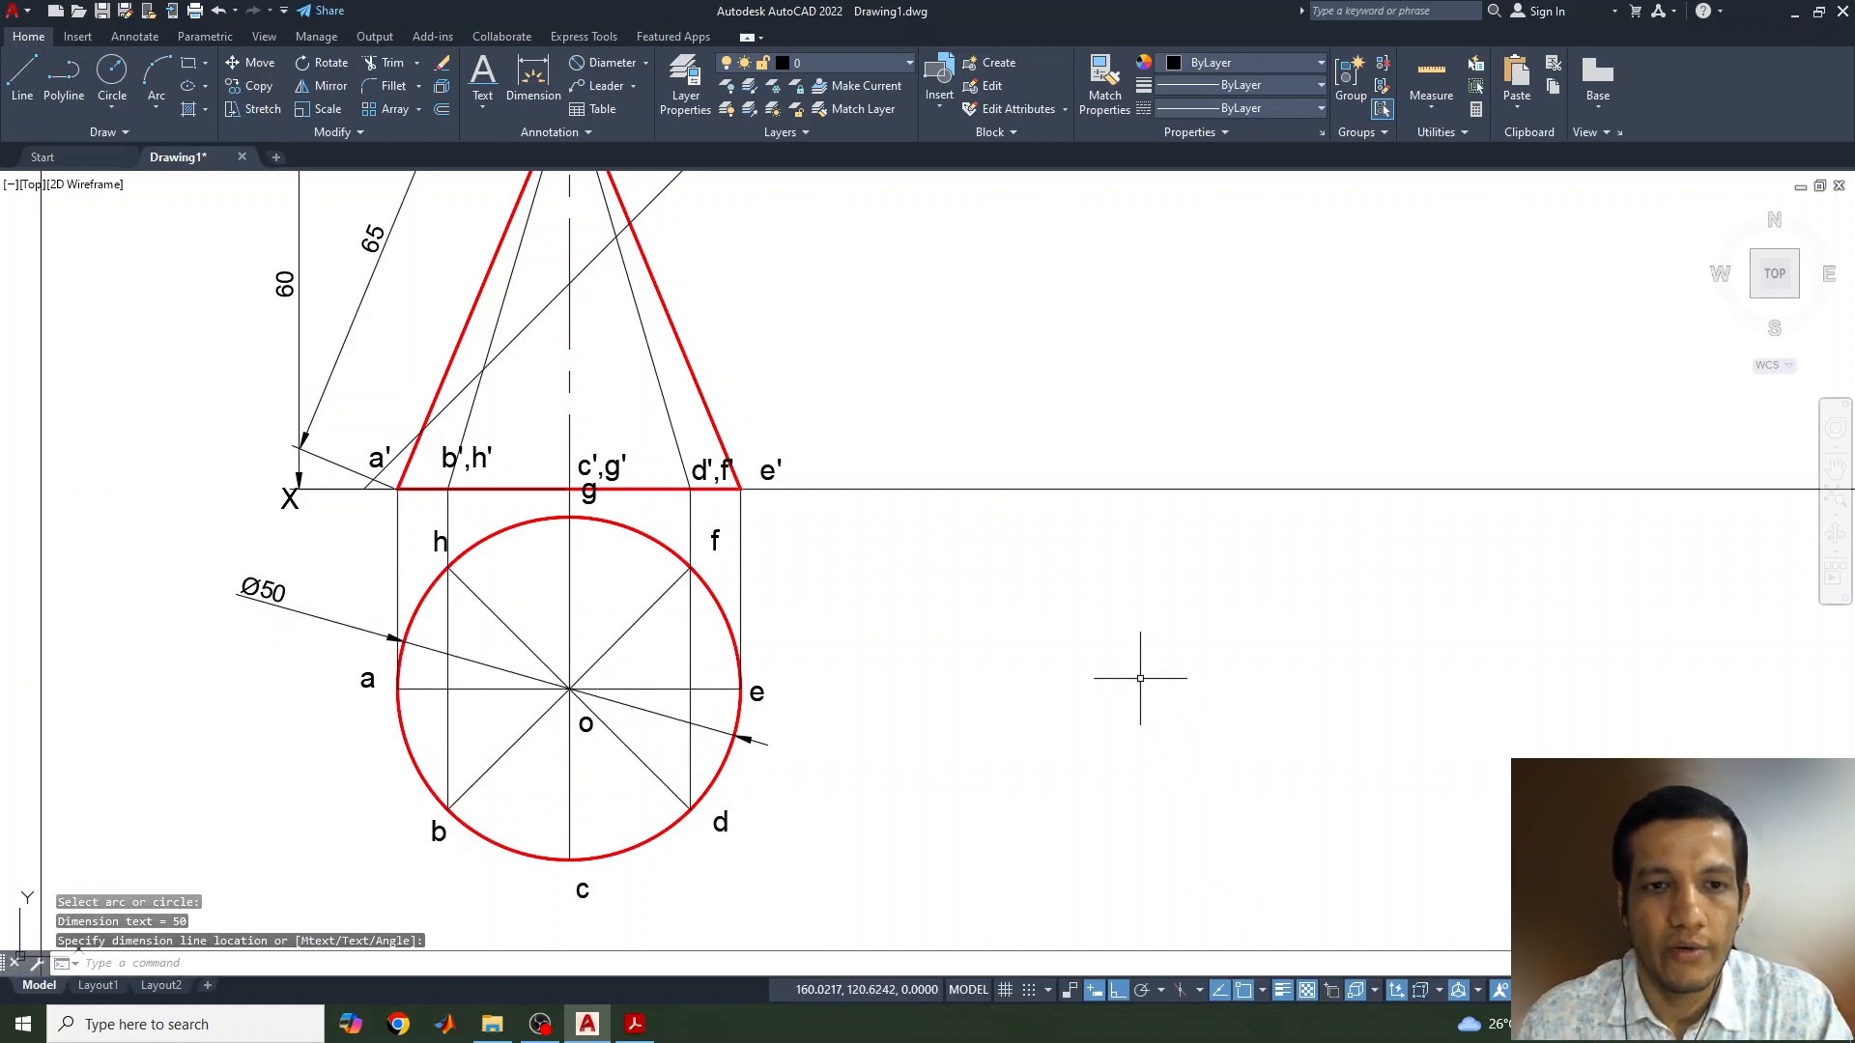
Load the ACAD_ISO04W100 long-dash dot linetype from acadiso.lin into the drawing
mouse_move(1139, 675)
middle_down()
mouse_move(1018, 803)
mouse_move(1040, 774)
mouse_move(1080, 785)
middle_up()
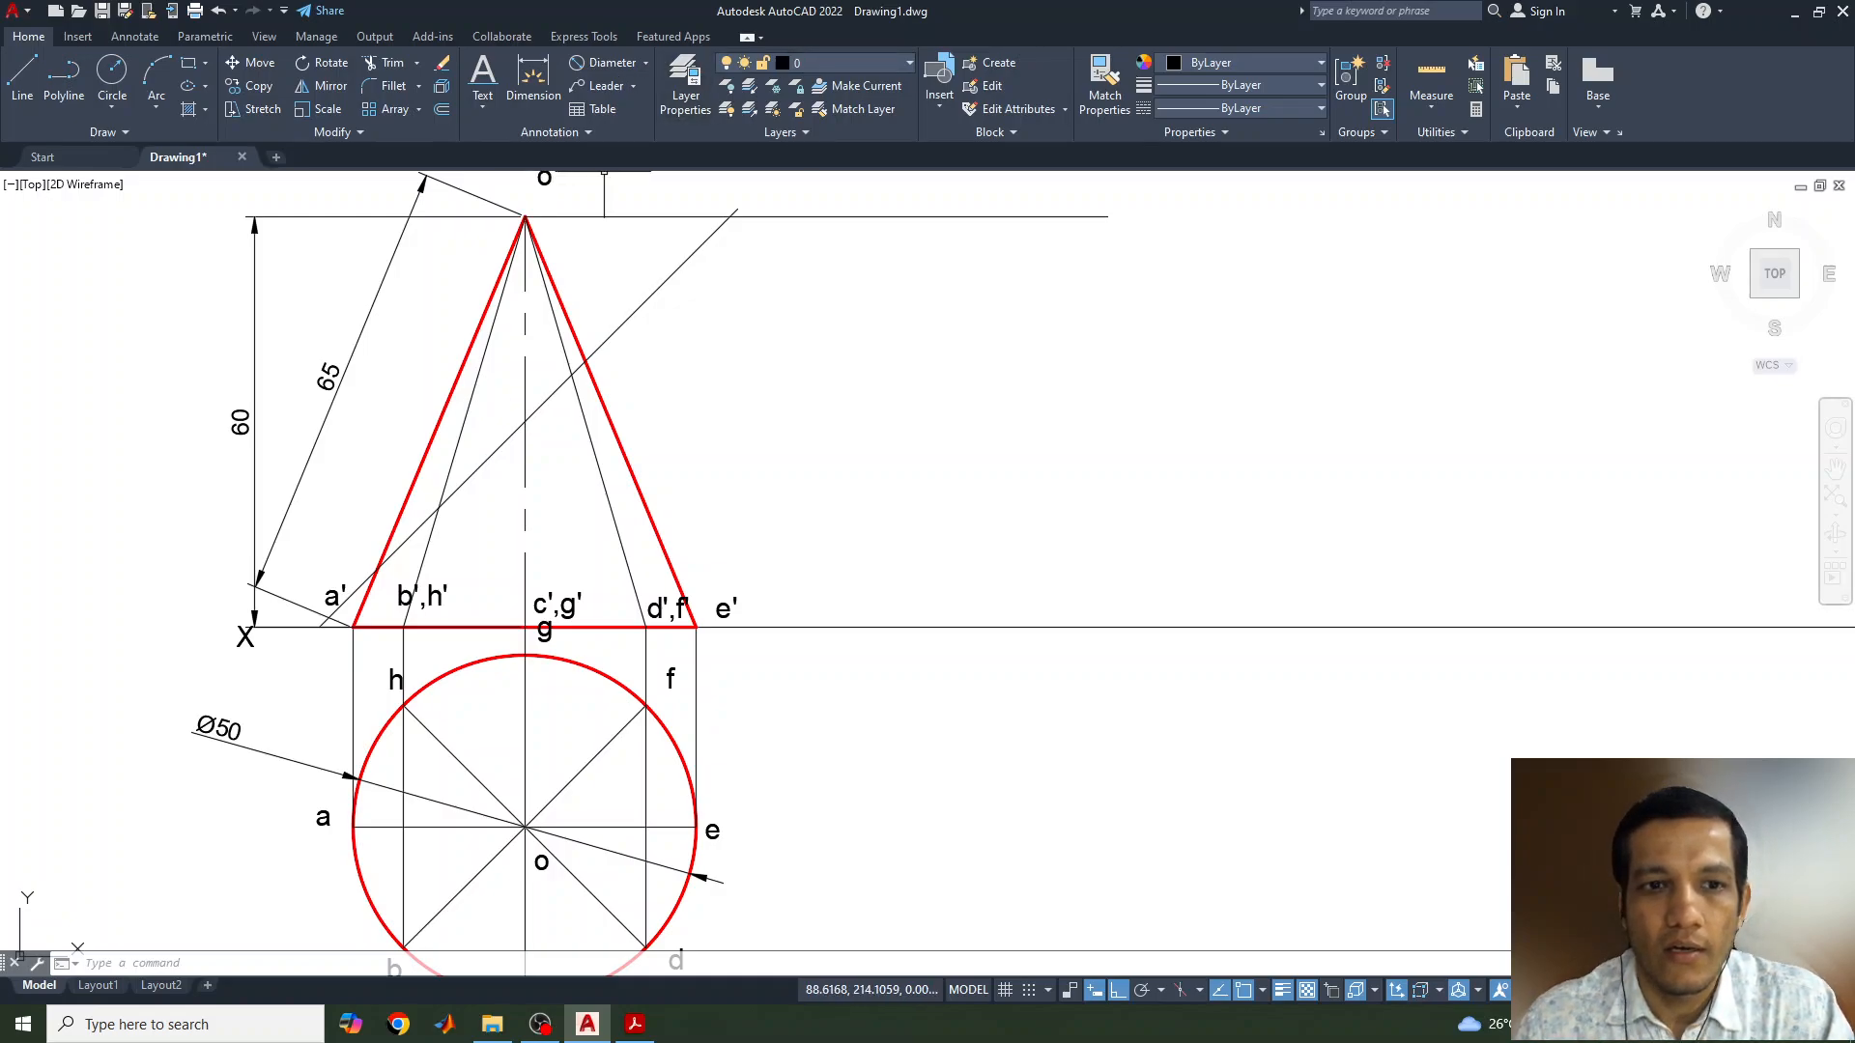
click(1223, 108)
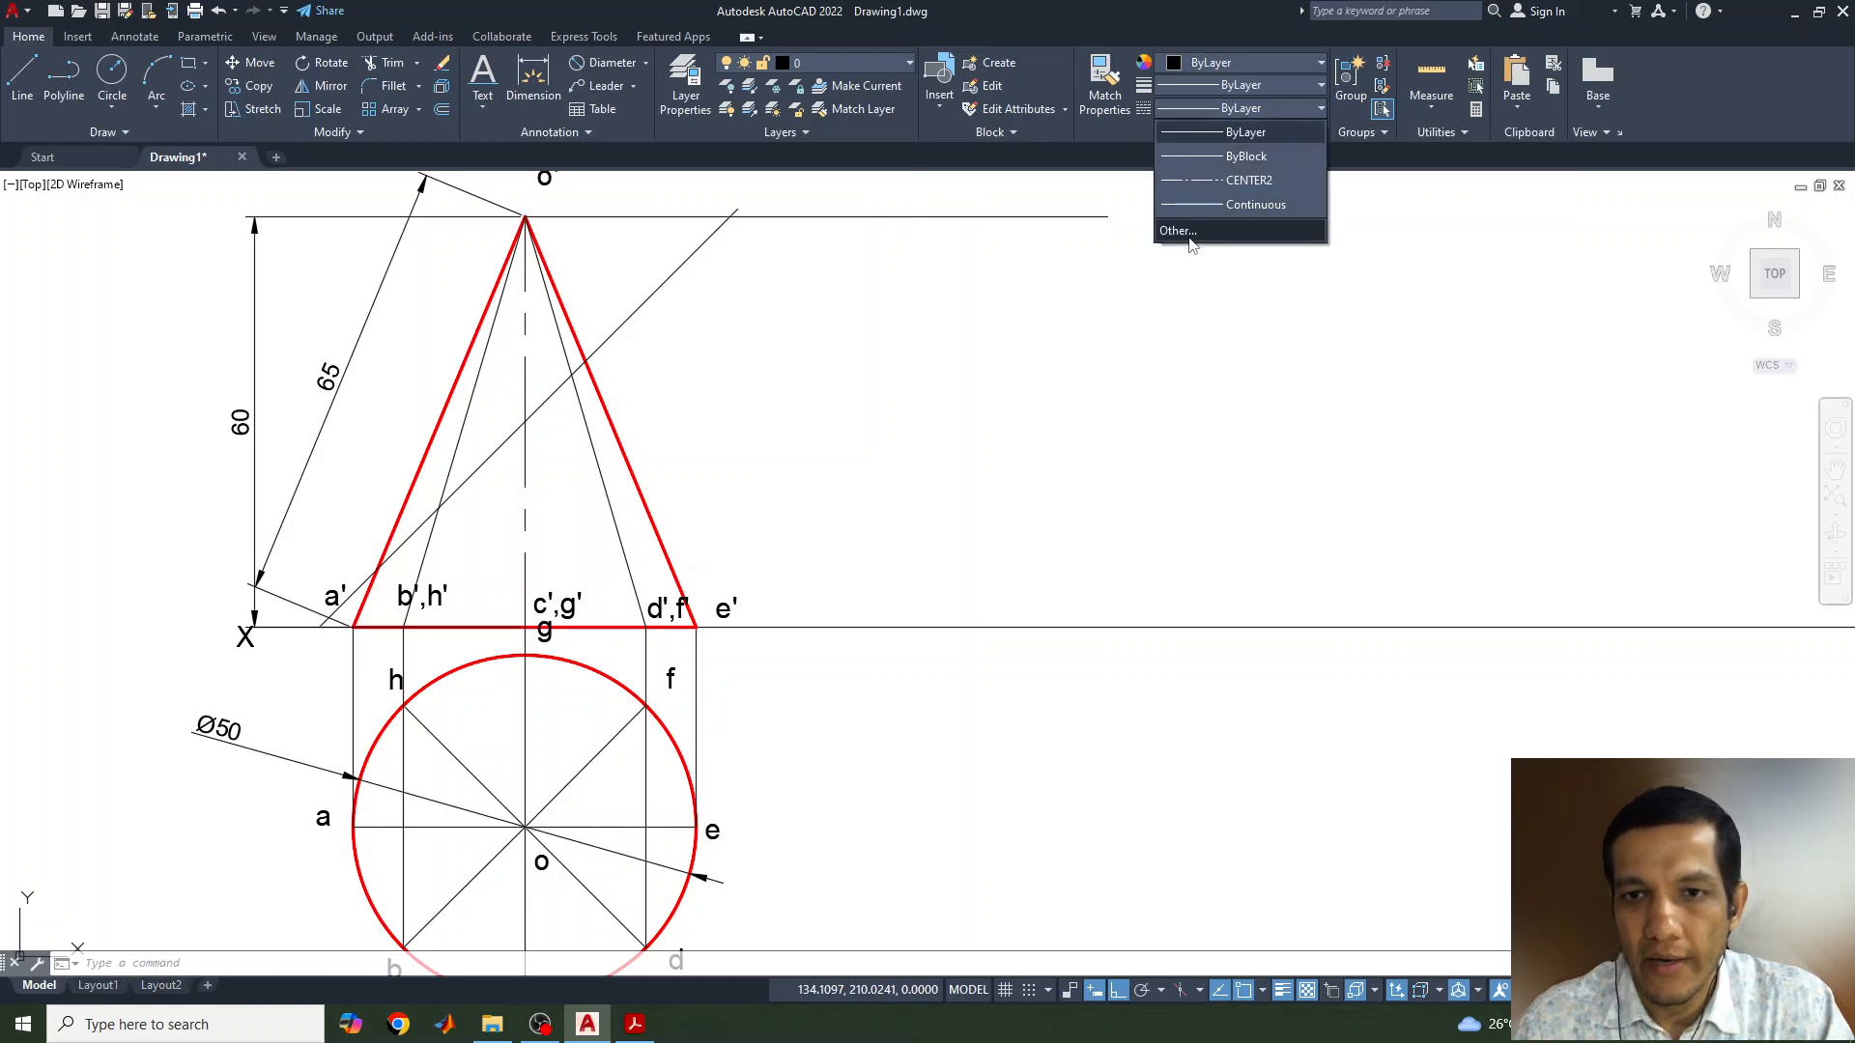
click(1196, 230)
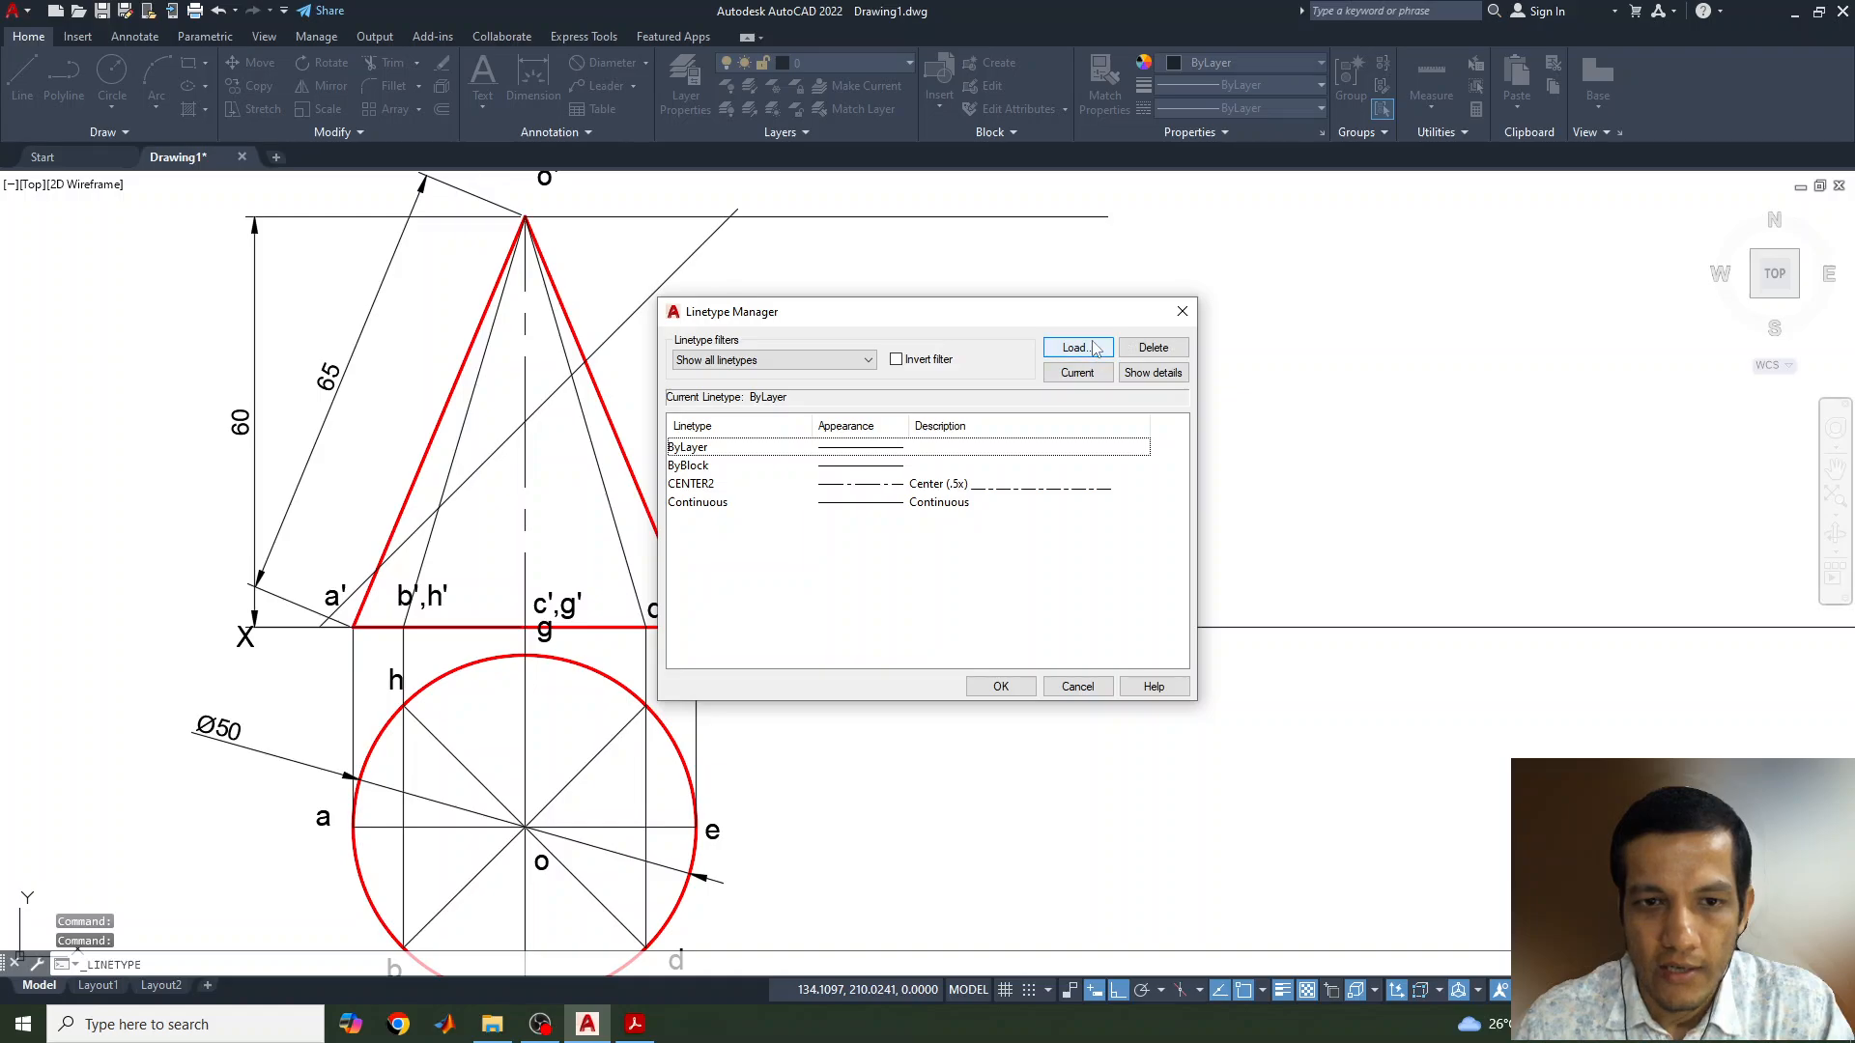
click(1094, 348)
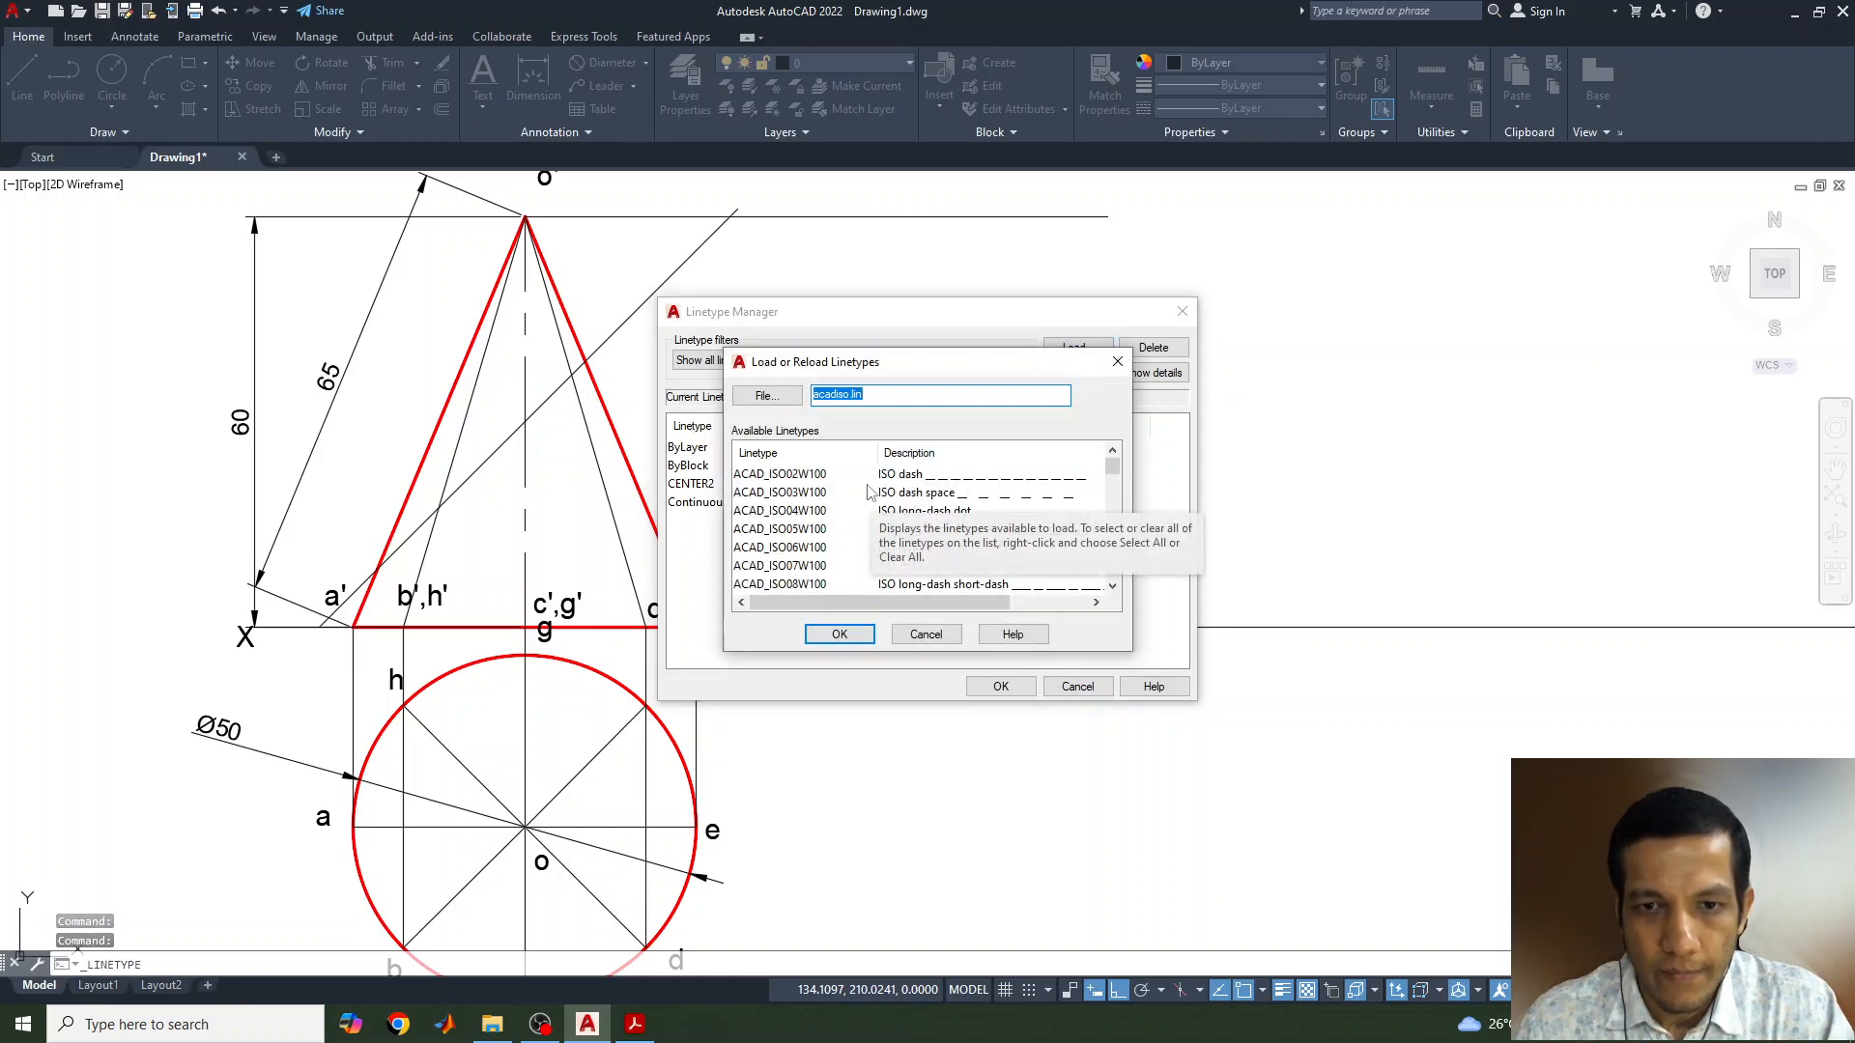
scroll(869, 493, down, 1)
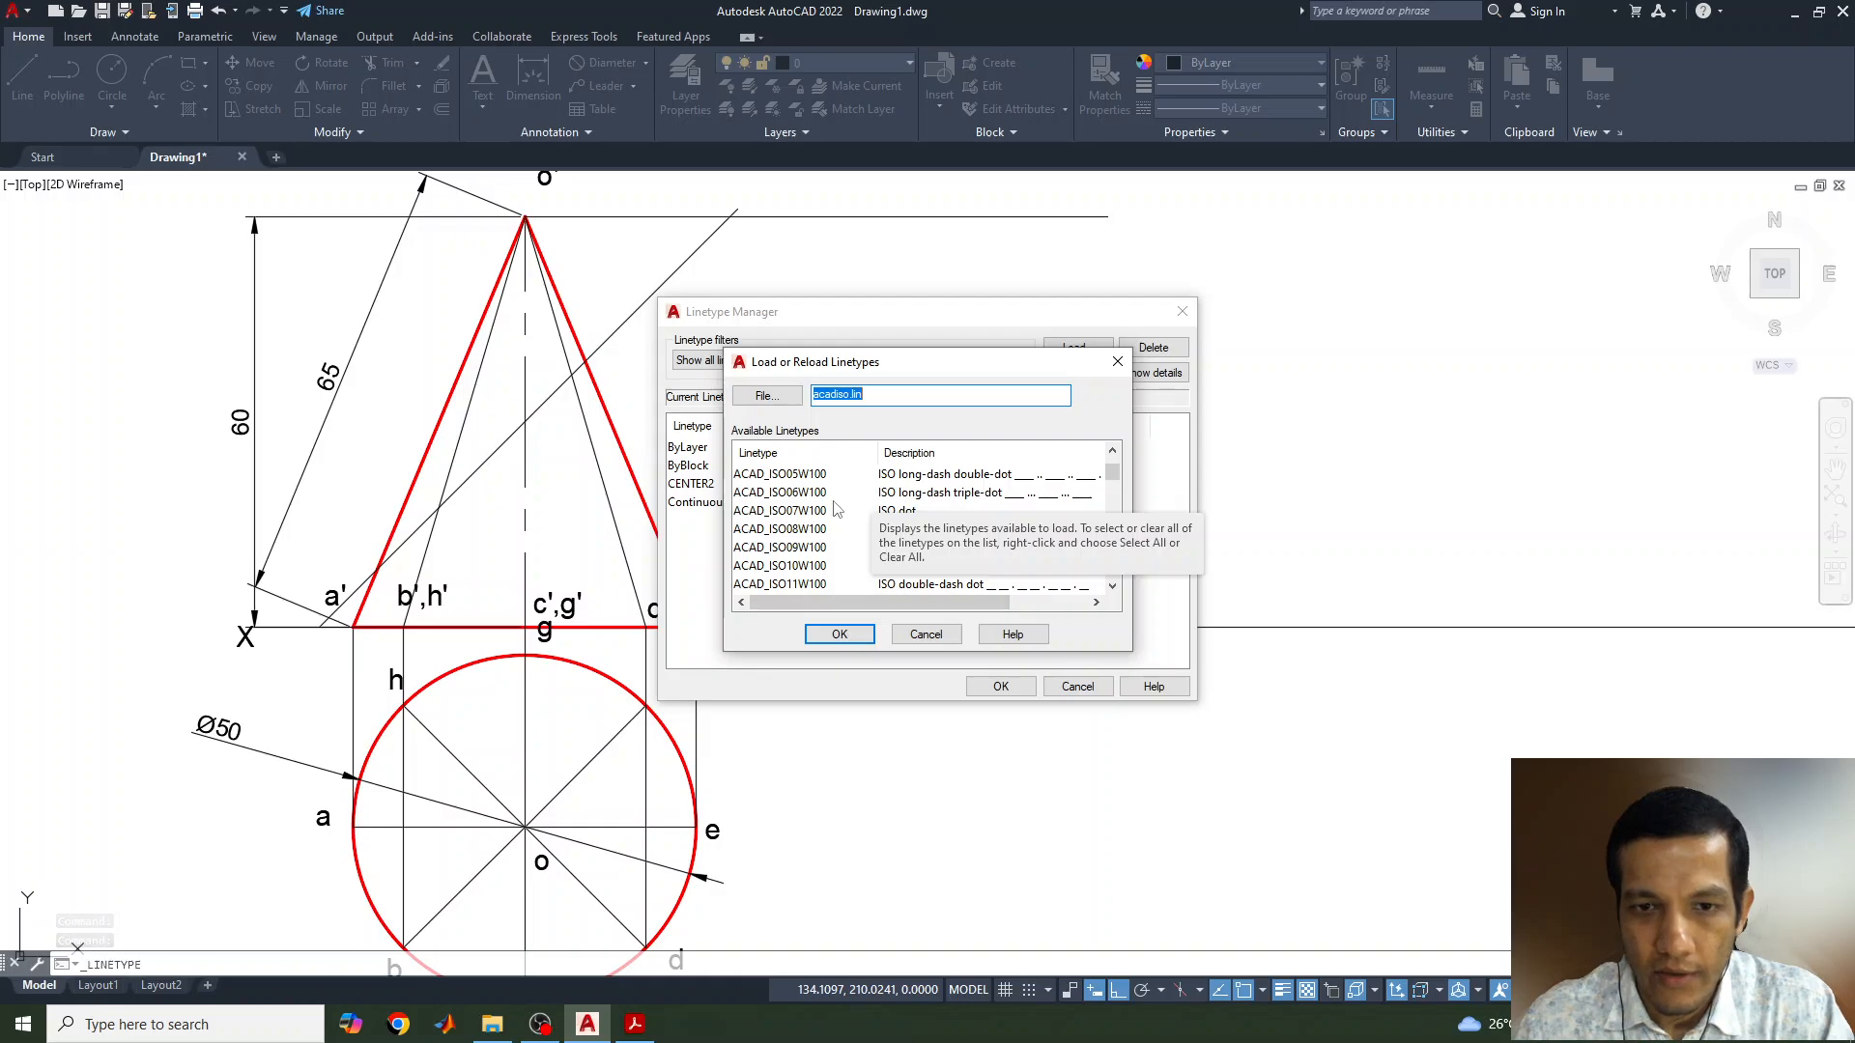
scroll(837, 510, up, 1)
scroll(830, 499, down, 1)
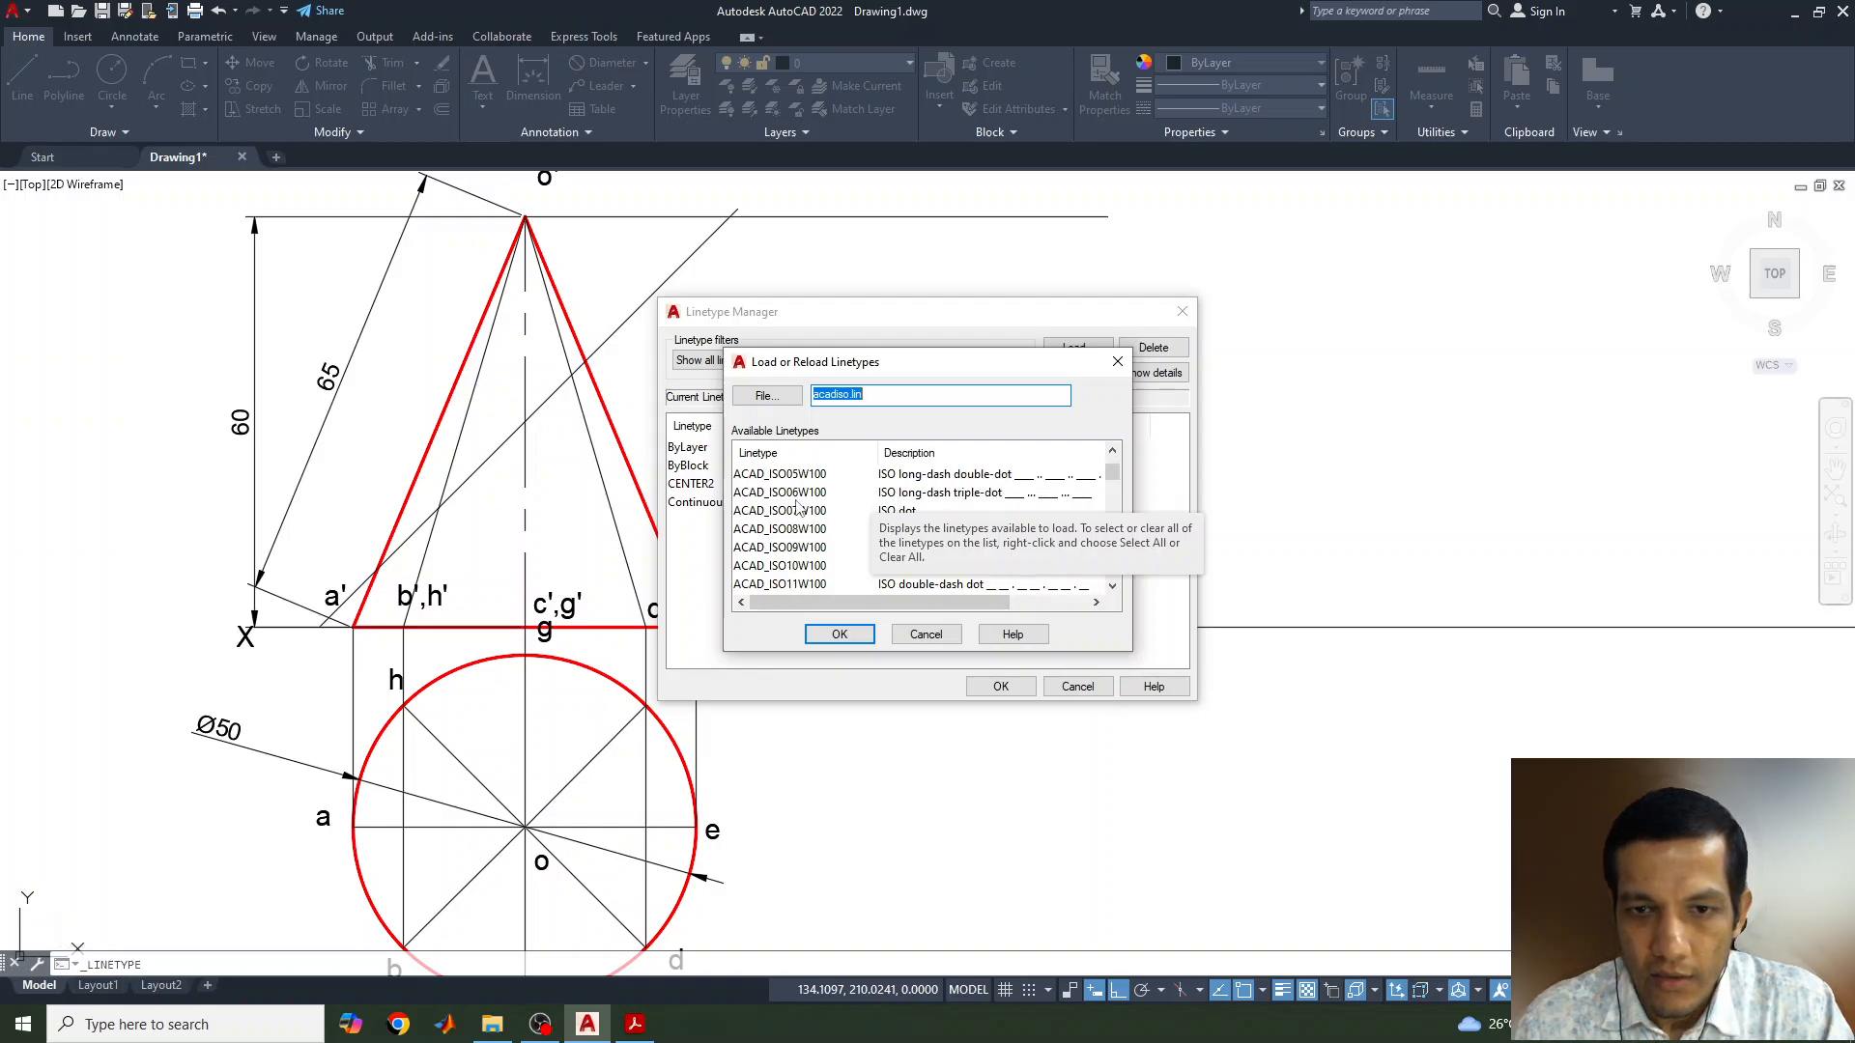
scroll(798, 509, down, 1)
scroll(798, 508, down, 2)
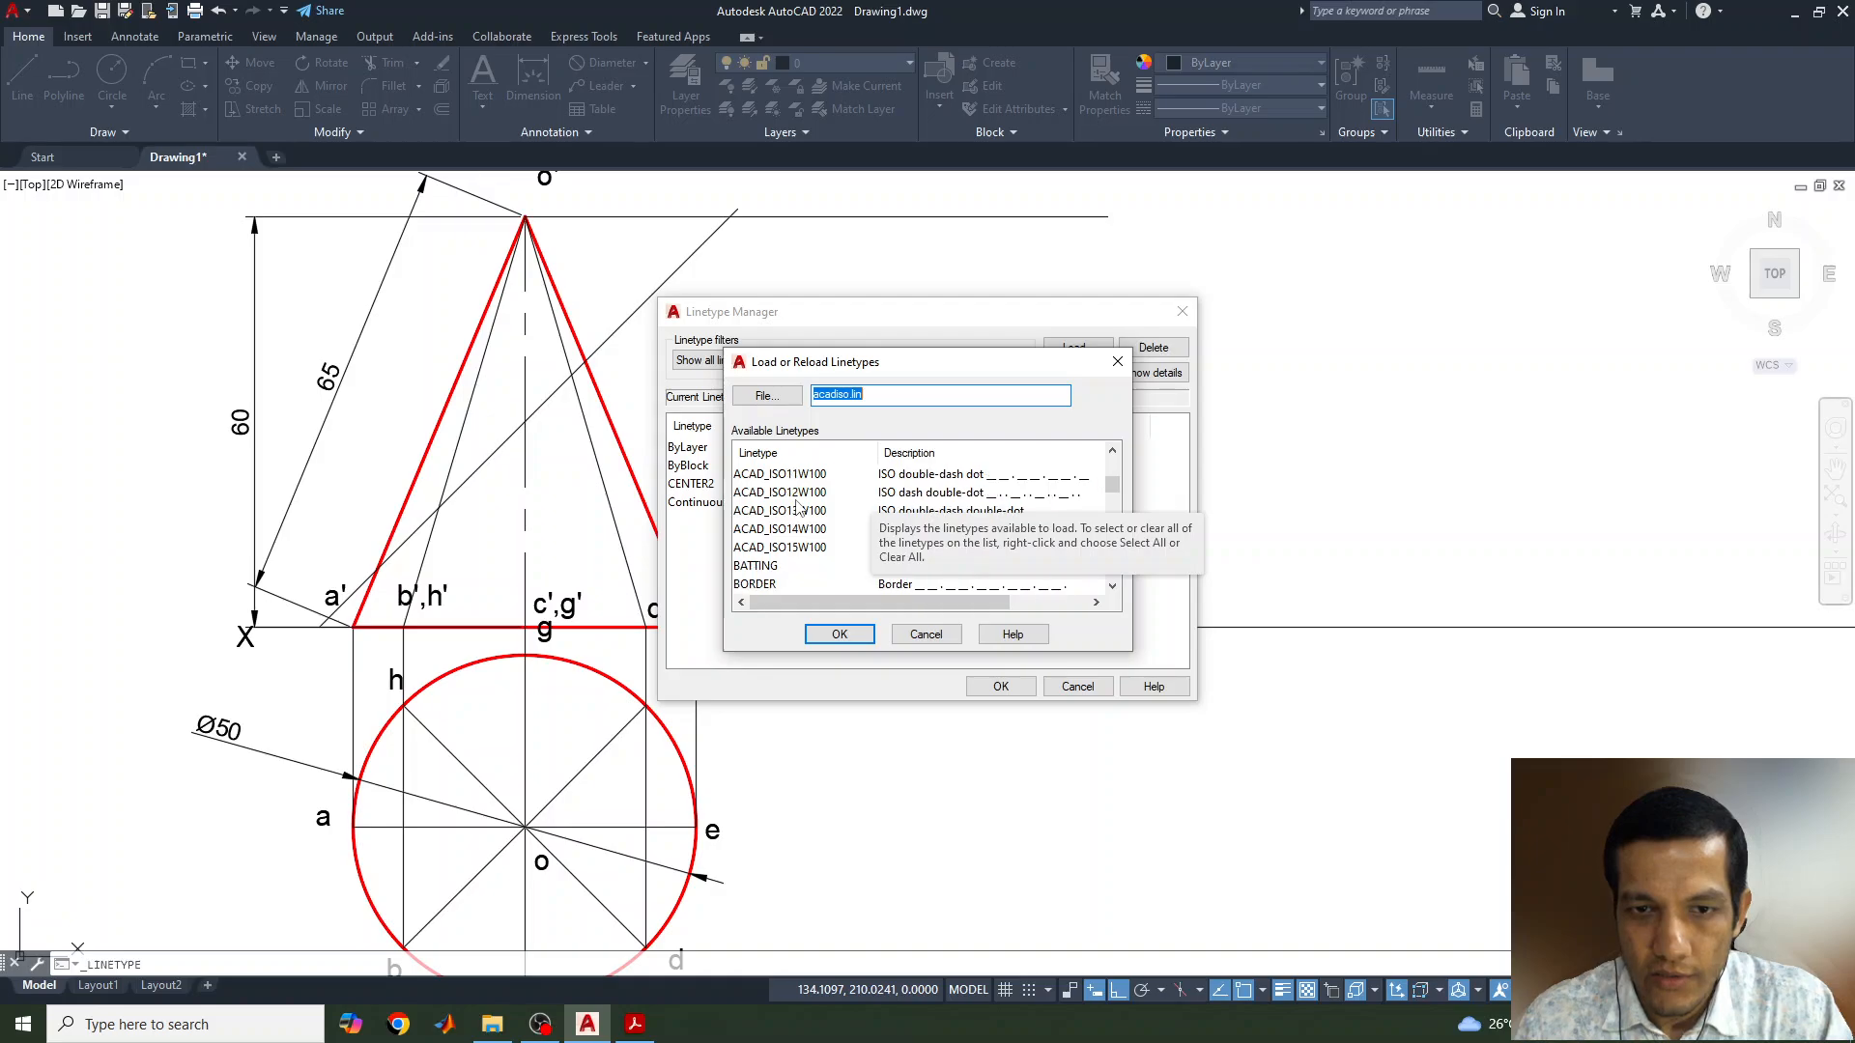
scroll(782, 541, down, 1)
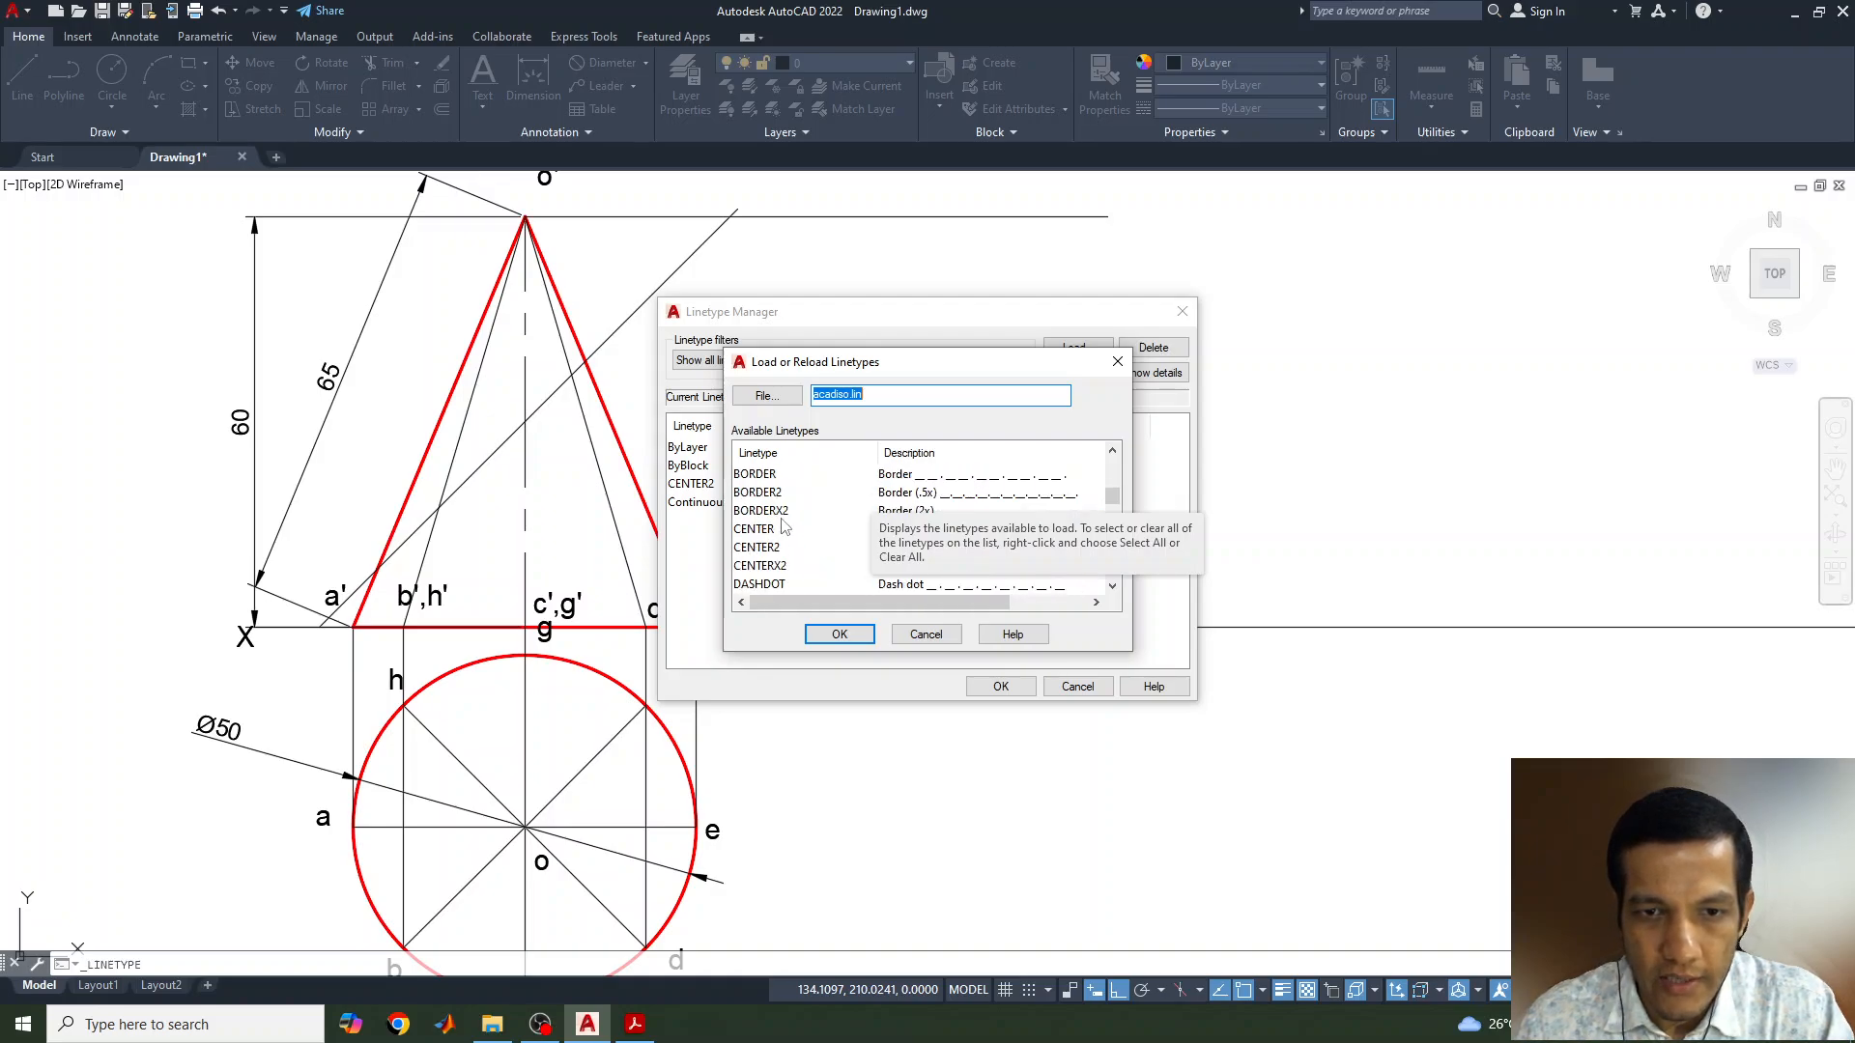
scroll(773, 558, down, 4)
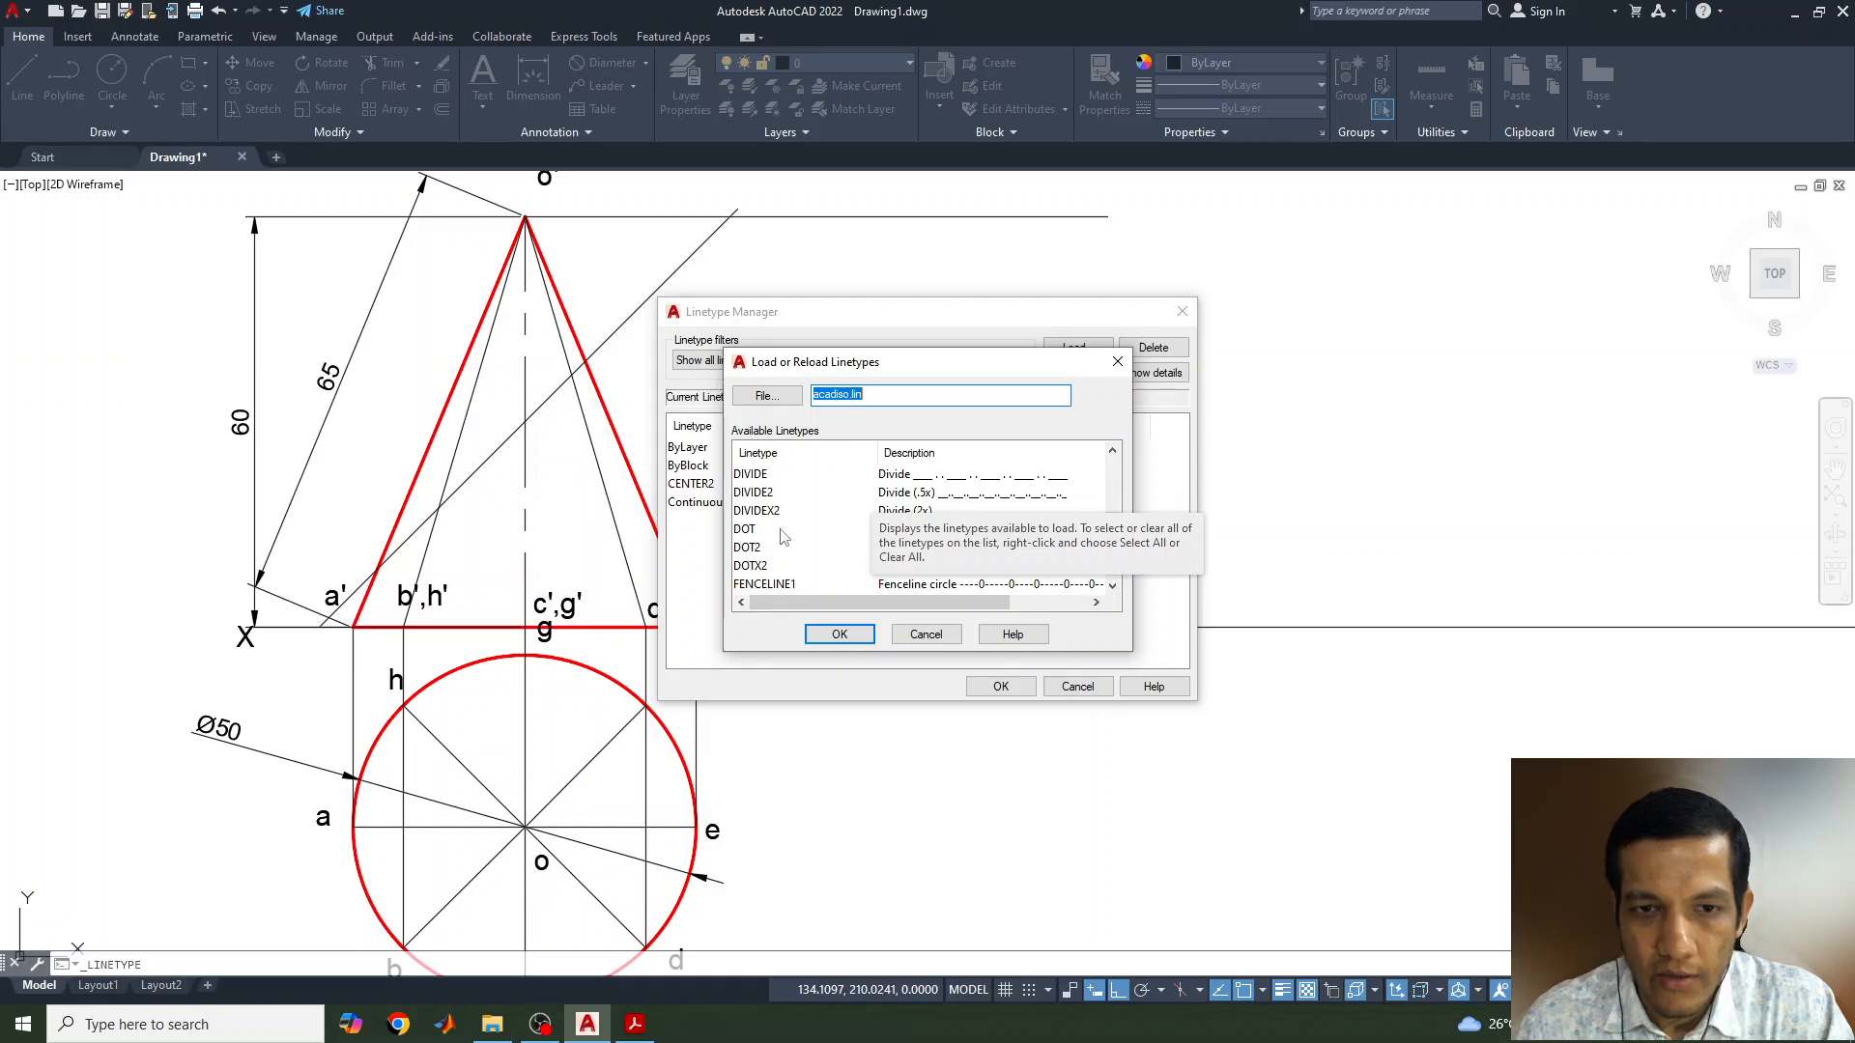
scroll(783, 537, down, 2)
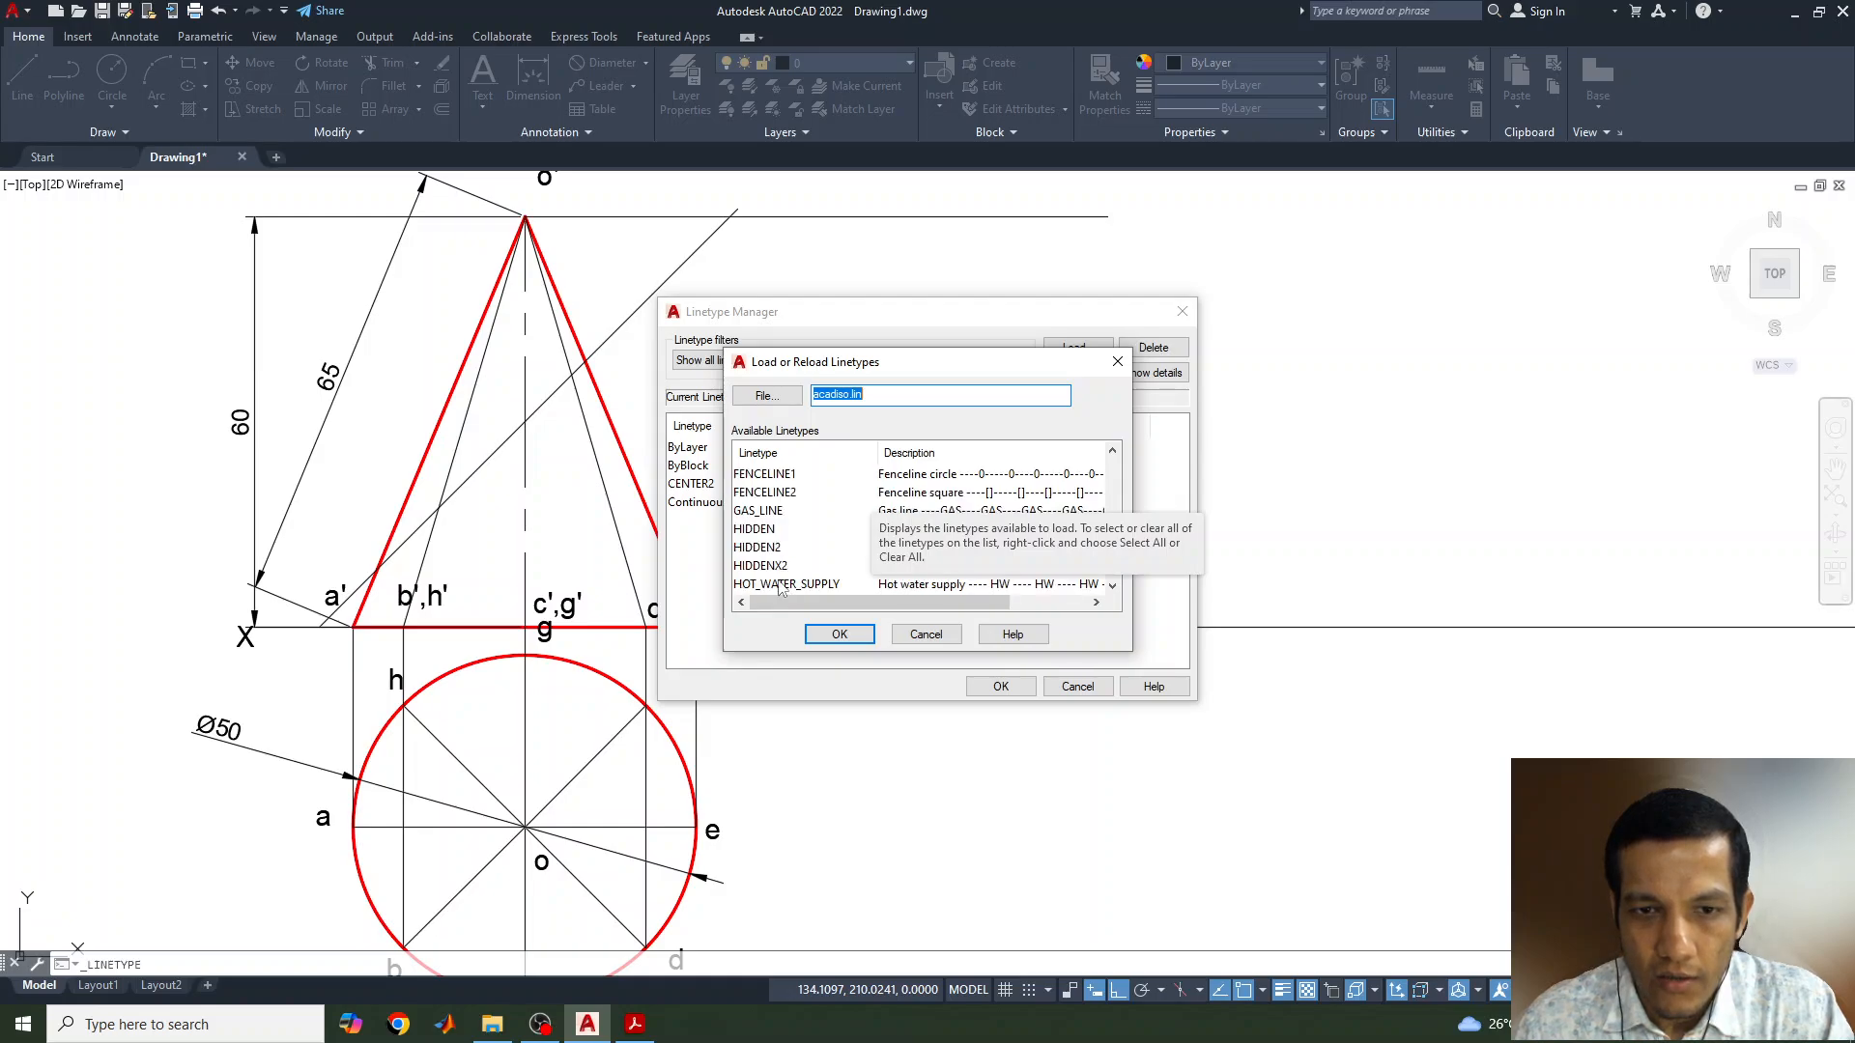
scroll(785, 508, down, 1)
scroll(792, 550, down, 1)
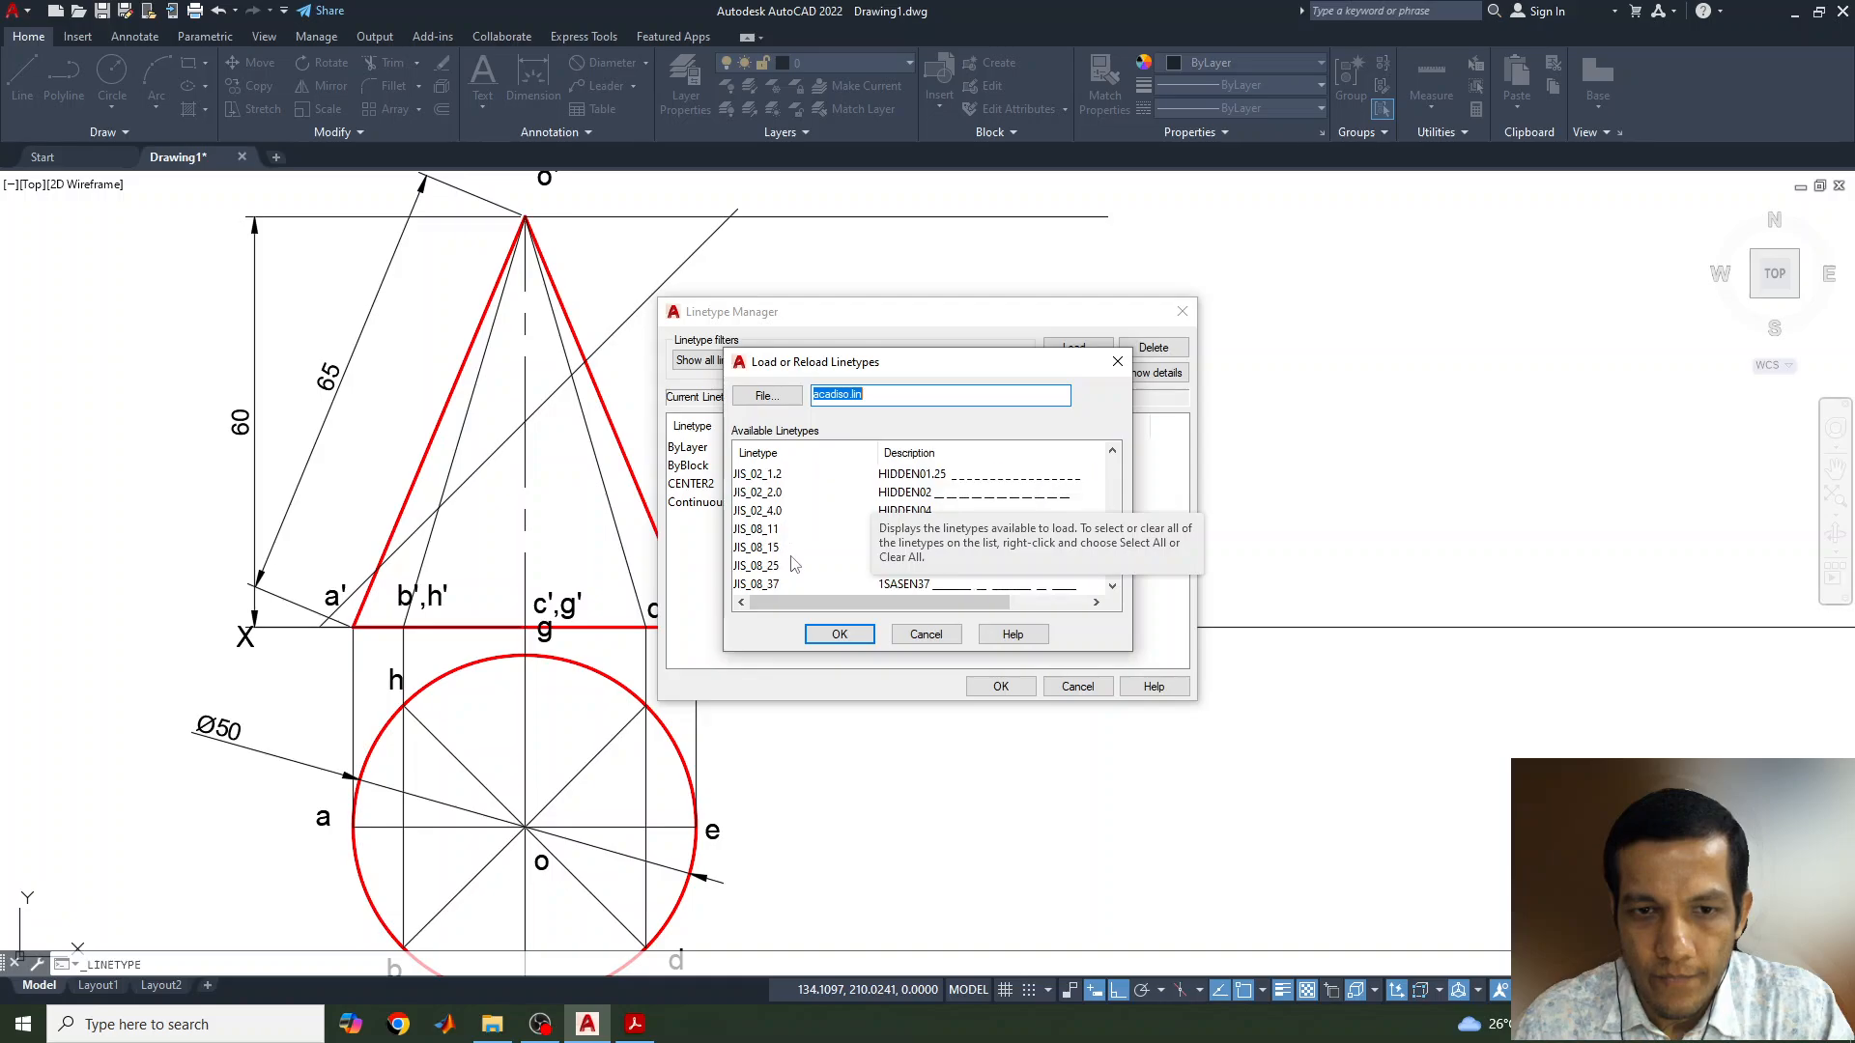
scroll(802, 559, up, 9)
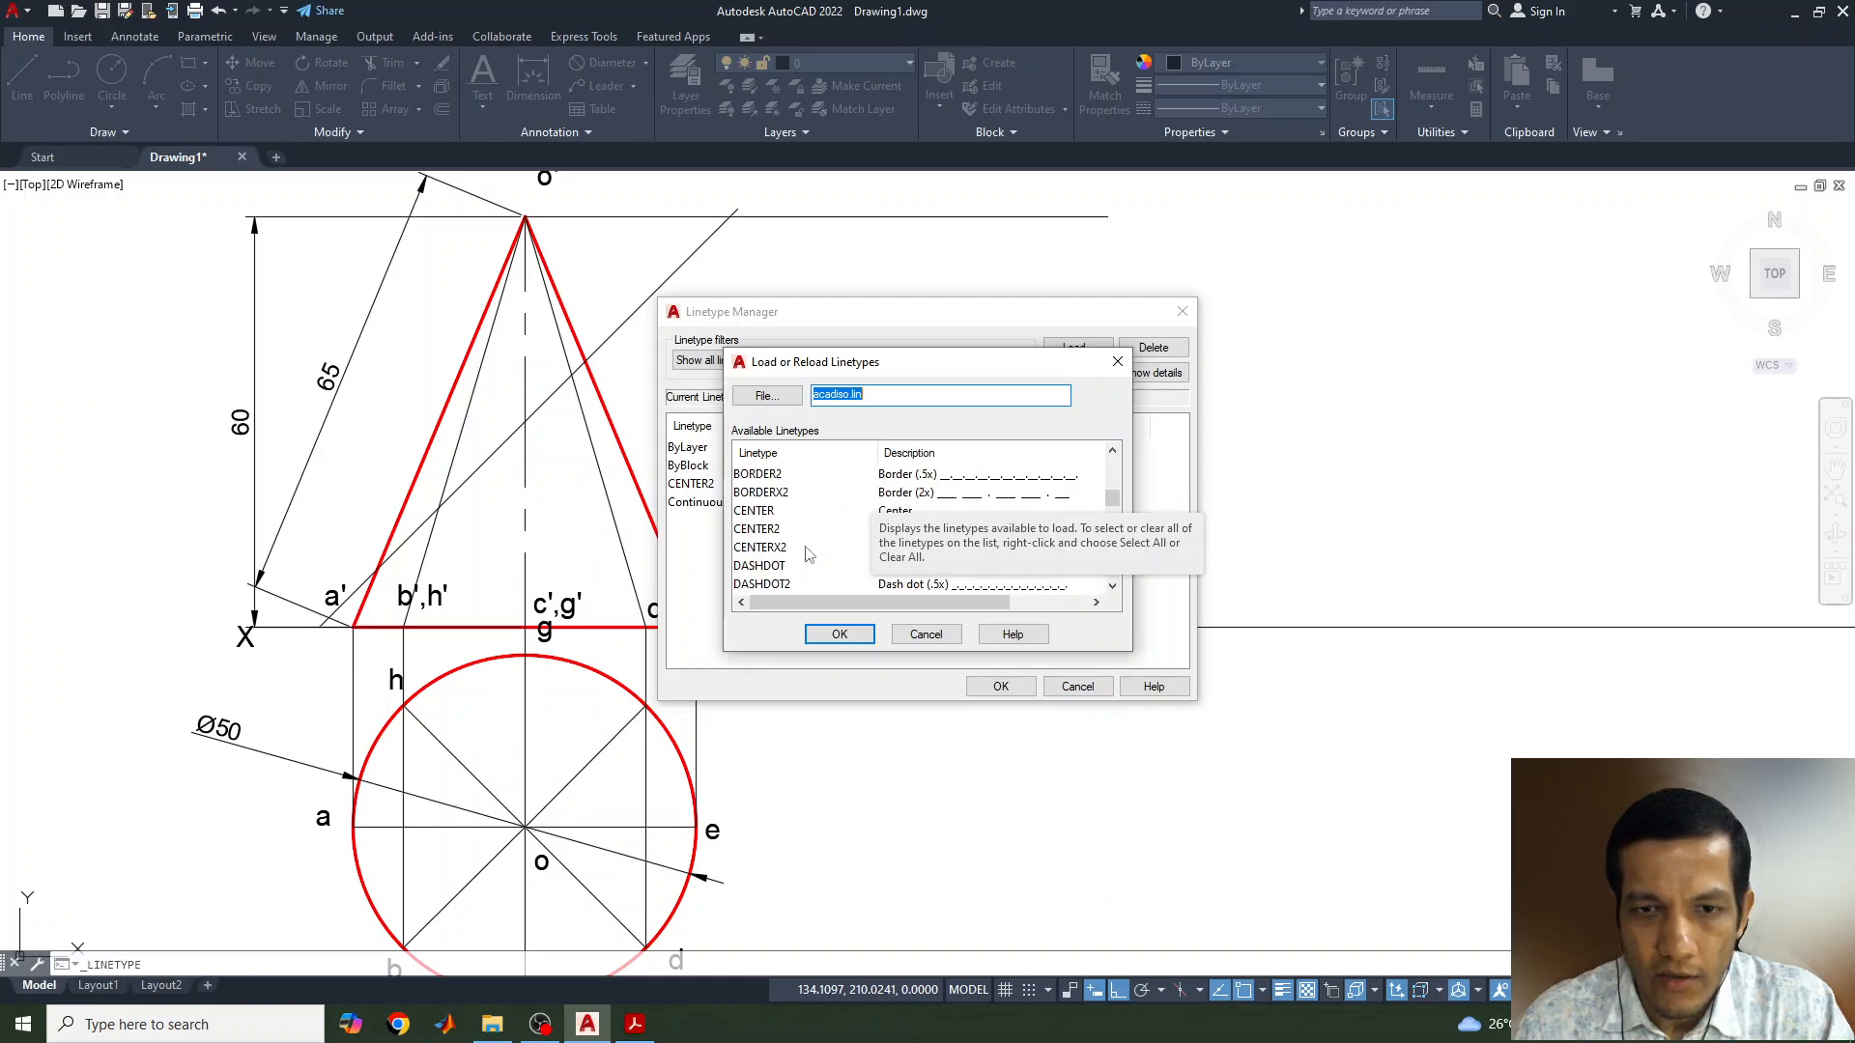
scroll(783, 510, up, 2)
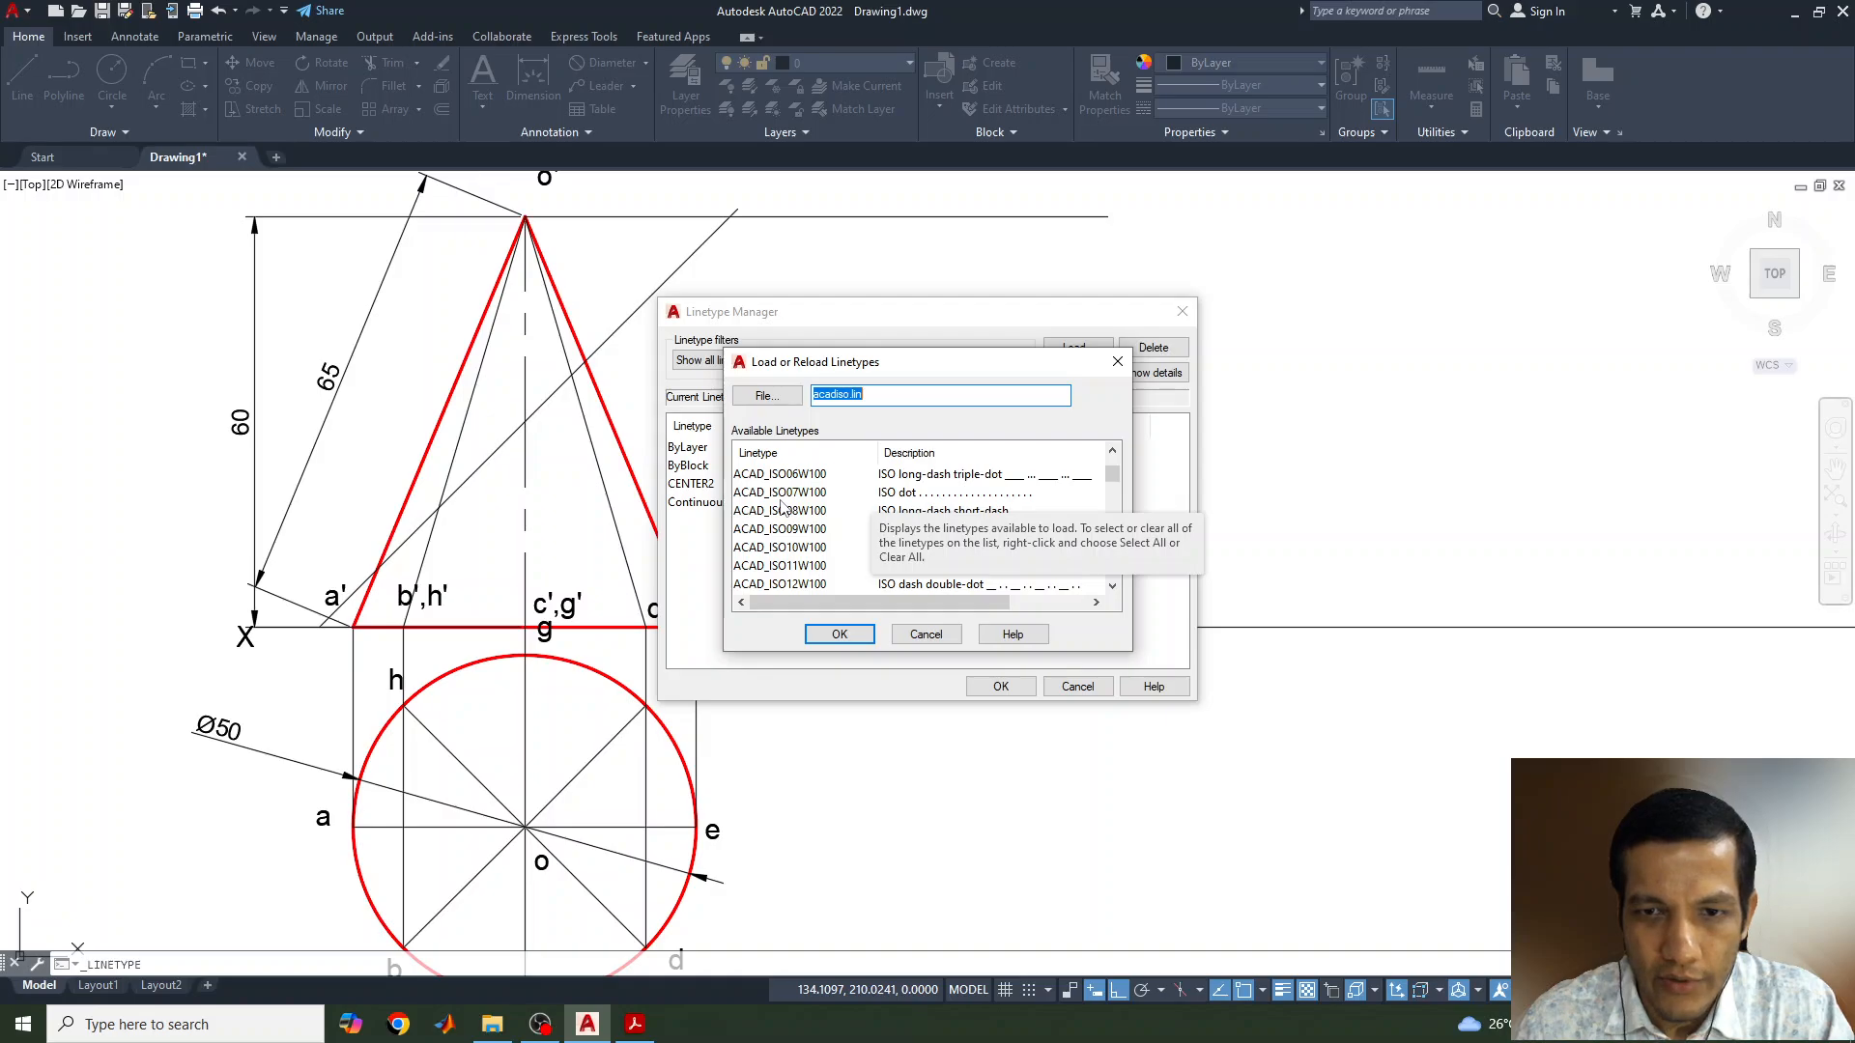
scroll(783, 507, up, 1)
click(776, 494)
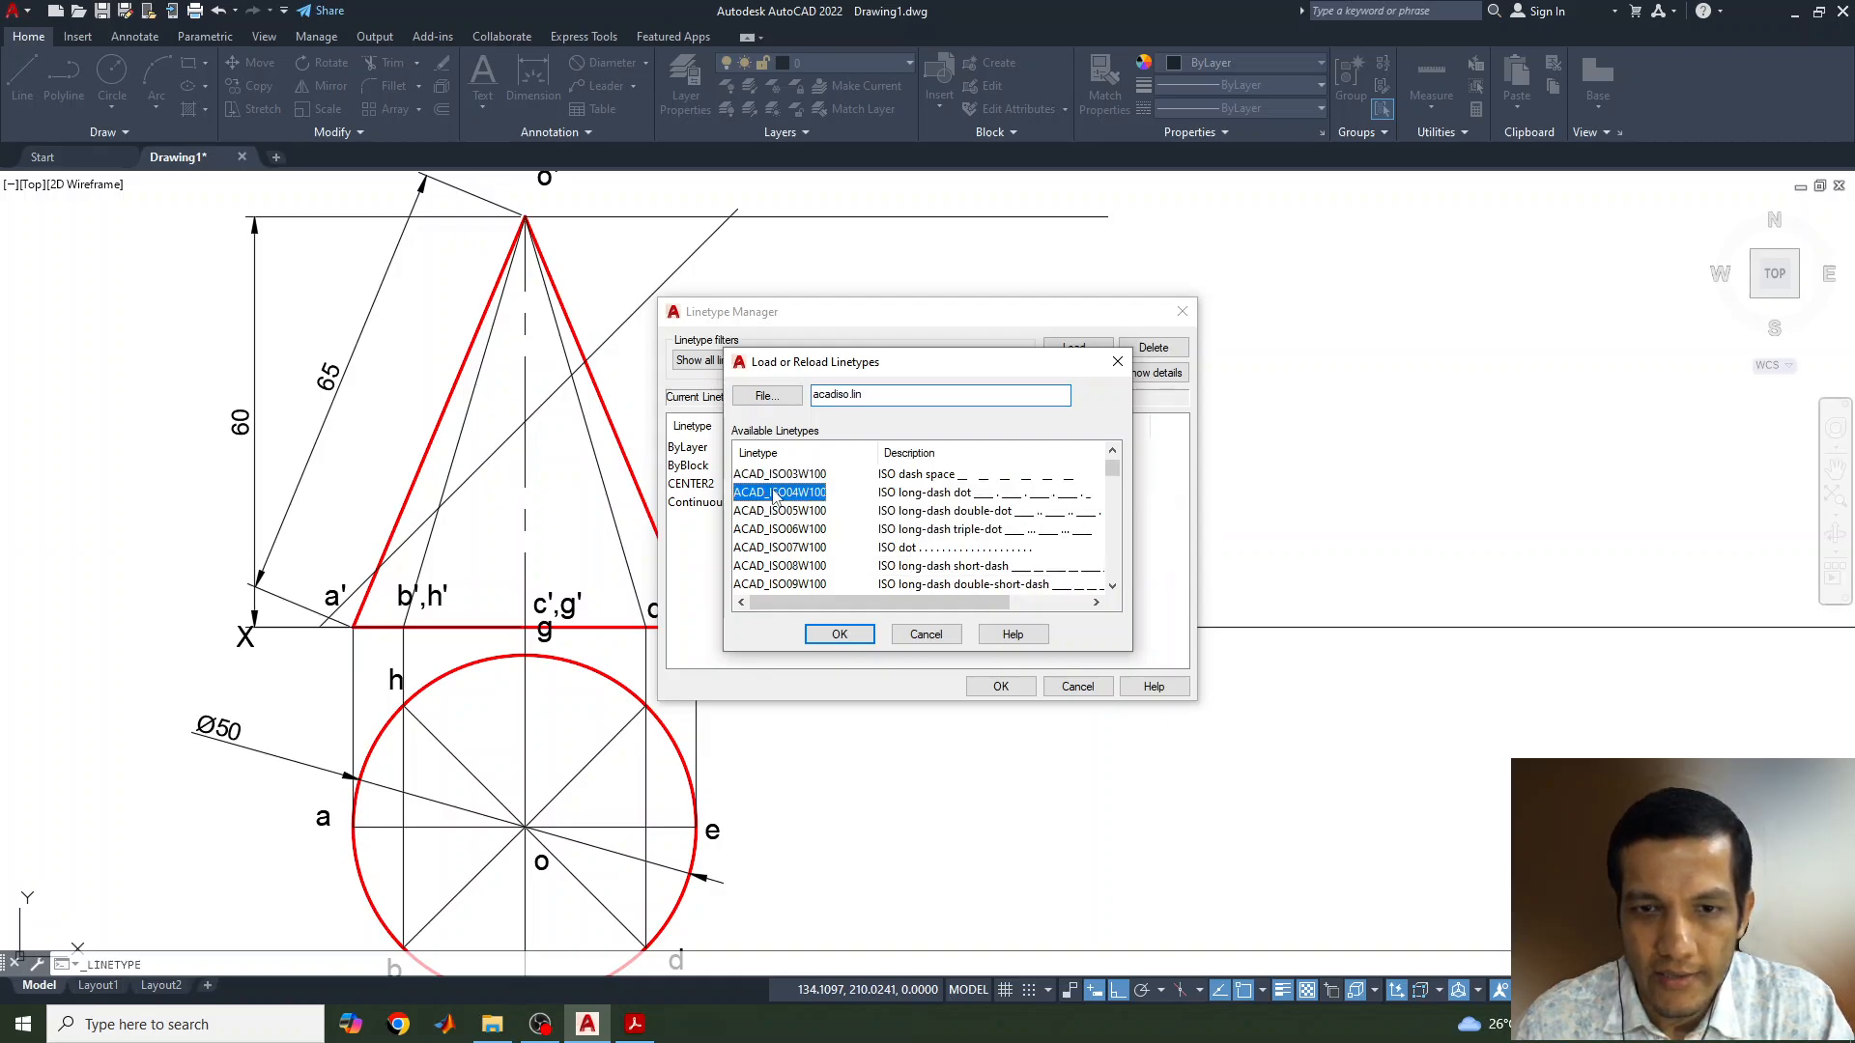
click(828, 636)
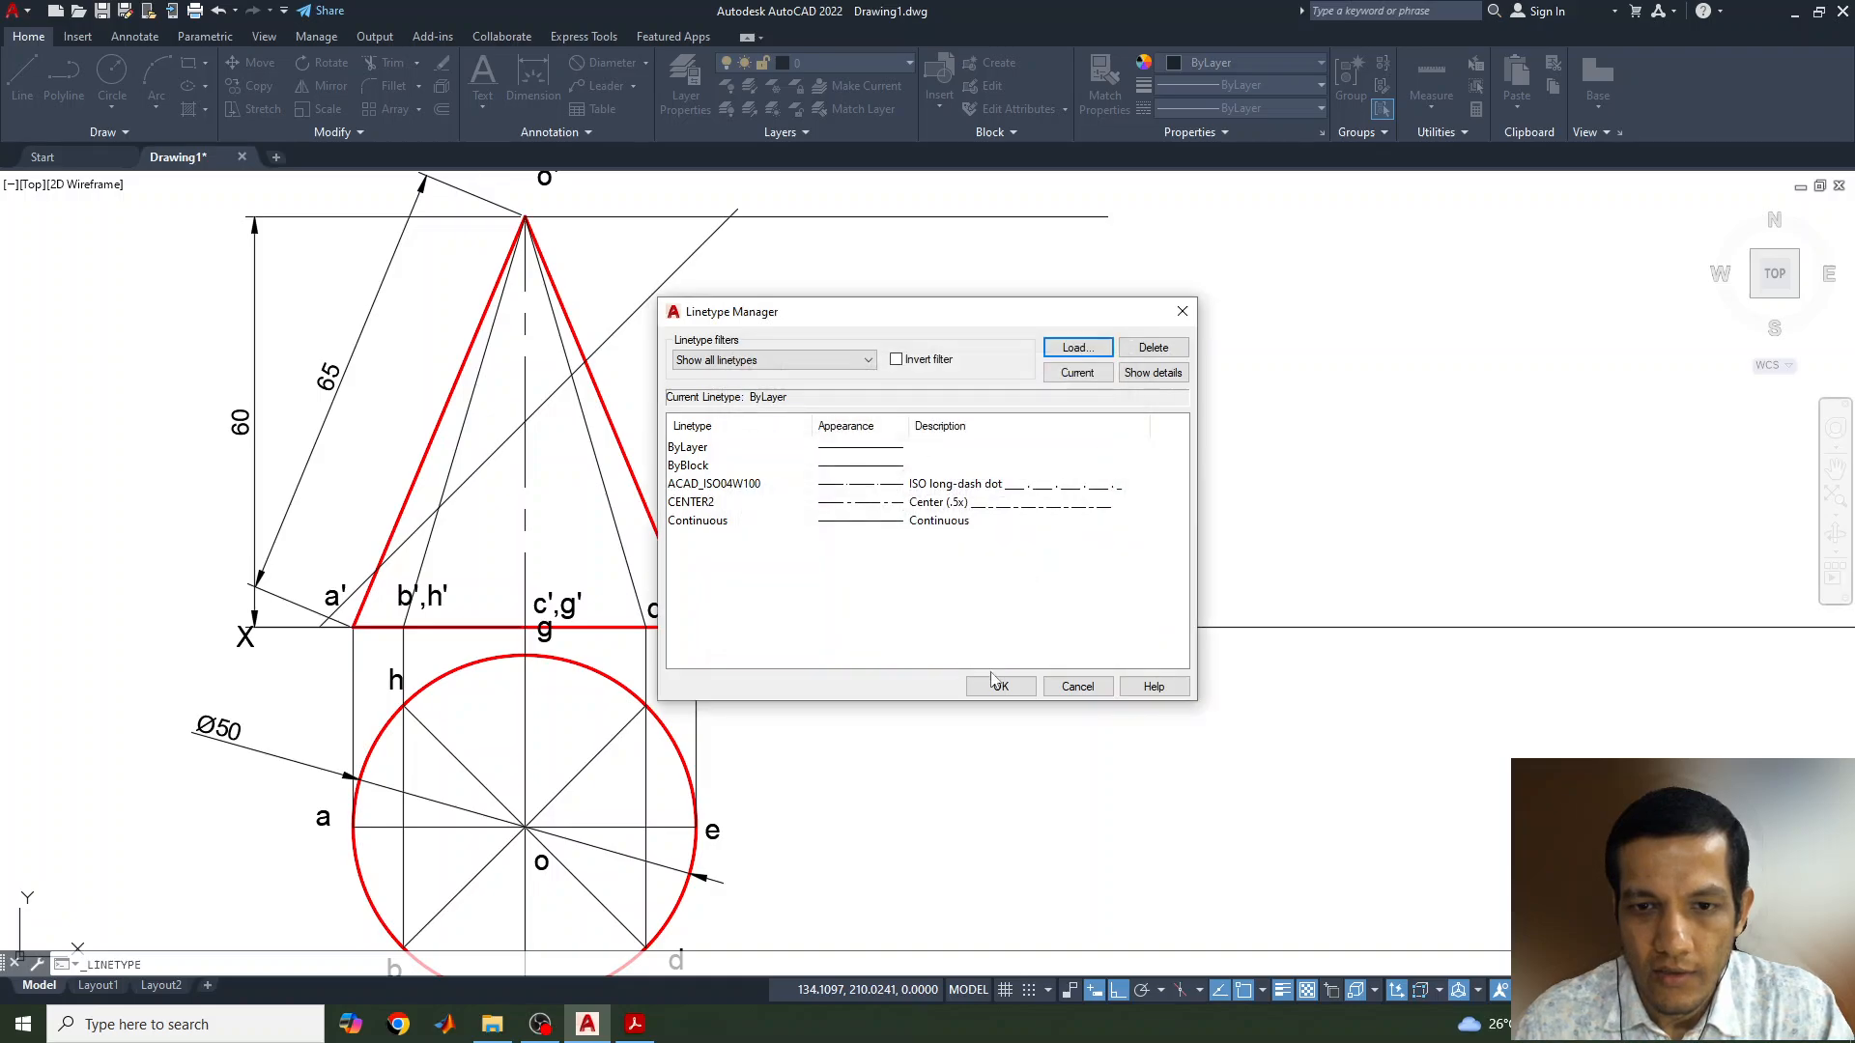
click(1001, 687)
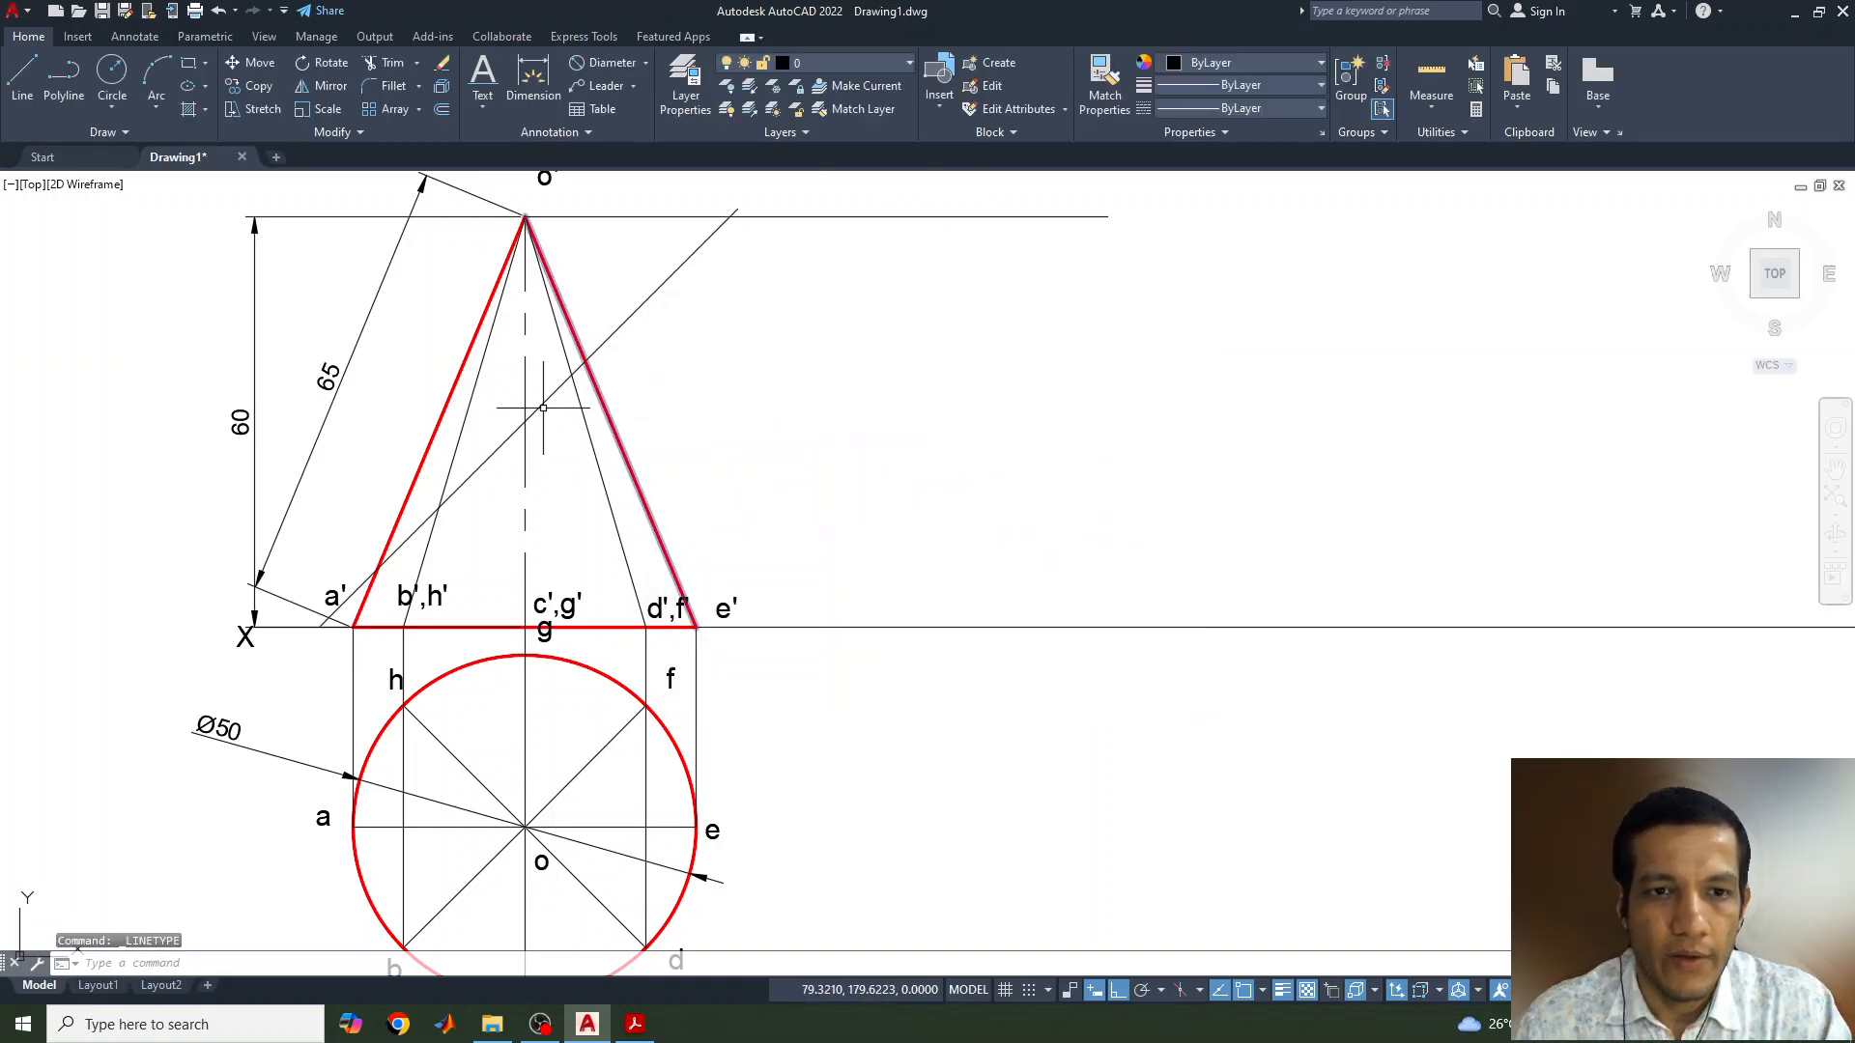
Draw a line over the inclined section line between its intersections with the cone's left and right slant edges
click(21, 77)
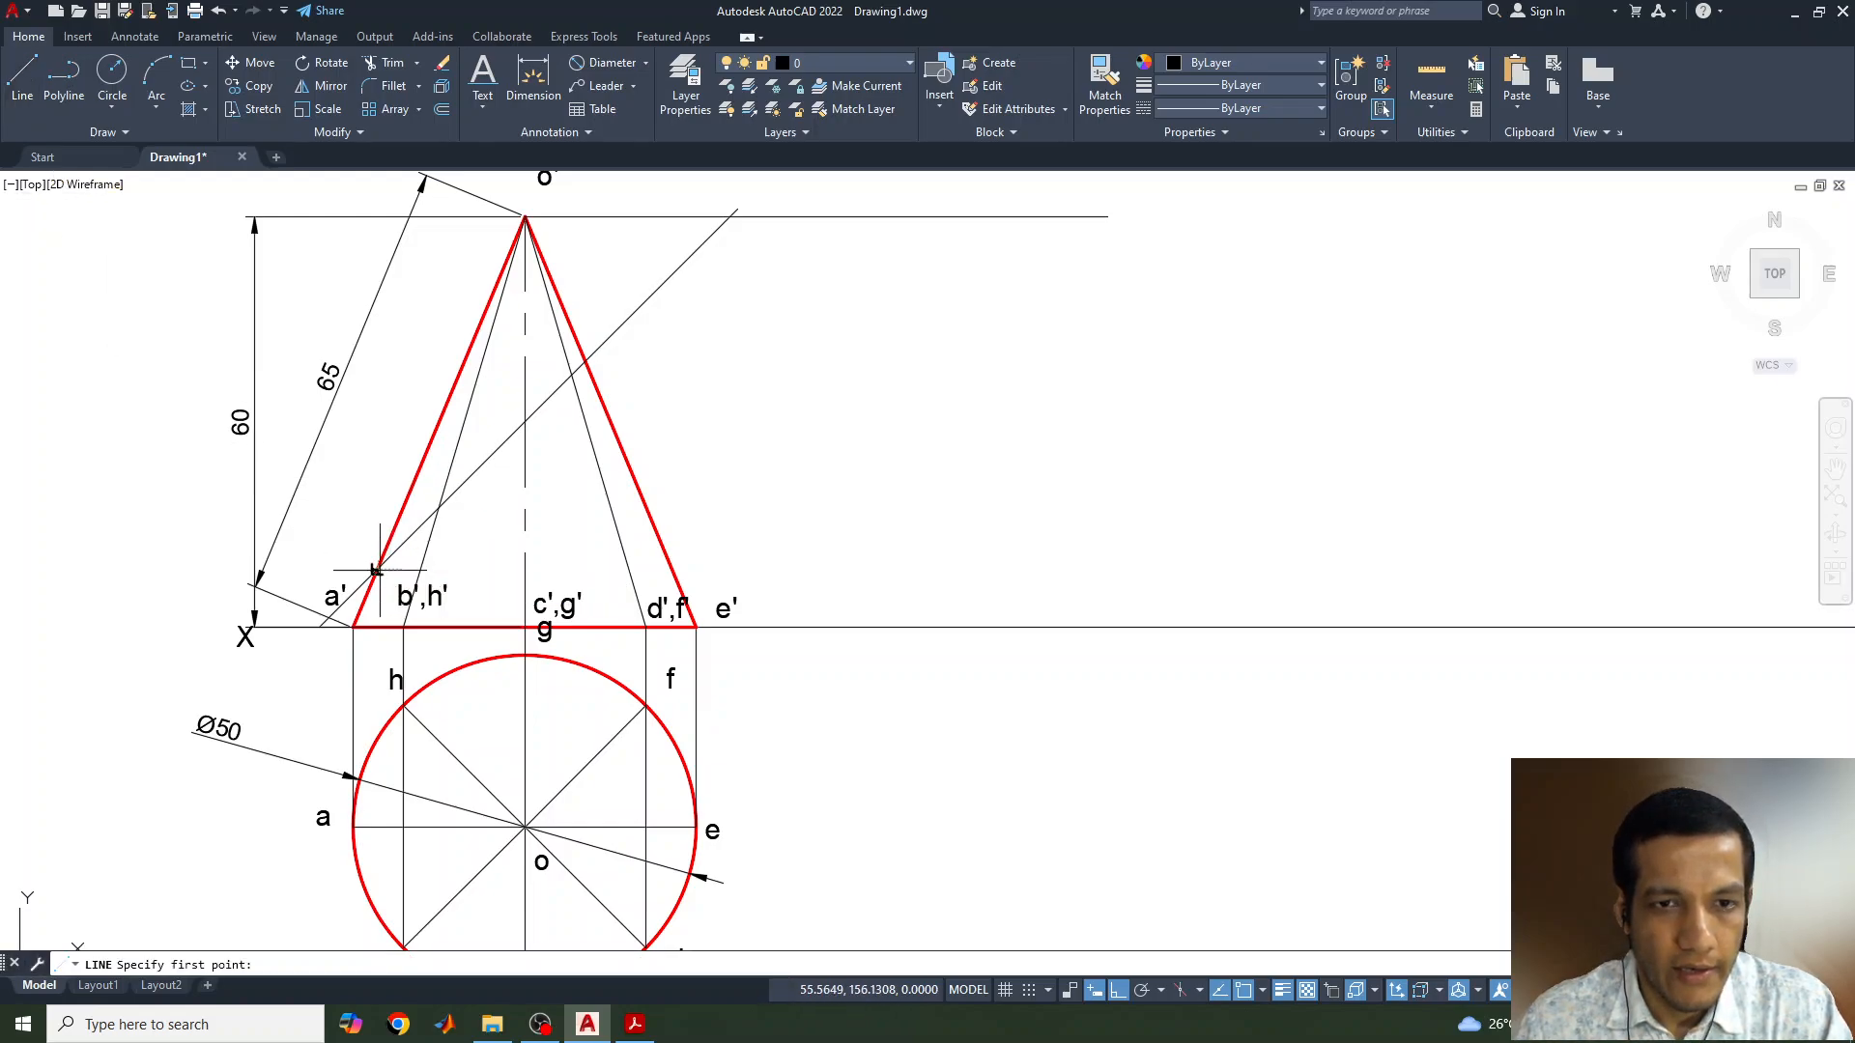
click(375, 570)
click(584, 361)
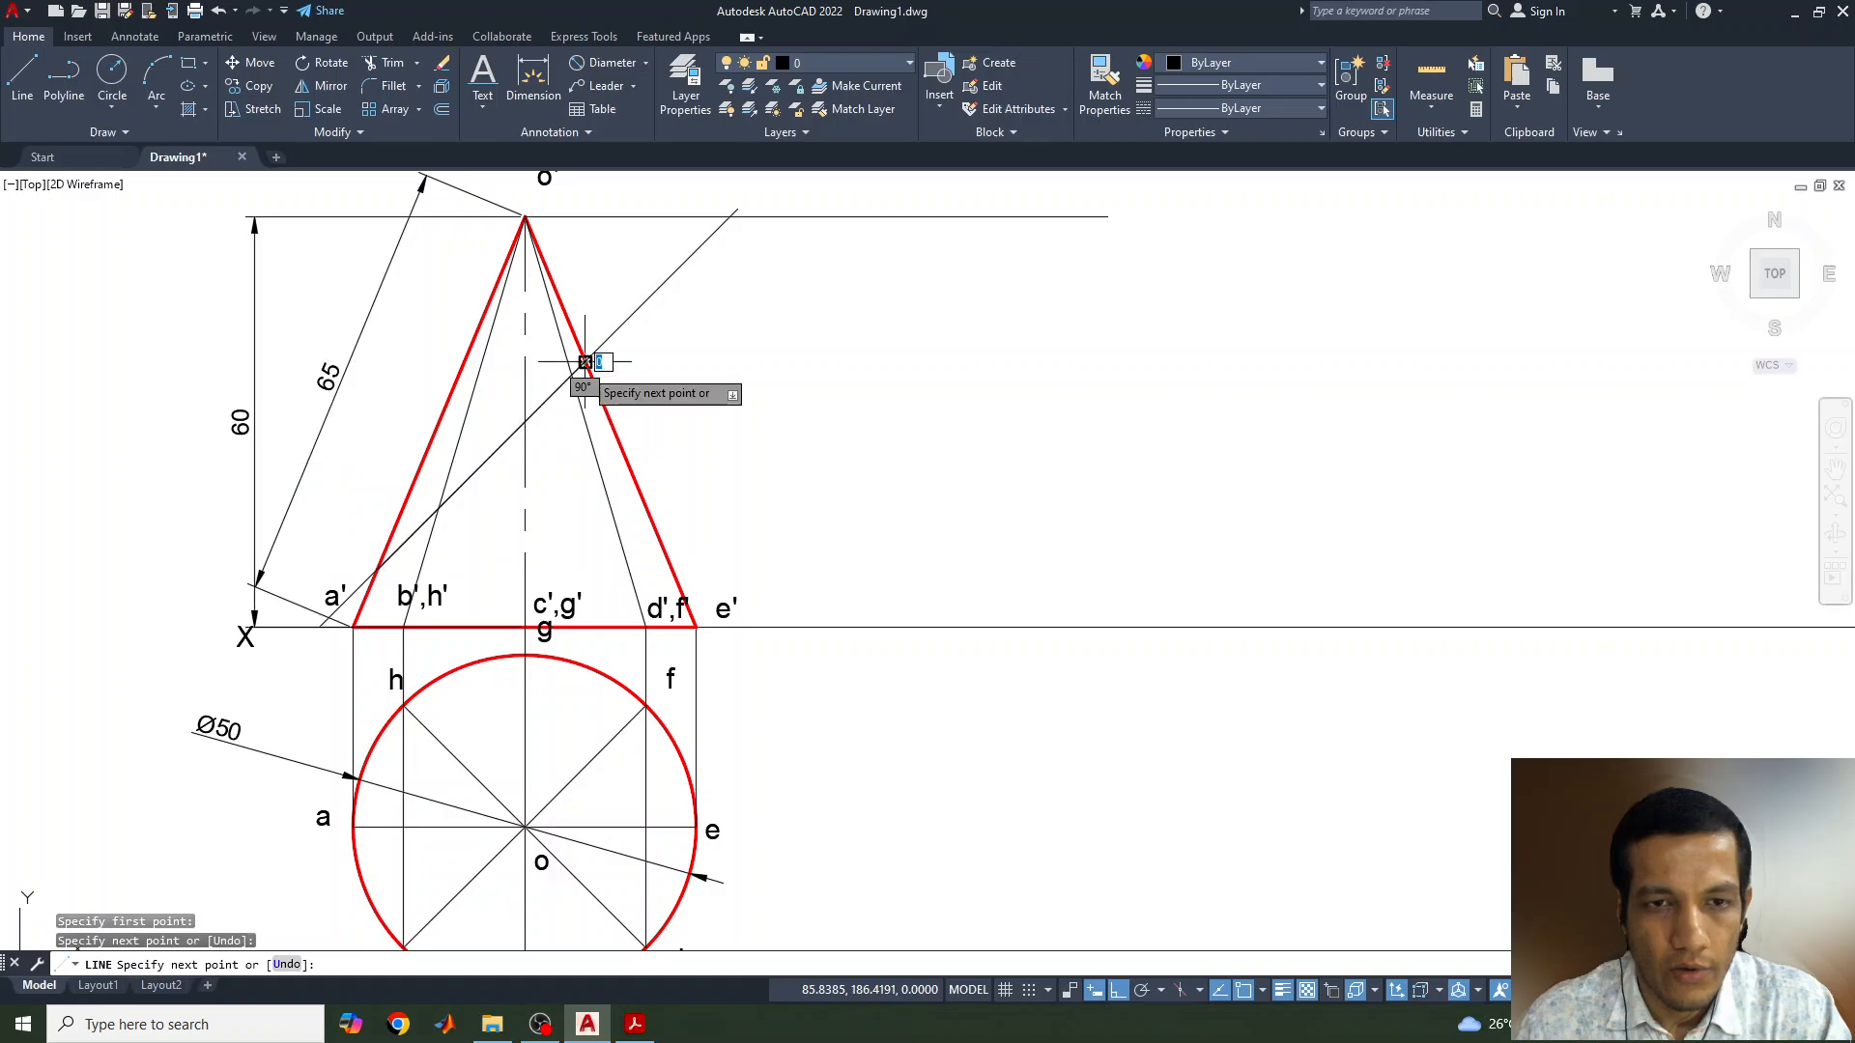
key(Escape)
Give the section line segment inside the cone the ACAD_ISO04W100 linetype, red color and 0.30 mm lineweight
click(550, 399)
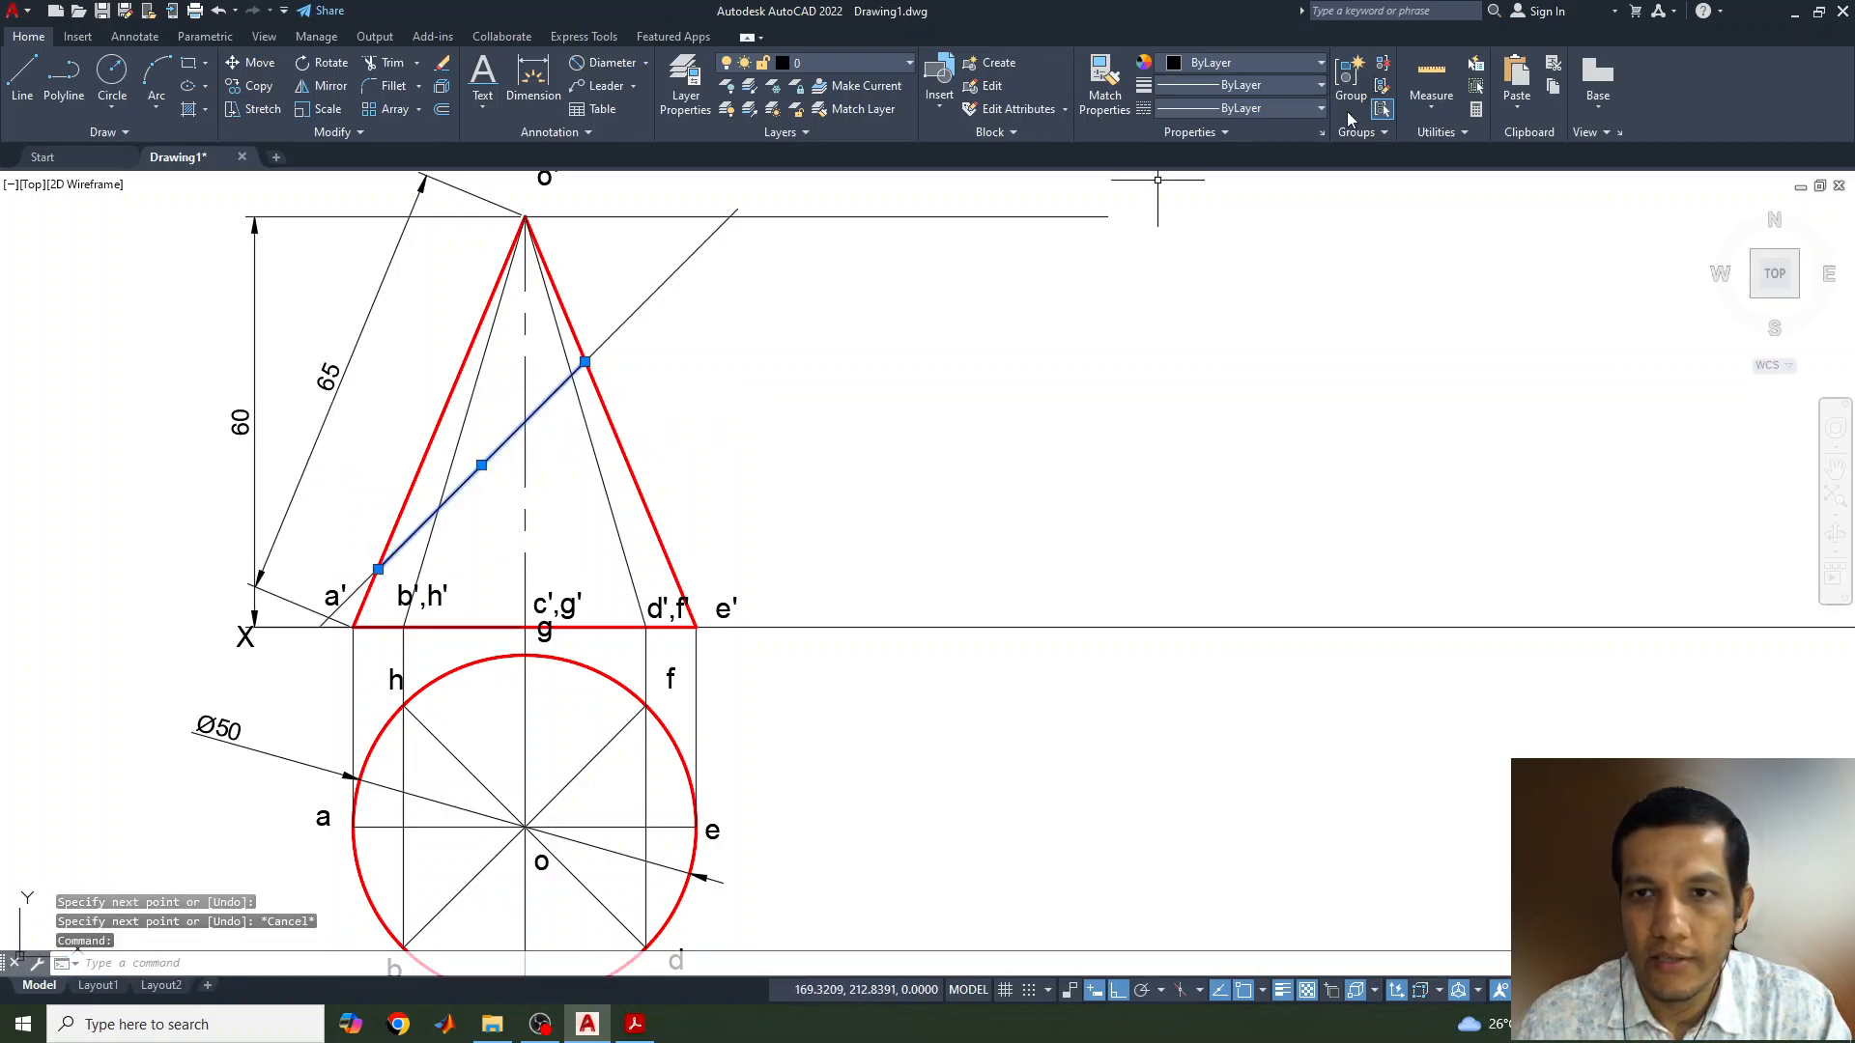
click(1252, 110)
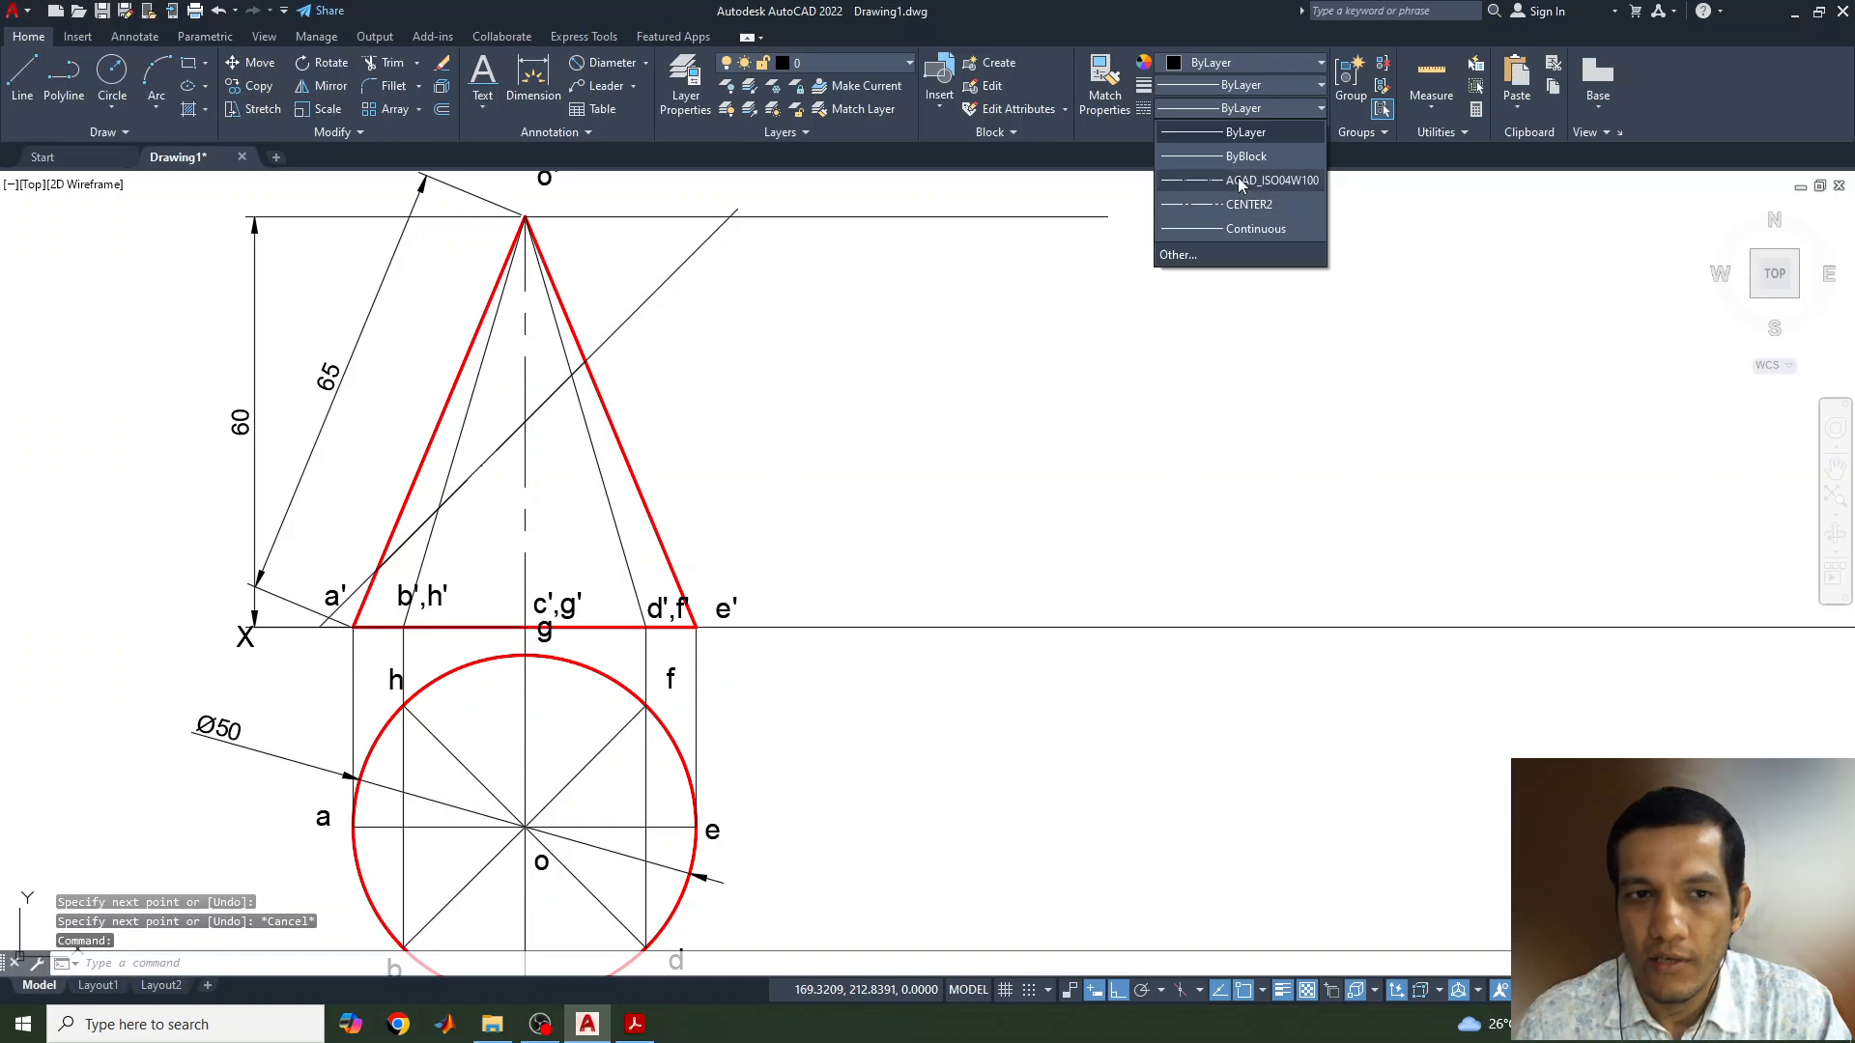
click(1243, 186)
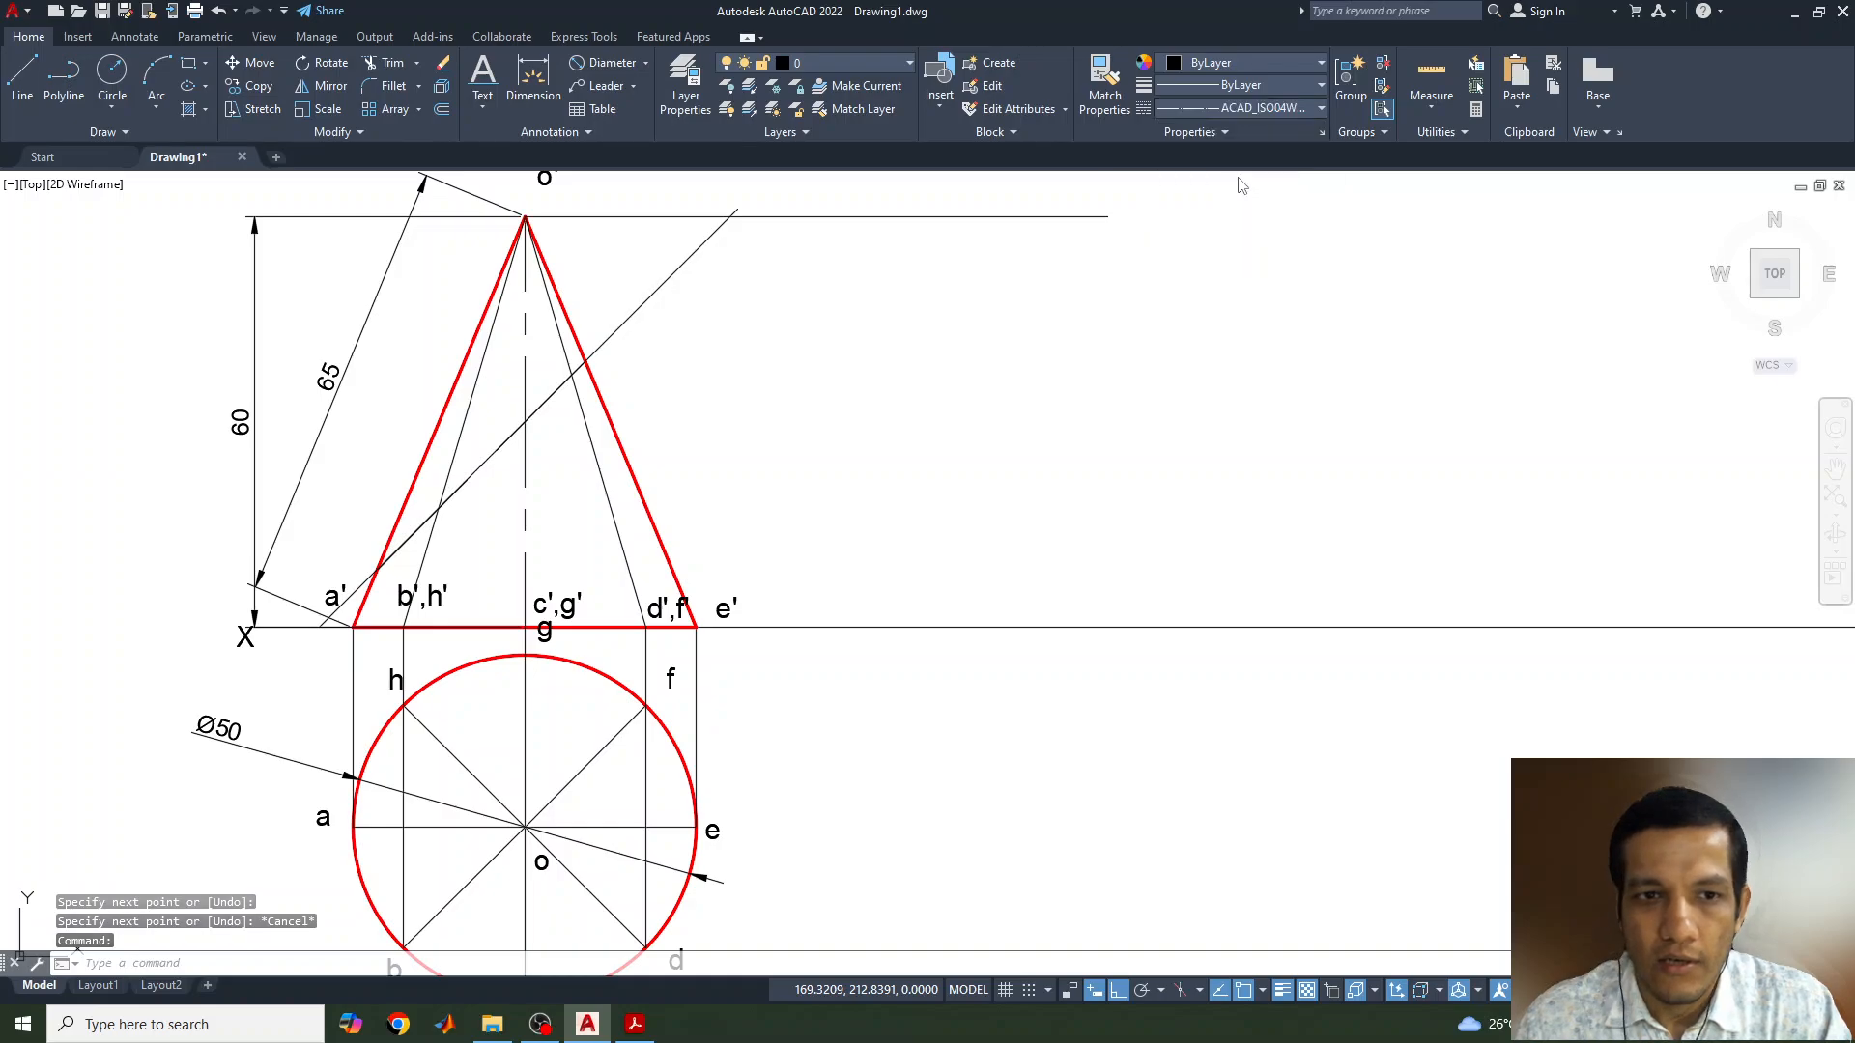
click(1221, 65)
click(1175, 260)
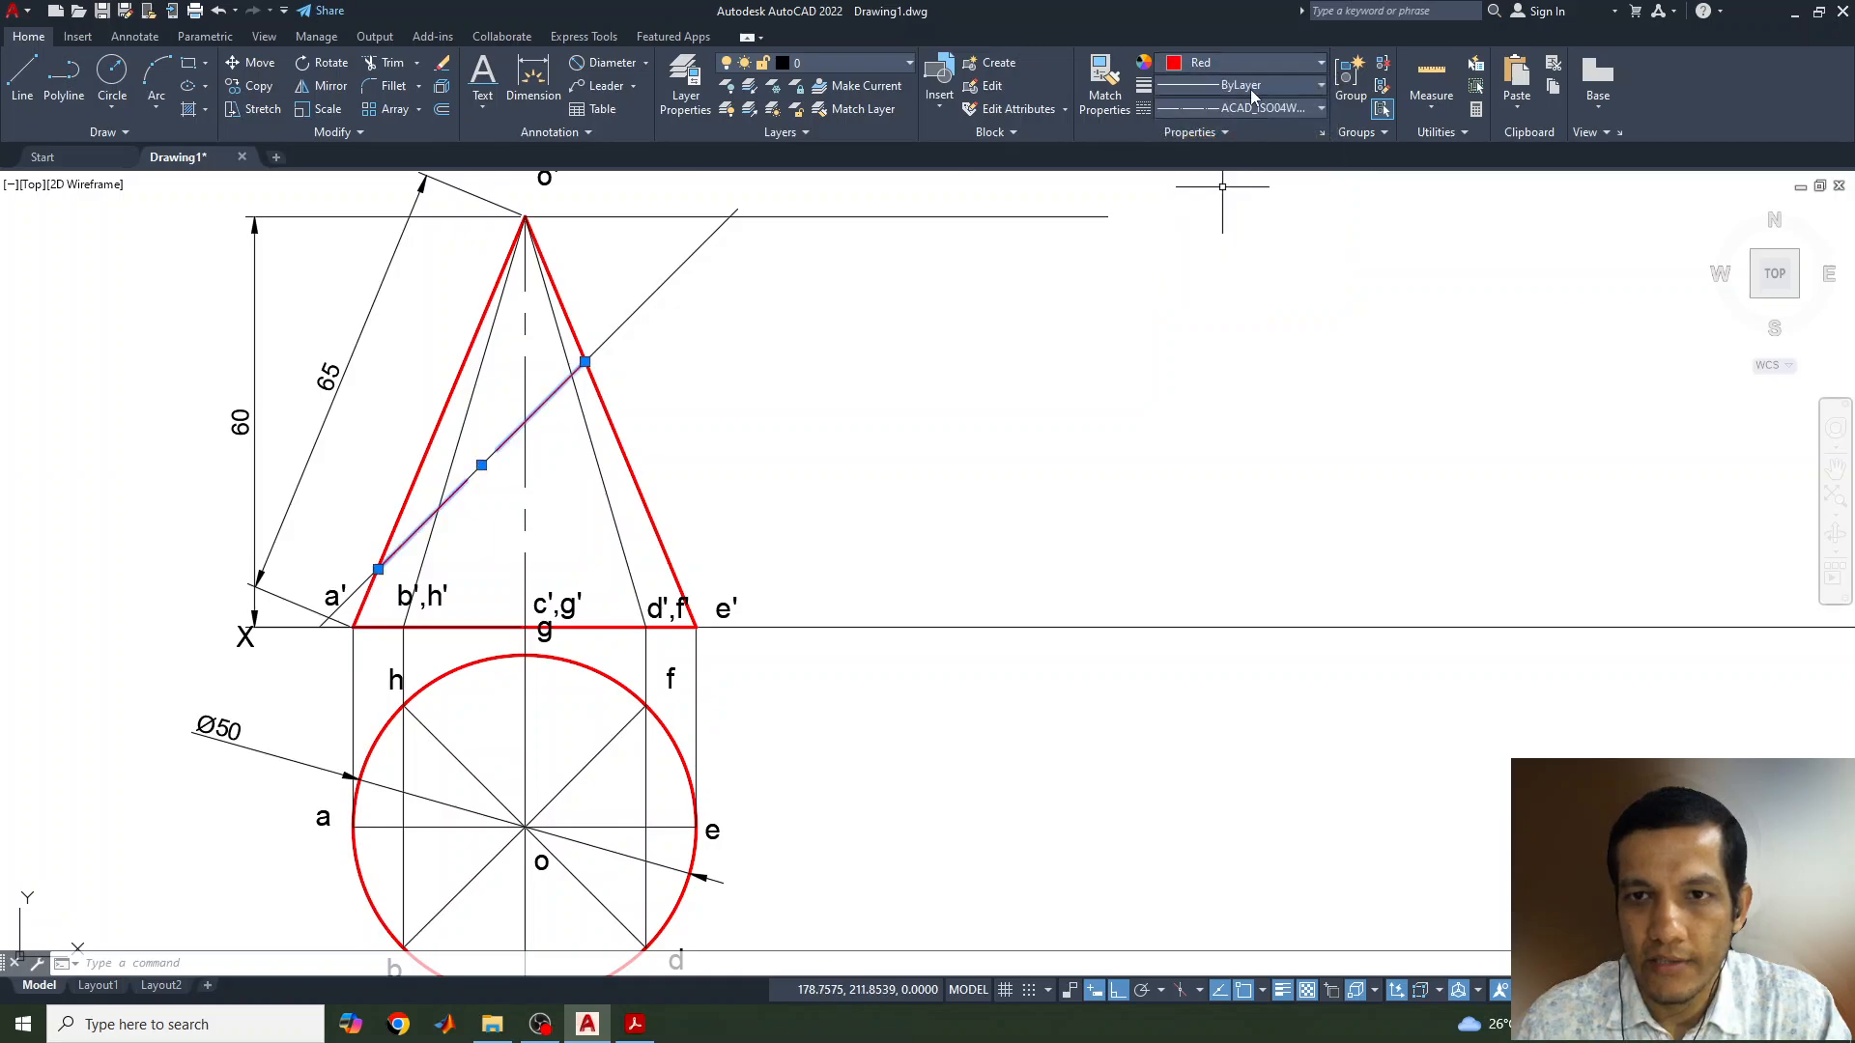
click(1250, 89)
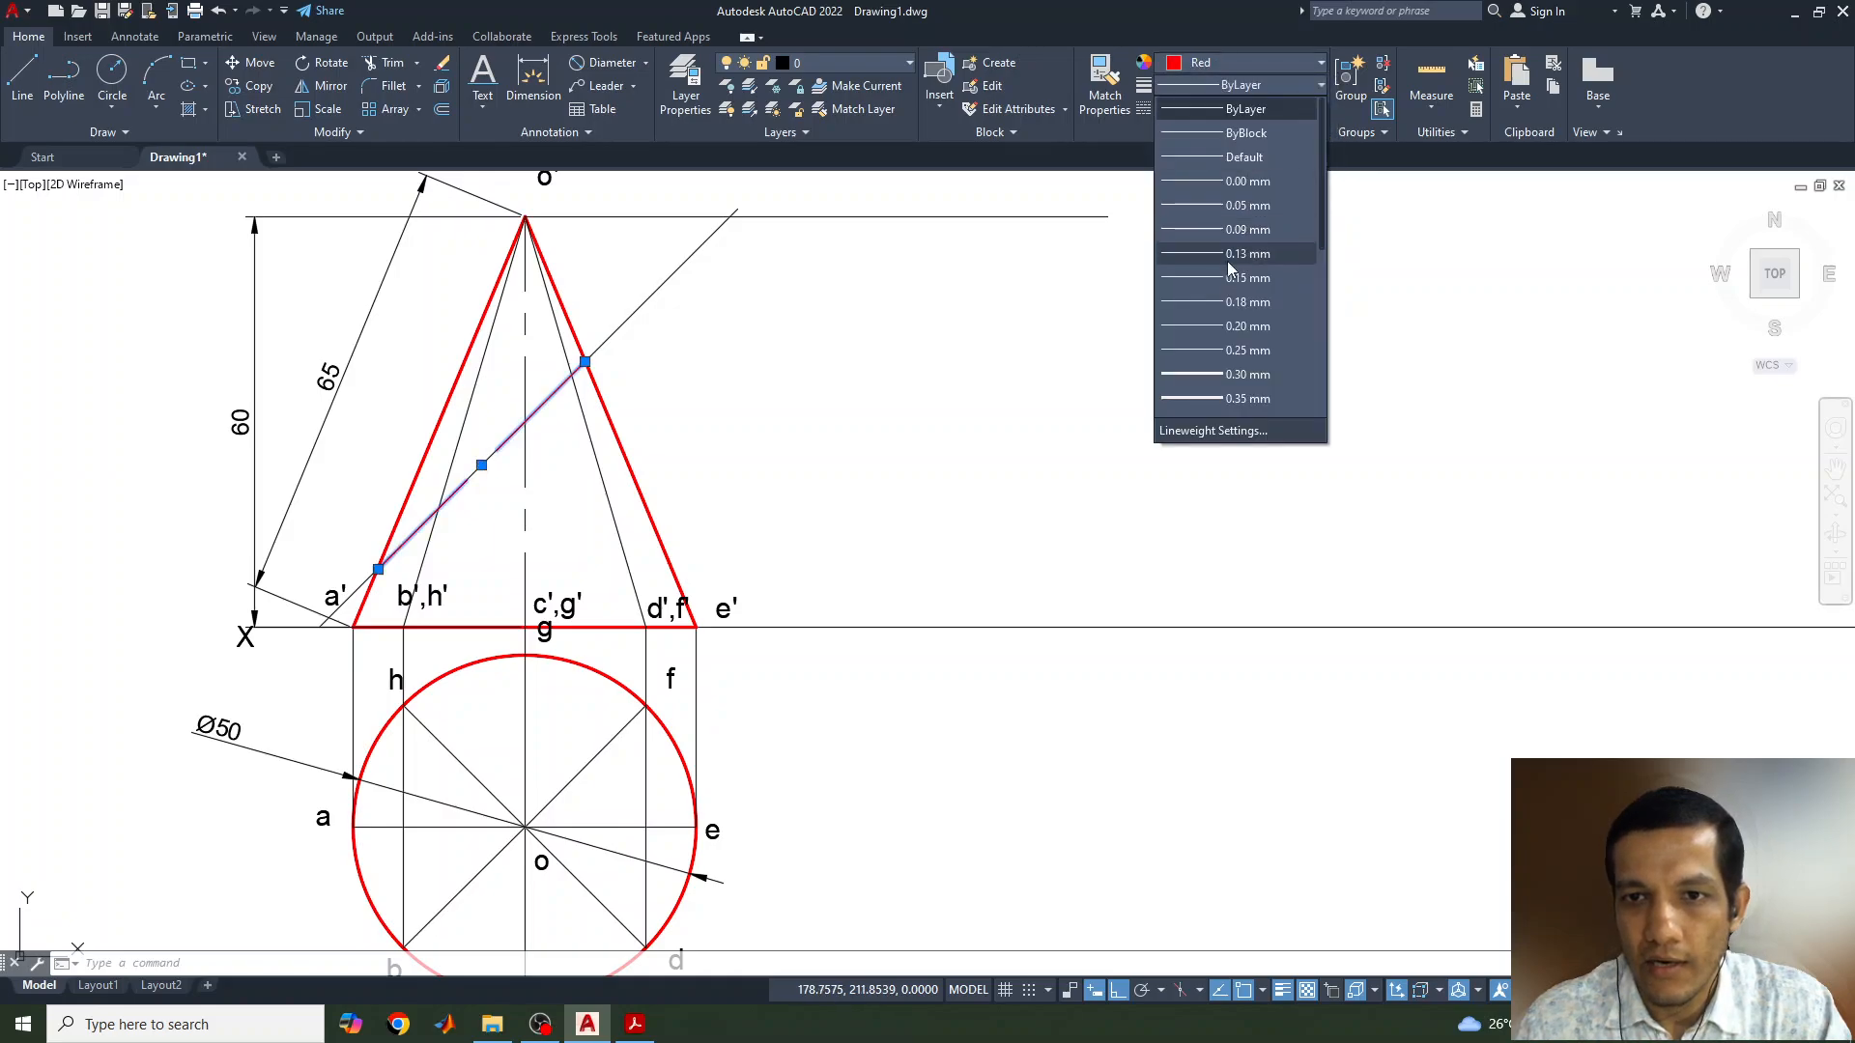
click(1221, 375)
key(Escape)
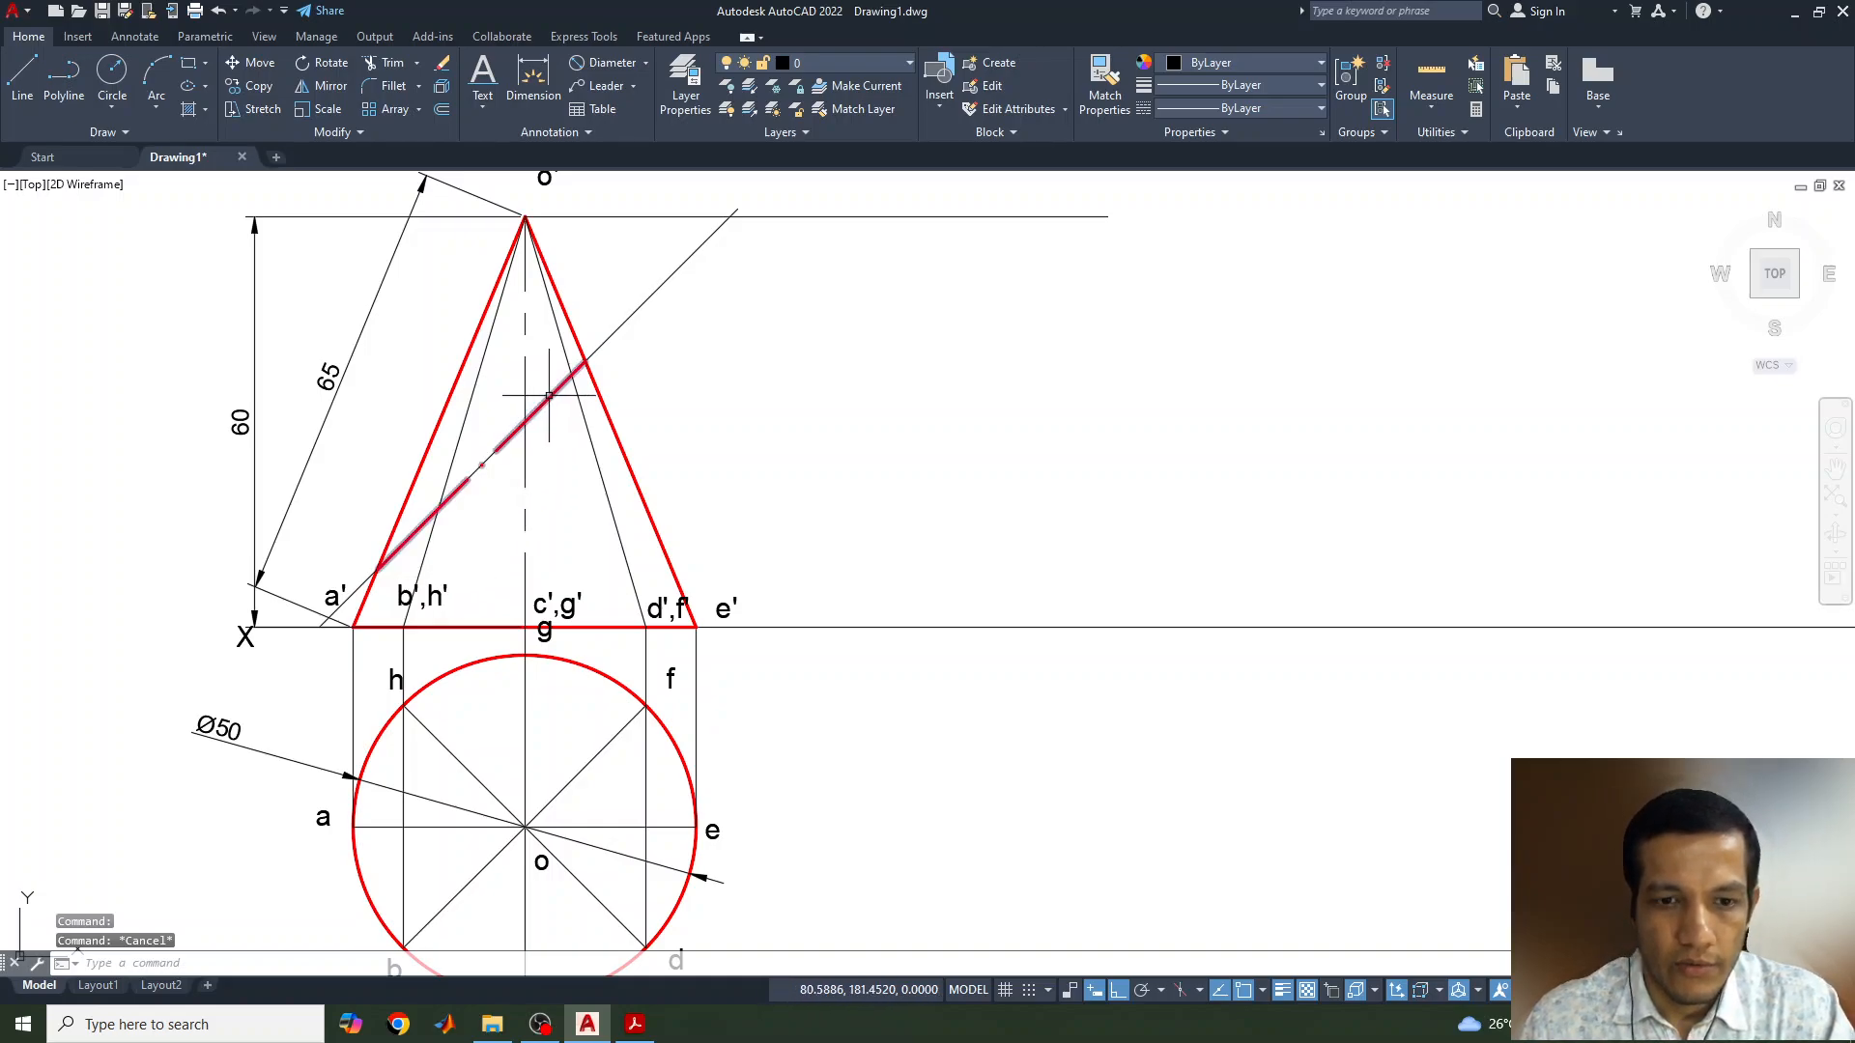
Check the reference figure in EG PPT.pdf and reset the cone's two full-length front-view slant edges to ByLayer color and lineweight
click(633, 1026)
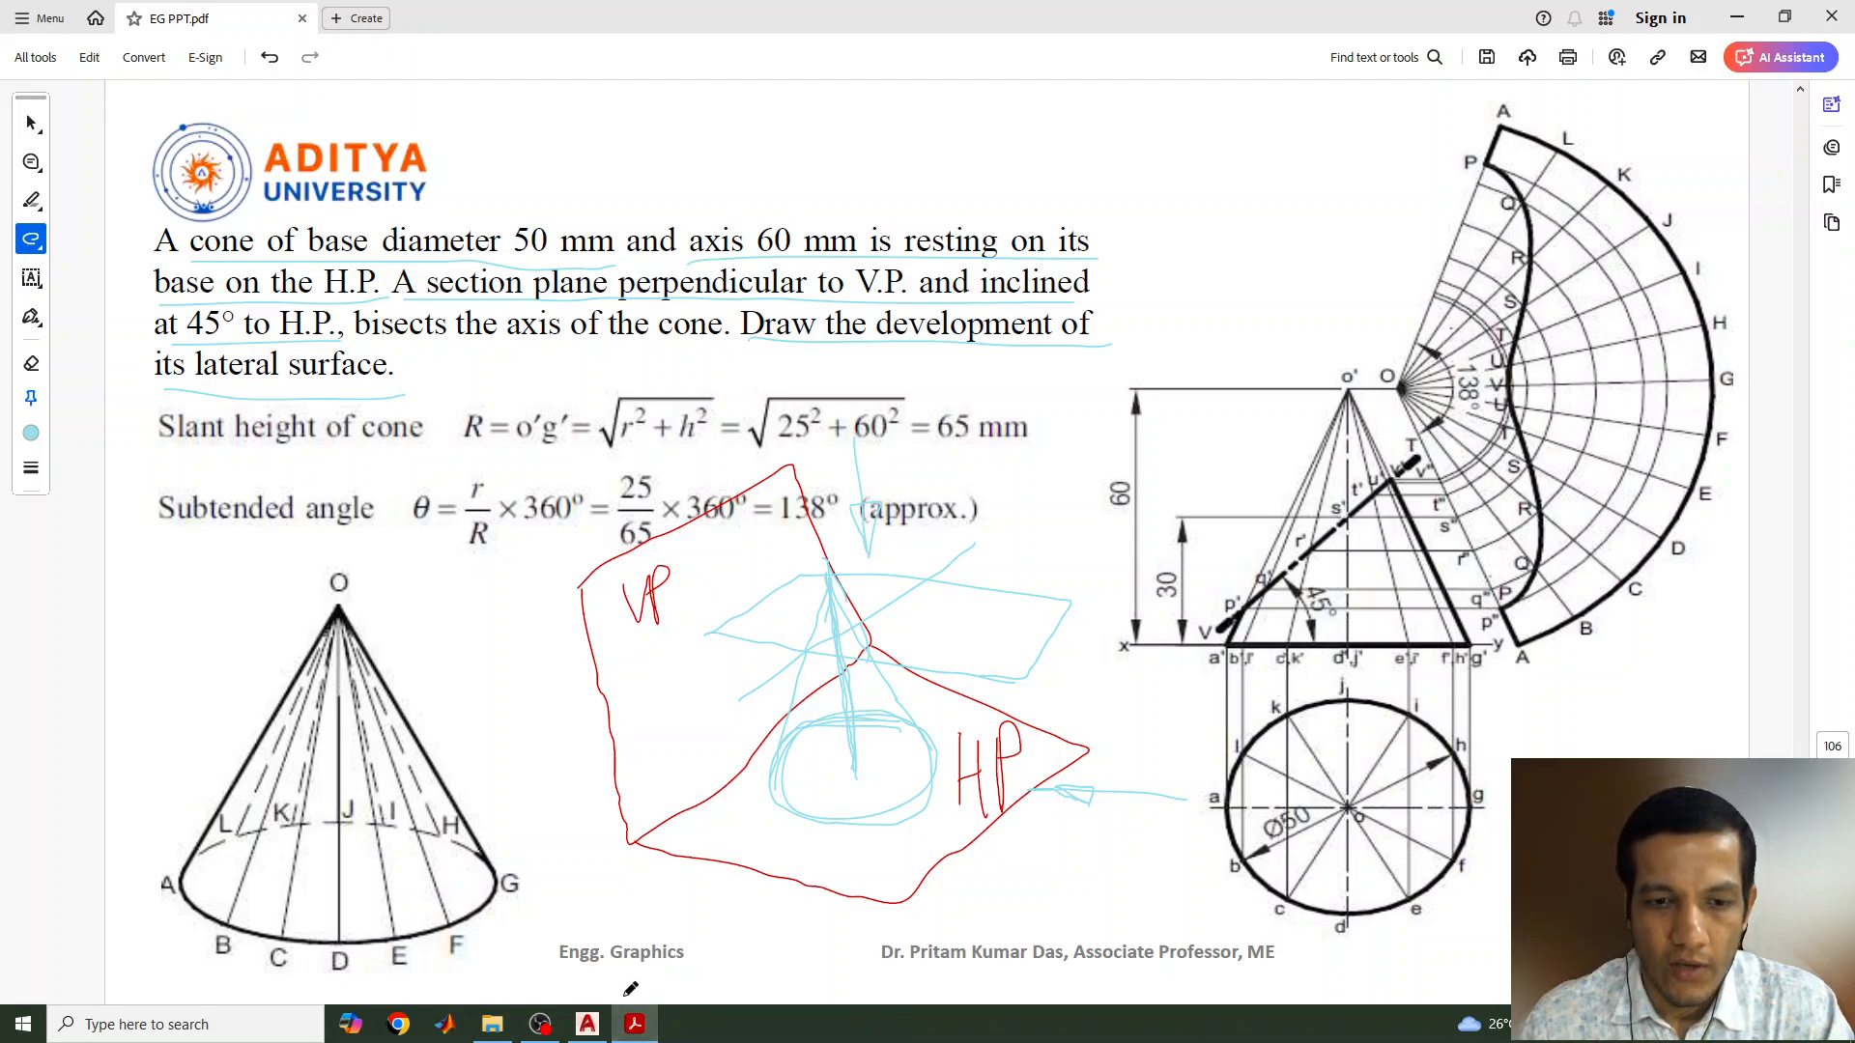
click(590, 1024)
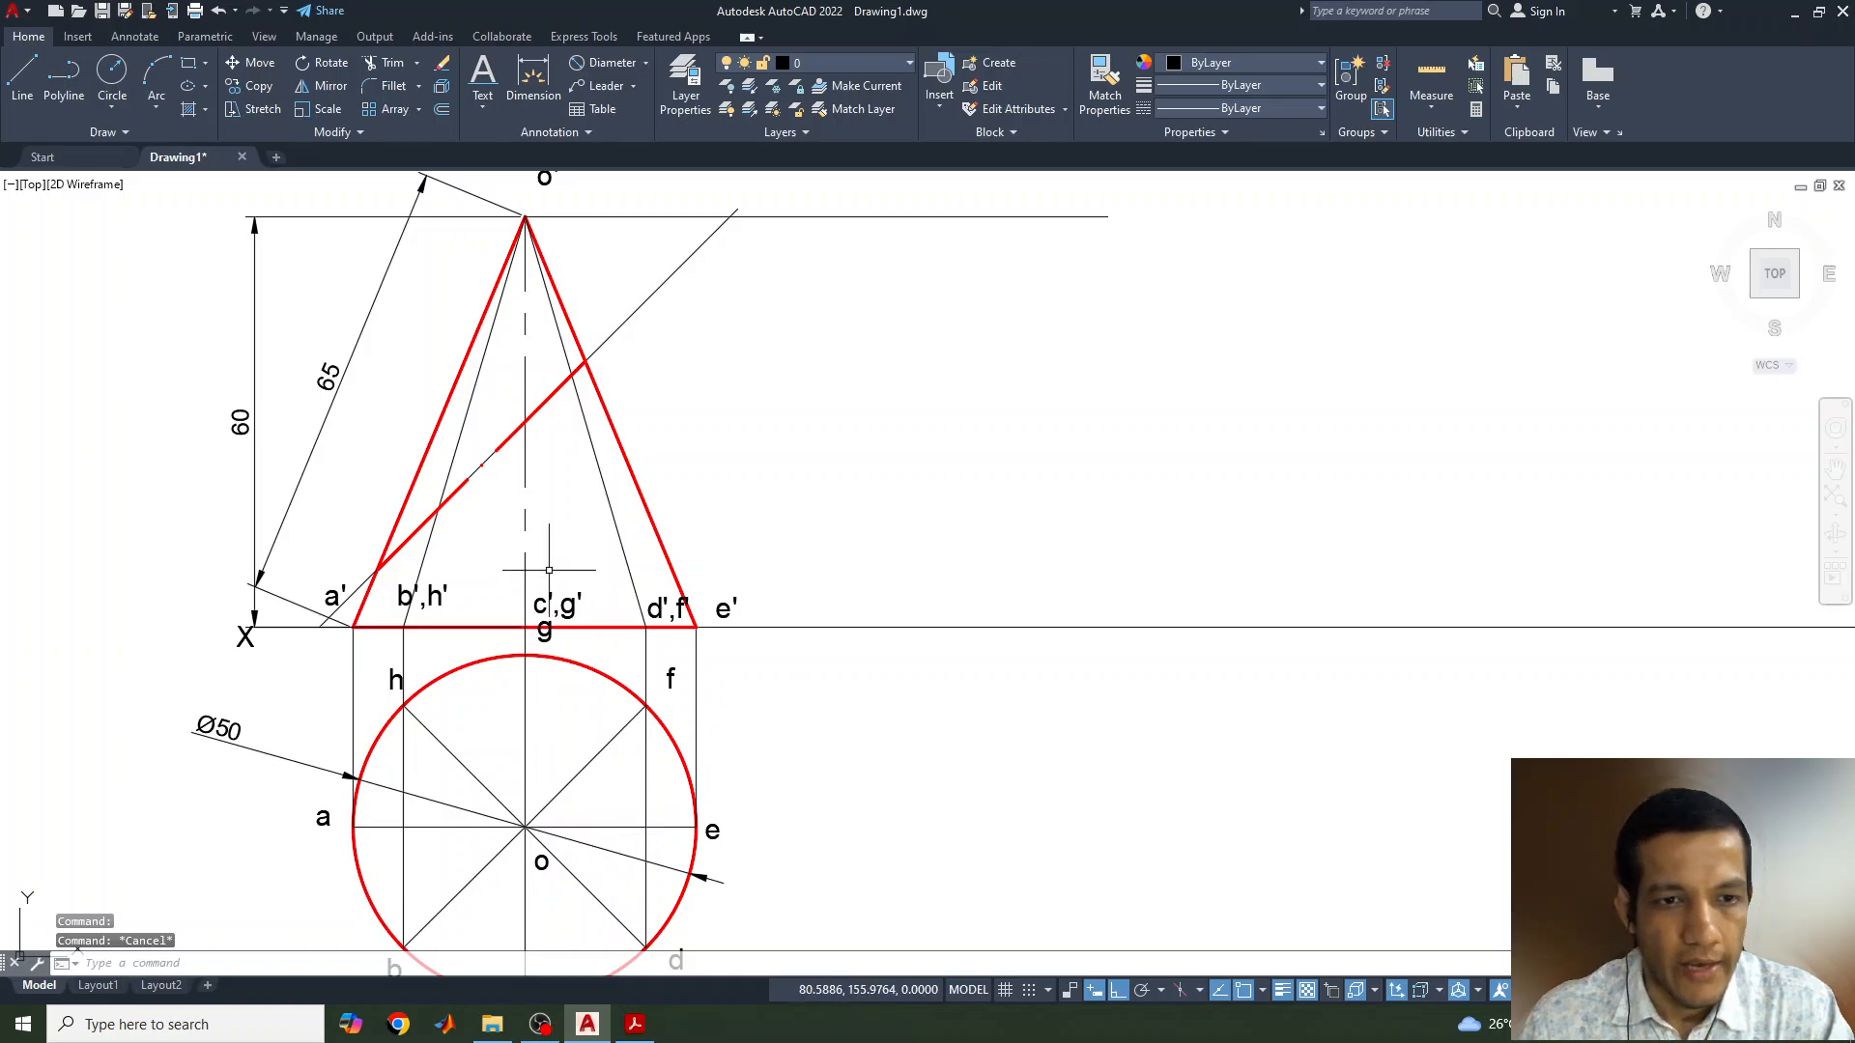
click(483, 311)
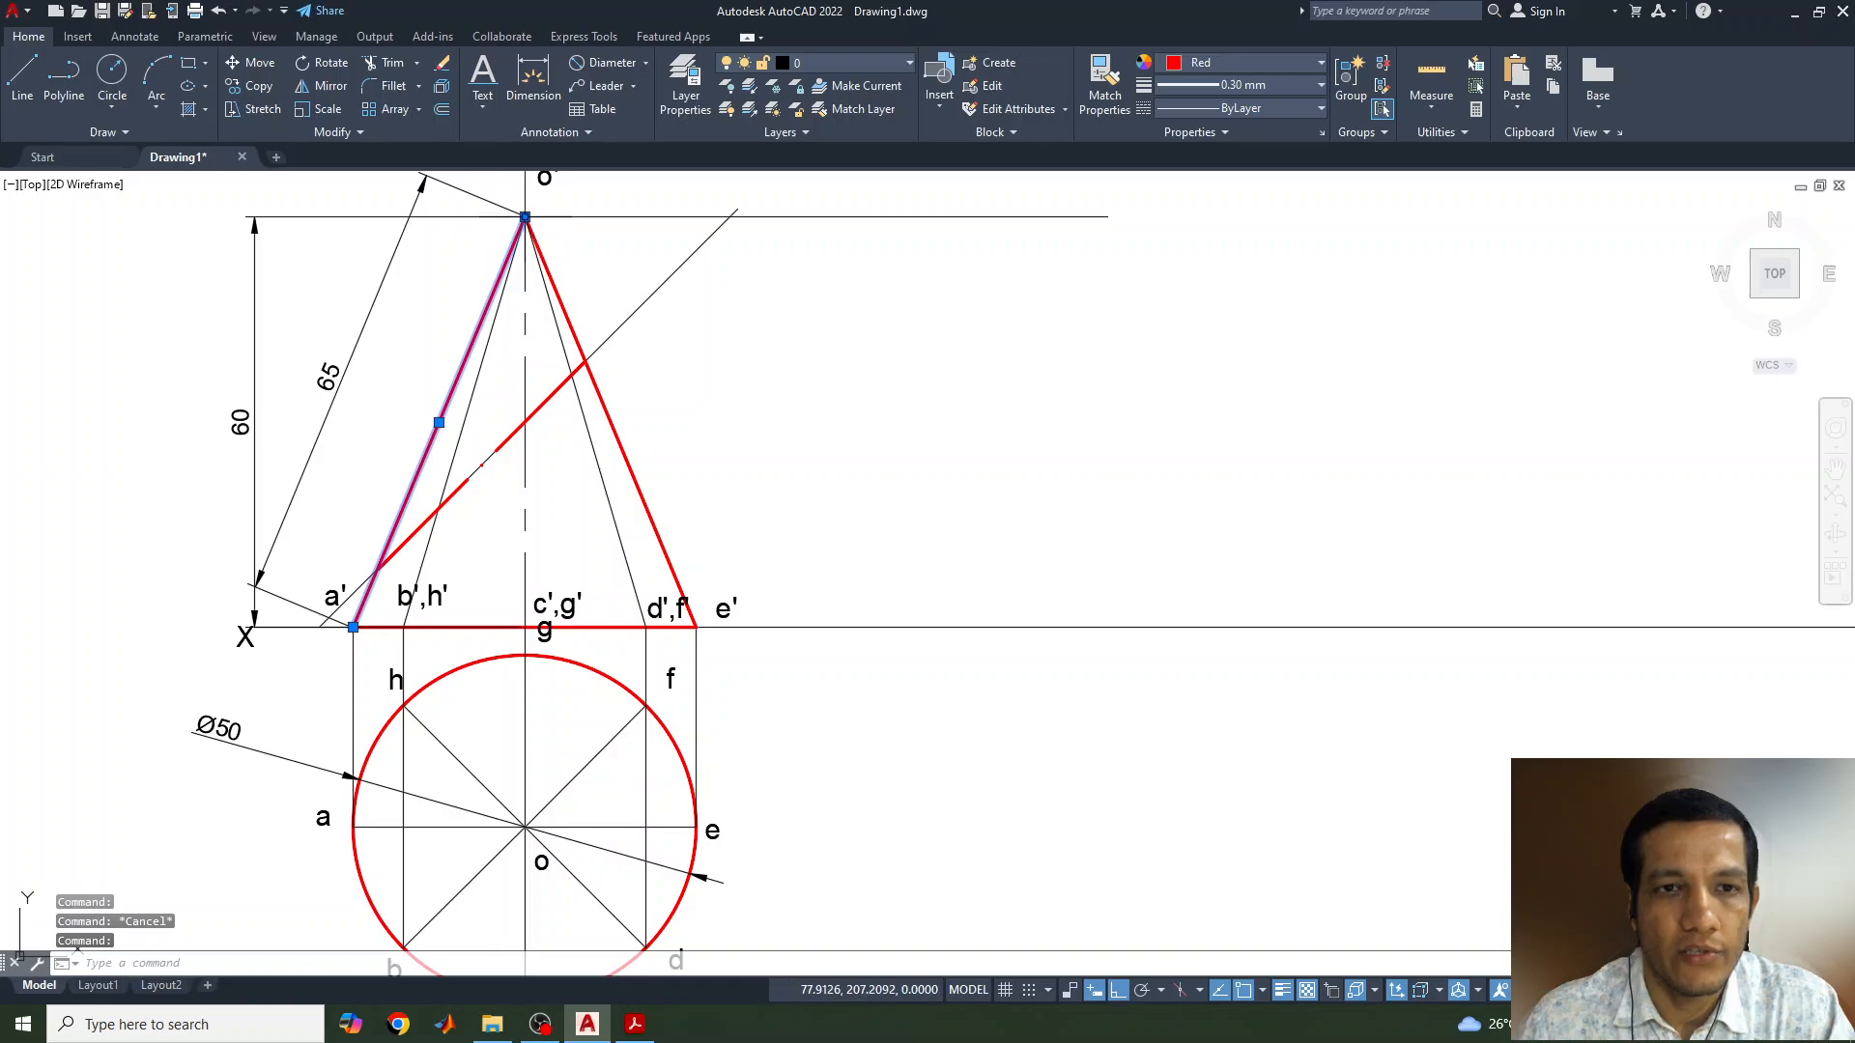
mouse_move(527, 216)
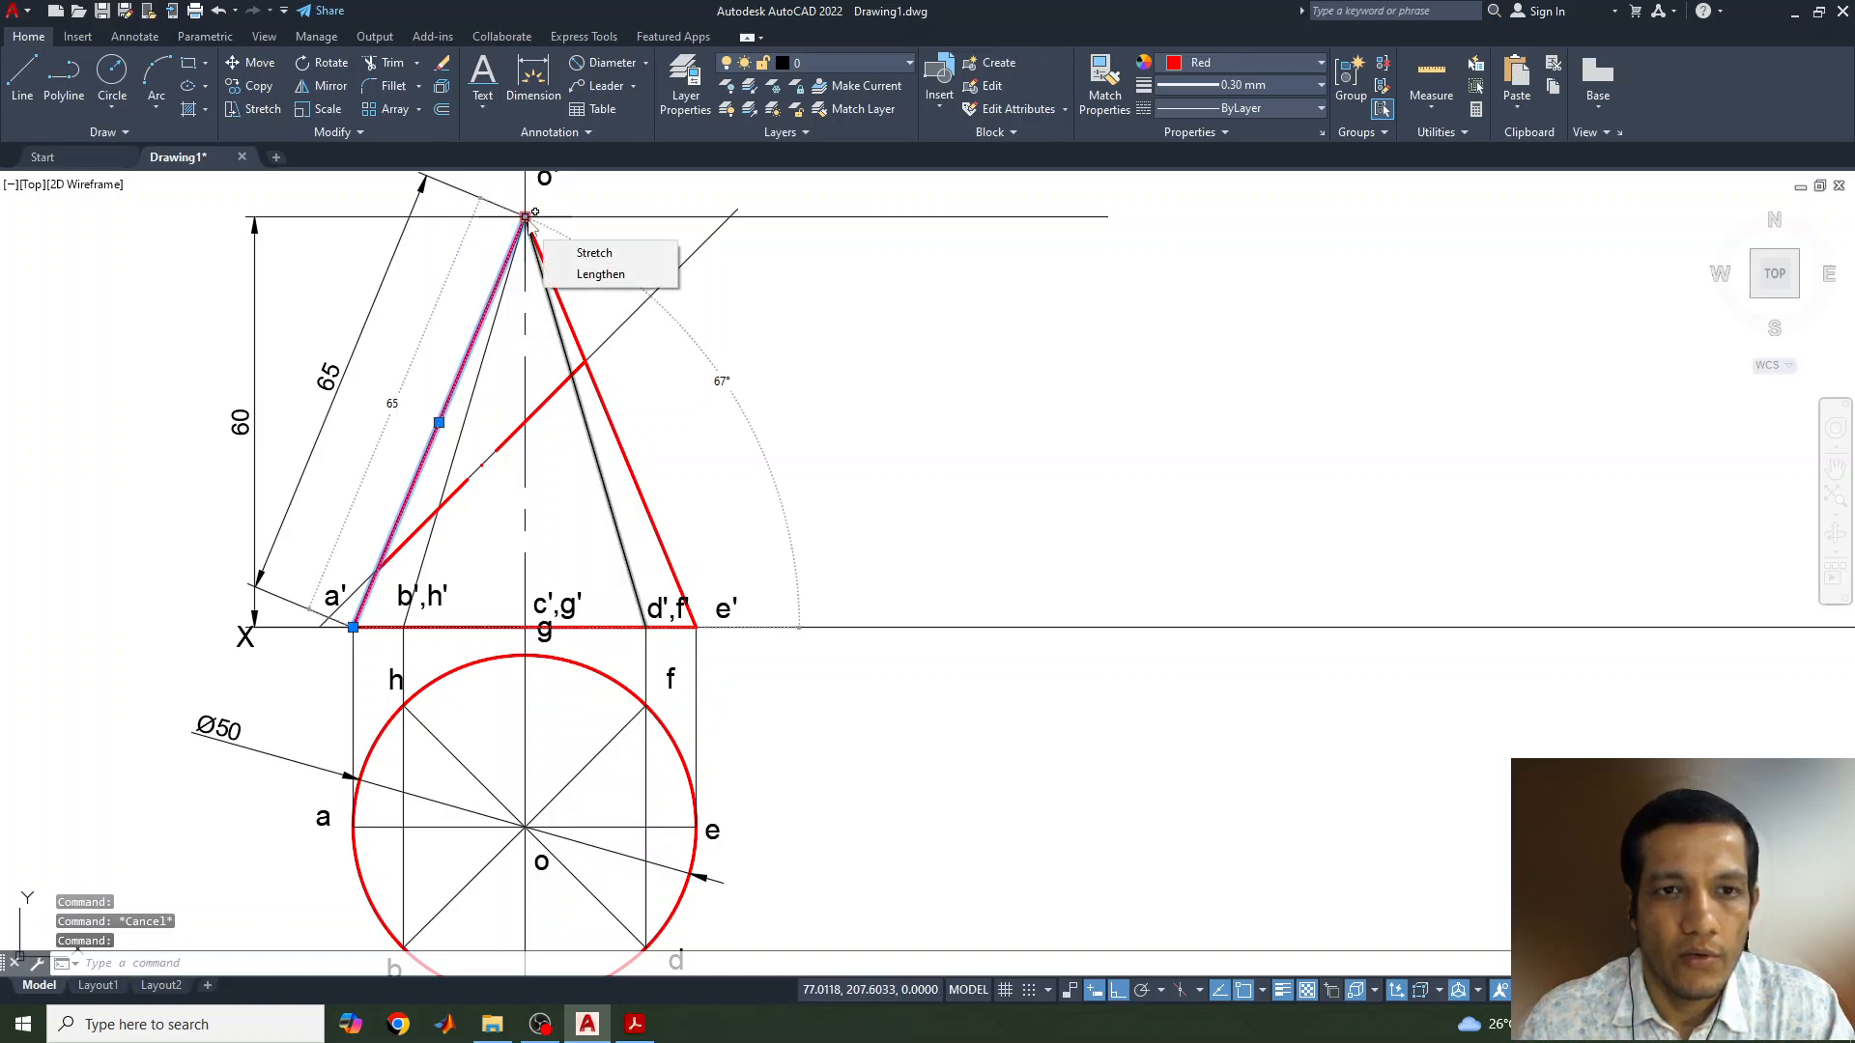
click(616, 446)
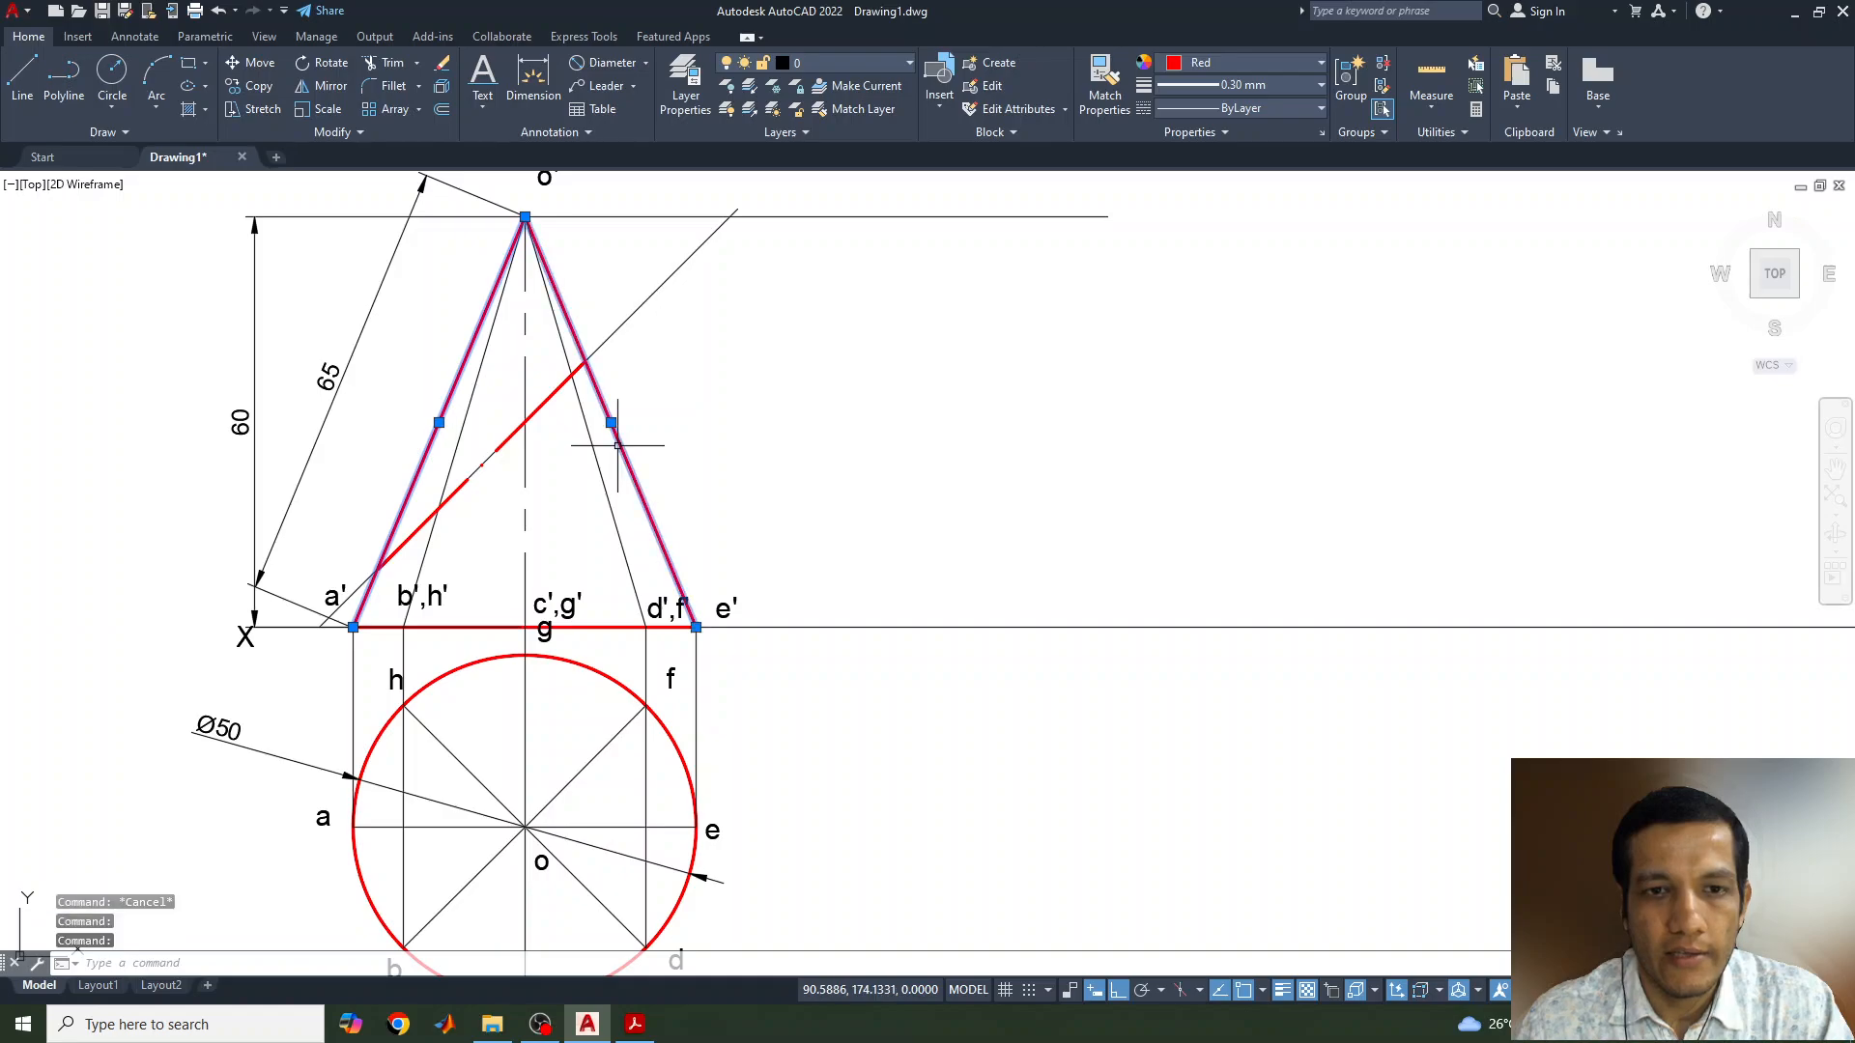
click(1229, 64)
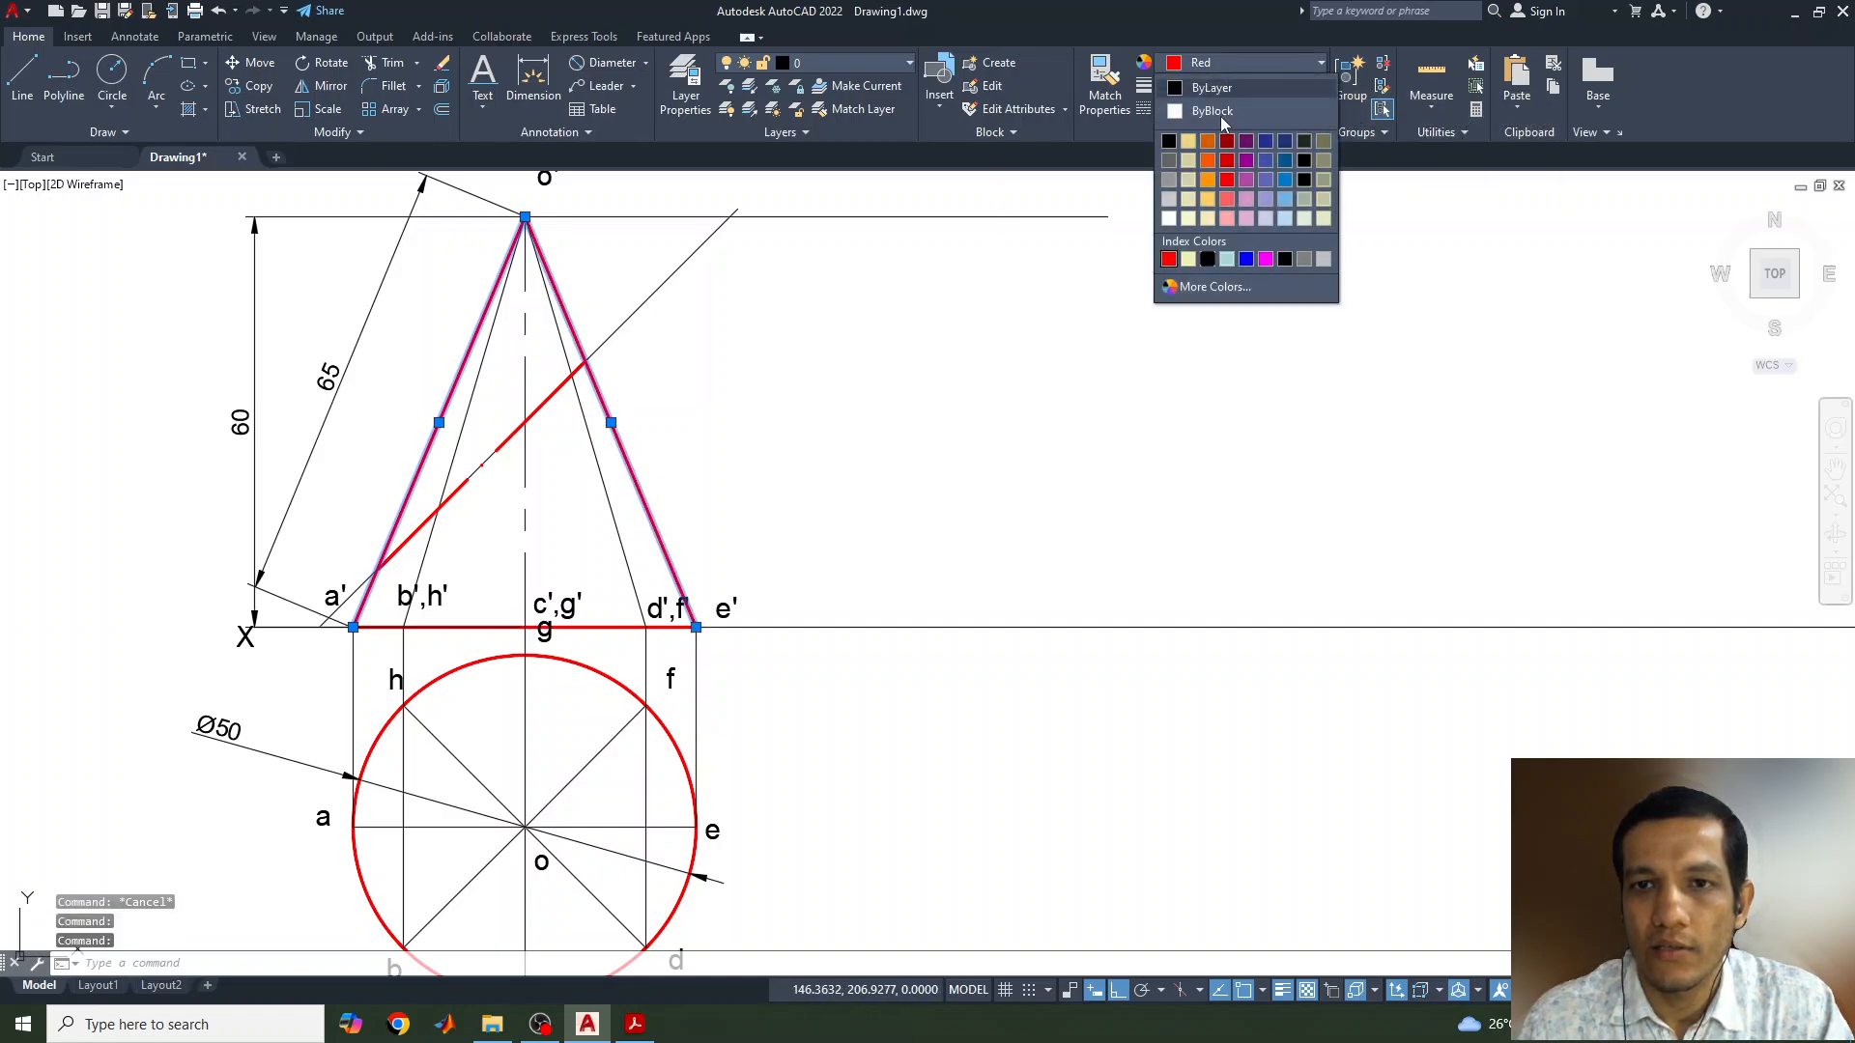
click(1208, 88)
click(1242, 85)
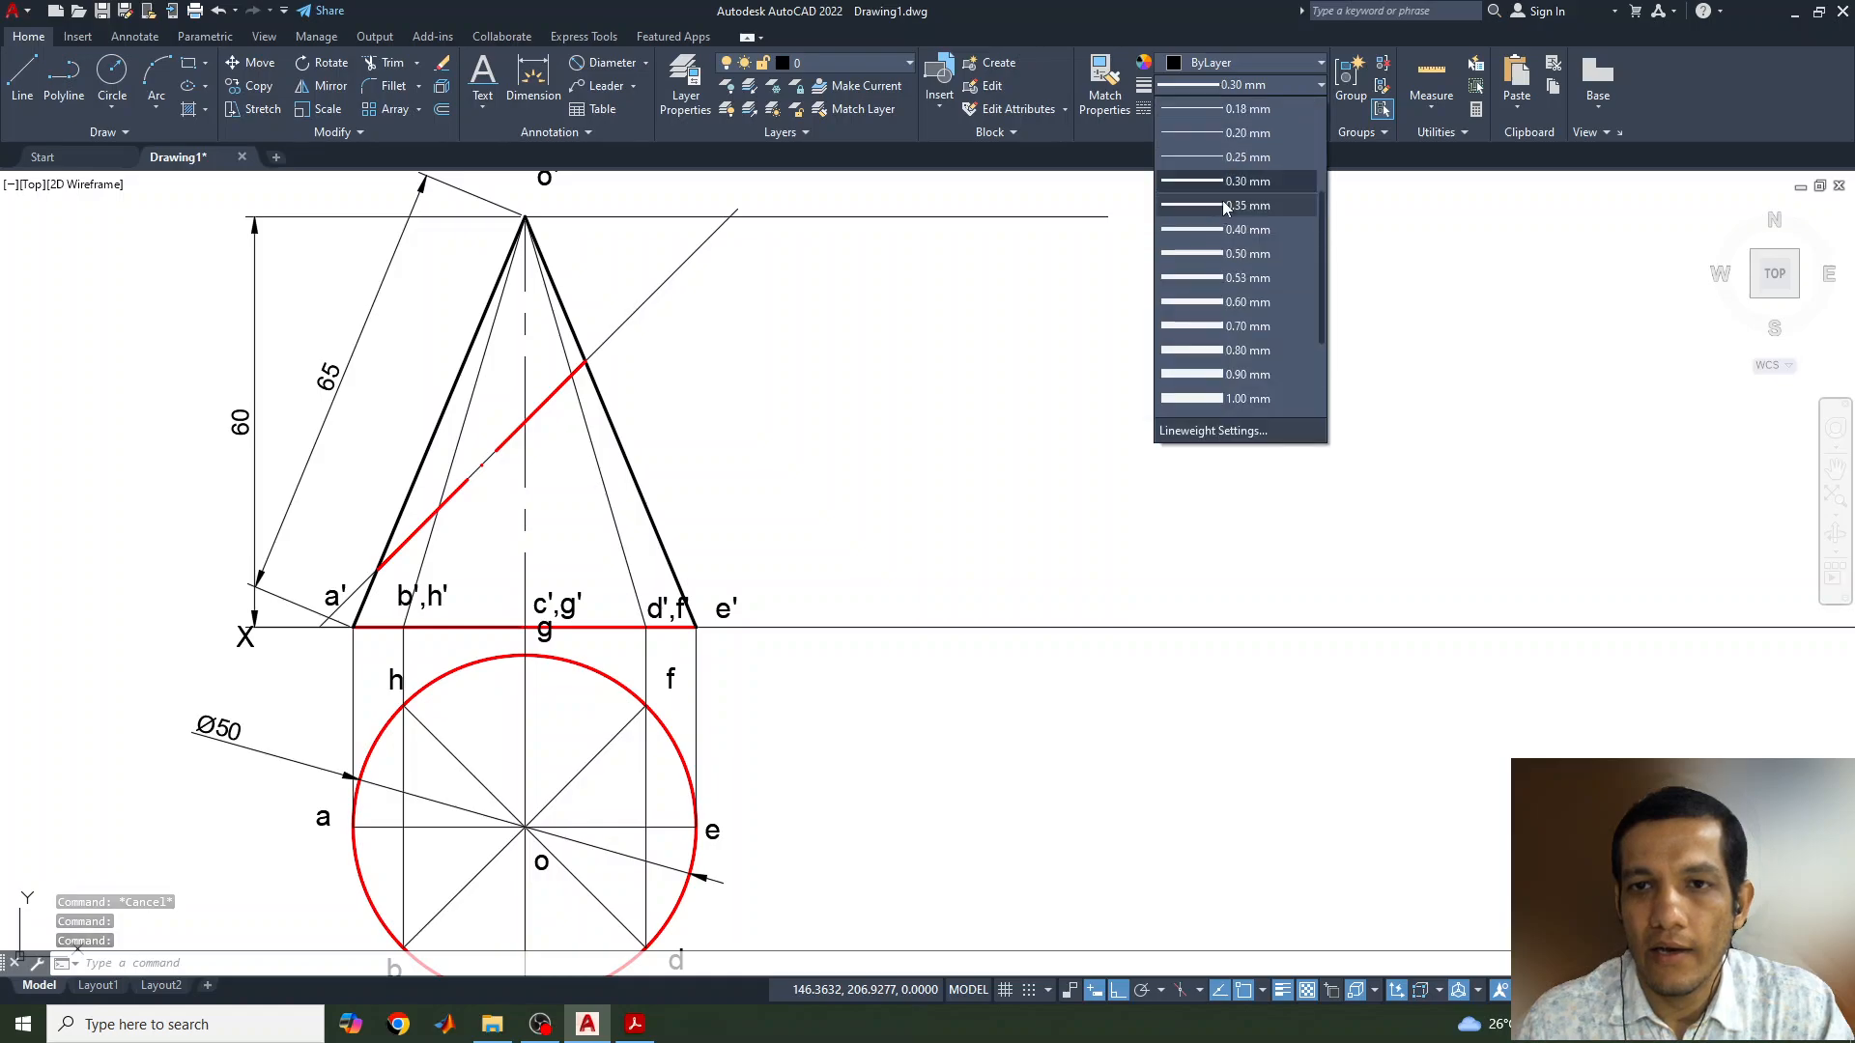
click(1233, 113)
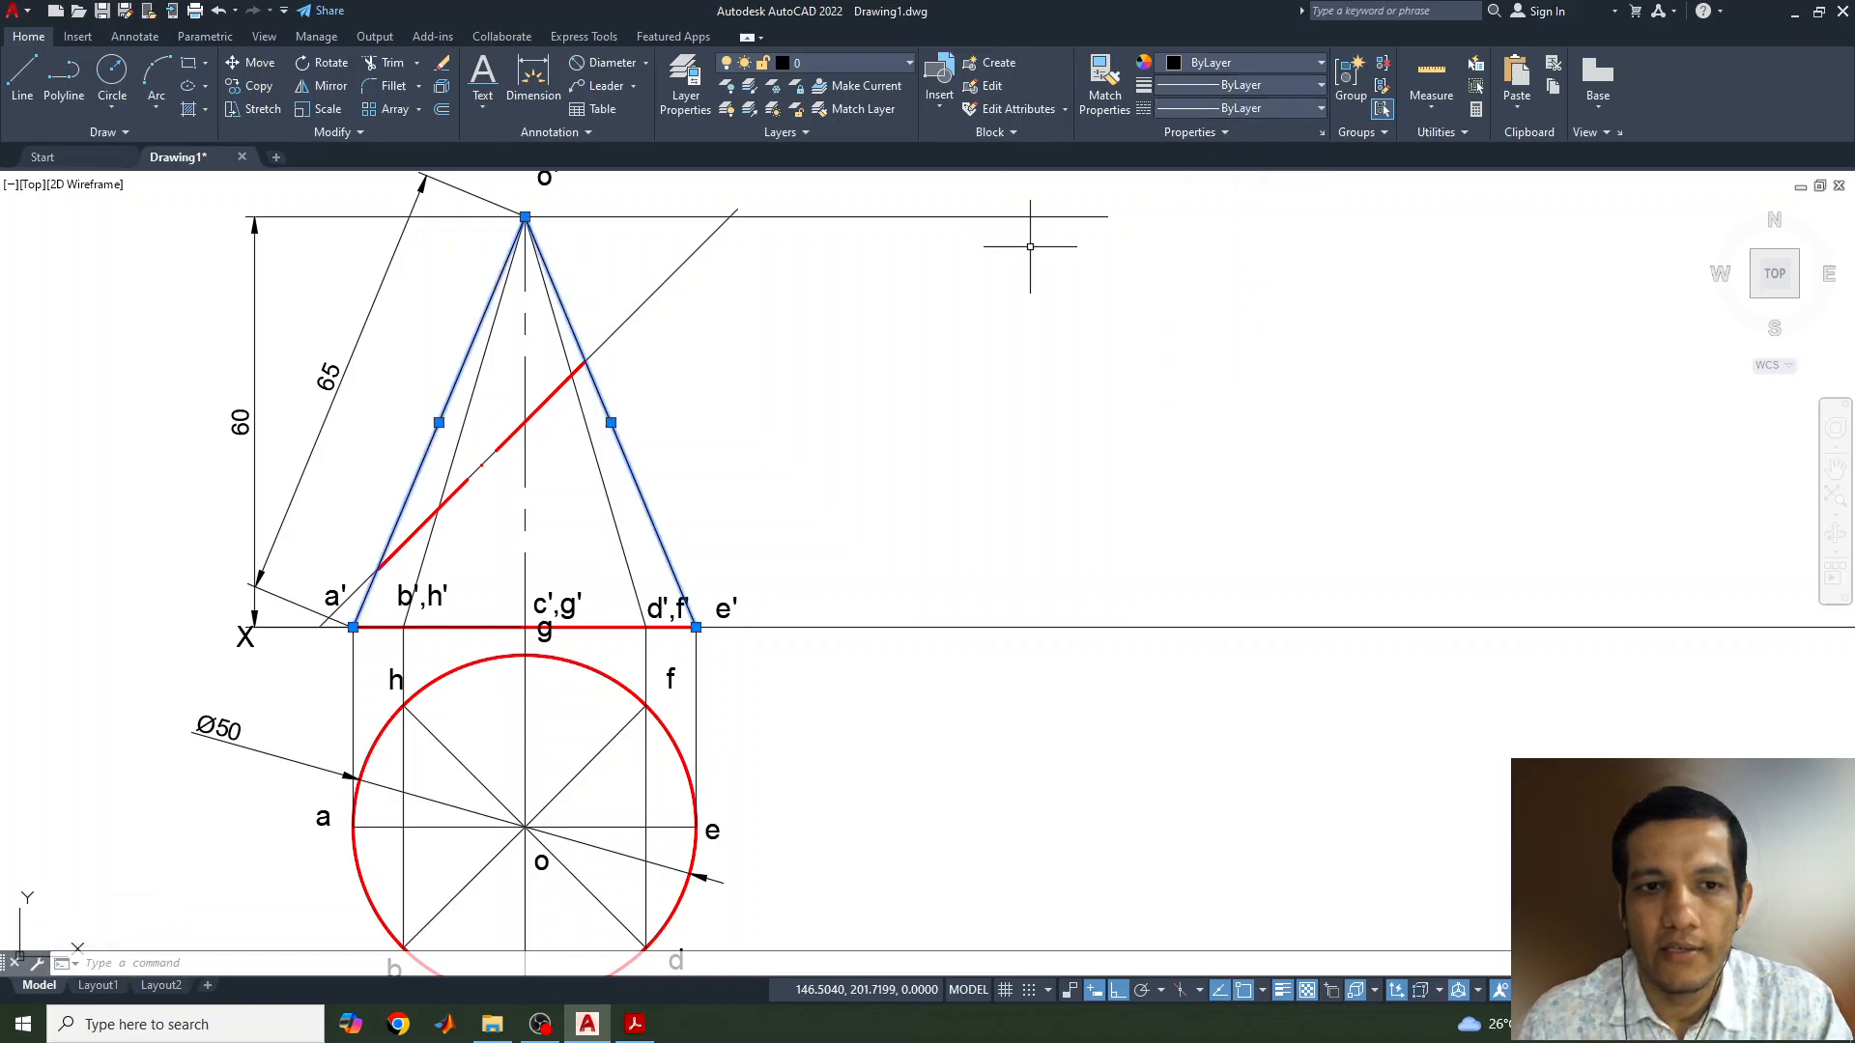
key(Escape)
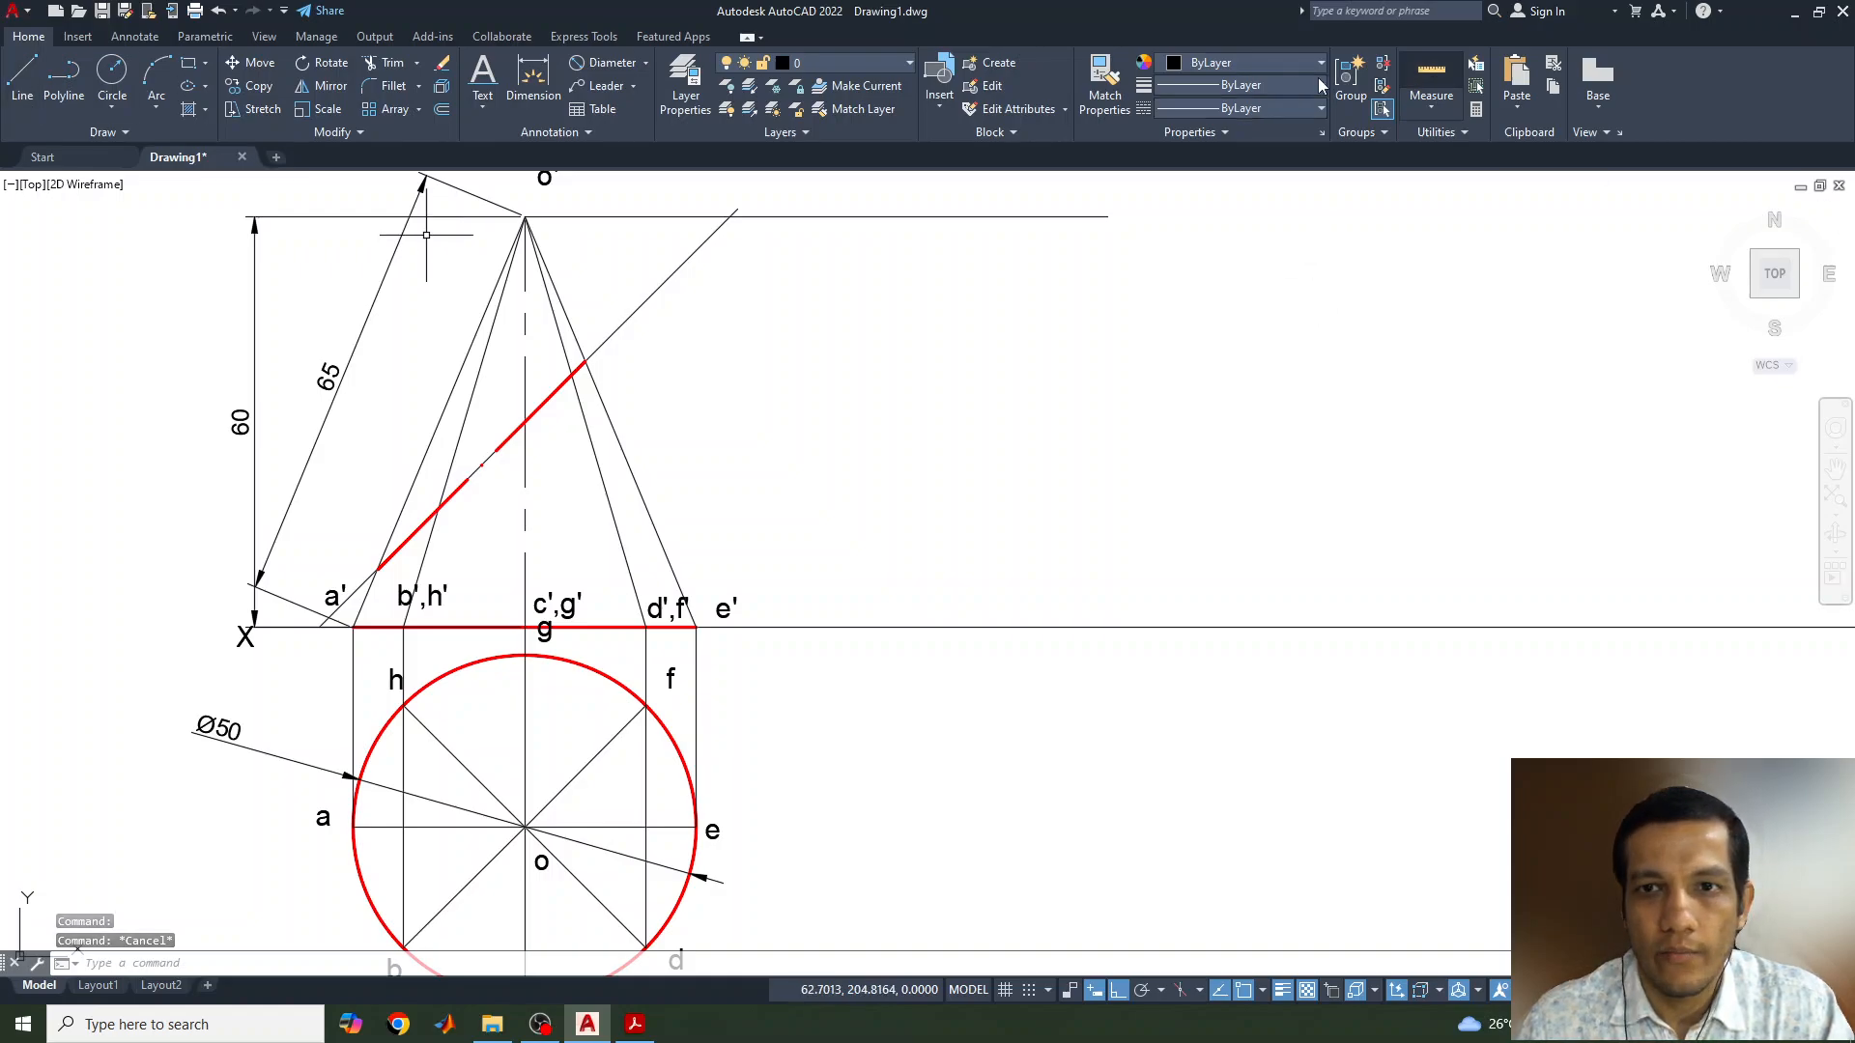
Draw lines in red with 0.30 mm lineweight along the slant edges from a' and e' up to the section line
click(1242, 62)
click(1169, 259)
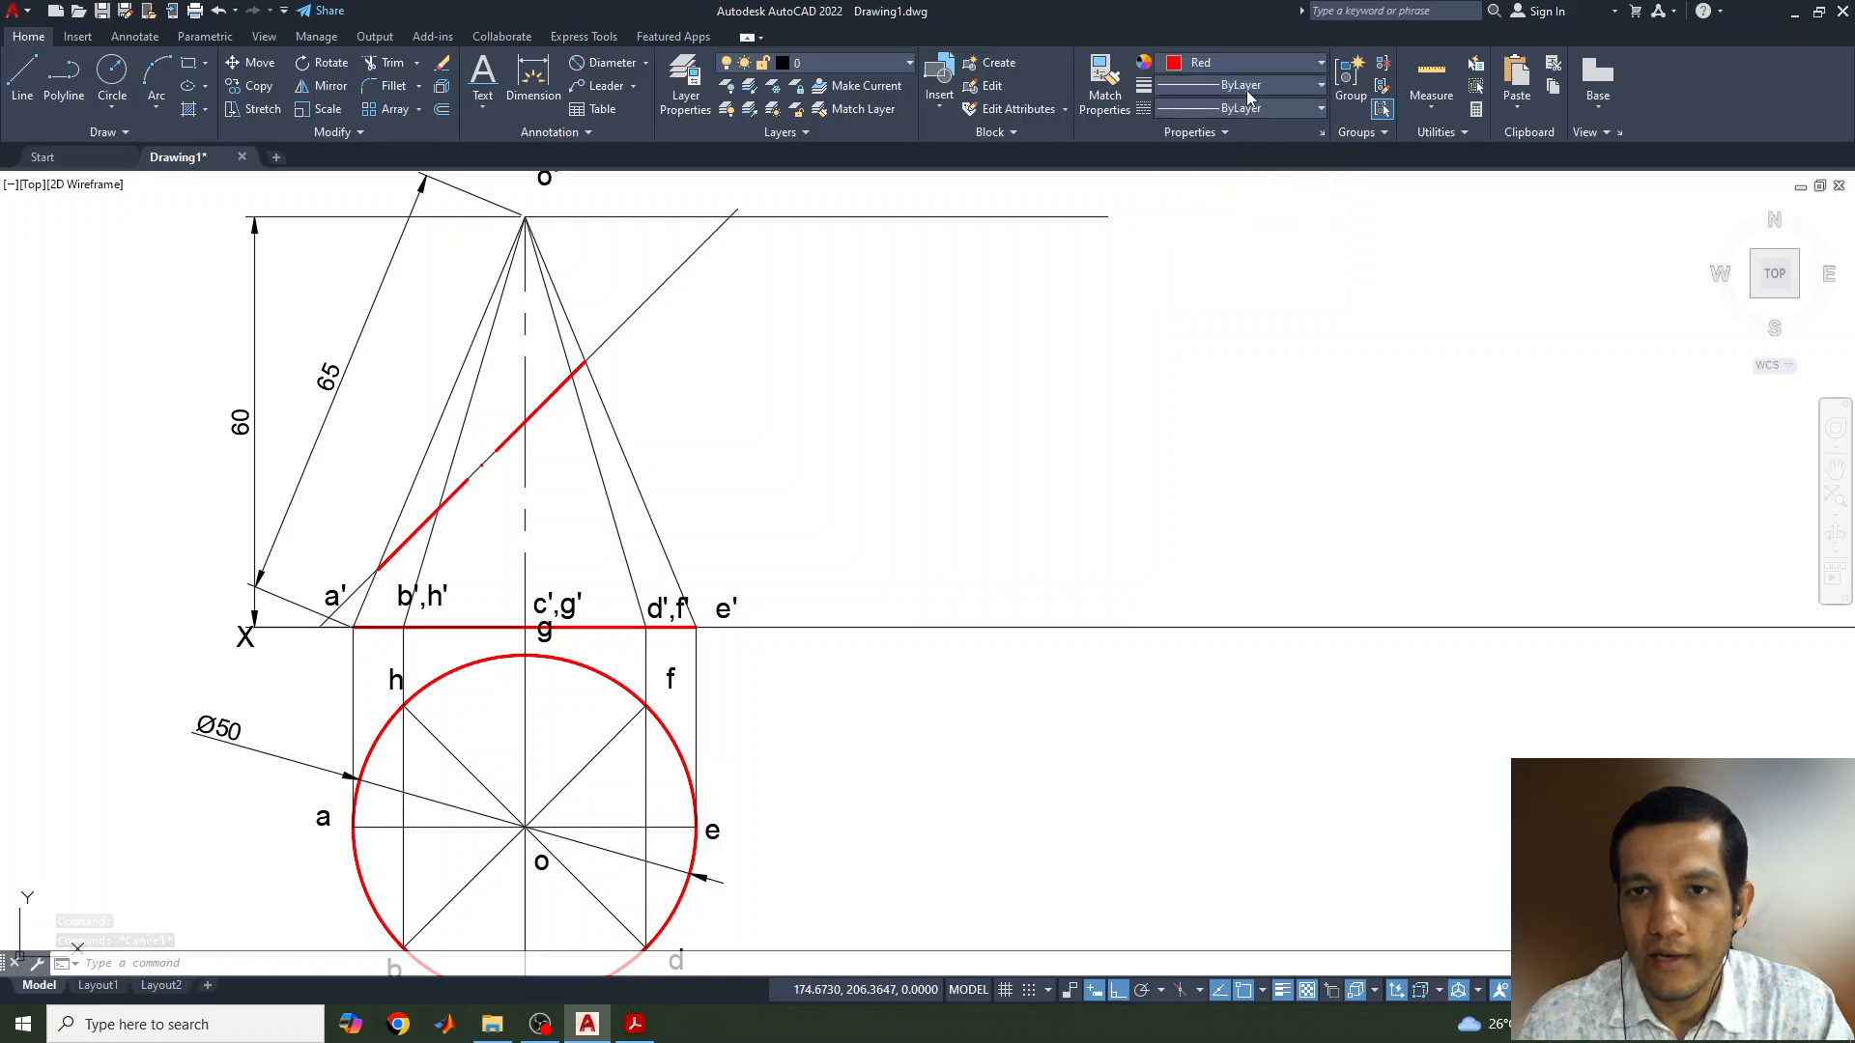
click(1241, 85)
click(1232, 368)
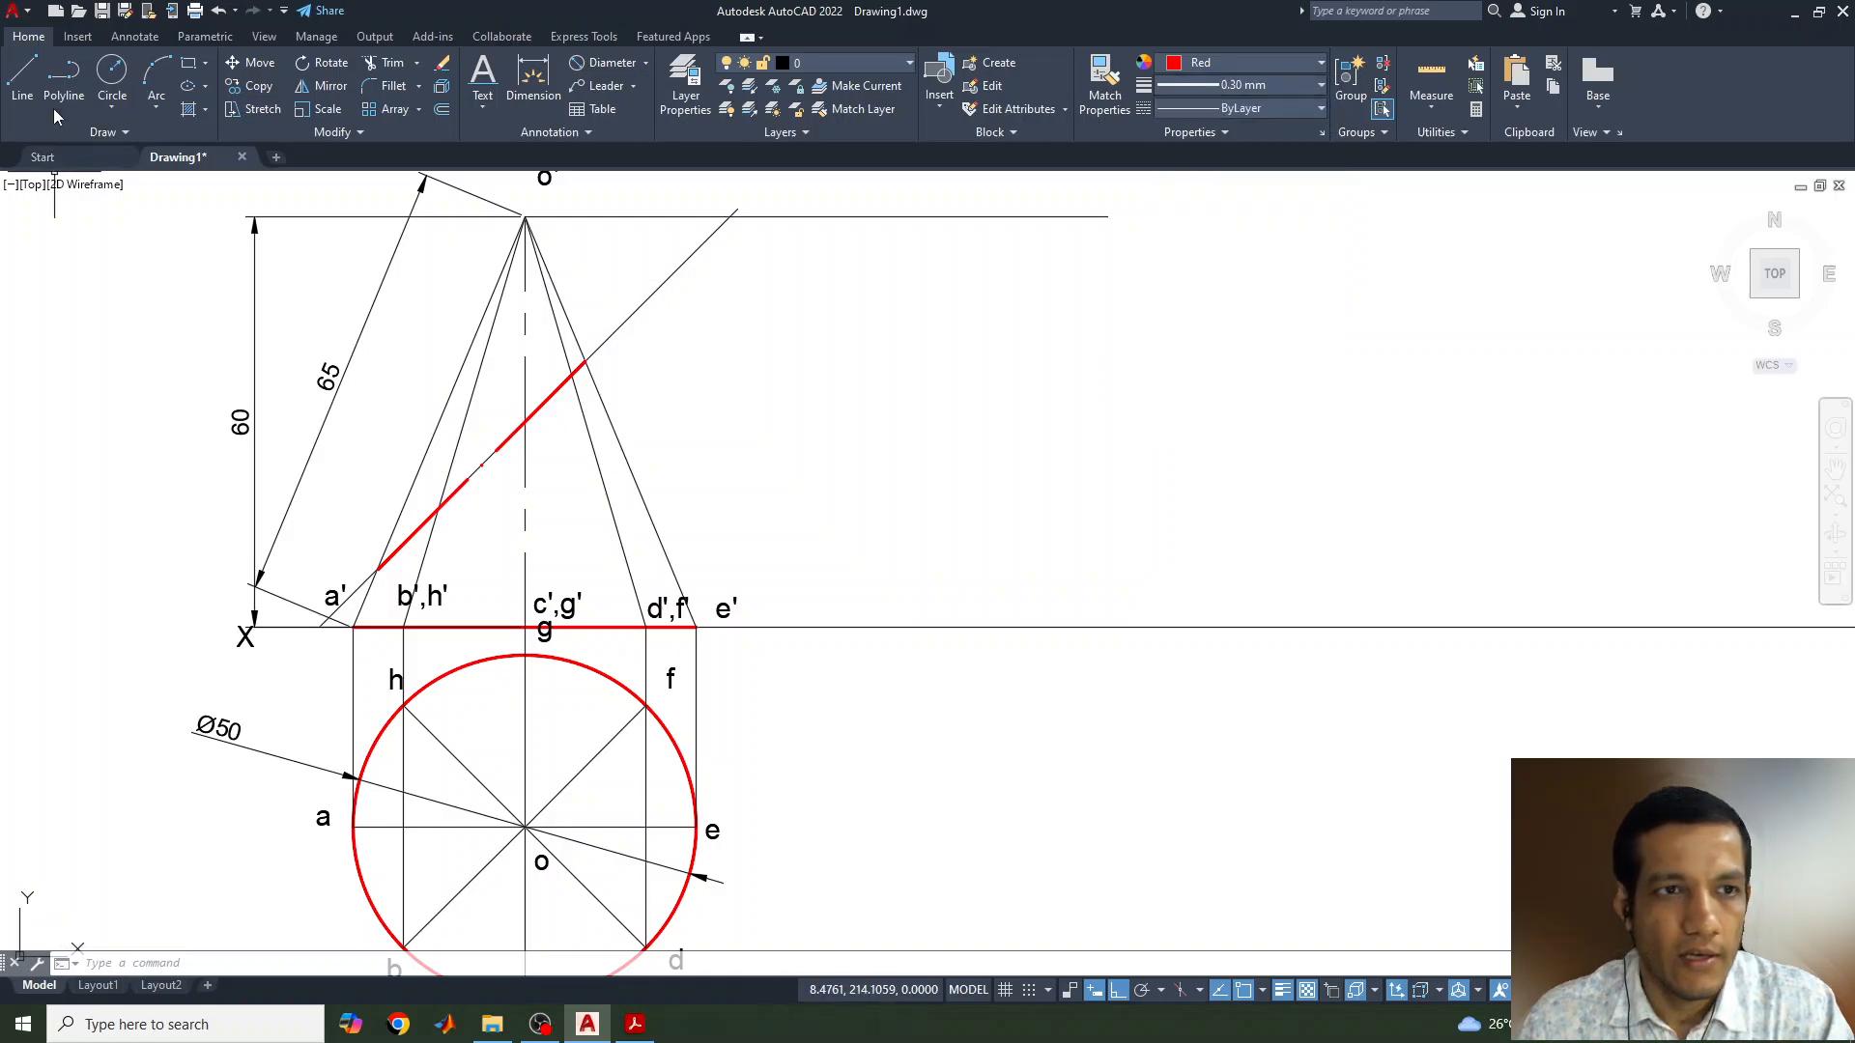
click(24, 75)
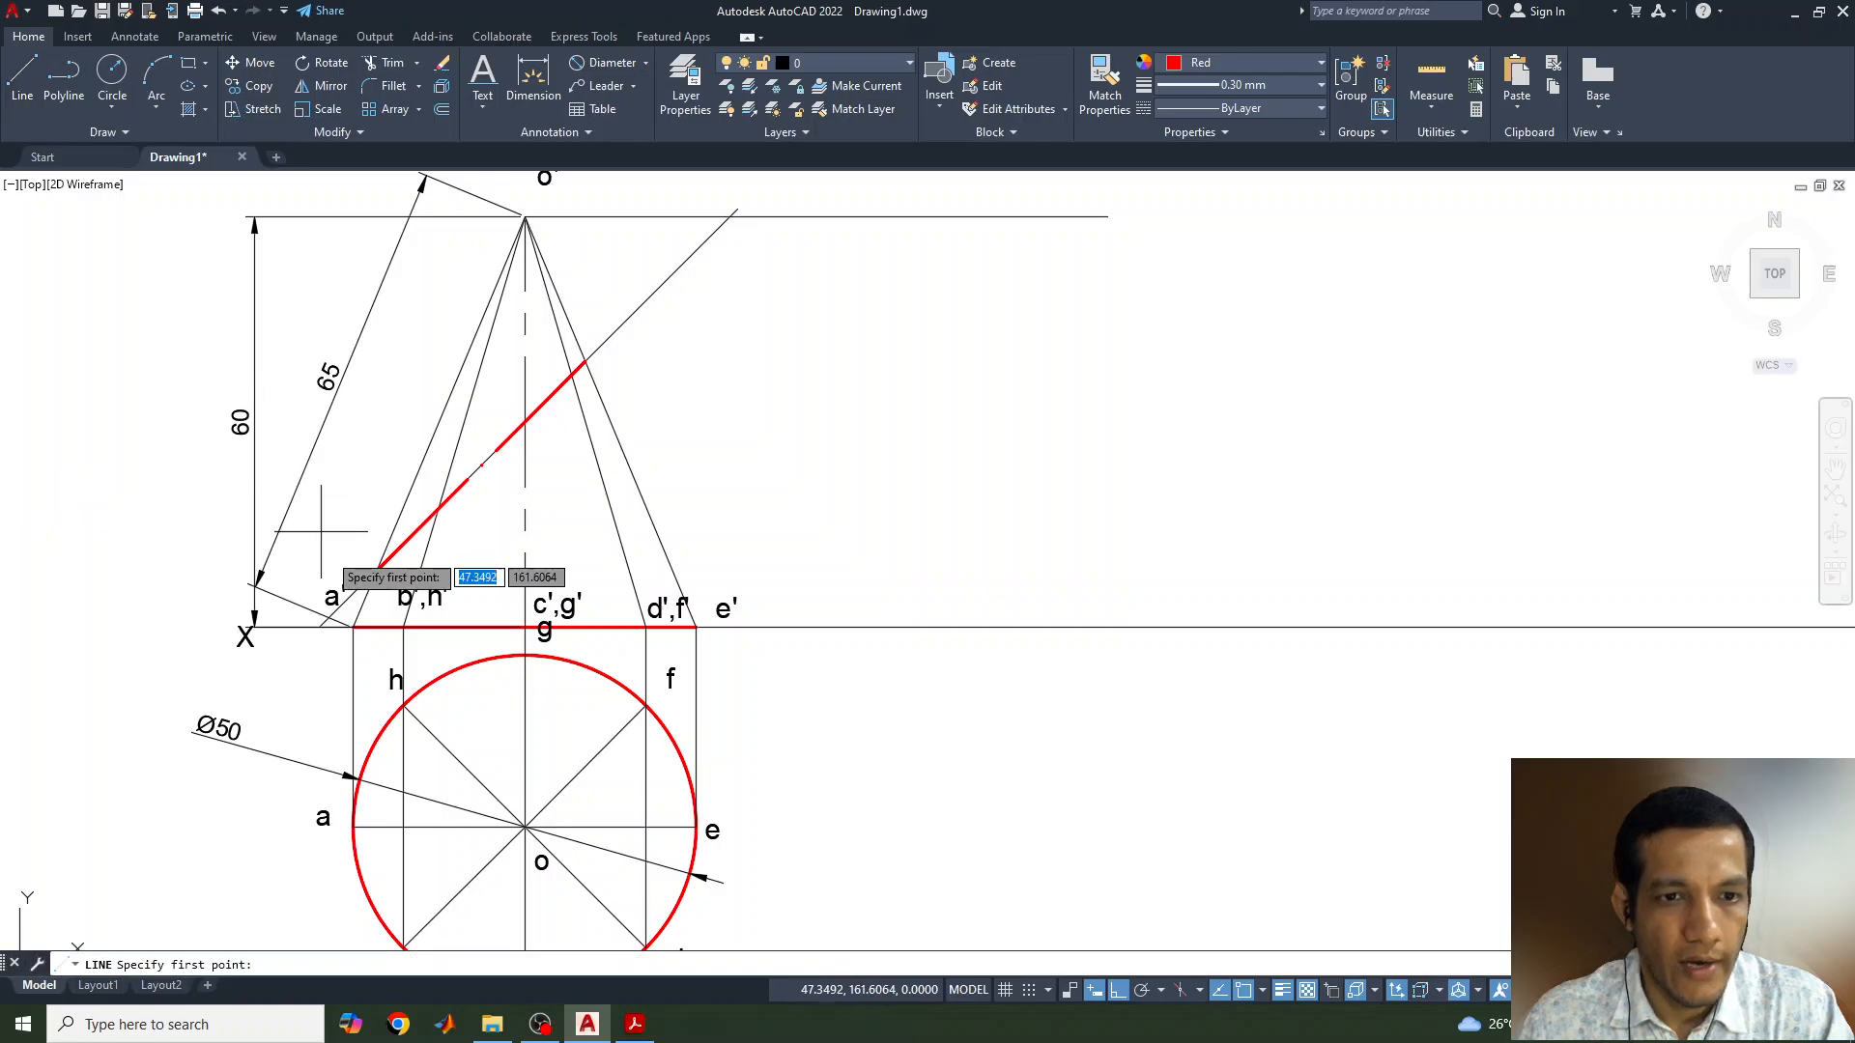
click(353, 628)
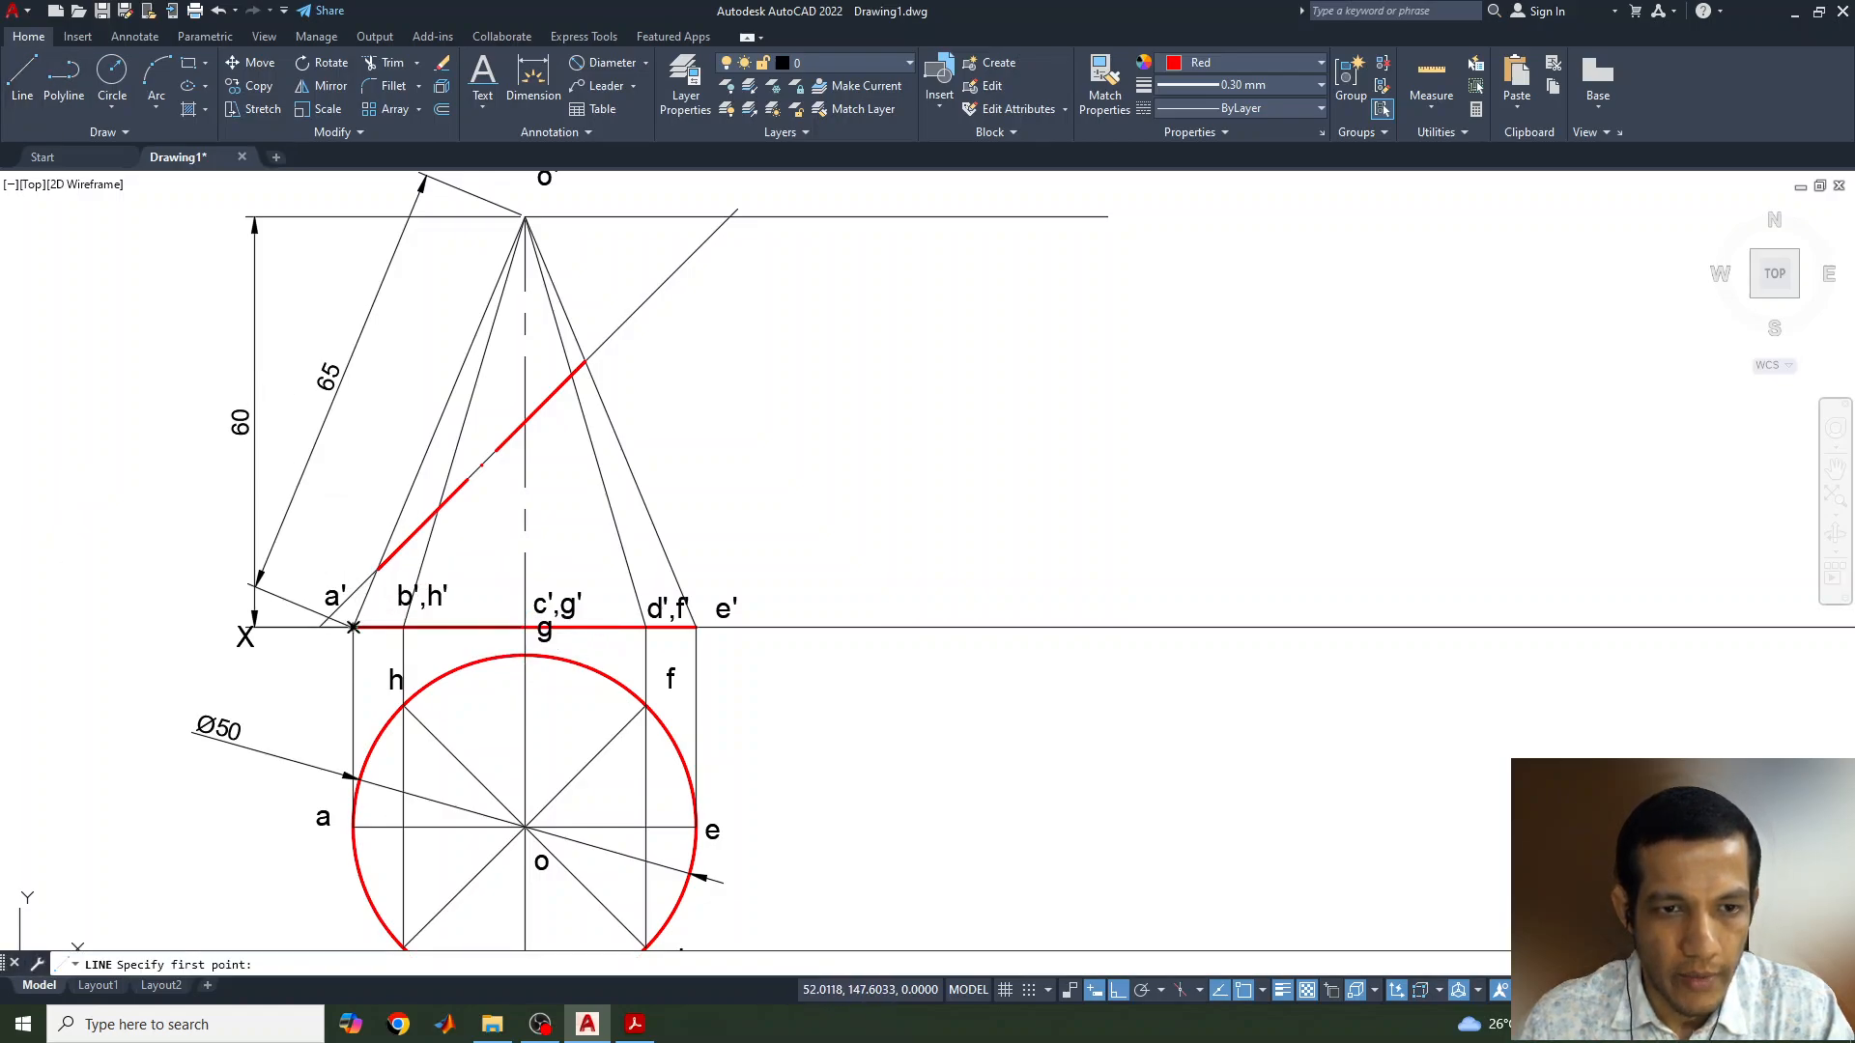
click(377, 570)
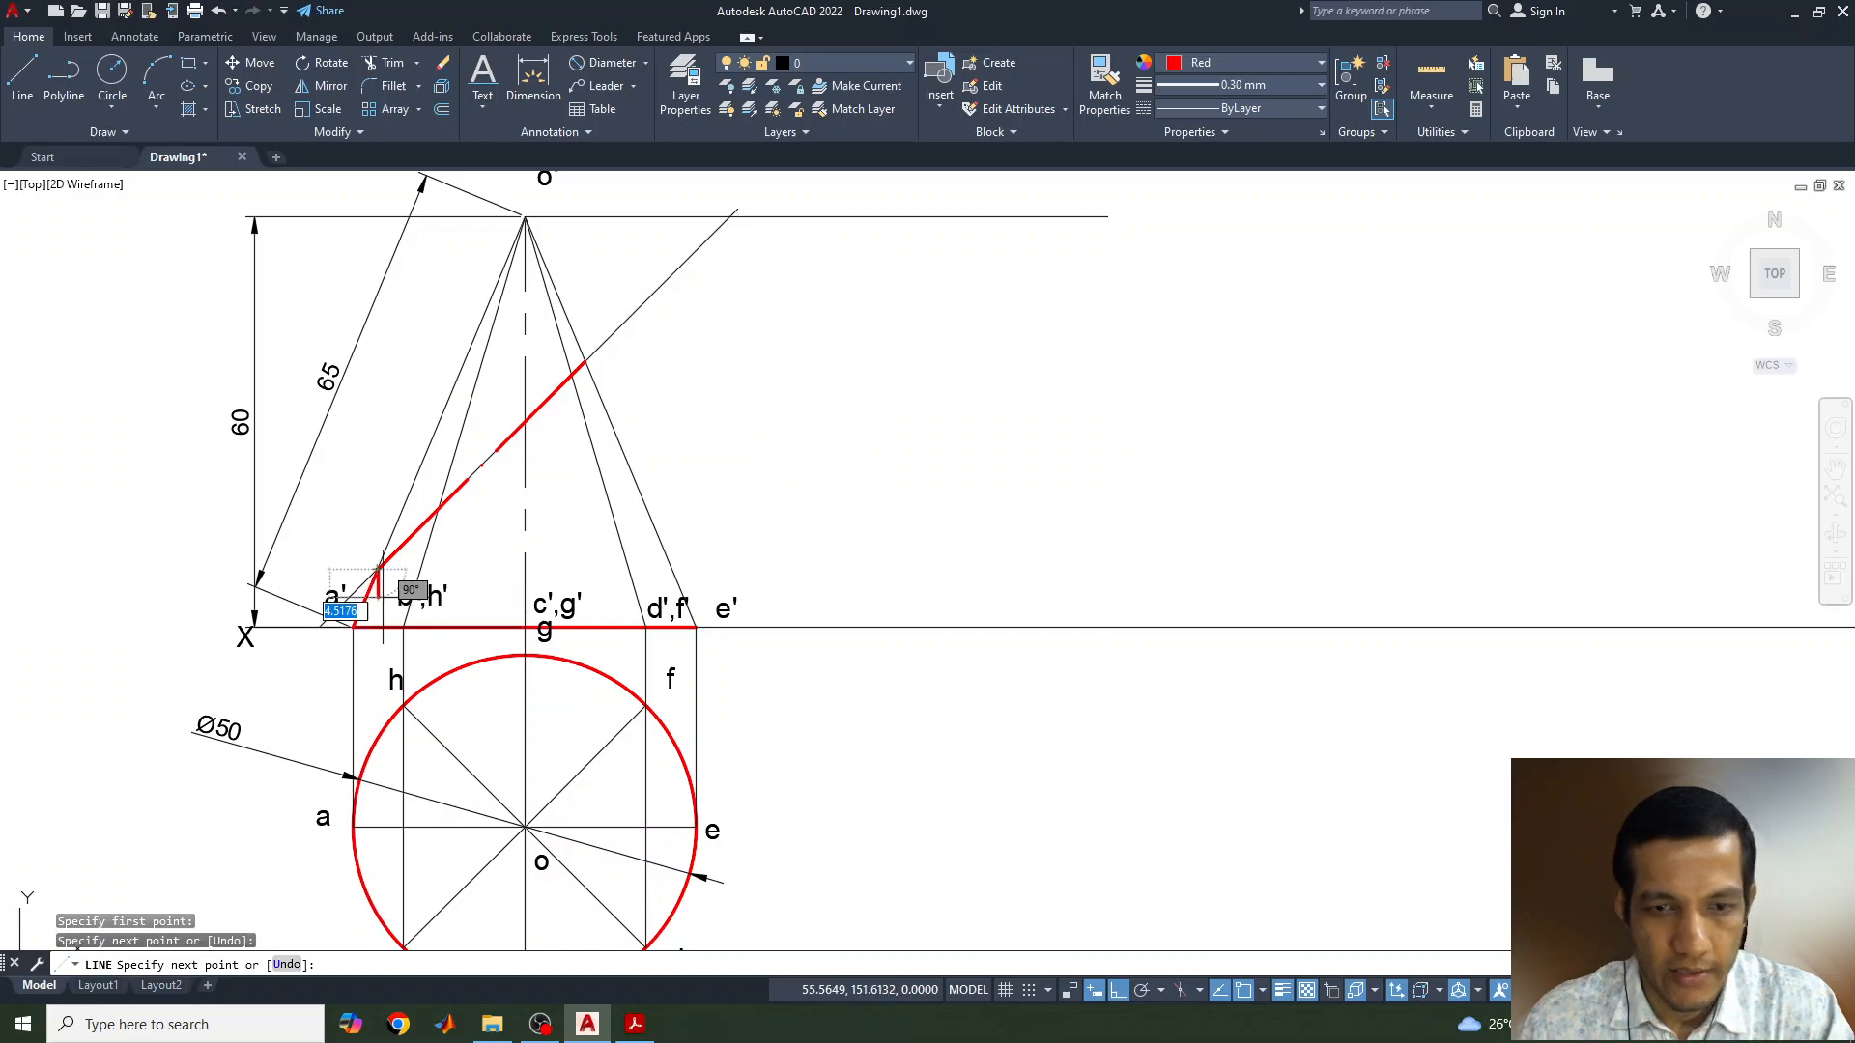
key(Return)
key(Return)
click(585, 363)
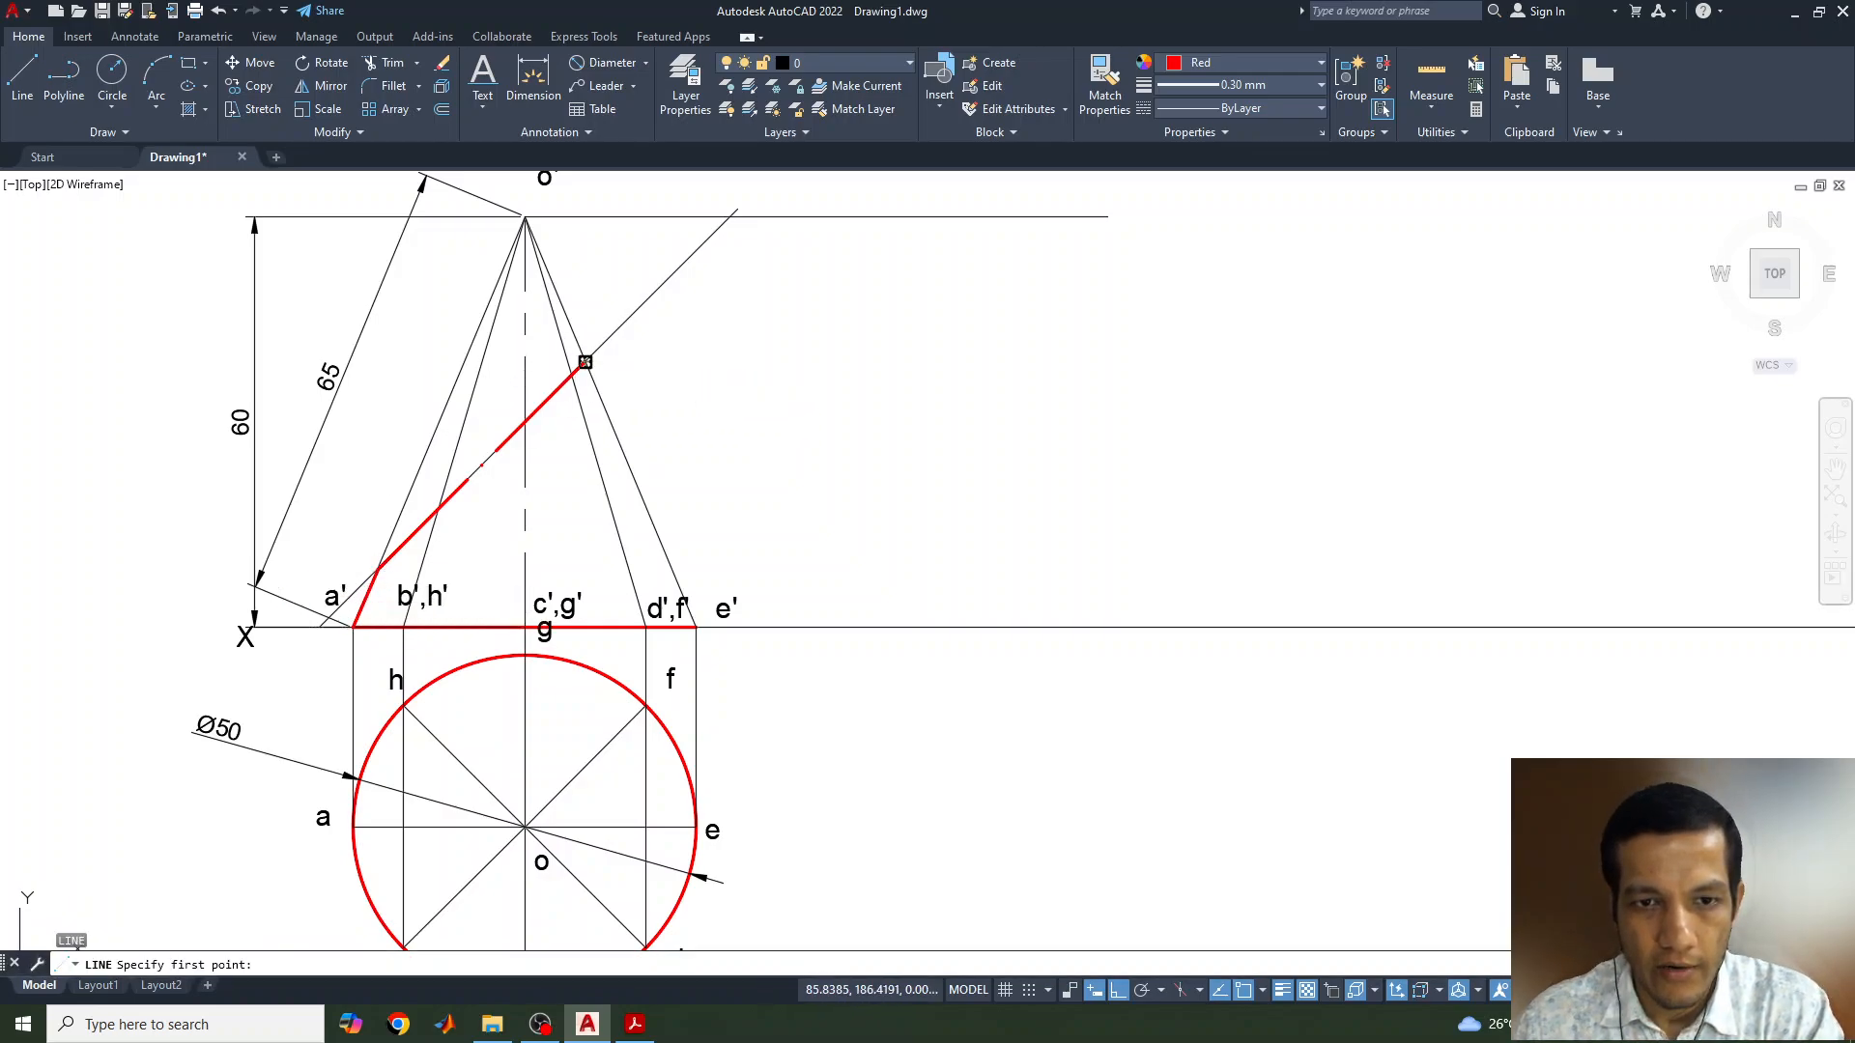
click(696, 628)
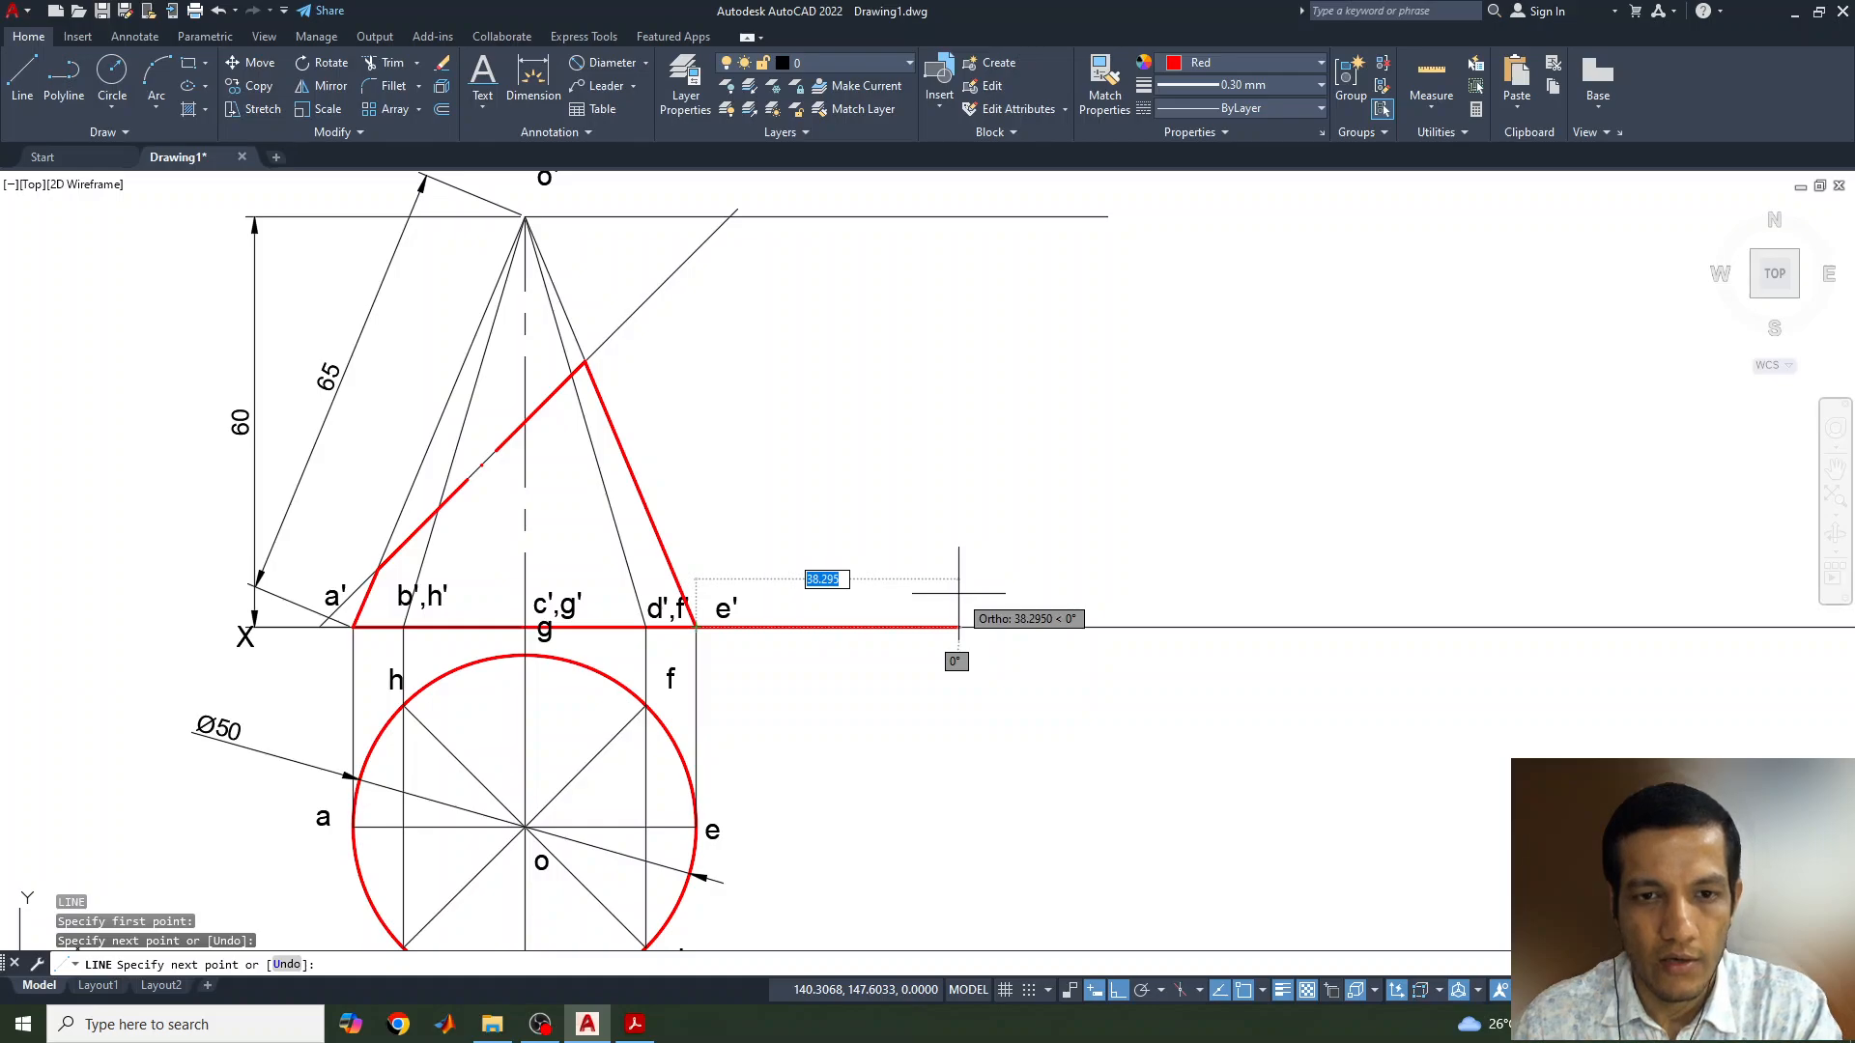
key(Return)
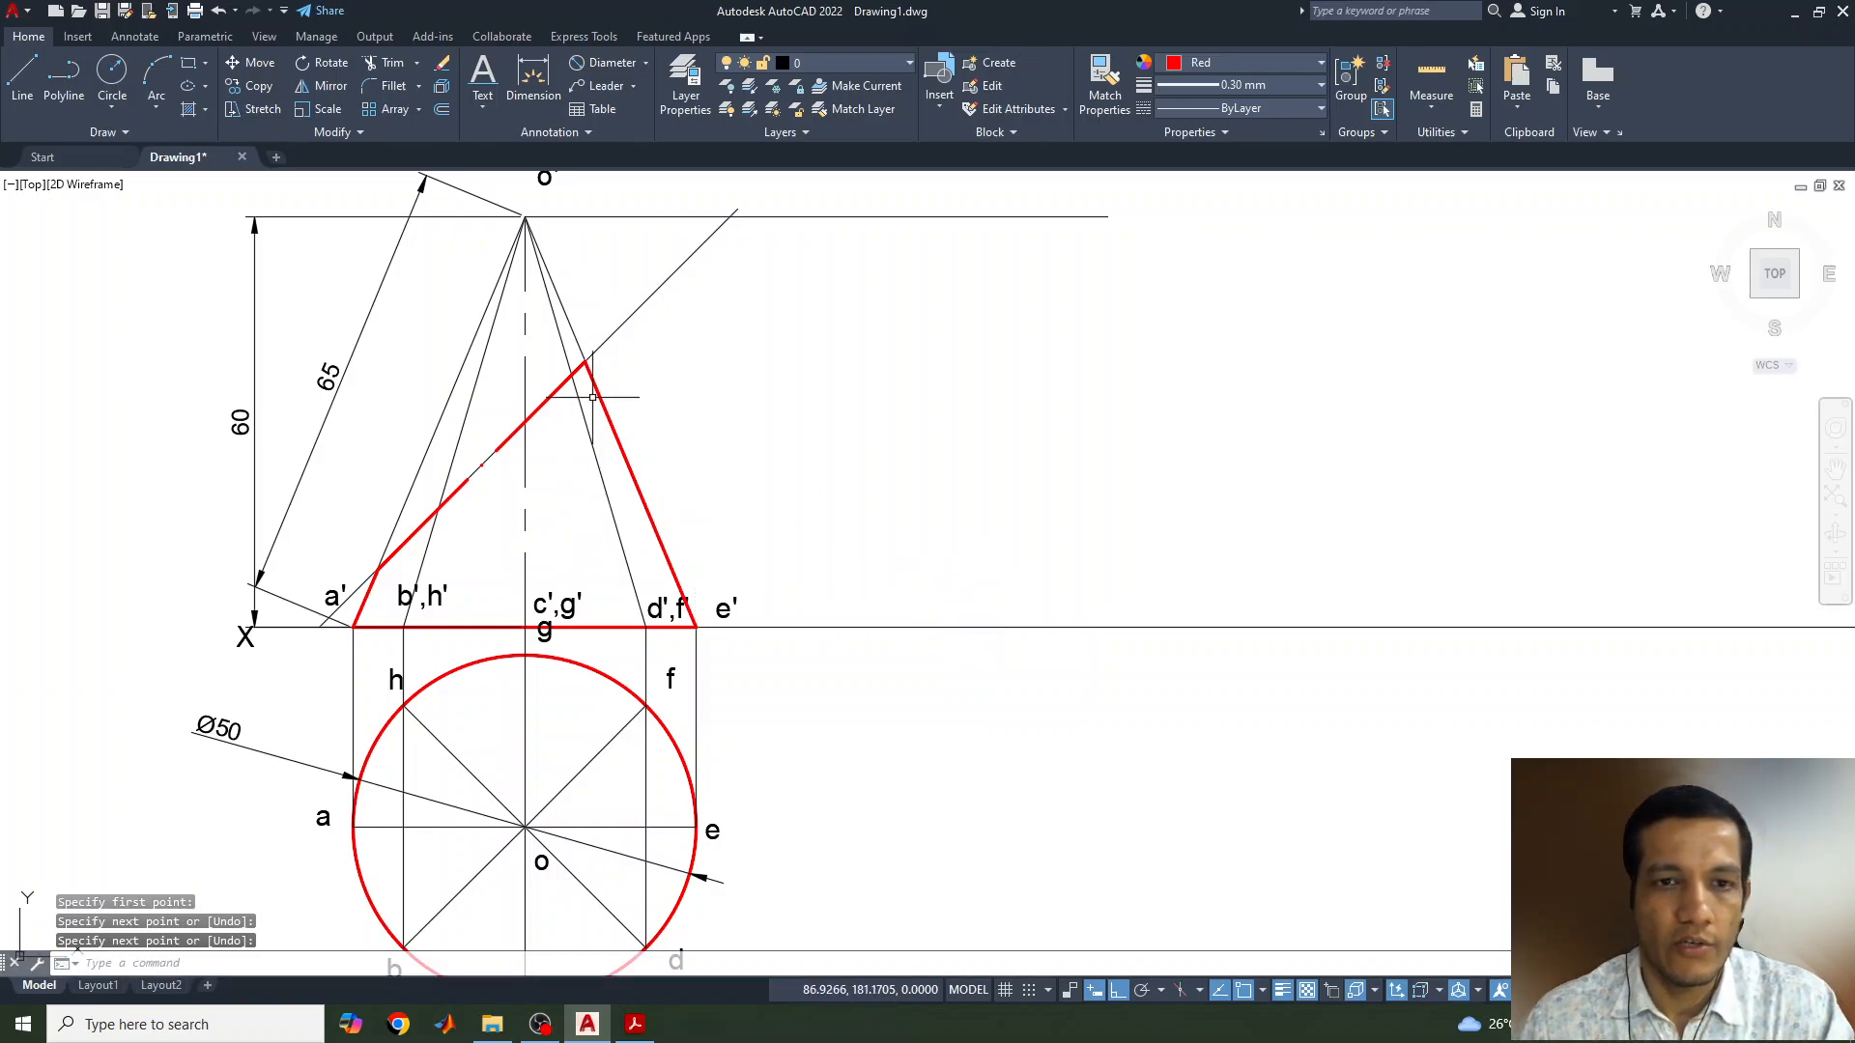
Examine the slant height, subtended angle and development figure in EG PPT.pdf
click(634, 1024)
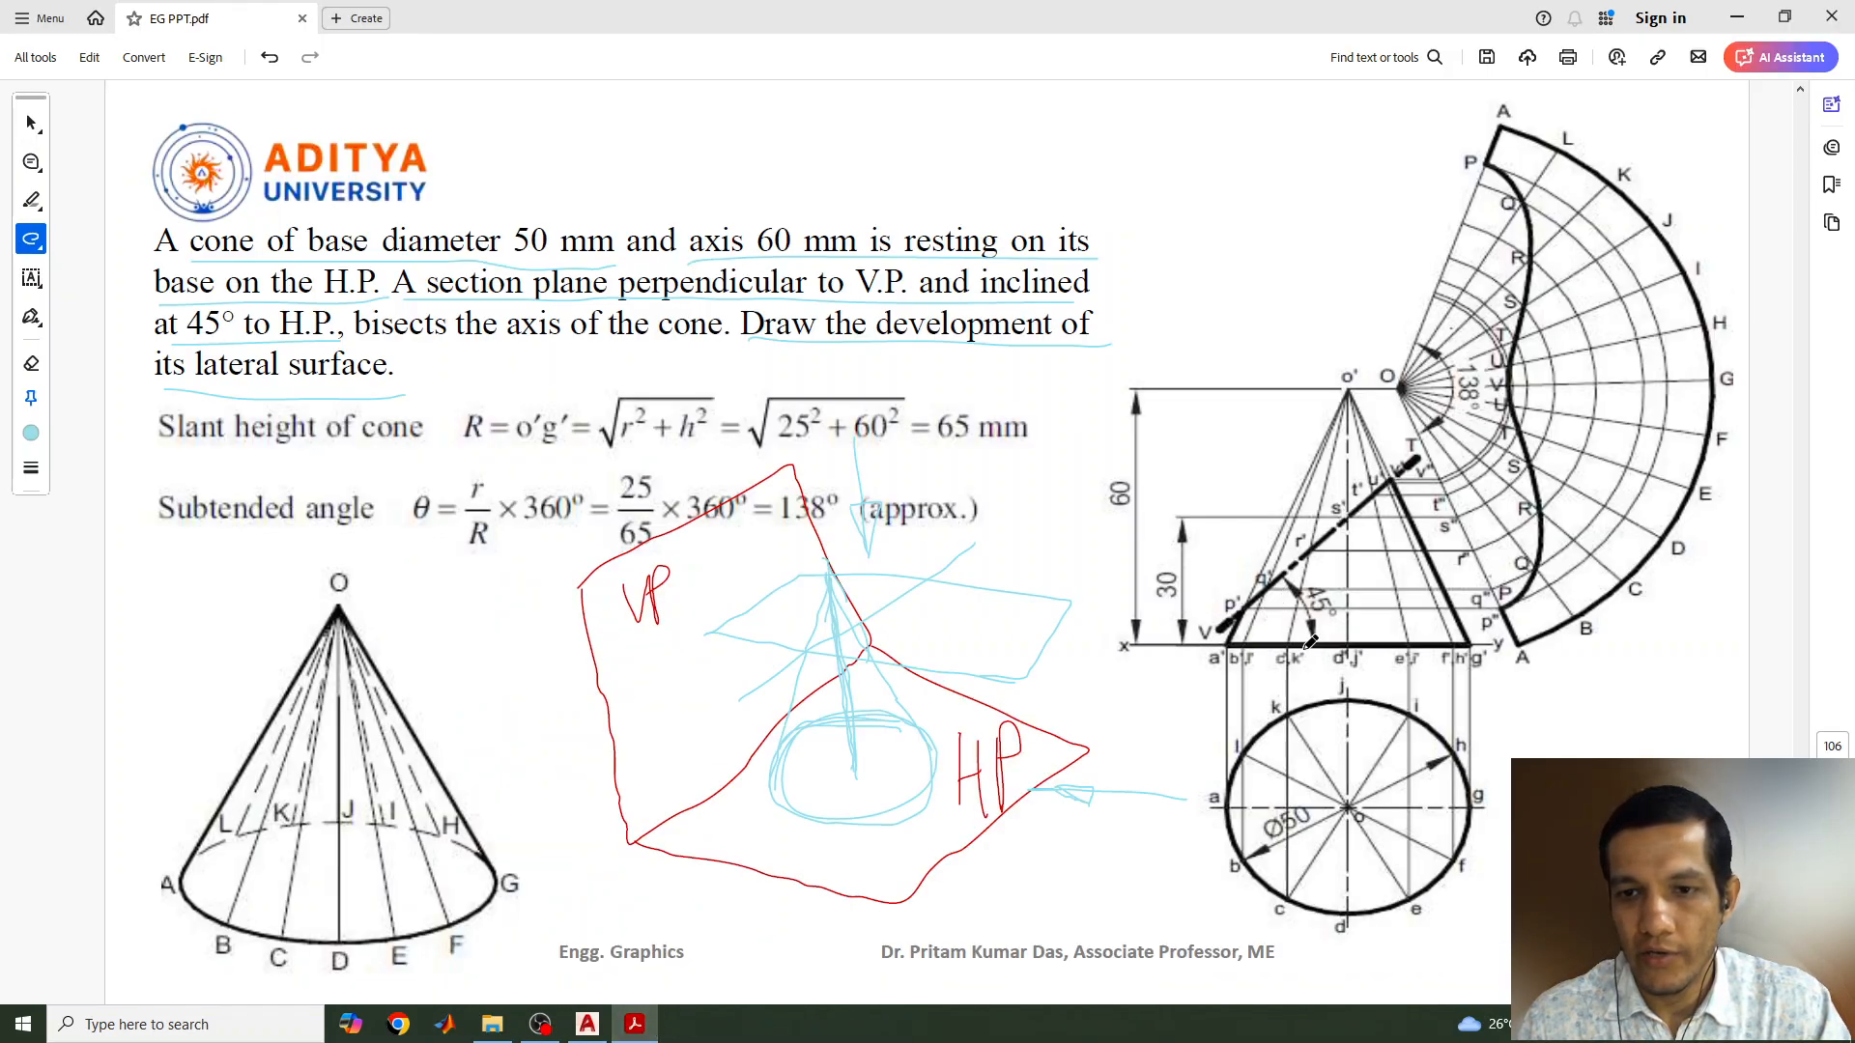
click(588, 1024)
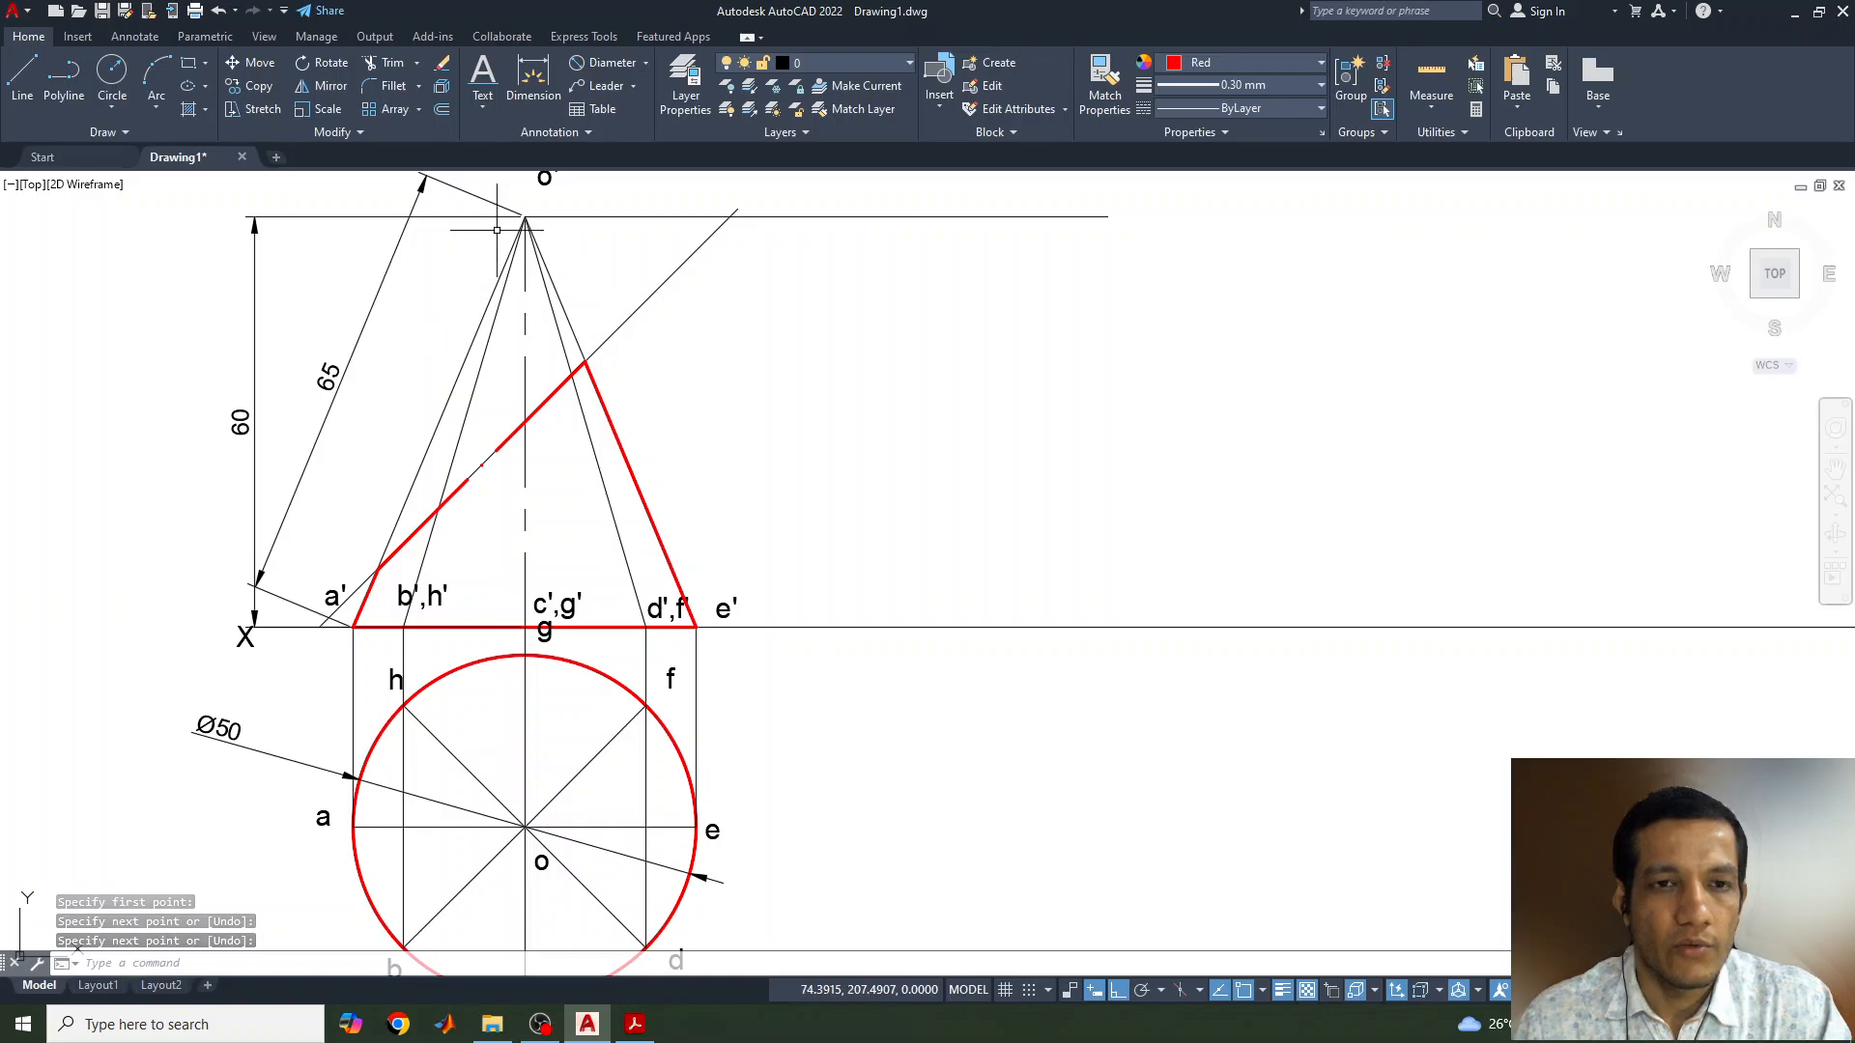
click(635, 1025)
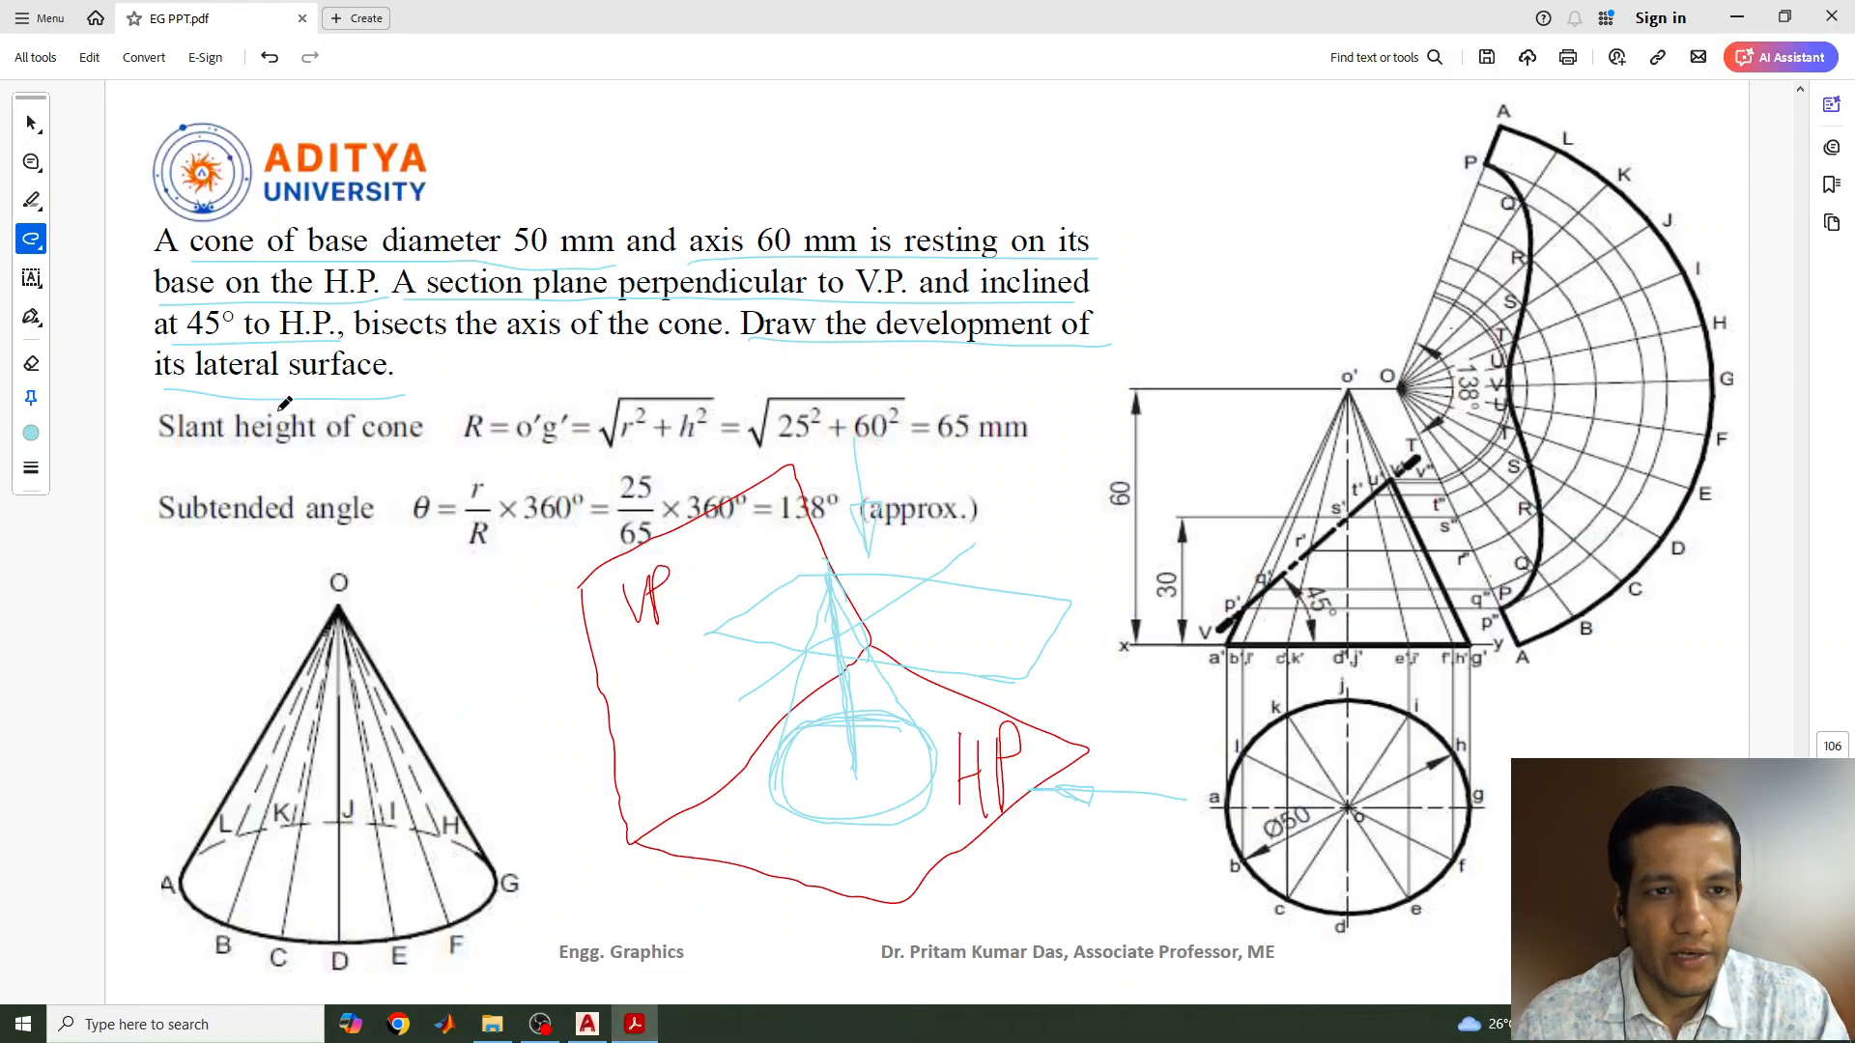
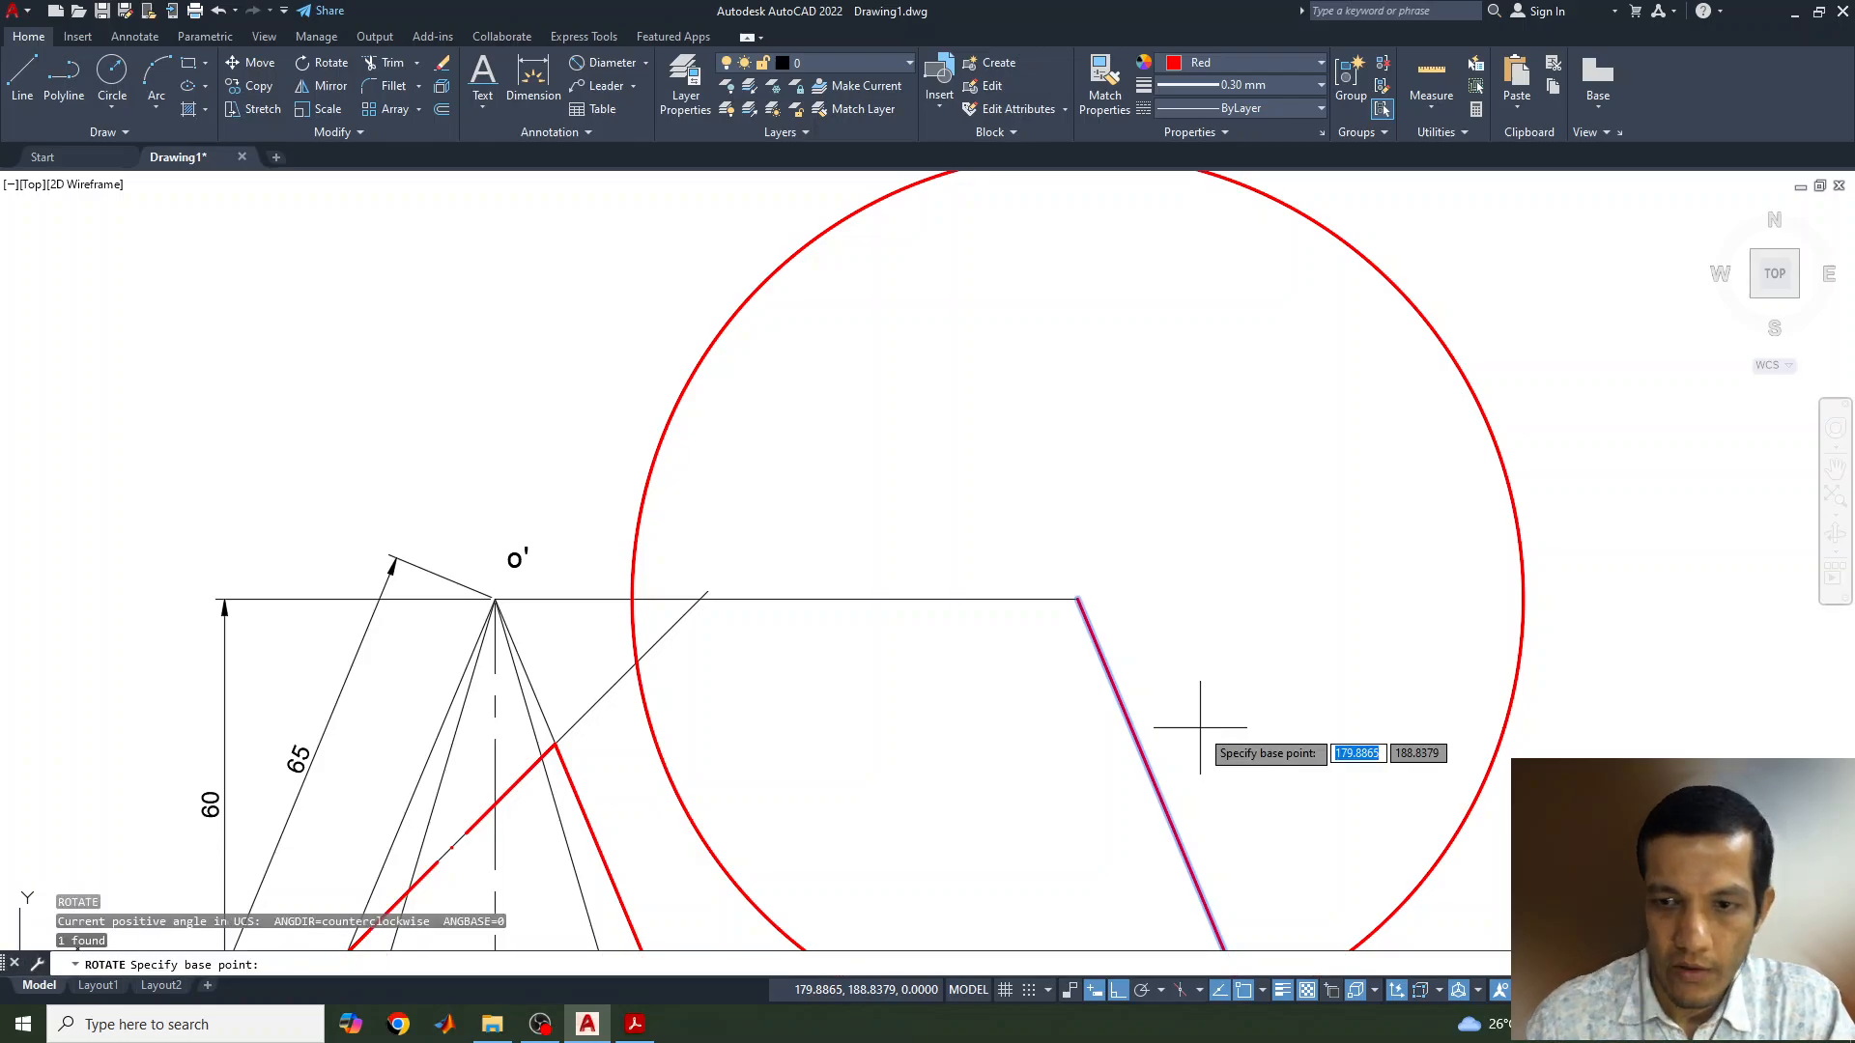
Rotate a copy of the inclined radius line by 138° about the center of the large development circle
click(1077, 599)
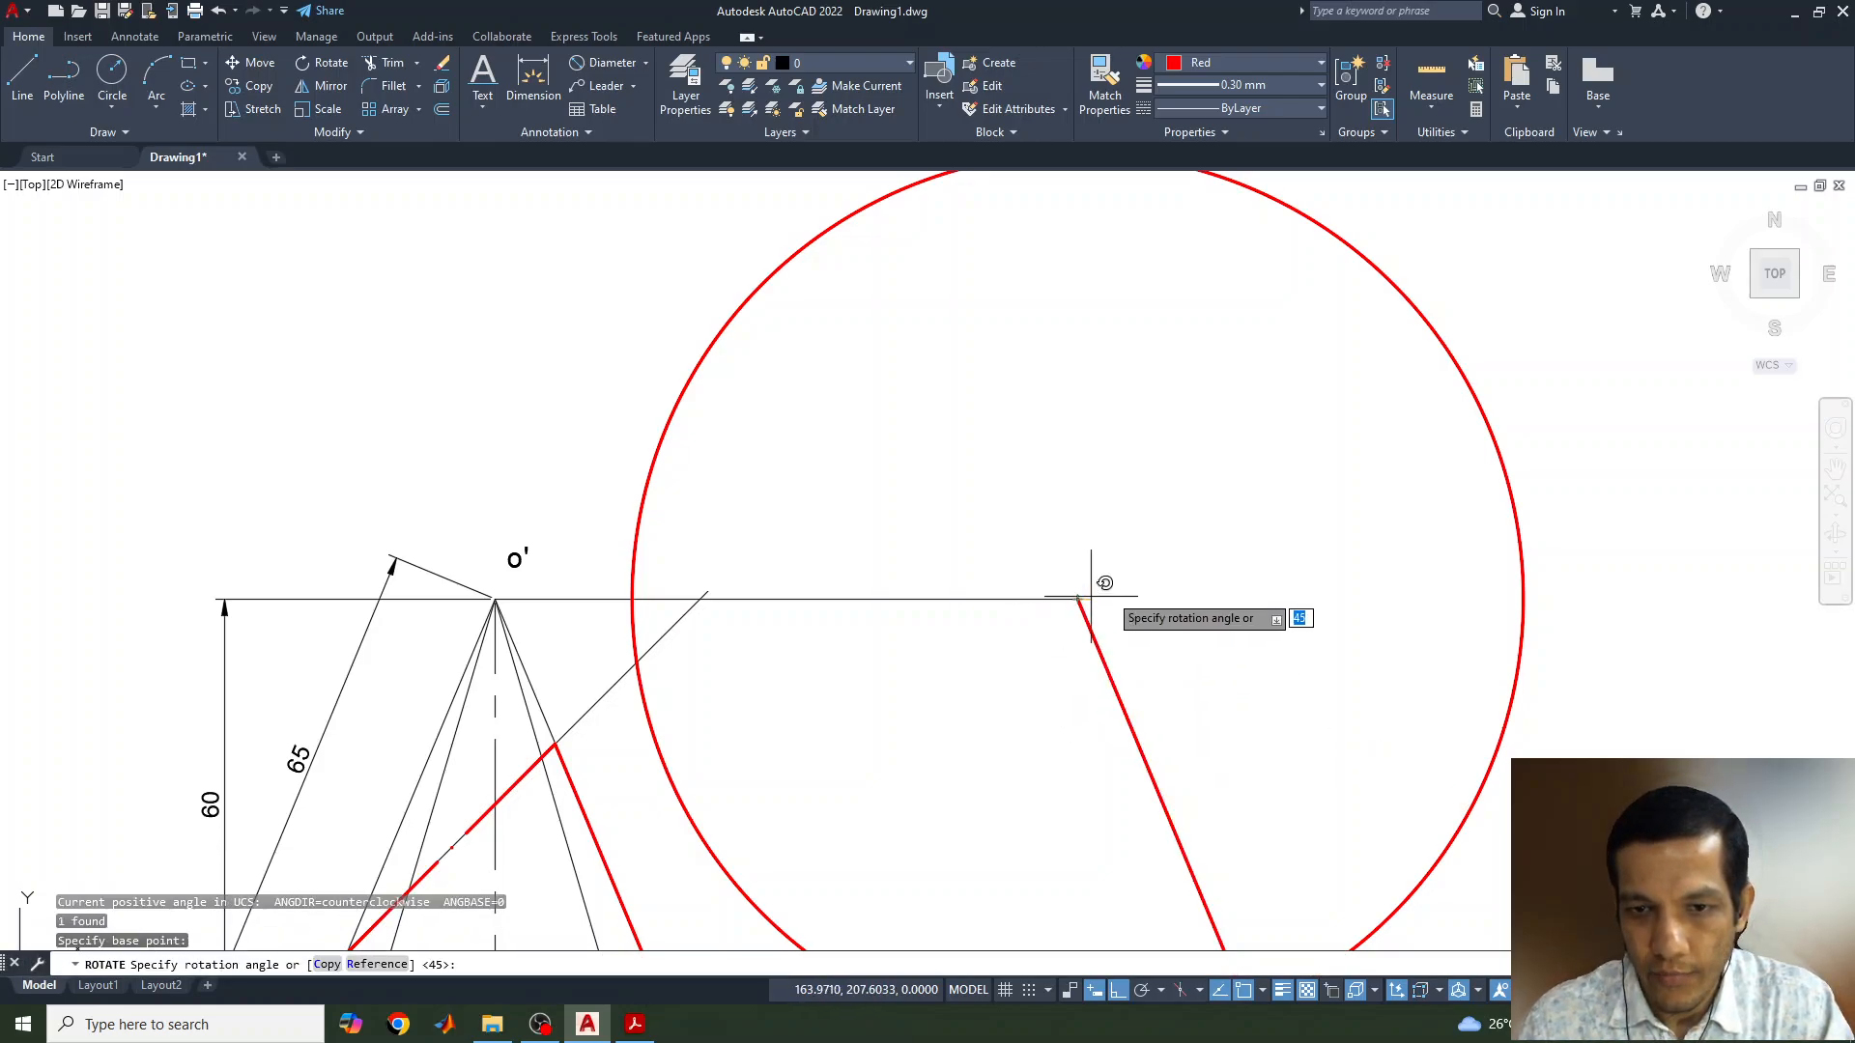
right_click(1150, 576)
click(1199, 662)
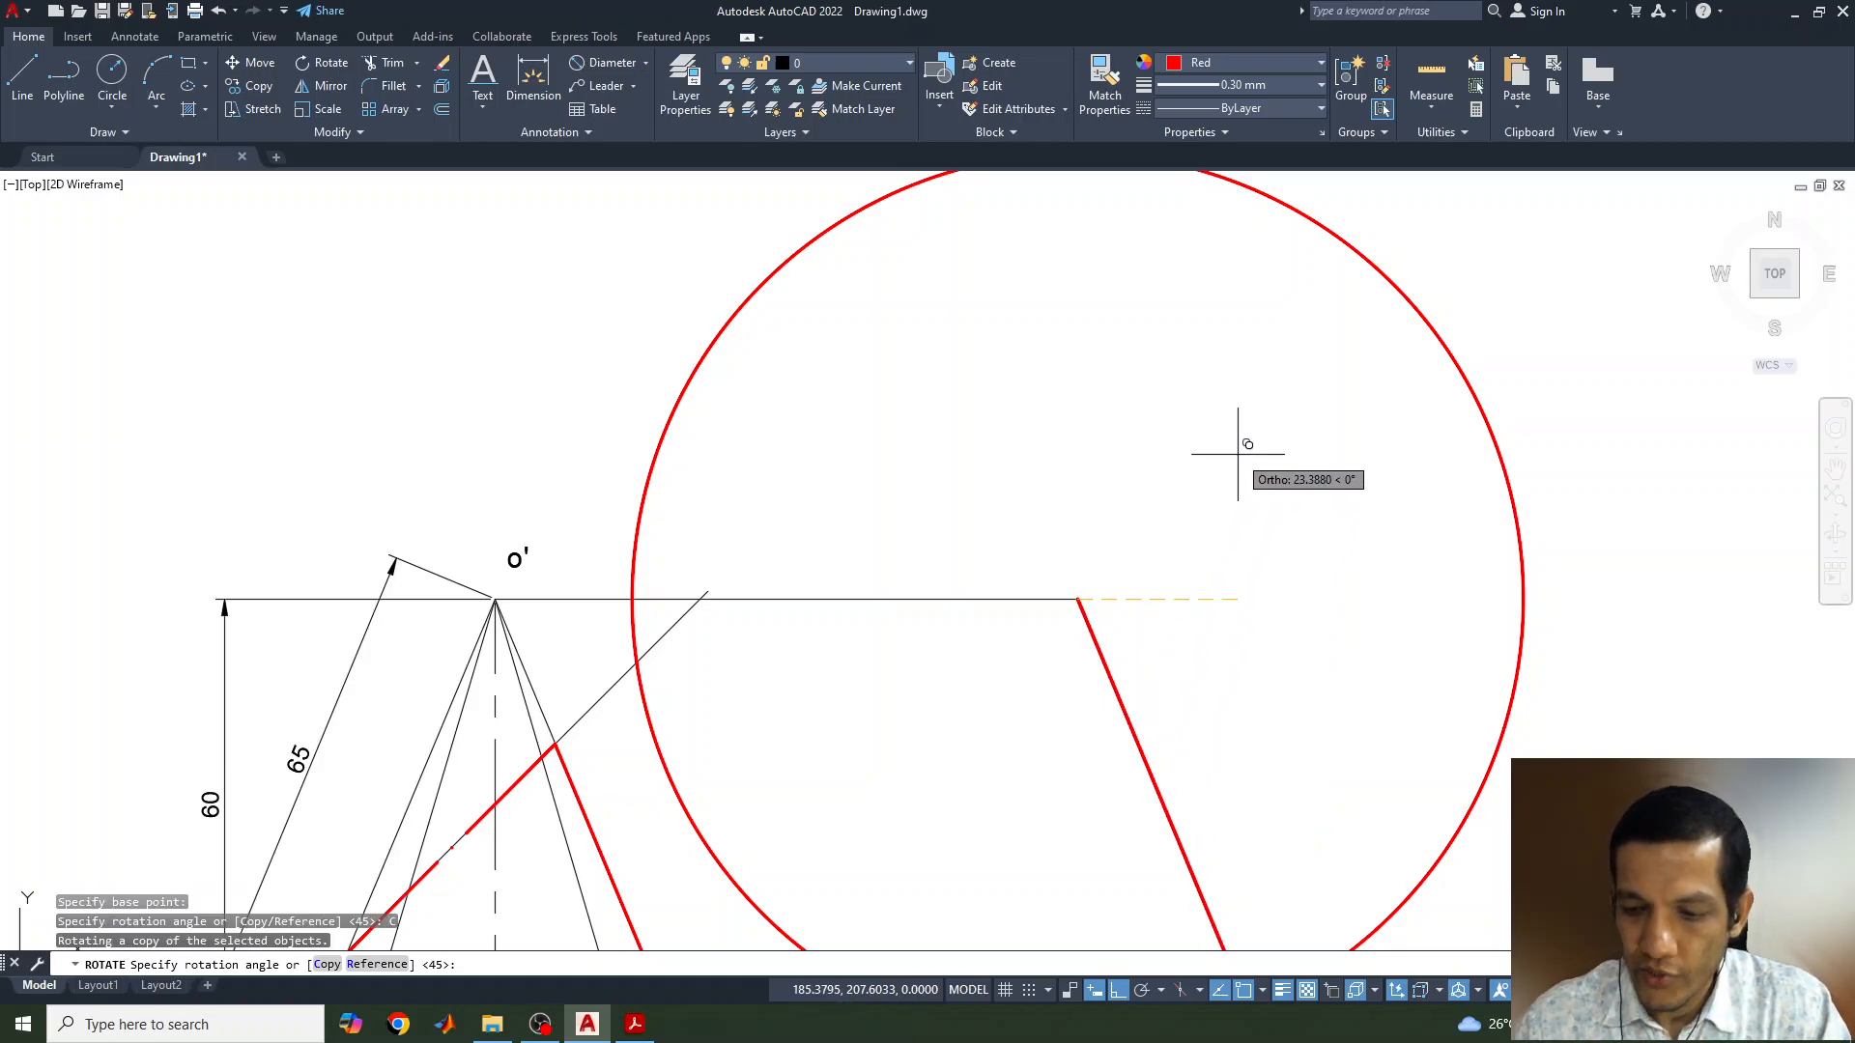
text(138)
key(Return)
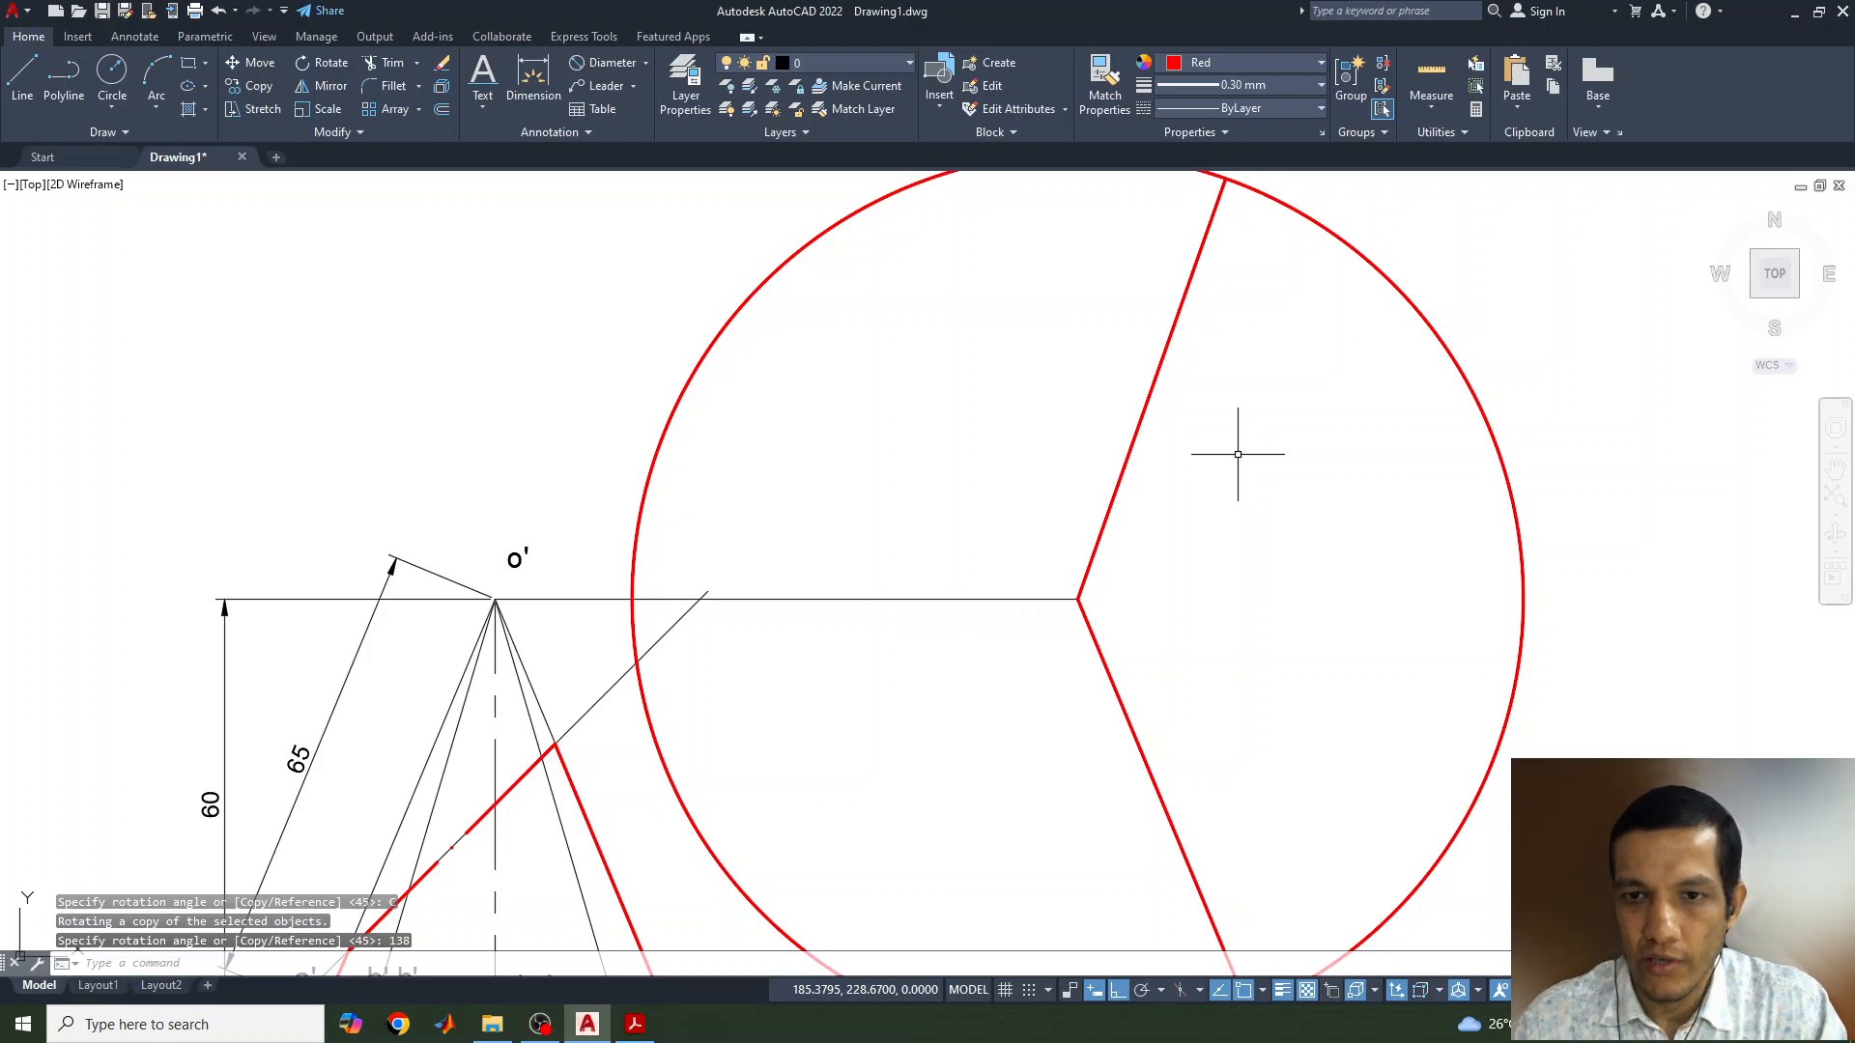
Trim the large circle outside the 138° sector, leaving only the arc between the two radius lines
scroll(1278, 556, down, 2)
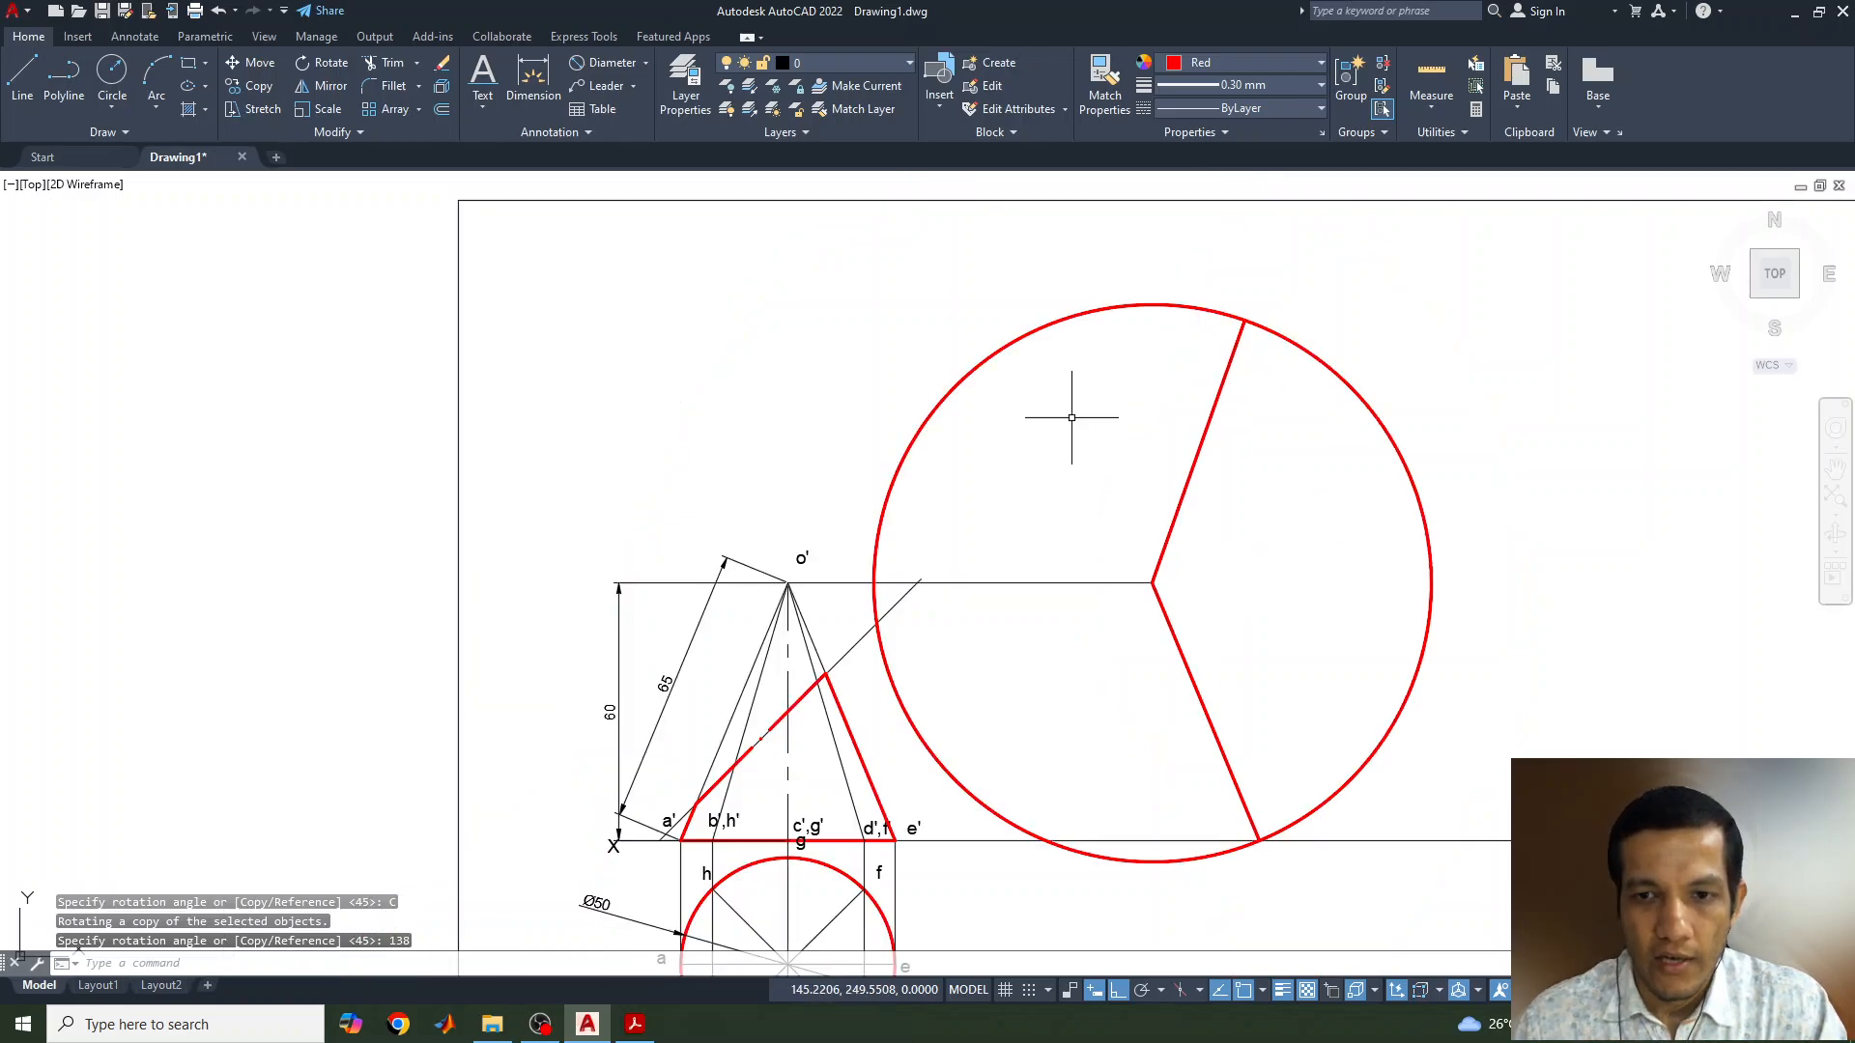
text(t)
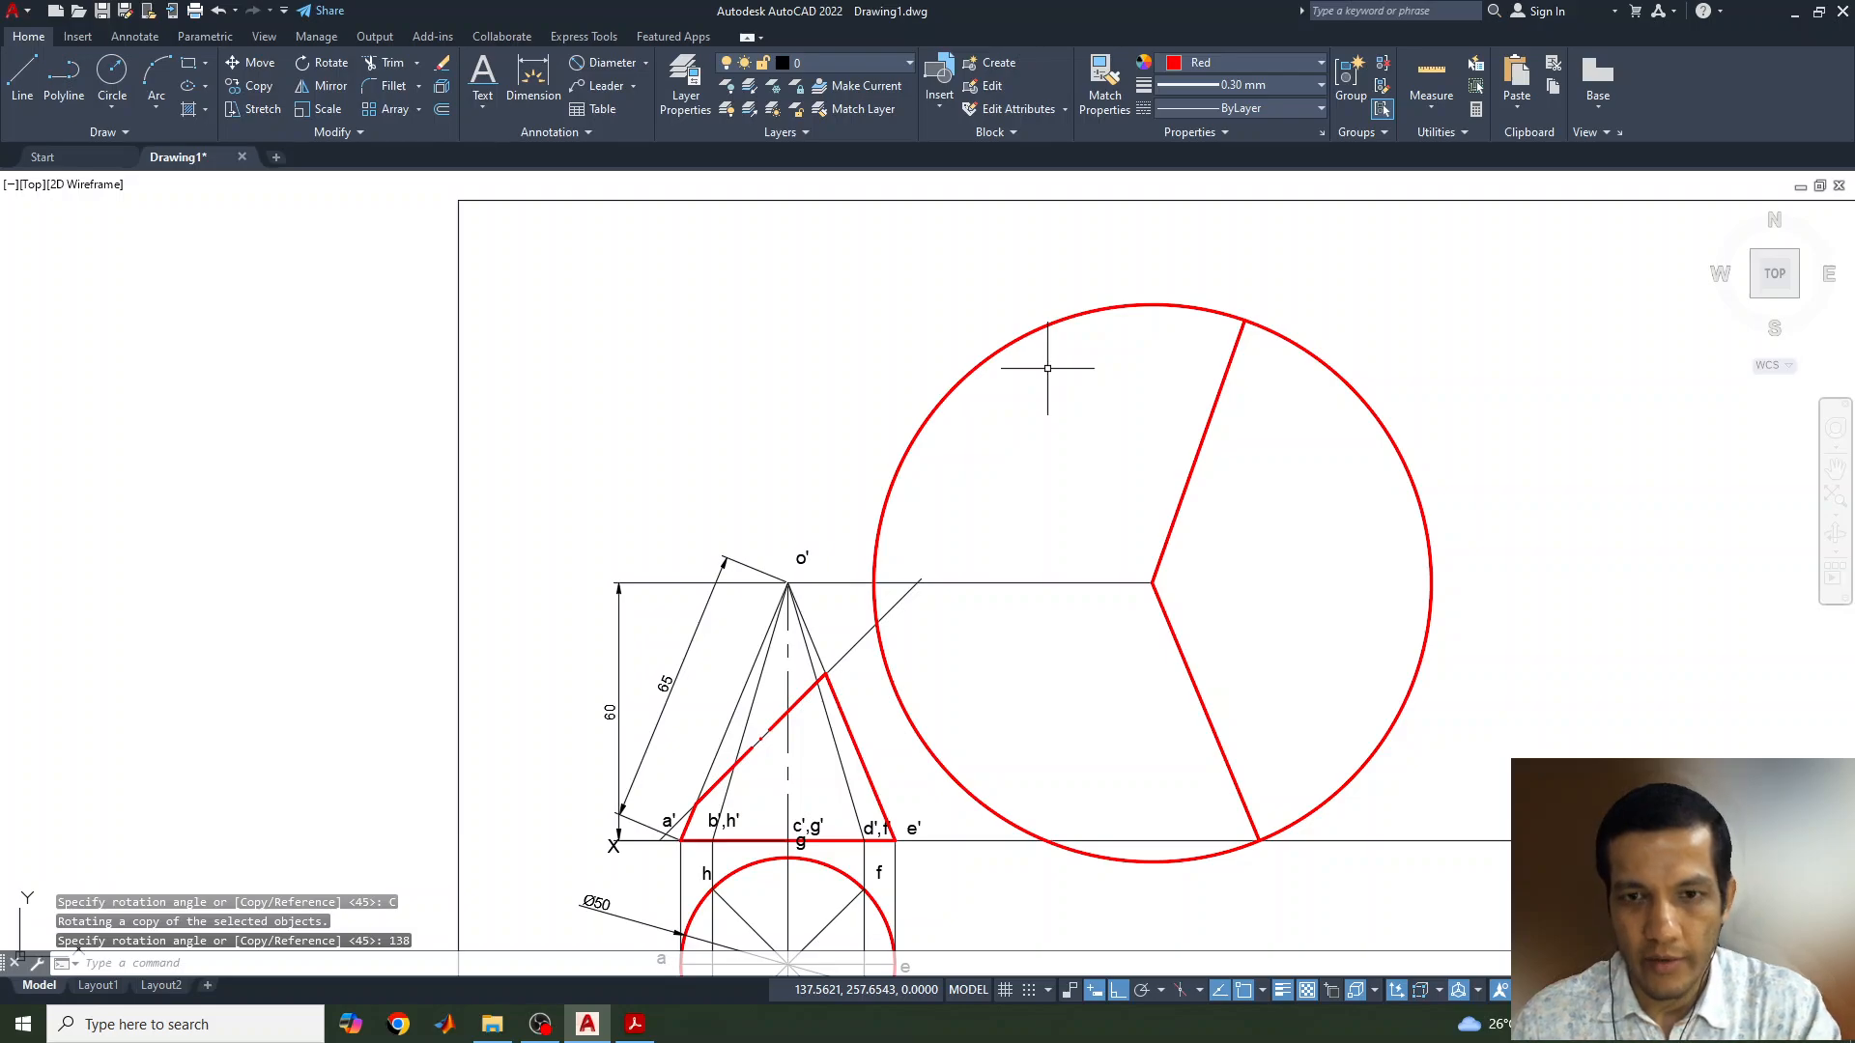
text(r)
key(Return)
click(1047, 323)
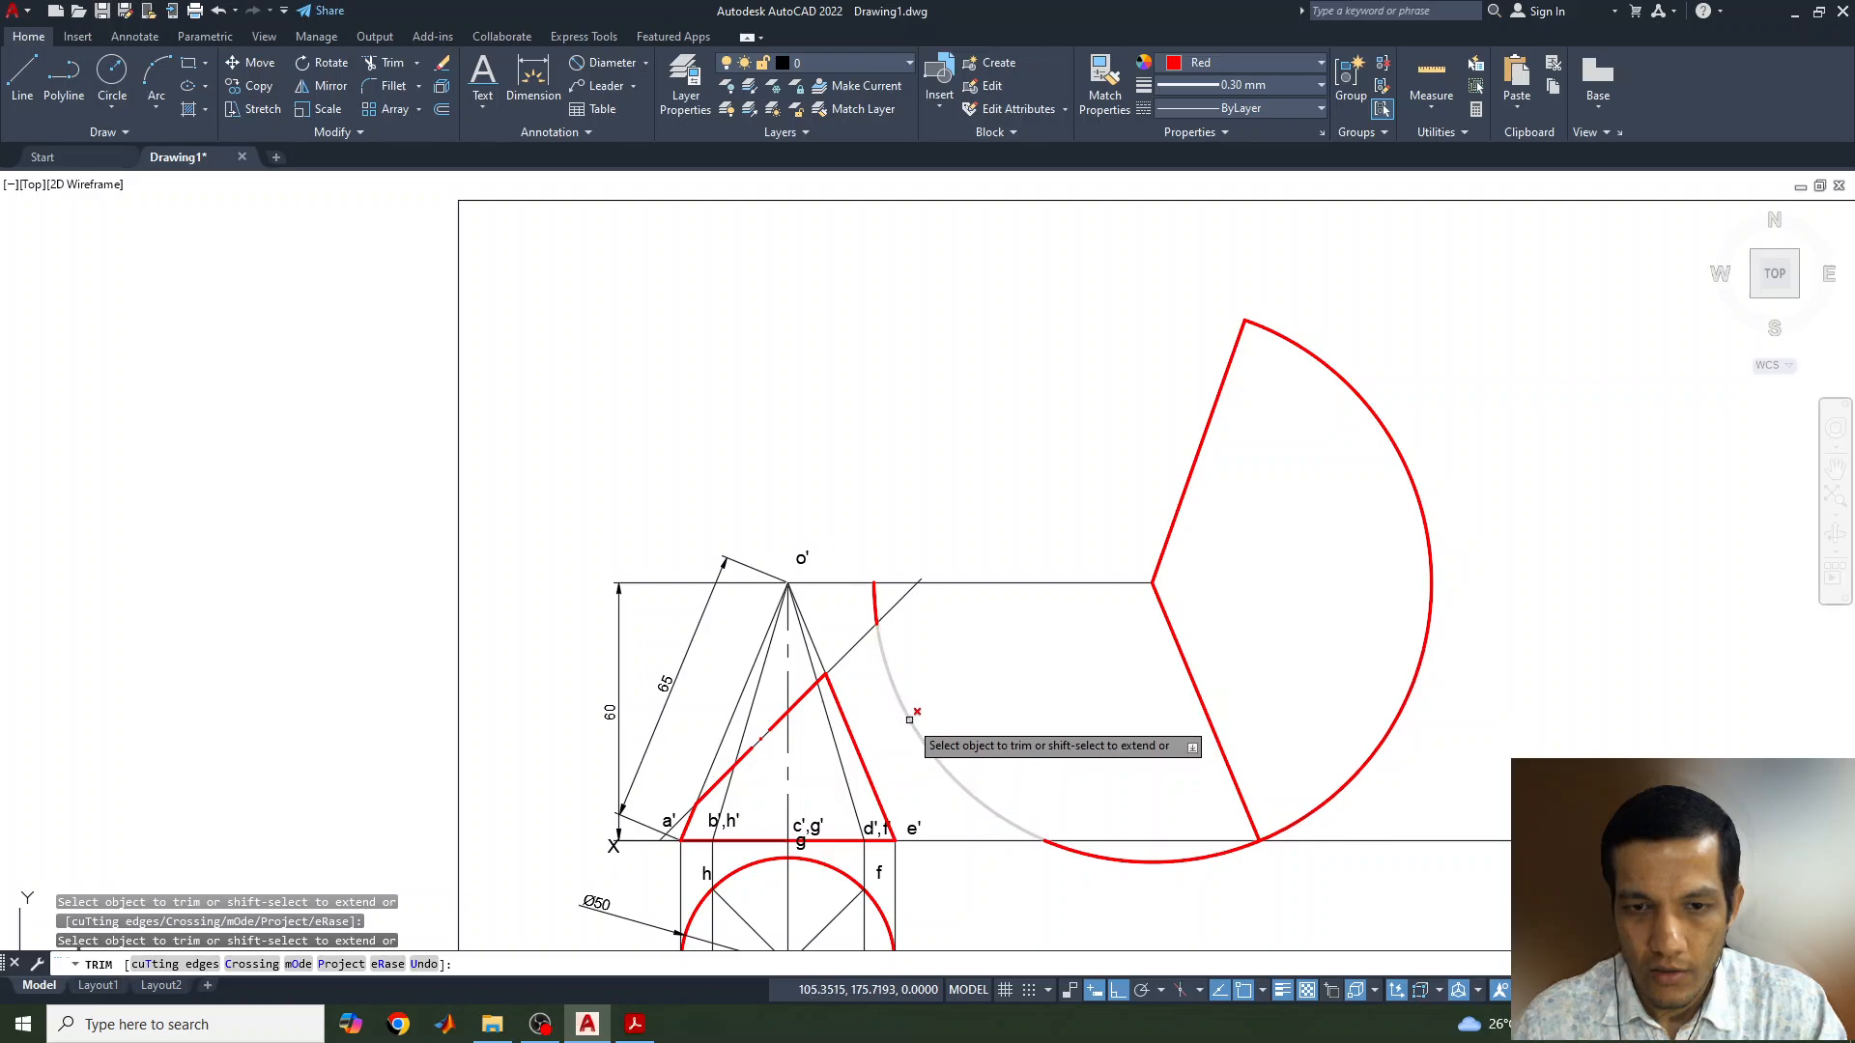
click(909, 720)
click(875, 600)
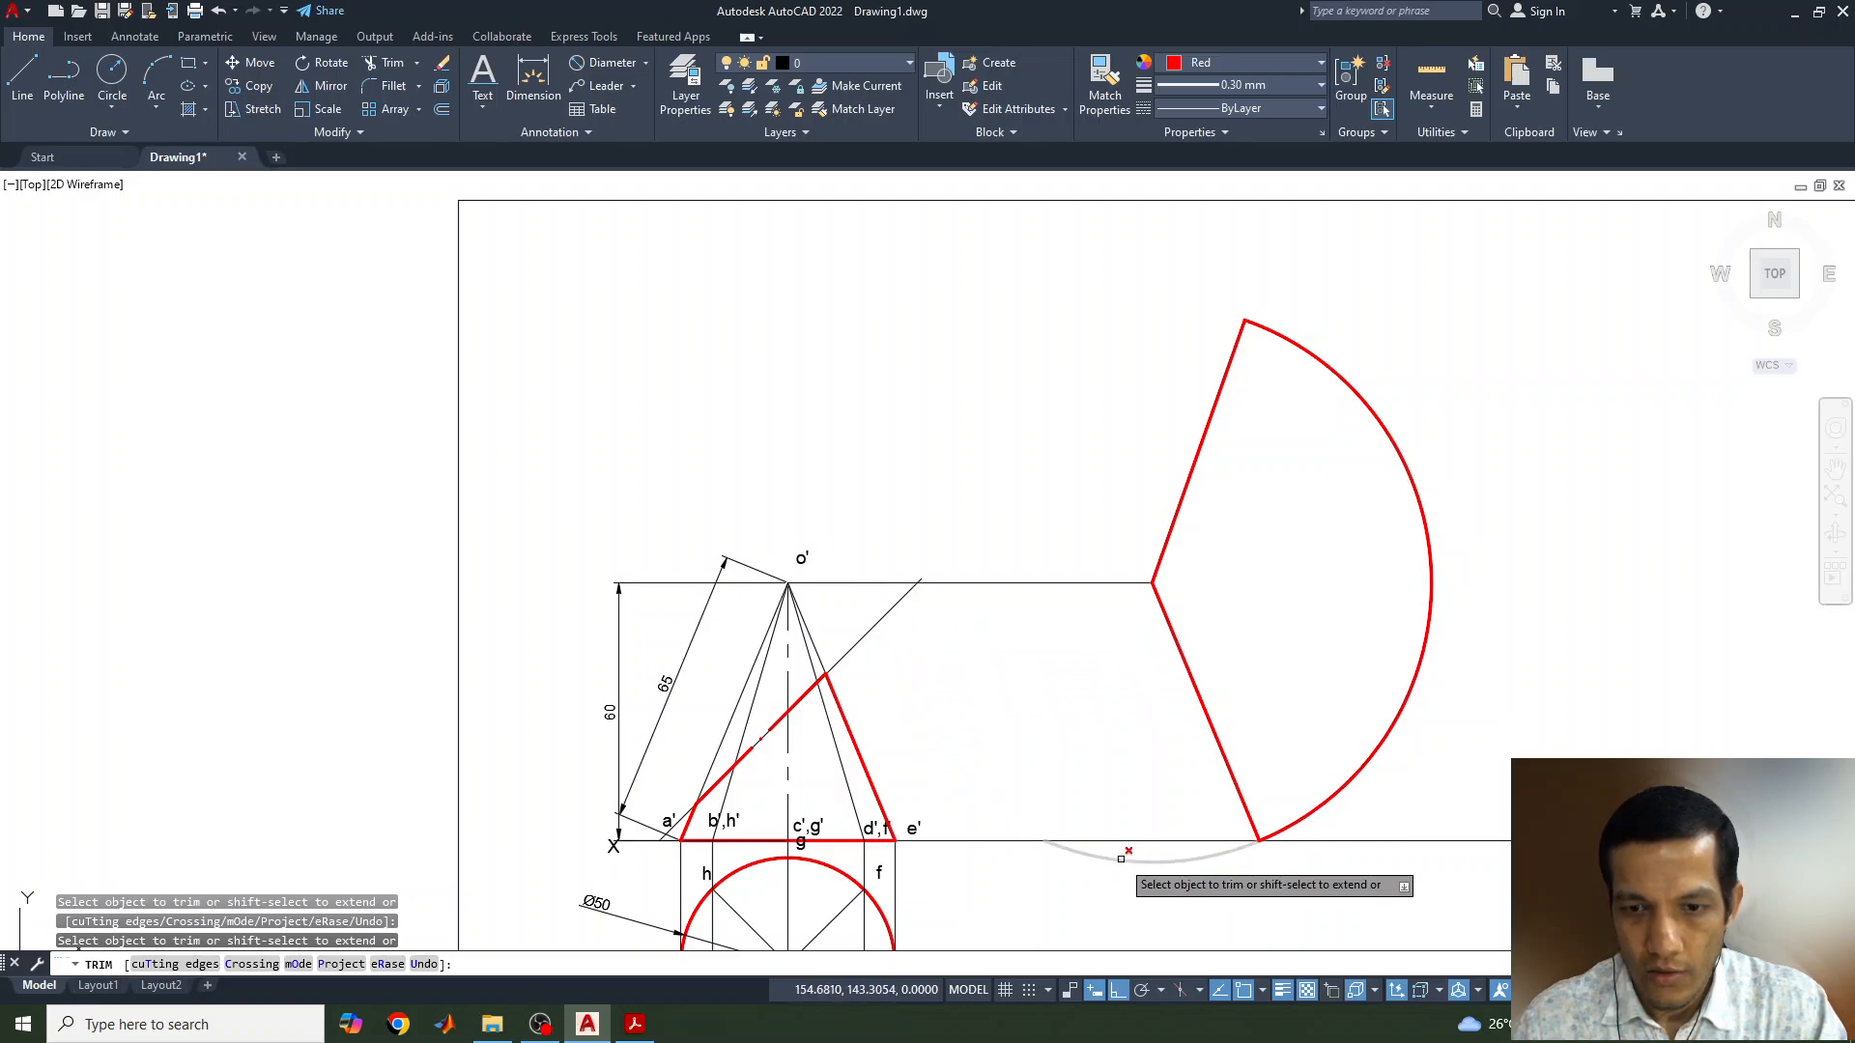
click(1122, 858)
key(Escape)
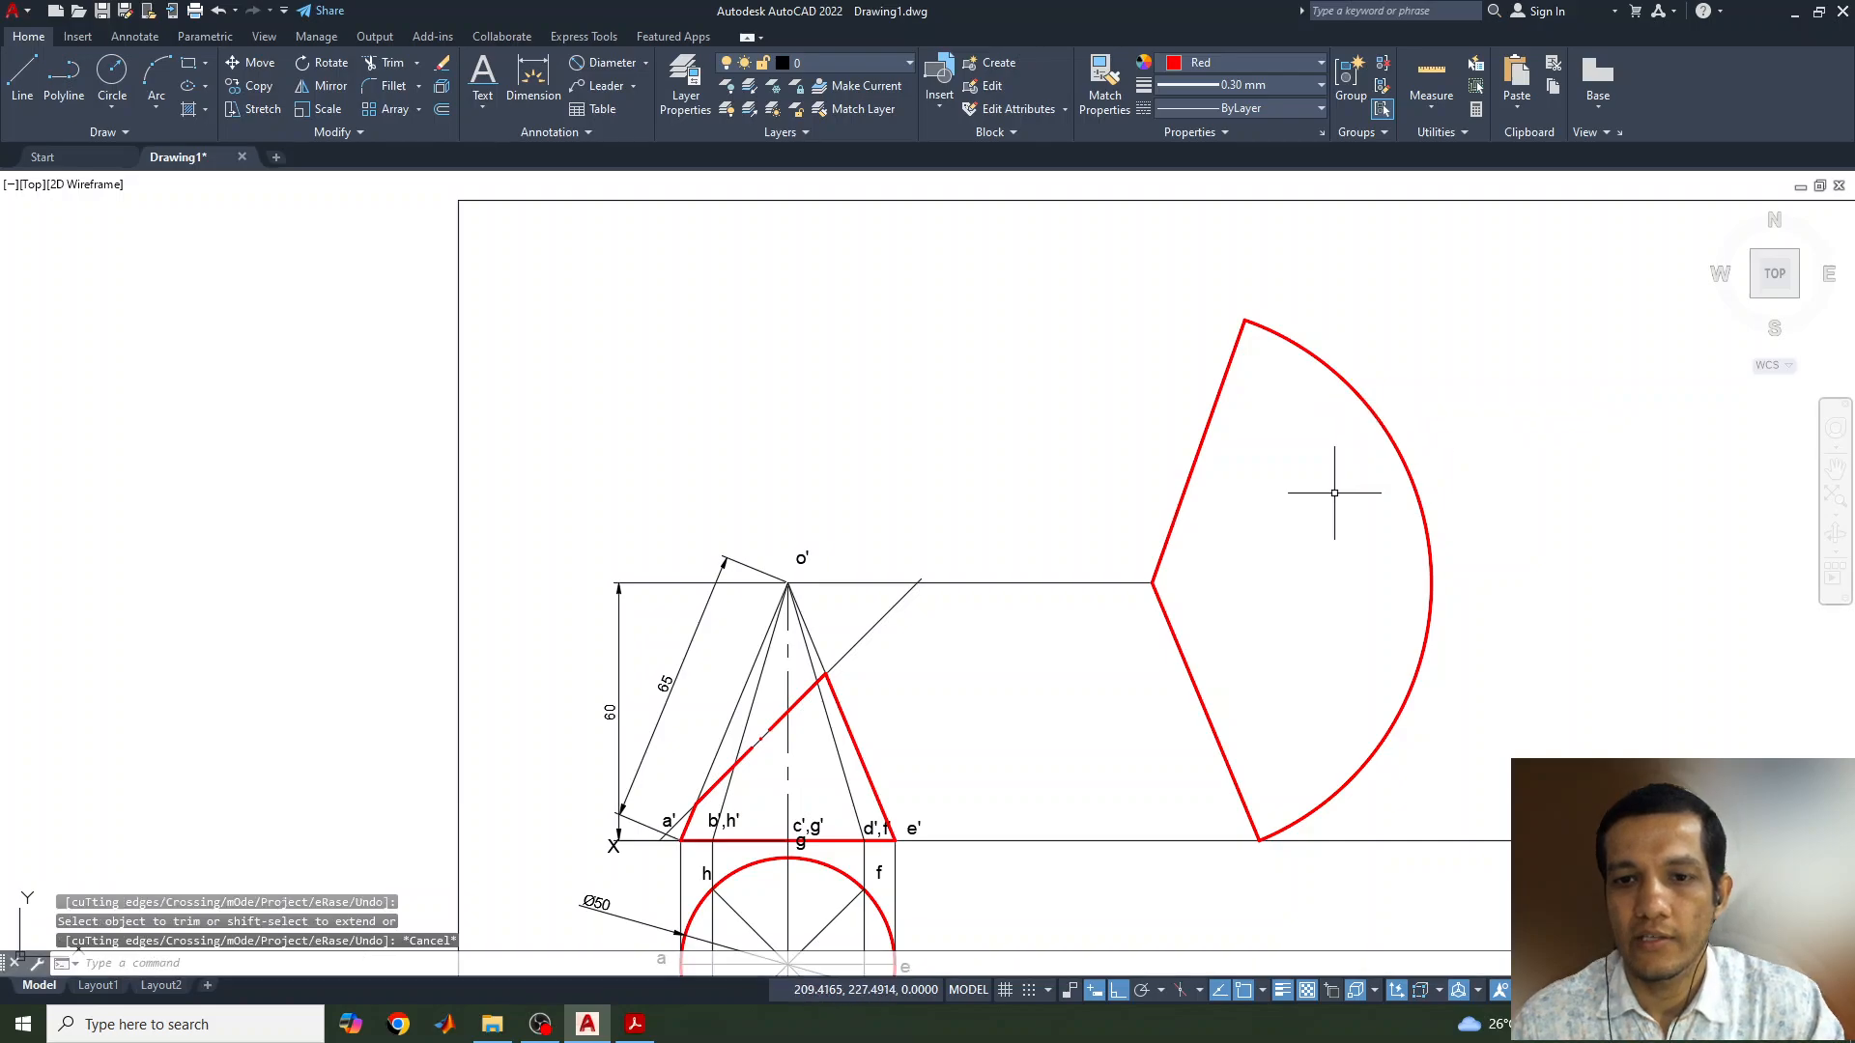
Set the current drawing color and lineweight back to ByLayer with no objects selected
mouse_move(1398, 669)
middle_down()
mouse_move(1288, 641)
mouse_move(1275, 551)
mouse_move(1313, 580)
middle_up()
click(1179, 77)
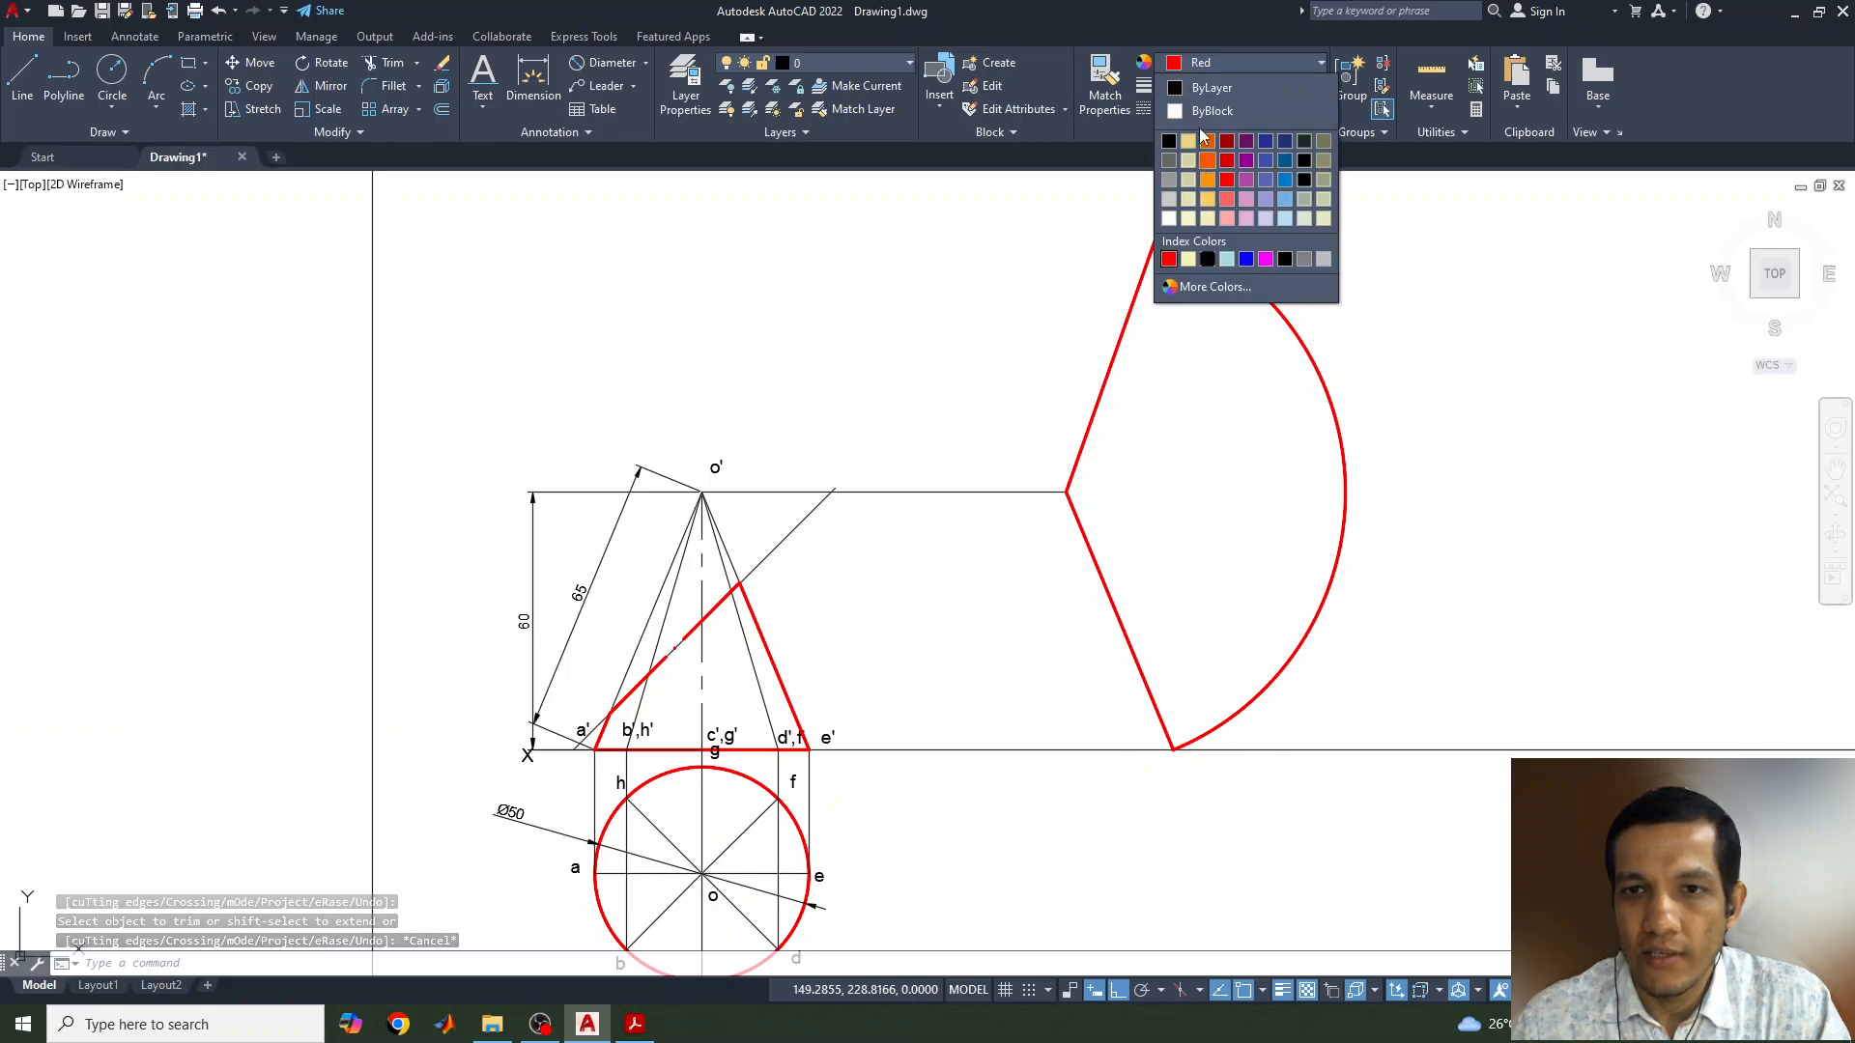
click(1217, 86)
click(1223, 92)
scroll(1236, 145, up, 3)
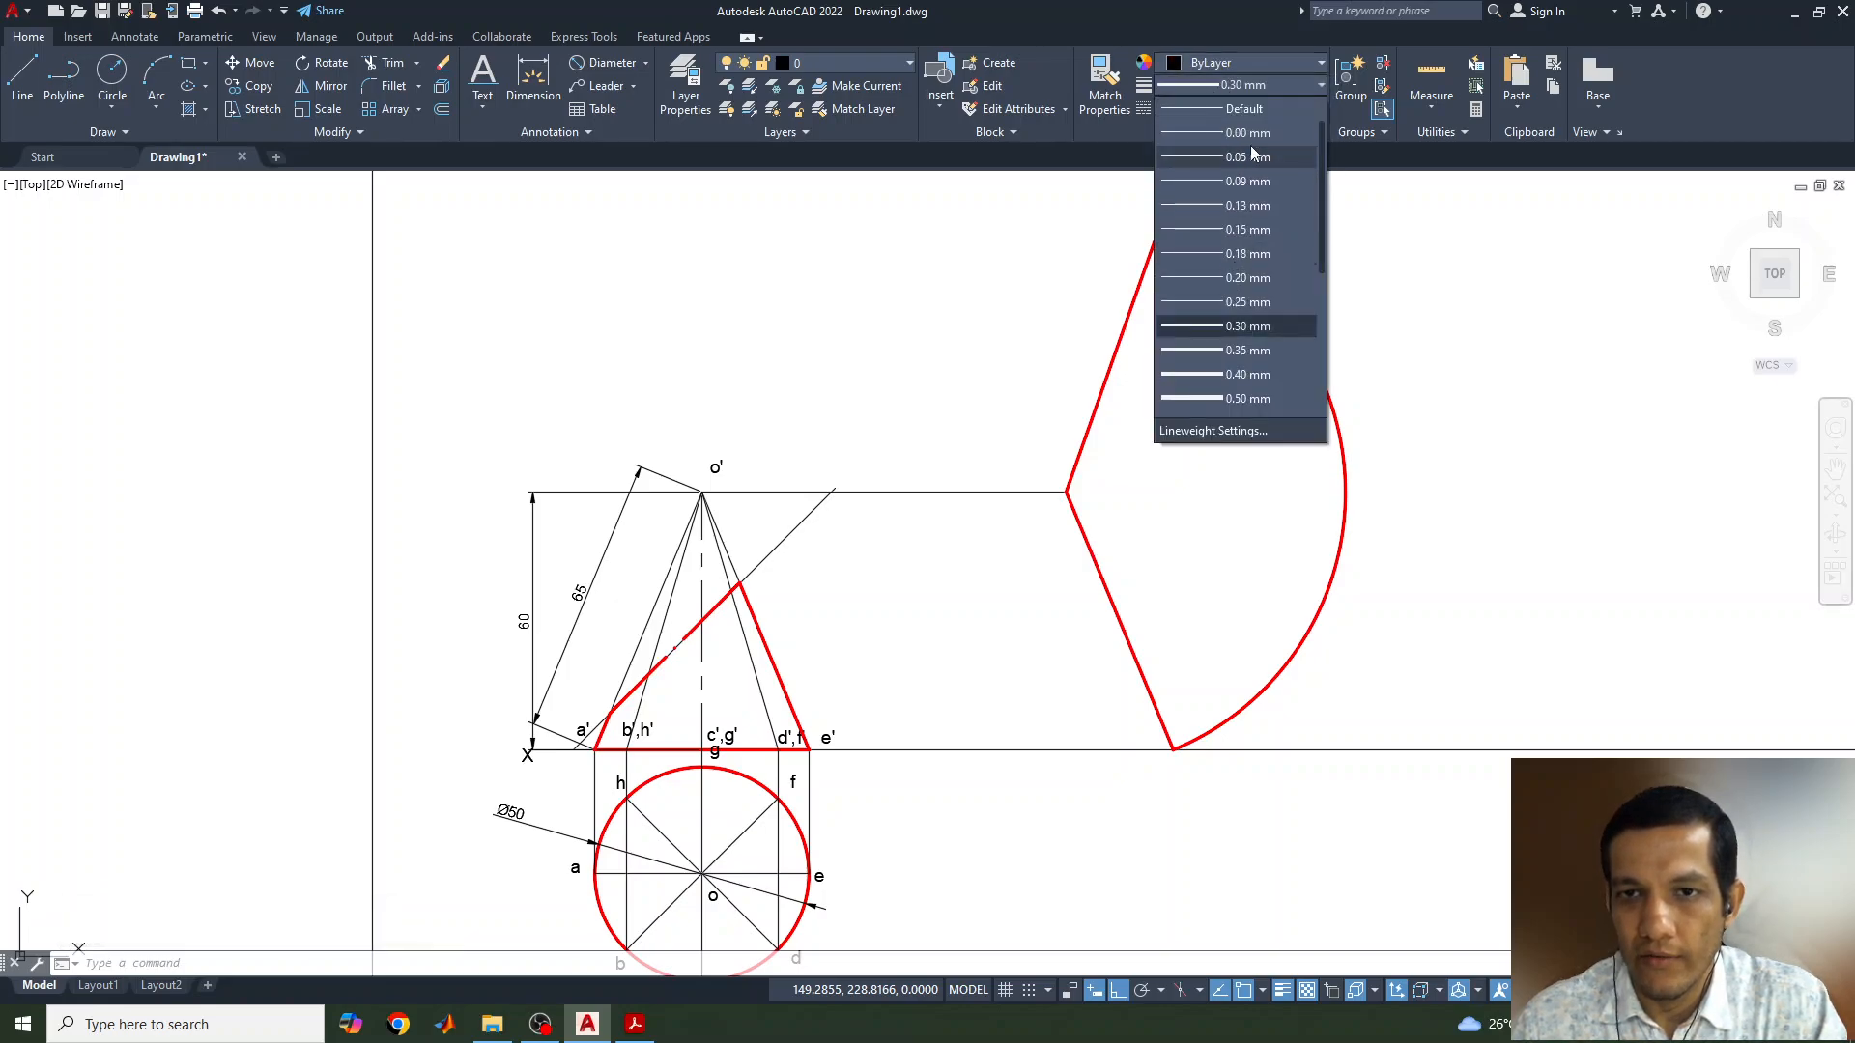
click(1241, 105)
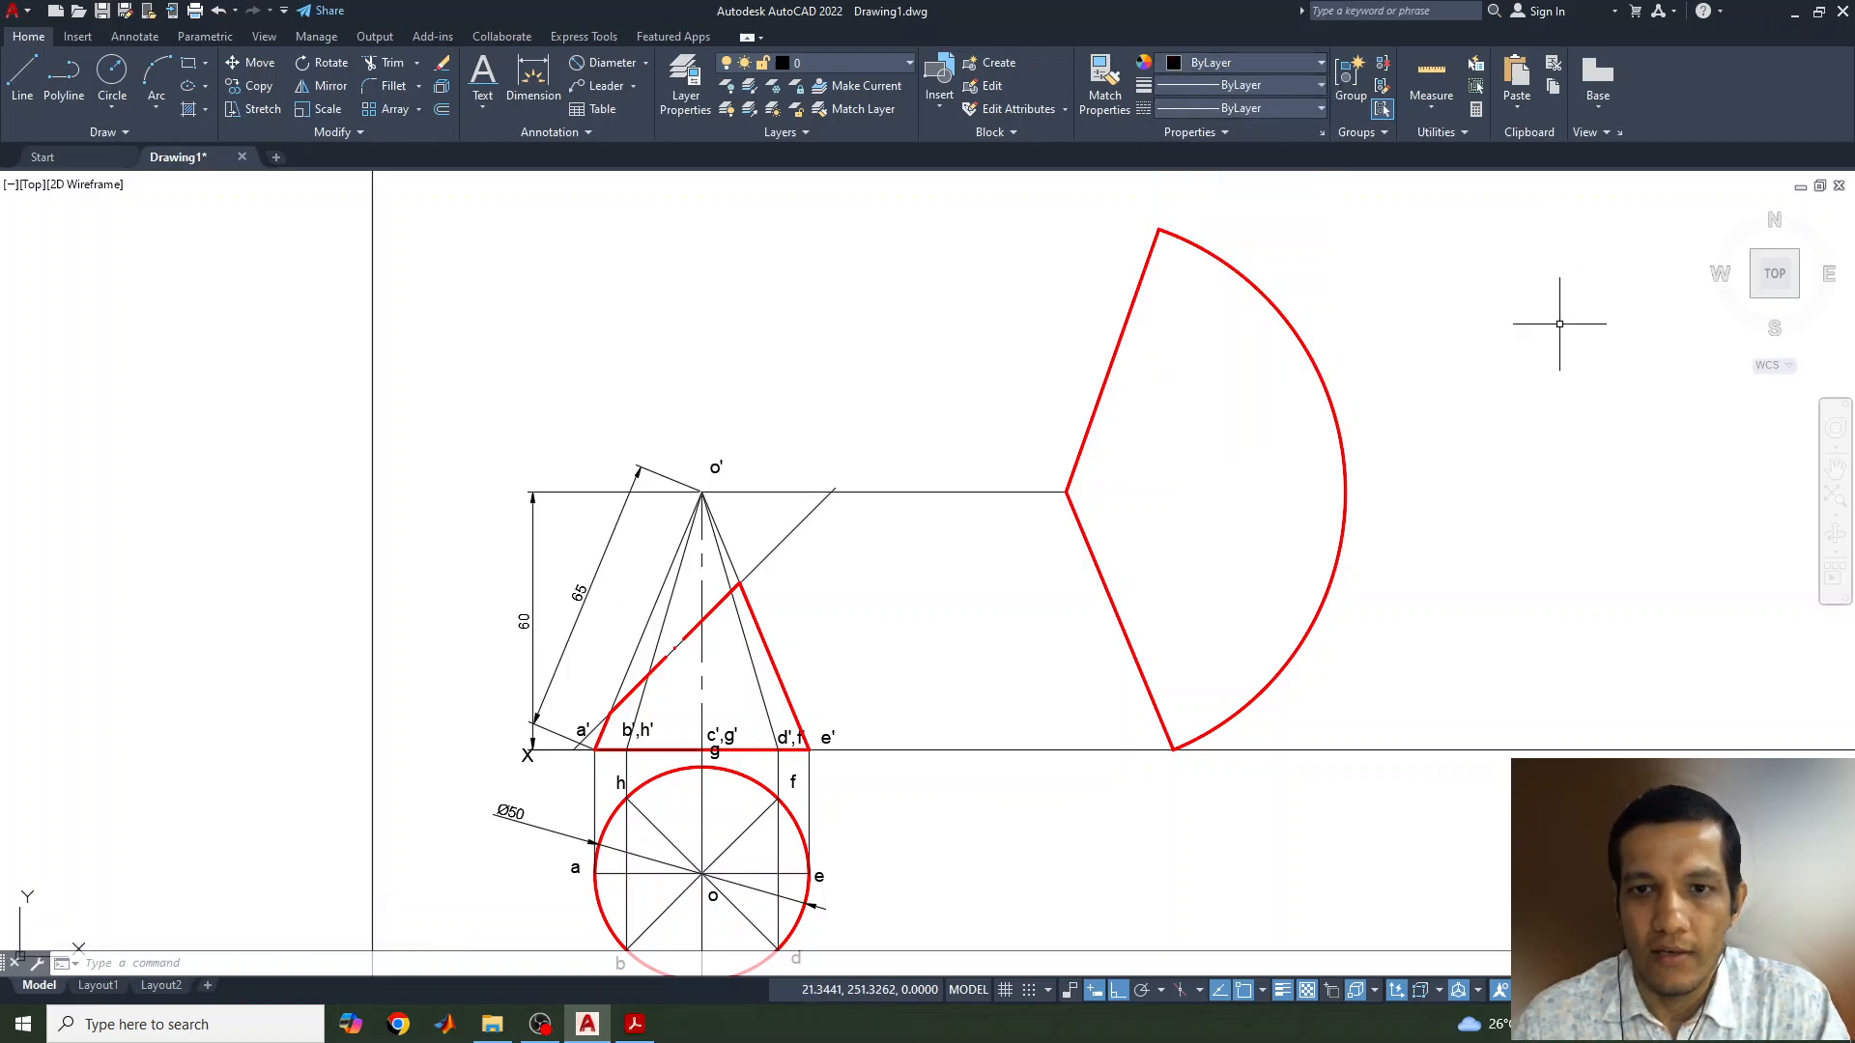
Divide the 138° development arc into 8 equal segments
click(1327, 407)
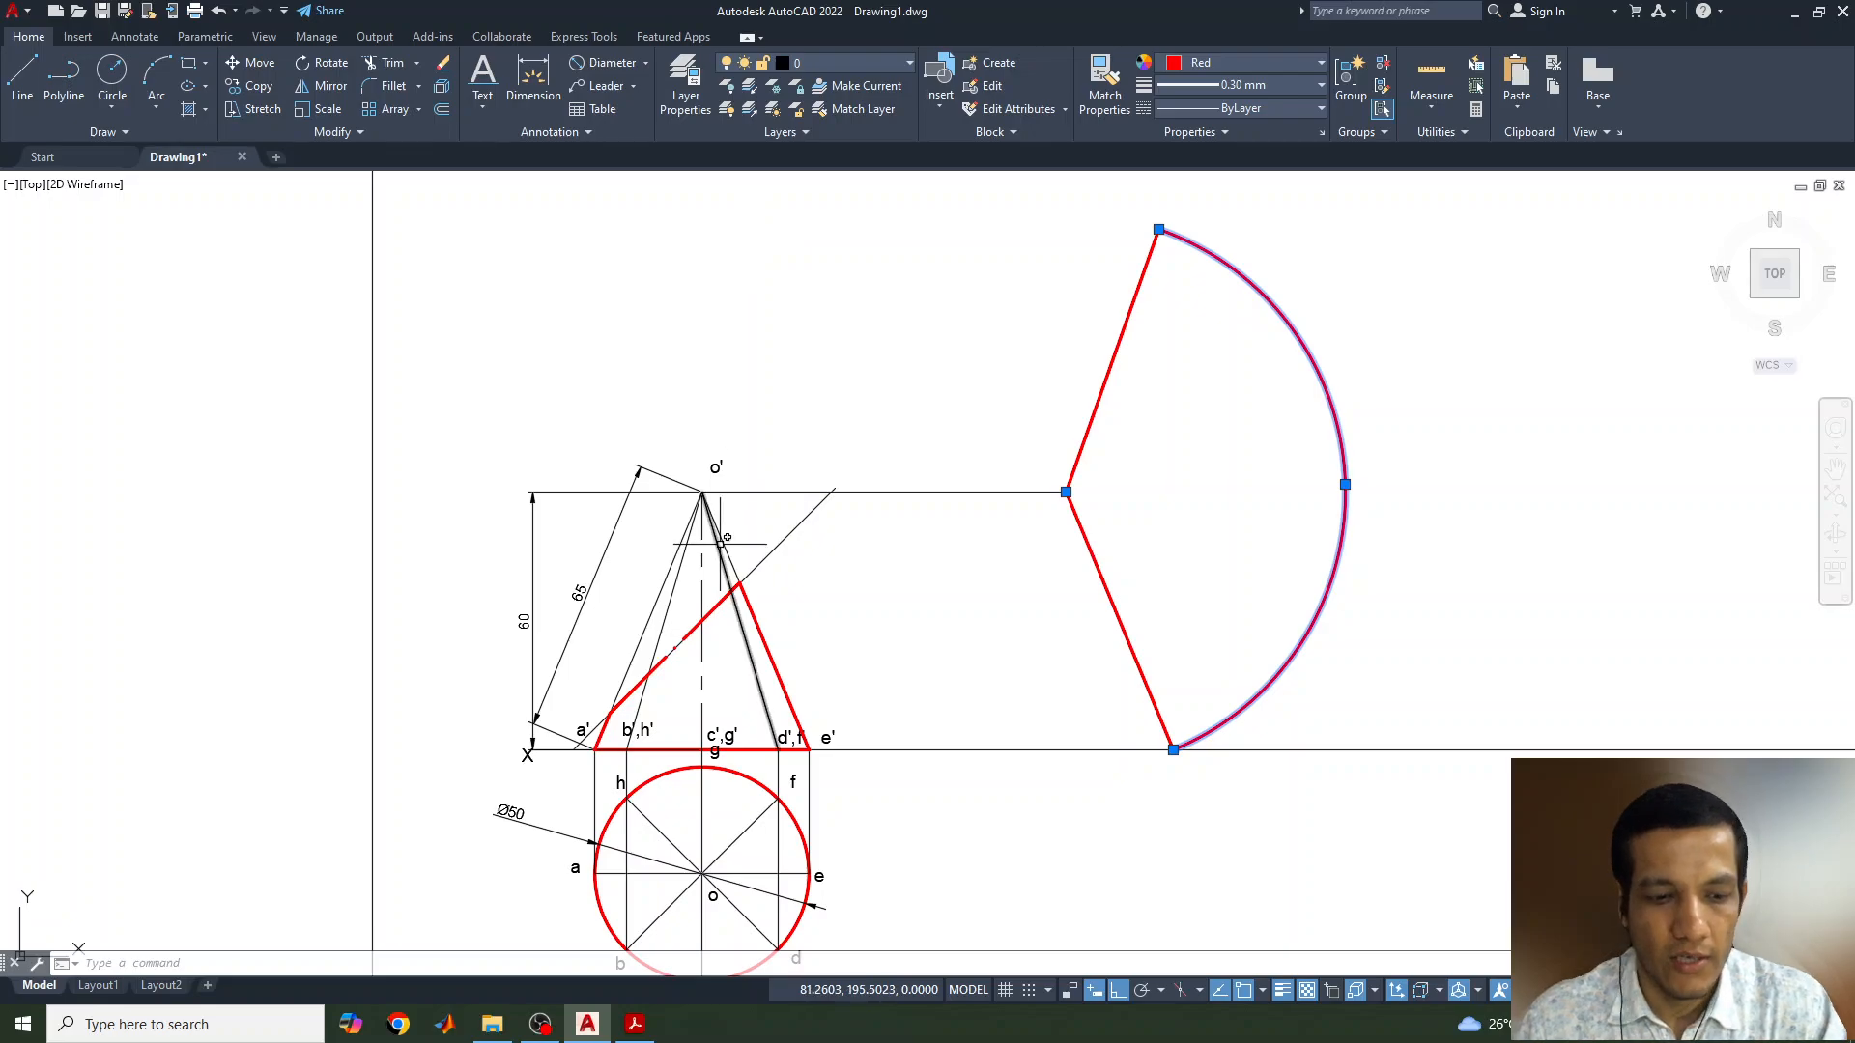
key(Escape)
text(divid)
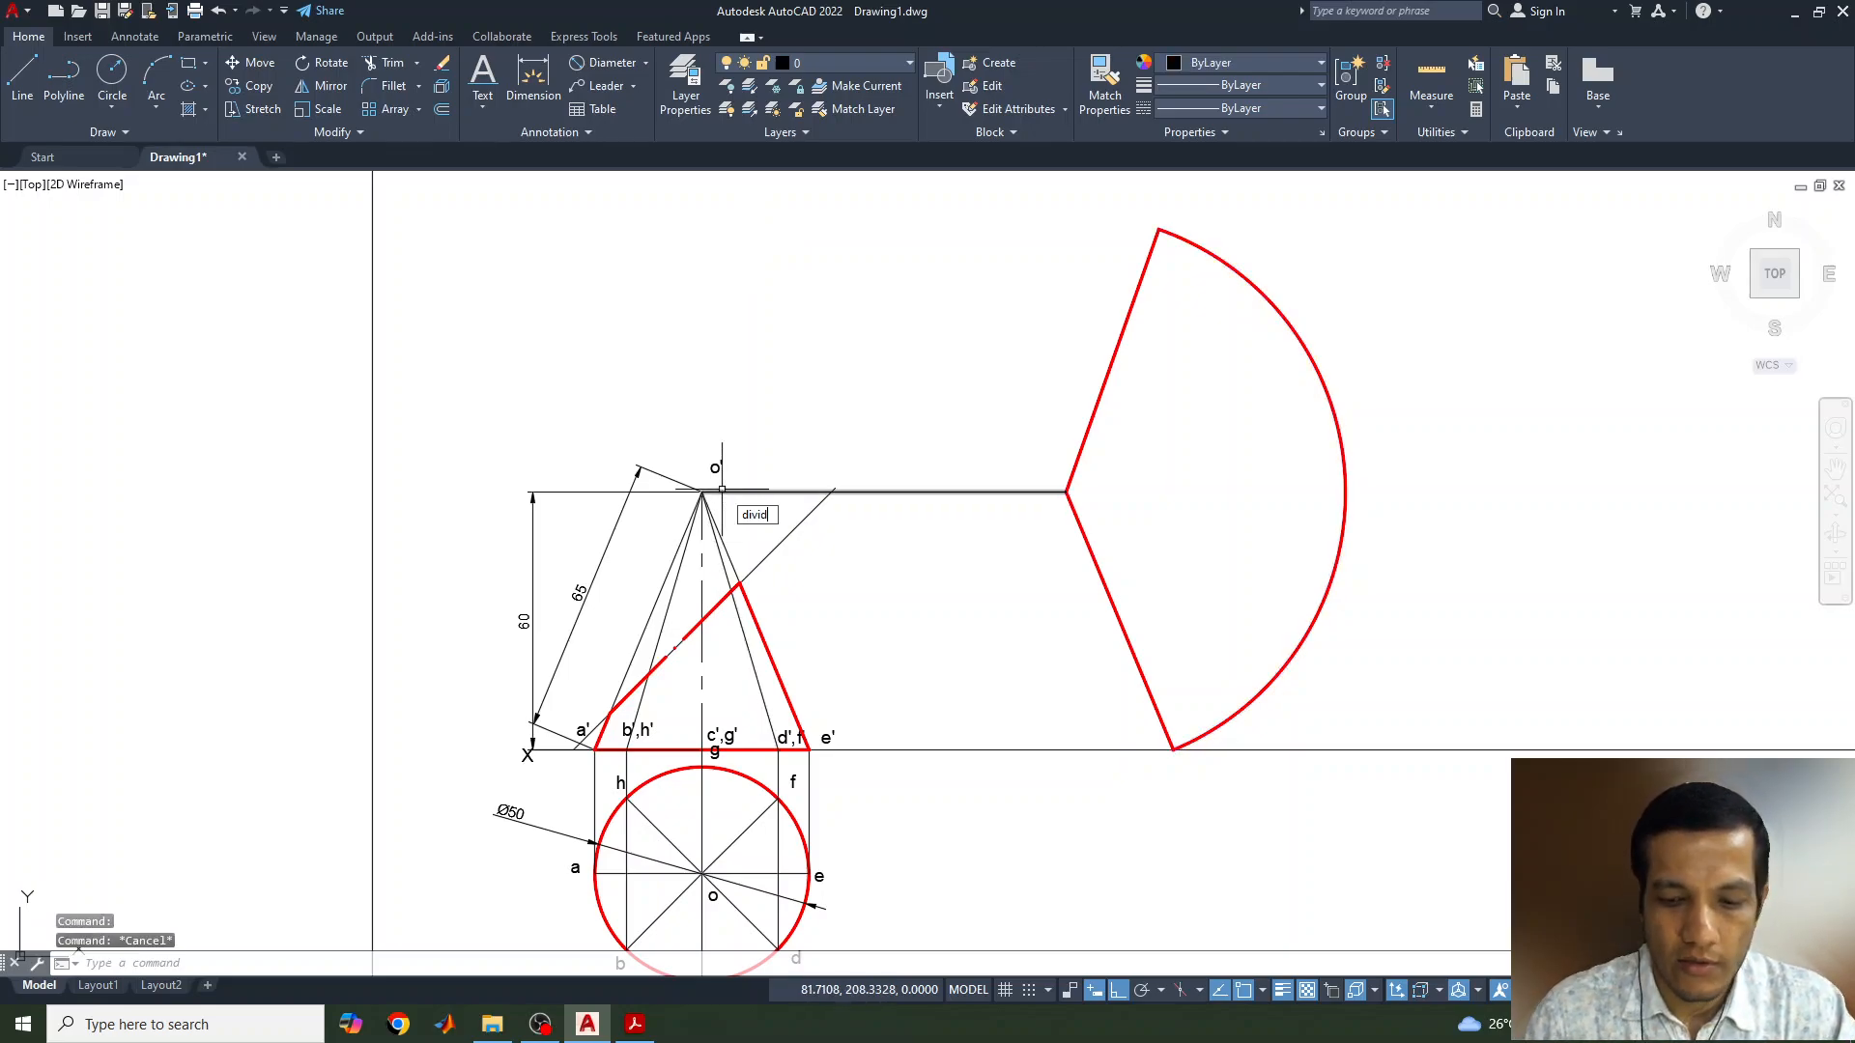
text(e)
key(Return)
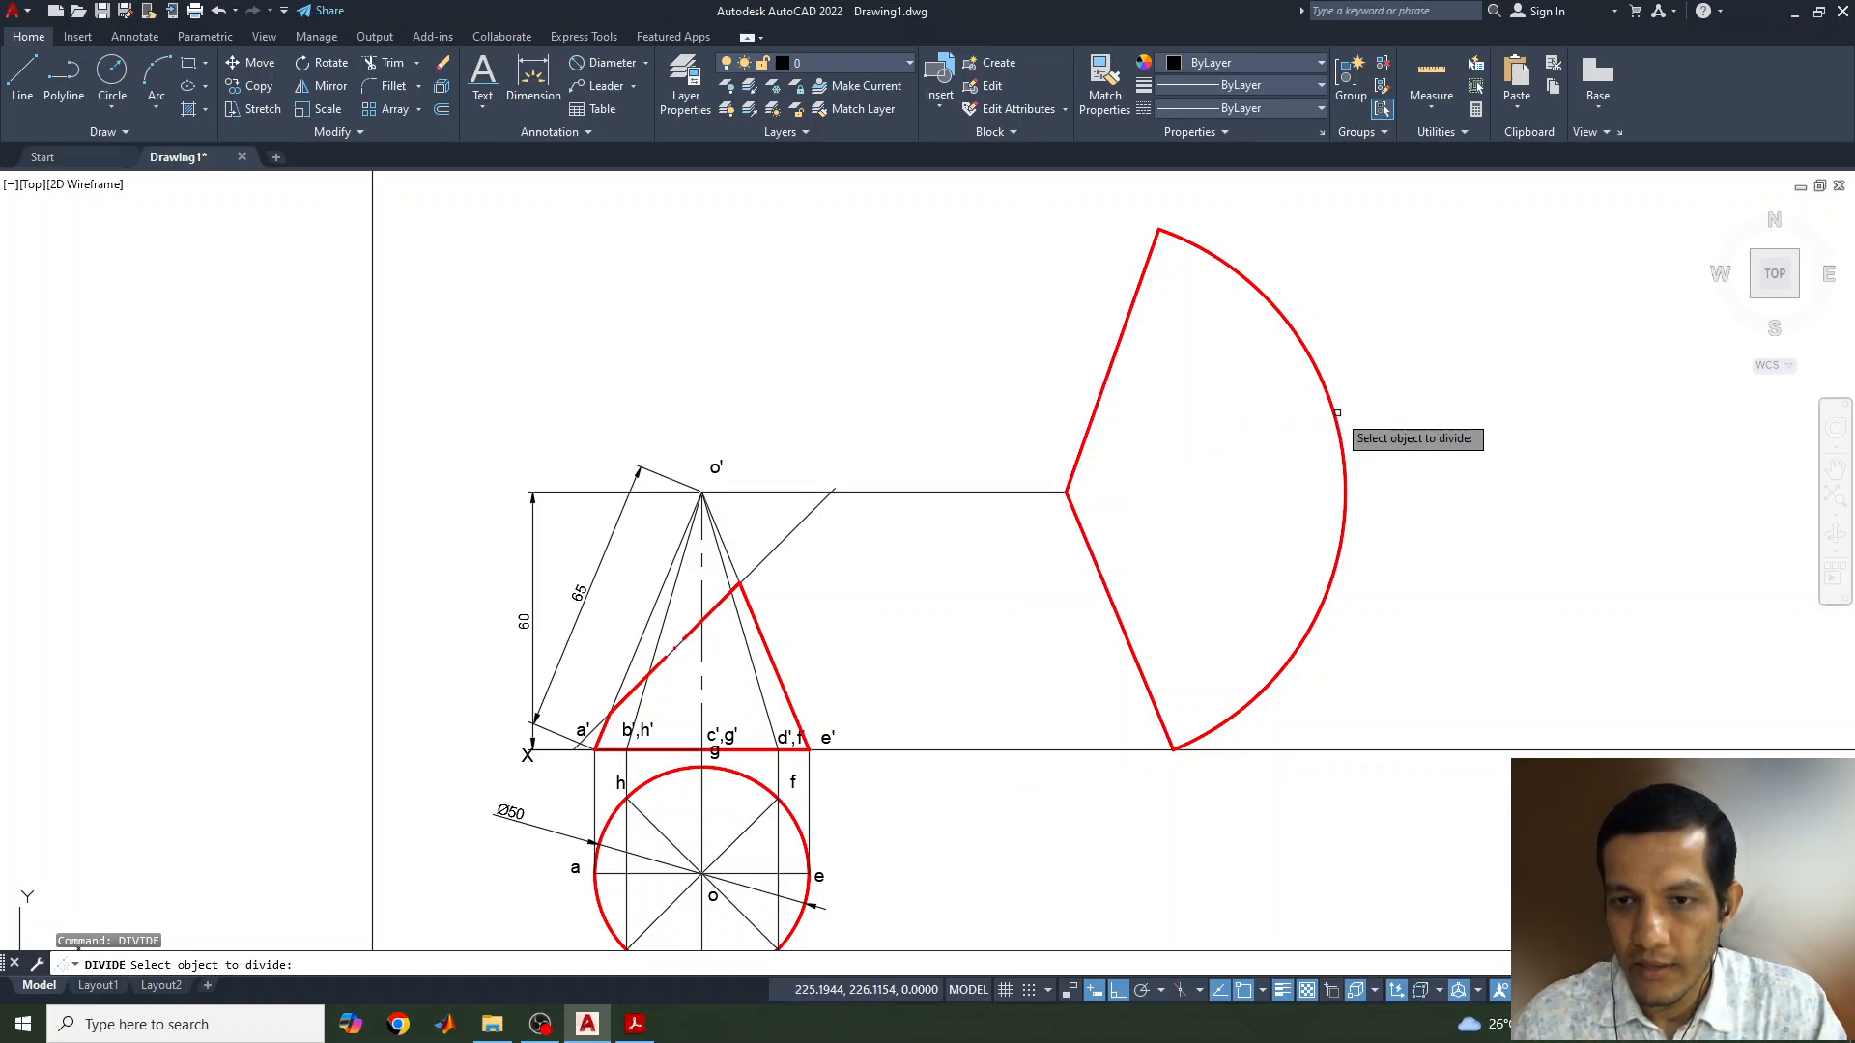
click(1340, 460)
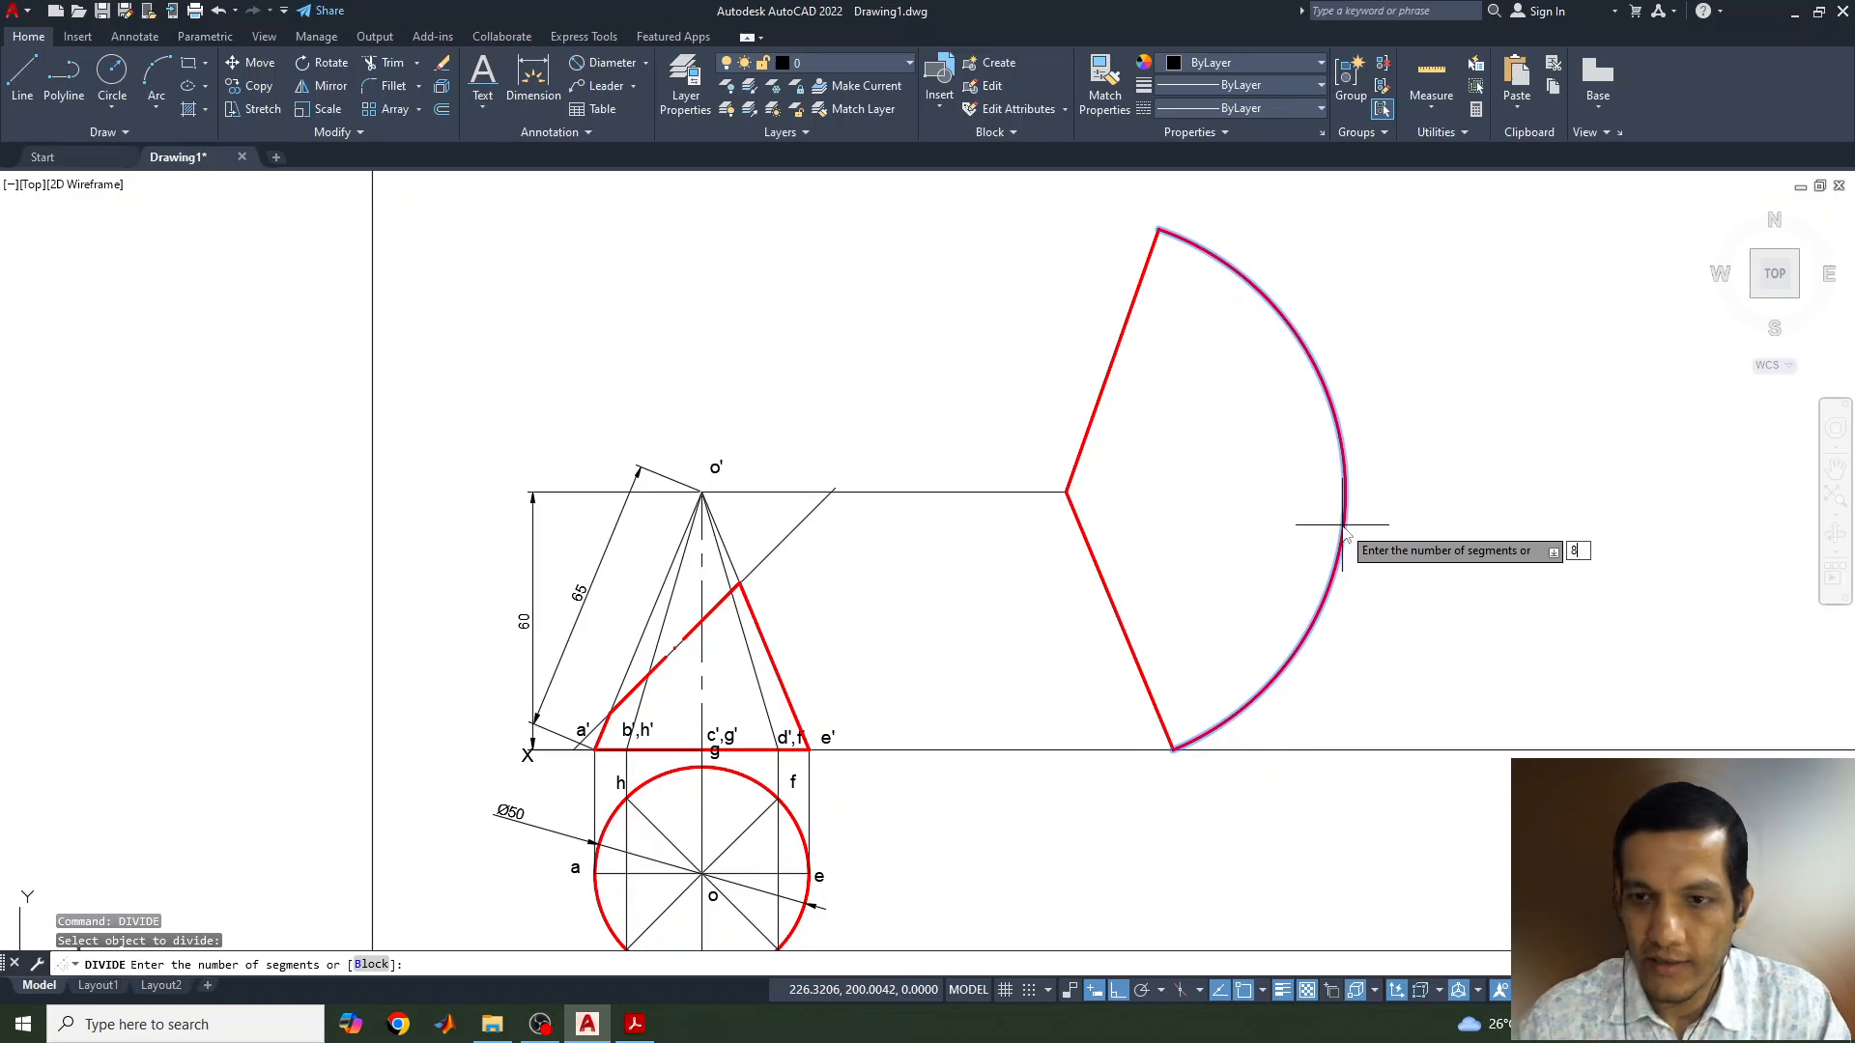
key(Return)
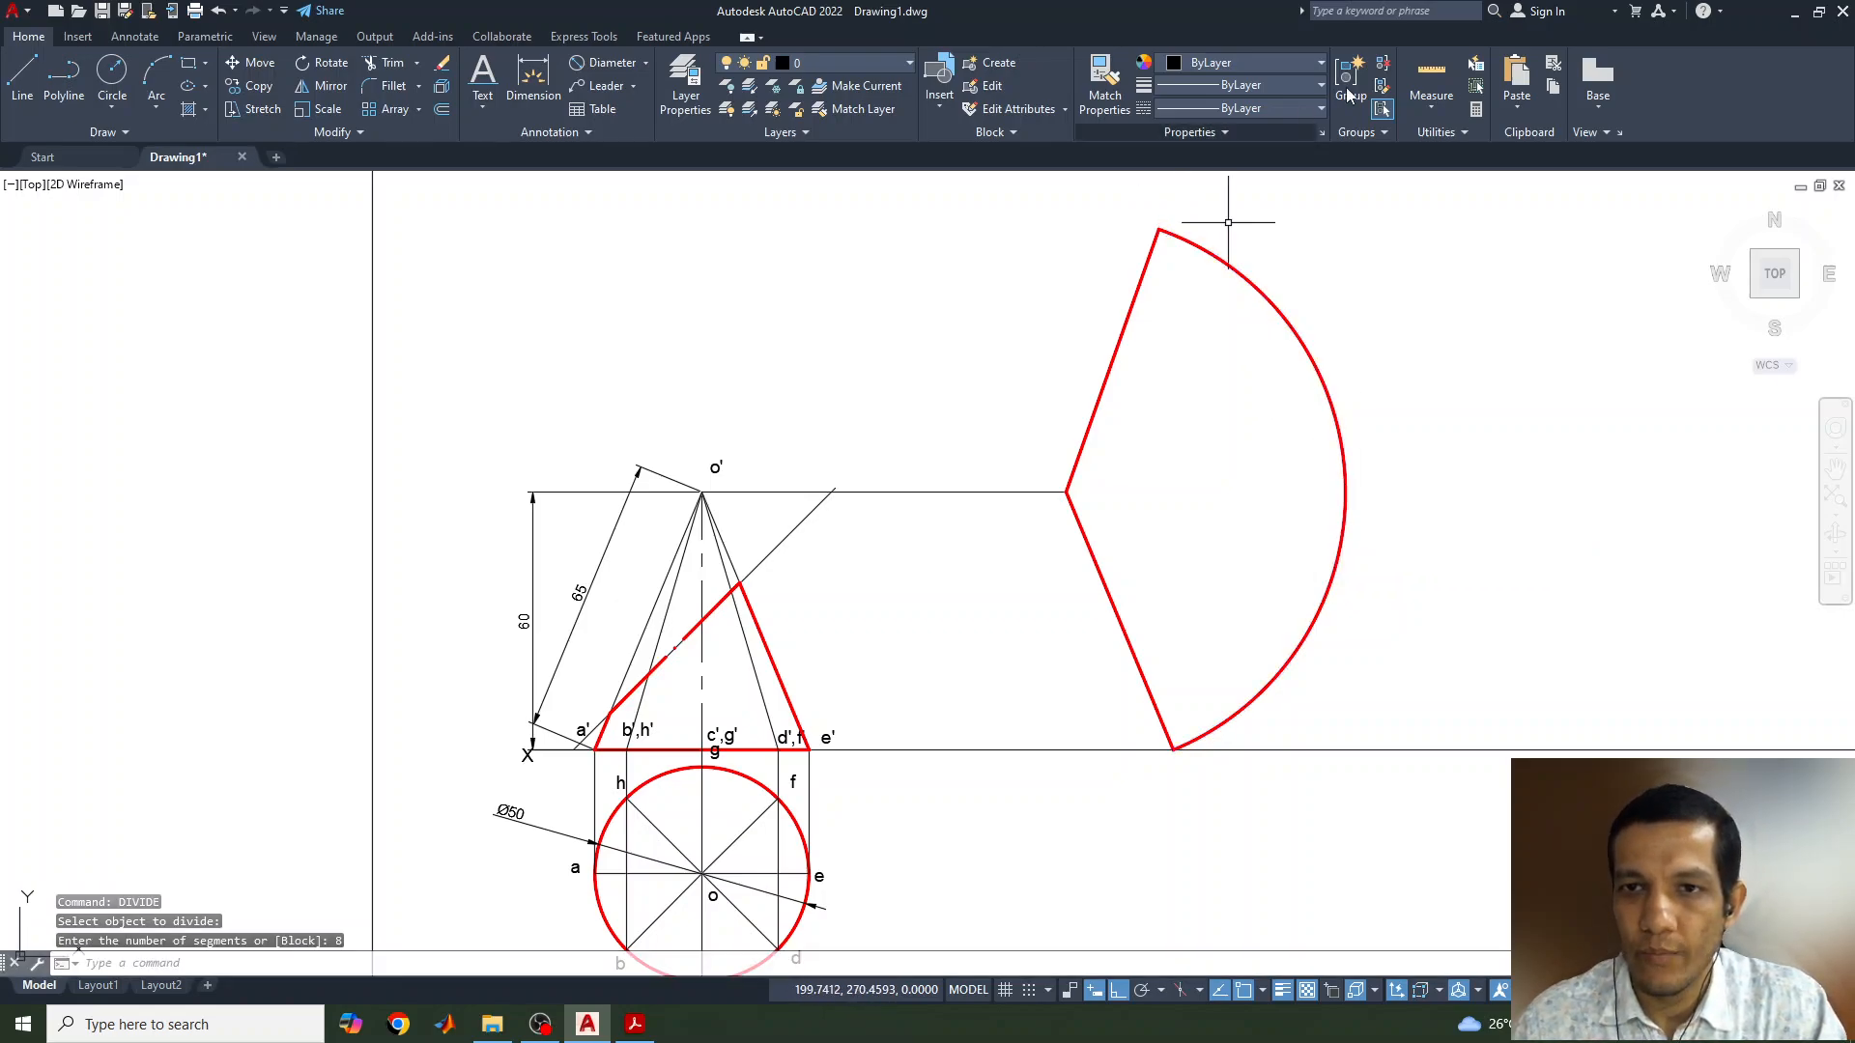
Set the point style to a circle with a cross, at 5% size relative to the screen
click(1440, 132)
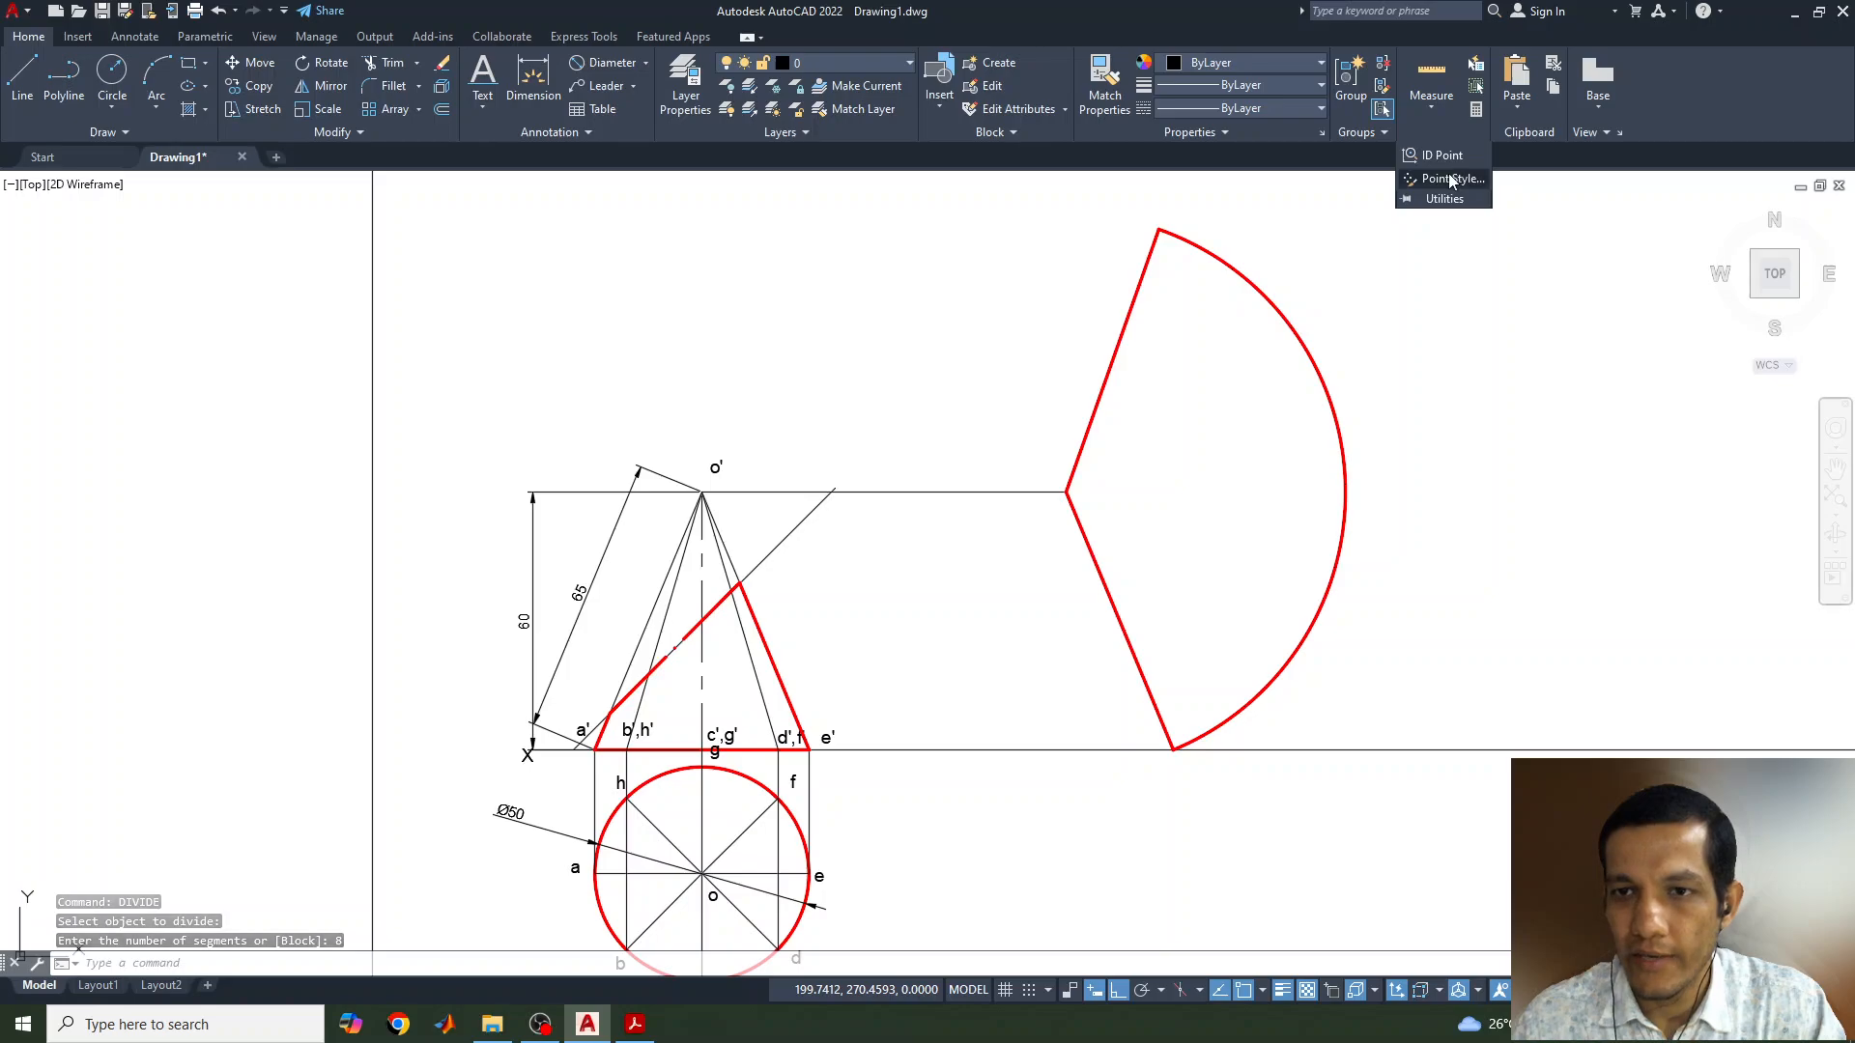
click(1449, 178)
click(920, 423)
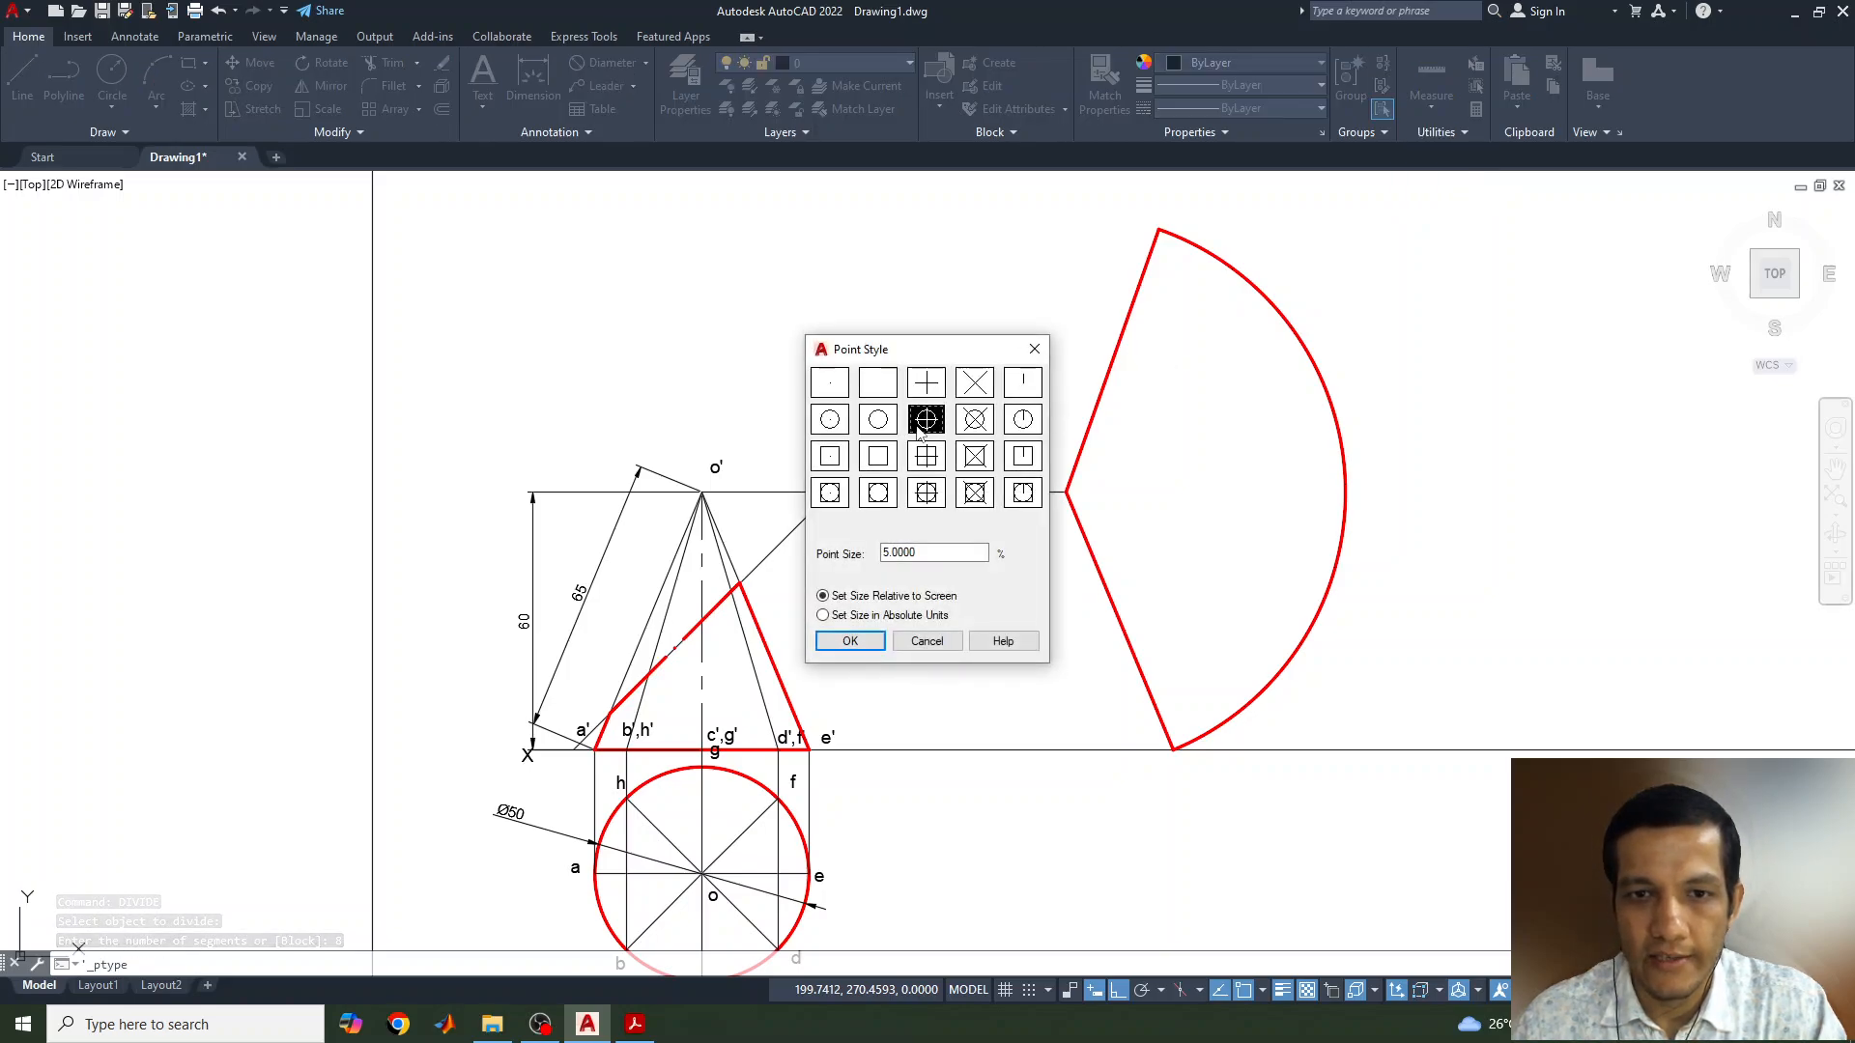
click(851, 641)
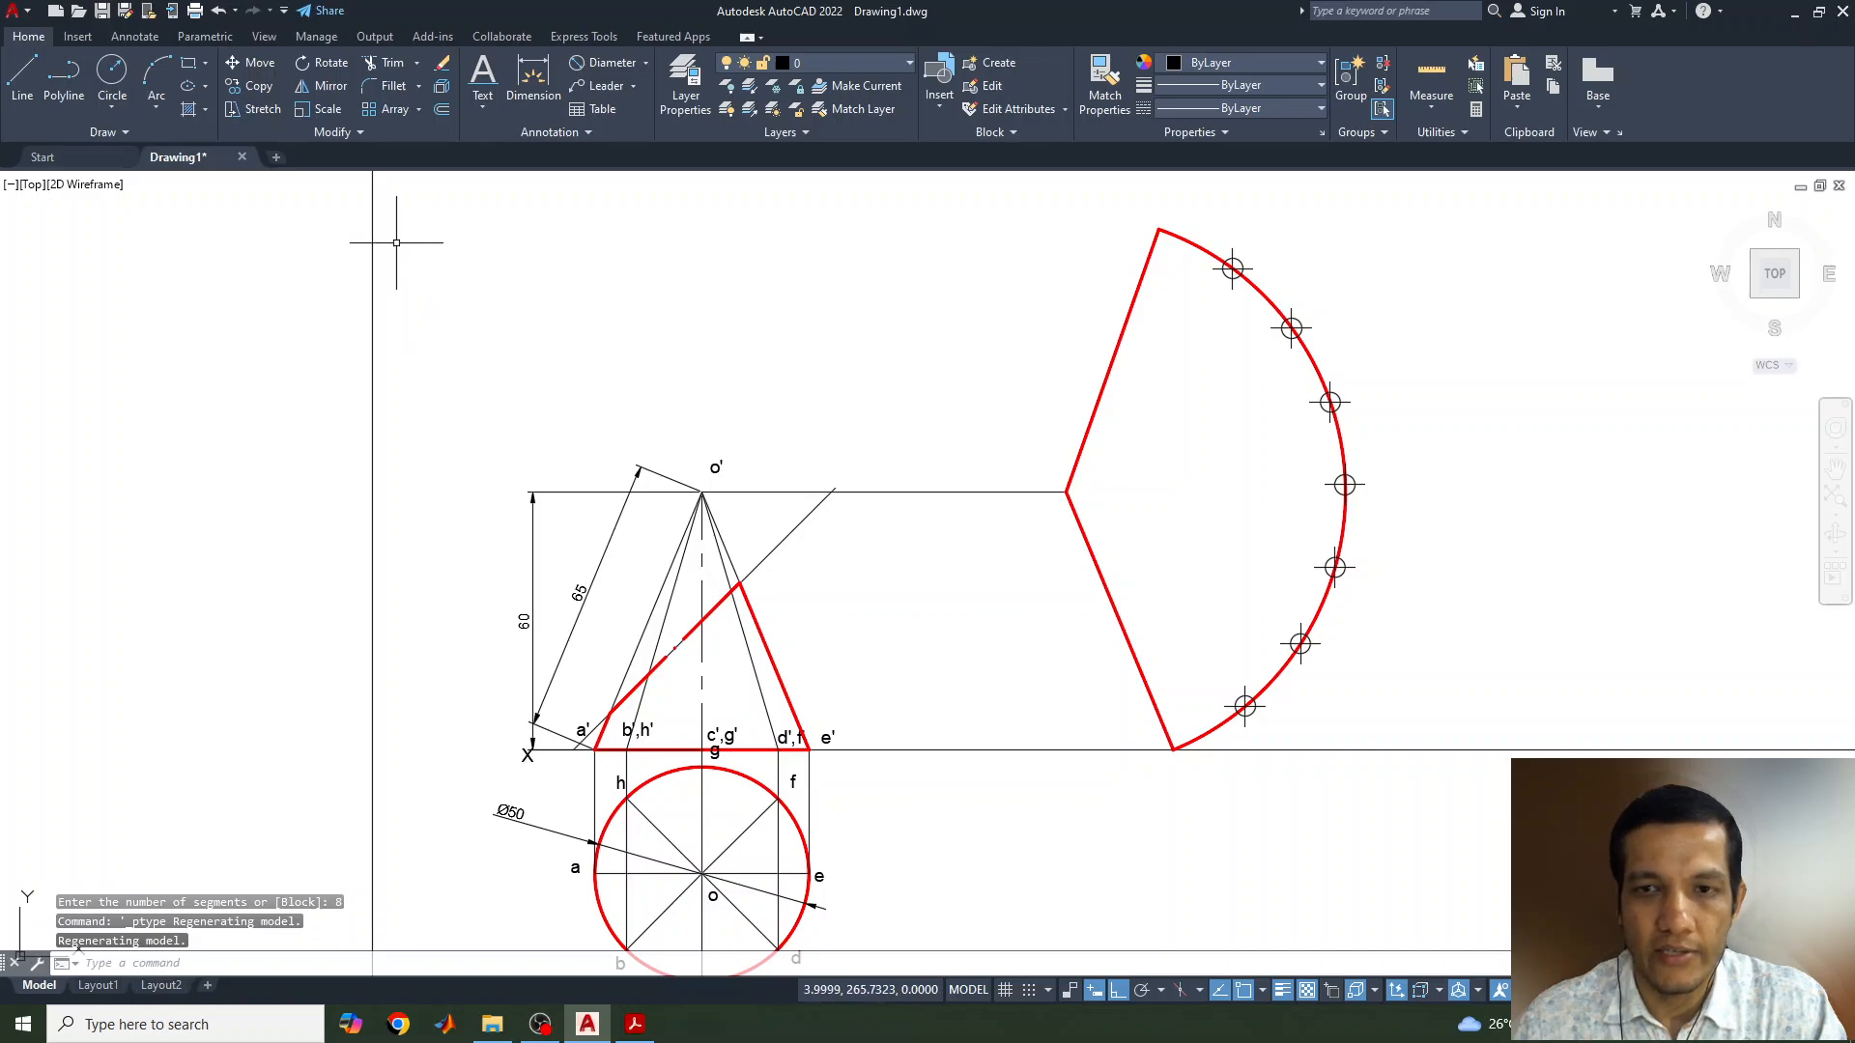
Draw lines joining the upper four division points on the development arc to the sector's apex
click(7, 87)
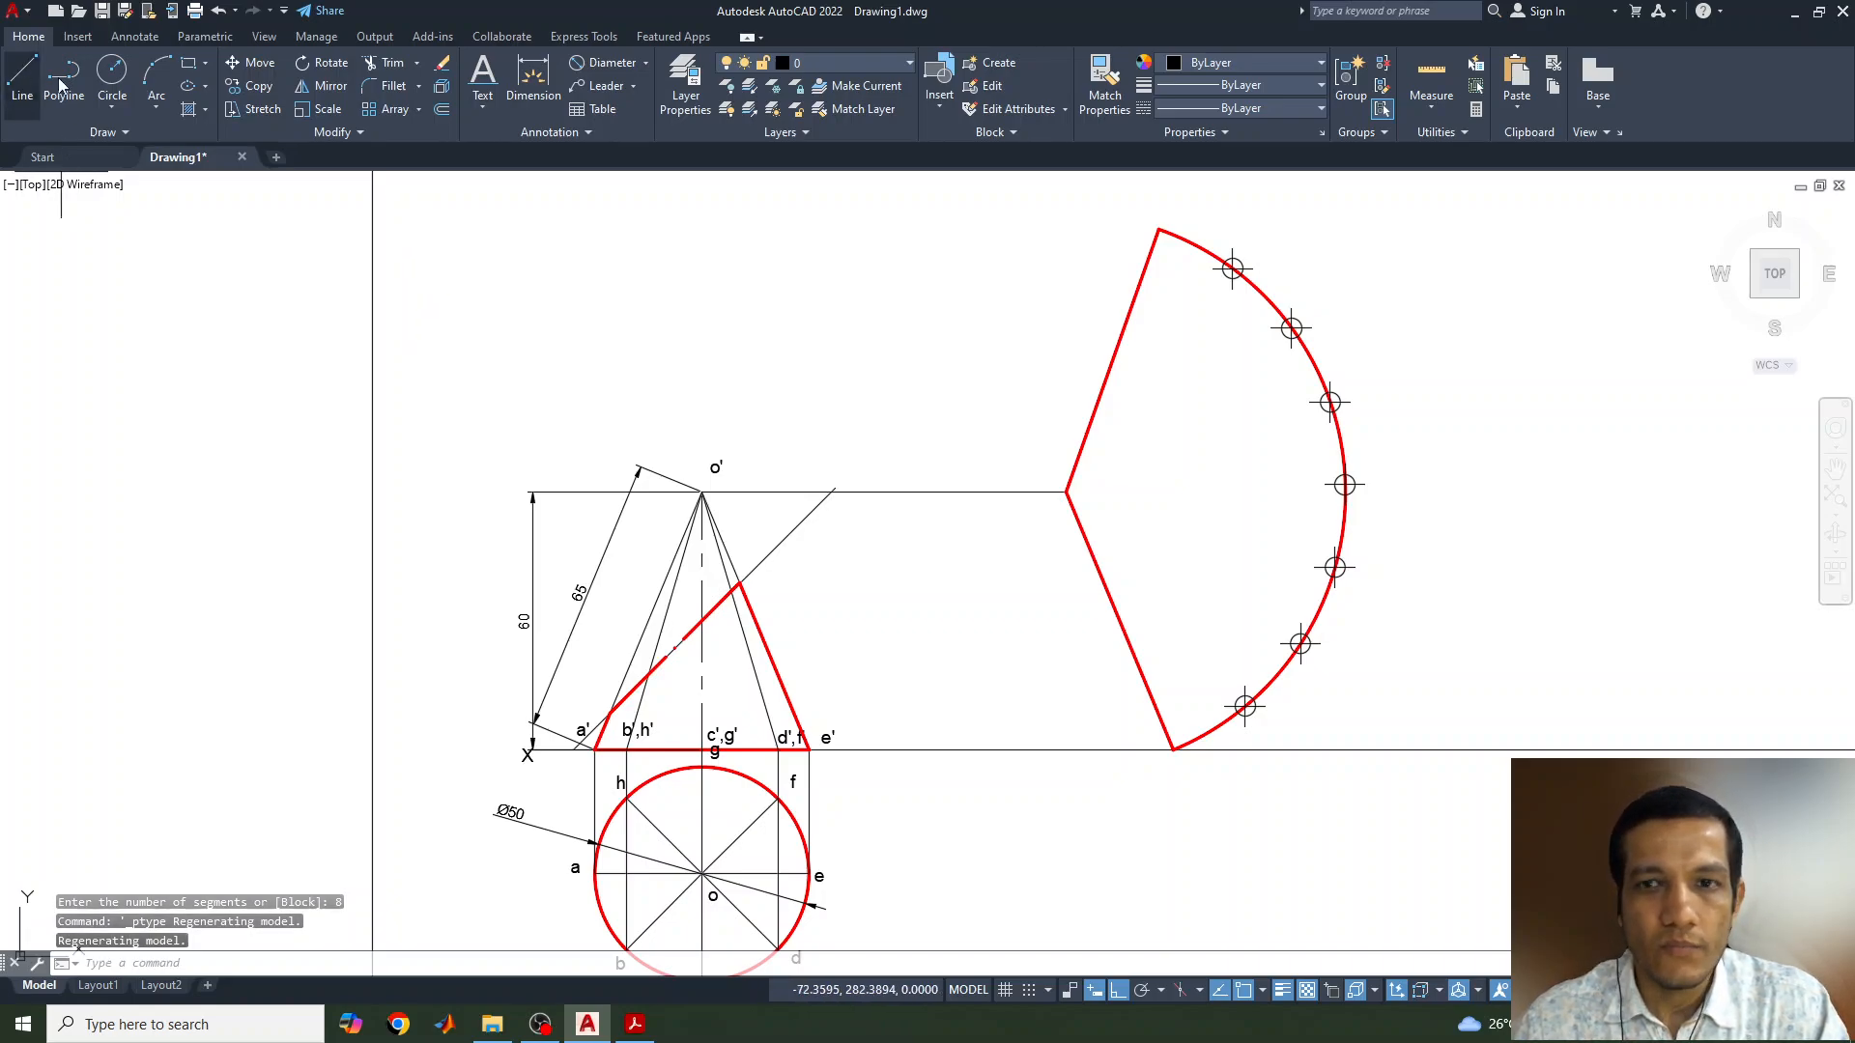
click(1233, 268)
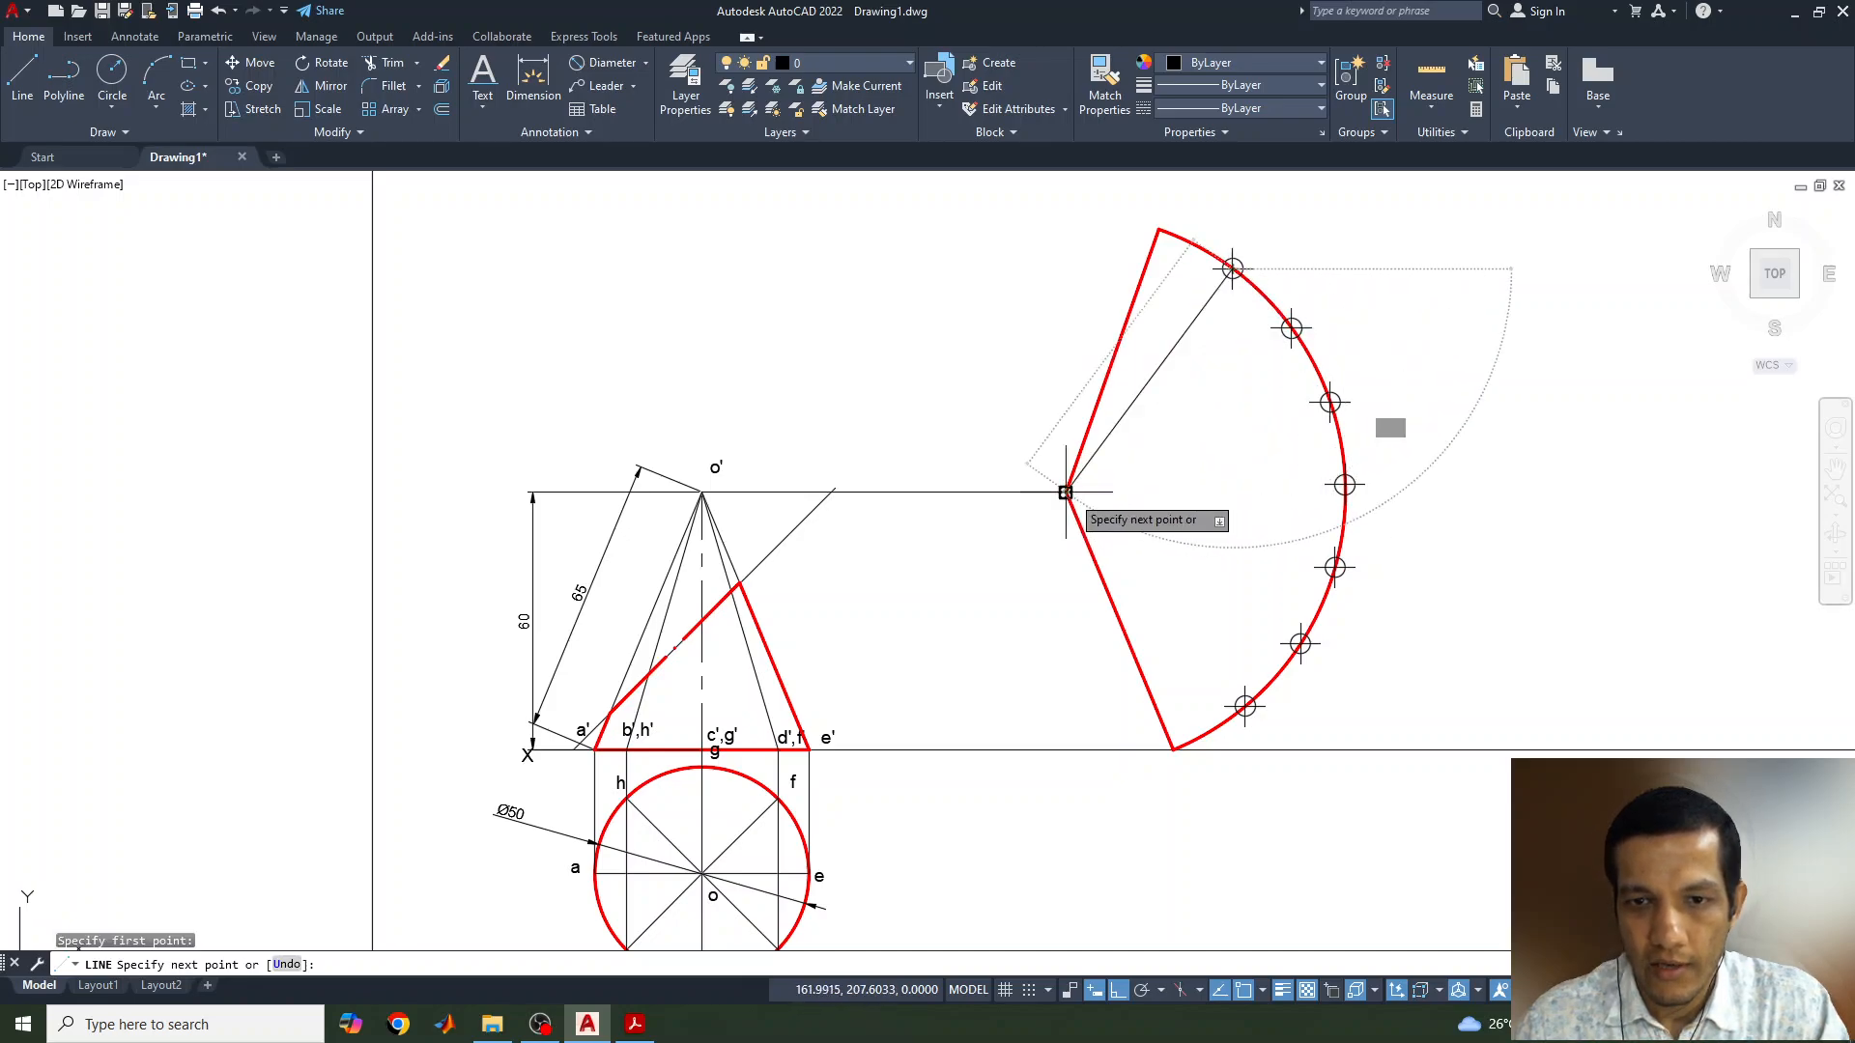
click(1068, 494)
click(1294, 329)
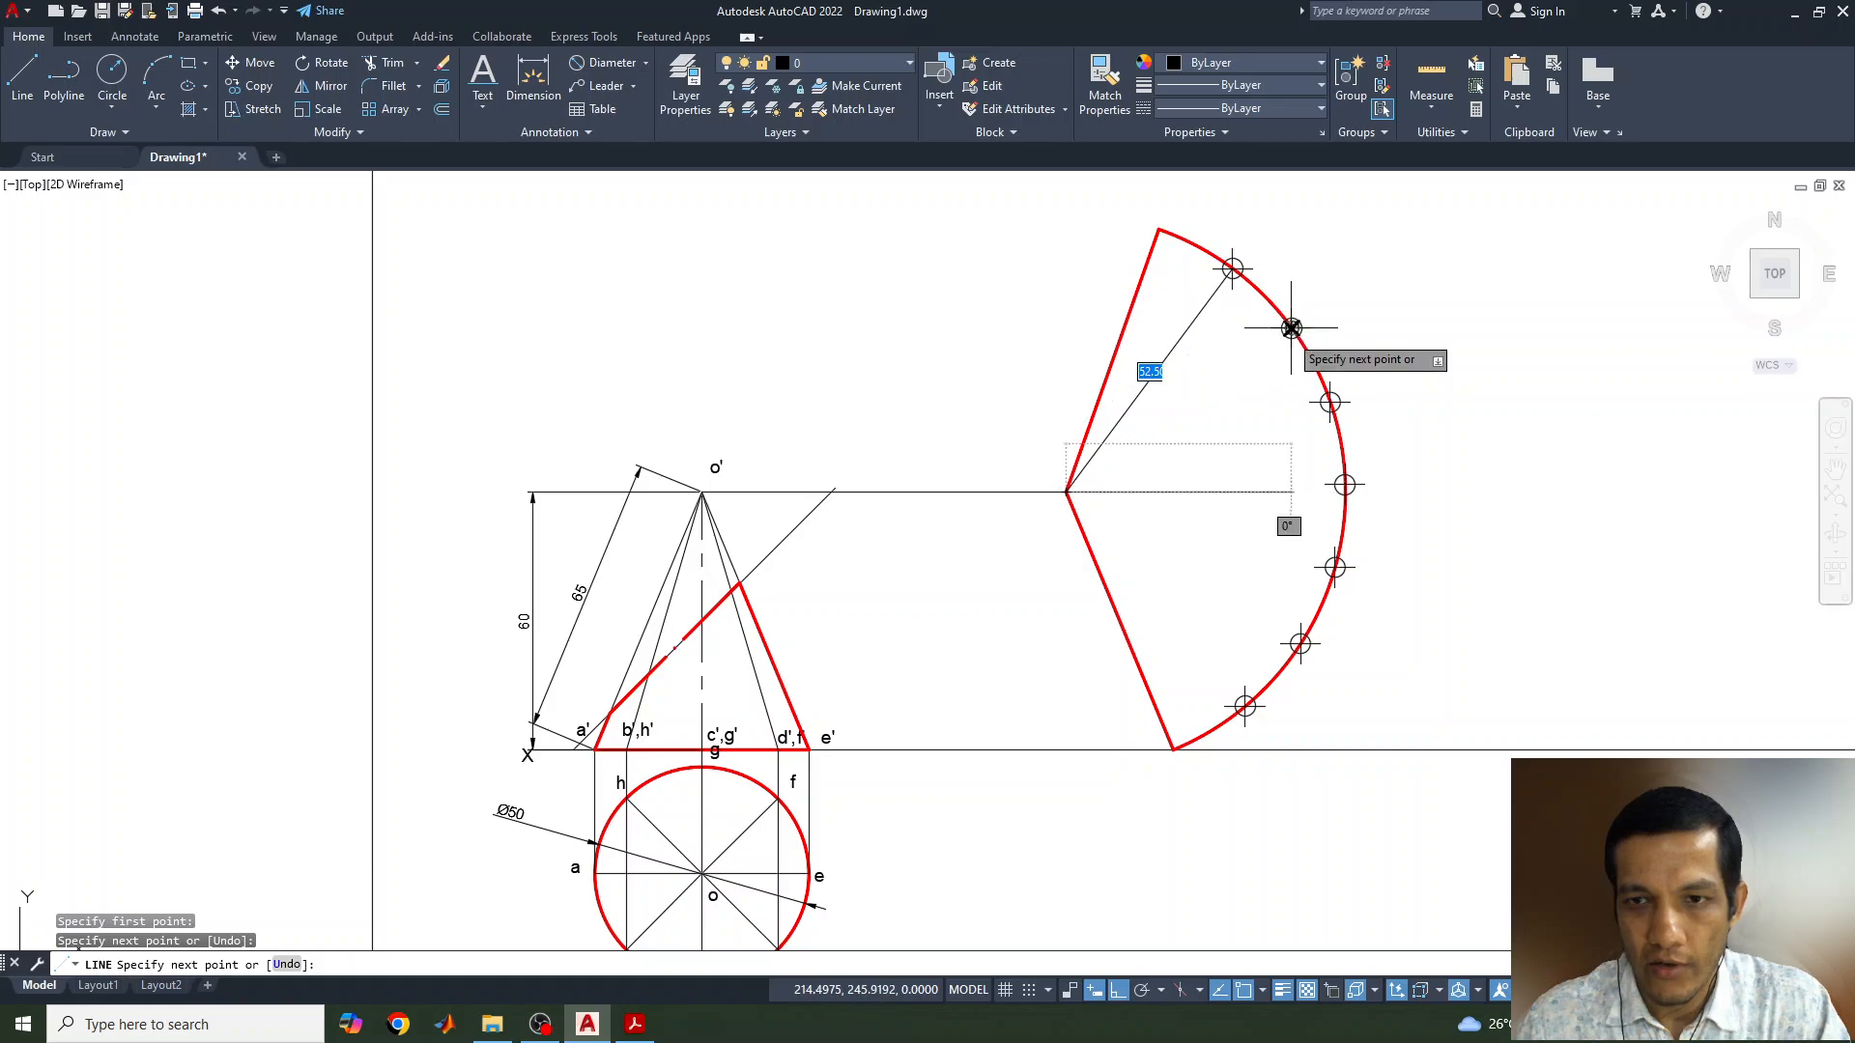
key(Return)
key(Return)
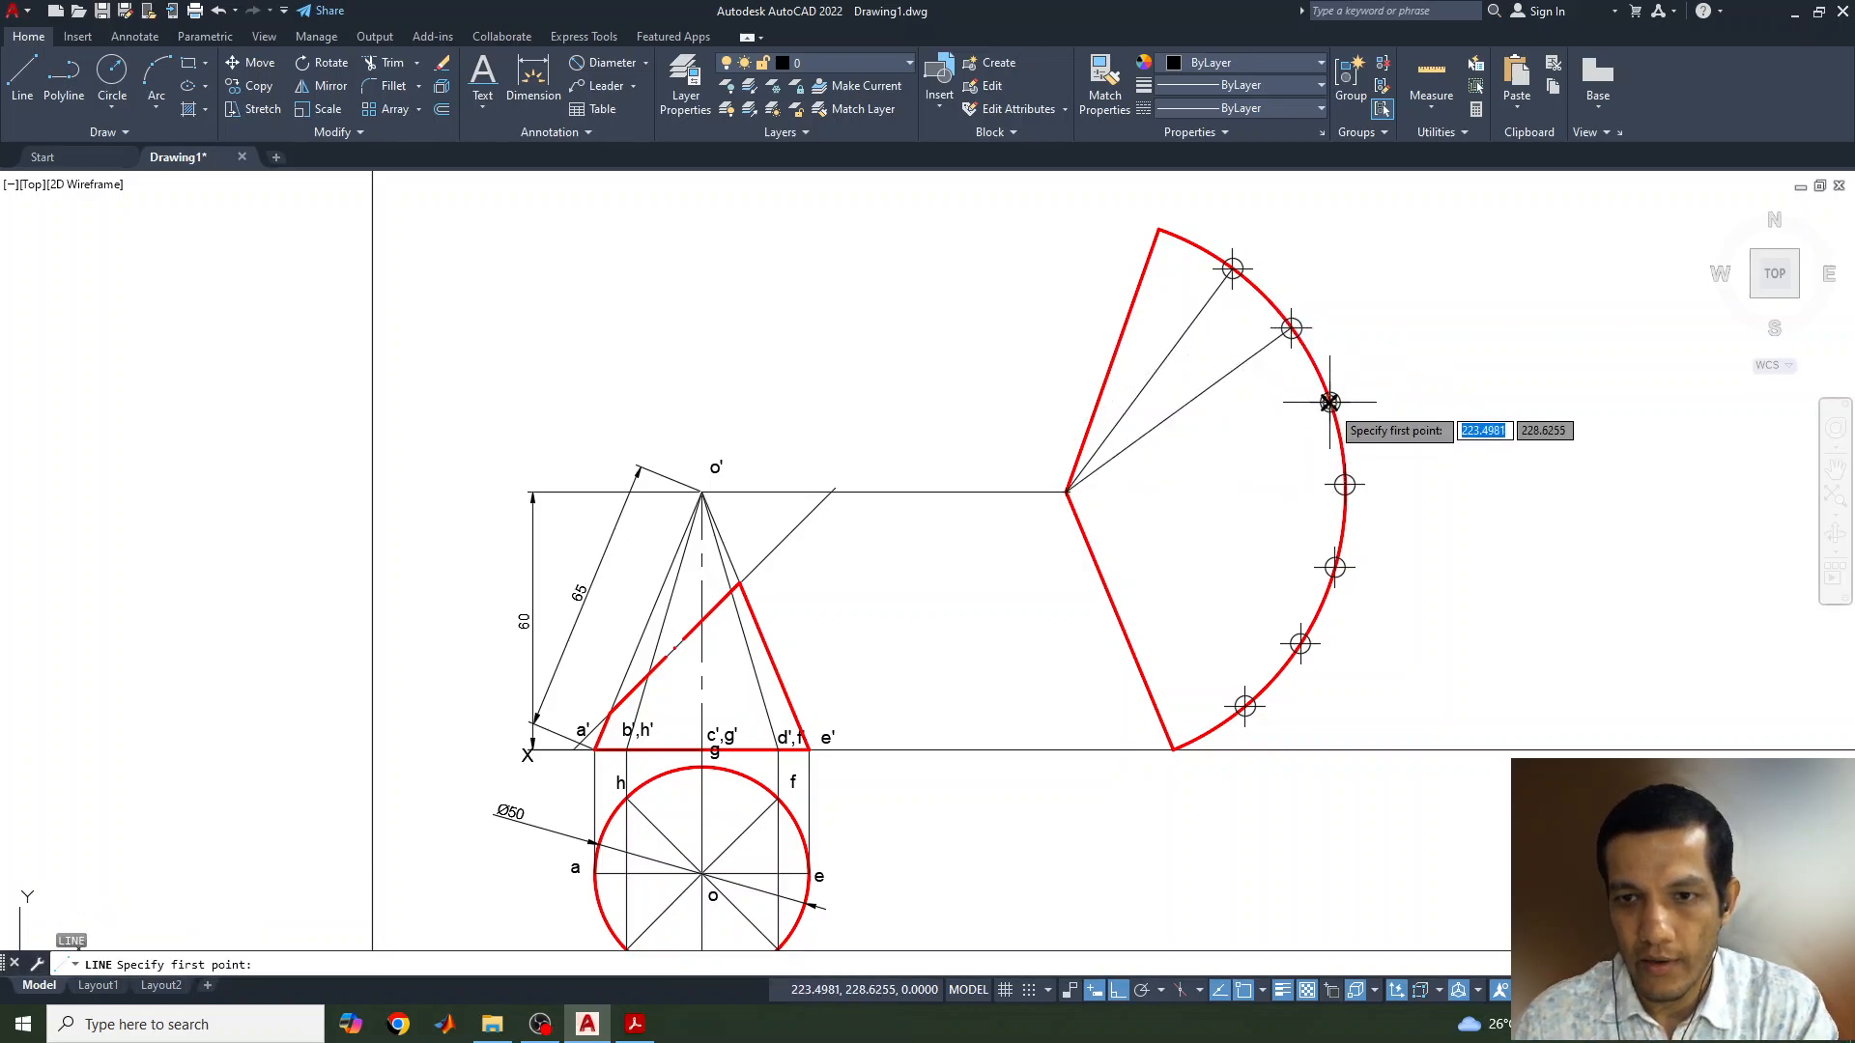
click(1330, 403)
click(1066, 492)
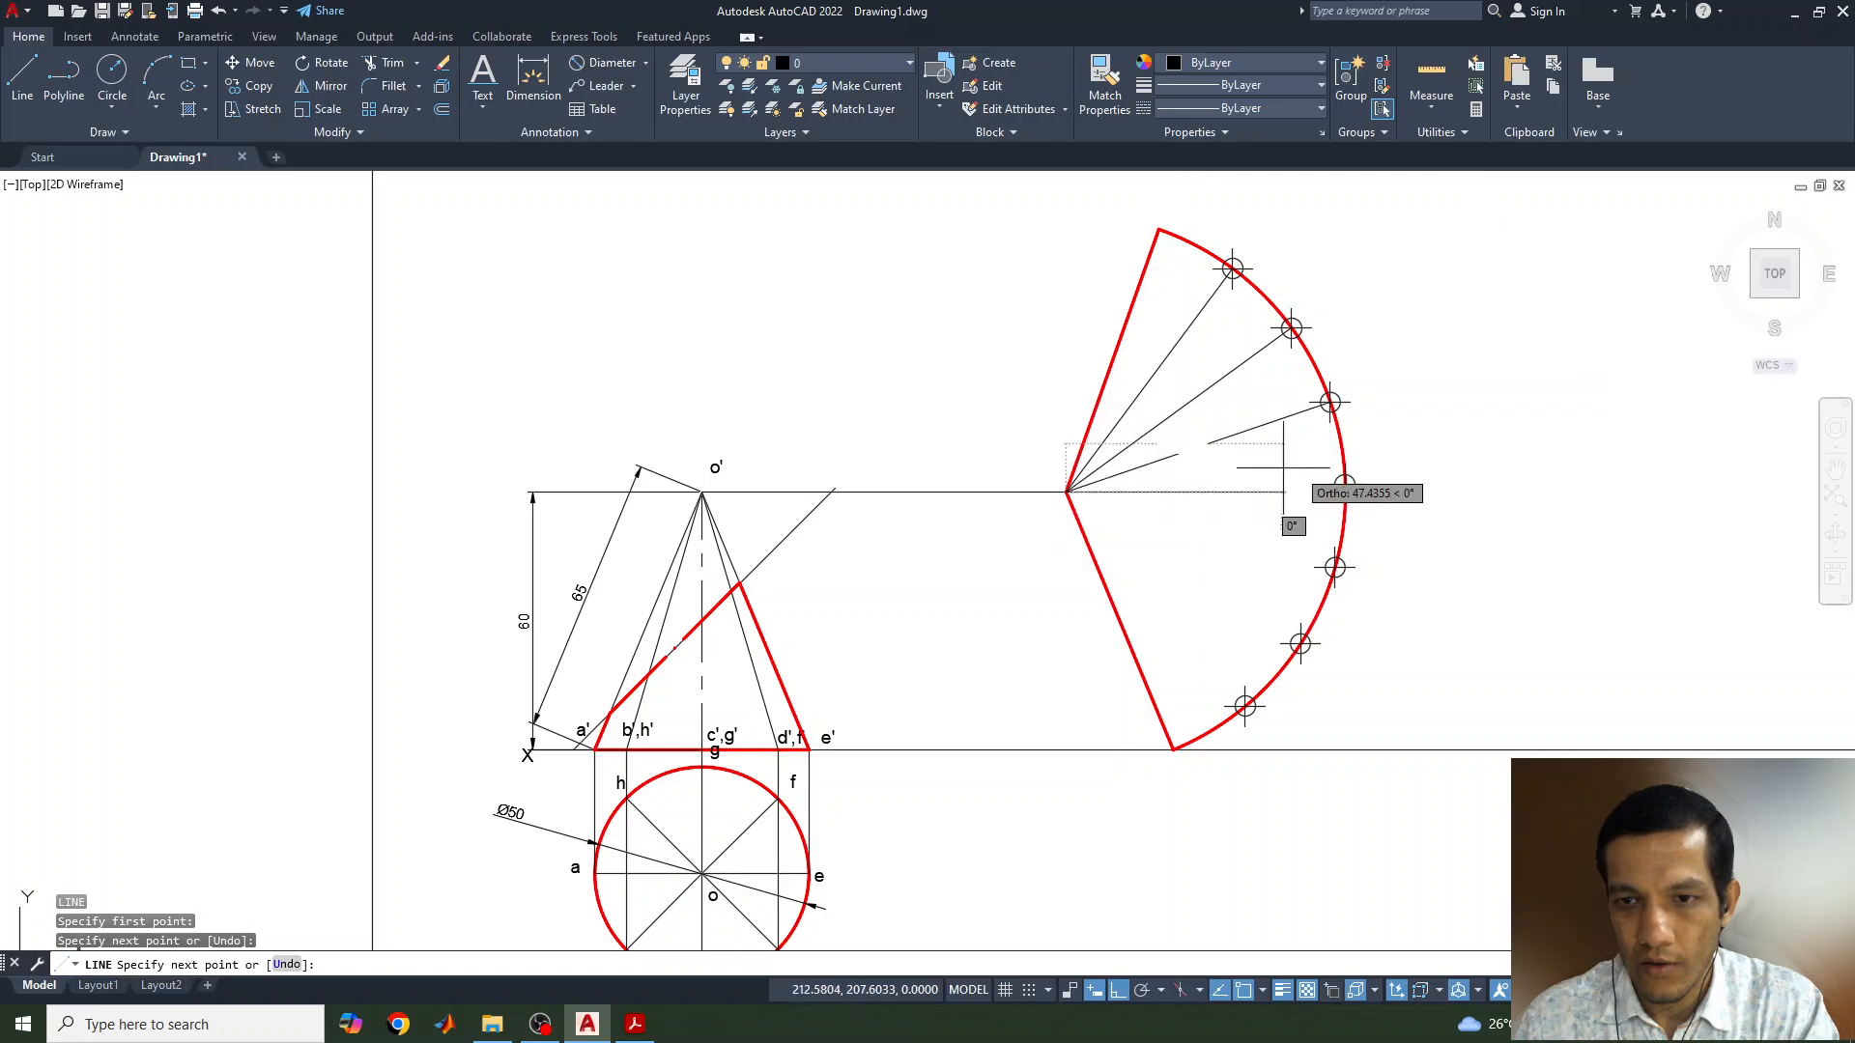
click(1345, 485)
key(Return)
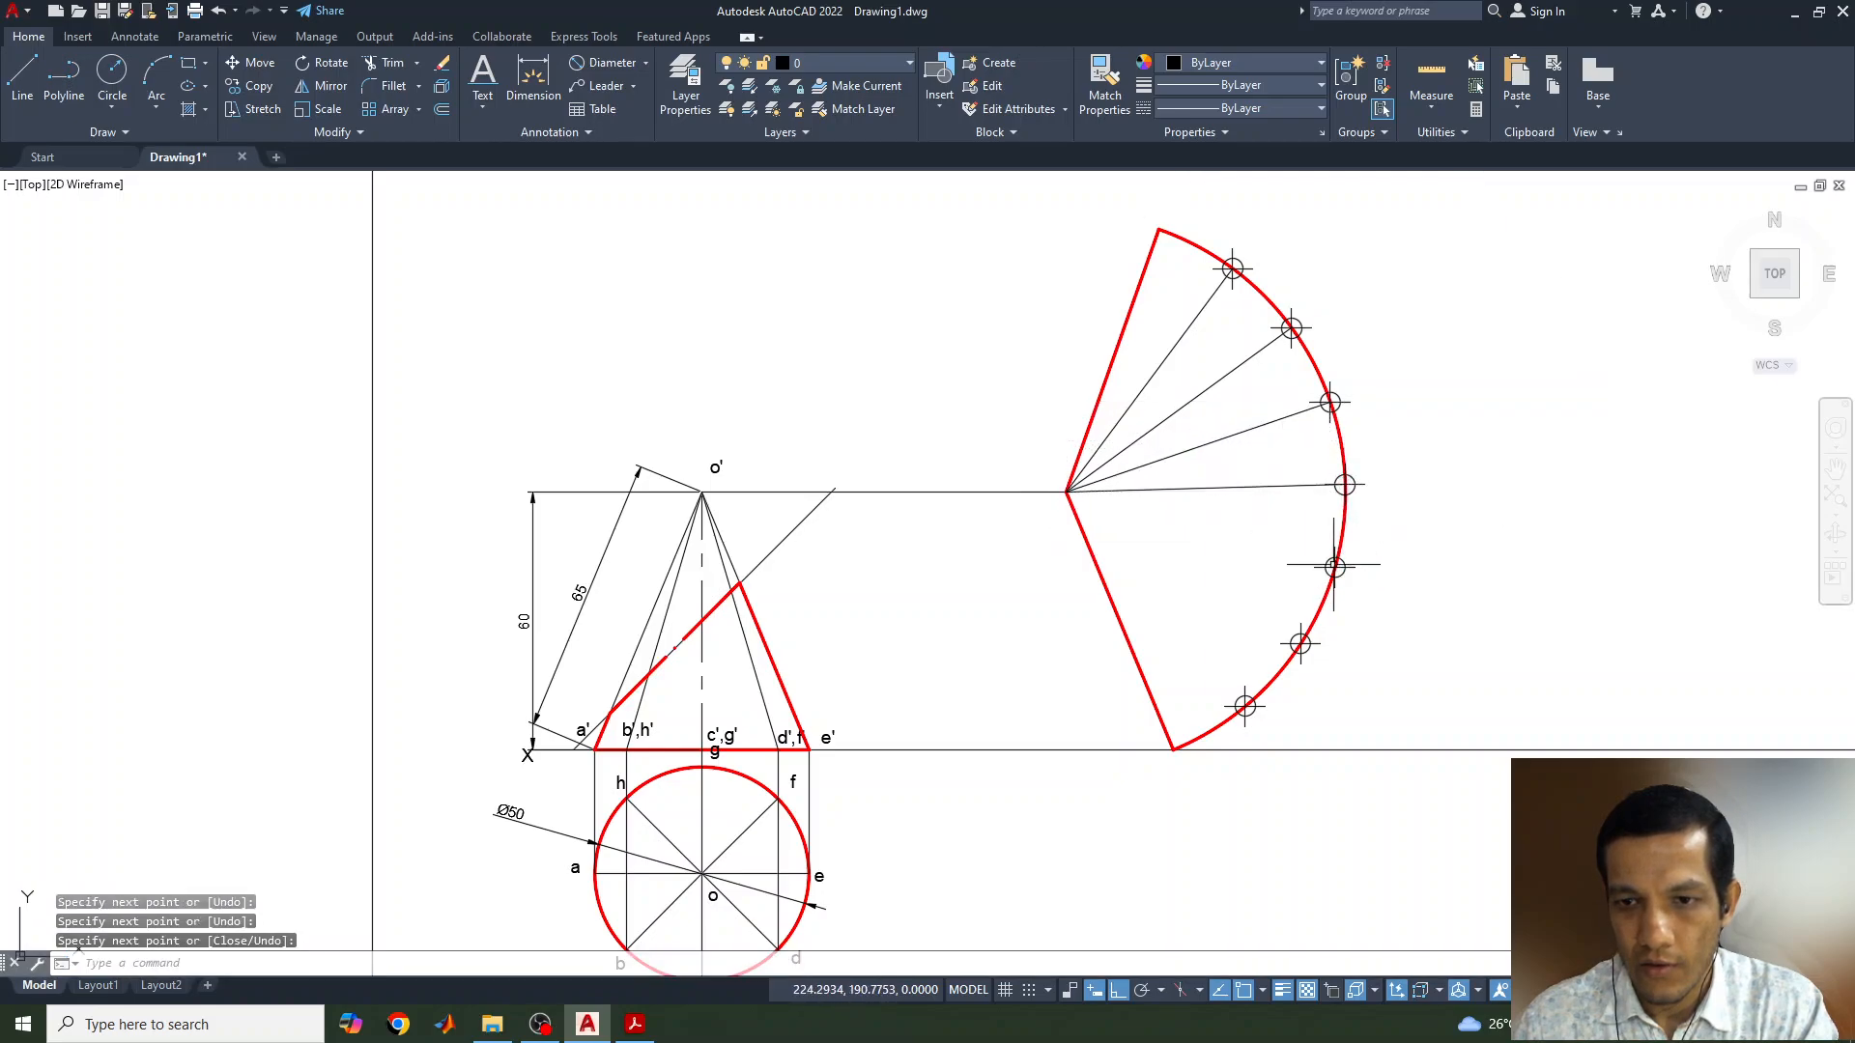
Draw lines joining the remaining three lower division points on the arc to the sector's apex
key(Return)
click(1334, 568)
click(1065, 493)
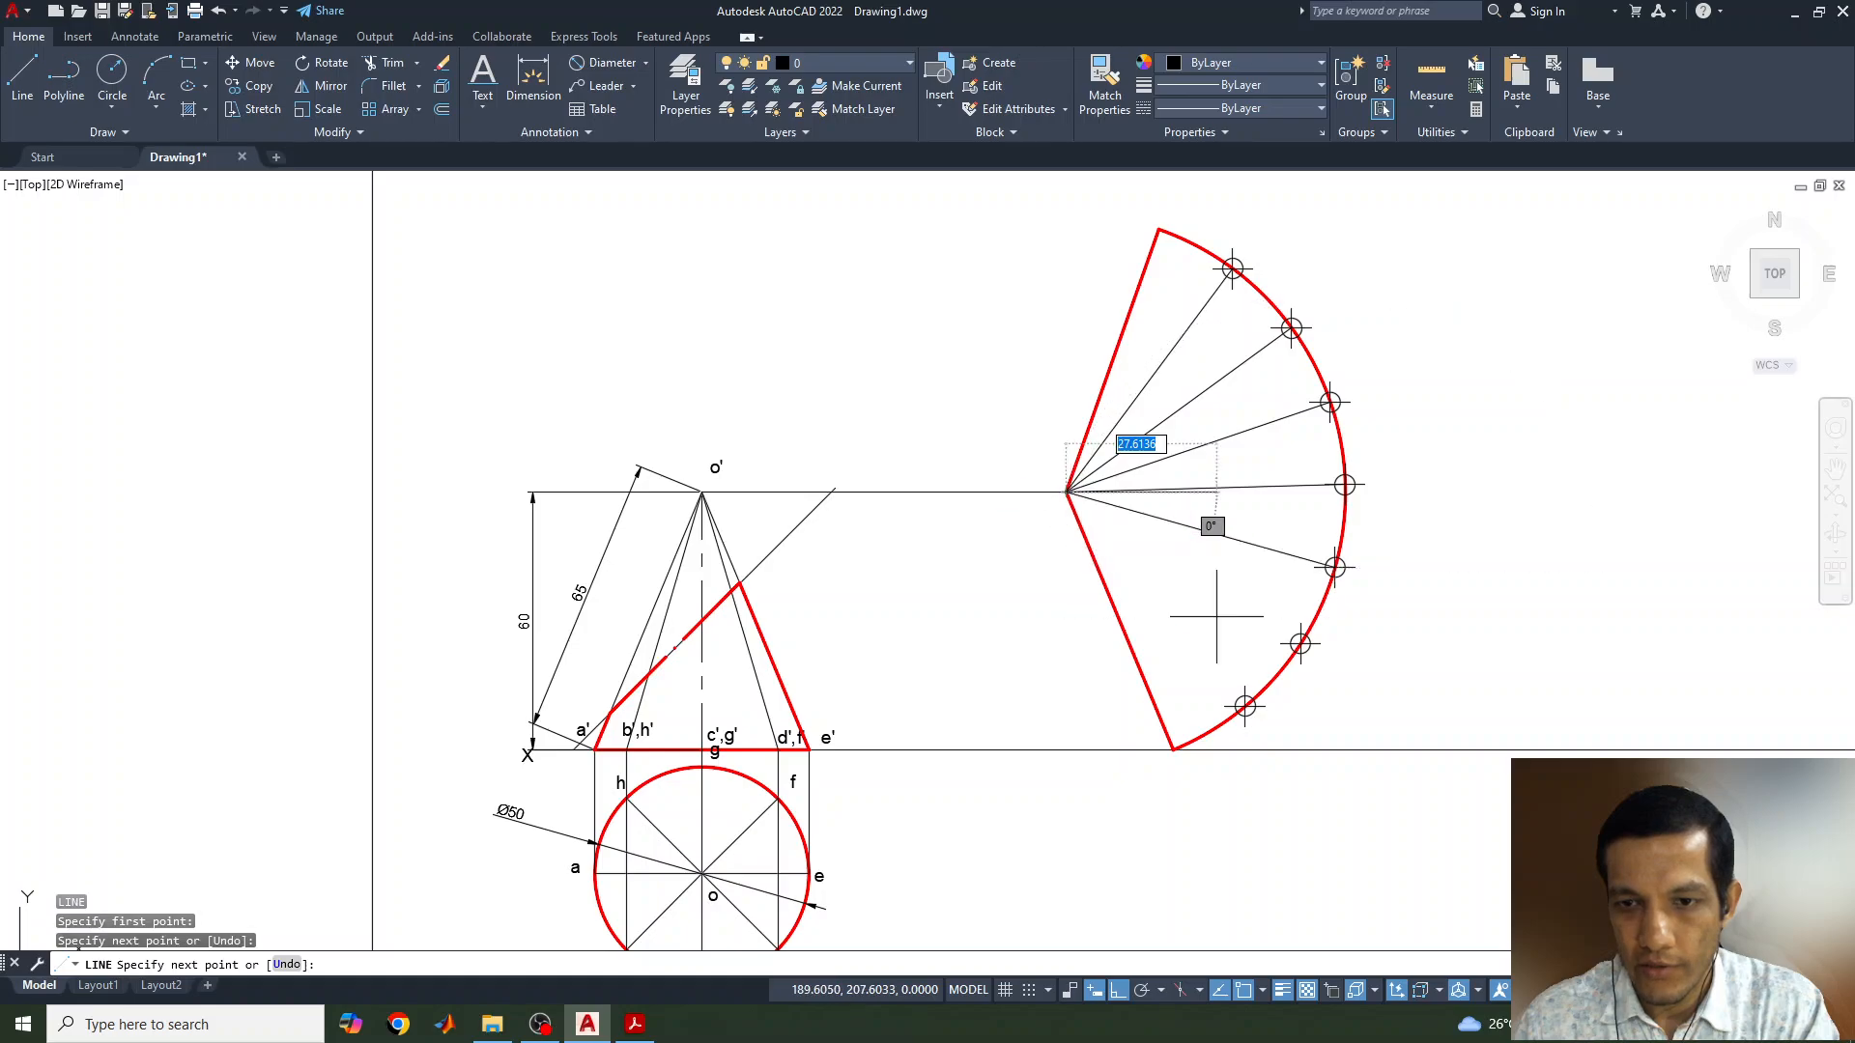
click(1300, 644)
key(Return)
key(Return)
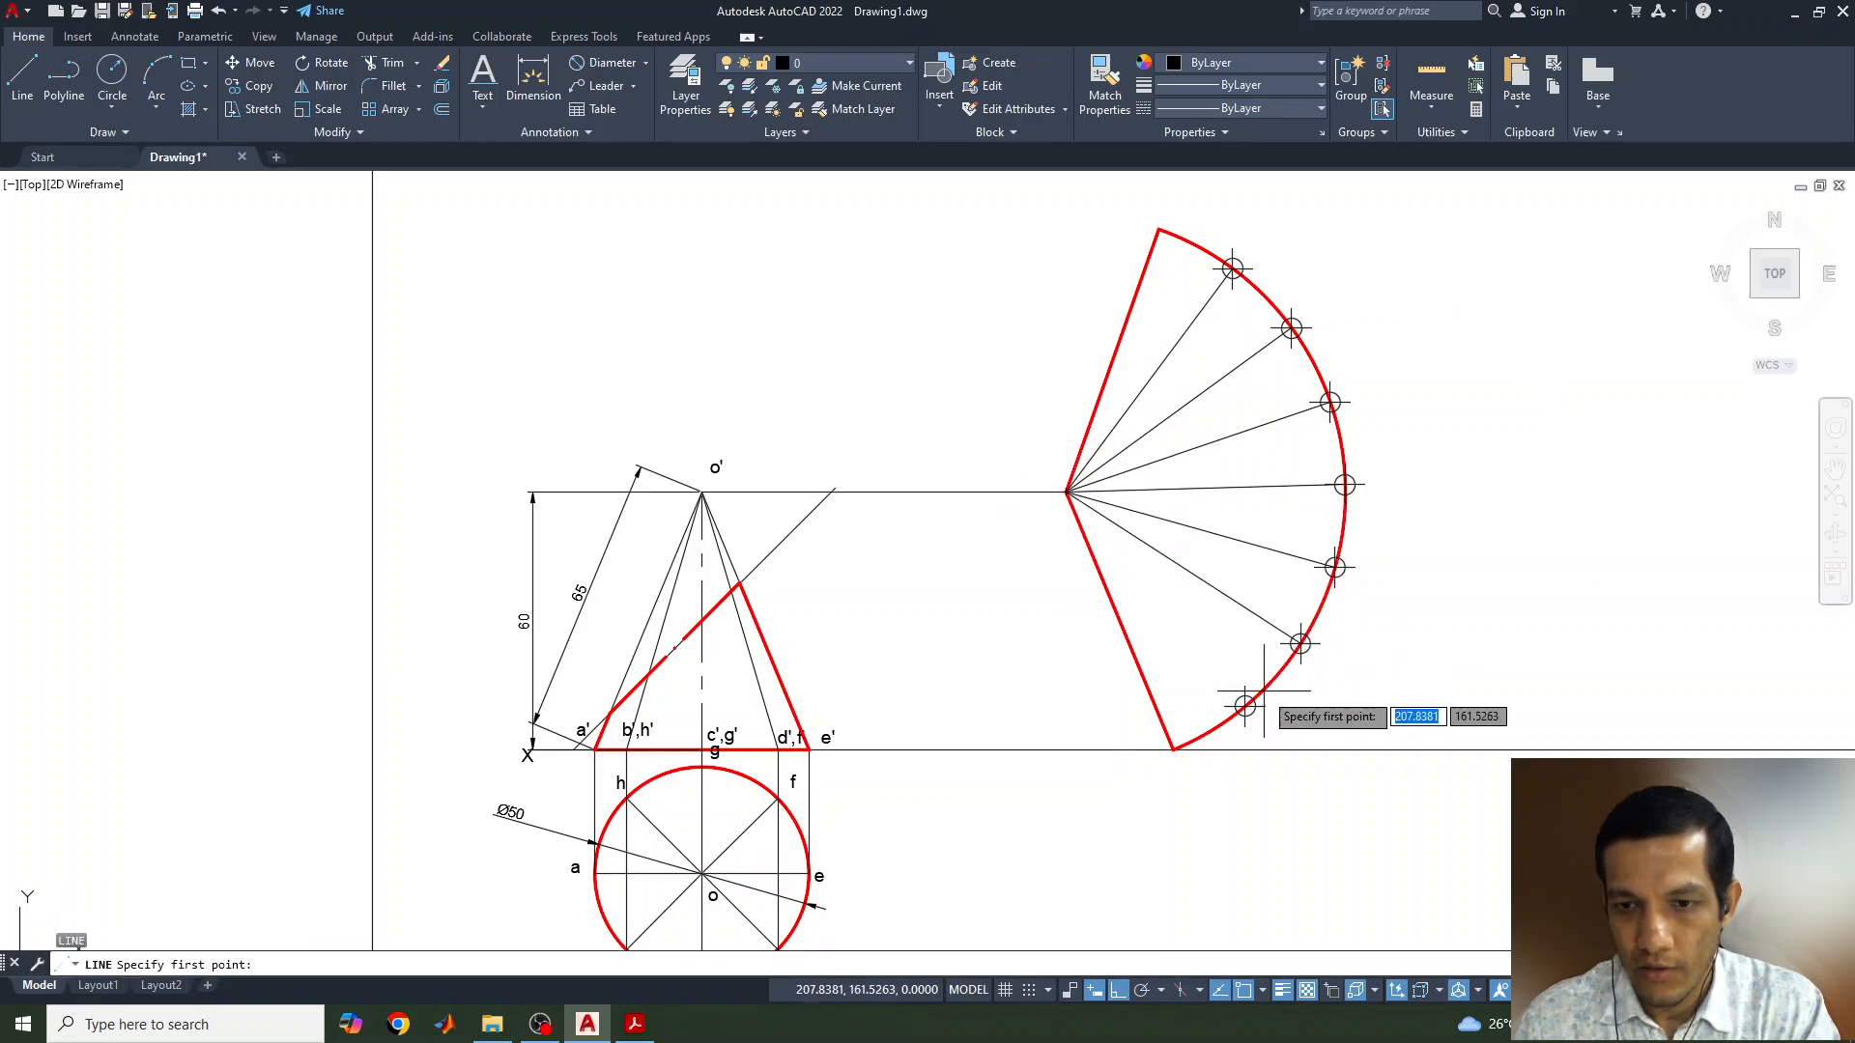
click(1245, 706)
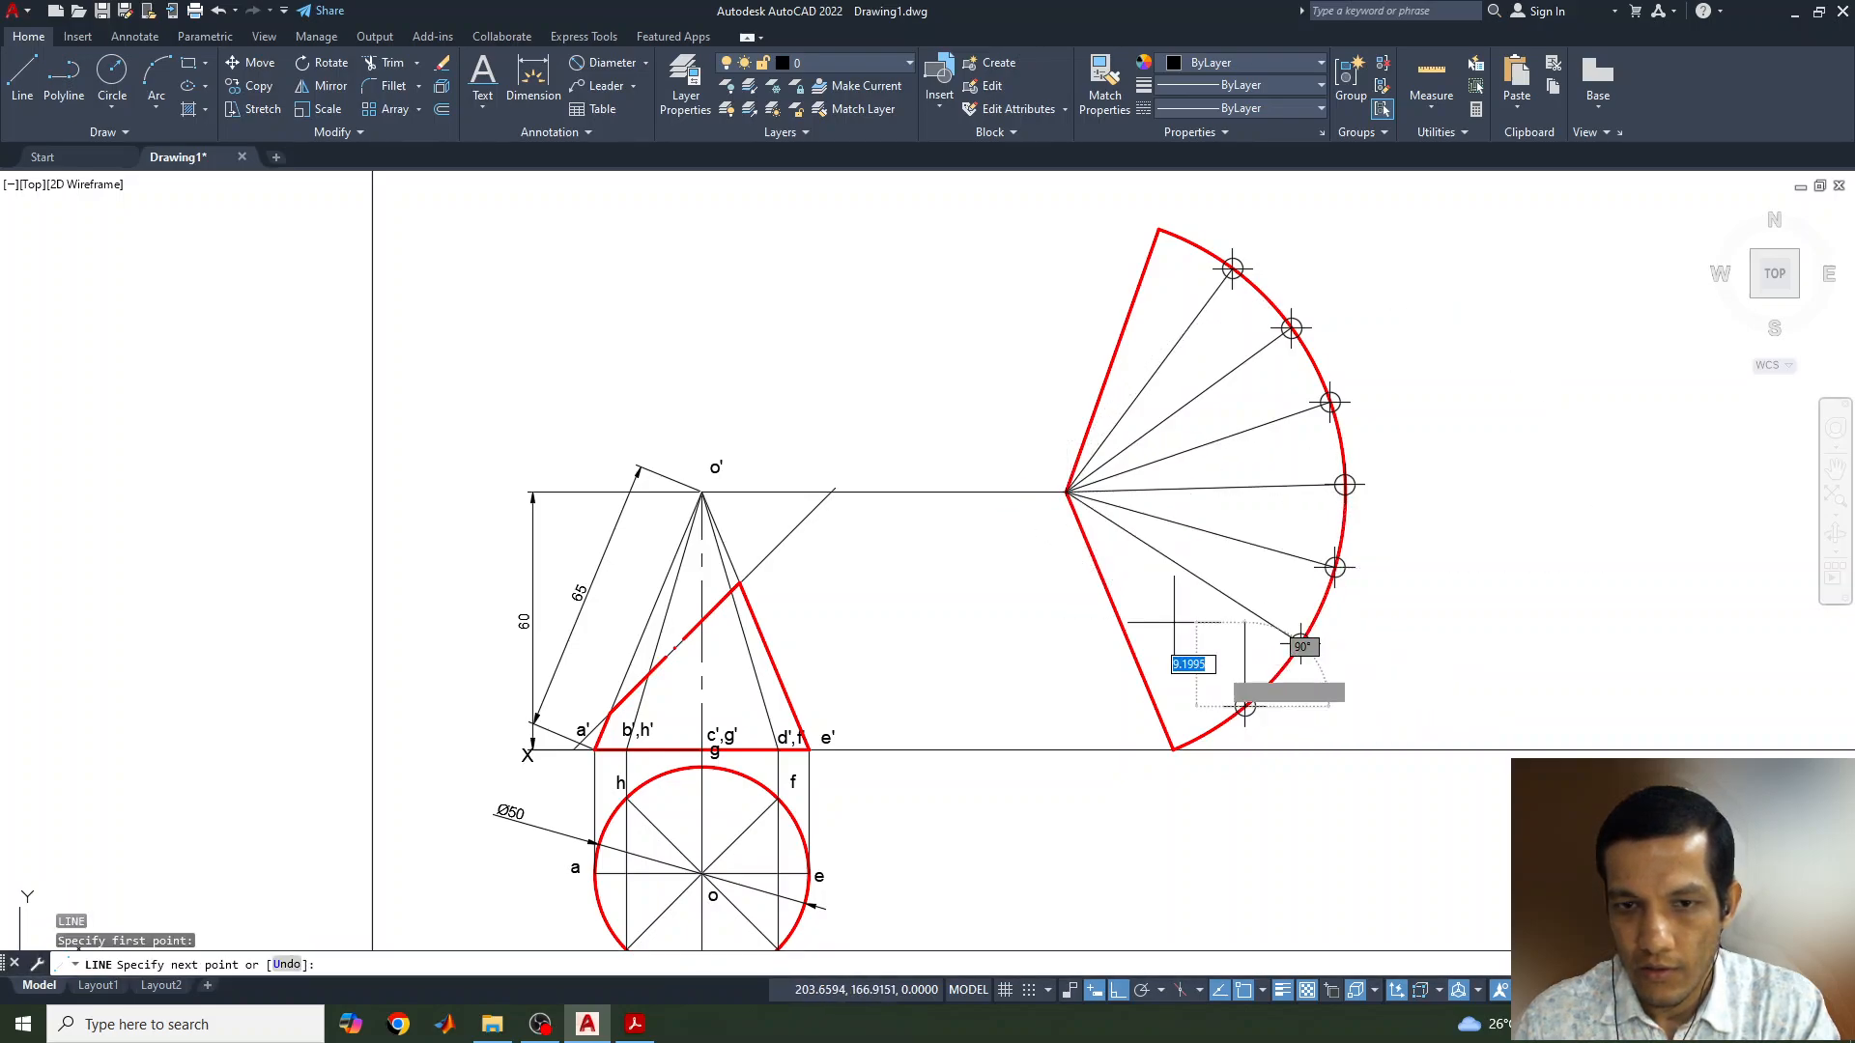
click(1066, 493)
key(Return)
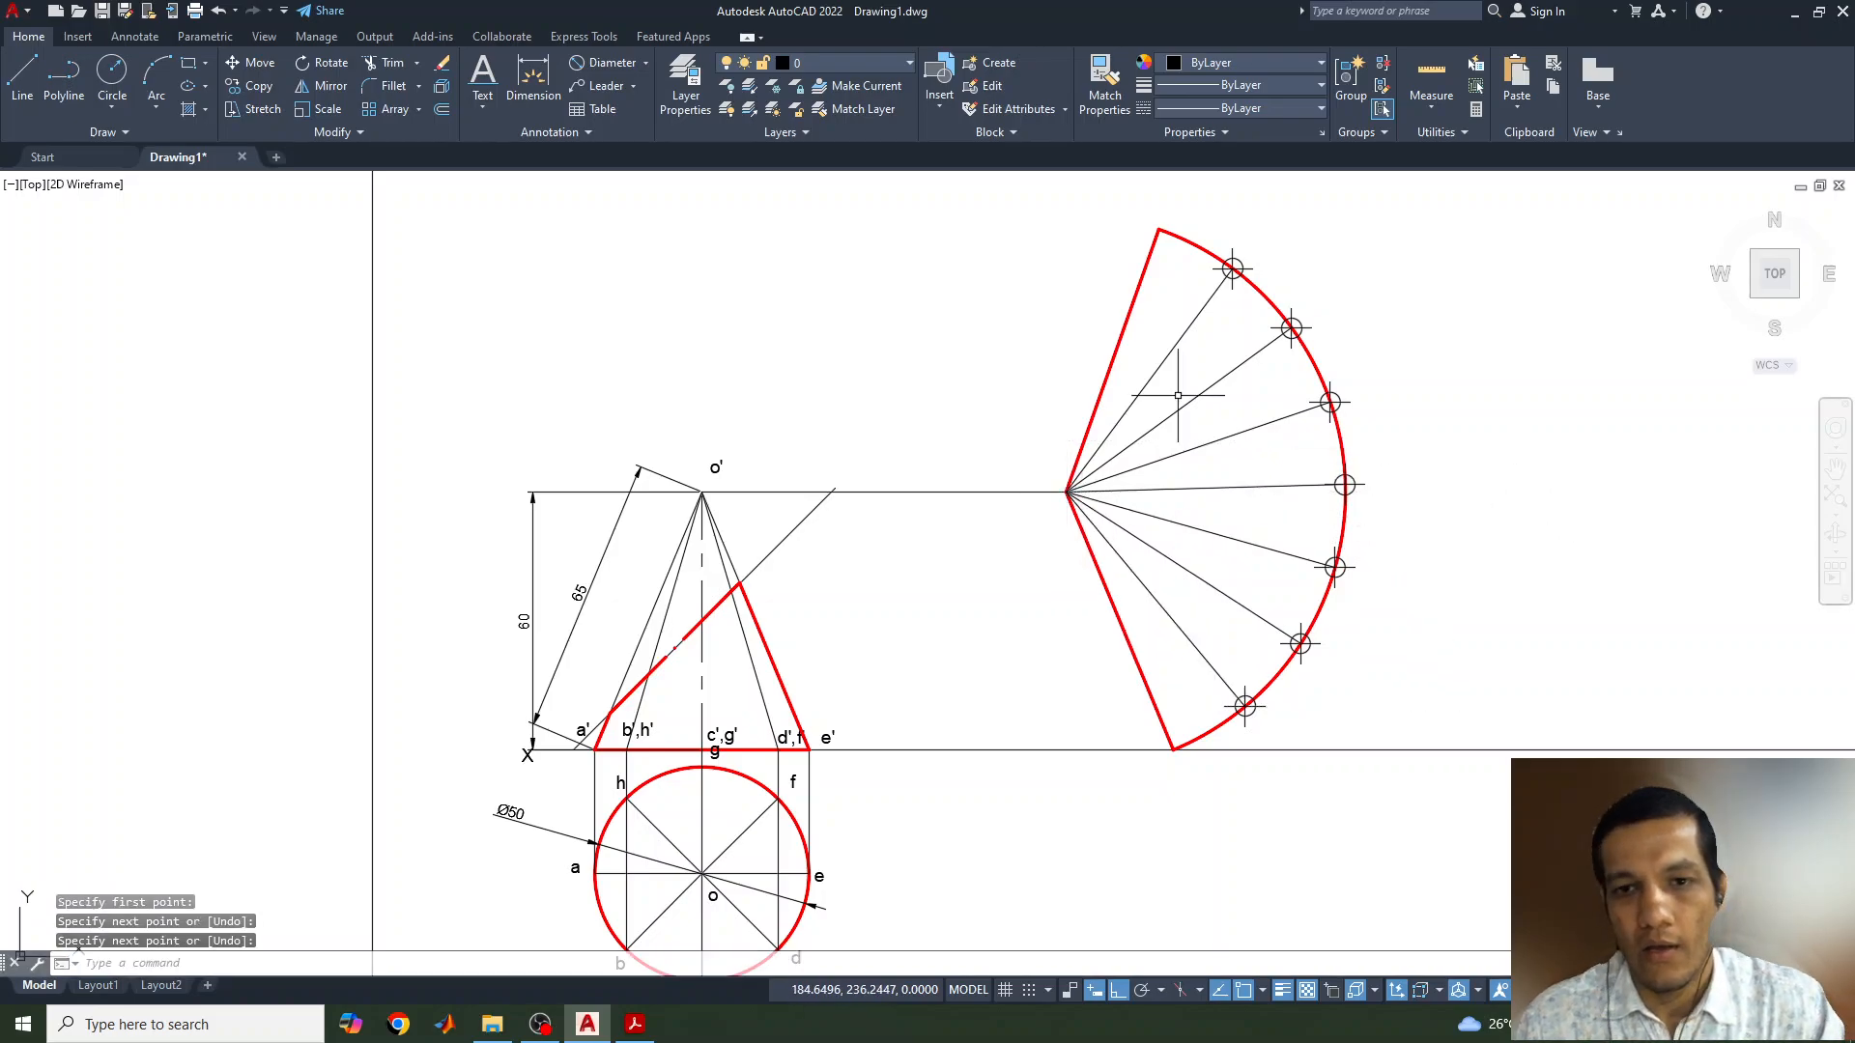
click(1013, 207)
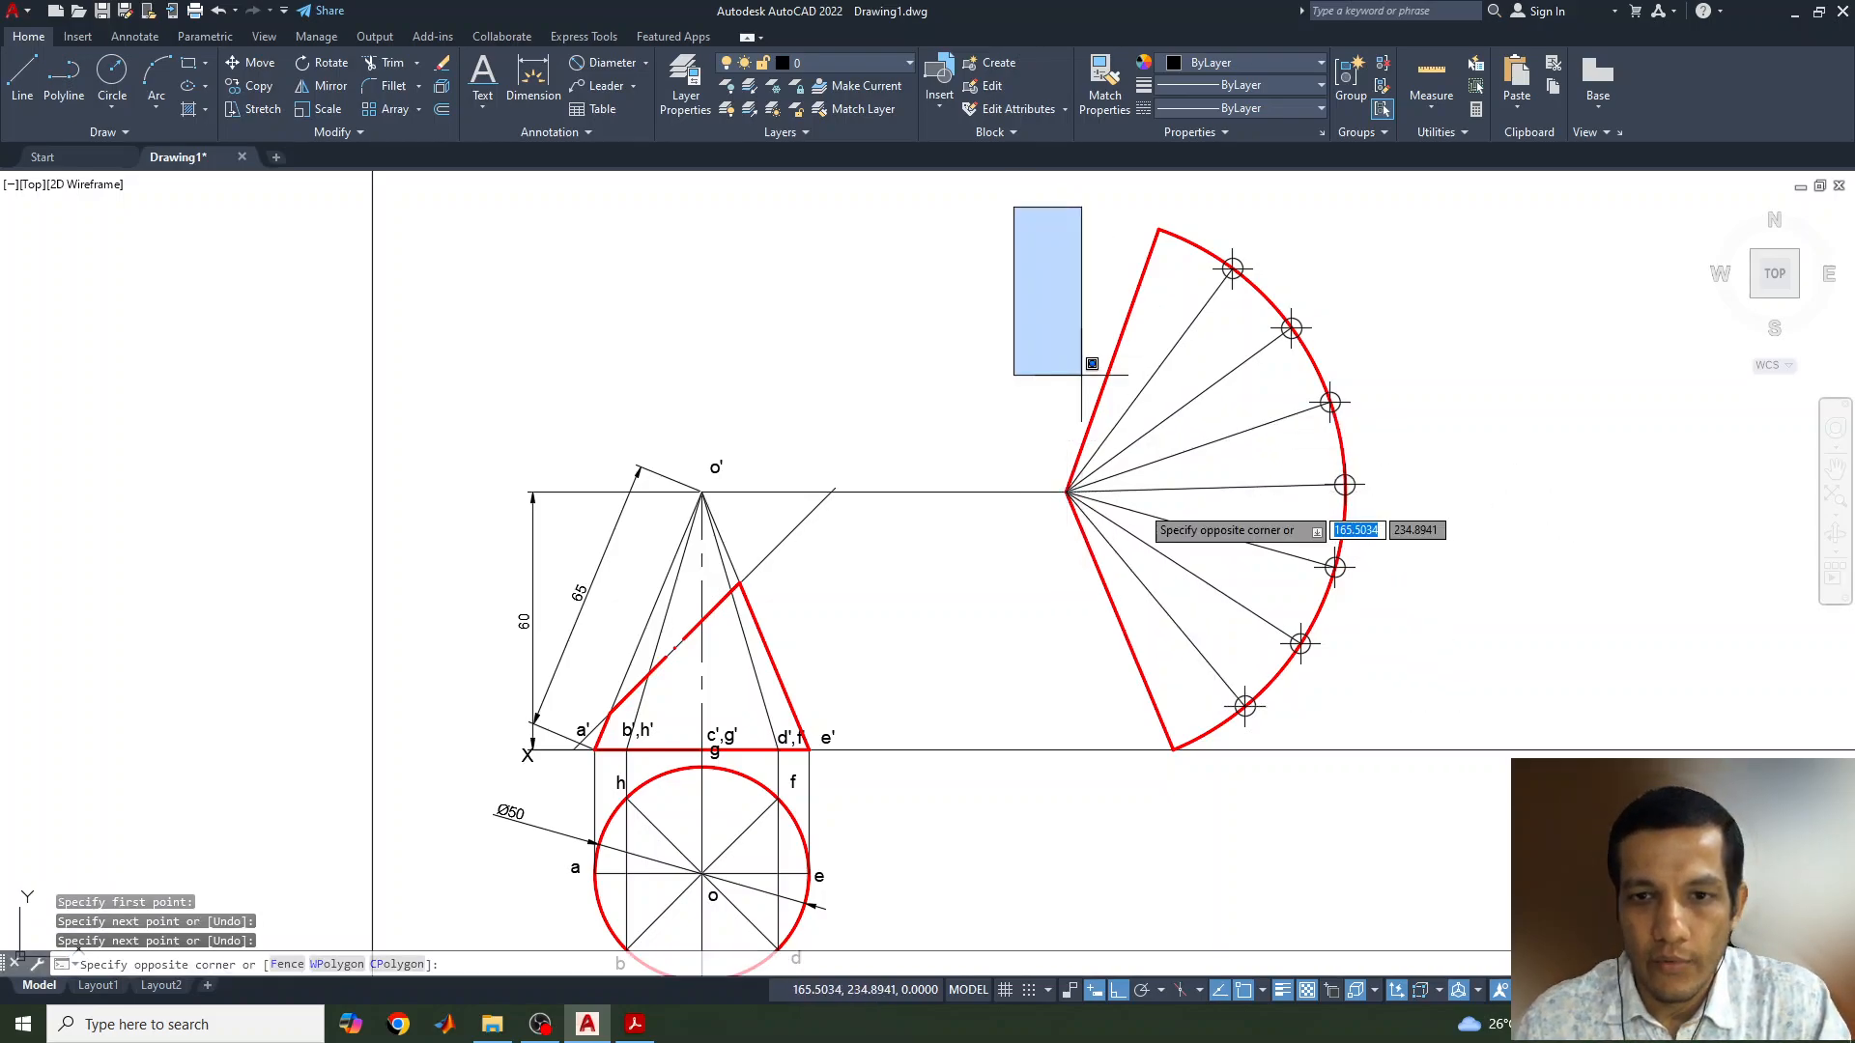
click(1455, 821)
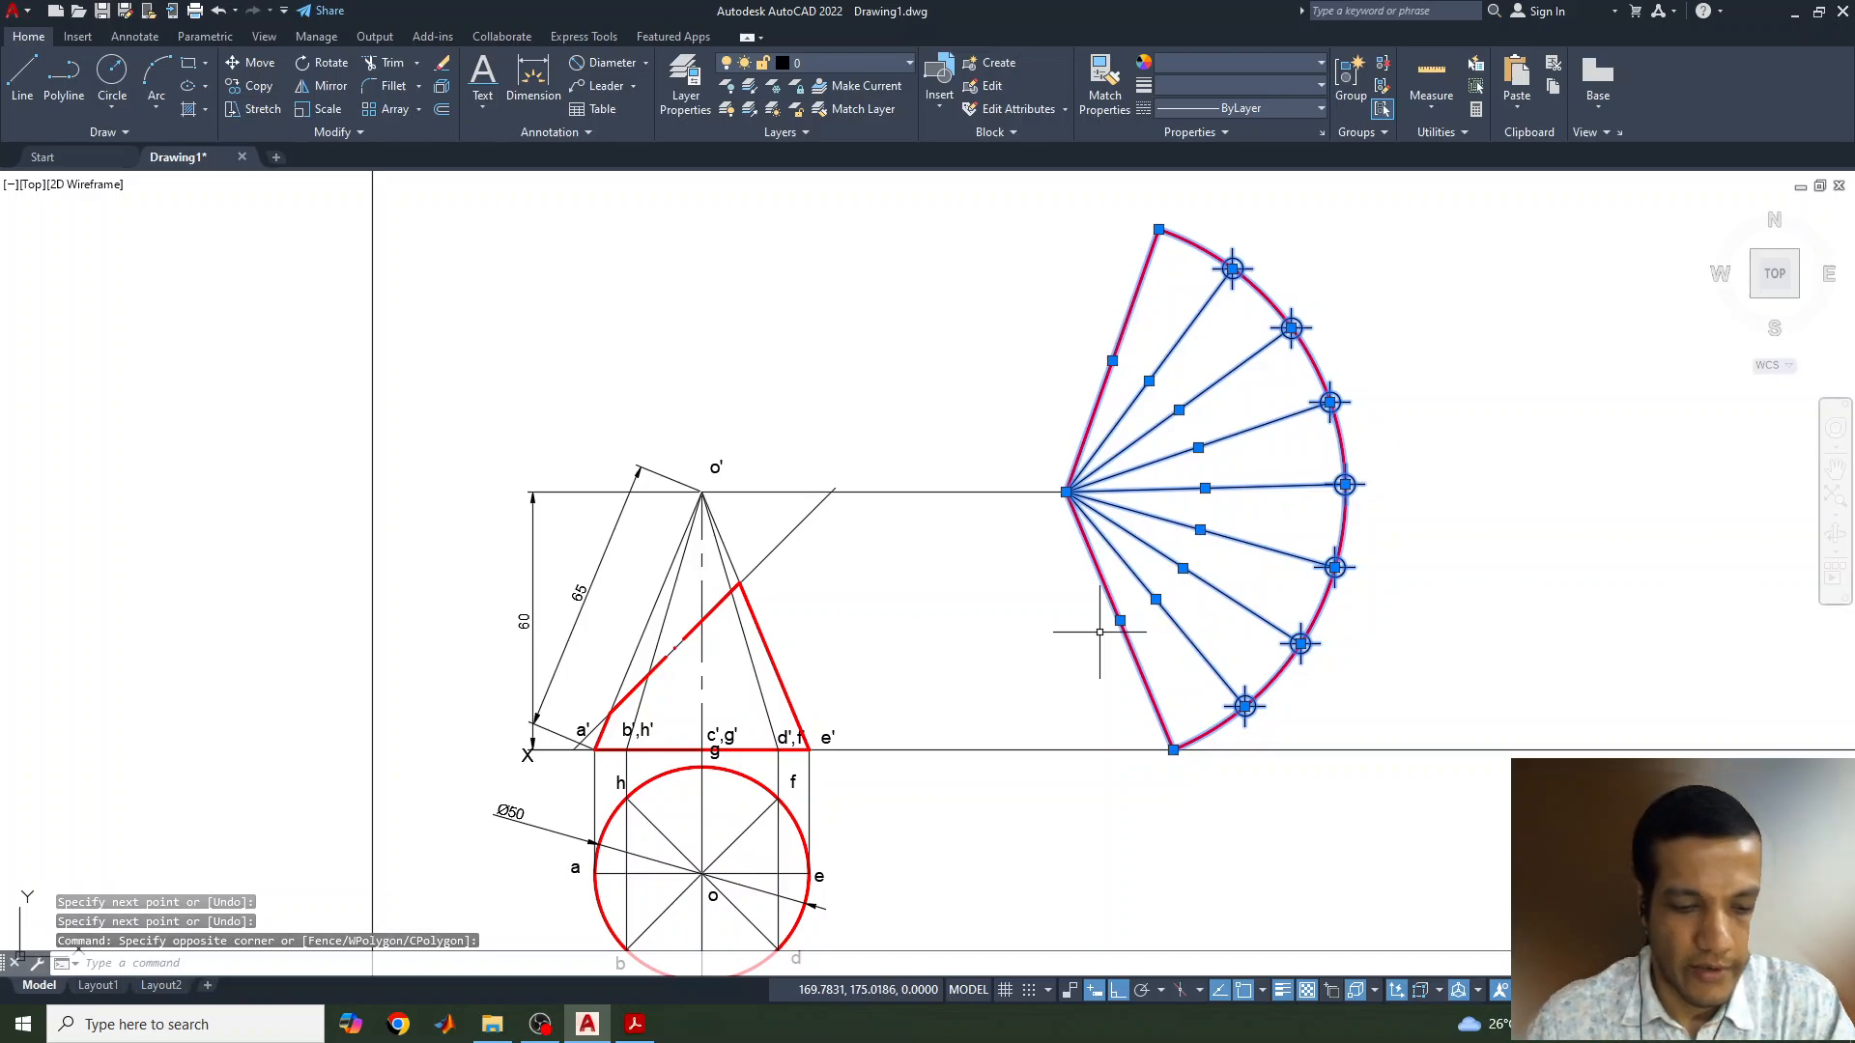
text(ro)
key(Return)
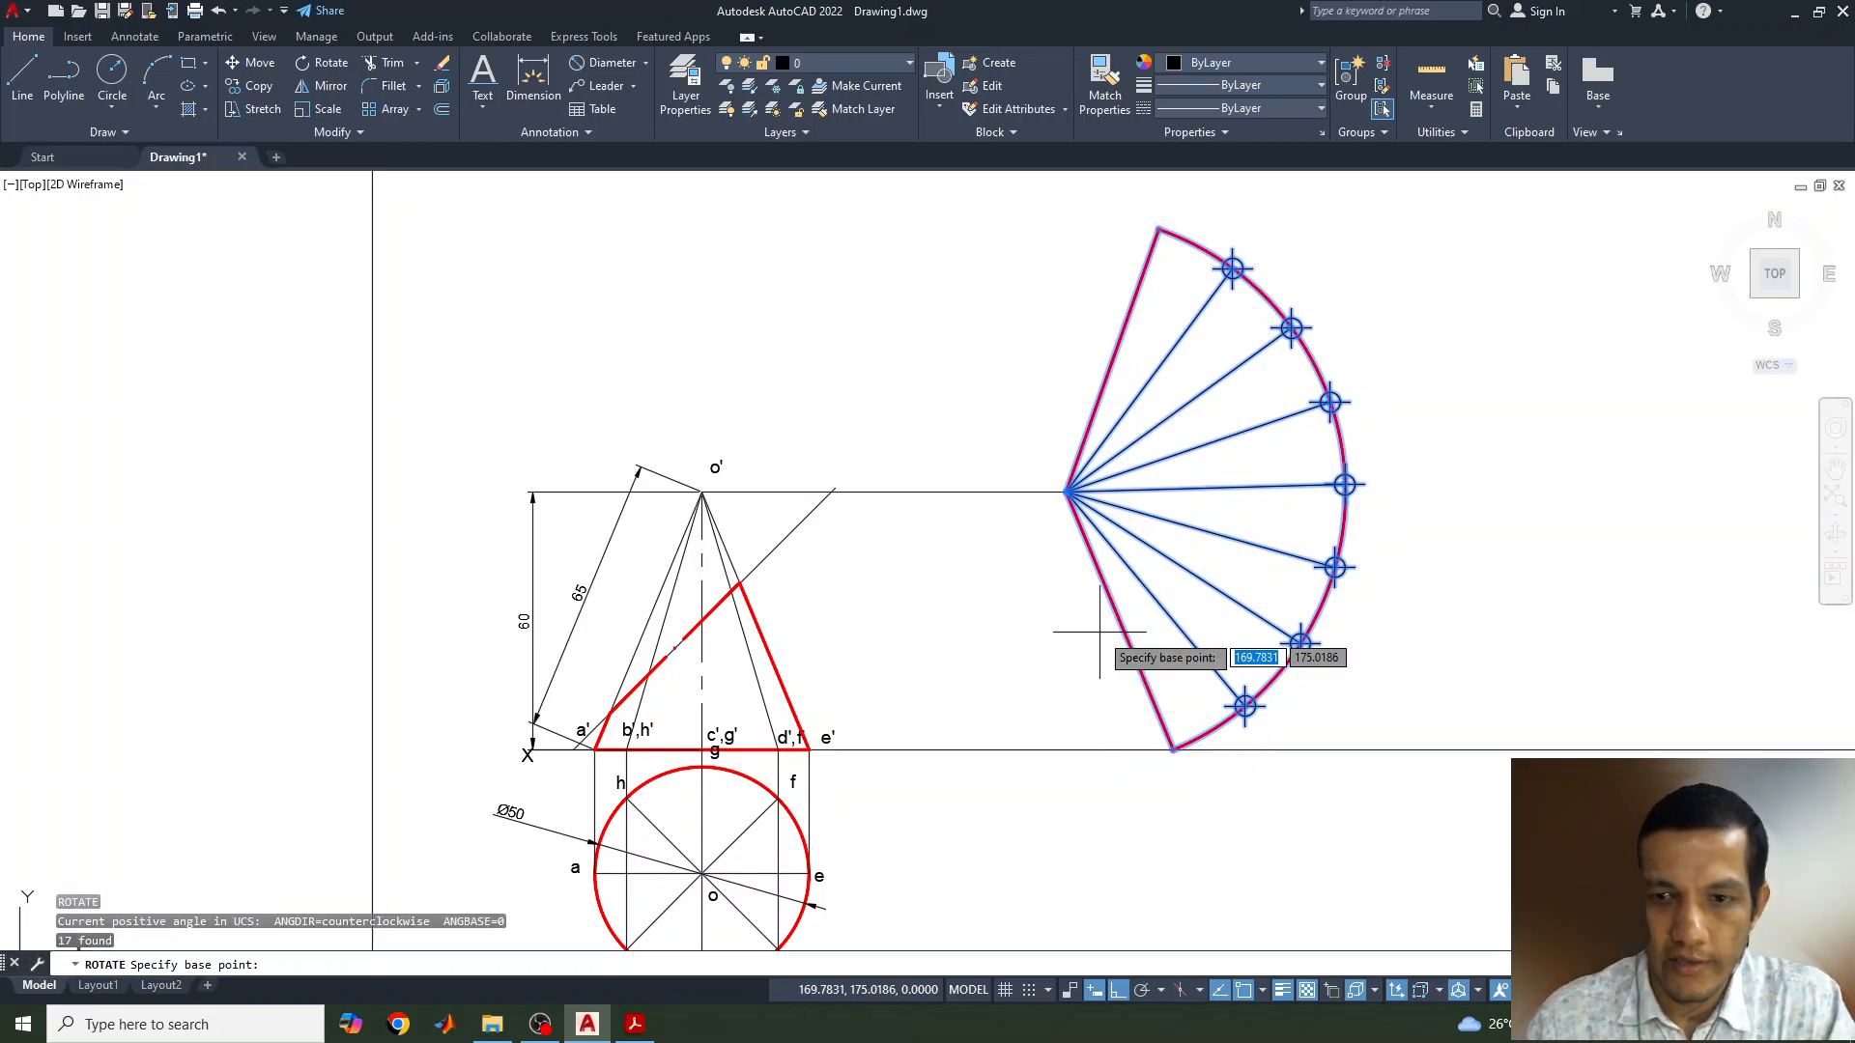
click(1066, 493)
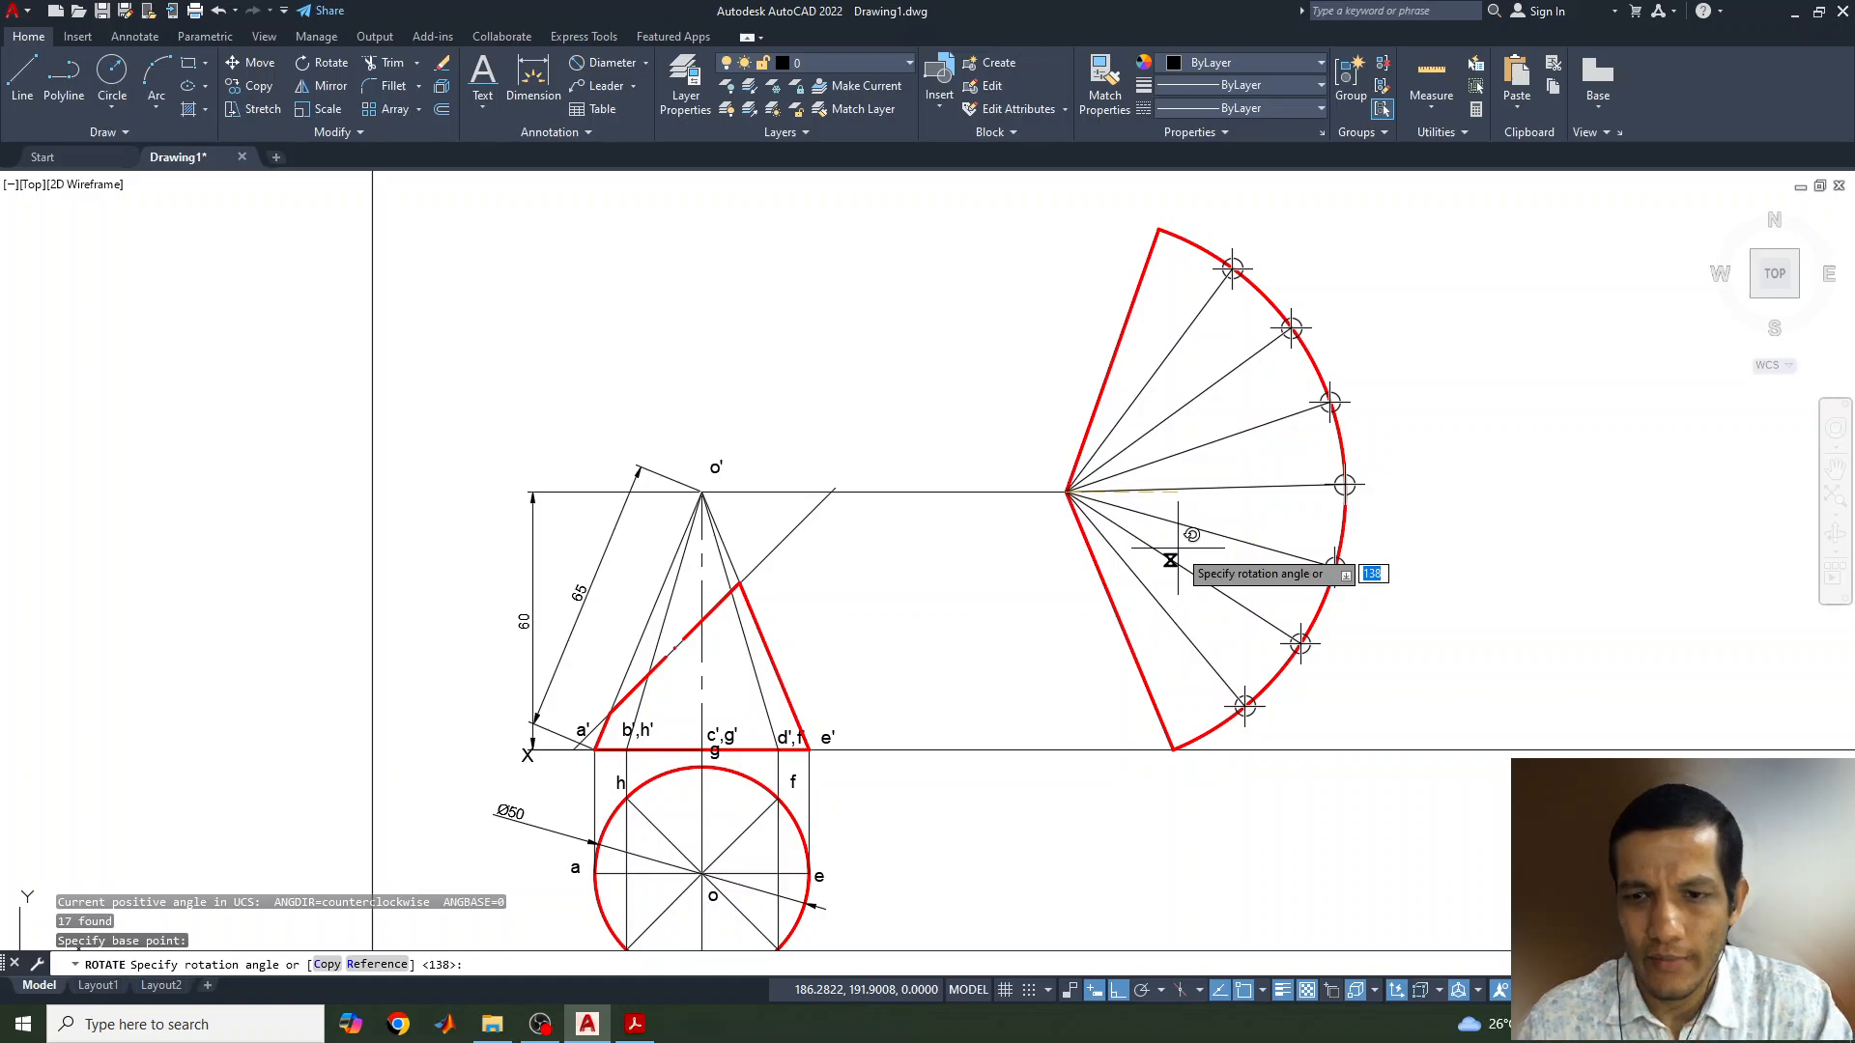
key(Escape)
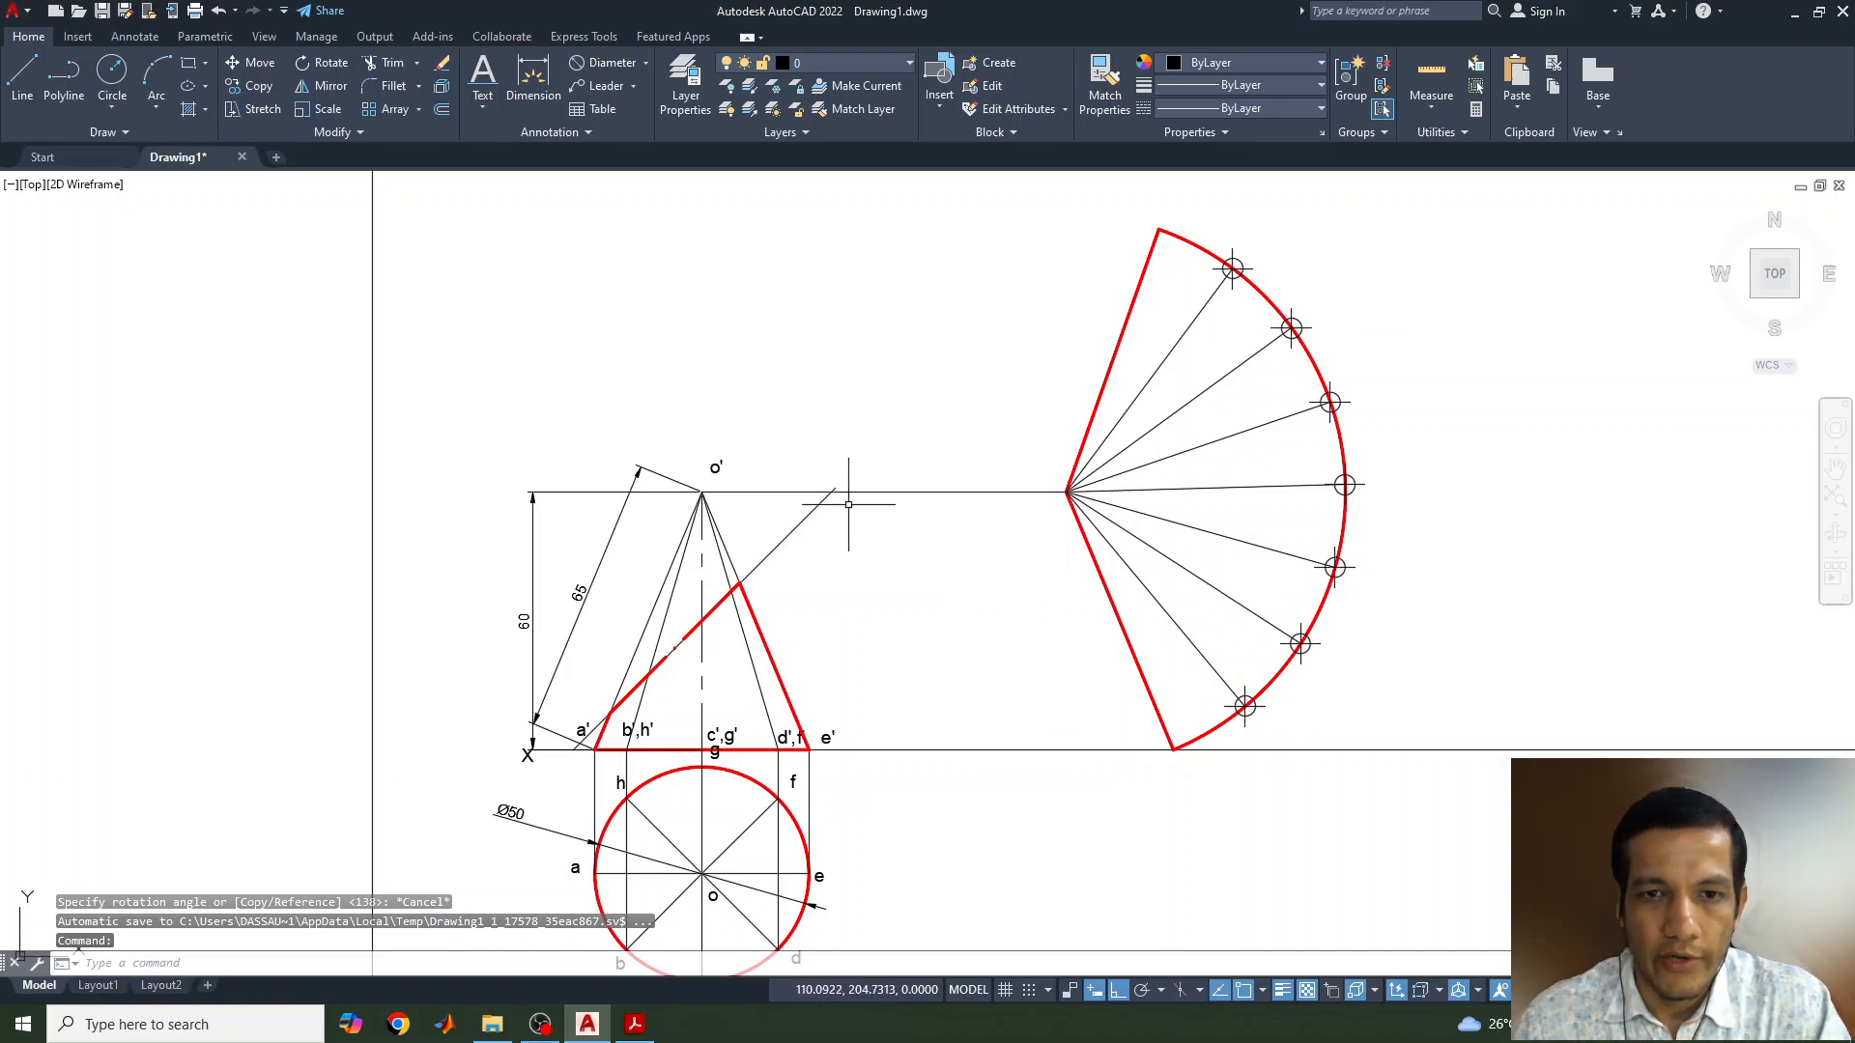
Copy the o' label from the cone's apex to the apex of the development sector
click(712, 470)
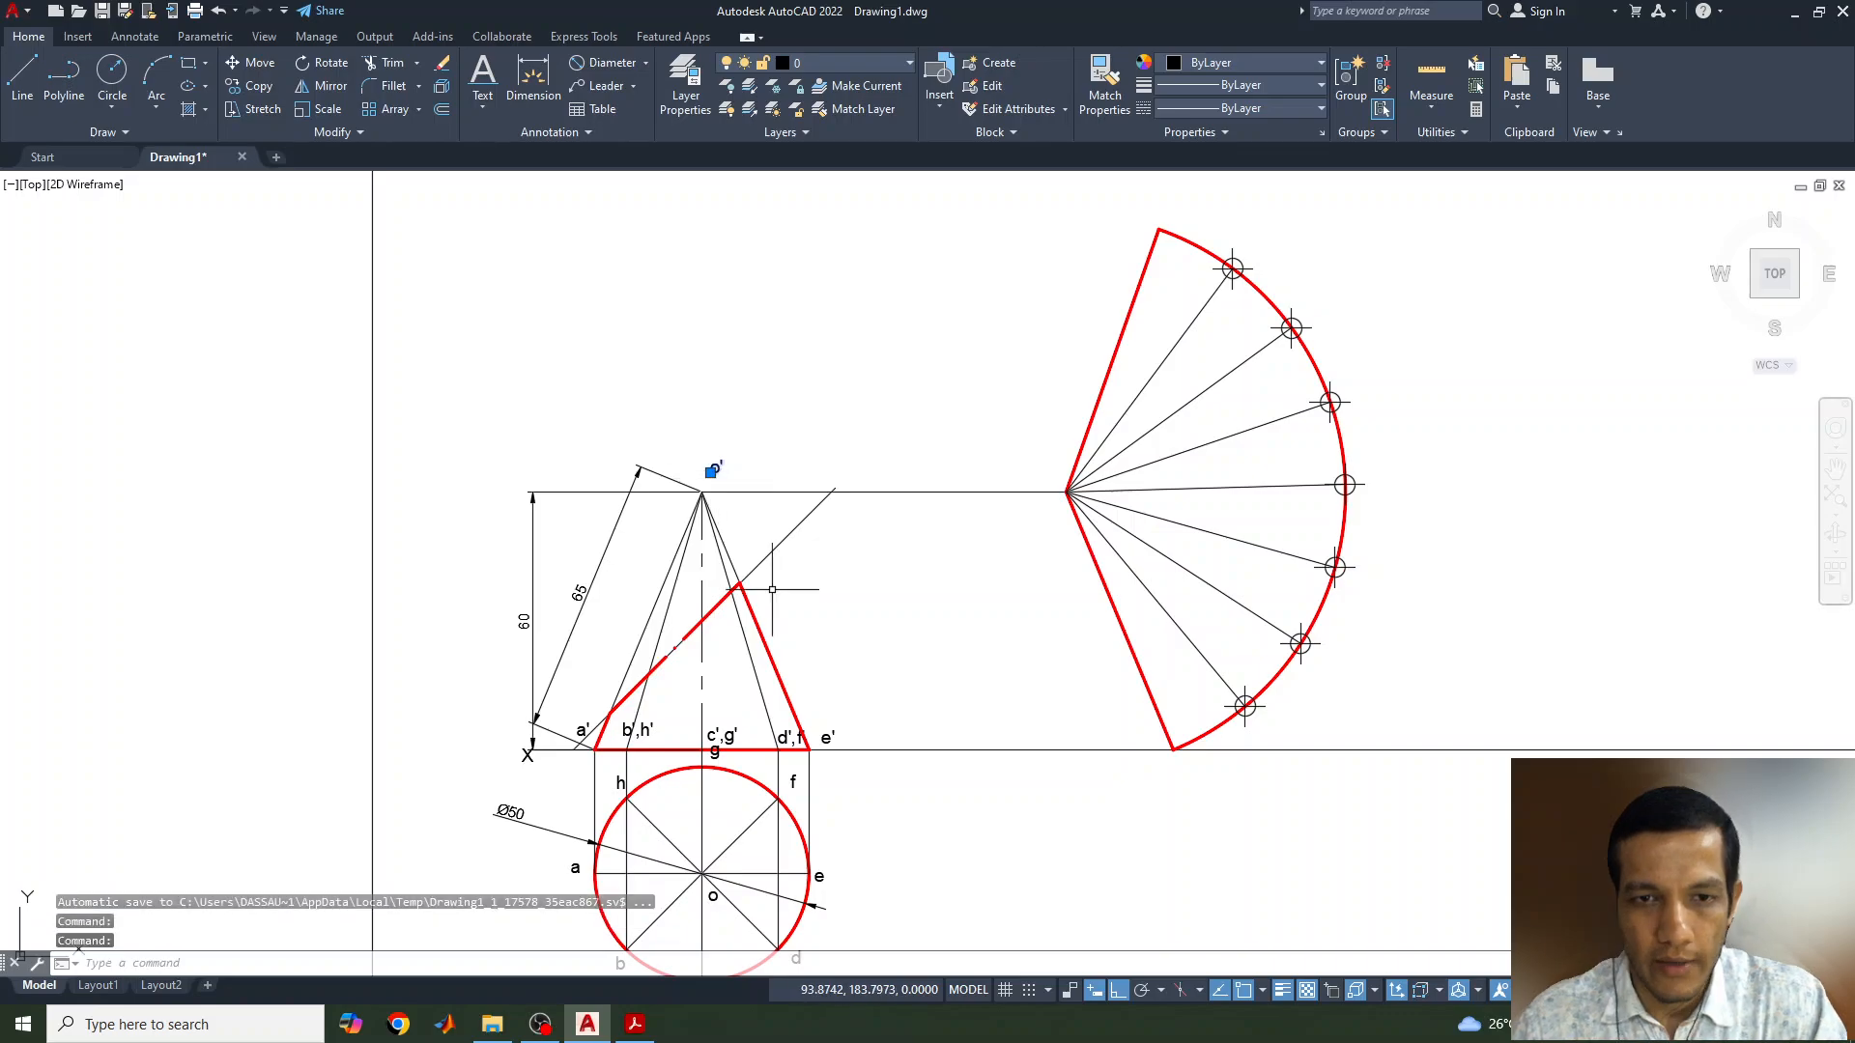
key(ctrl+c)
key(ctrl+v)
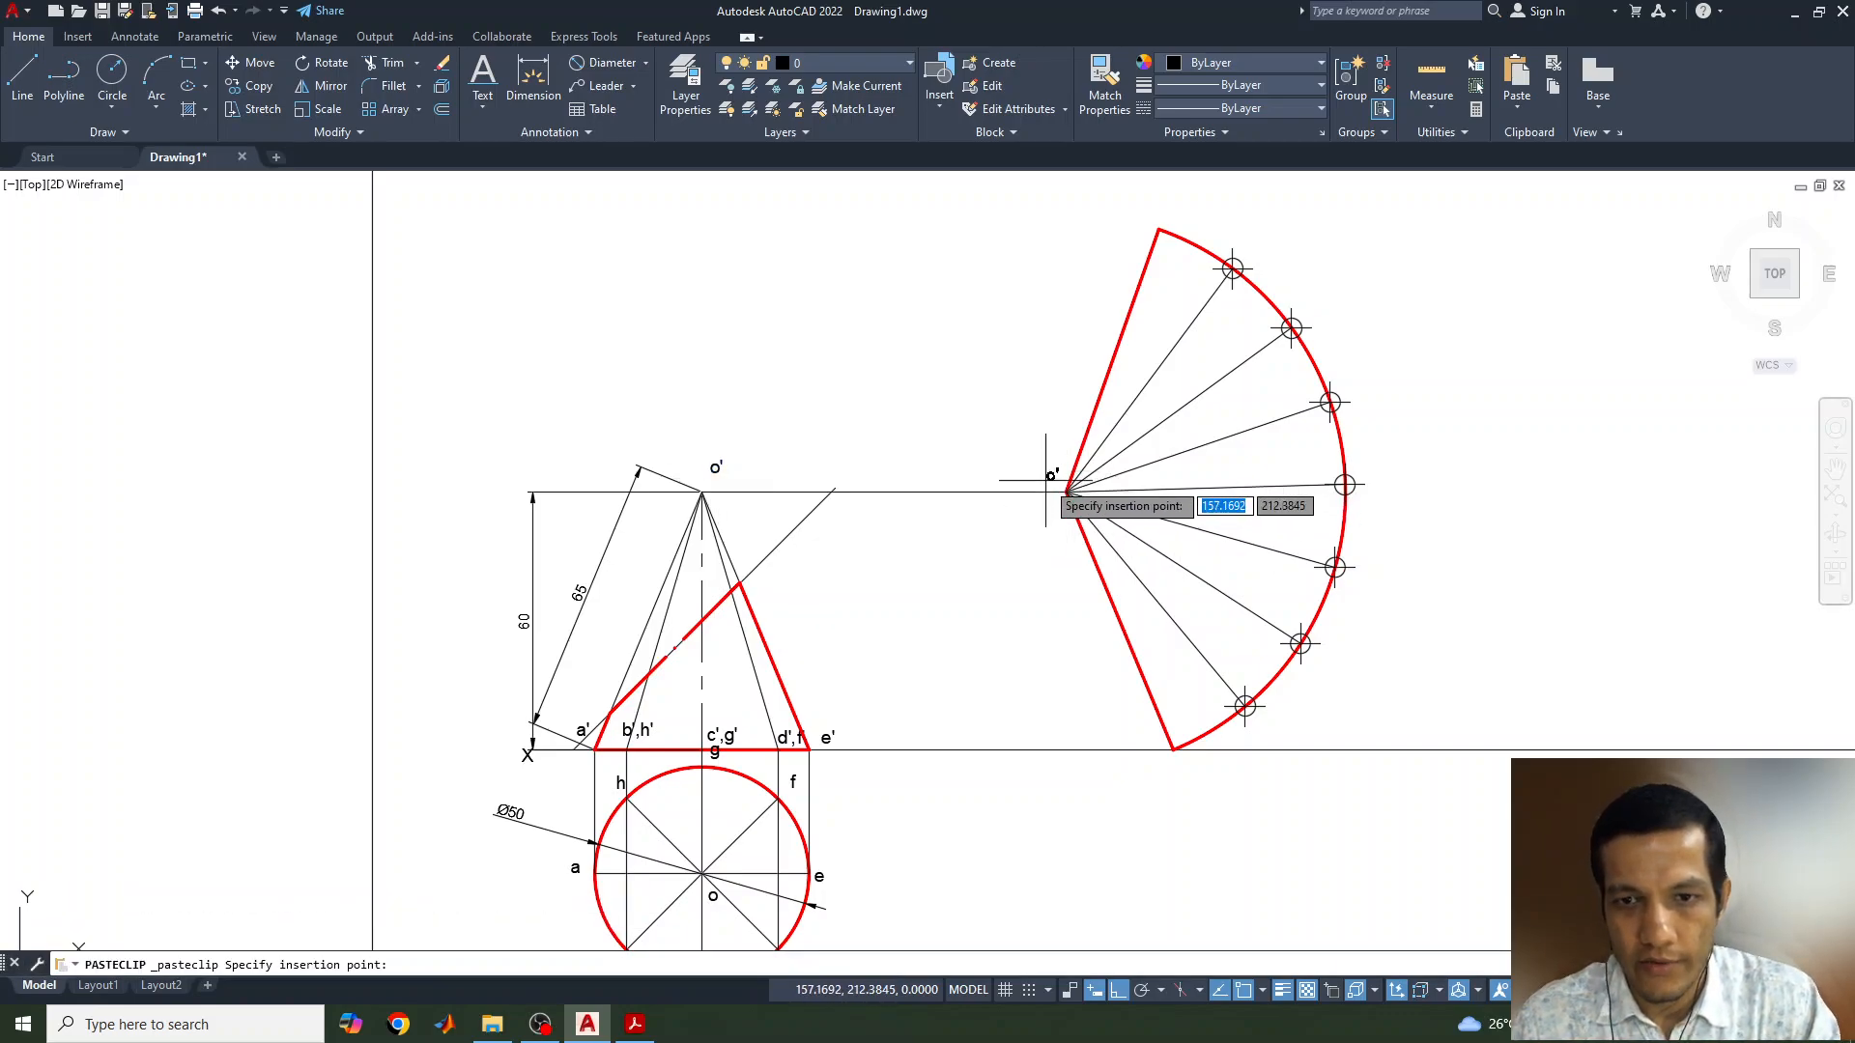
click(1067, 485)
Label the cutting-plane intersections P, Q, R, S and T in the front view with single-line text of height 3 and rotation 0
scroll(657, 720, up, 2)
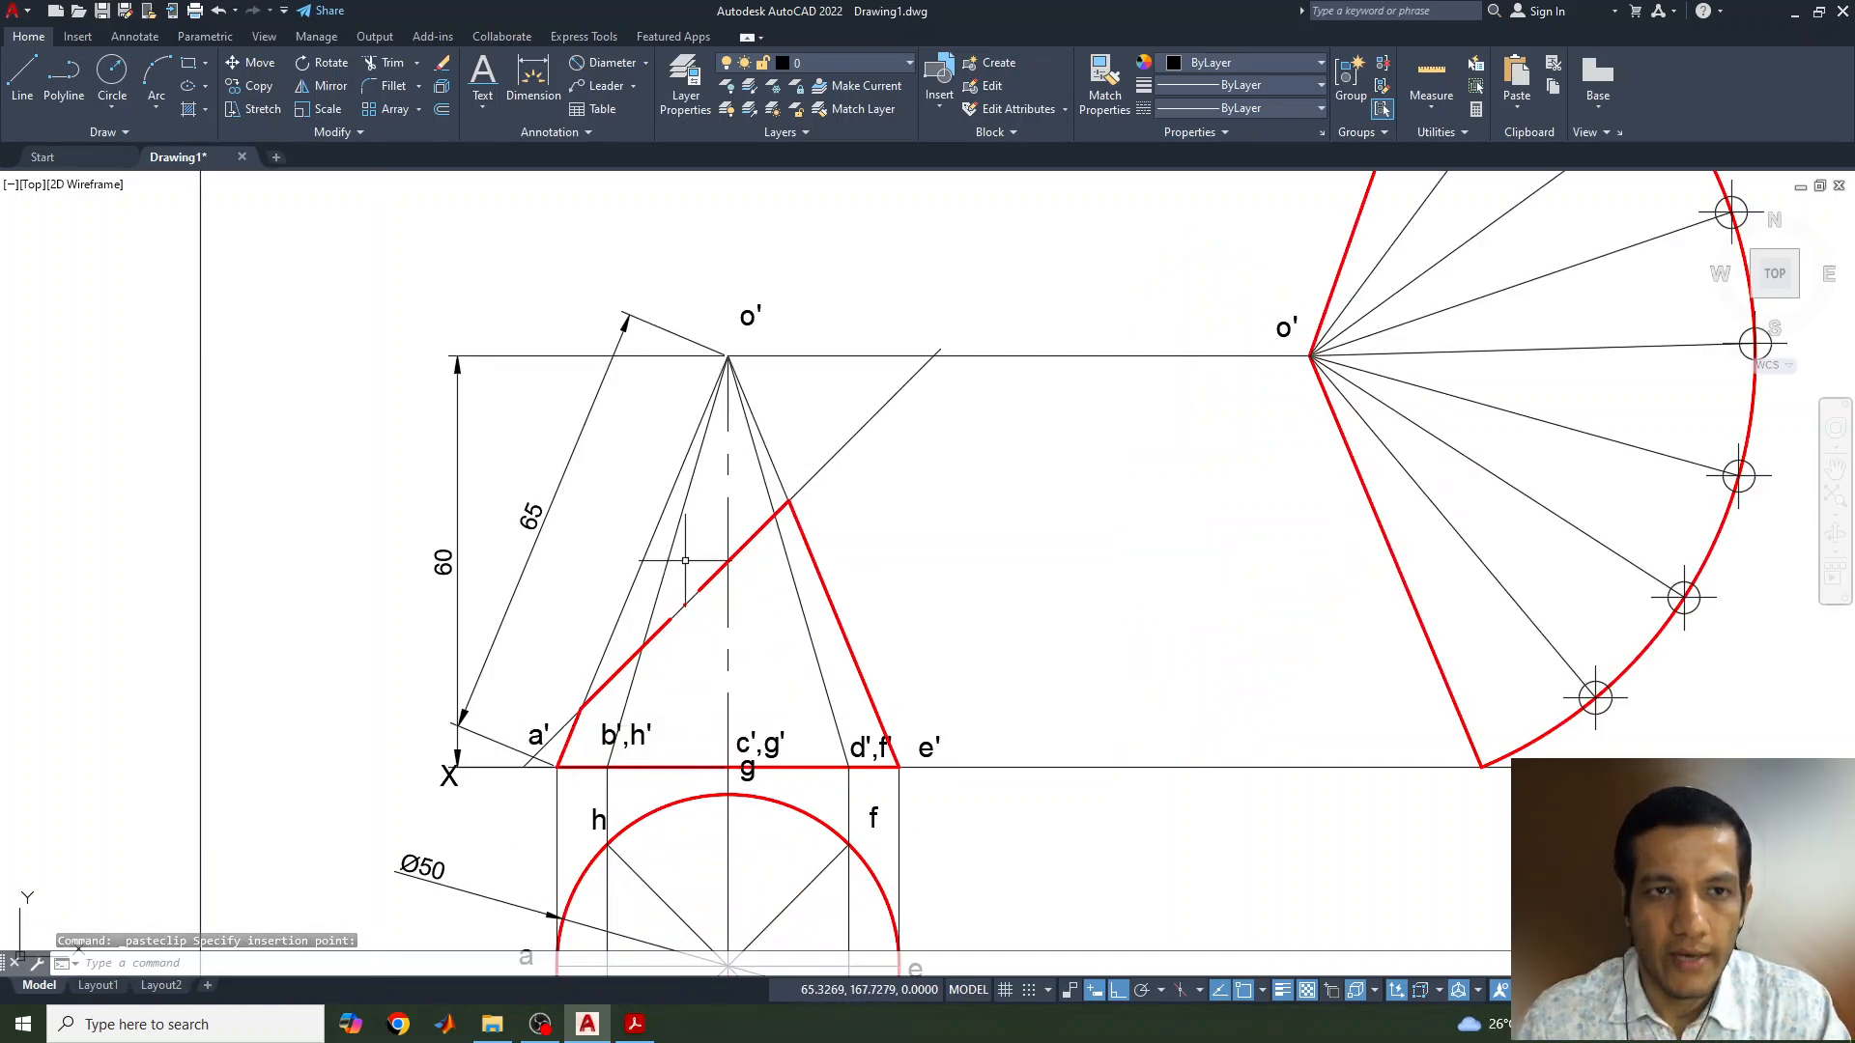
click(482, 105)
click(500, 183)
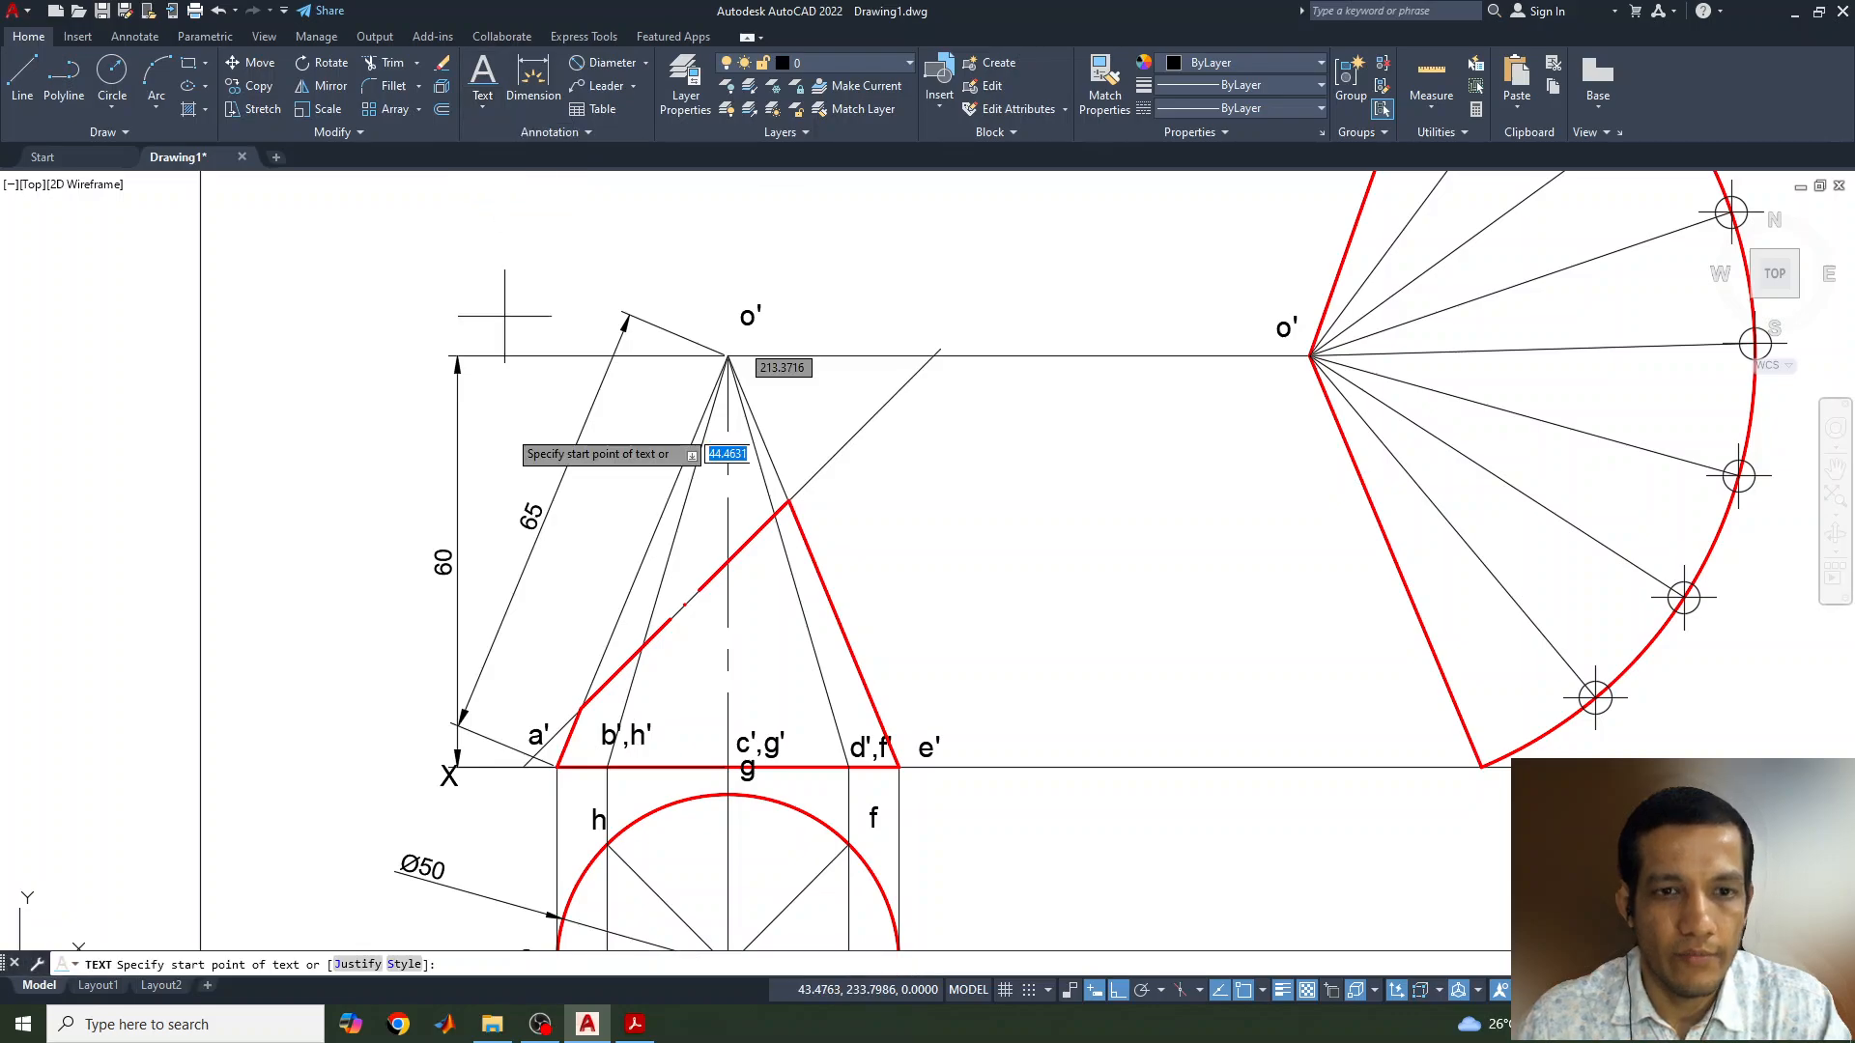
click(568, 678)
text(3)
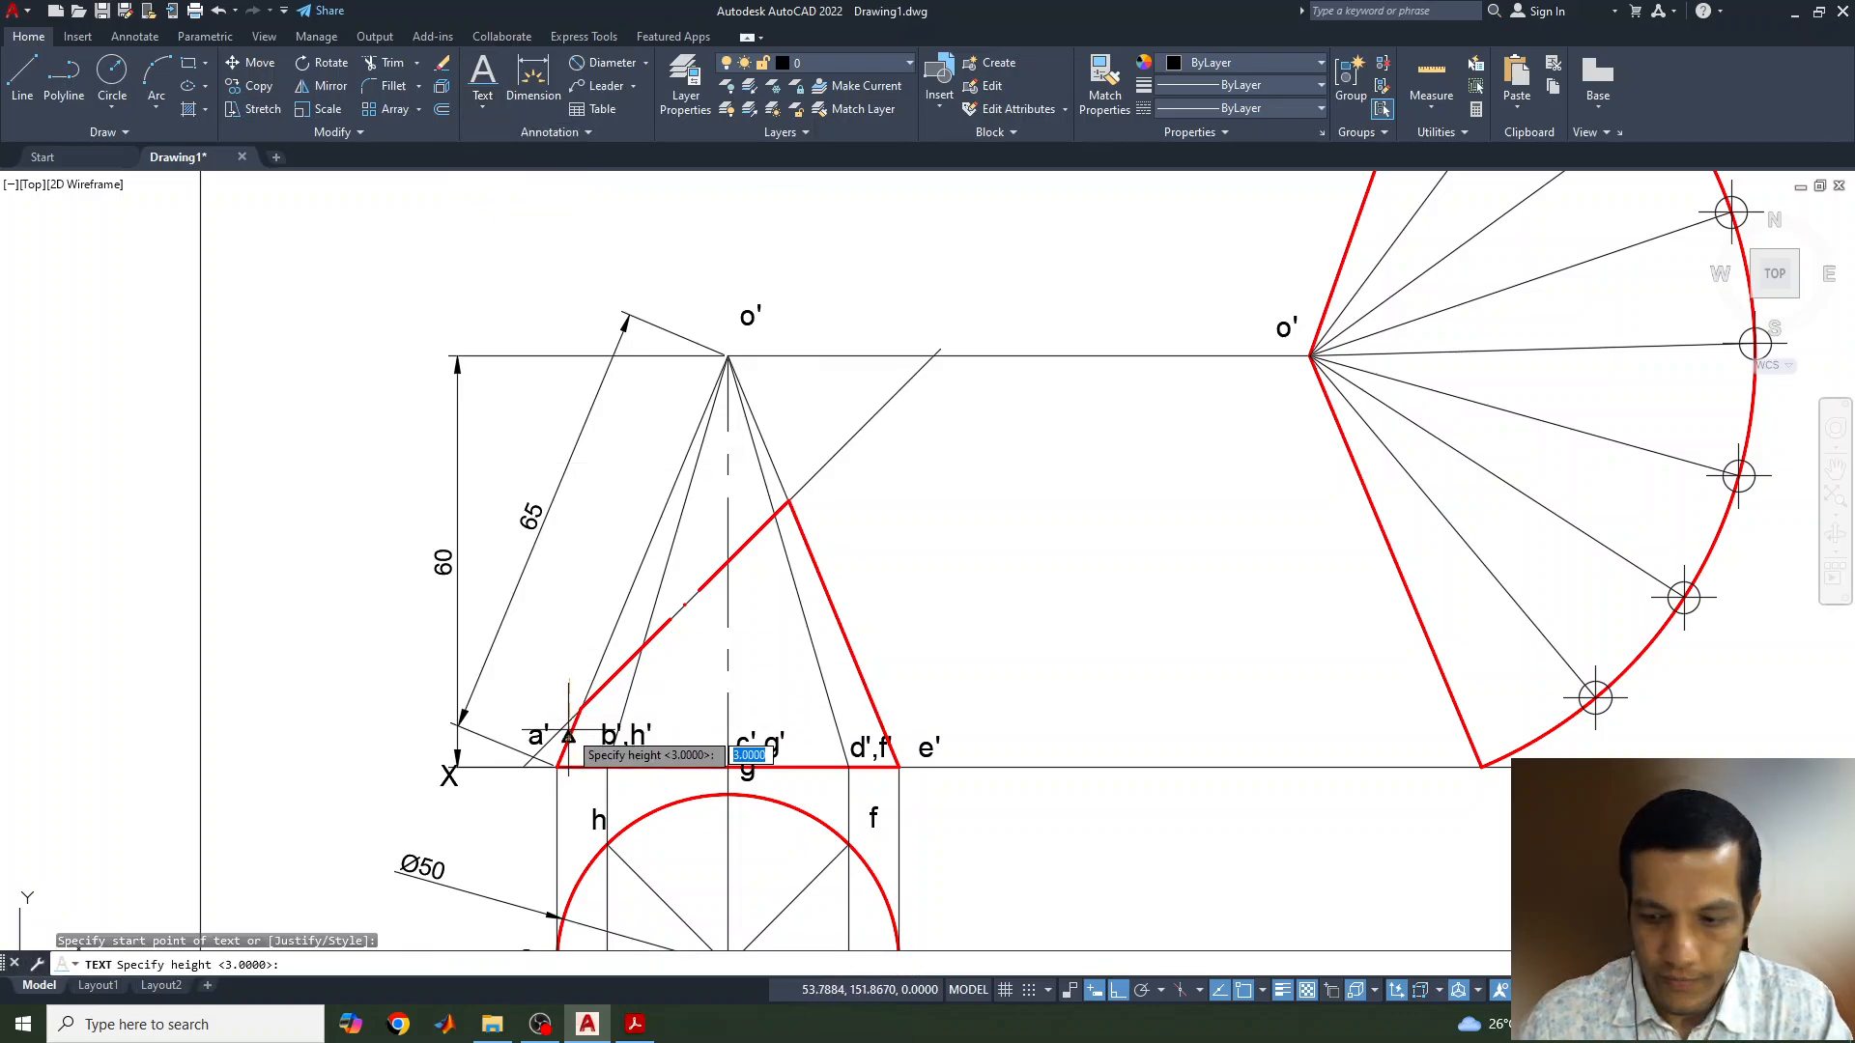
key(Return)
key(Return)
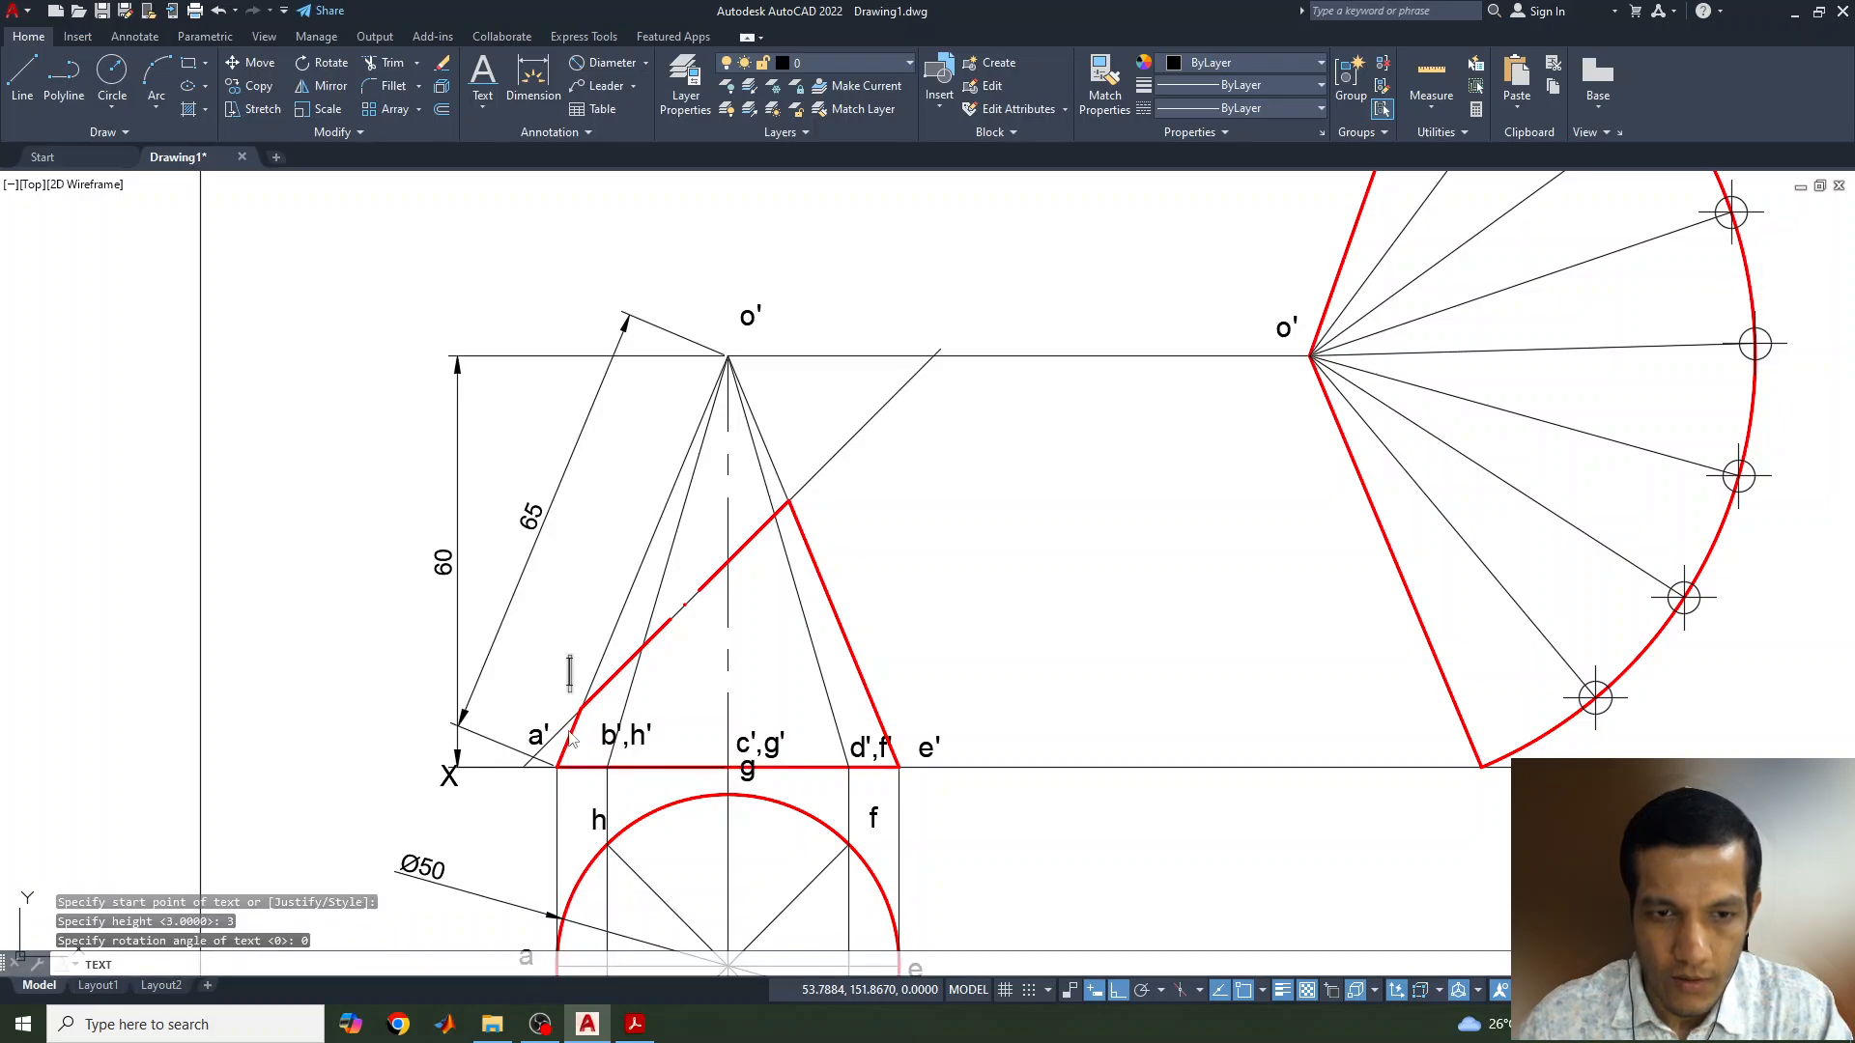
click(632, 1023)
click(636, 1026)
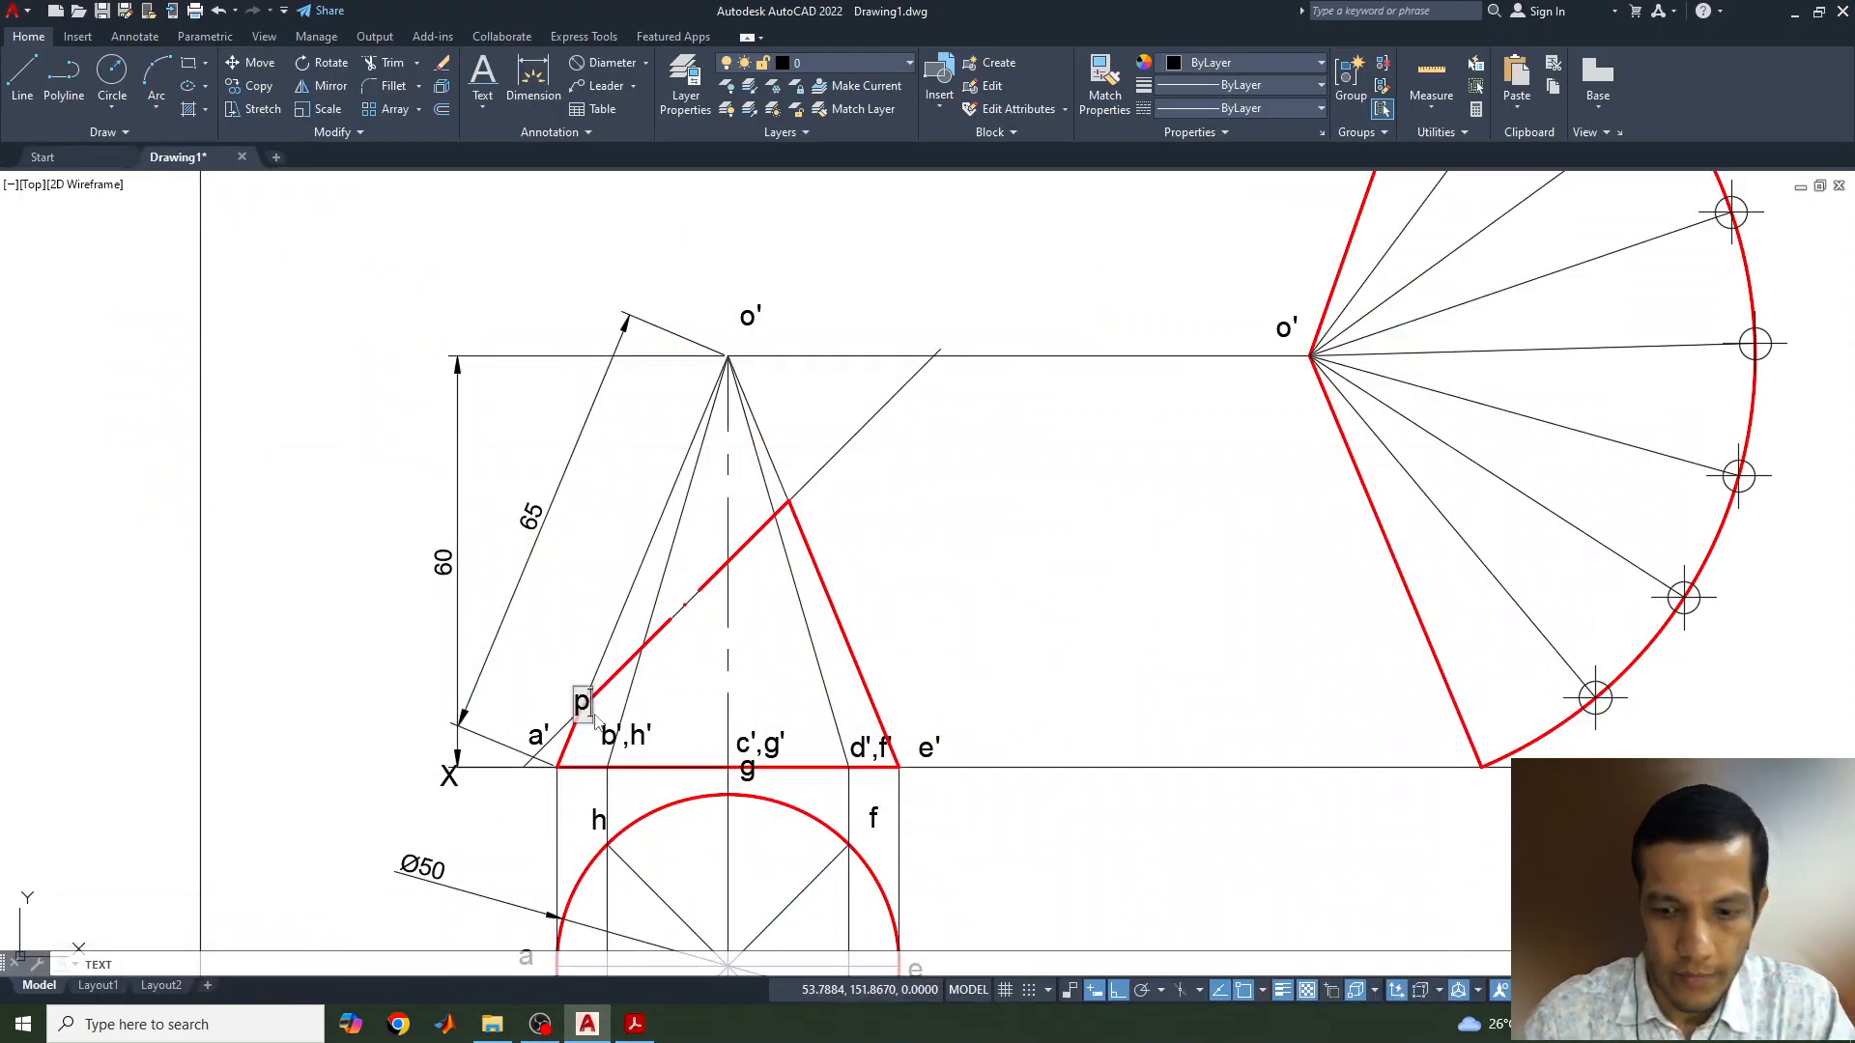
click(721, 566)
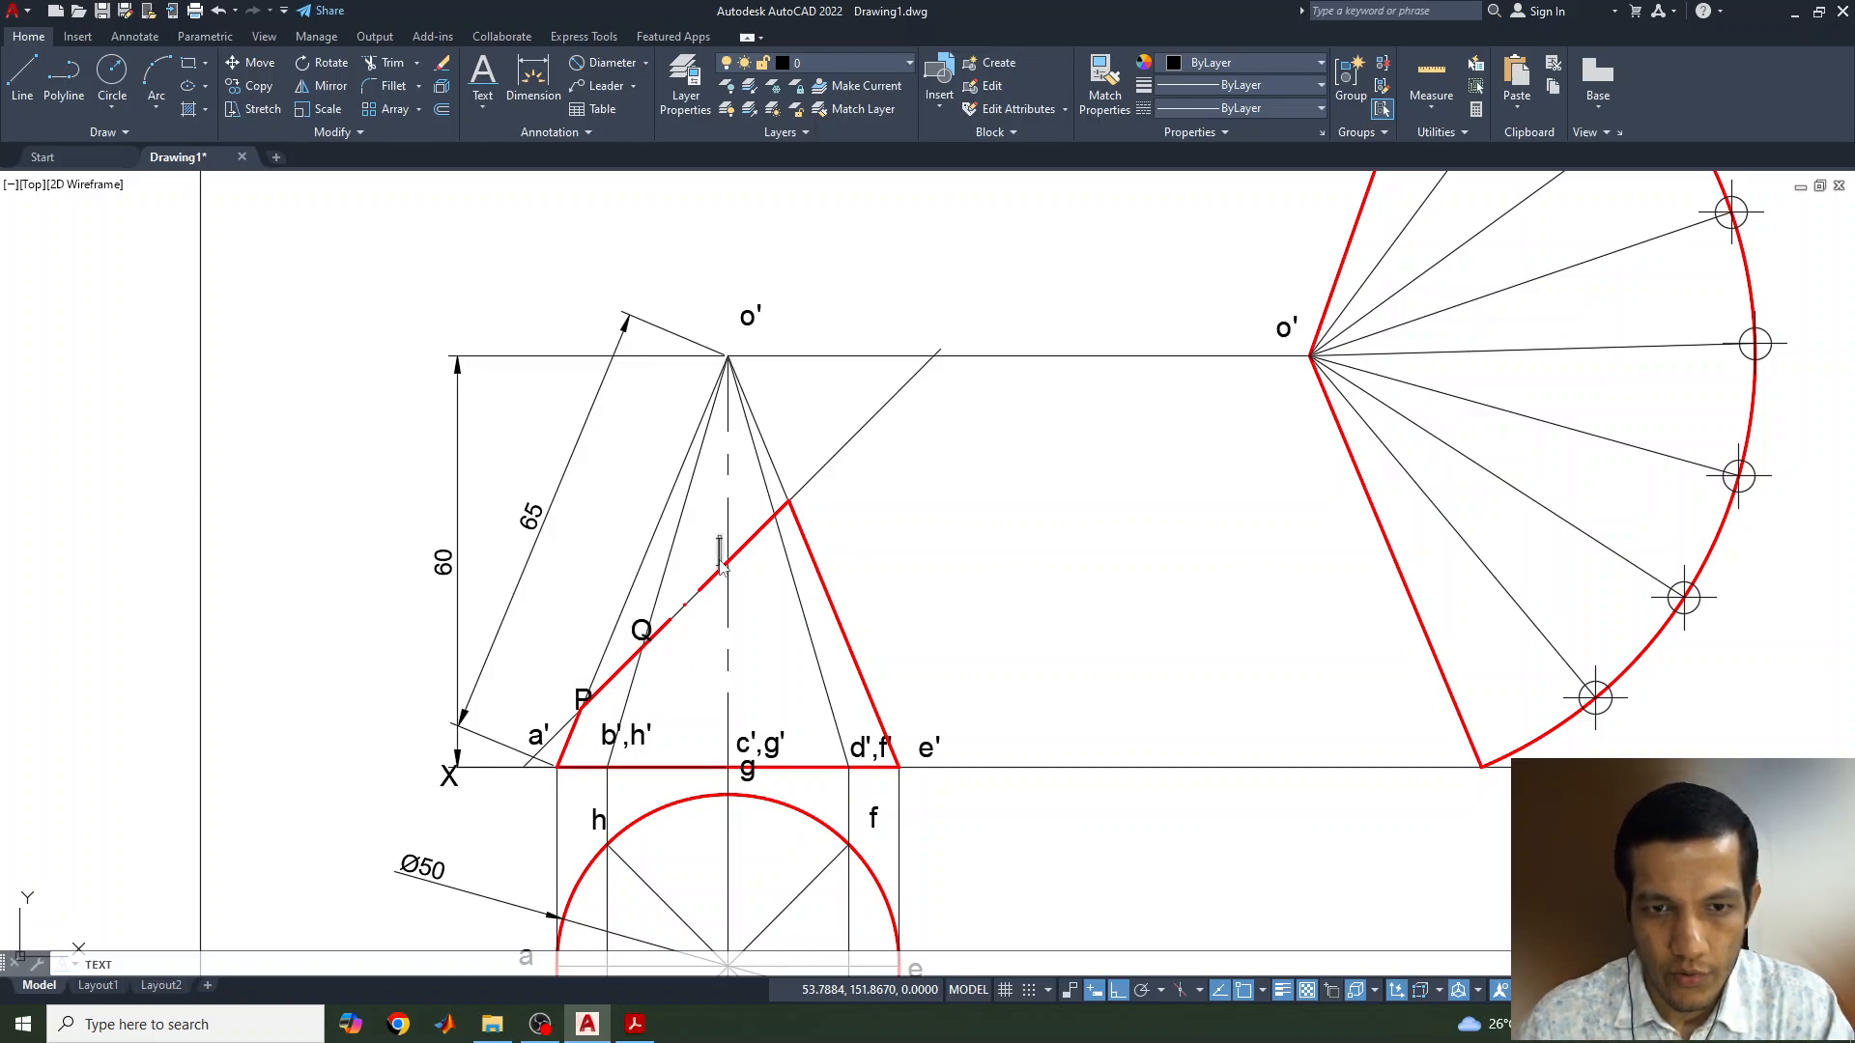
click(771, 512)
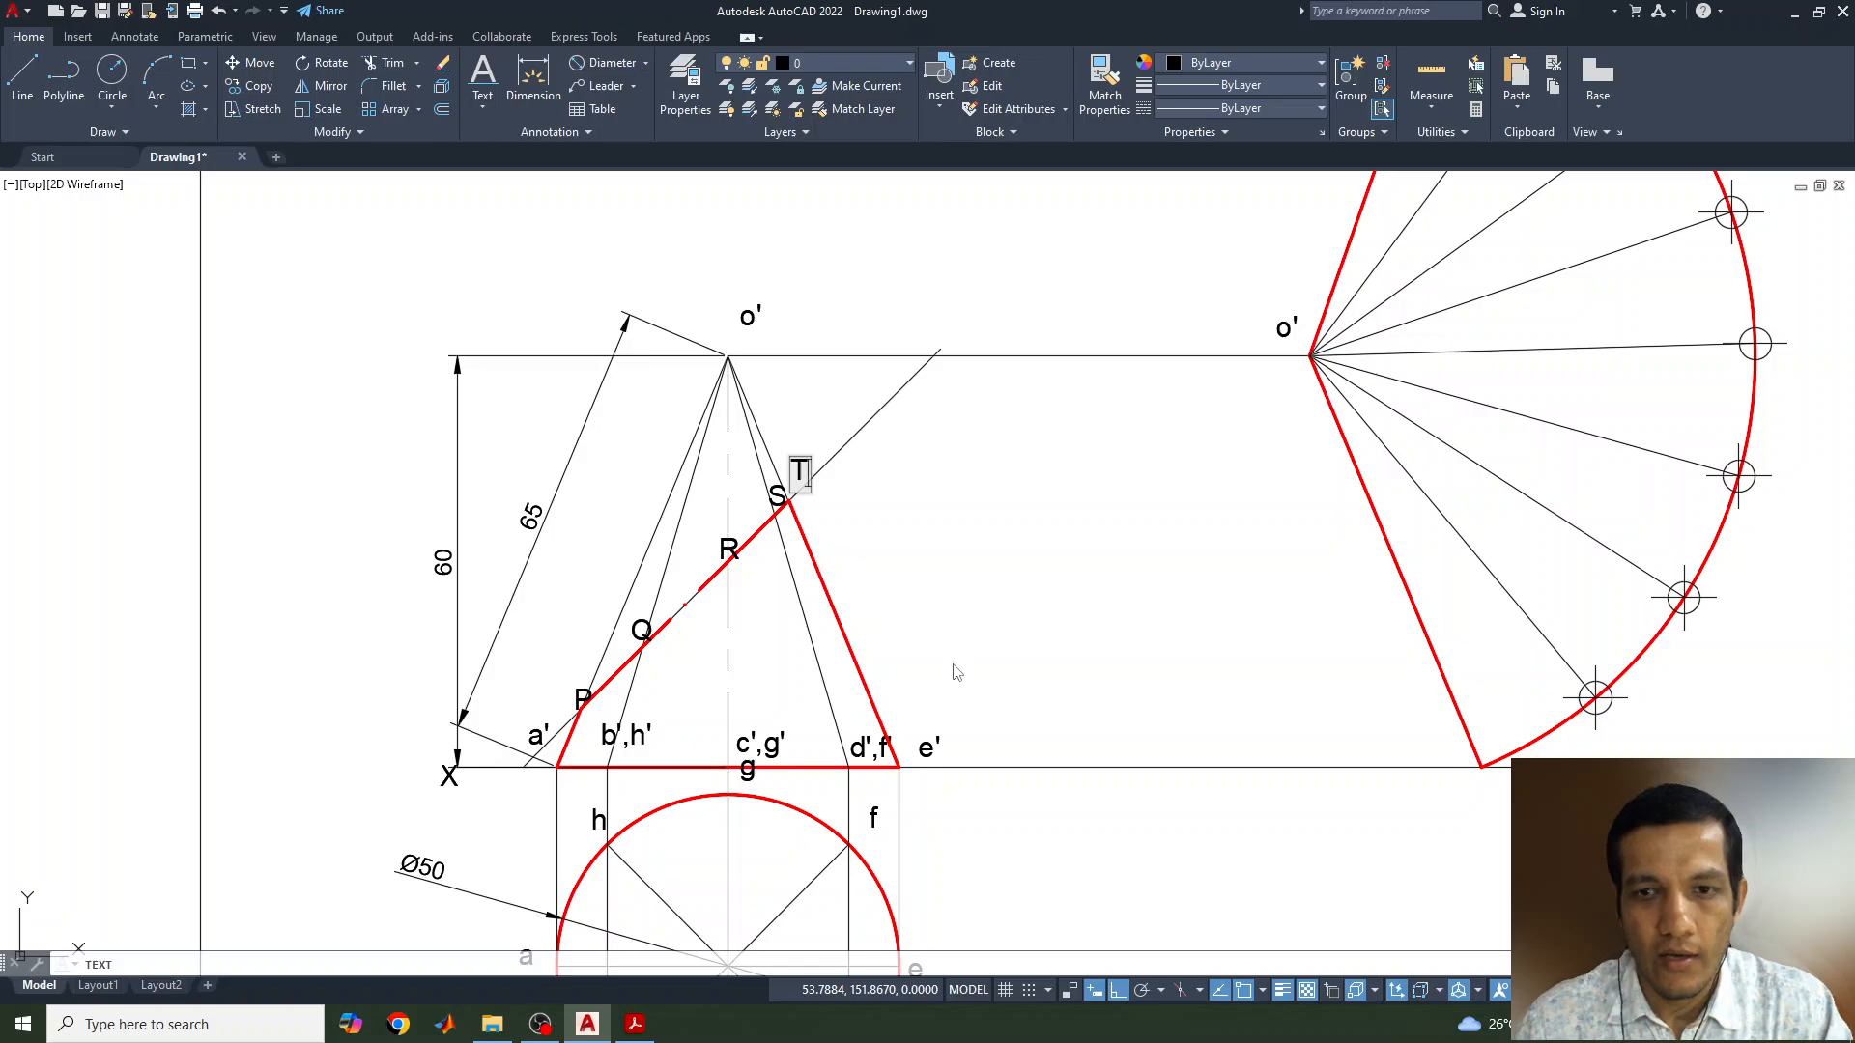
Label the development arc's points counterclockwise from the lower end as A, B, C, D, E, F, G, H and A
scroll(1567, 744, down, 2)
middle_drag(1733, 745, 1725, 744)
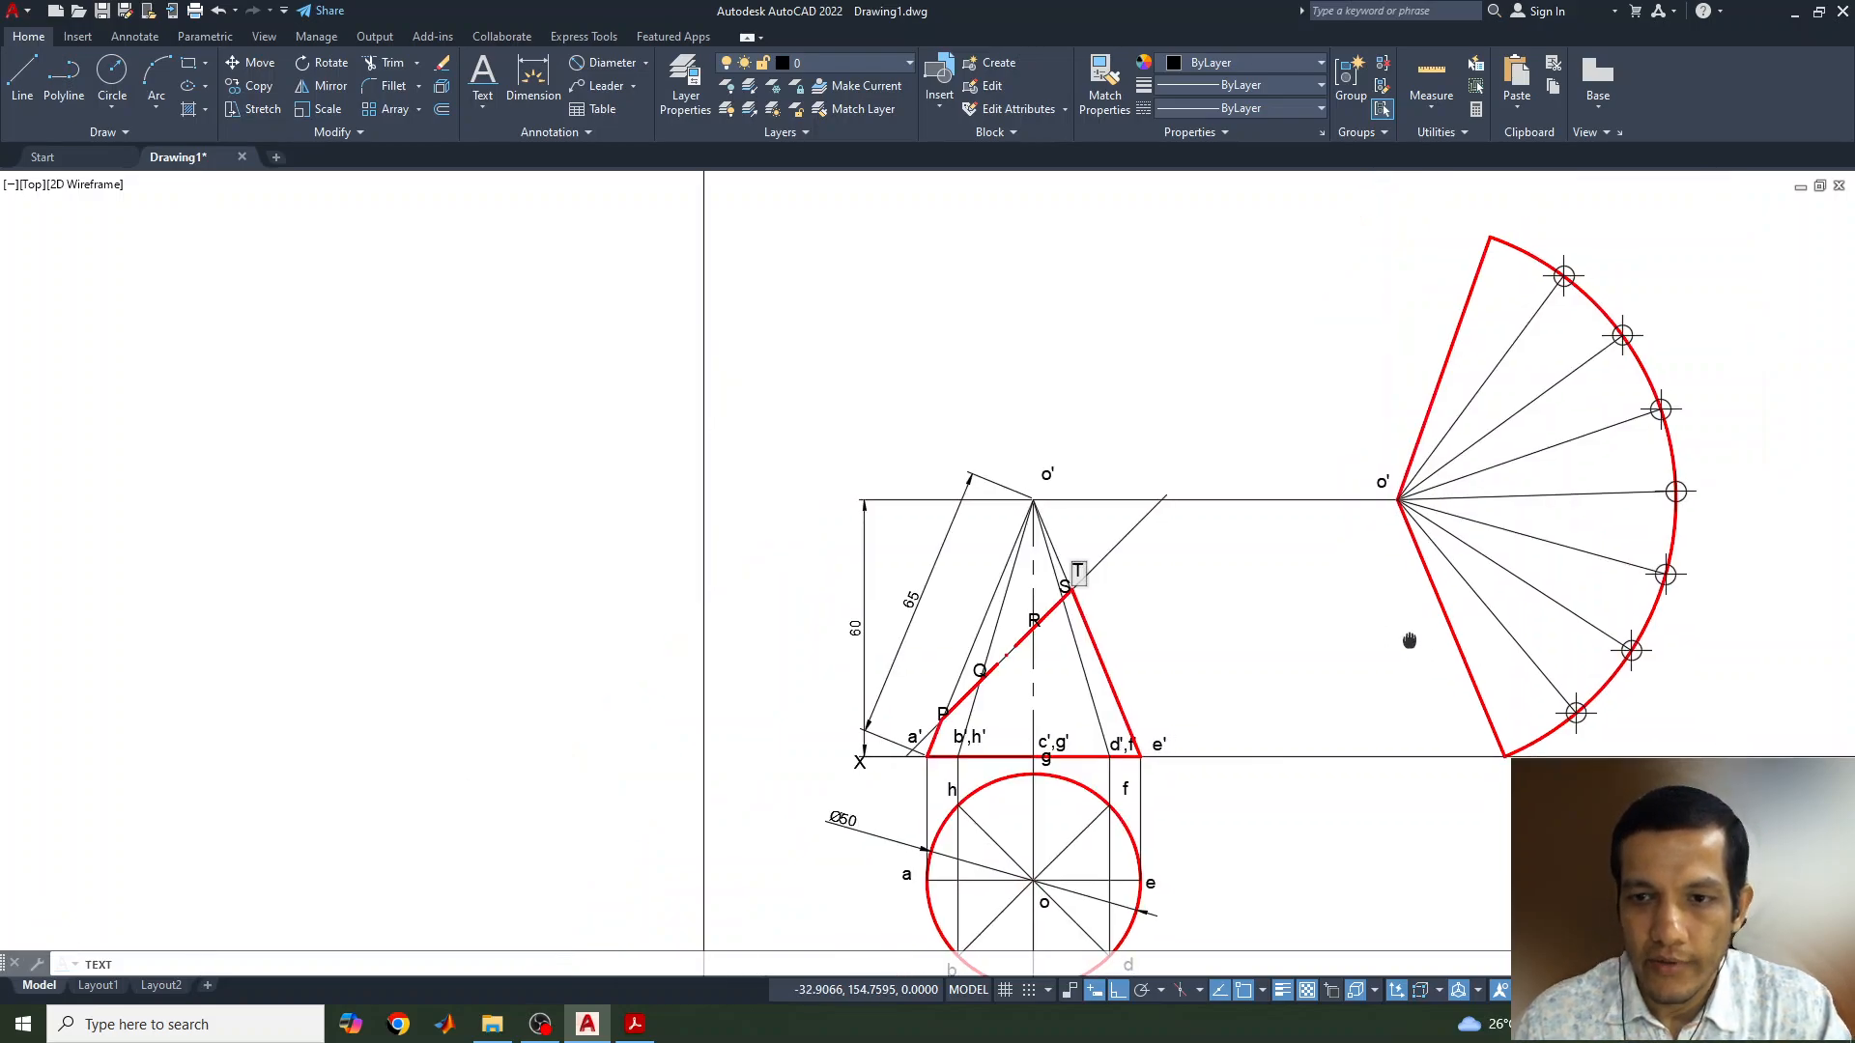
middle_drag(1409, 640, 1040, 536)
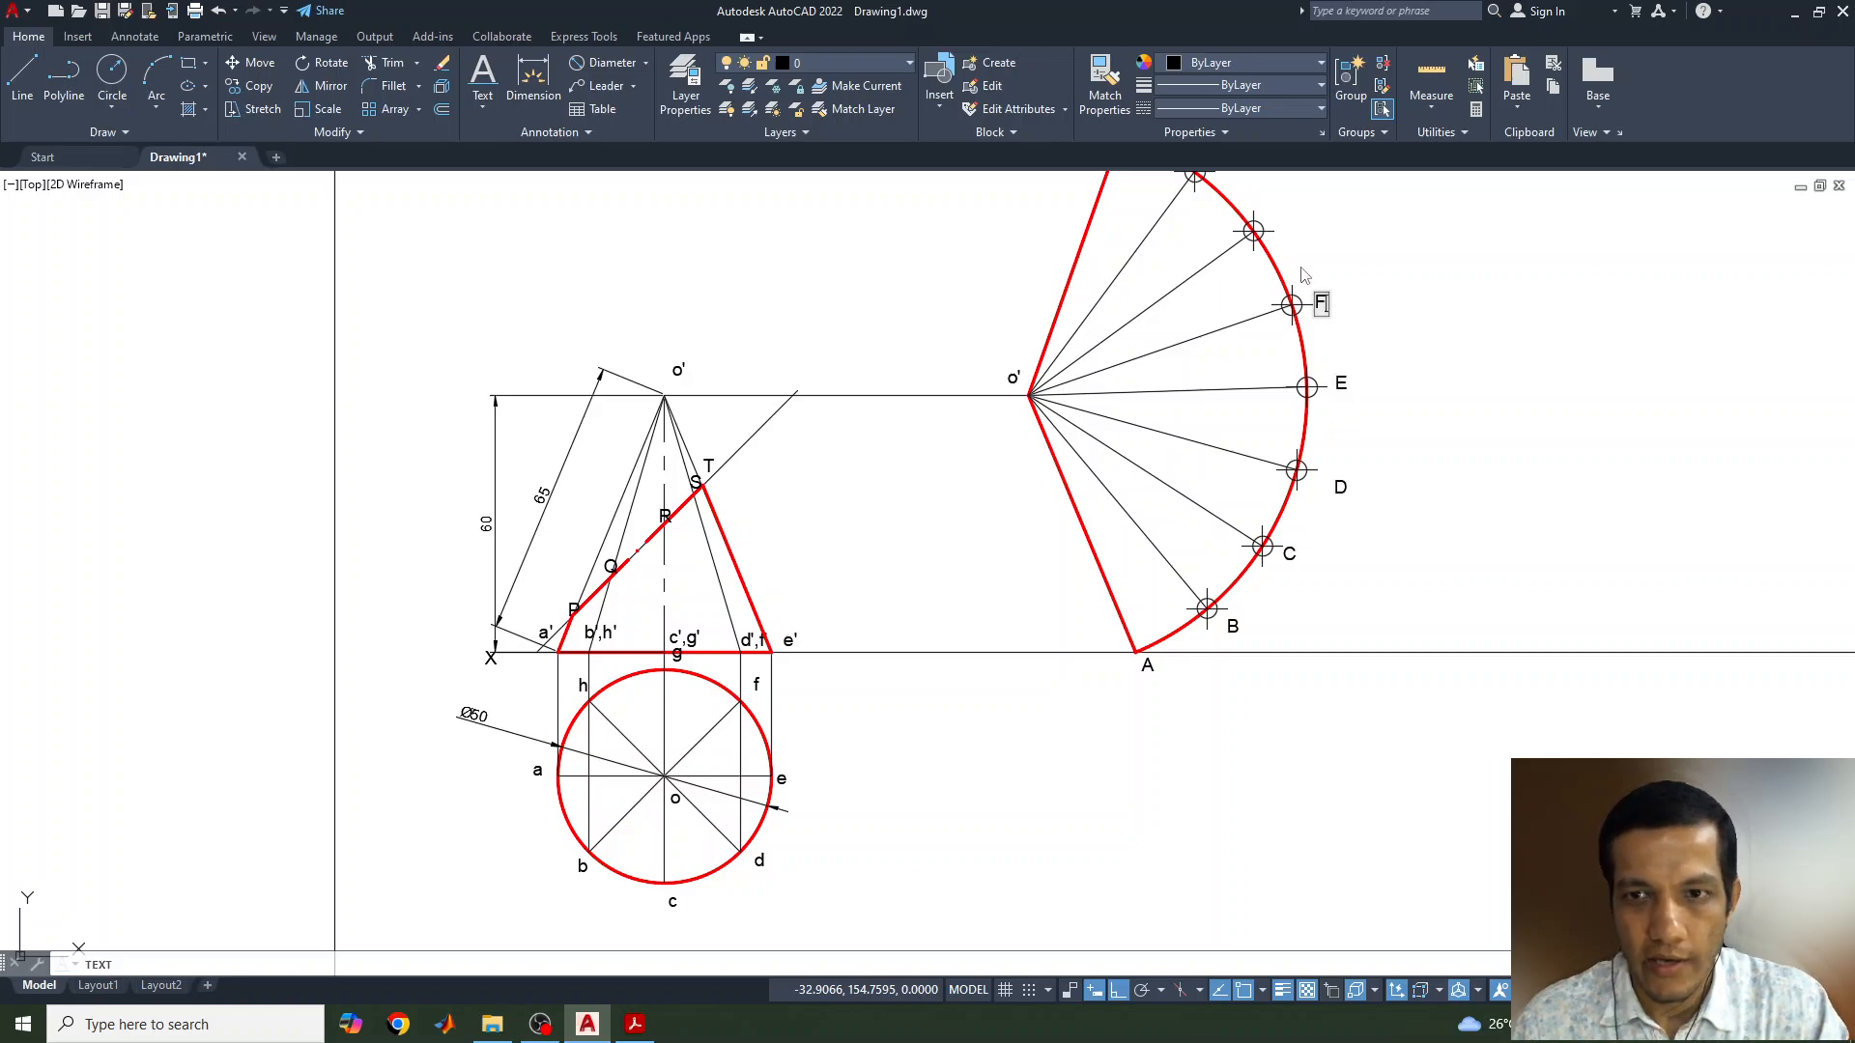
middle_drag(1376, 441, 1401, 707)
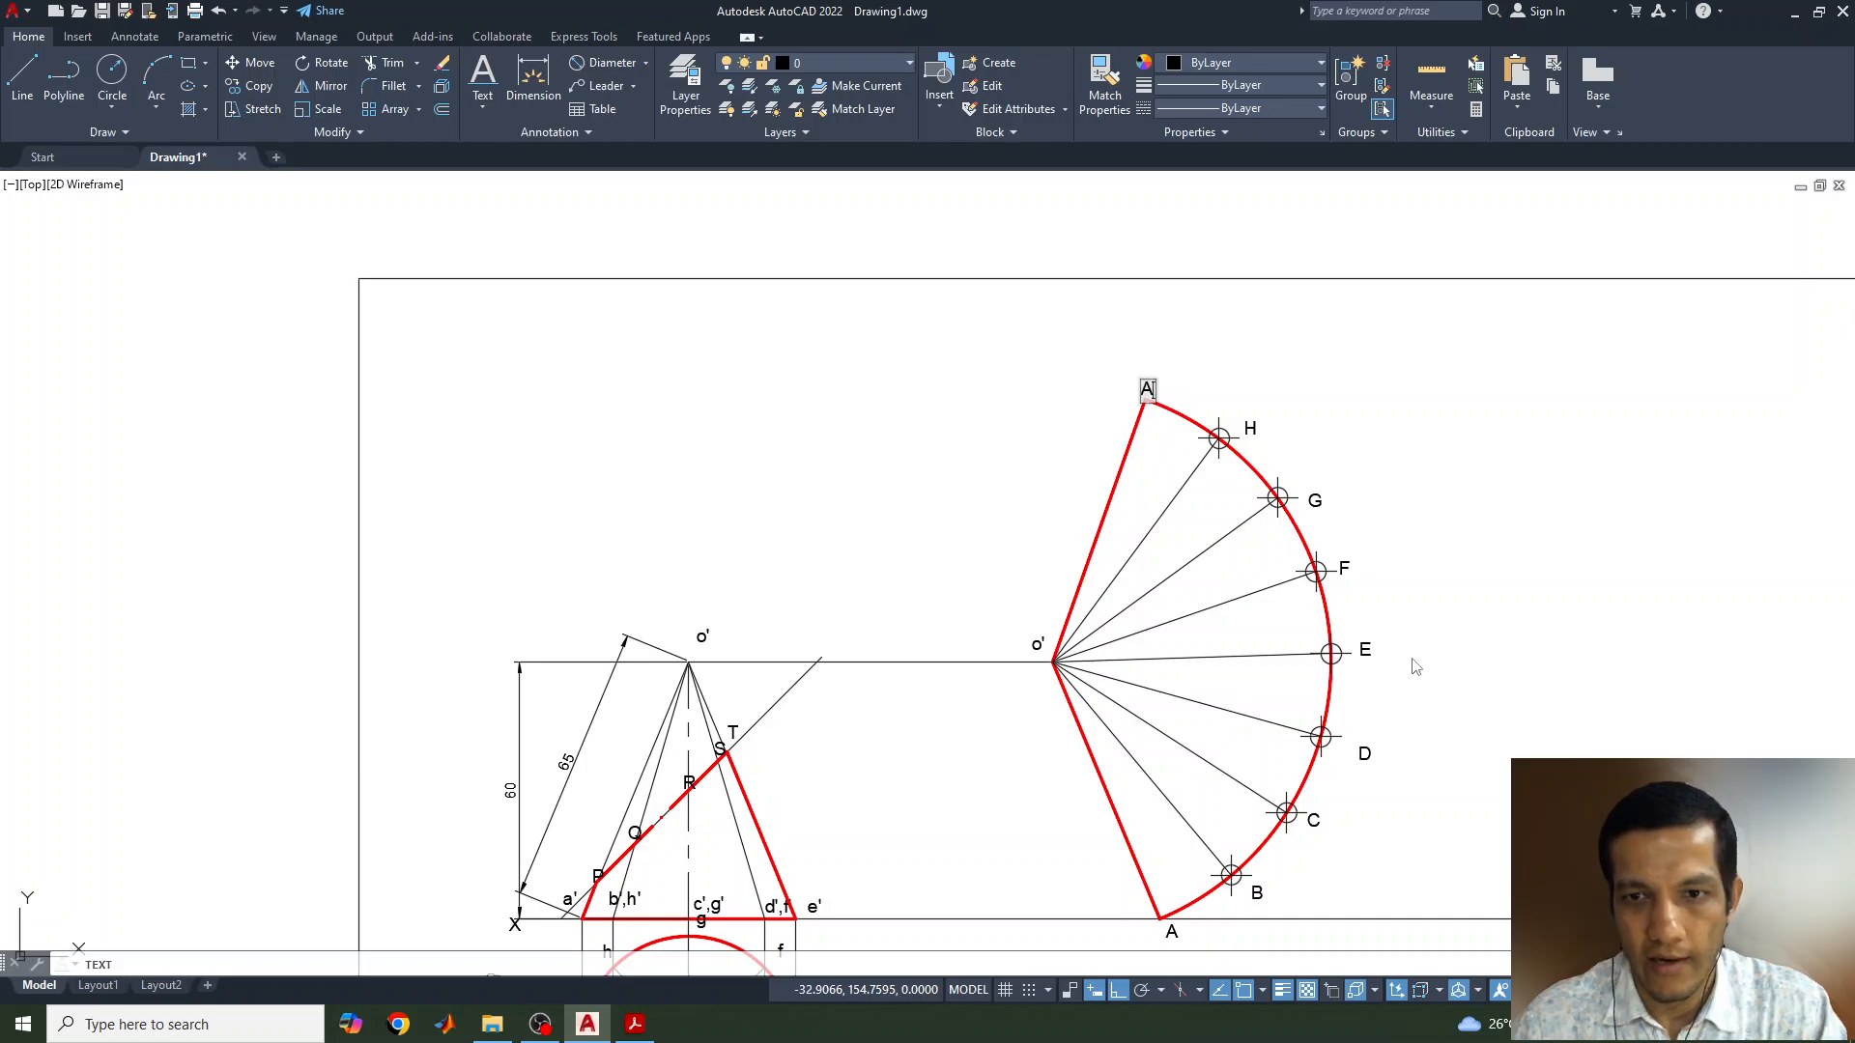
Measure the distance from the front view's apex o' to cut point P with an aligned dimension, without placing it
mouse_move(1415, 666)
middle_down()
mouse_move(1420, 497)
mouse_move(1423, 519)
middle_up()
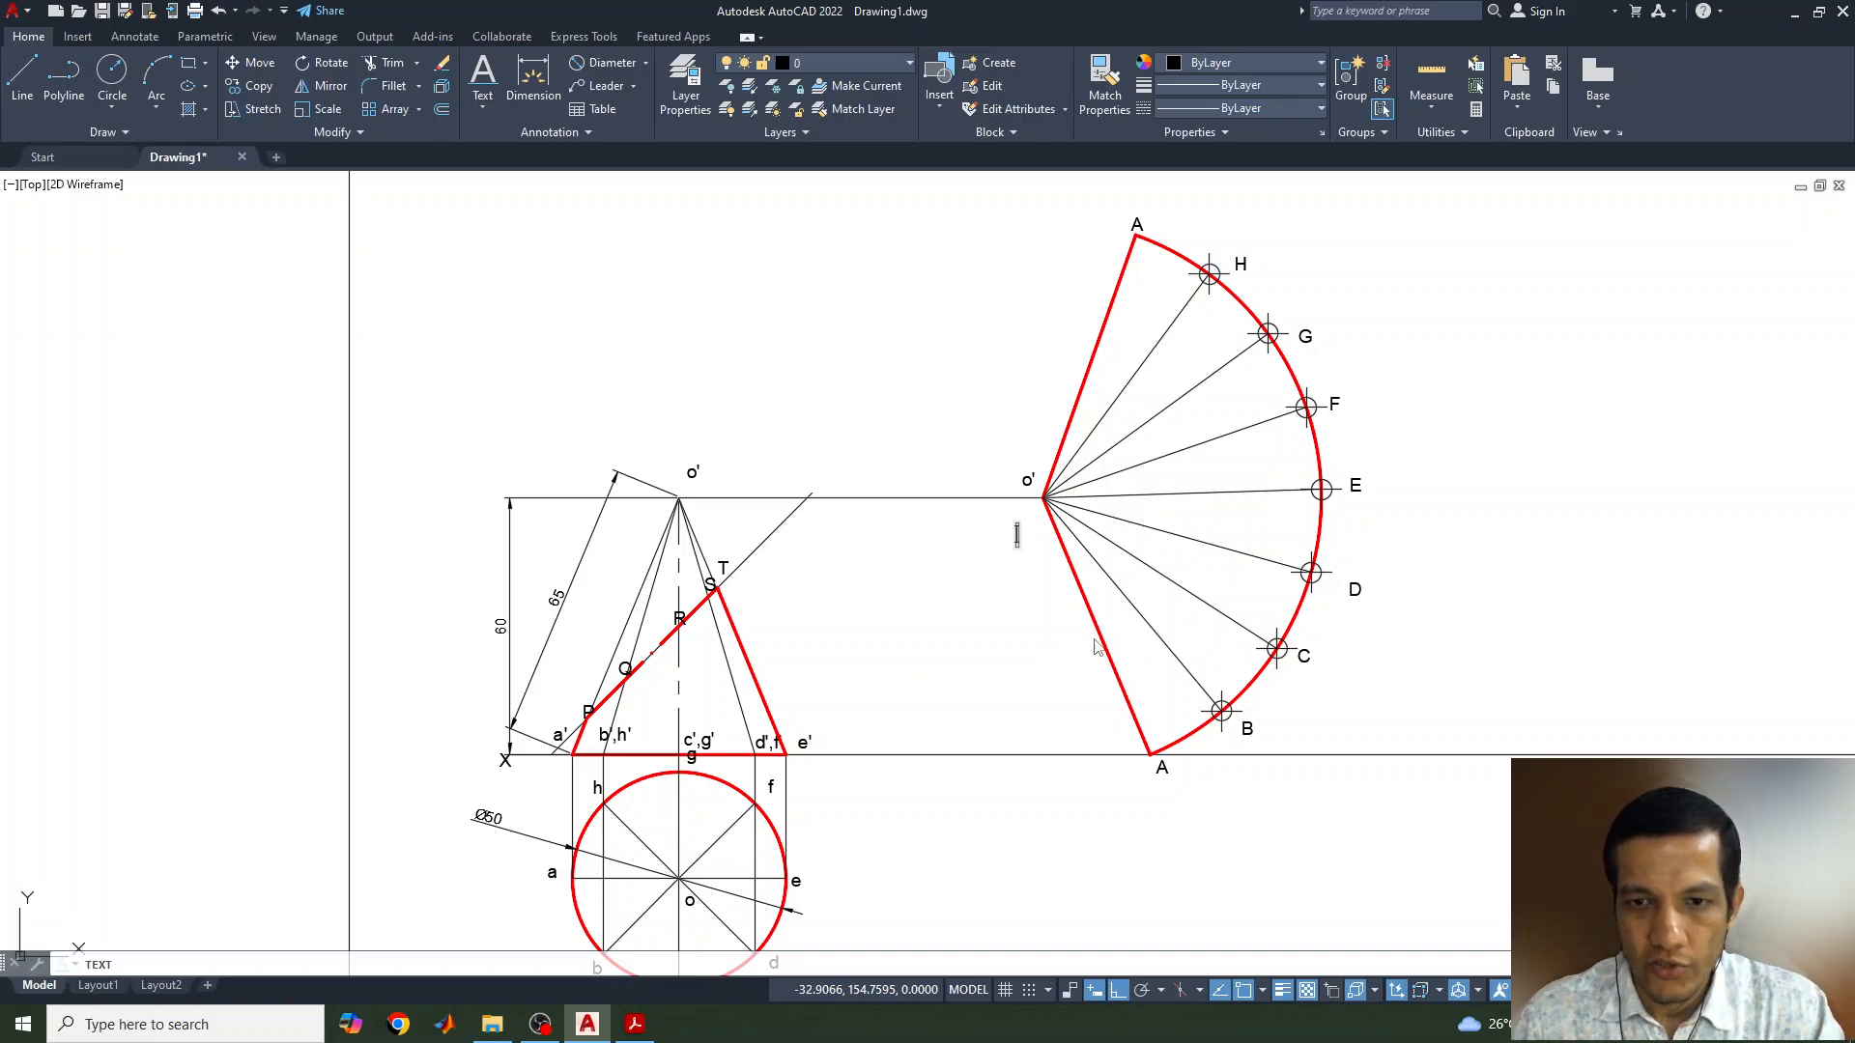
key(Escape)
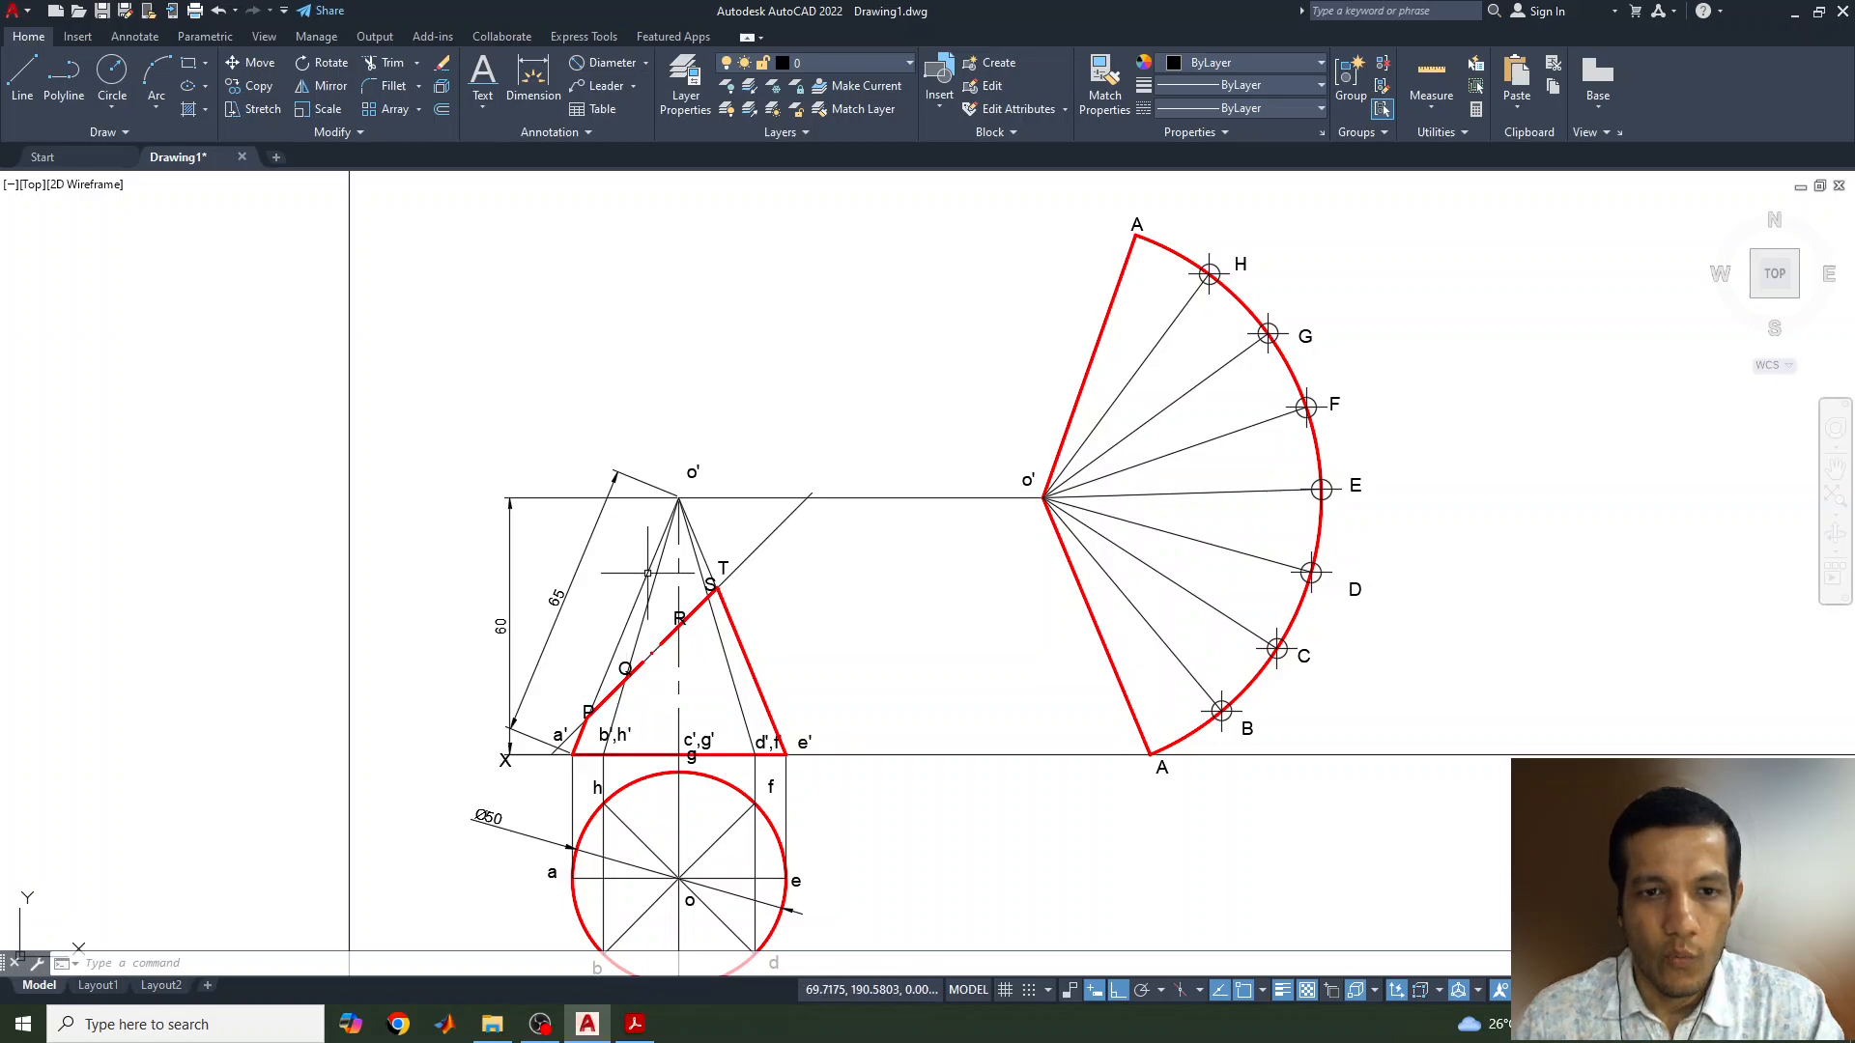
click(646, 63)
click(613, 133)
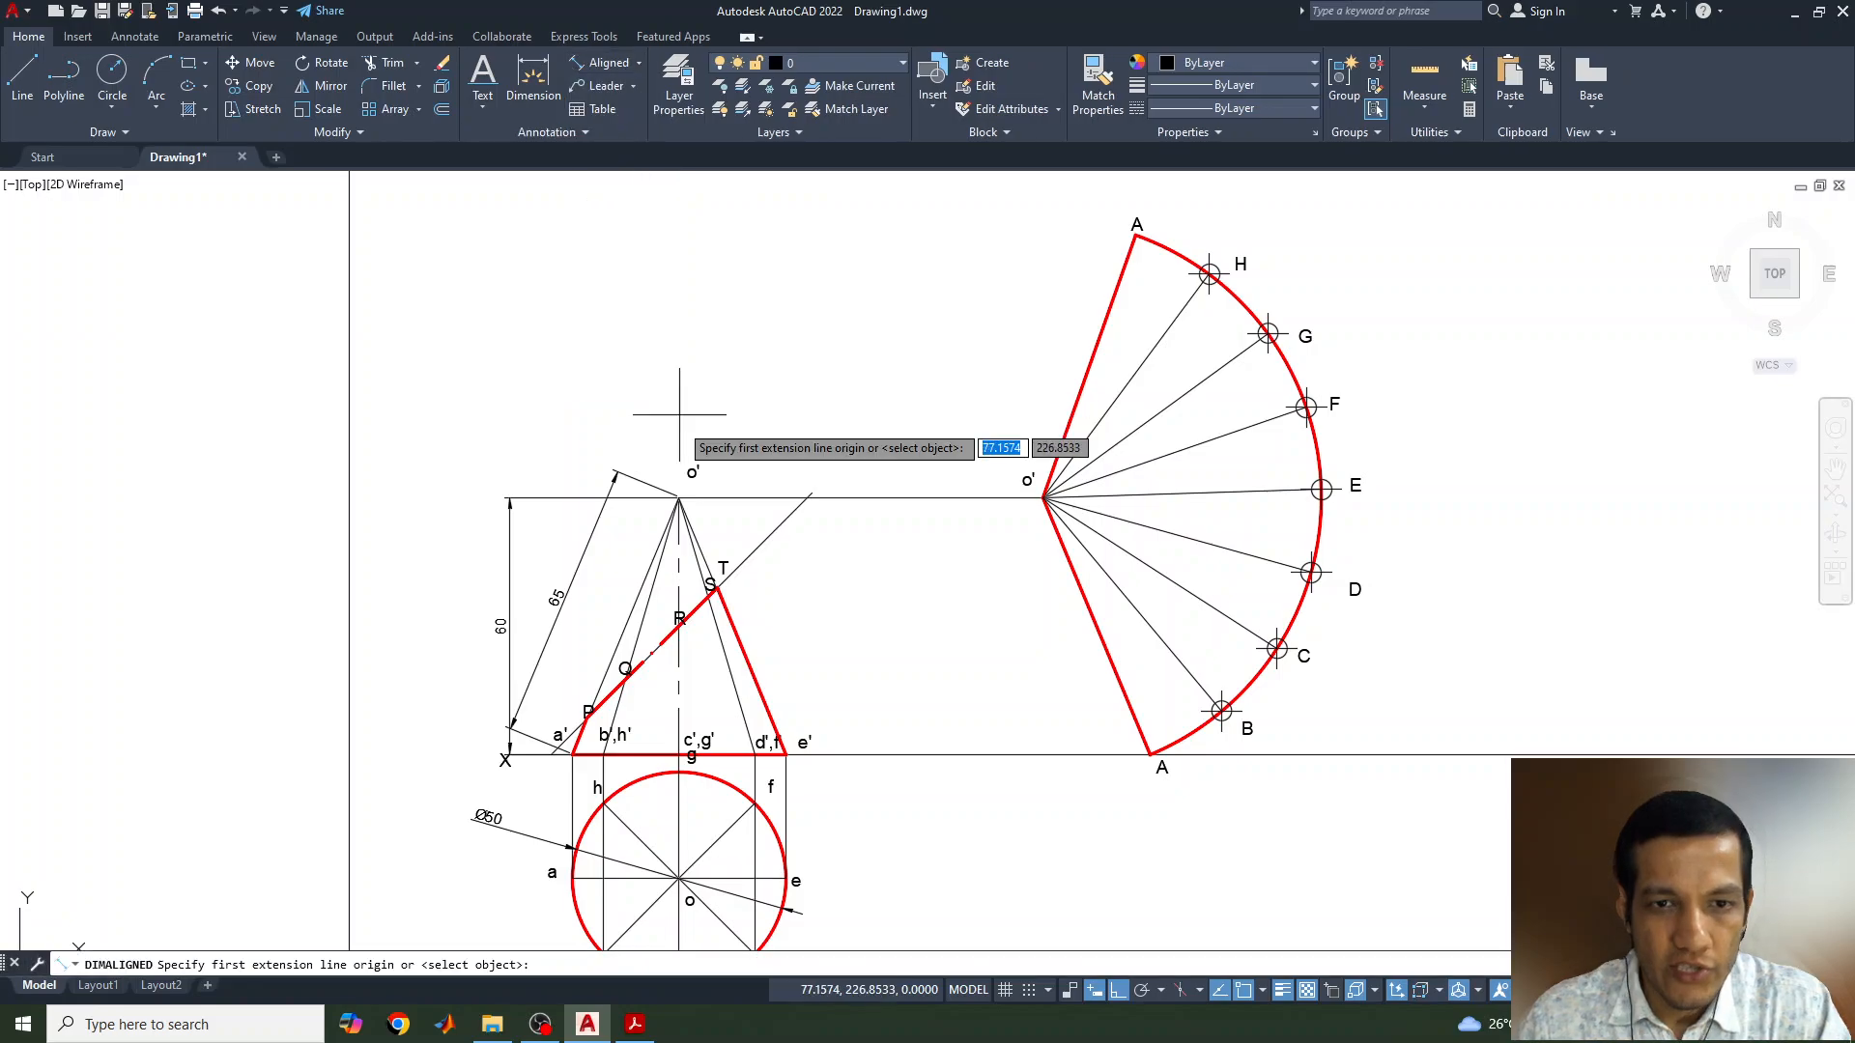
click(679, 498)
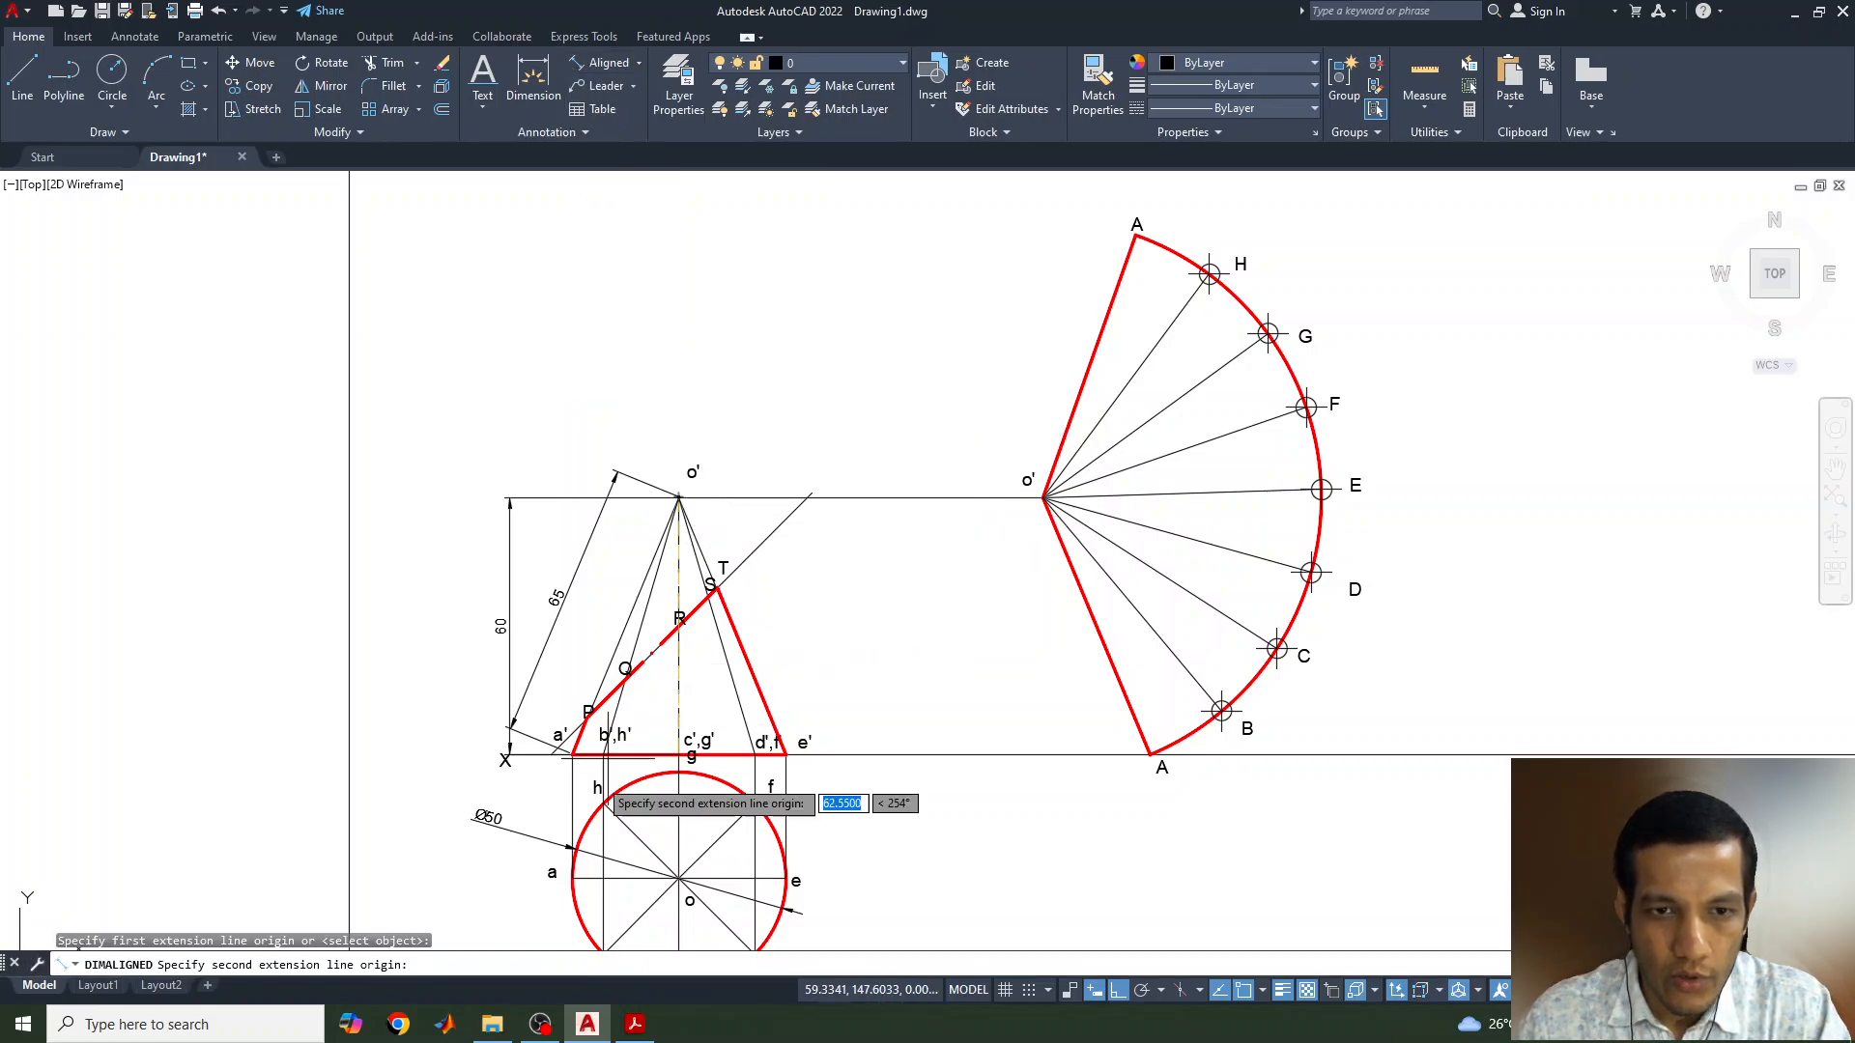
click(587, 715)
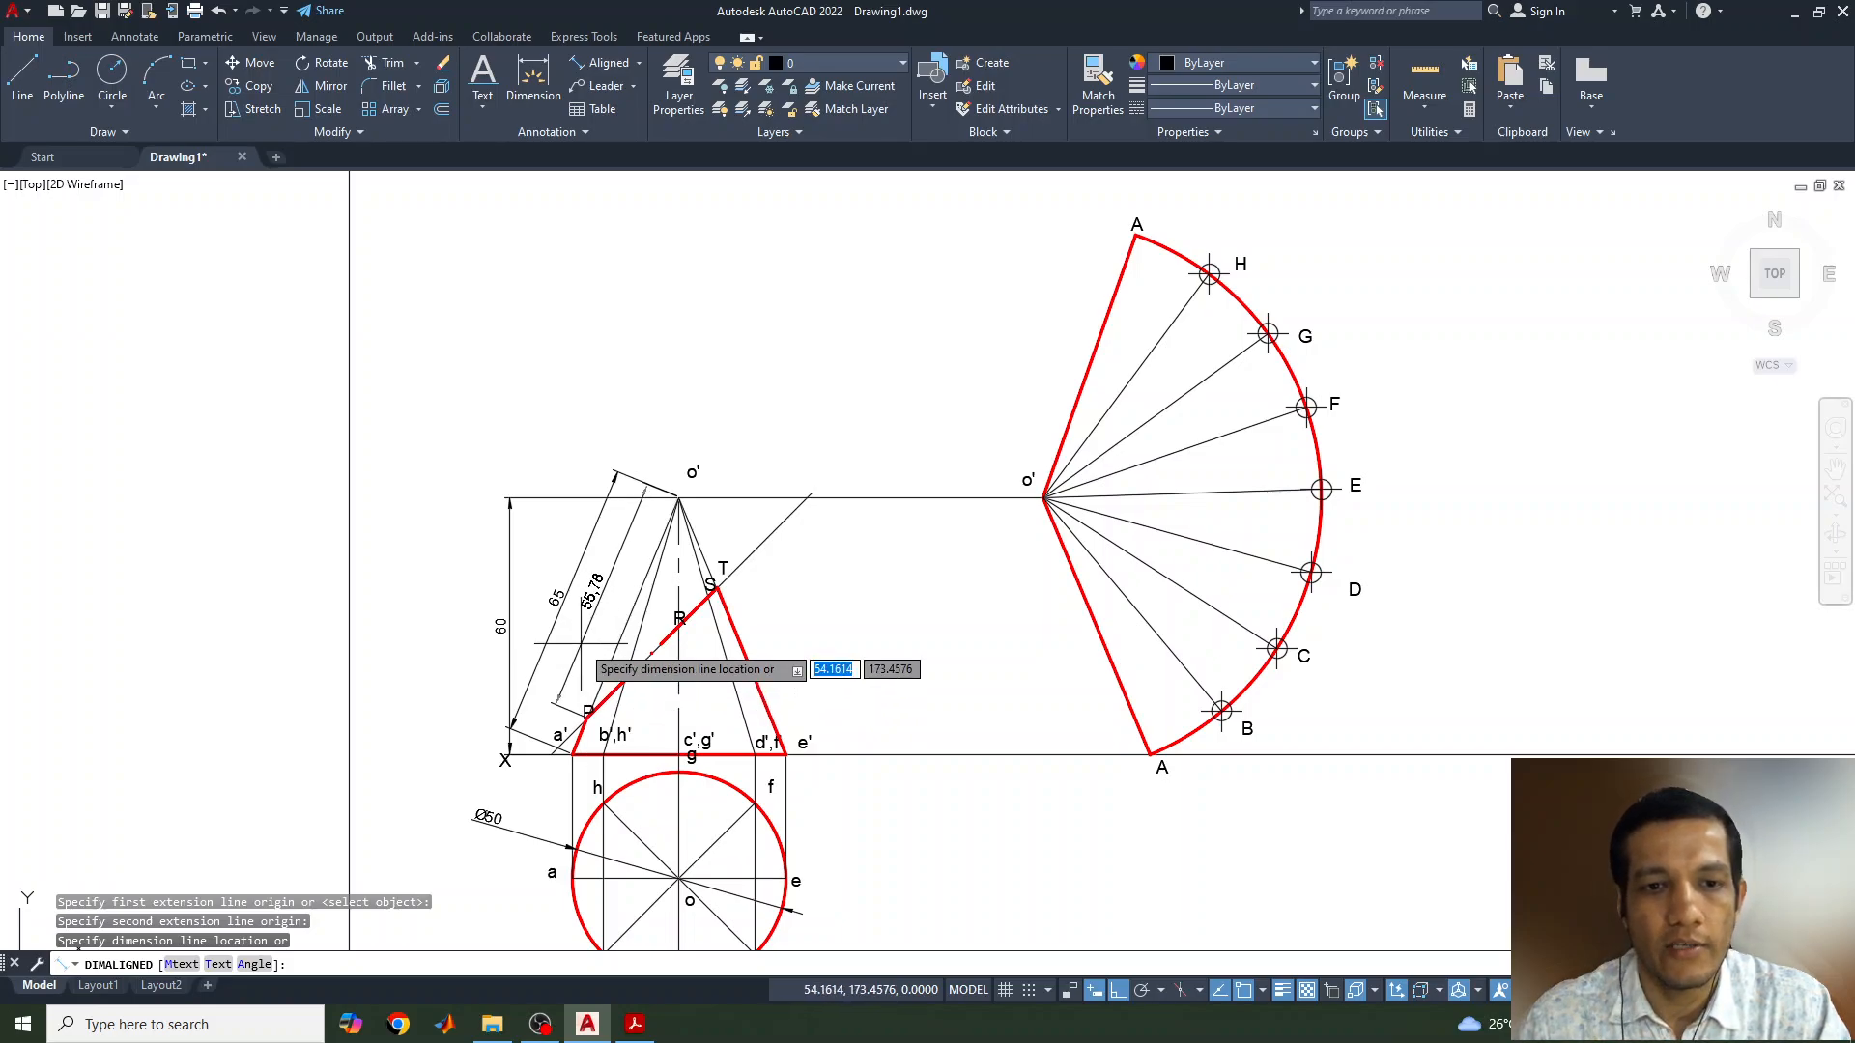
scroll(577, 677, up, 4)
scroll(588, 574, down, 4)
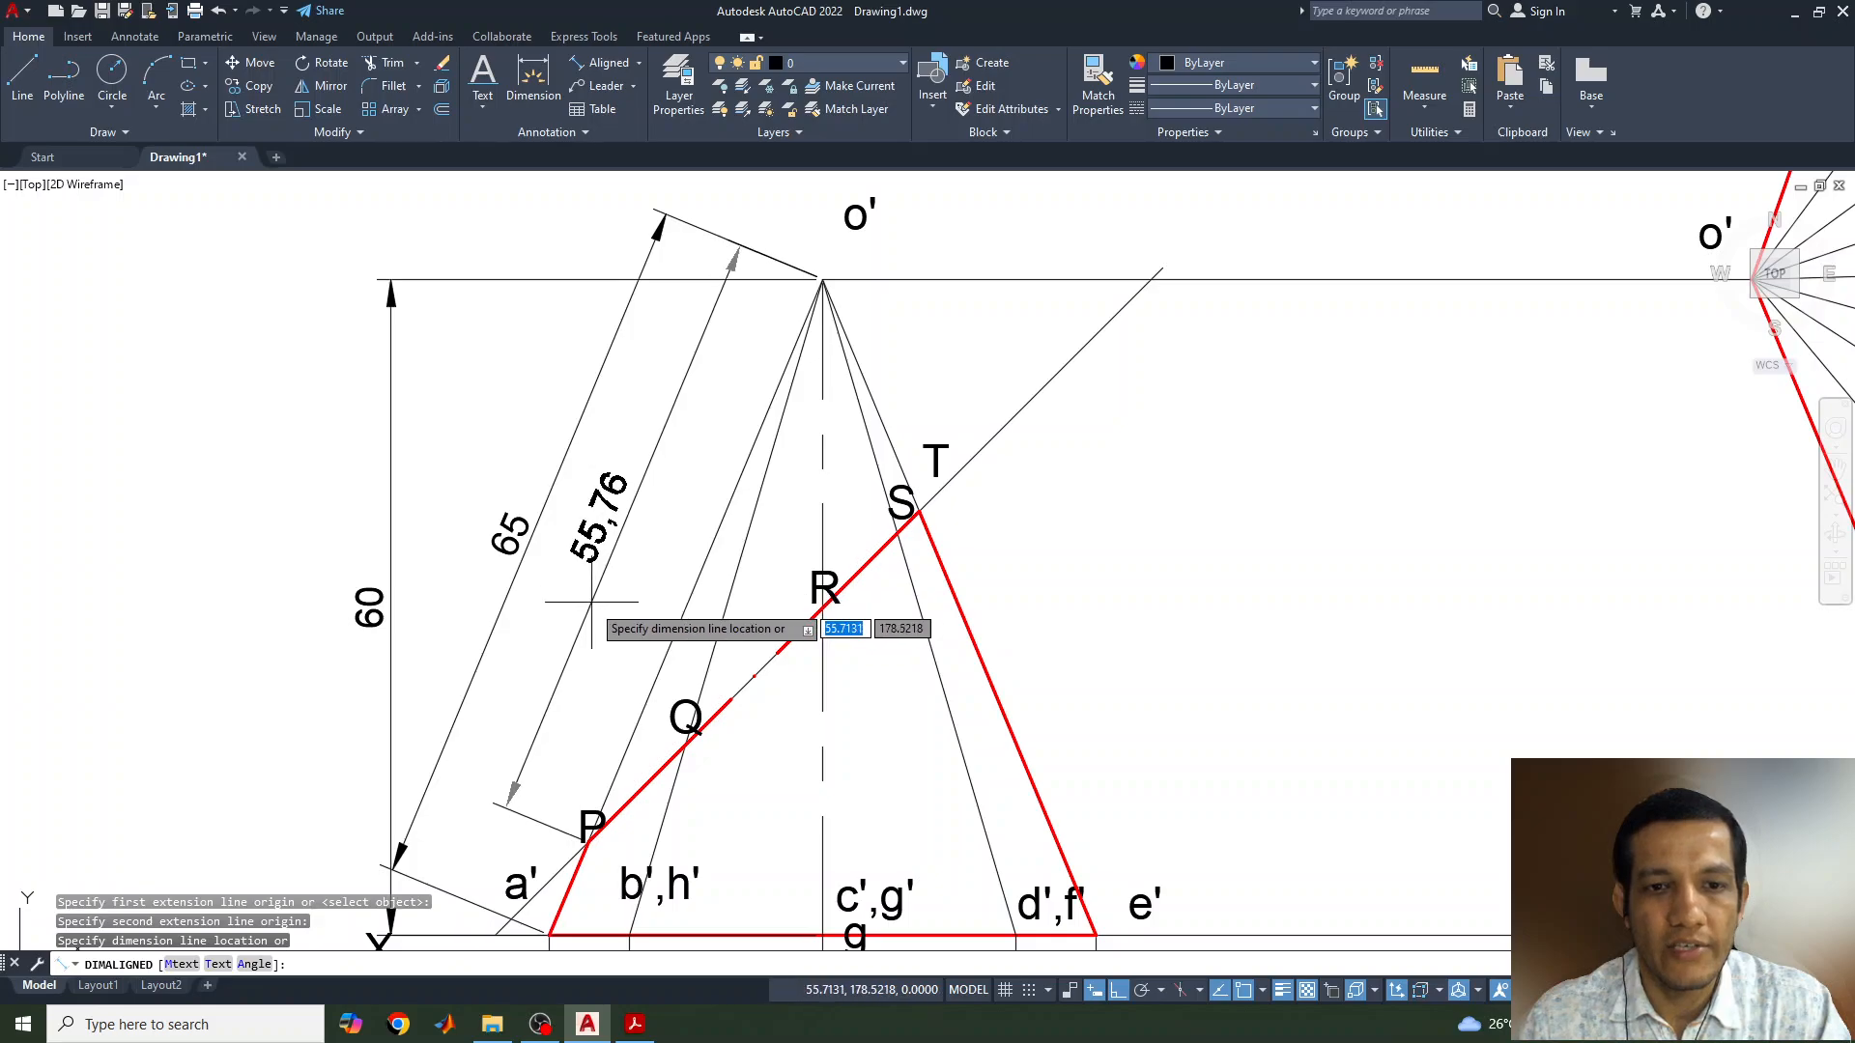
key(Escape)
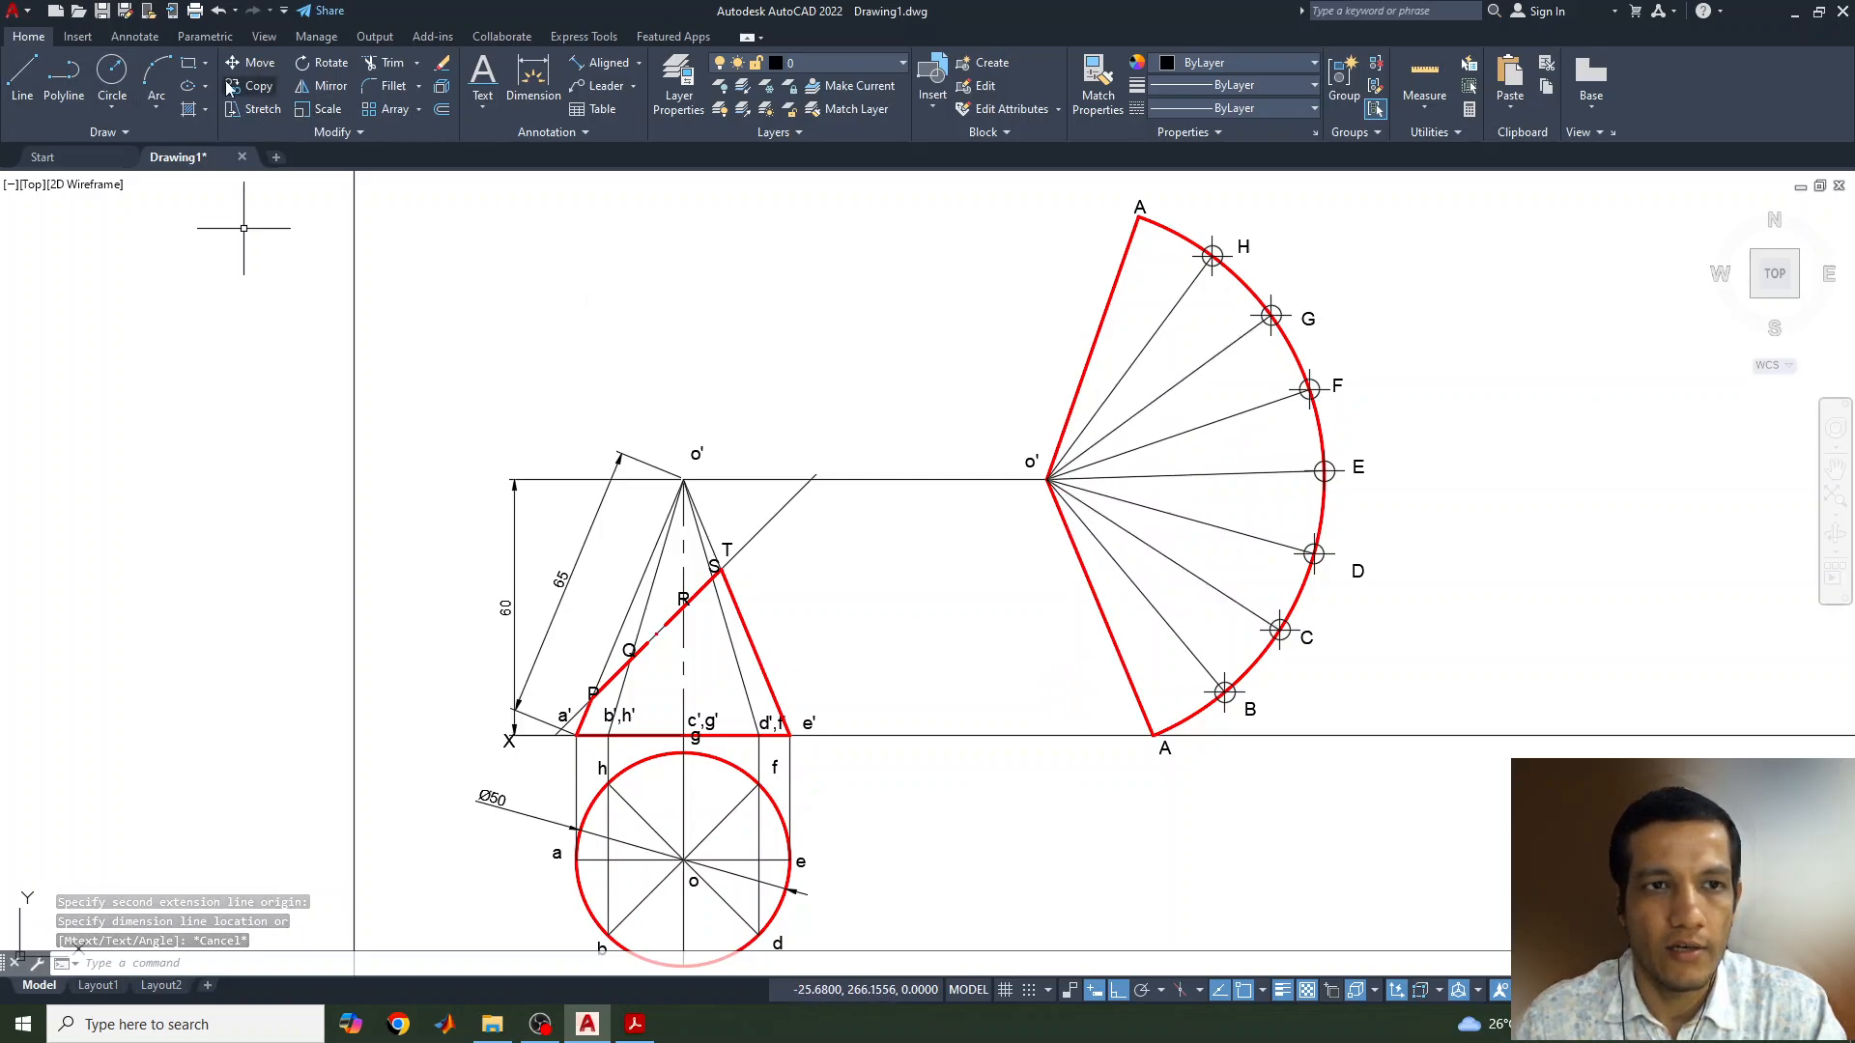
Draw a construction circle of radius 58 centred on the development sector's apex o'
text(c)
key(Return)
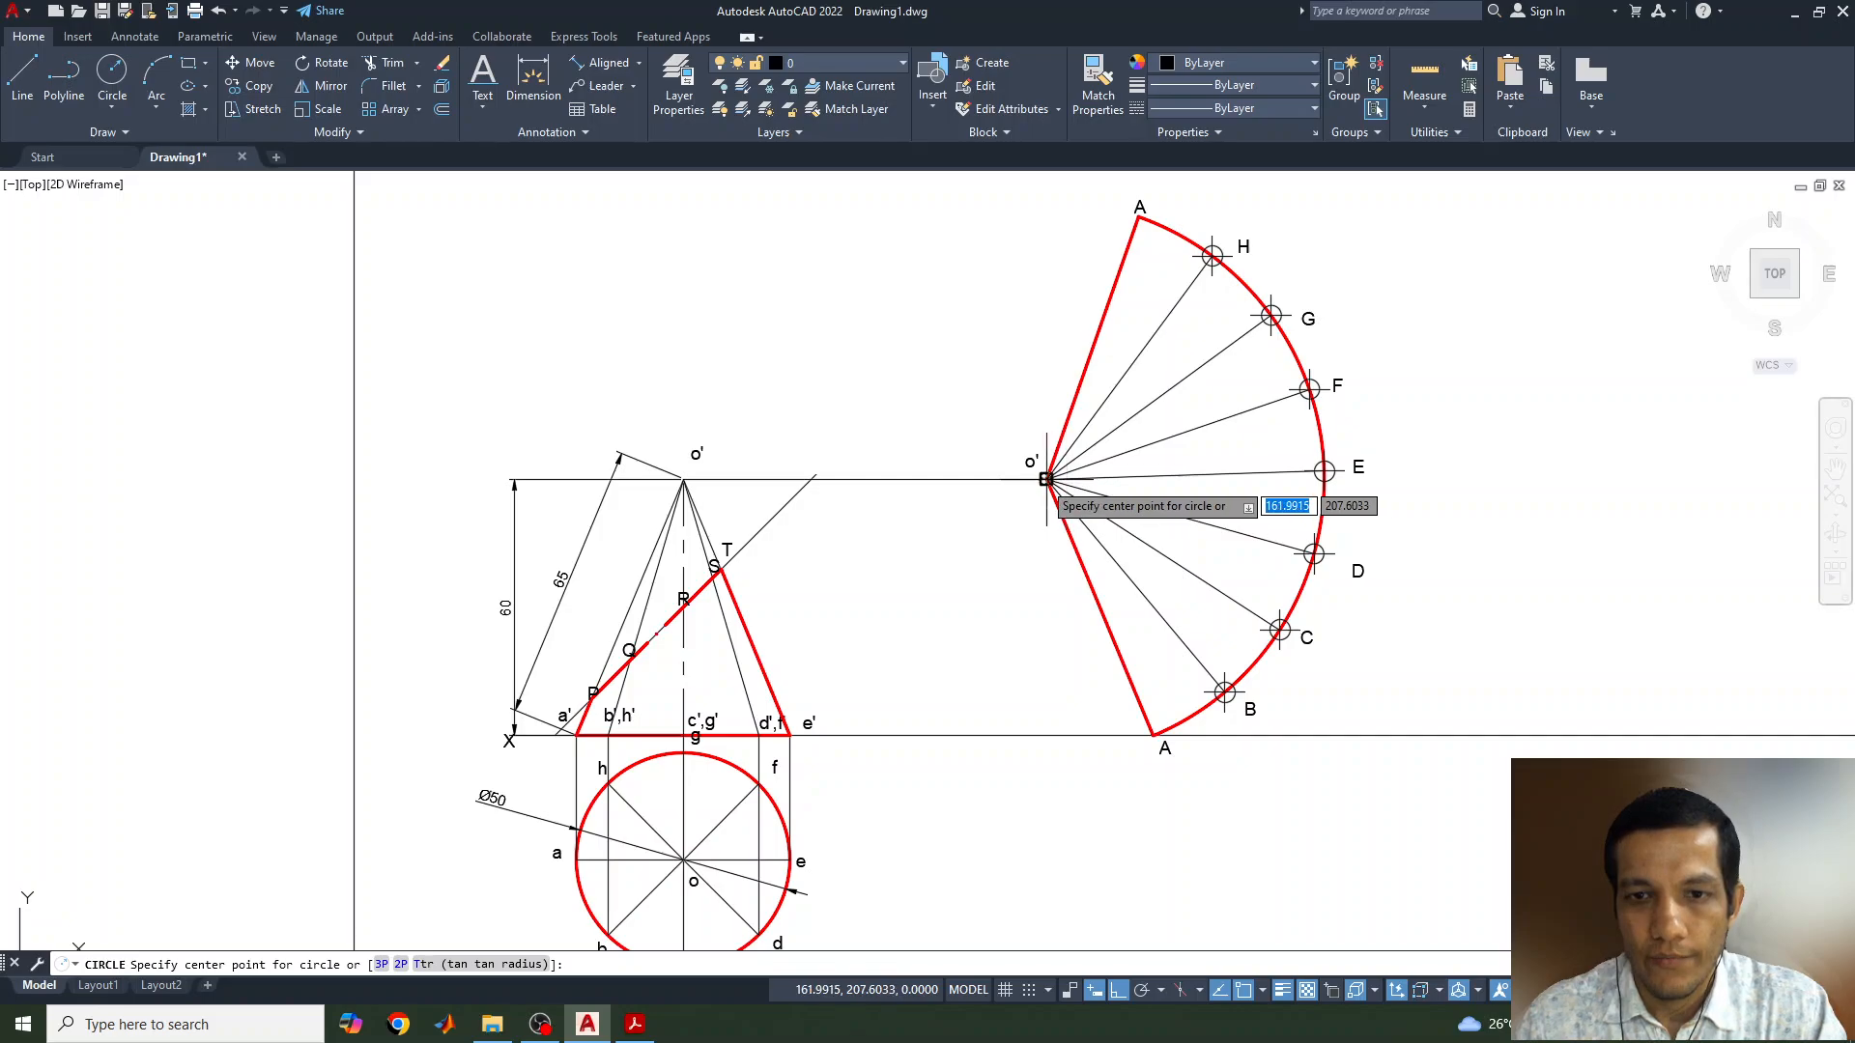
click(1048, 480)
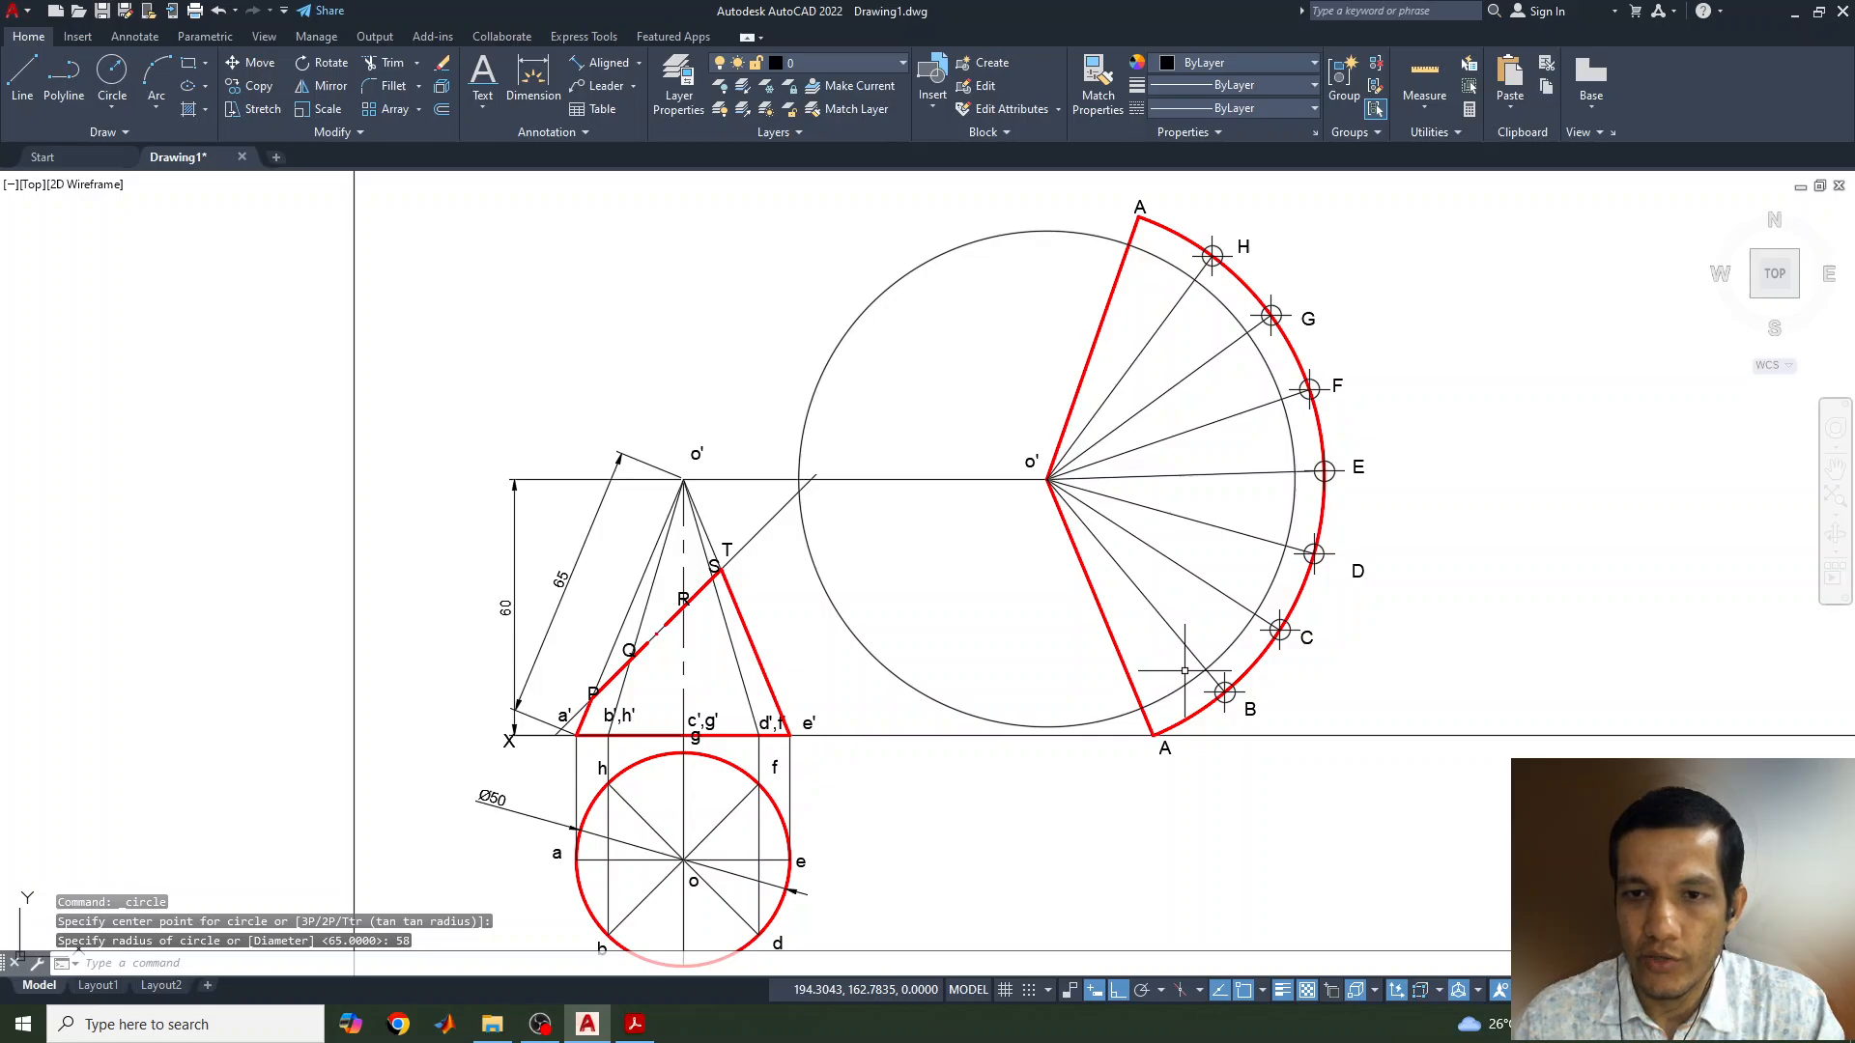
Place points where the construction circle crosses the development's two outer o'A edges
text(po)
key(Return)
click(1142, 708)
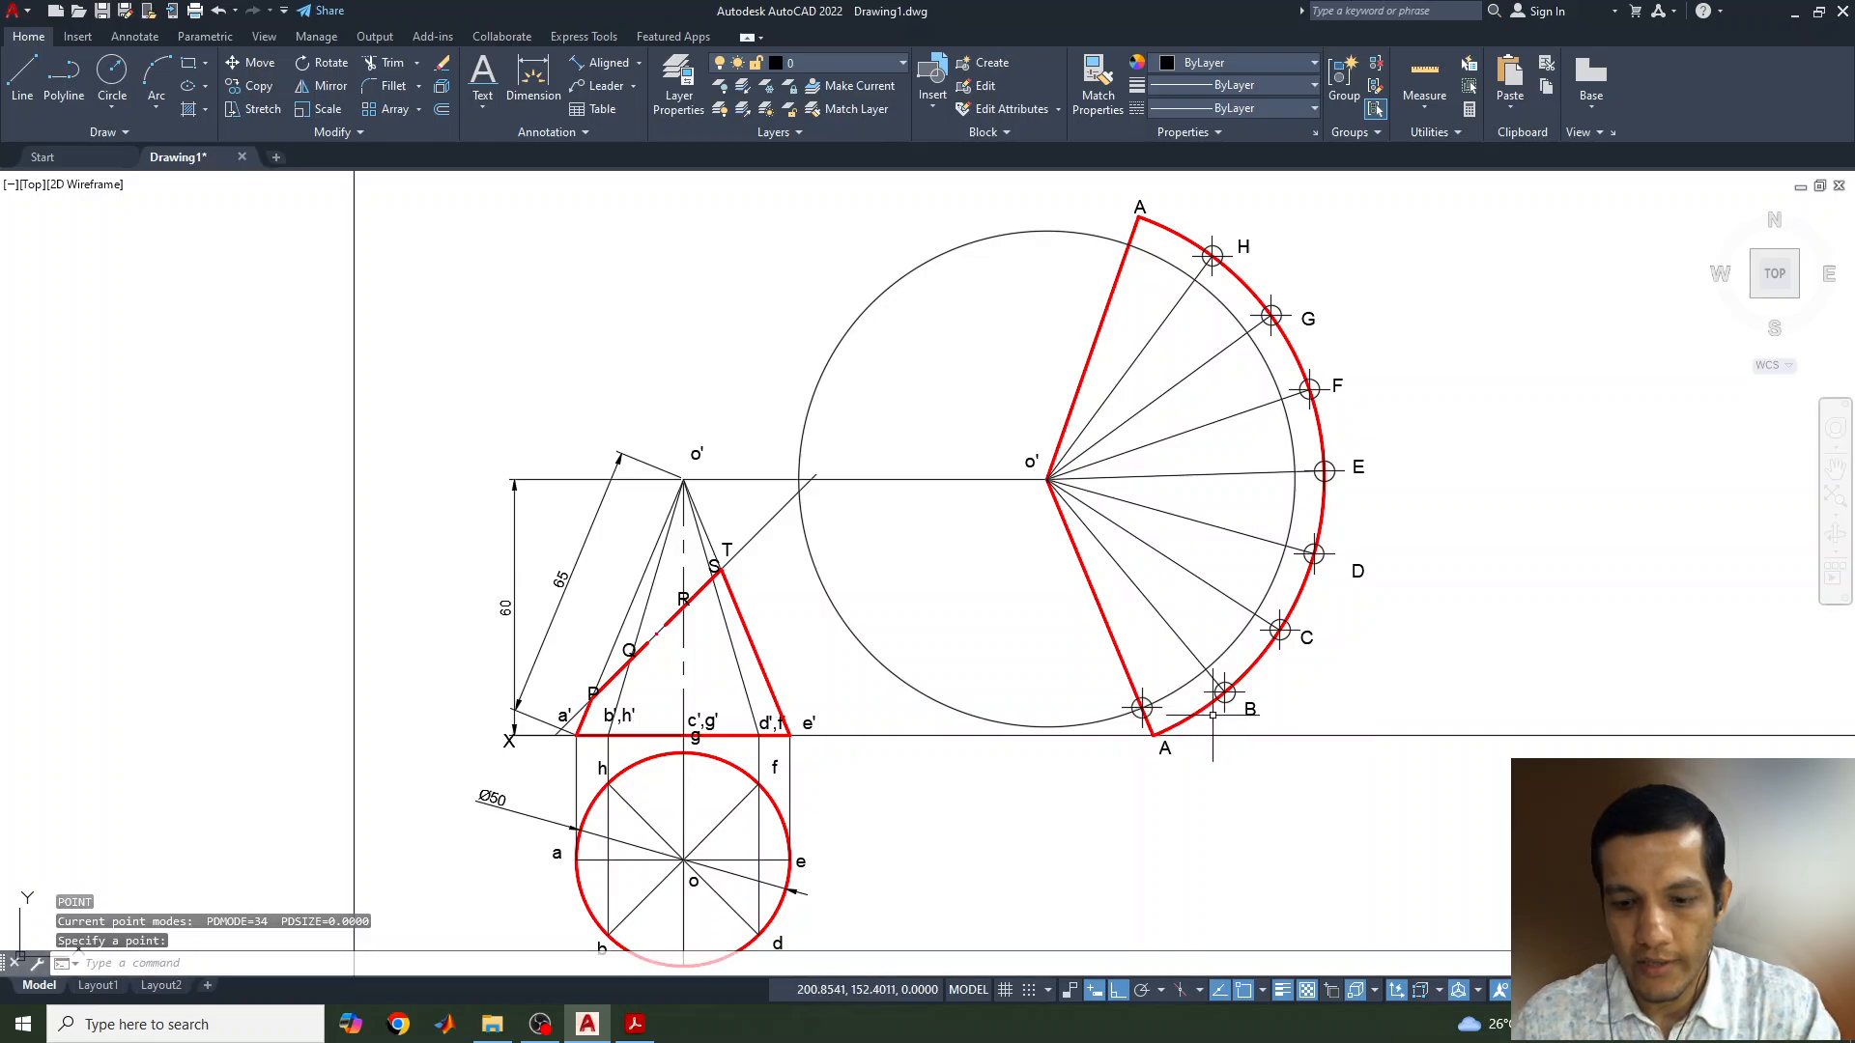
key(Return)
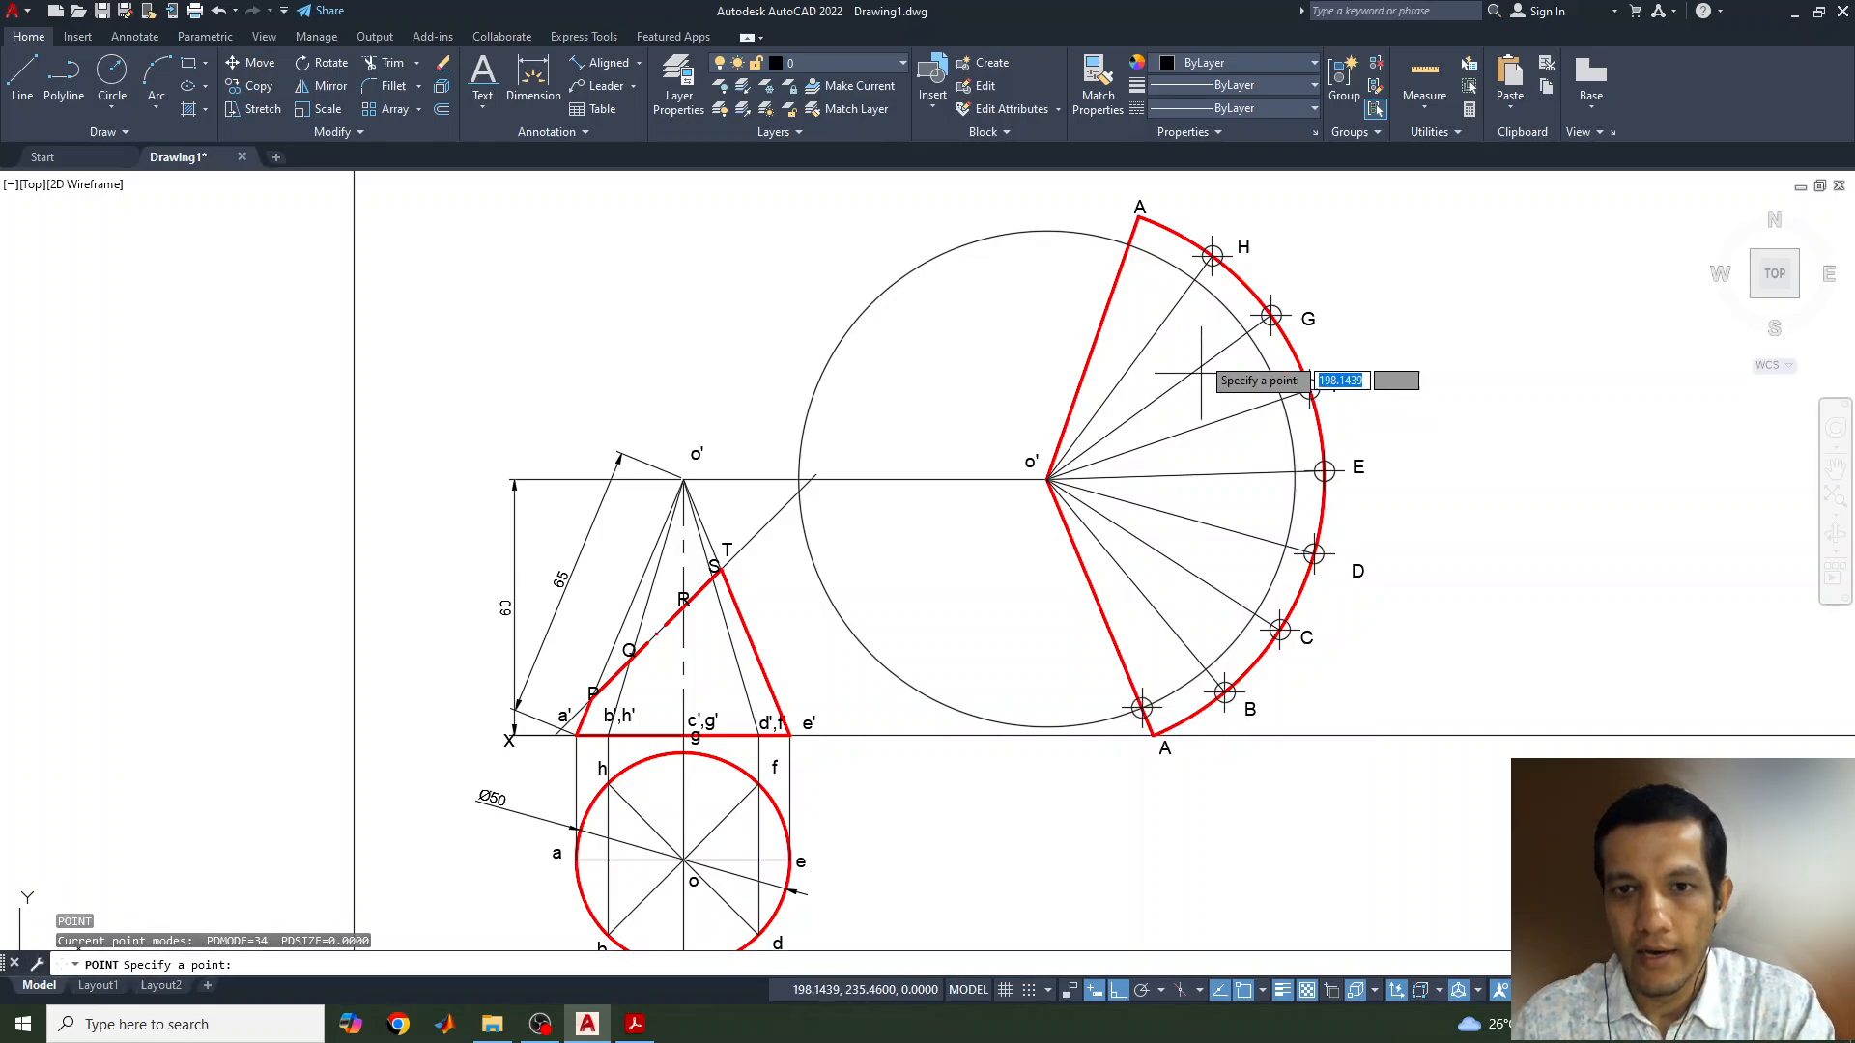
click(1129, 244)
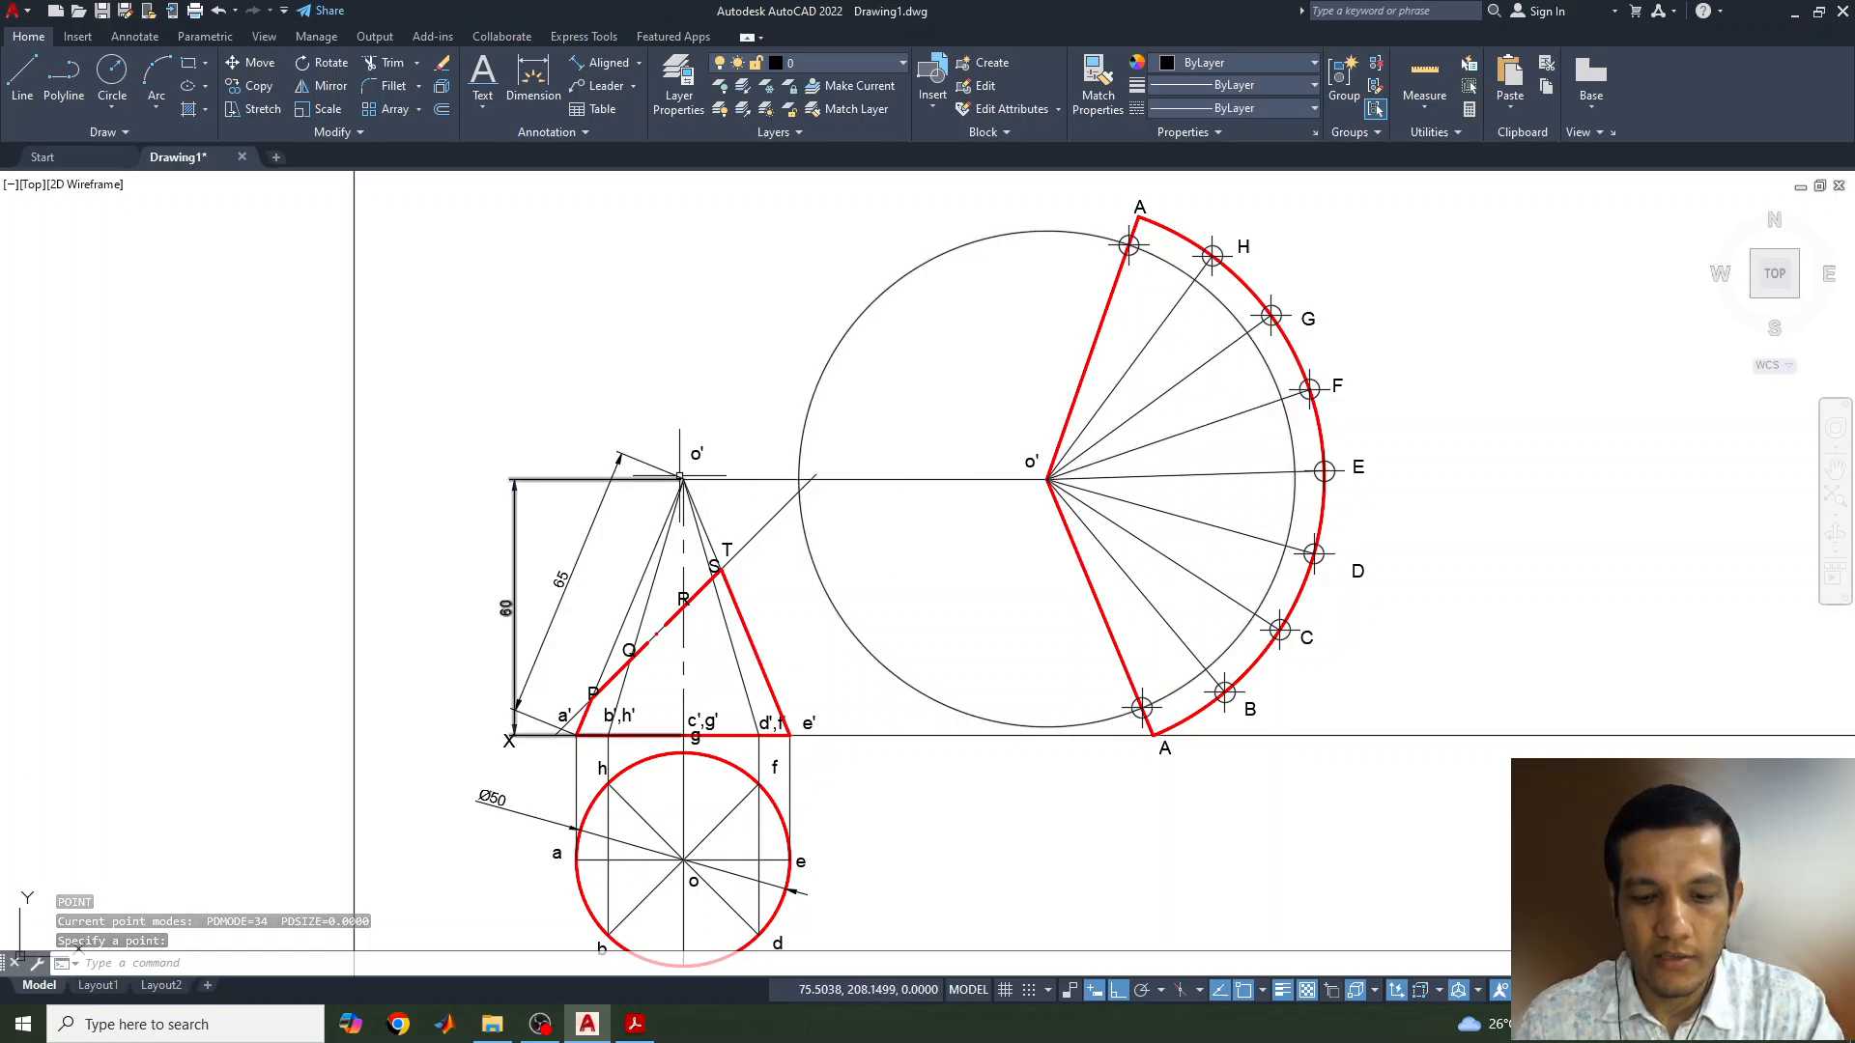
Measure the distance from the front view's apex o' to cut point Q with an aligned dimension, without placing it
click(600, 64)
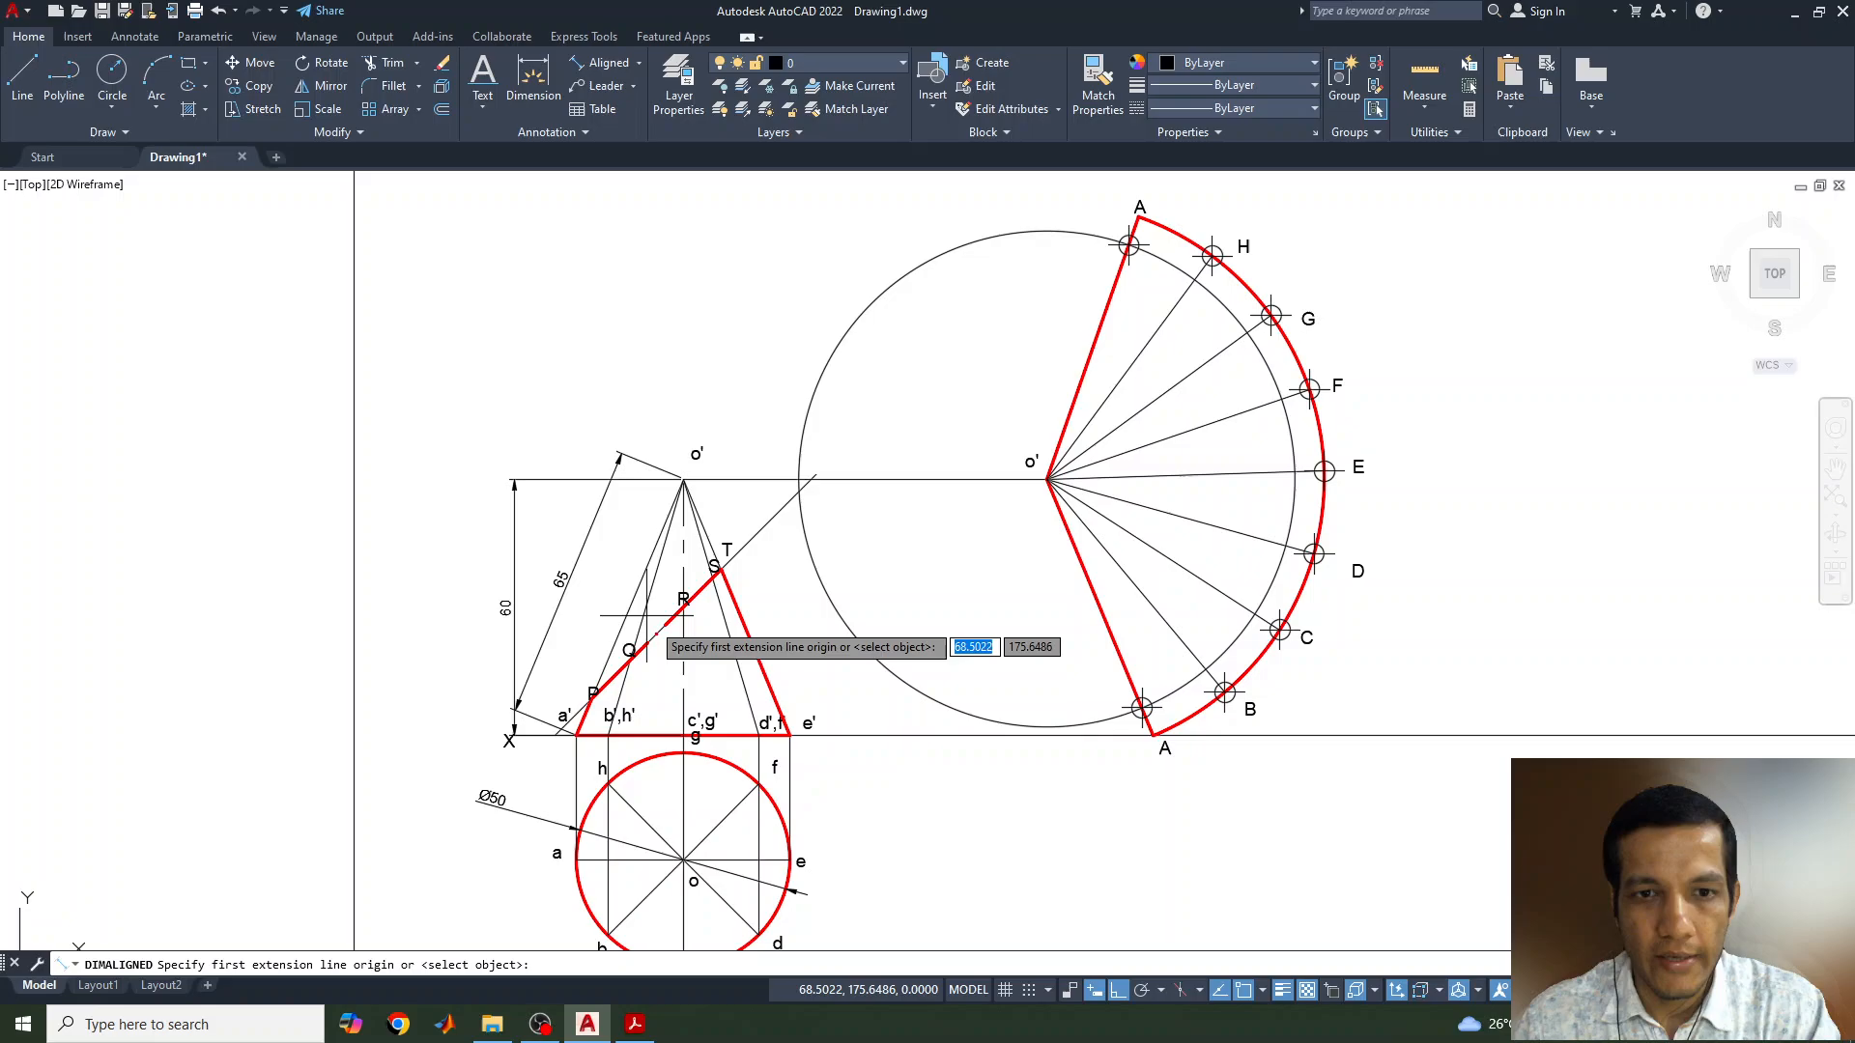
click(684, 479)
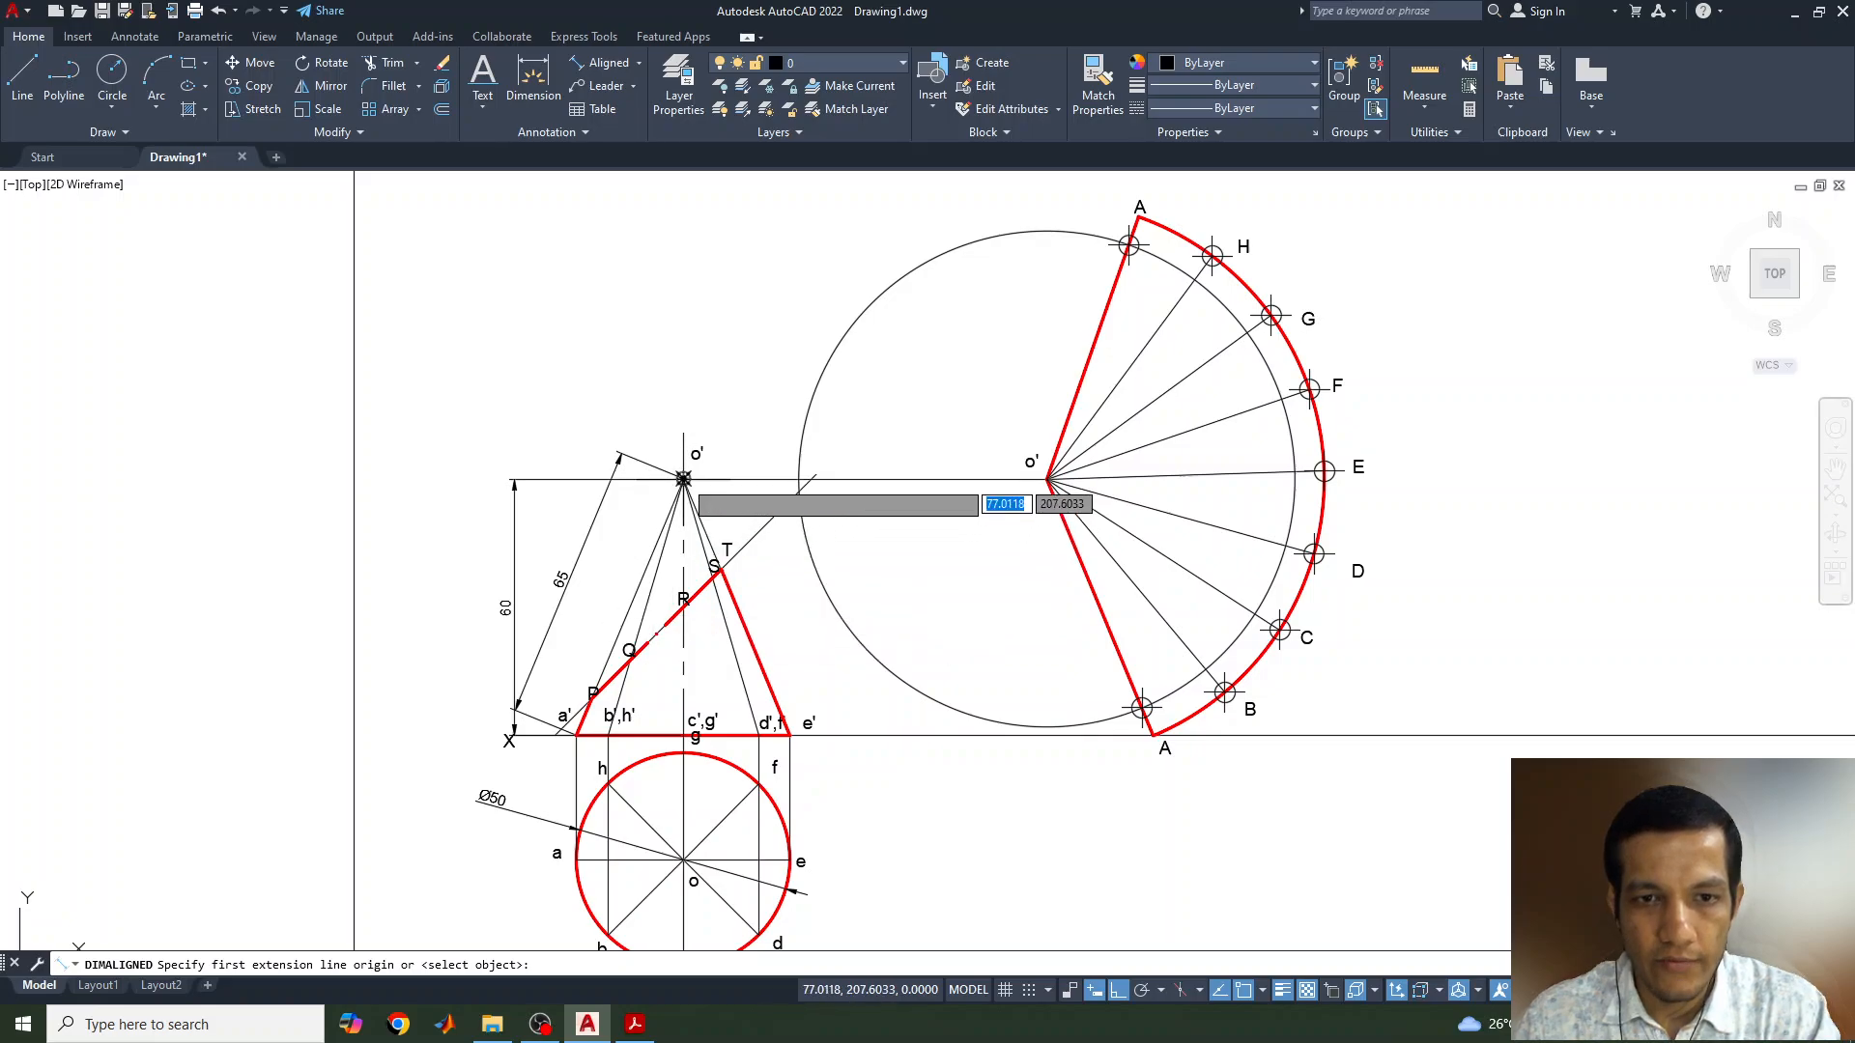
click(629, 658)
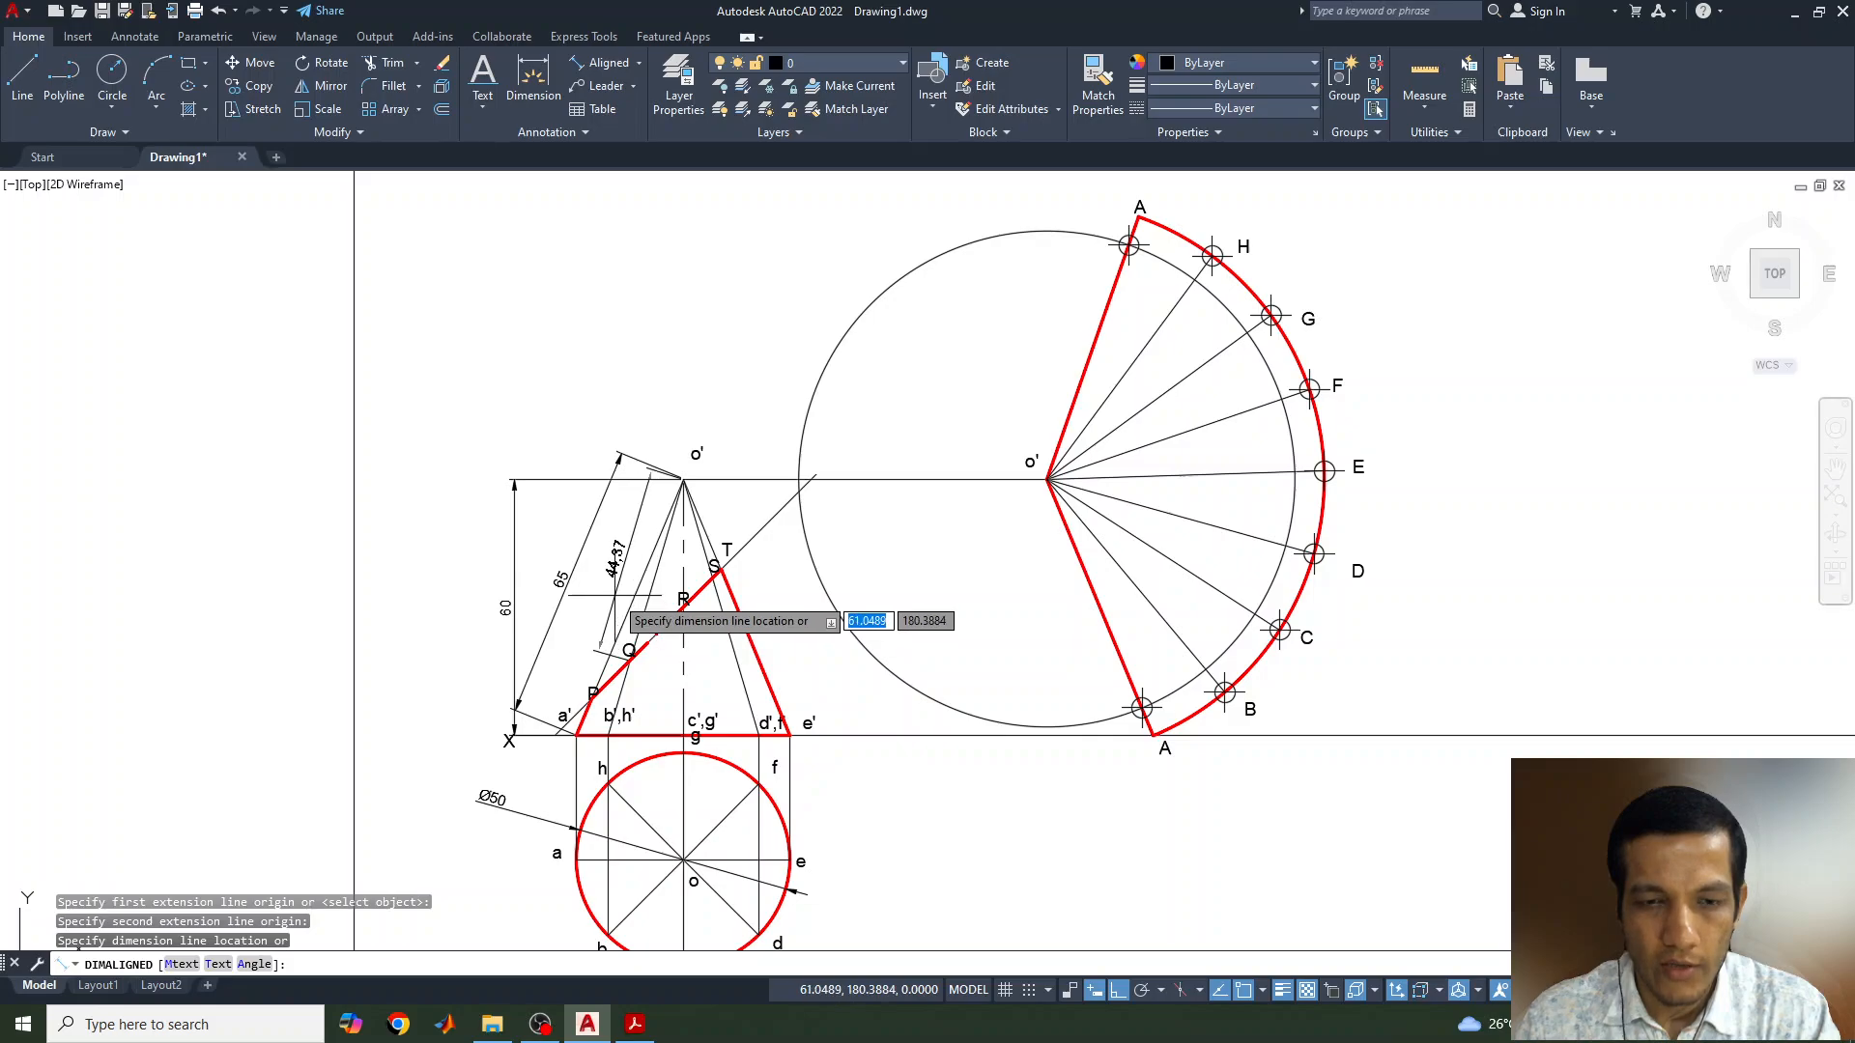
key(Escape)
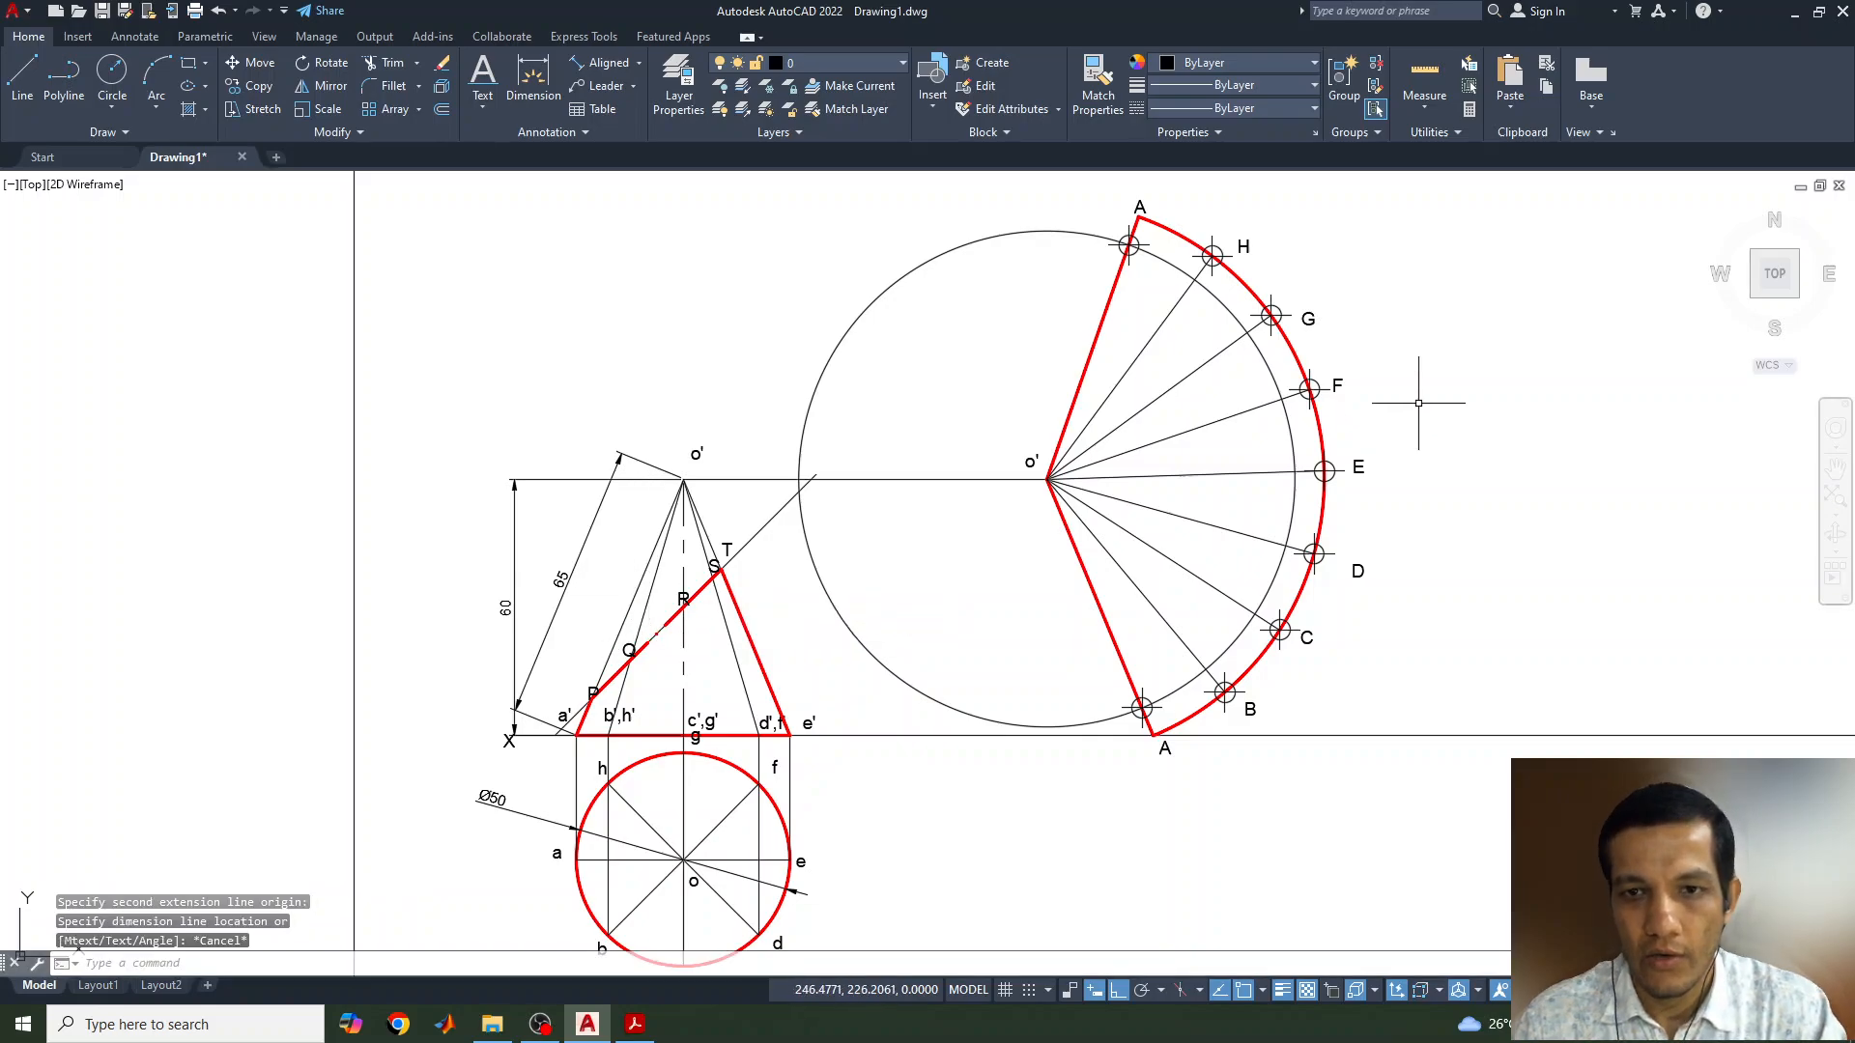
Resize the construction circle at the development's apex to a radius of 45
click(1187, 268)
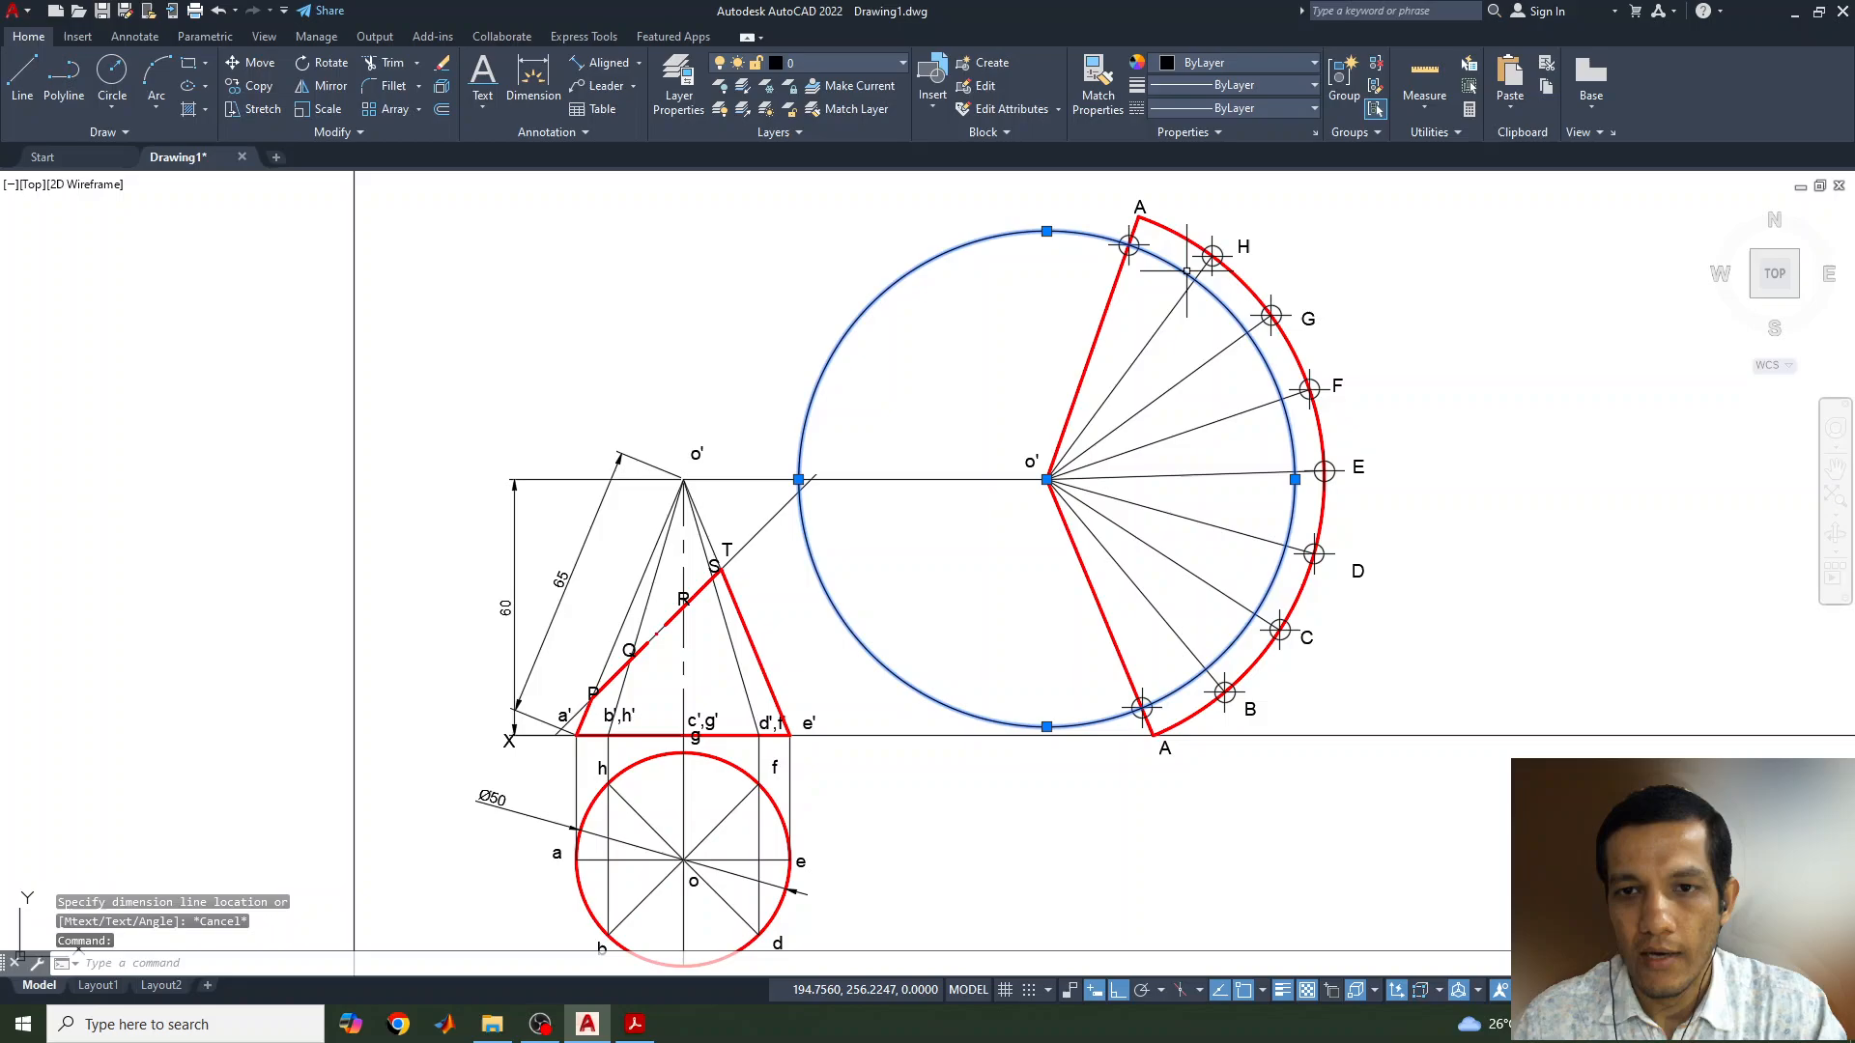
click(1295, 479)
text(45)
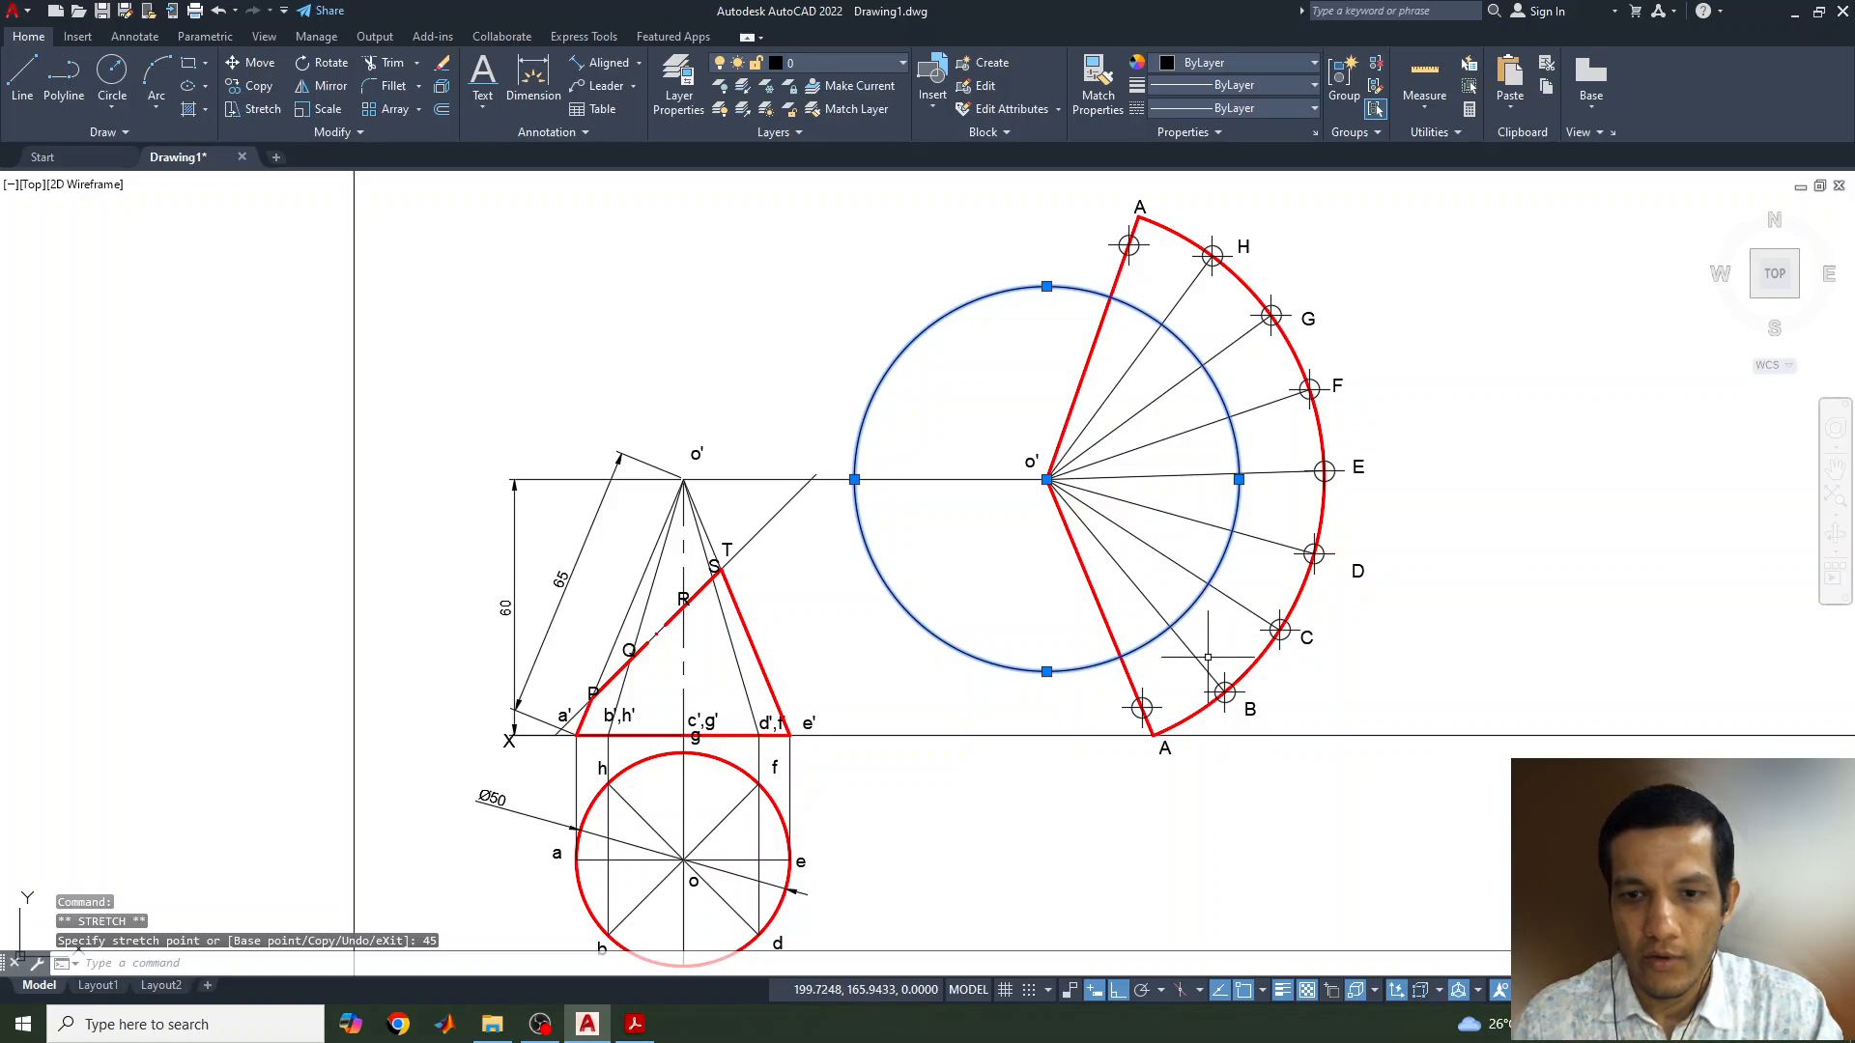
Place points where the resized construction circle crosses the development lines o'B and o'H
text(PO)
key(Return)
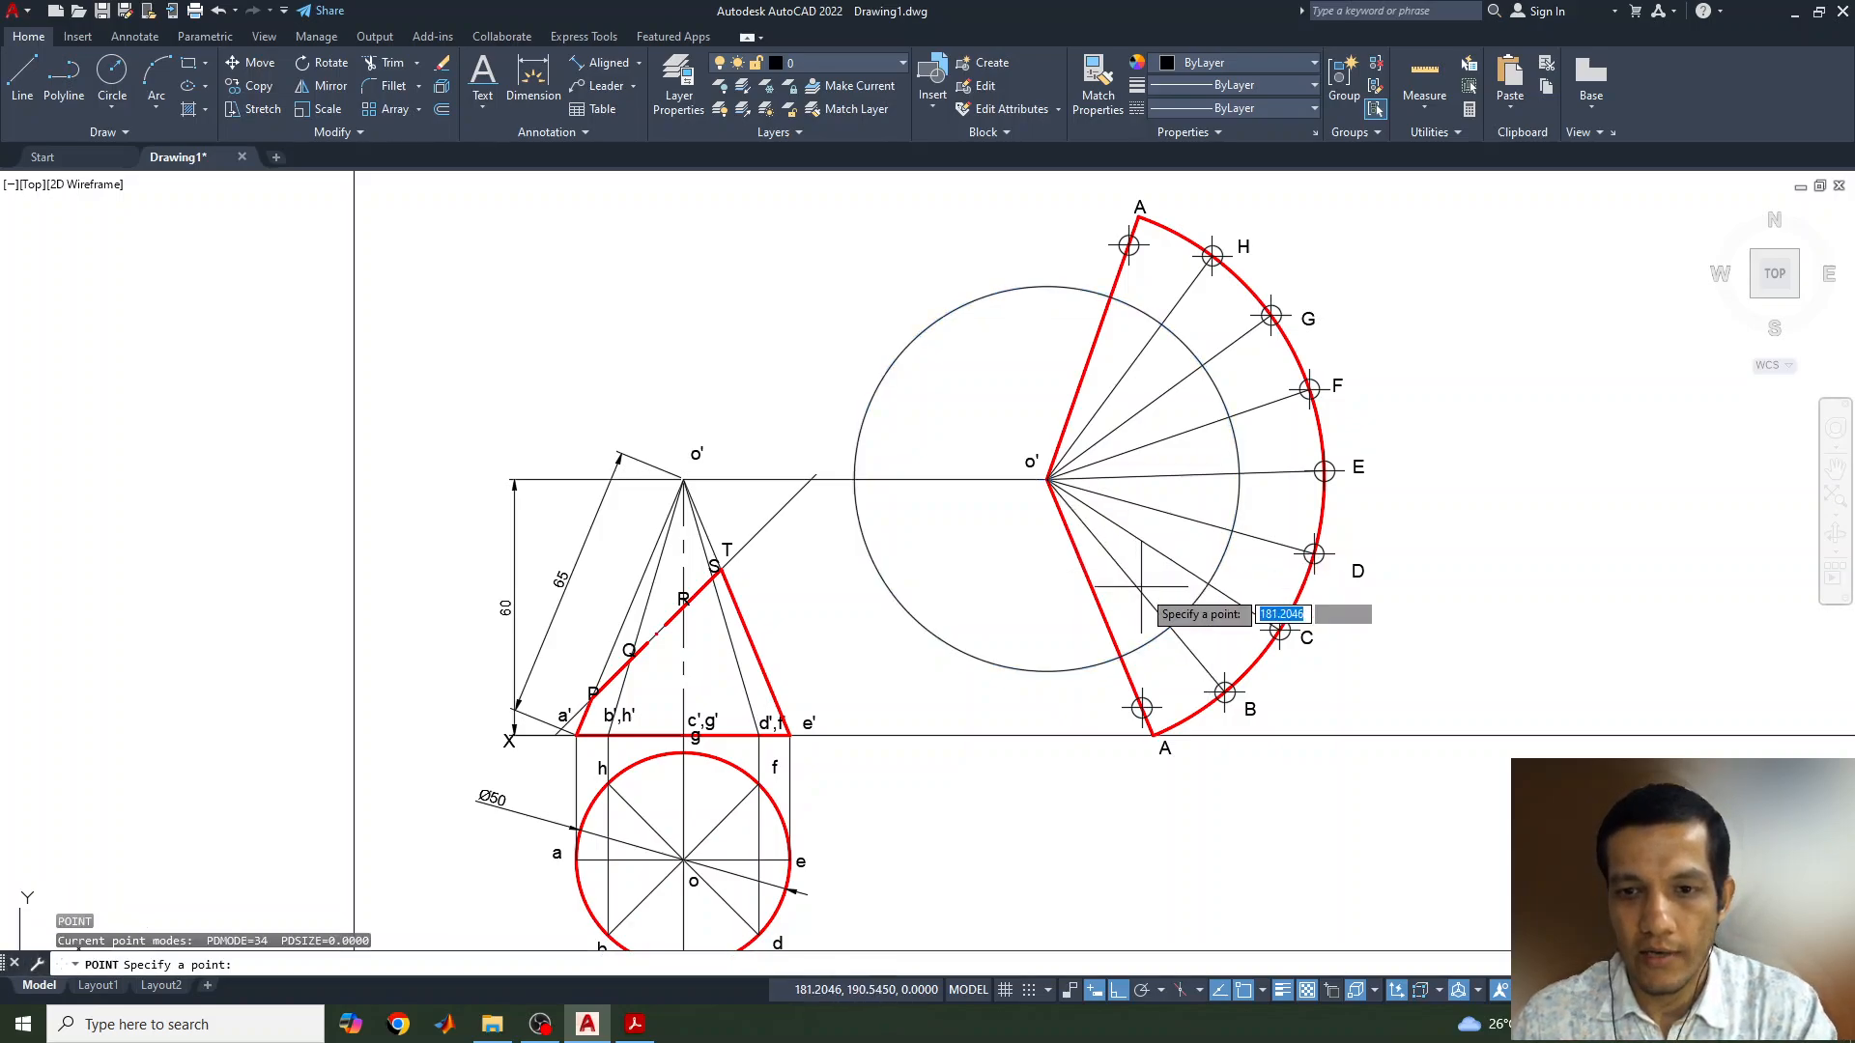
click(1170, 627)
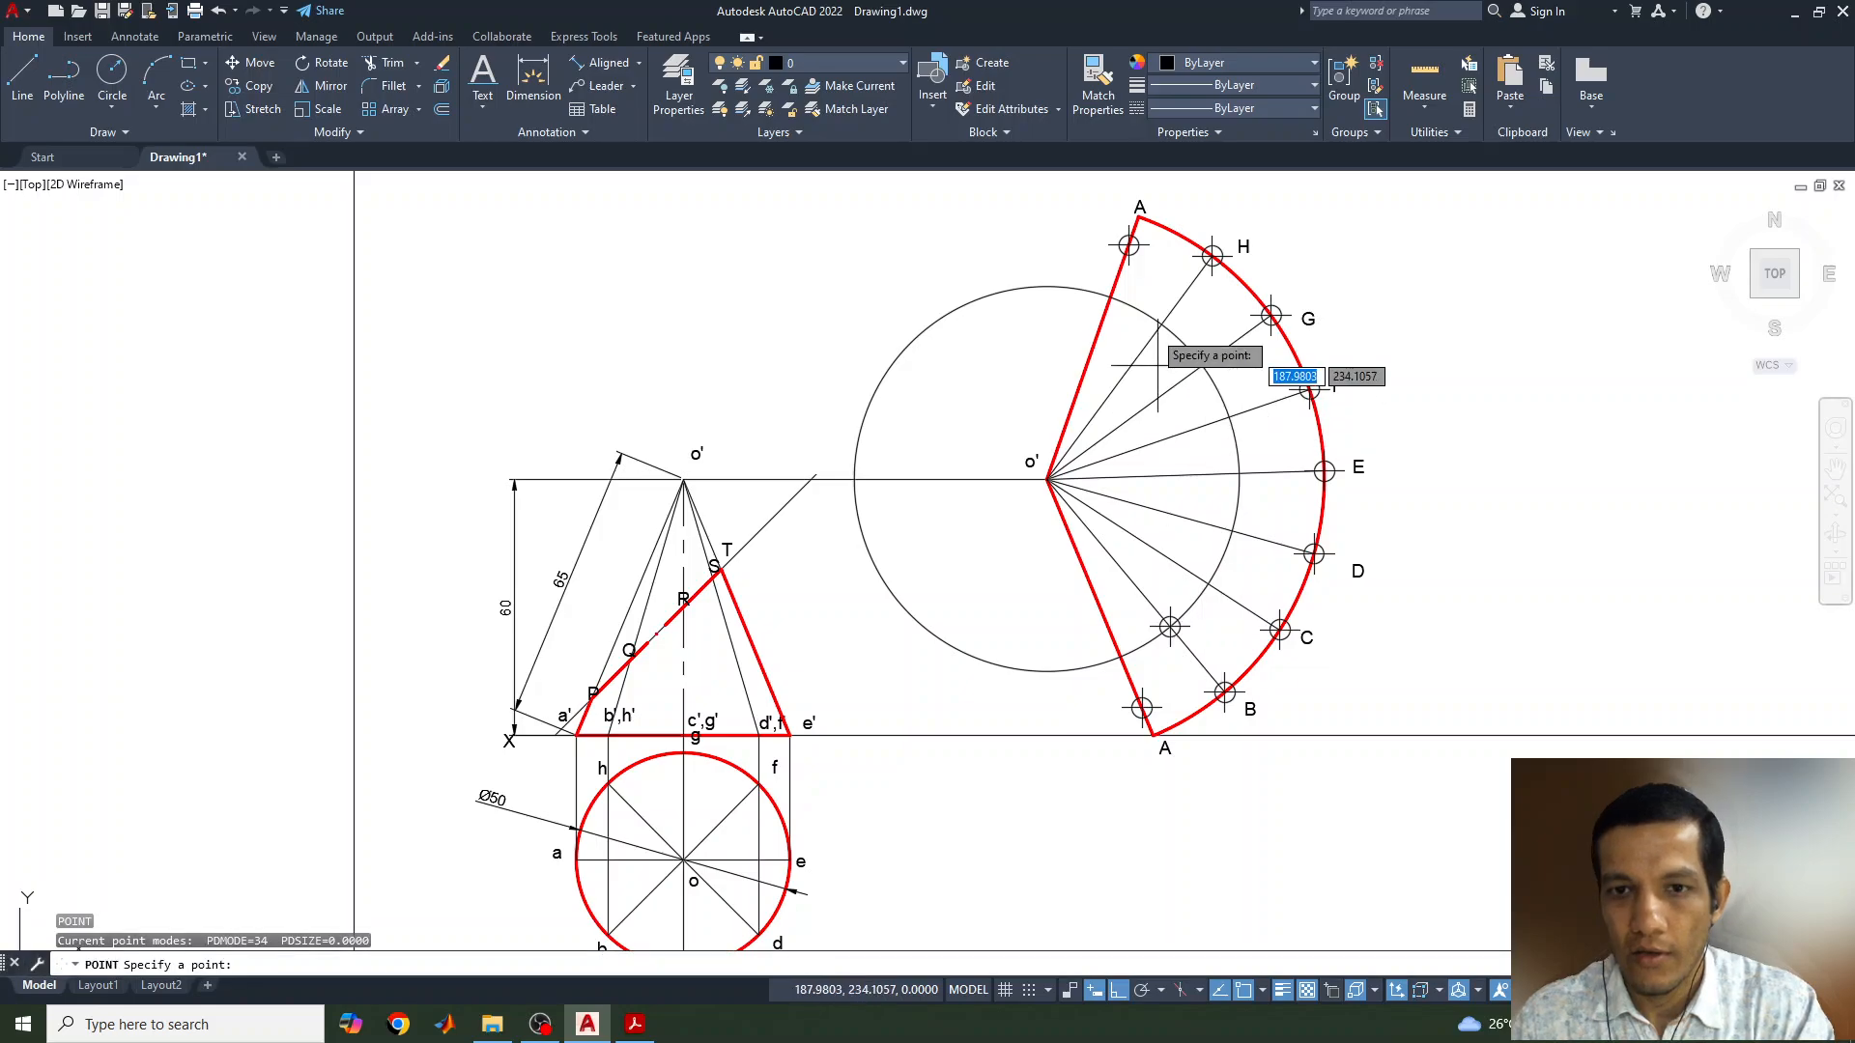
click(1161, 324)
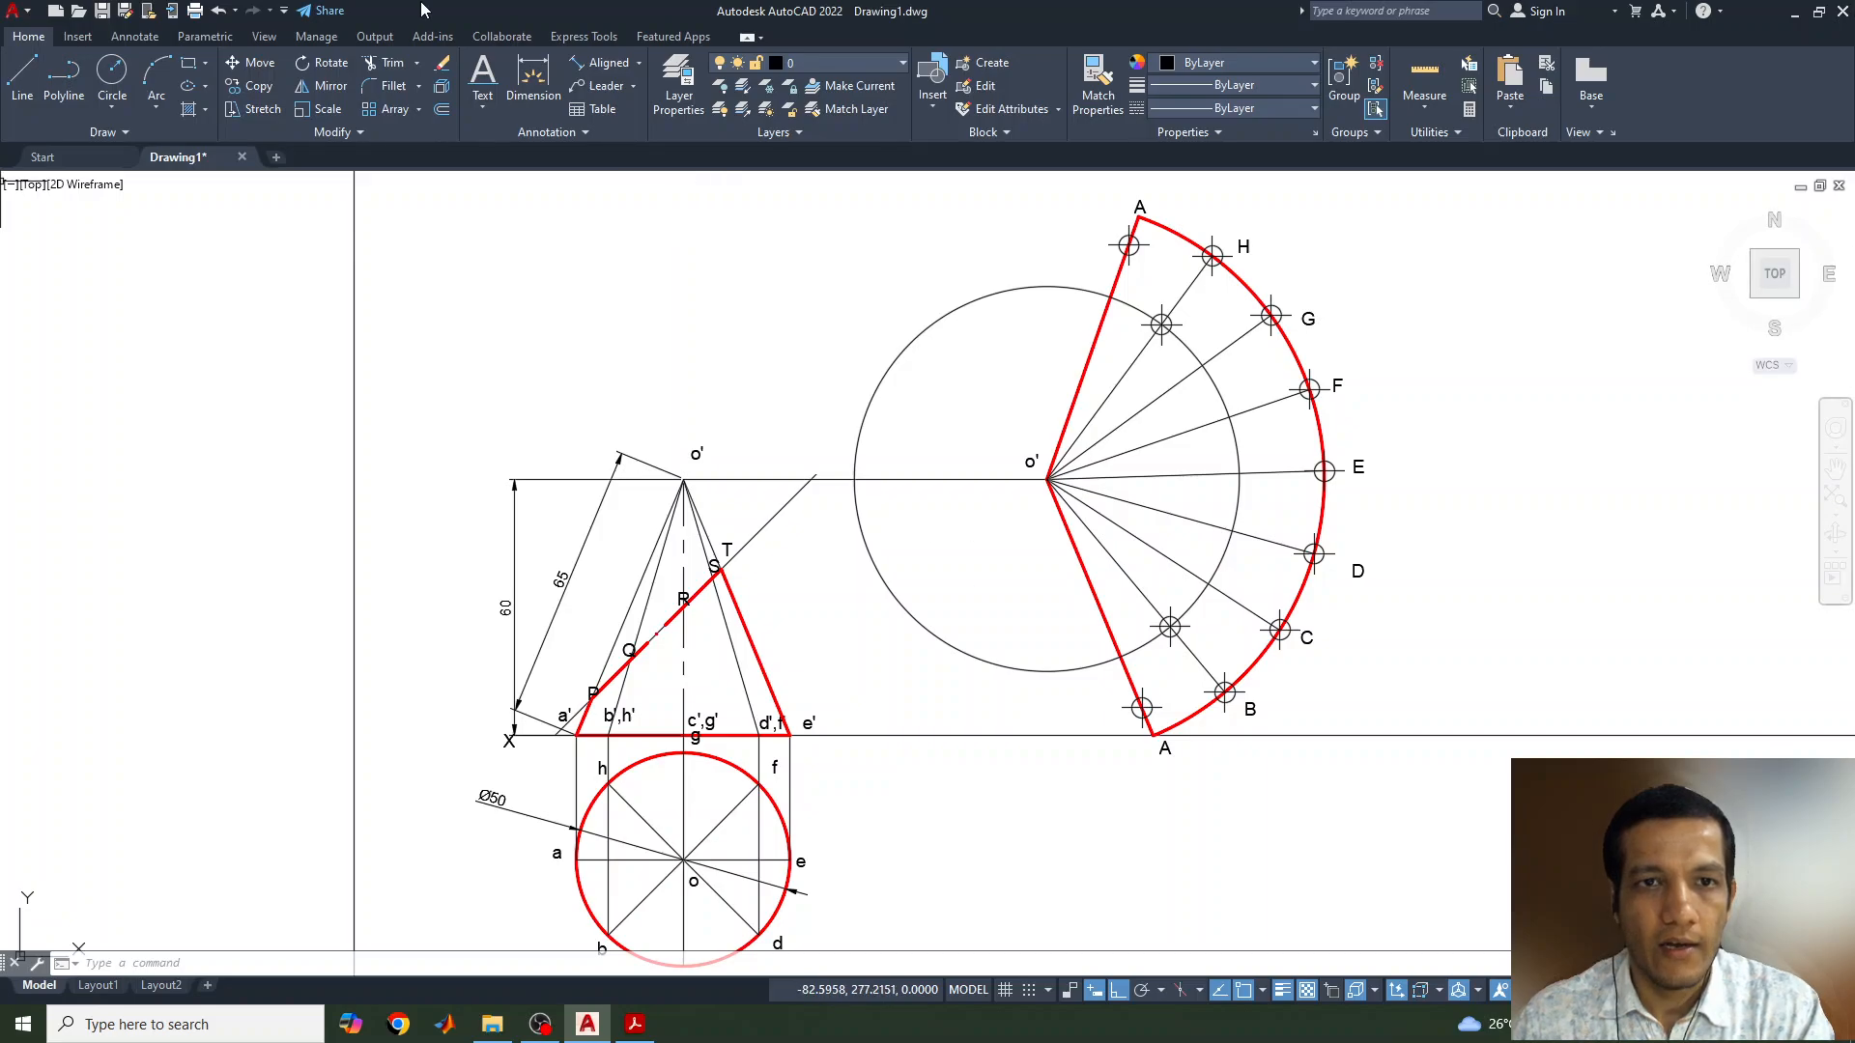
Measure the distance from the front view's apex o' to cut point R with an aligned dimension, without placing it
click(604, 62)
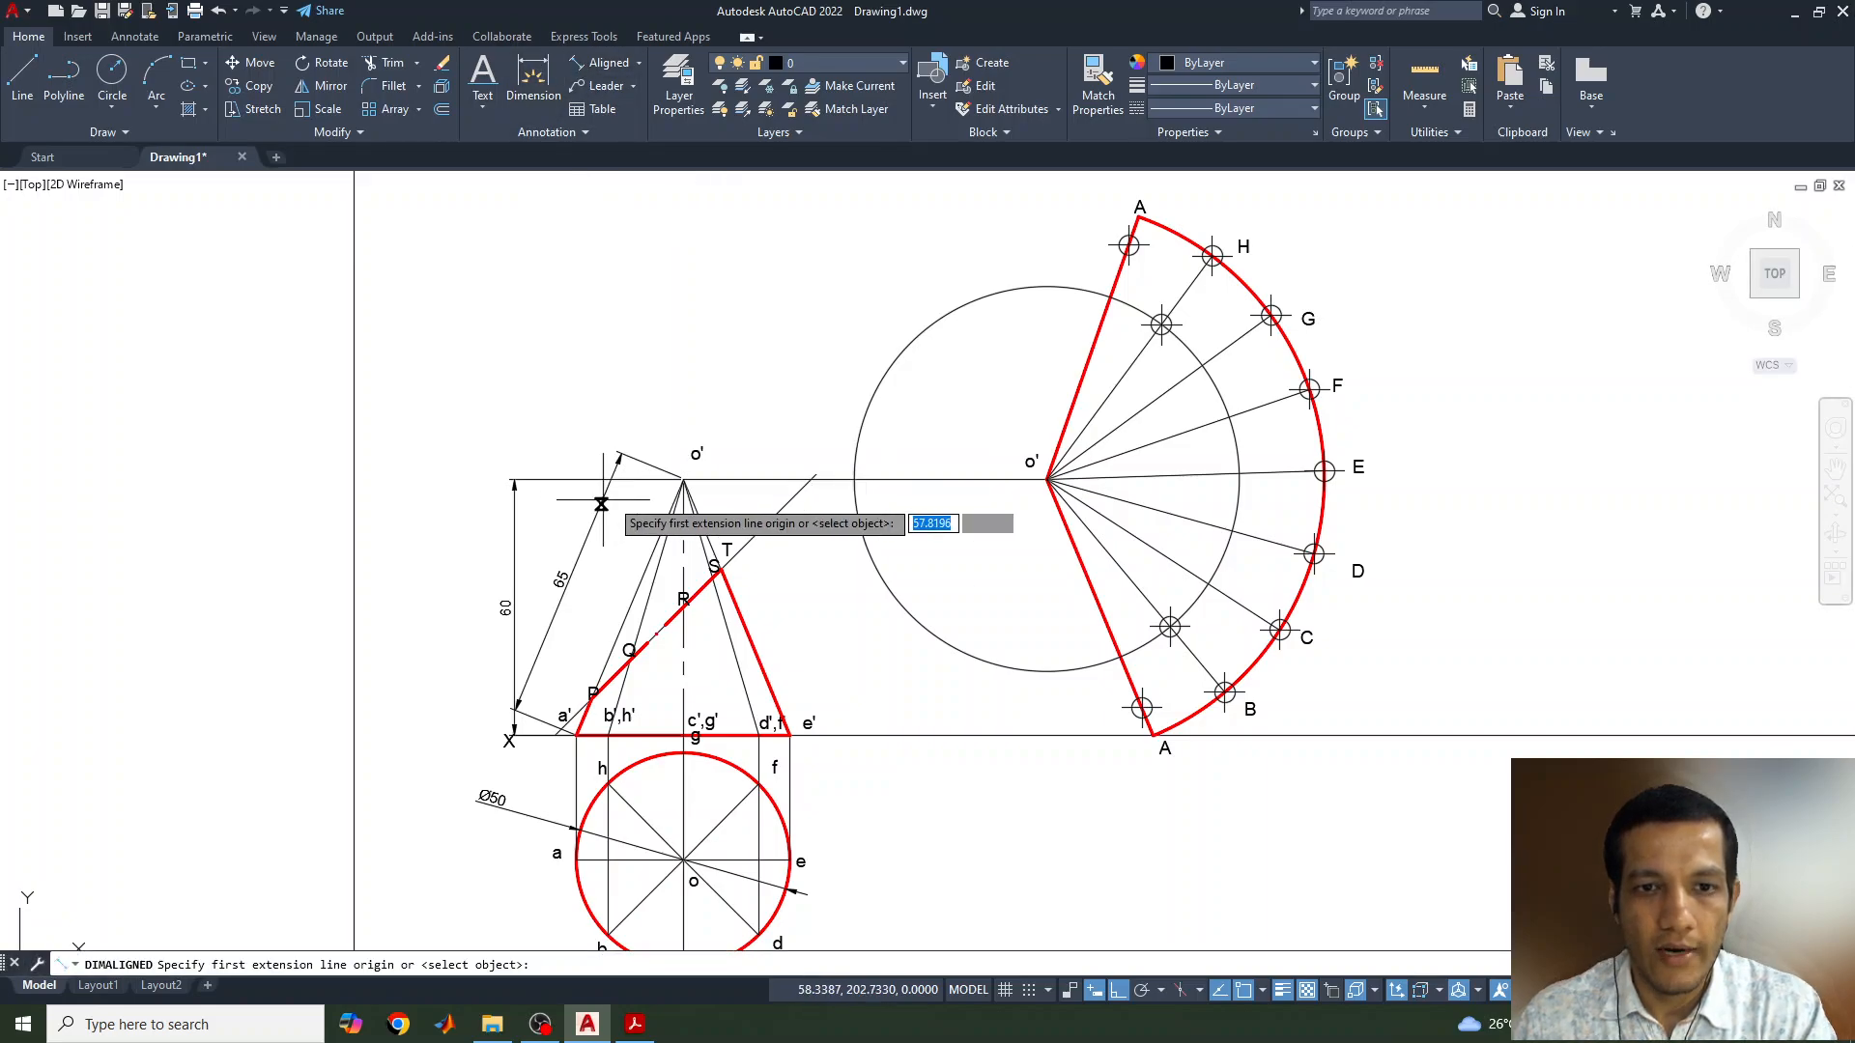
click(683, 479)
click(683, 606)
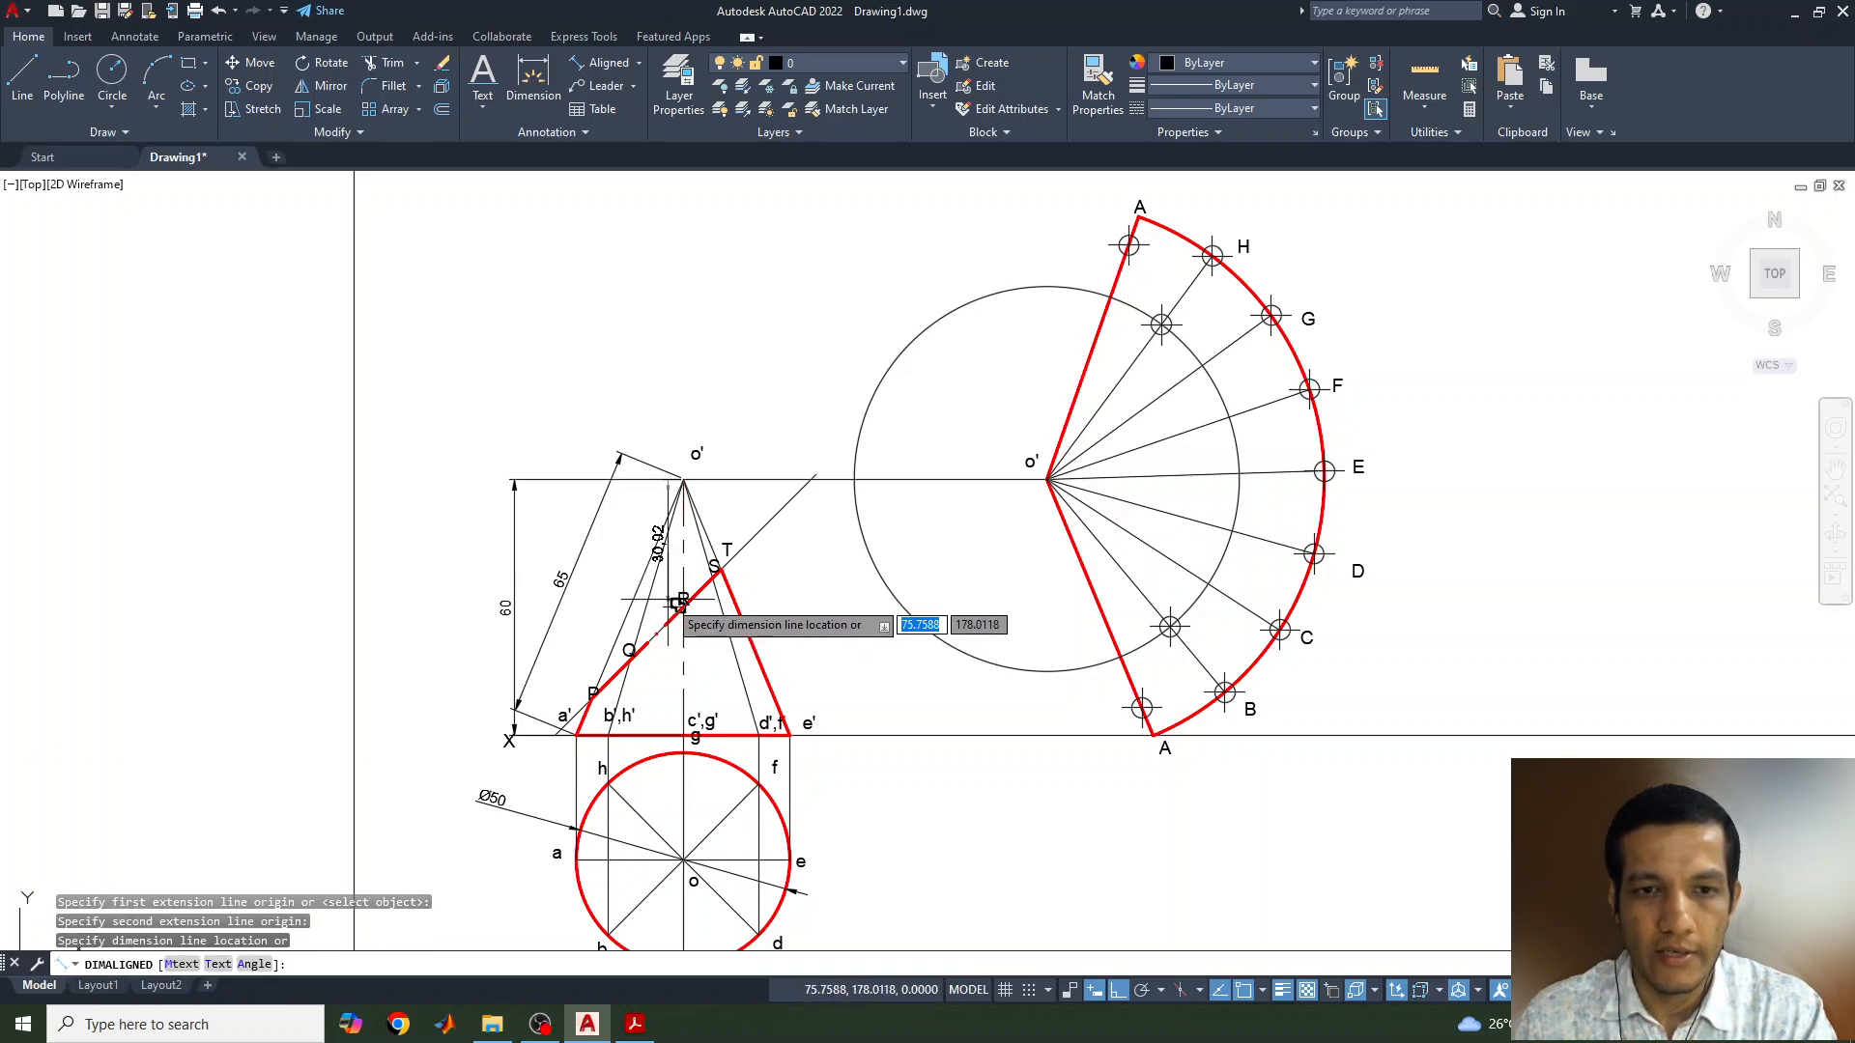
key(Escape)
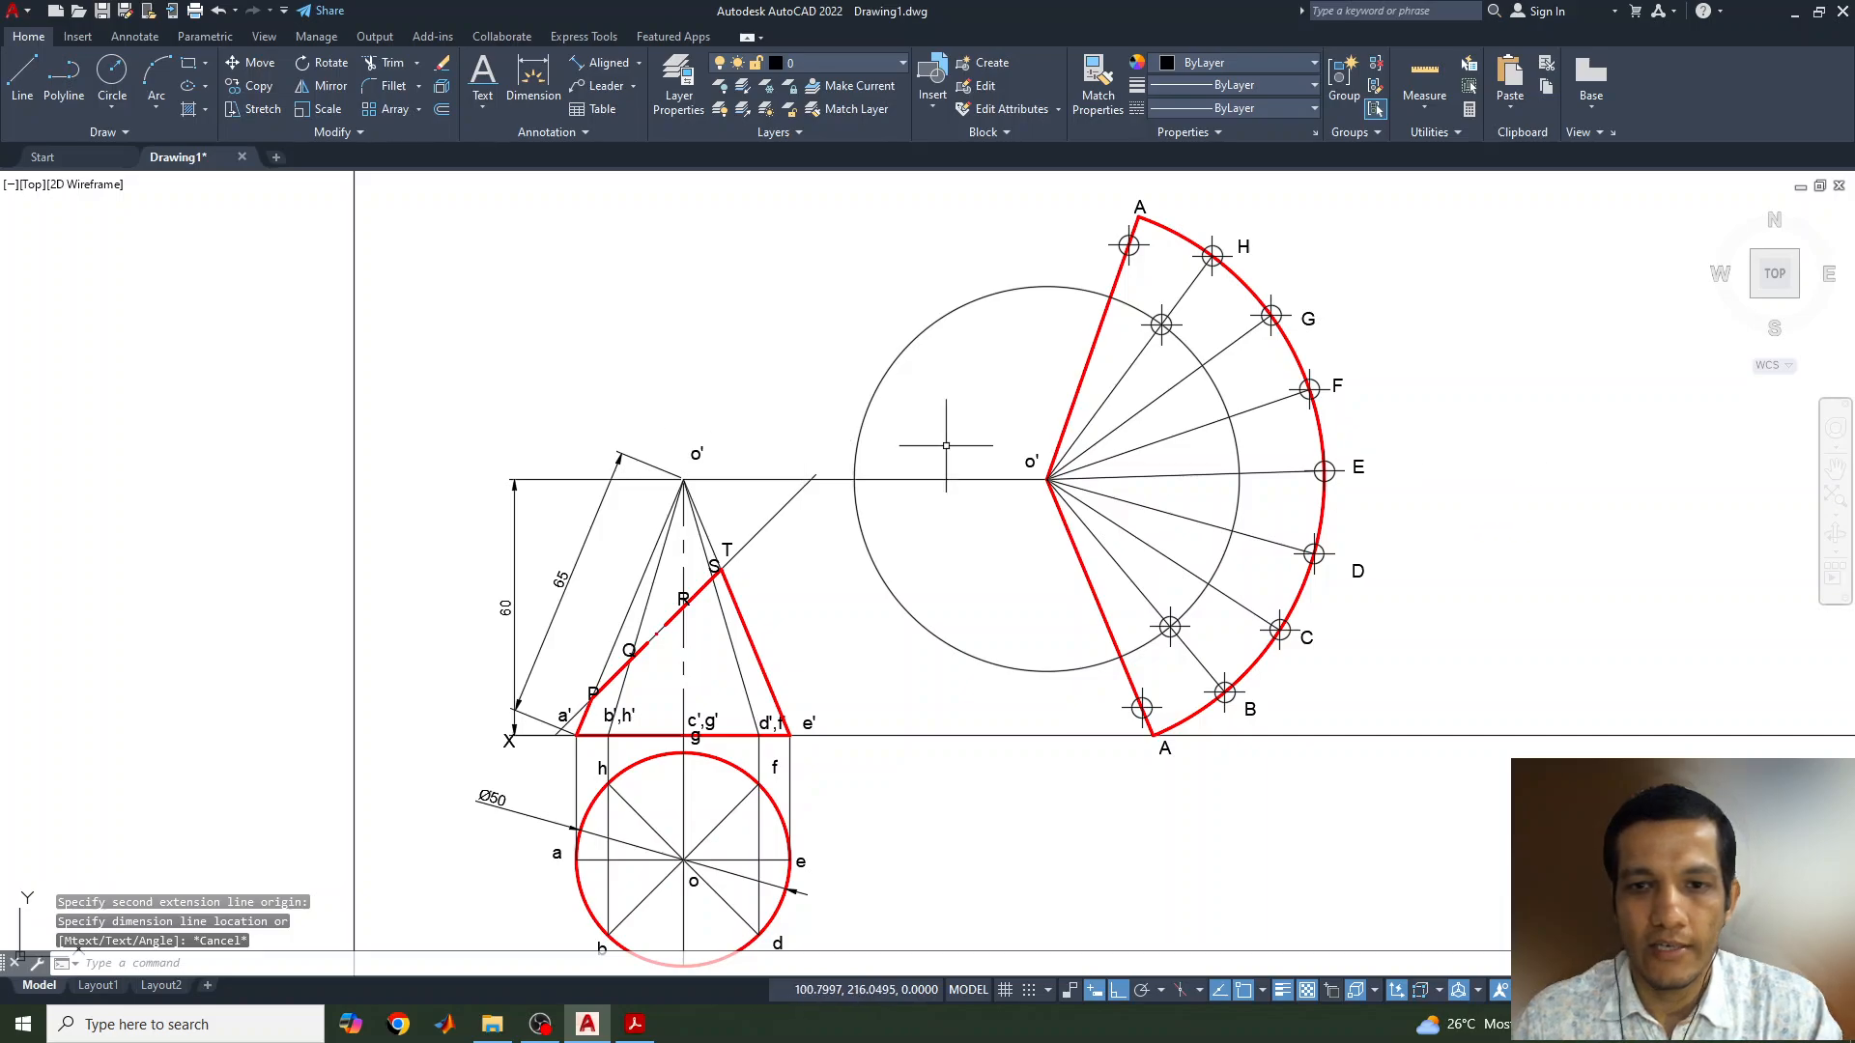
Resize the construction circle at the development's apex to a radius of 30
click(1045, 288)
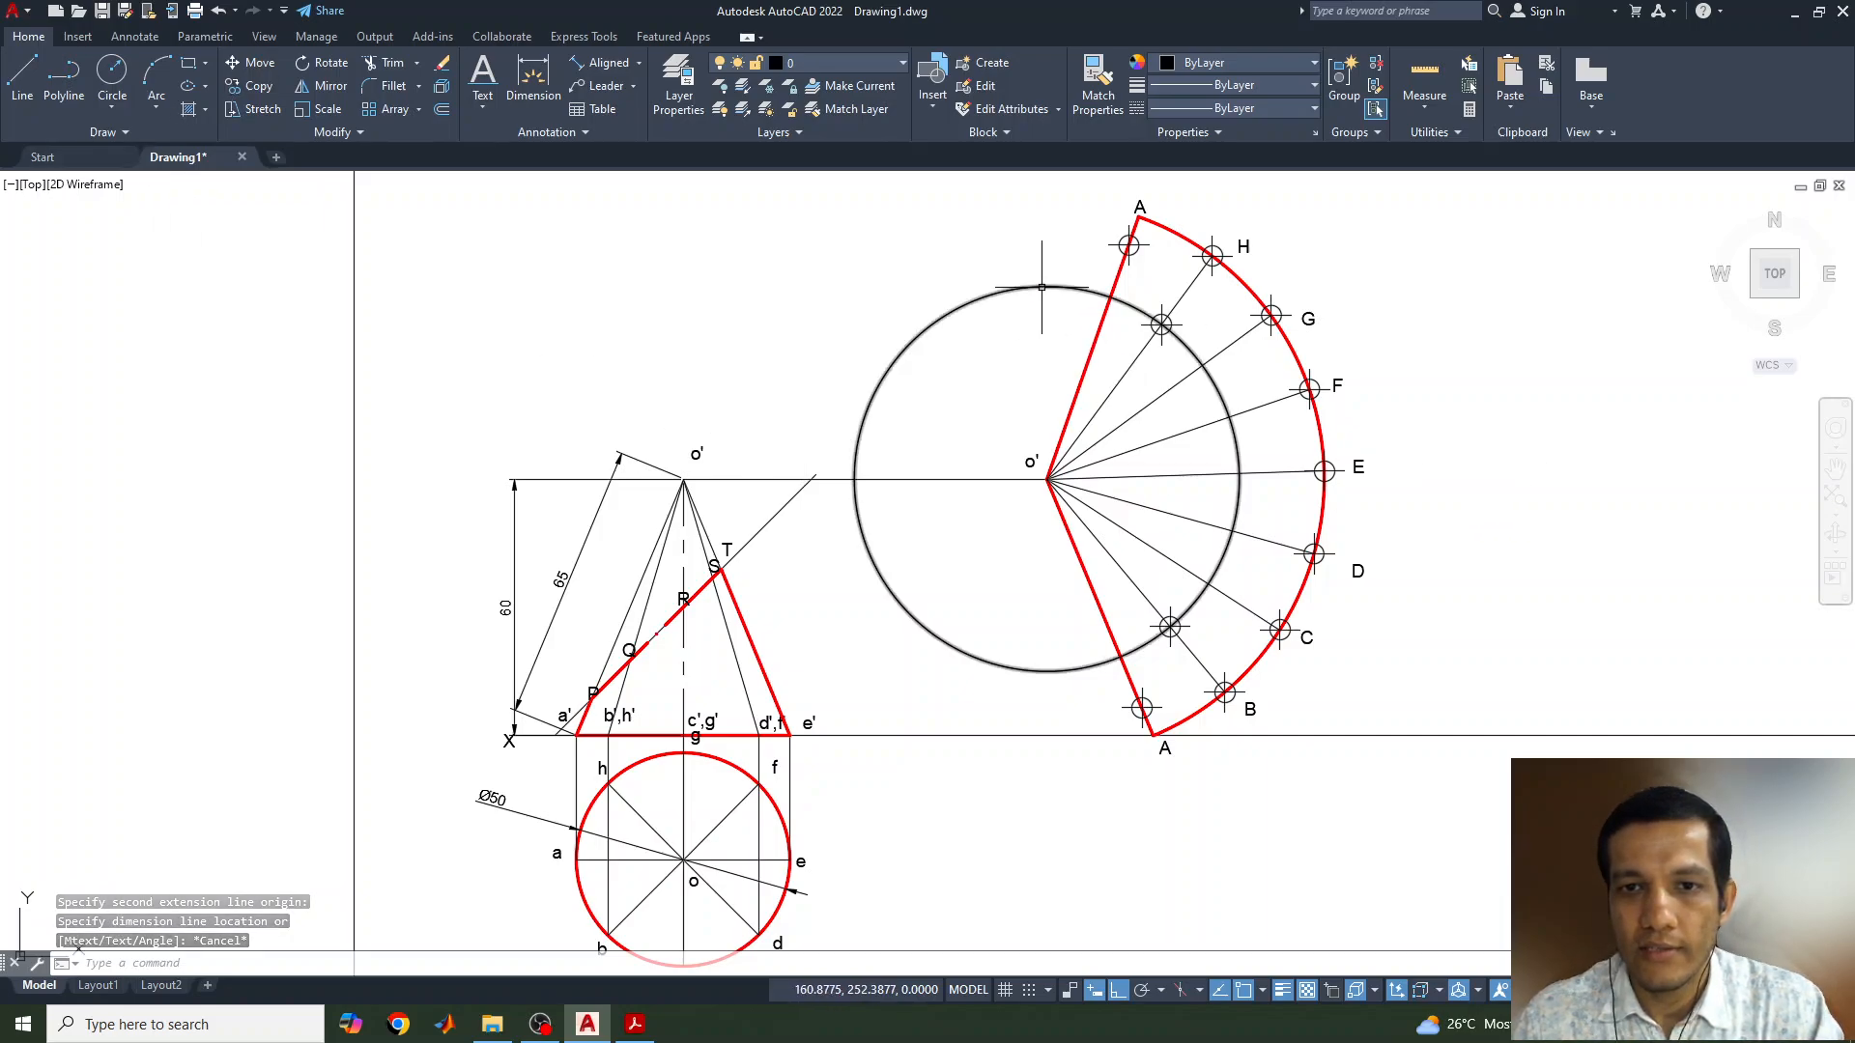
click(1239, 479)
text(30)
key(Return)
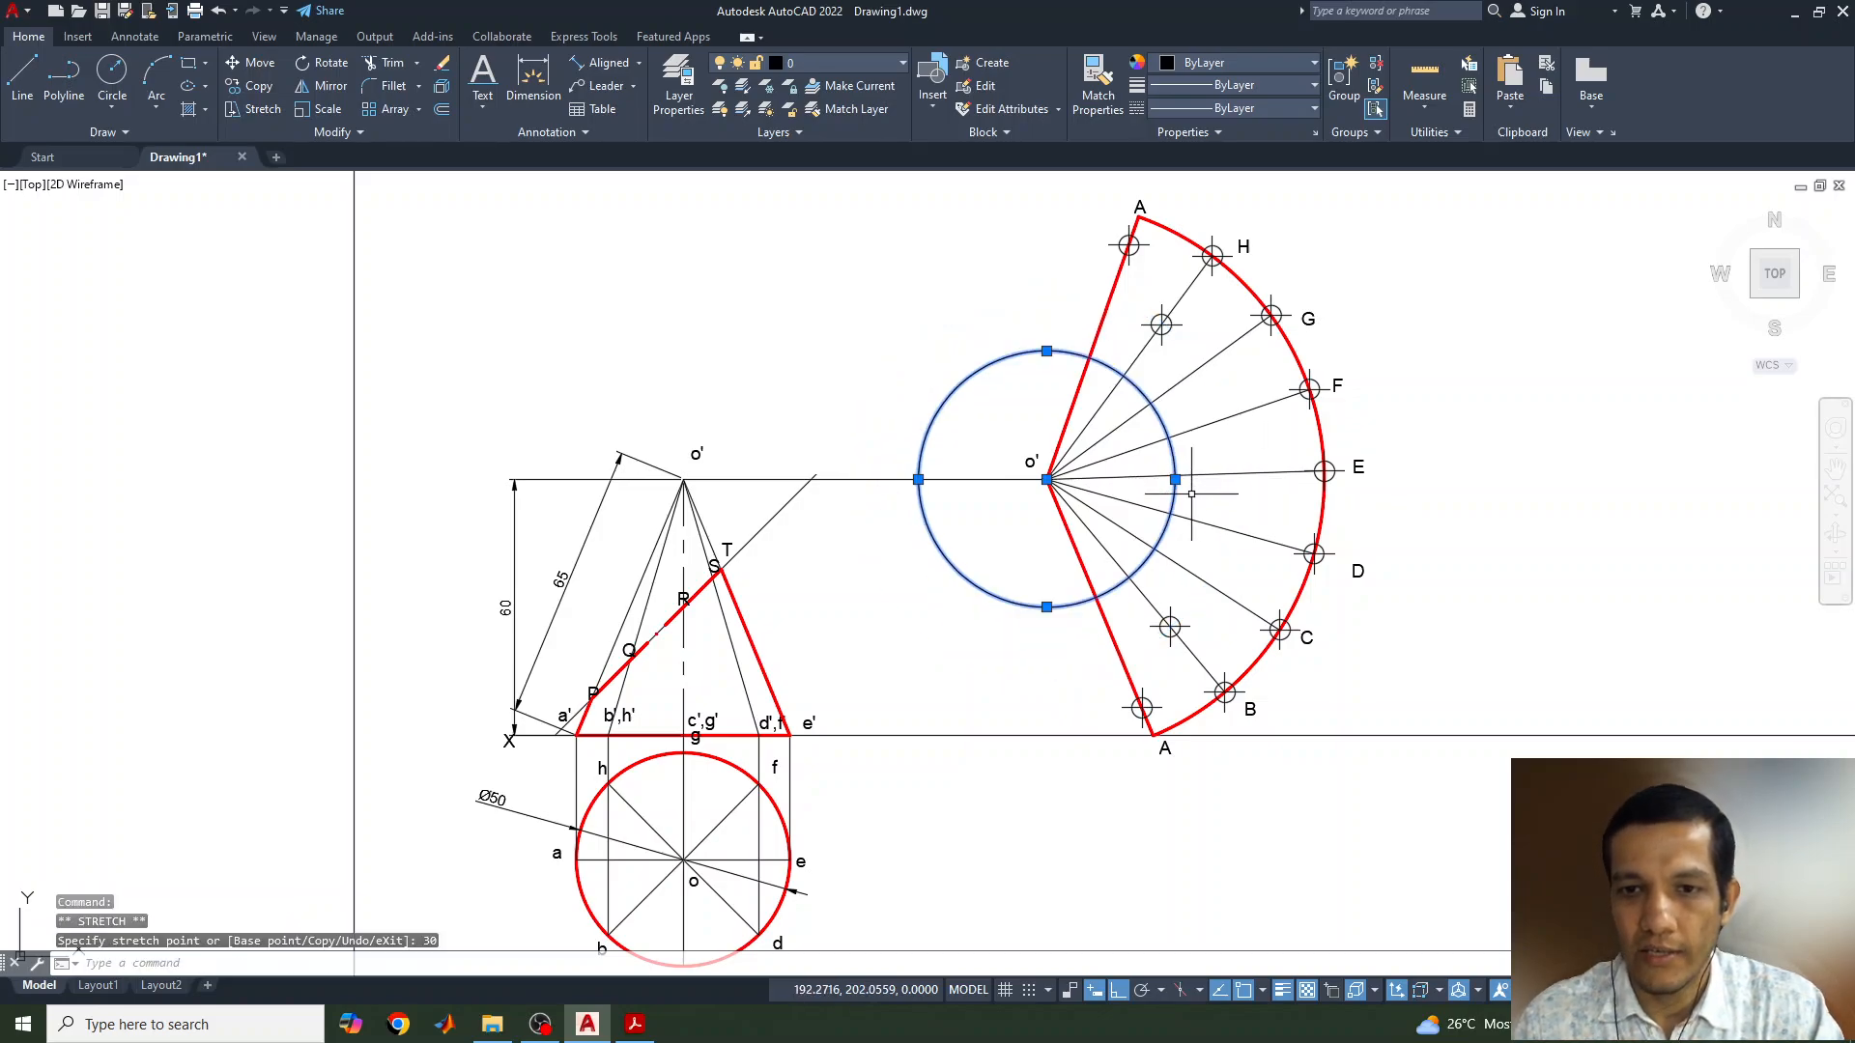
key(Escape)
Place a point where the construction circle crosses the development line o'E
text(PO)
key(Return)
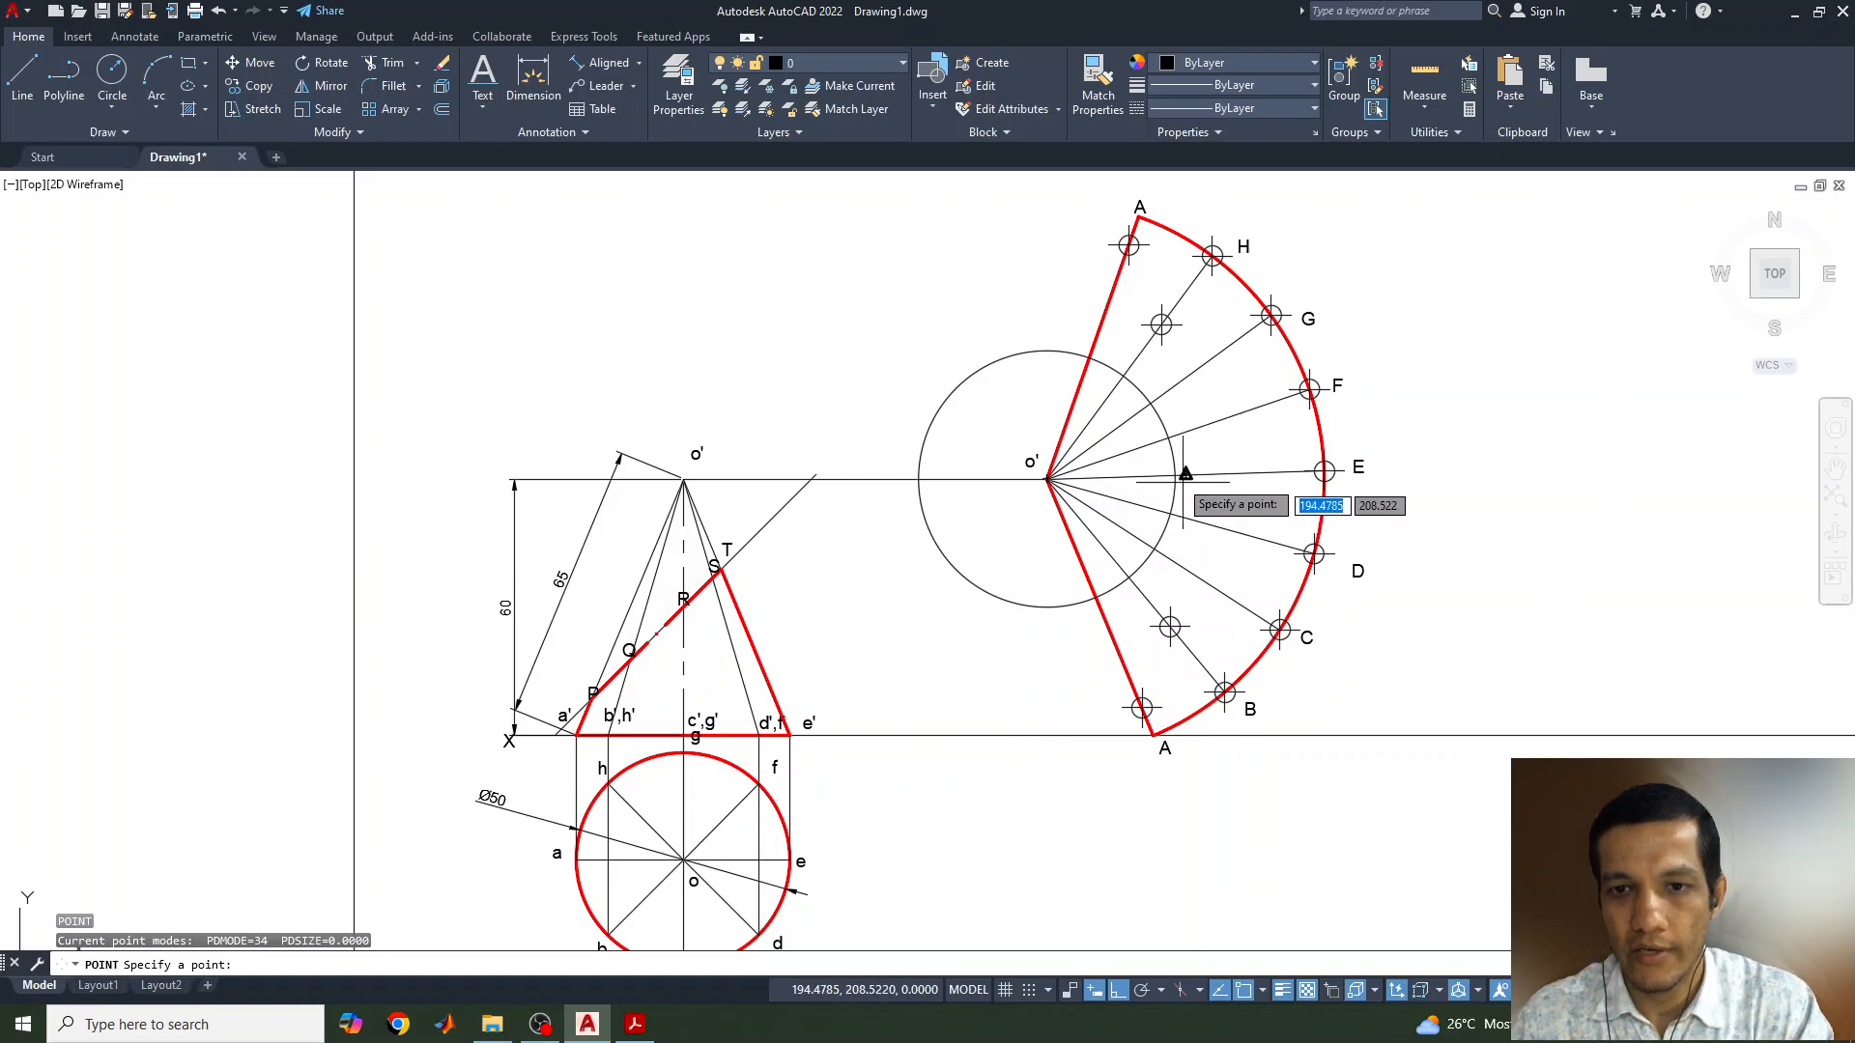
click(1174, 474)
key(Escape)
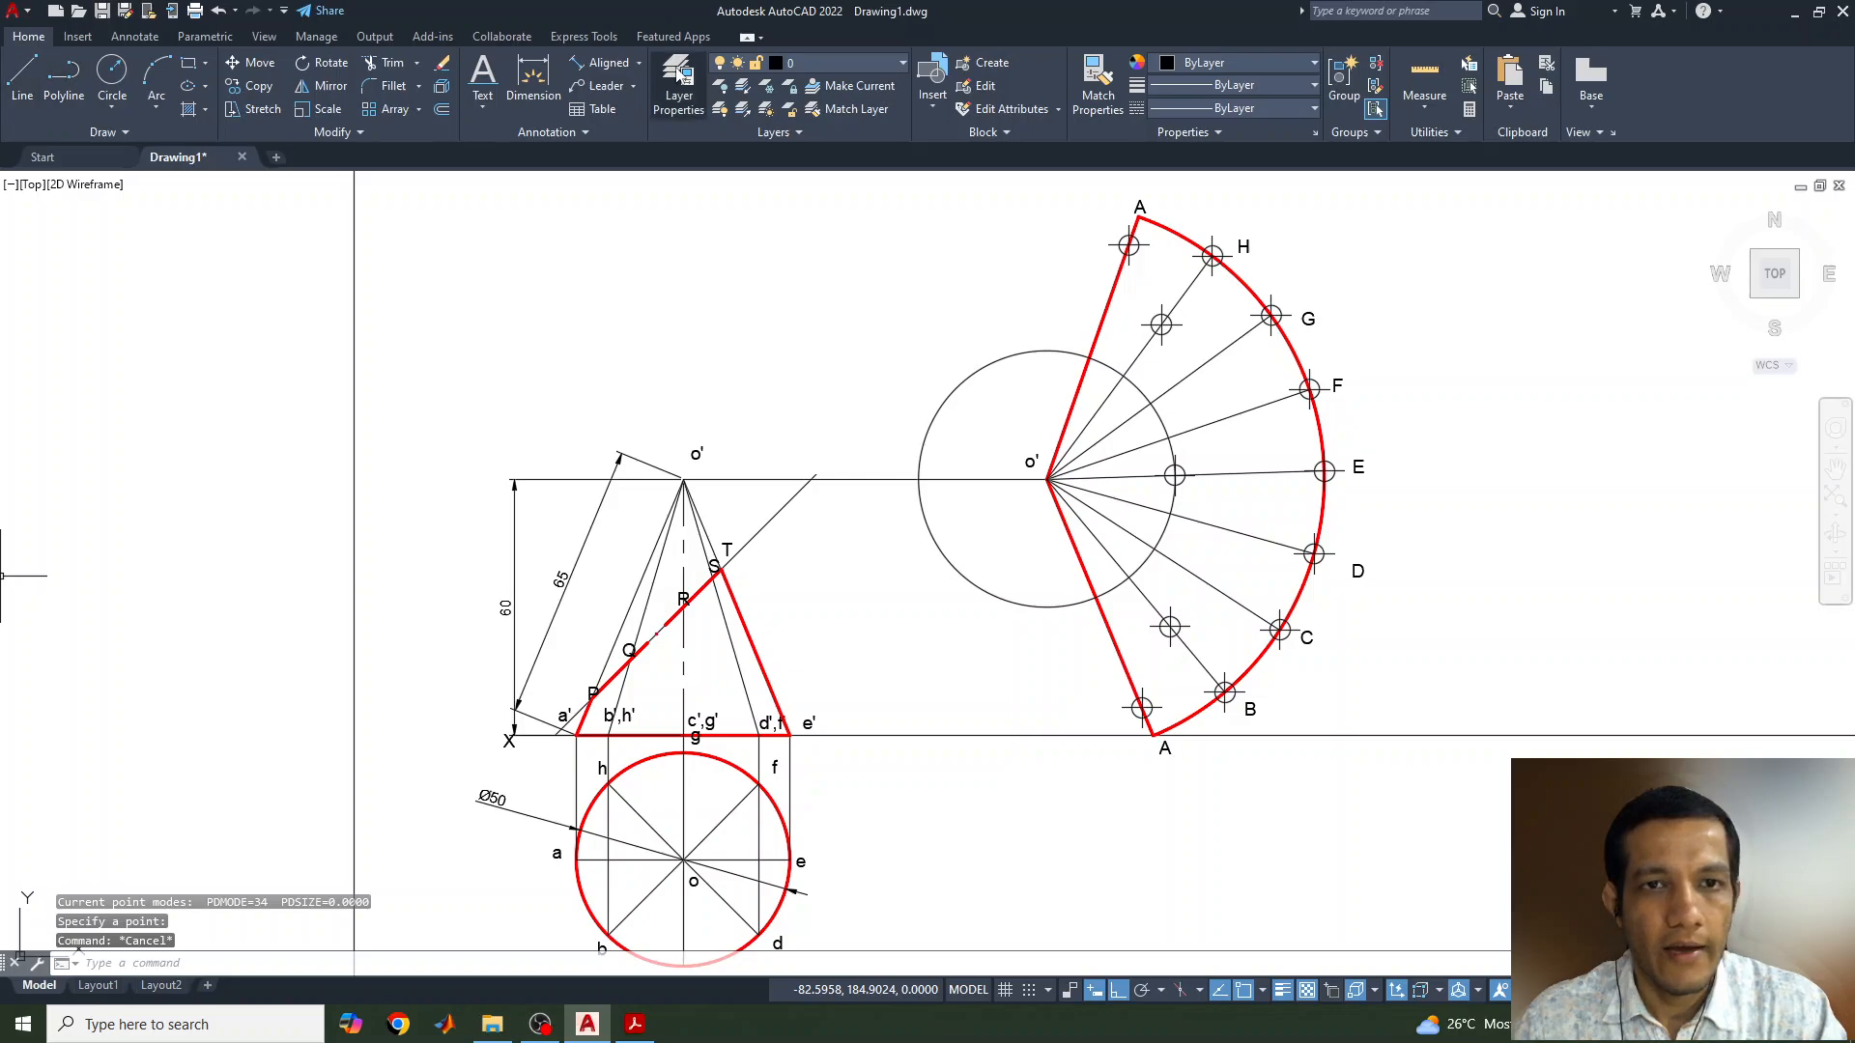
Measure the distance from the front view's apex o' to cut point S with an aligned dimension, without placing it
click(599, 64)
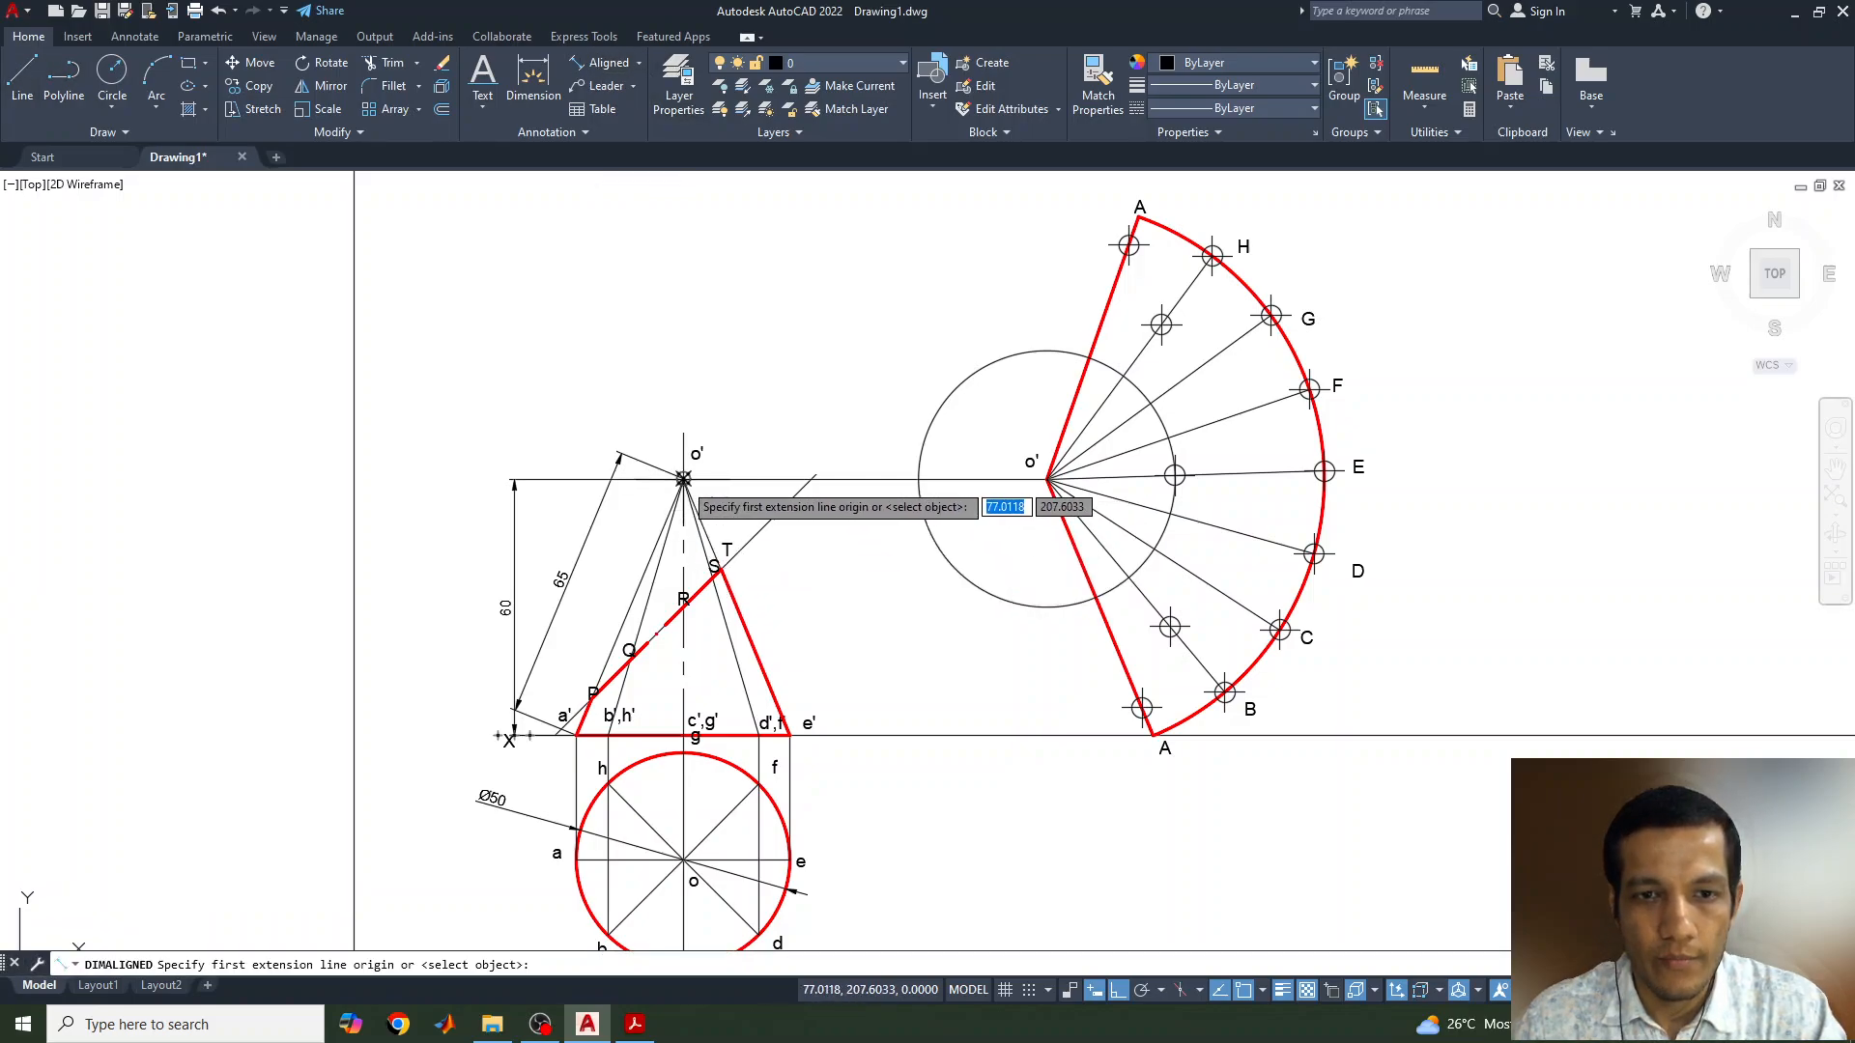
click(683, 480)
click(713, 577)
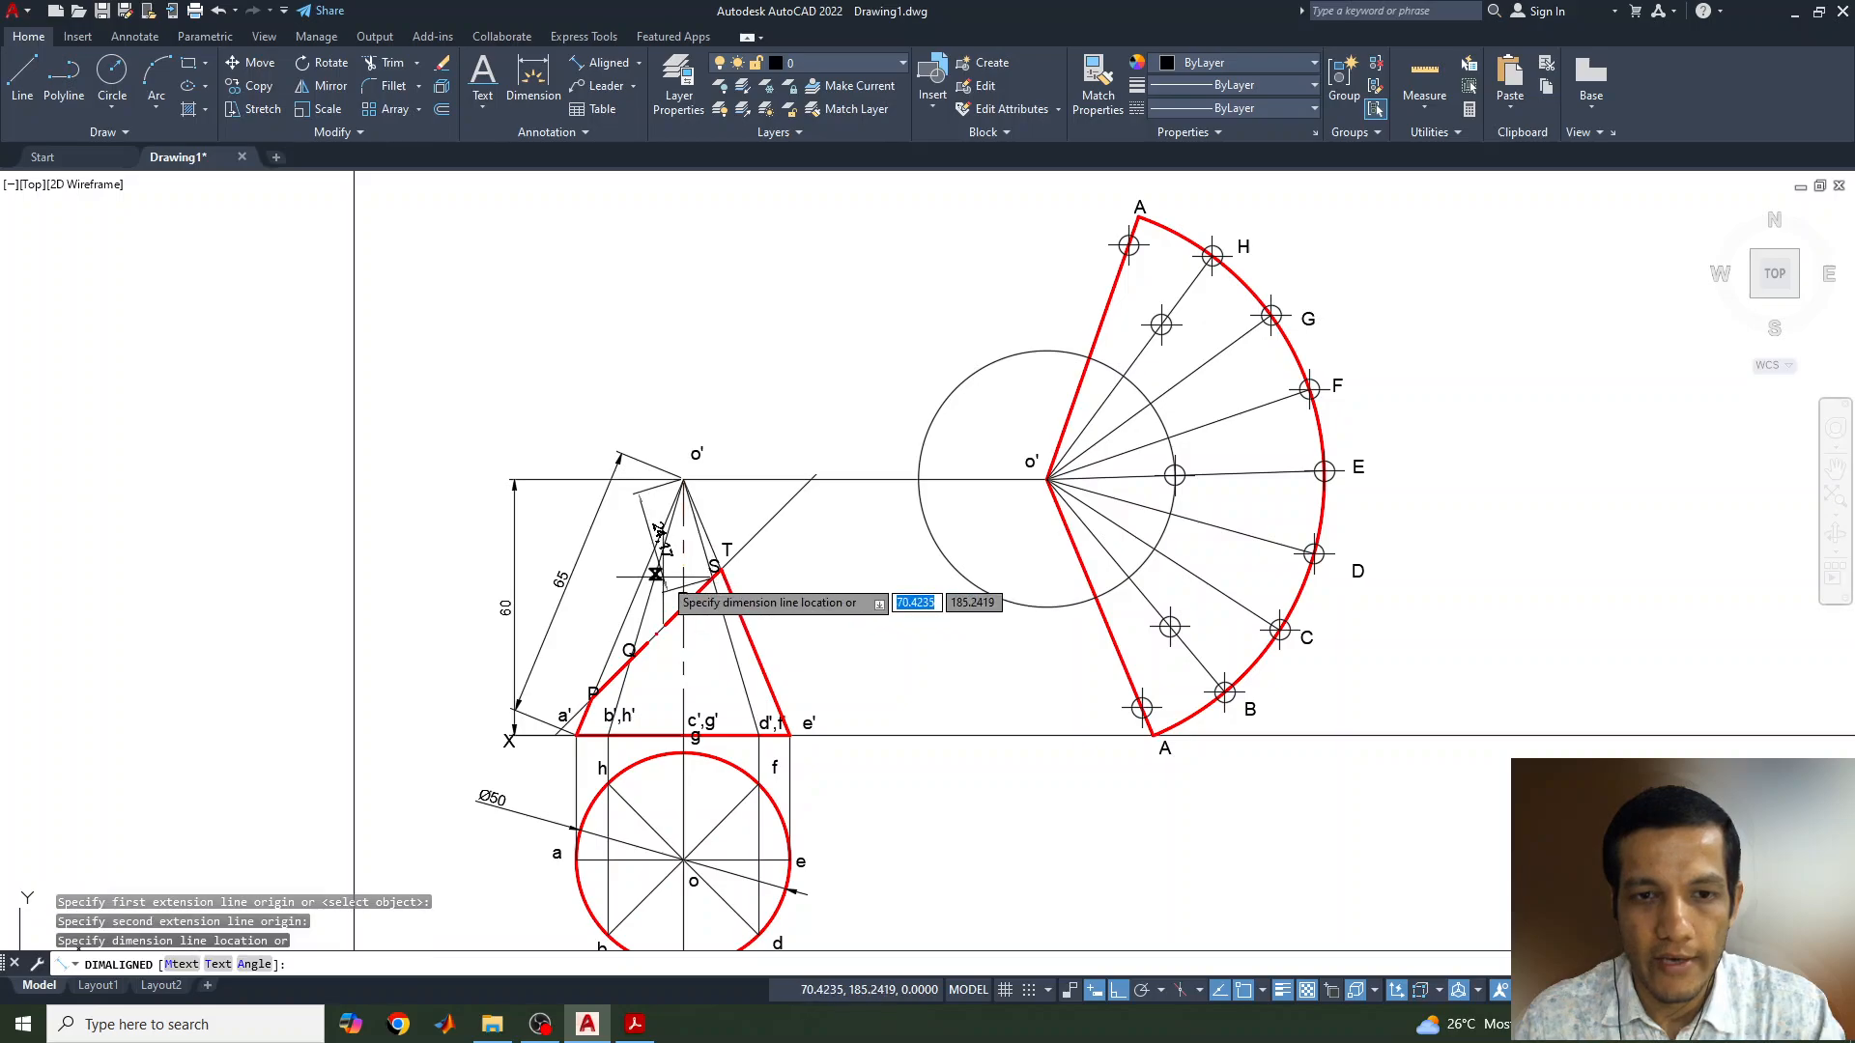
key(Escape)
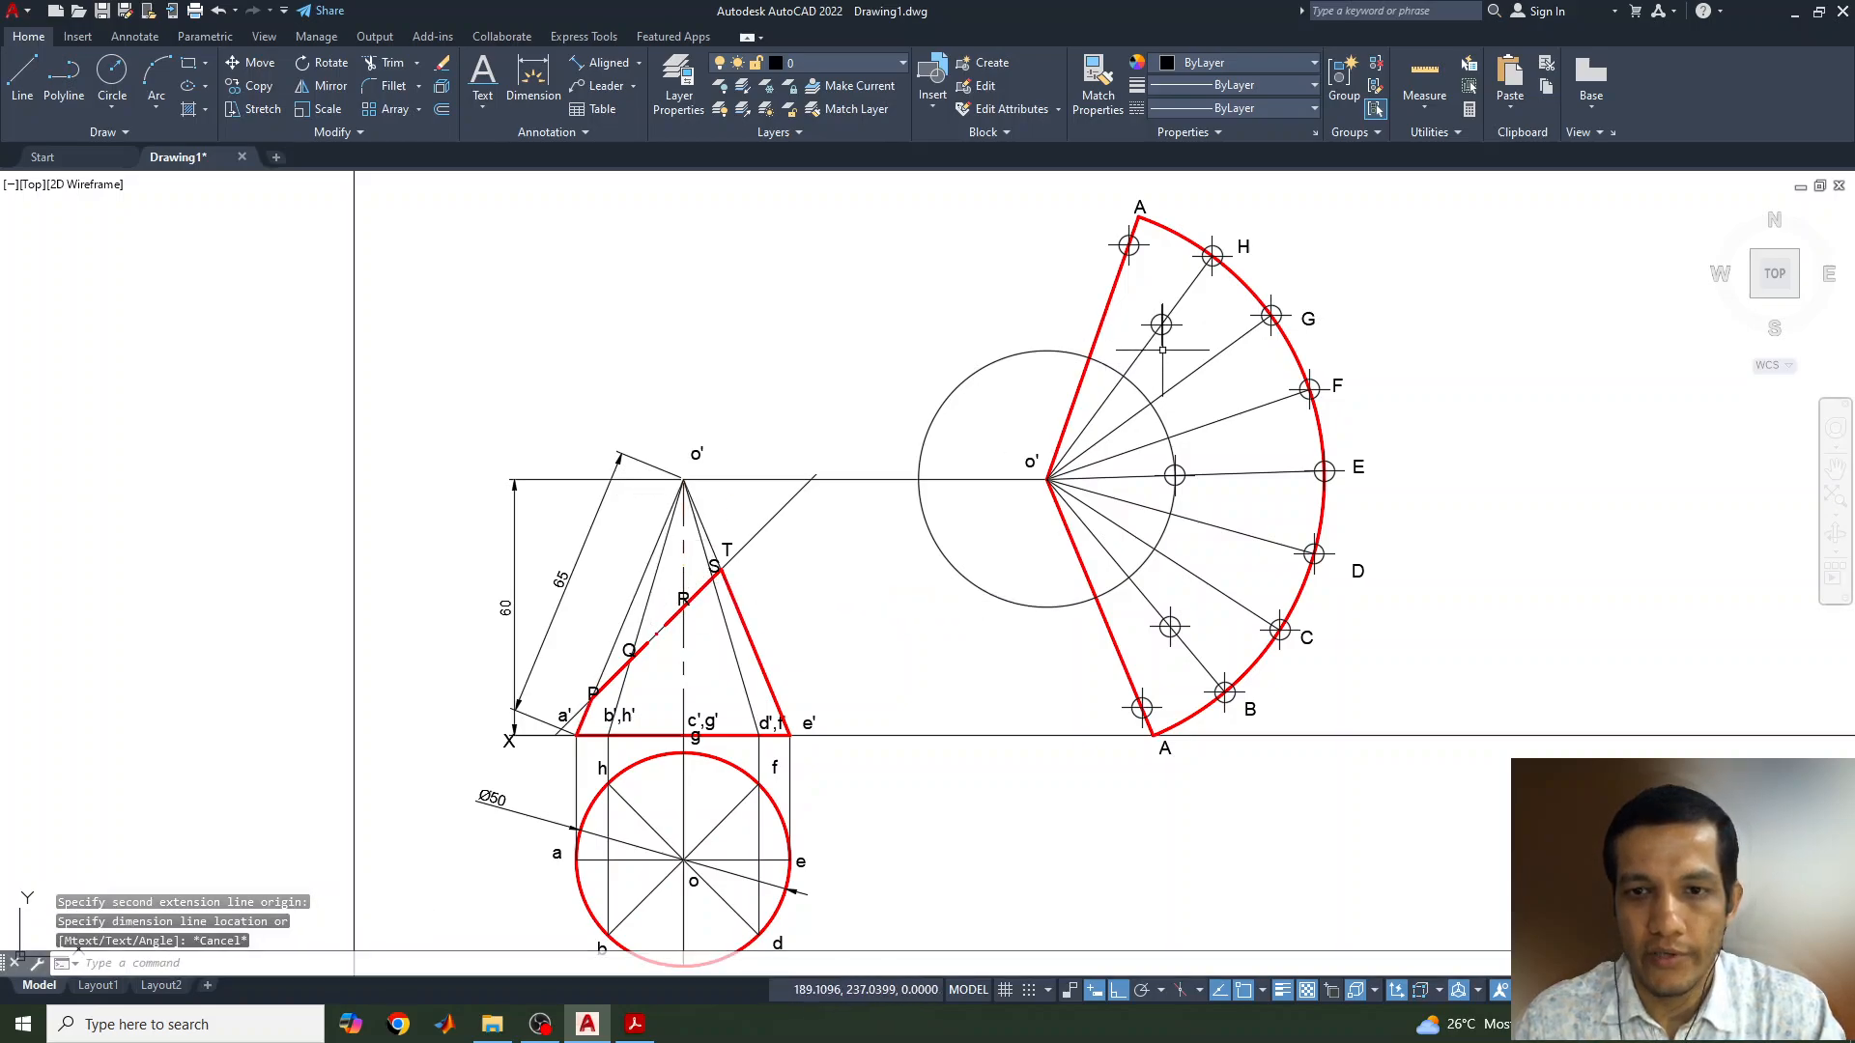
Resize the construction circle at the development's apex to a radius of 24
click(1171, 474)
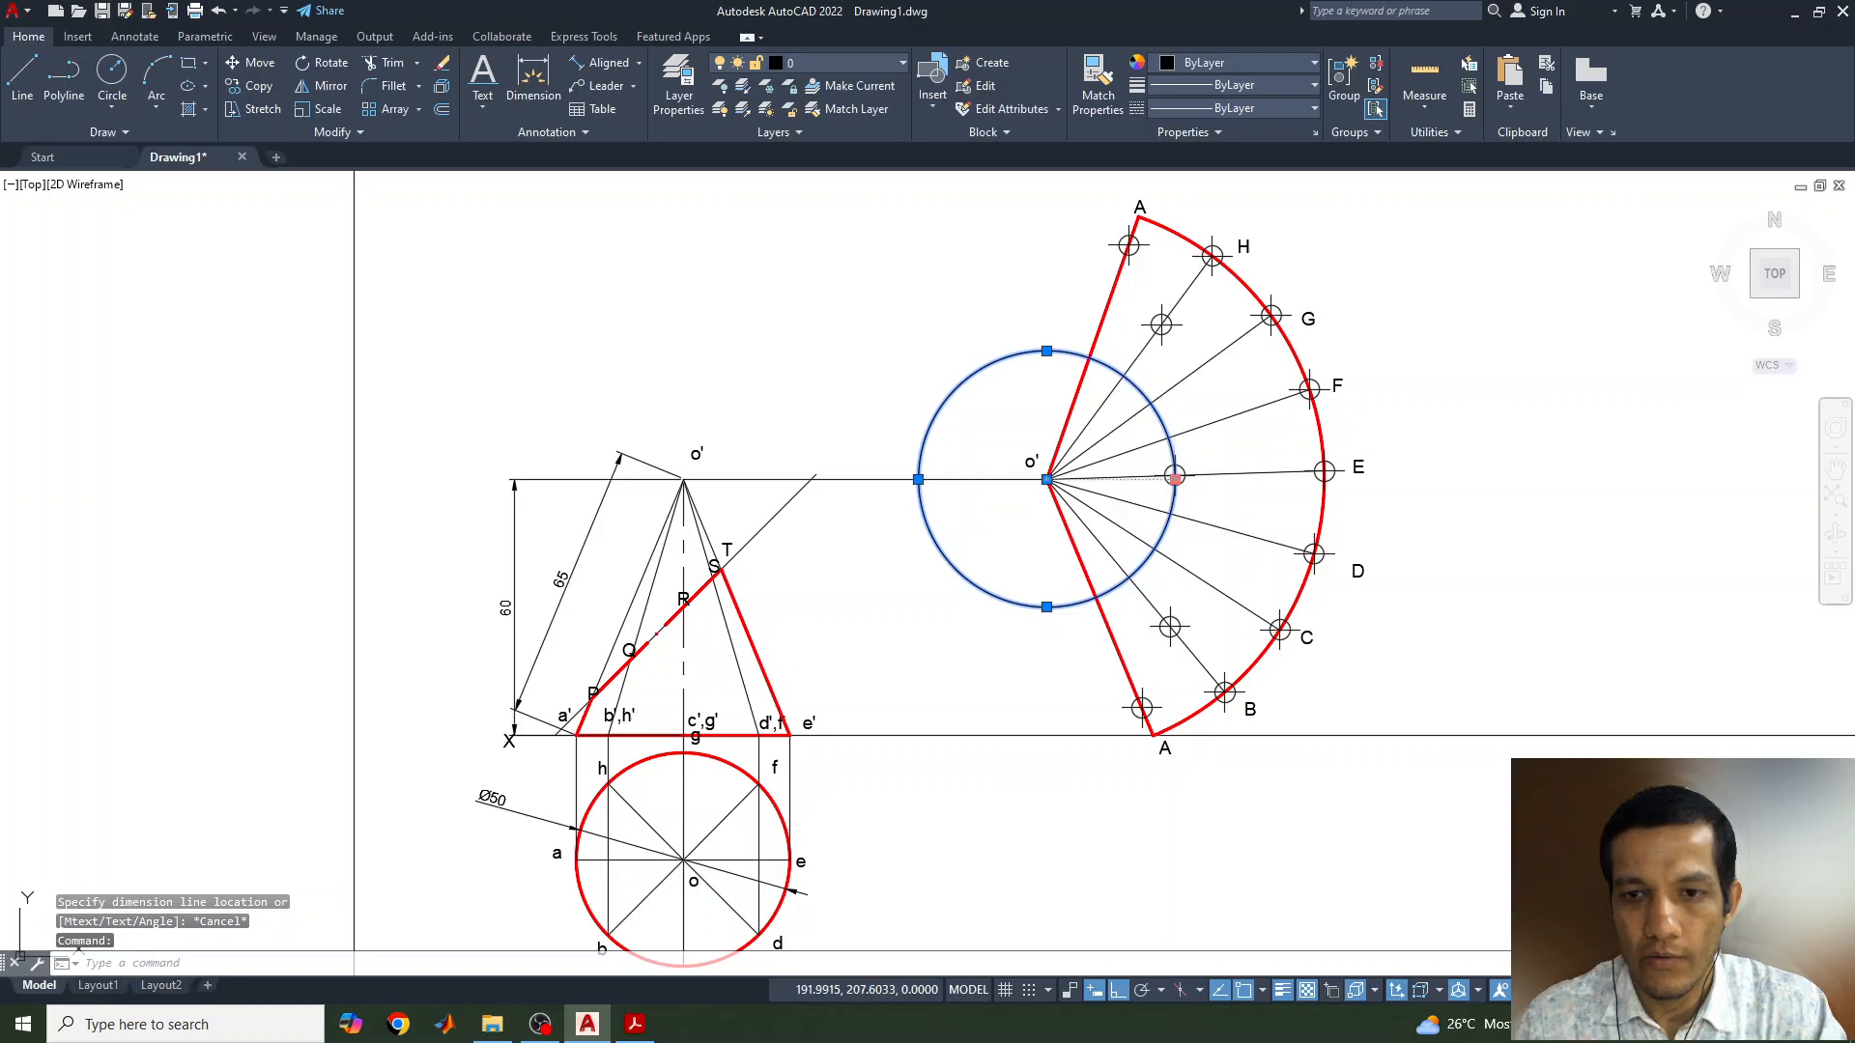
click(1174, 477)
text(24)
key(Return)
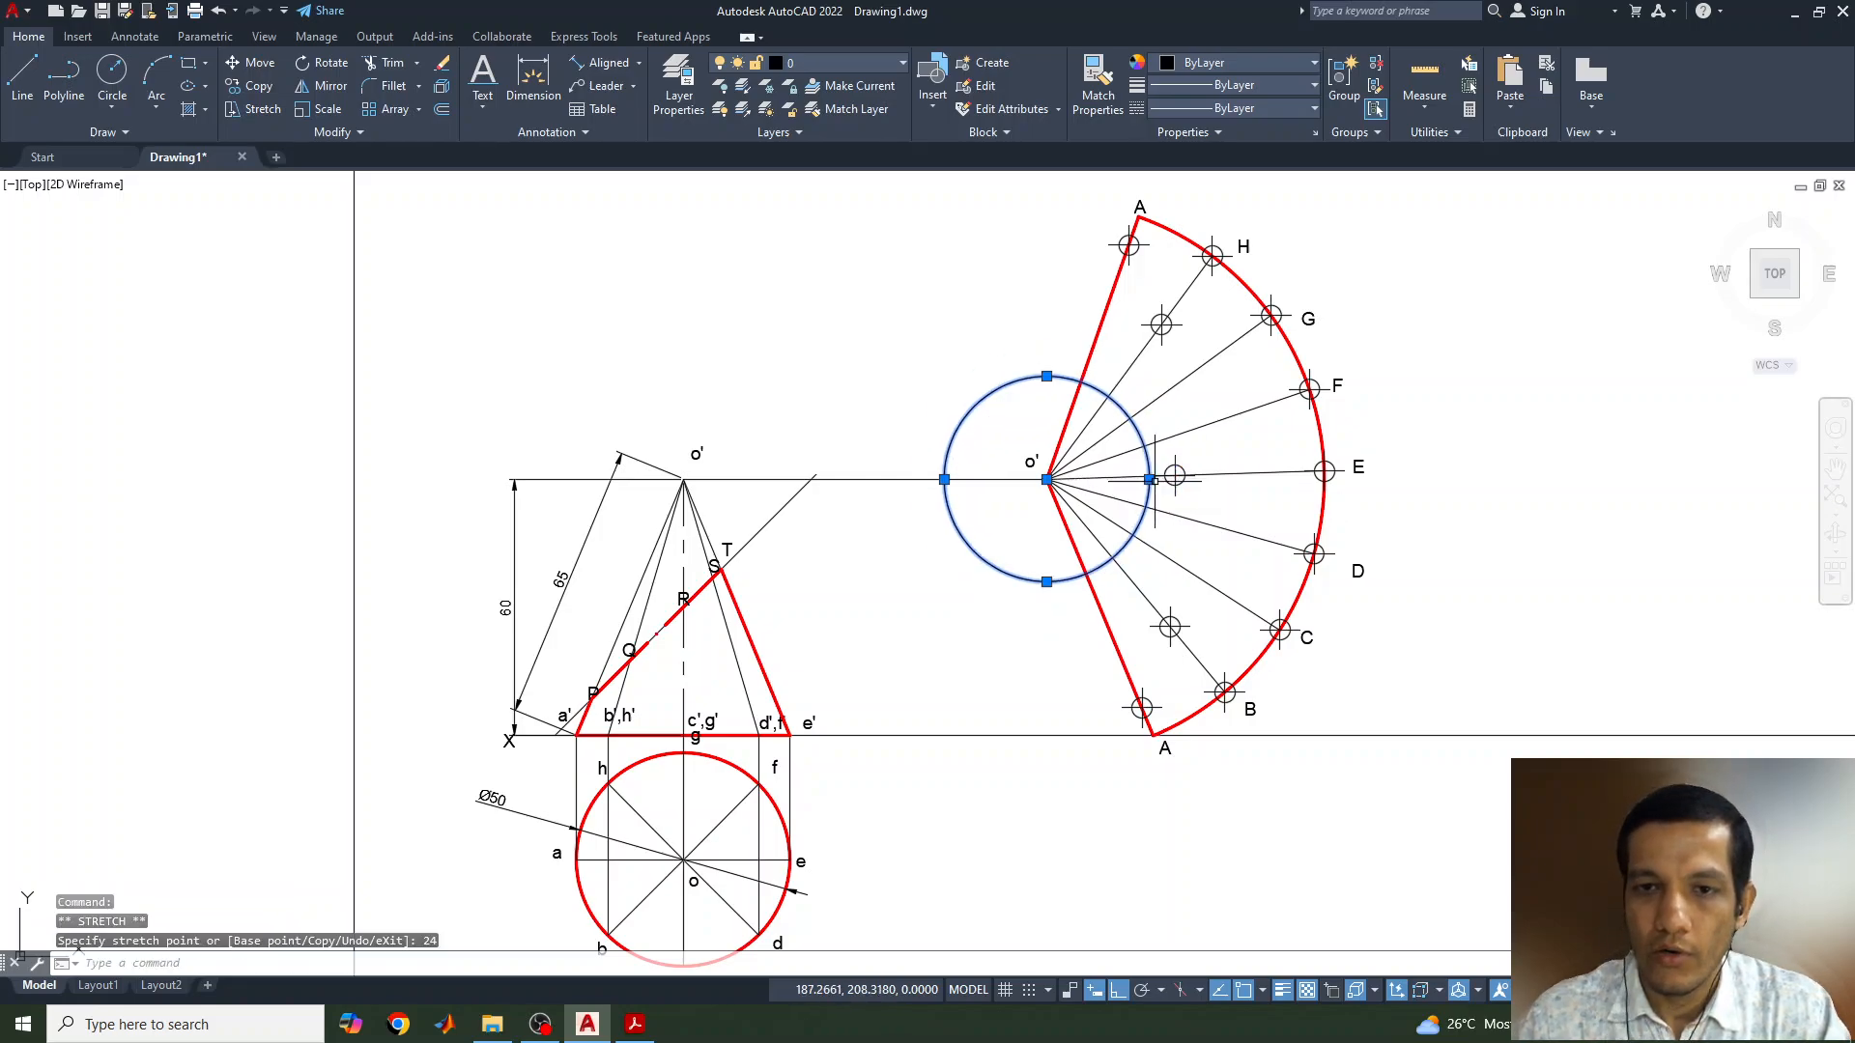
key(Escape)
key(Escape)
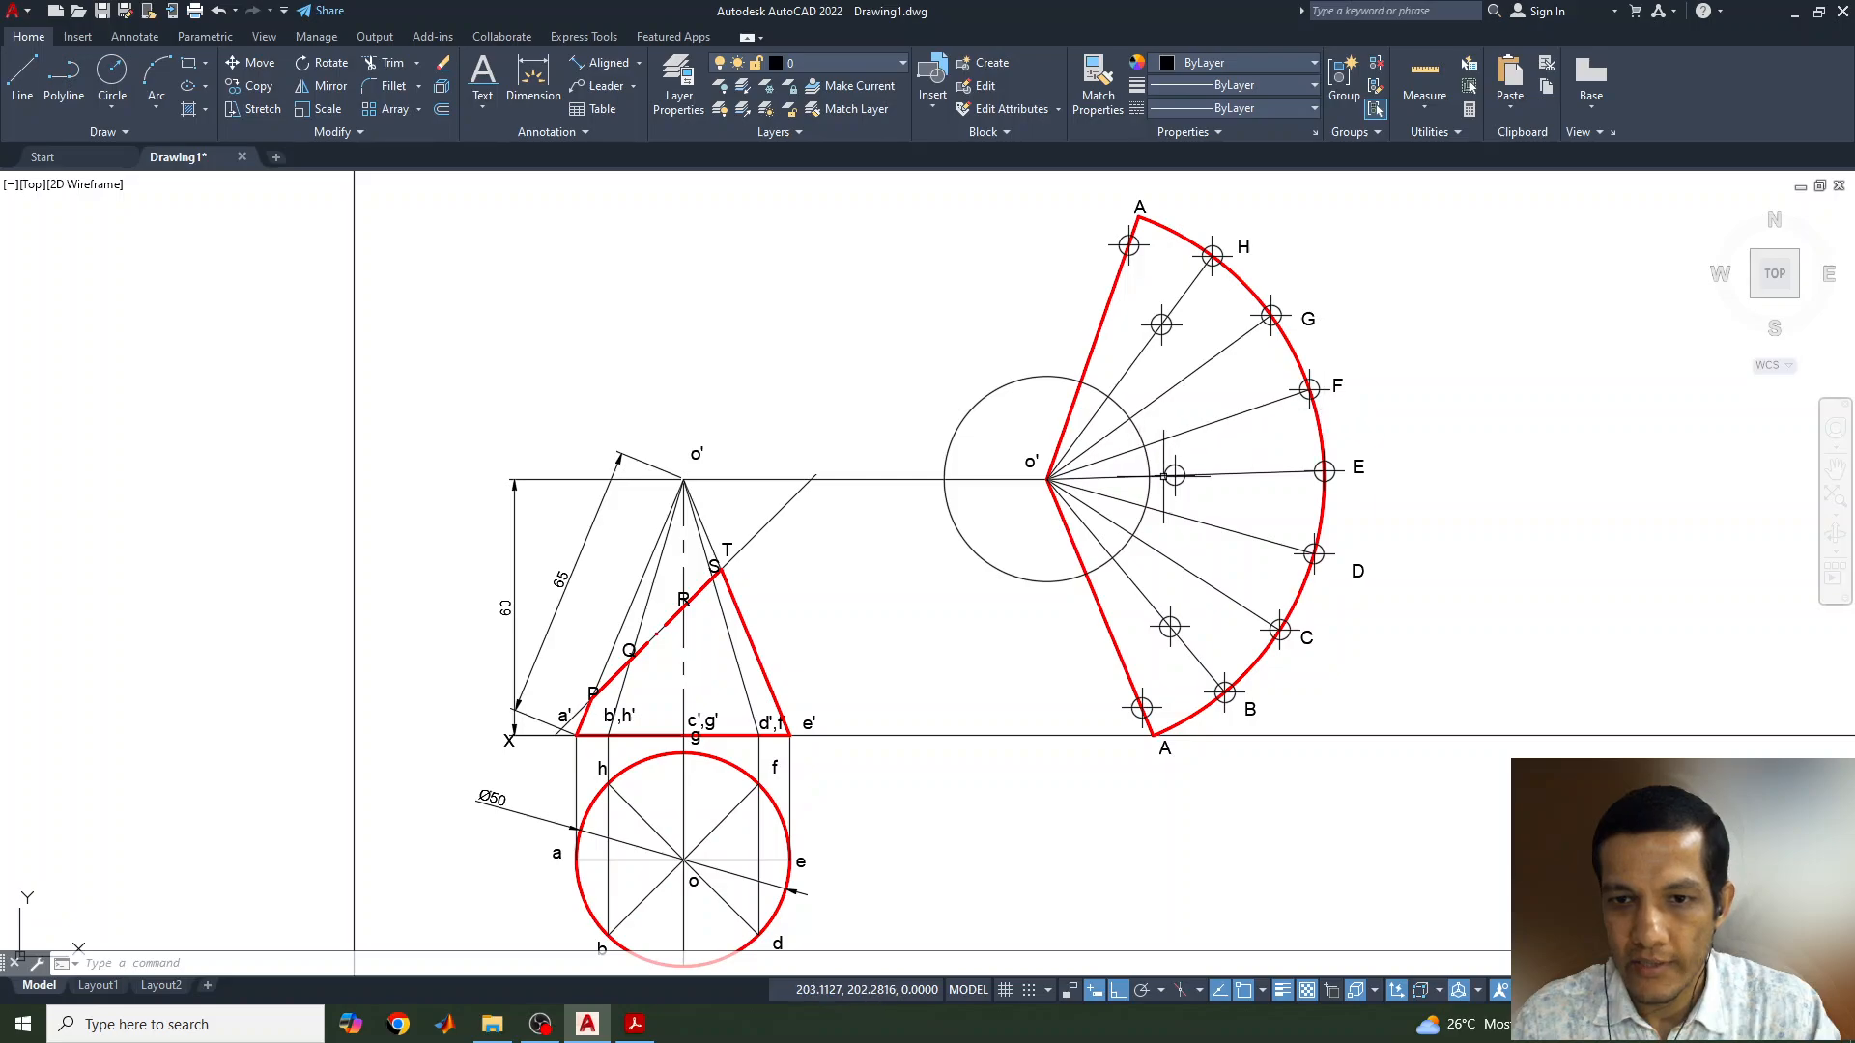
Place points where the construction circle crosses the development lines o'D and o'G
key(Return)
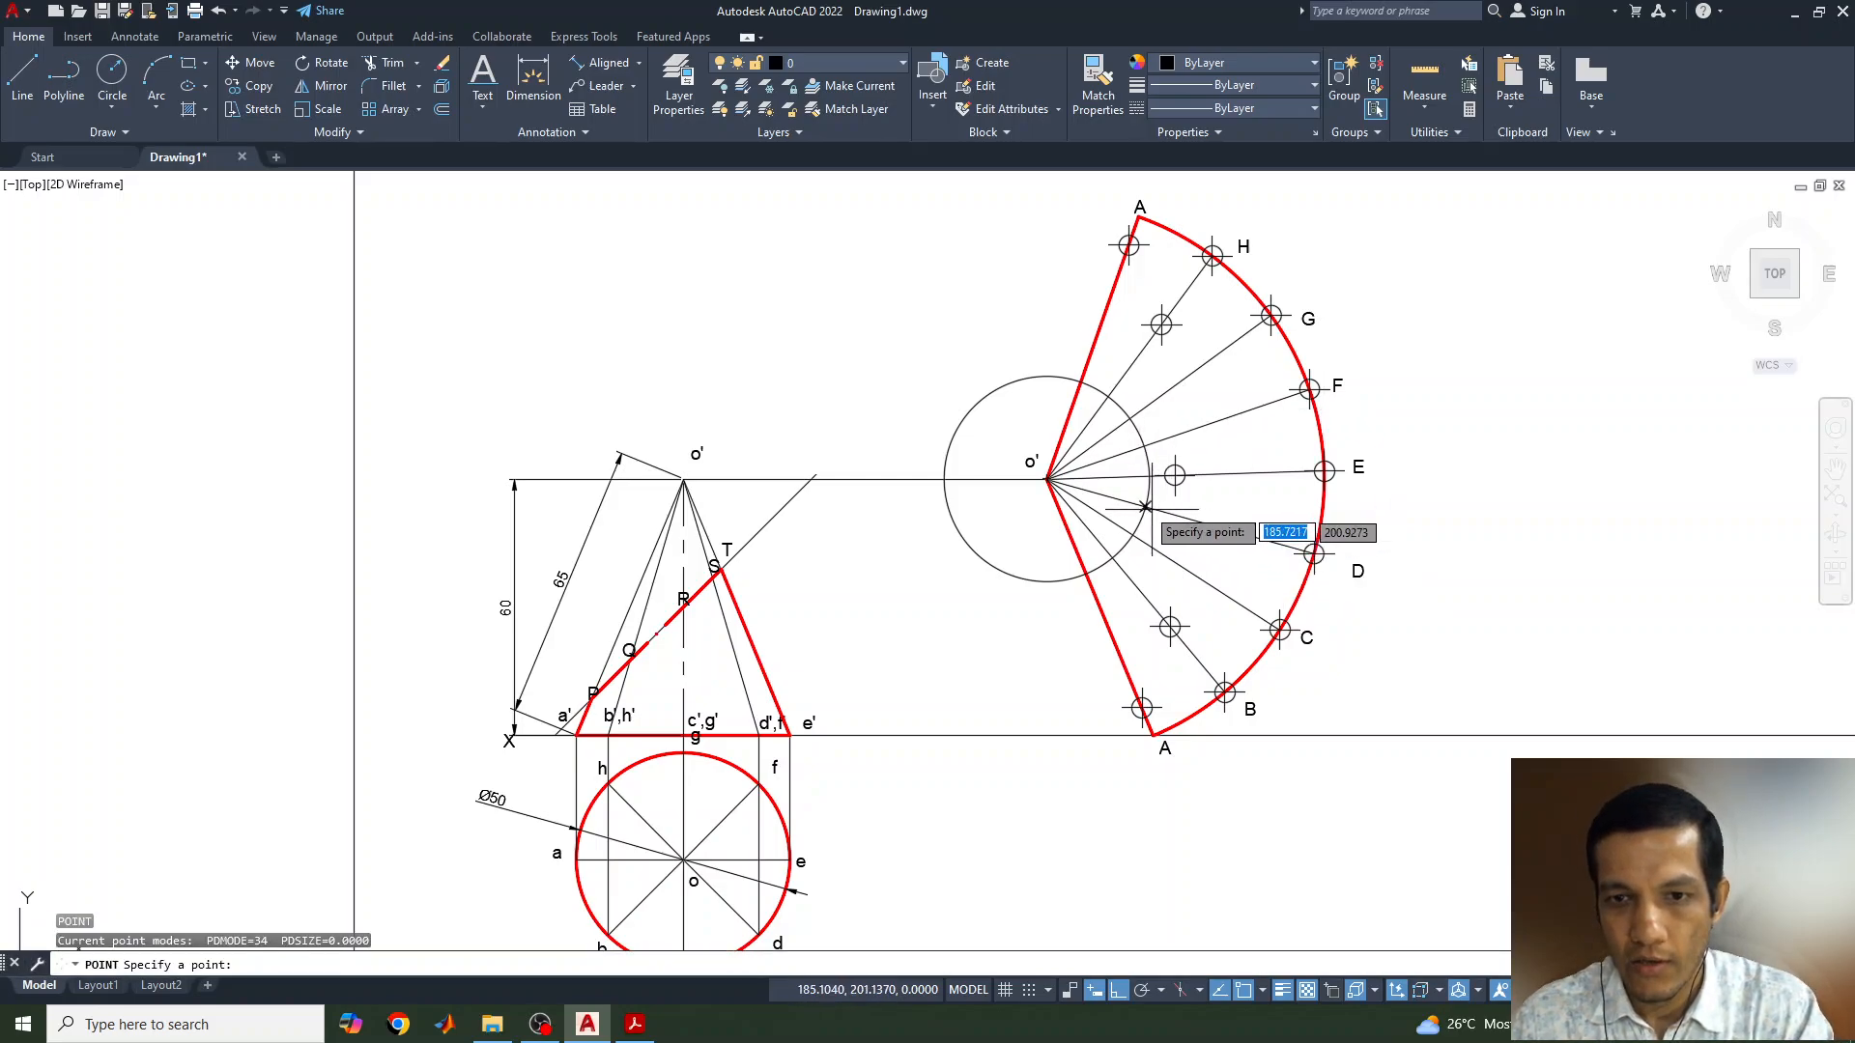
click(1145, 506)
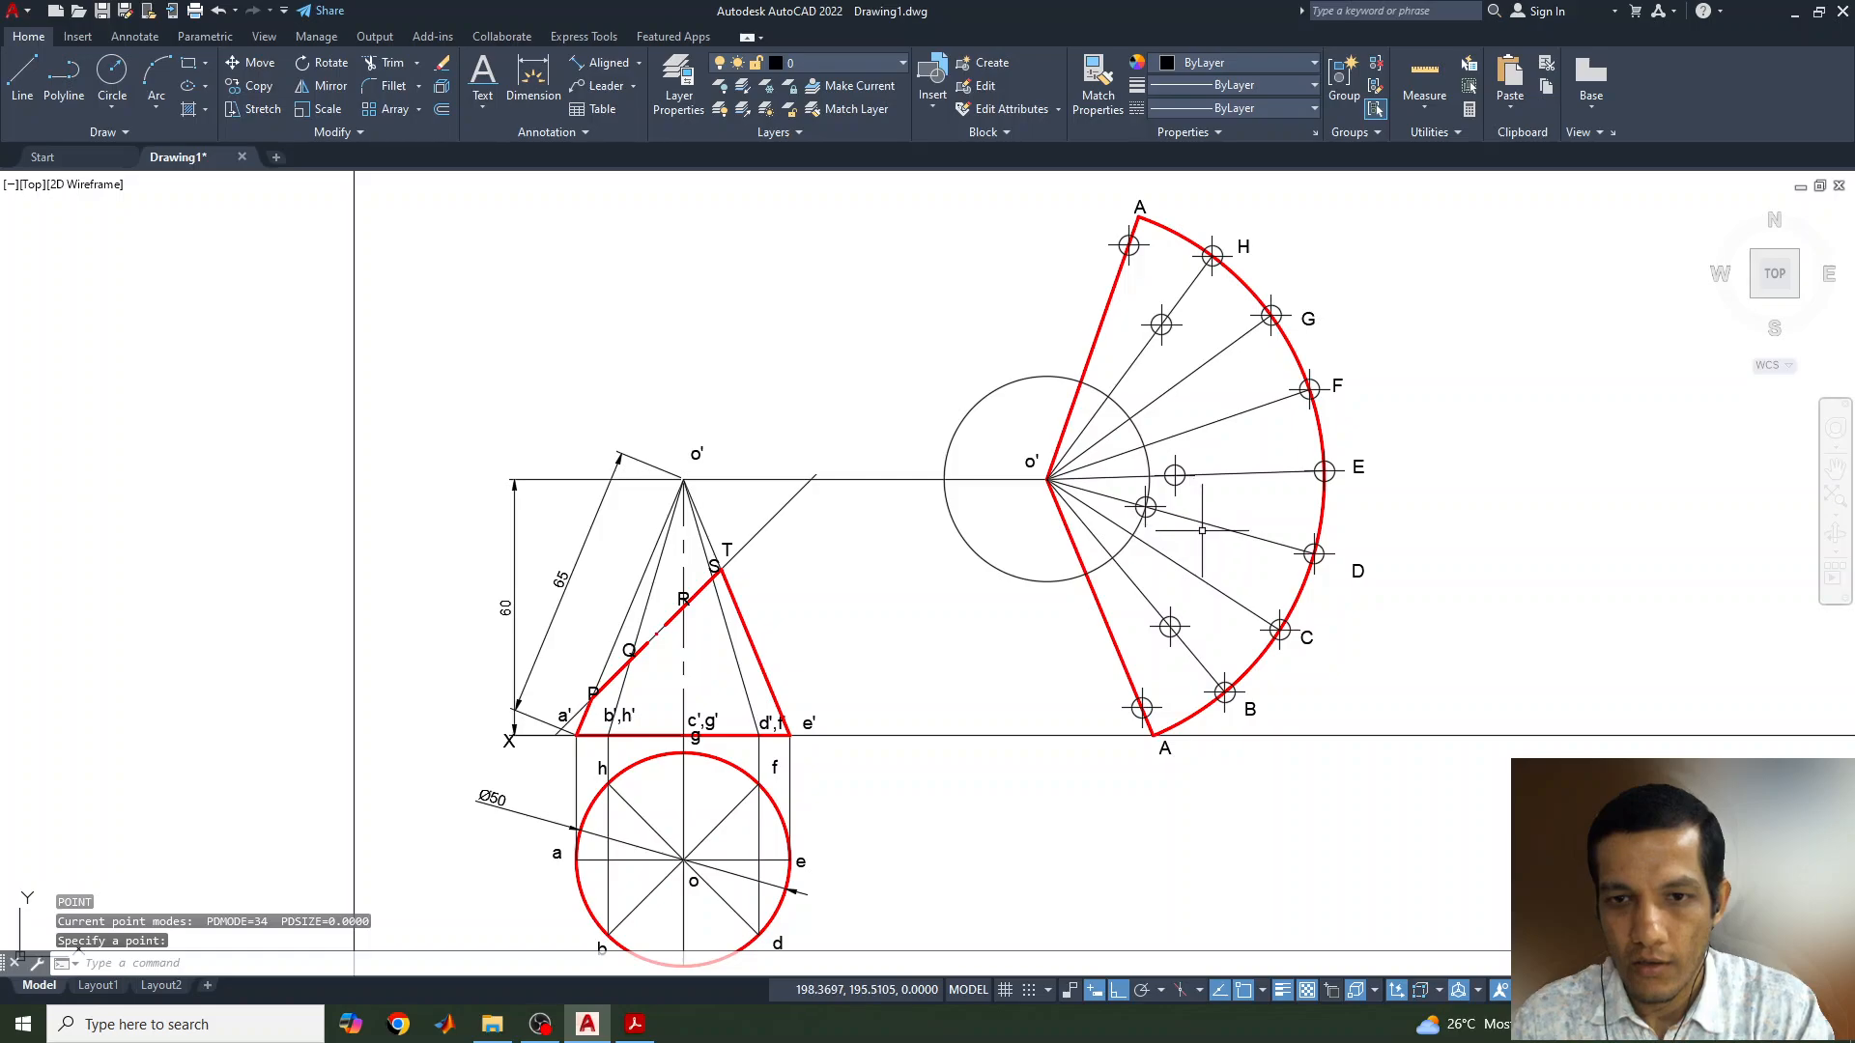
key(Return)
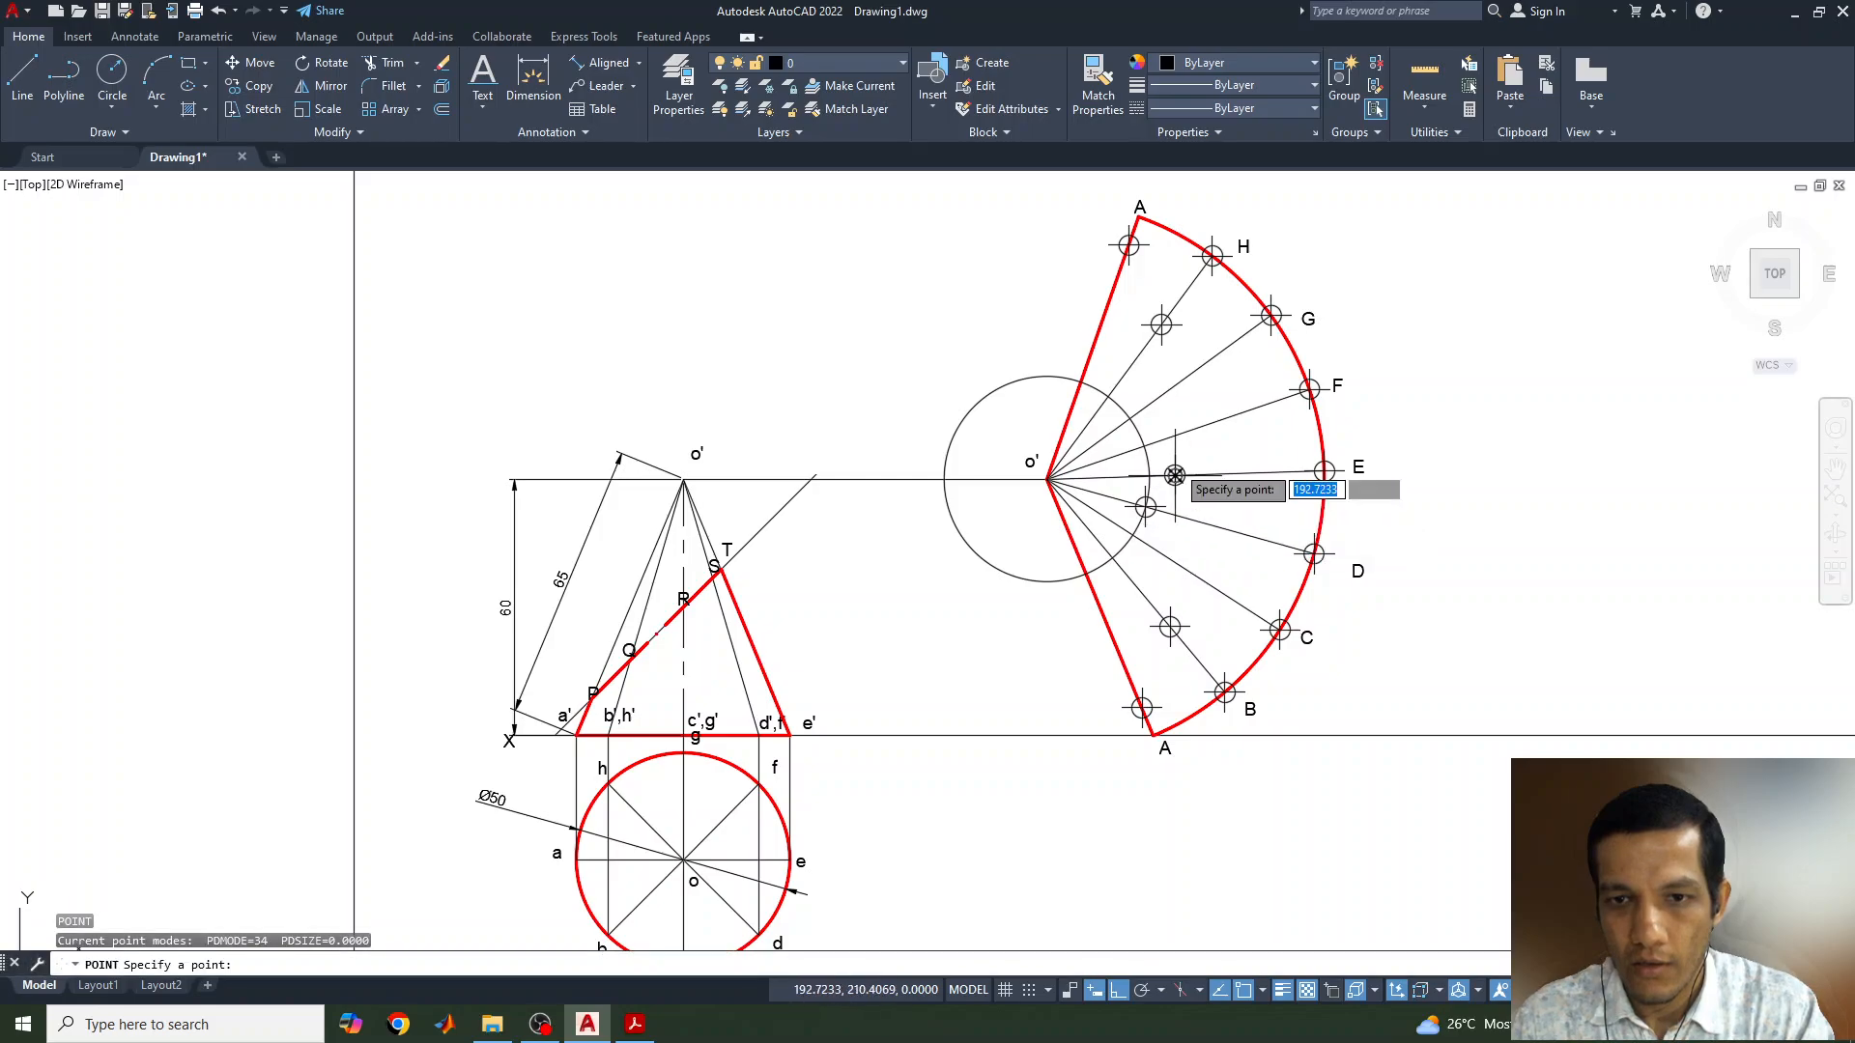
click(1129, 418)
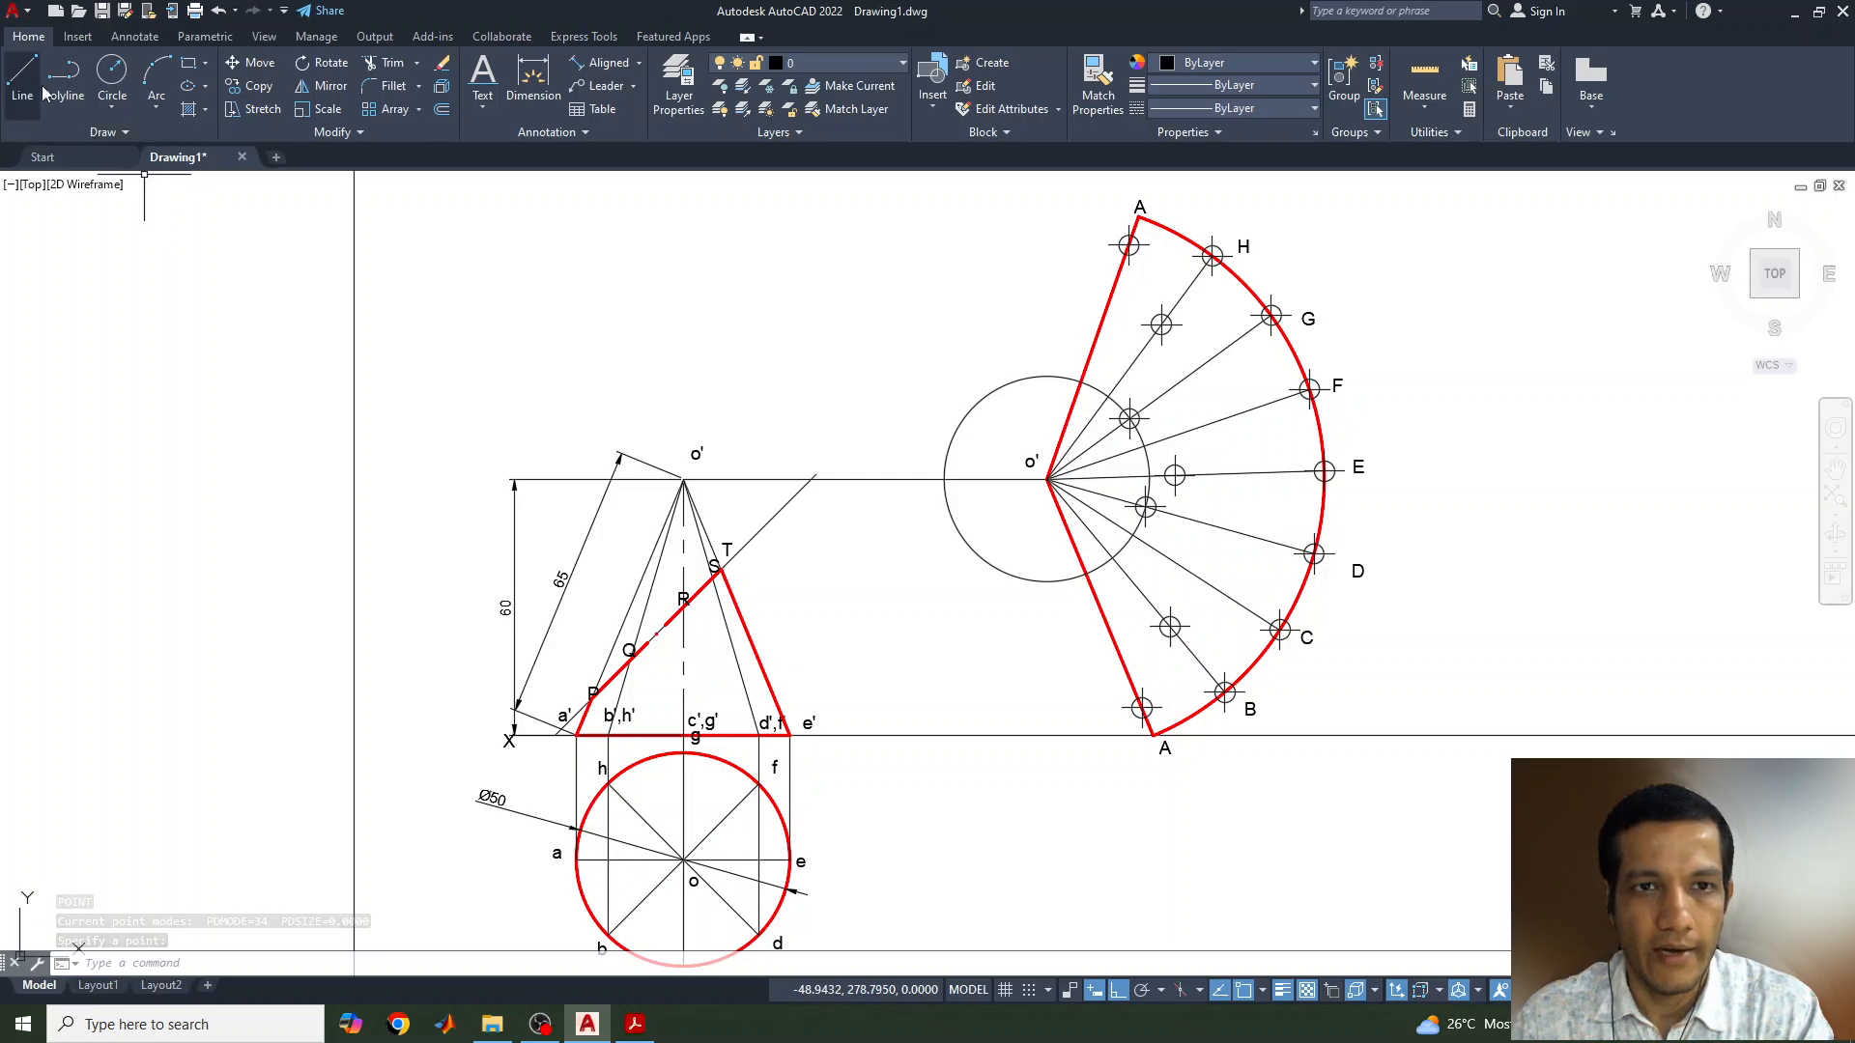
Measure the distance from the front view's apex o' to cut point T with an aligned dimension, without placing it
click(599, 63)
click(683, 480)
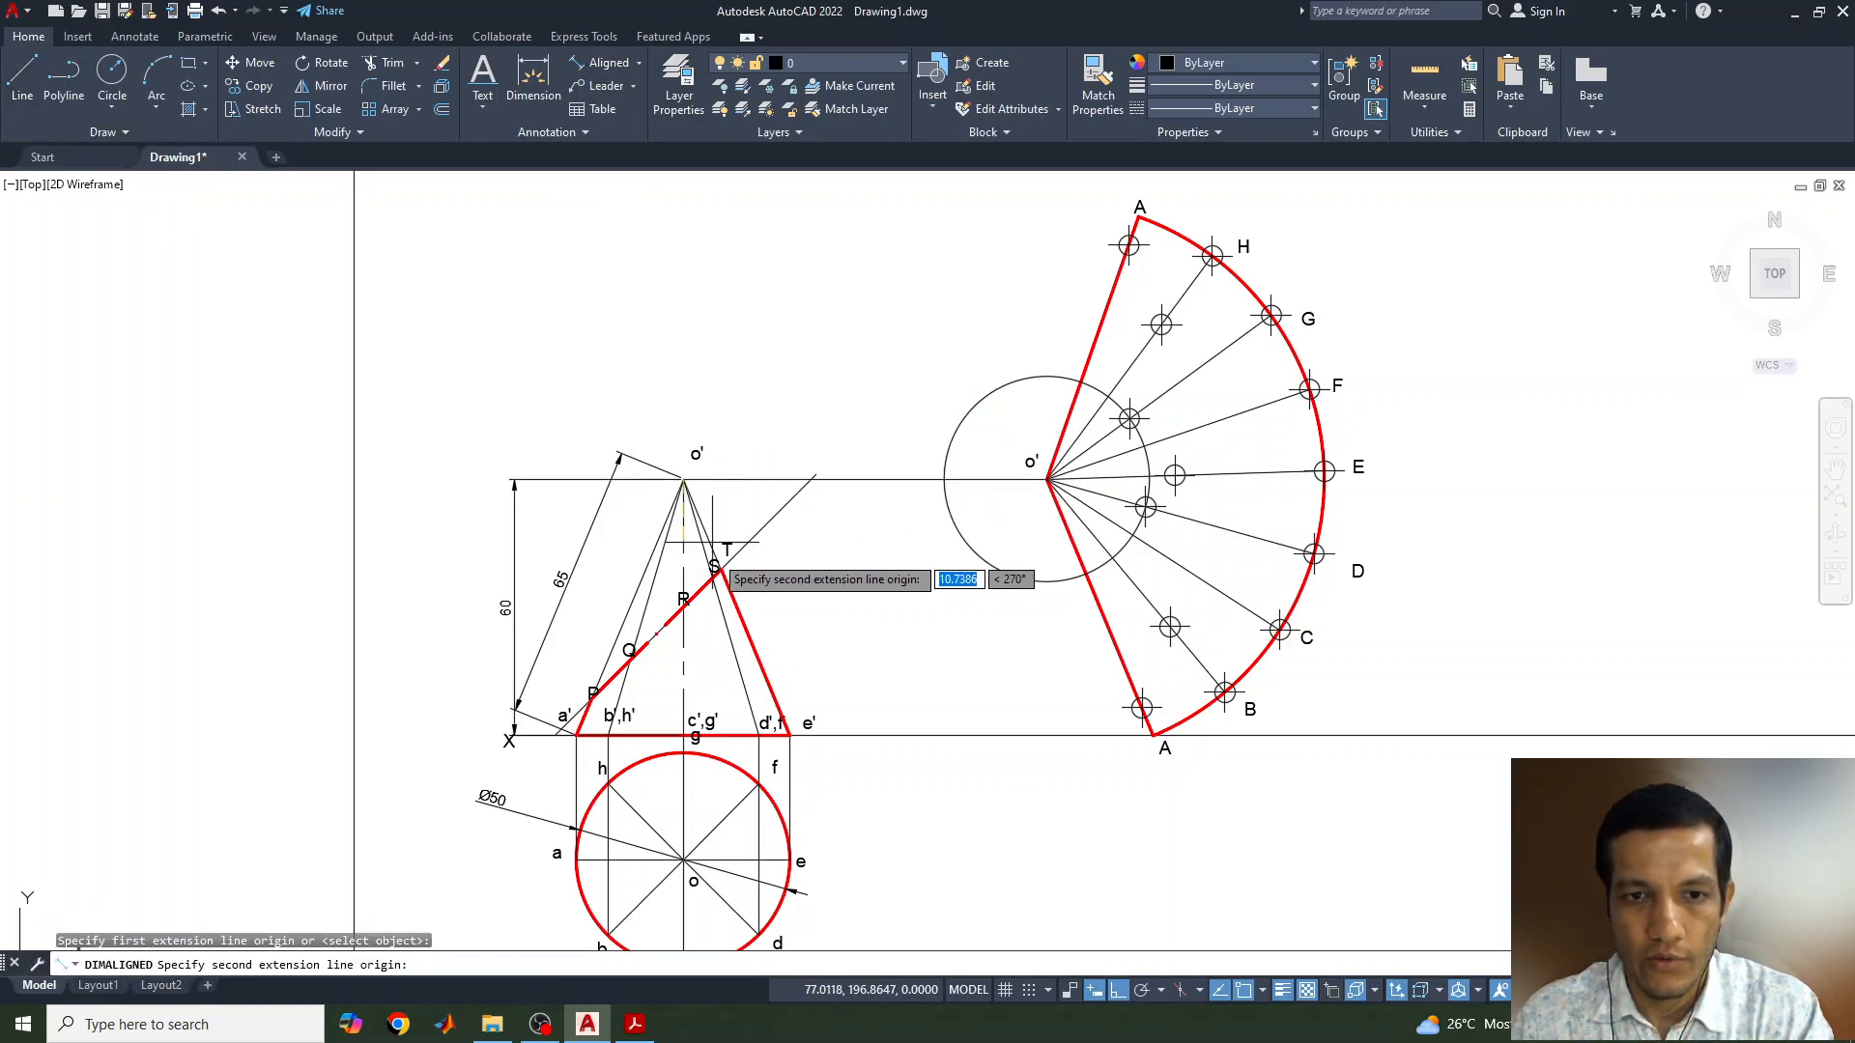
click(716, 570)
key(Escape)
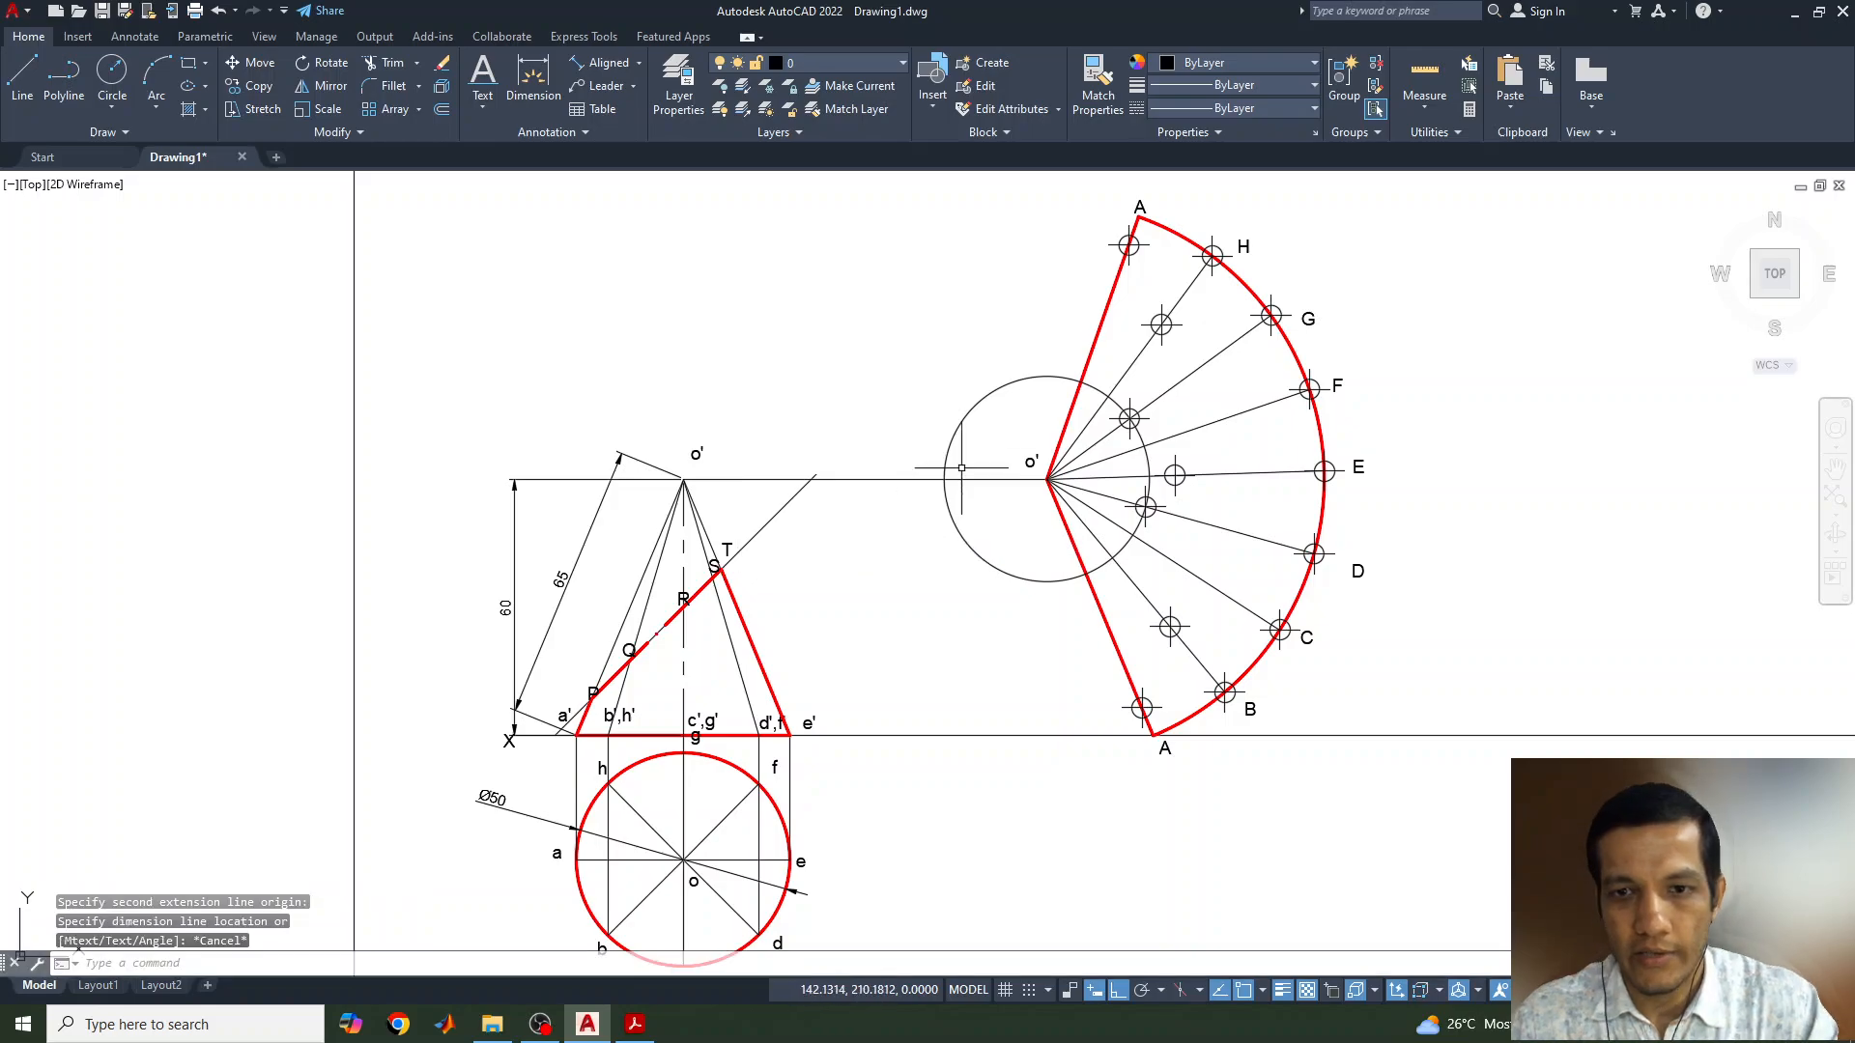
Resize the construction circle at the development's apex to a radius of 23
click(1140, 431)
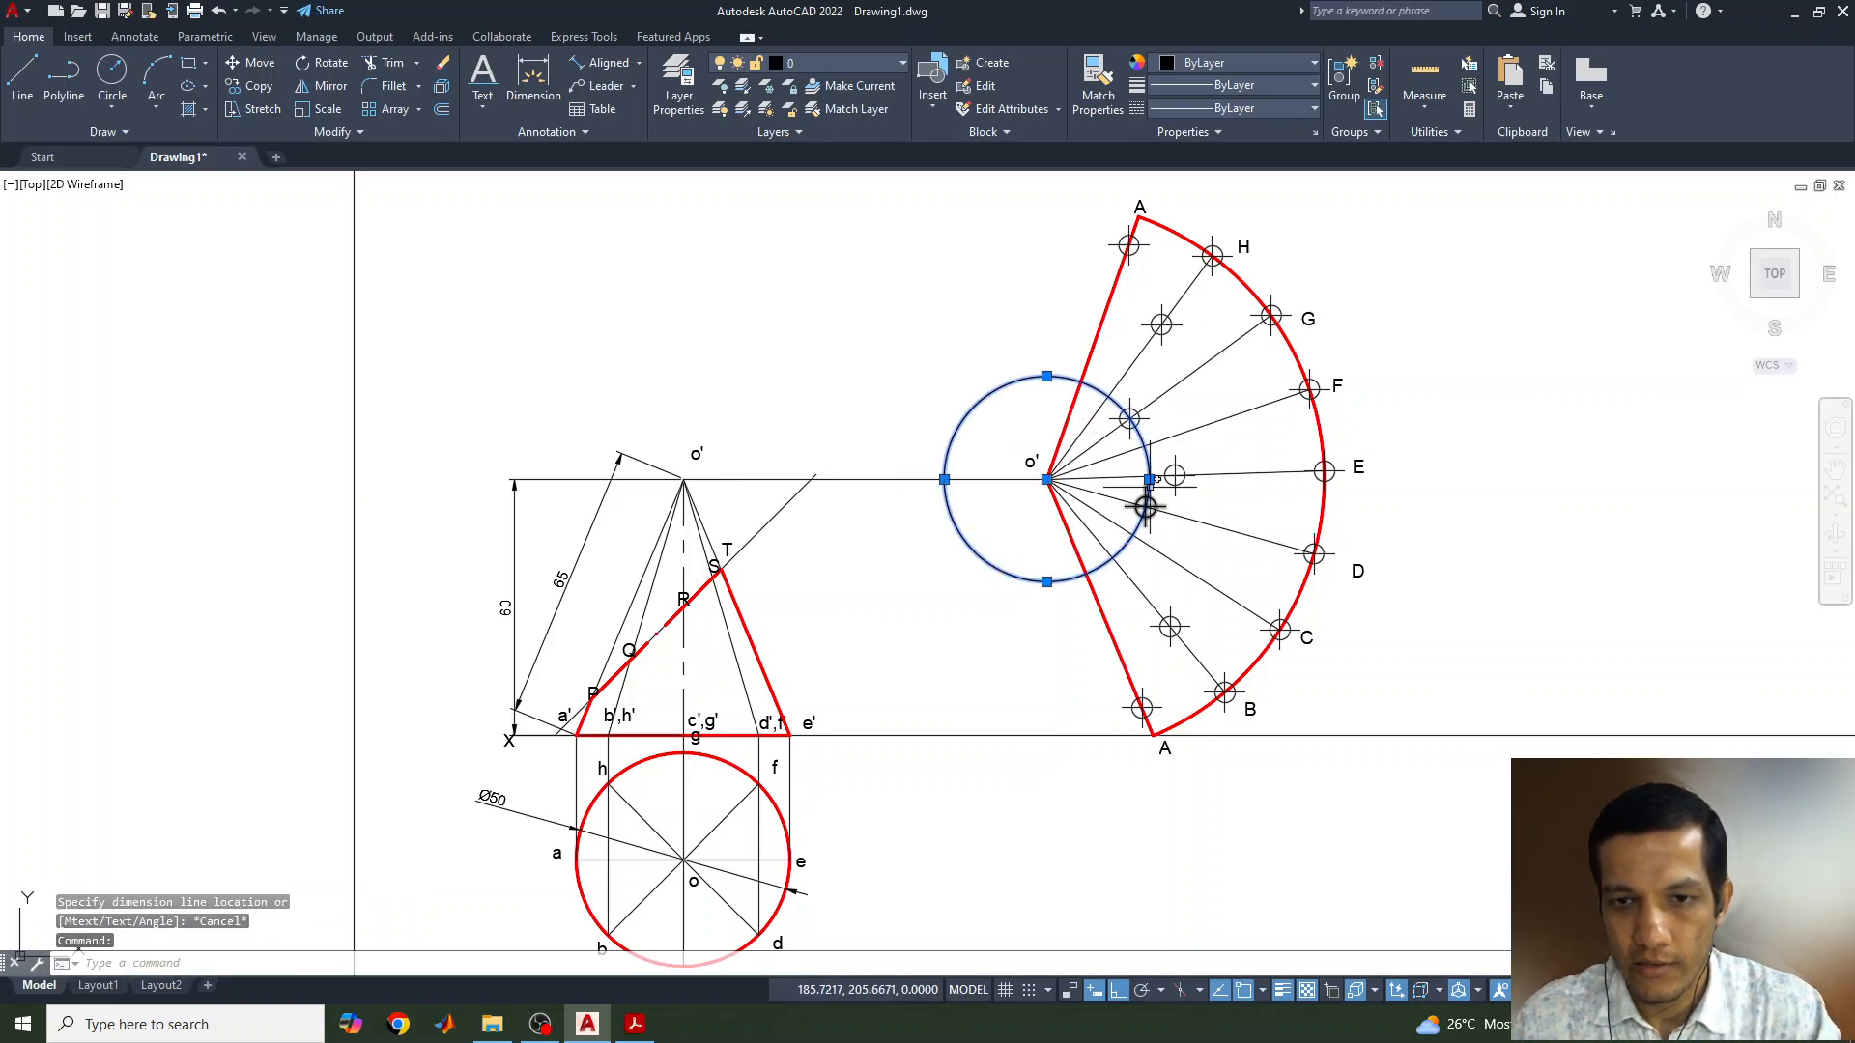
click(1149, 480)
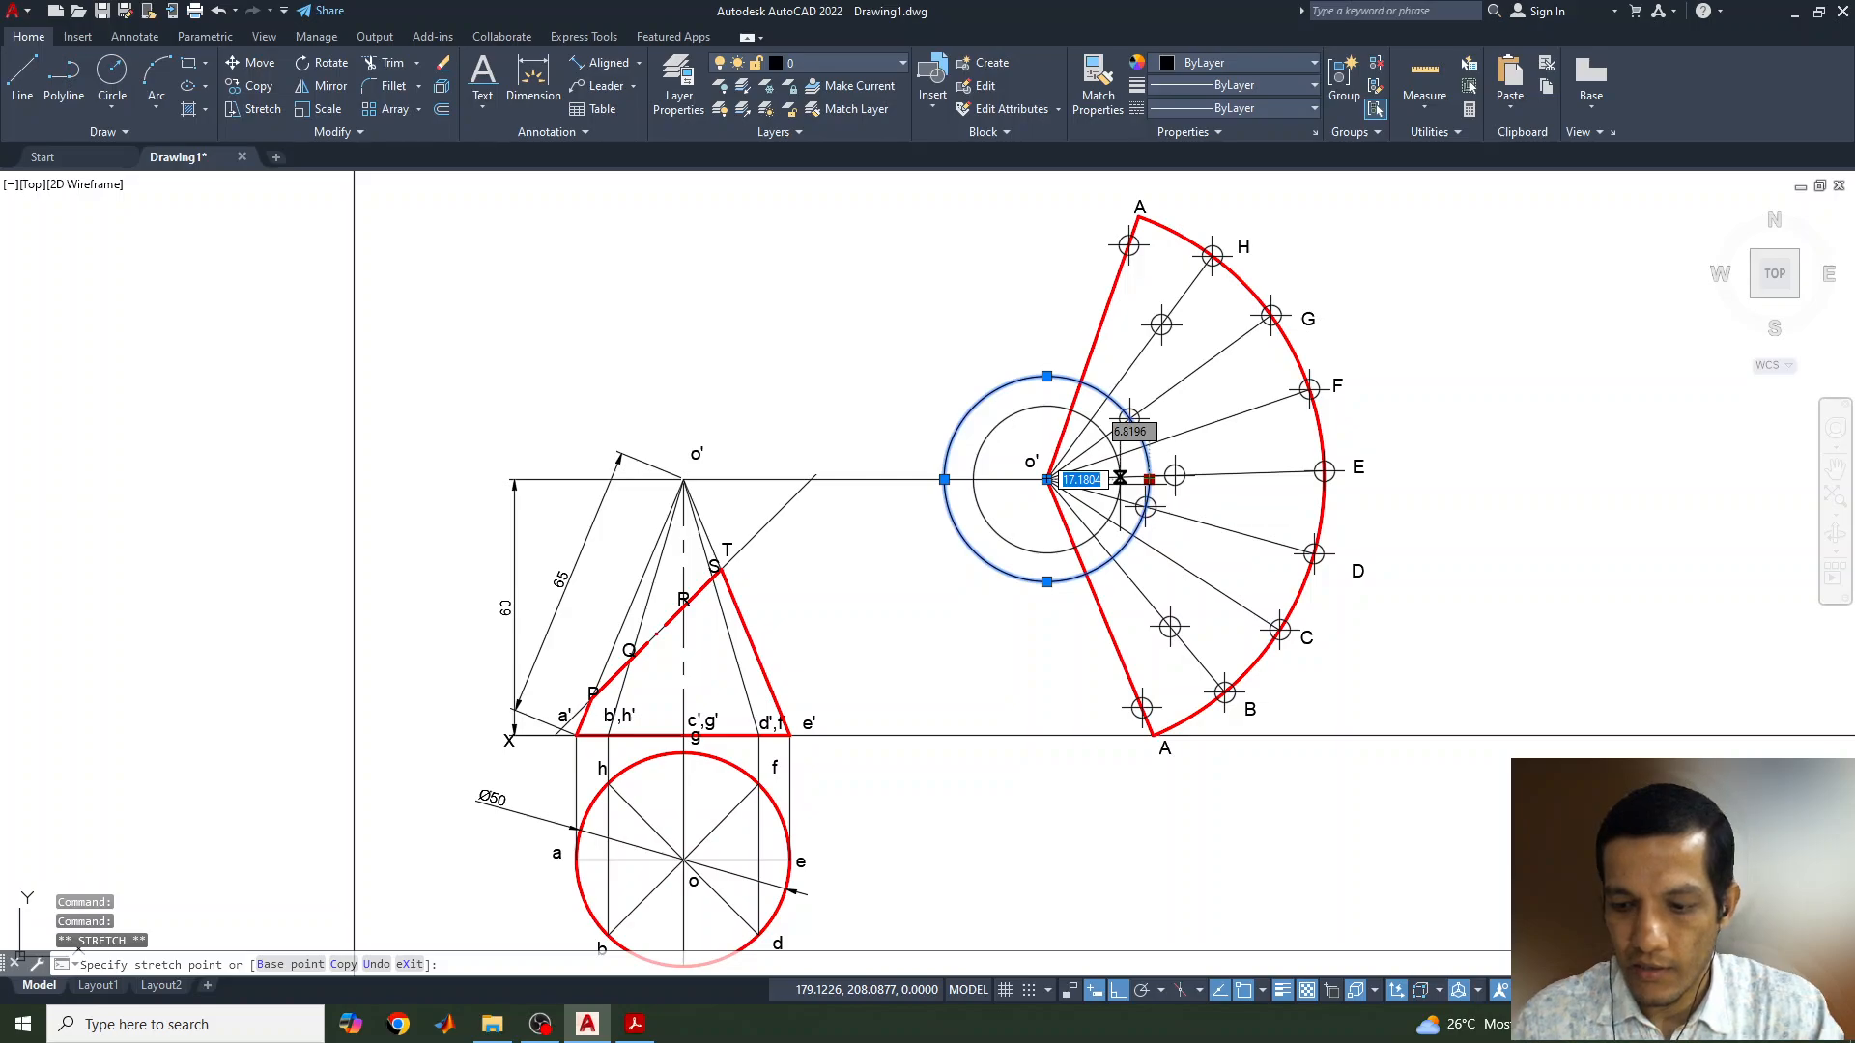
text(23)
key(Return)
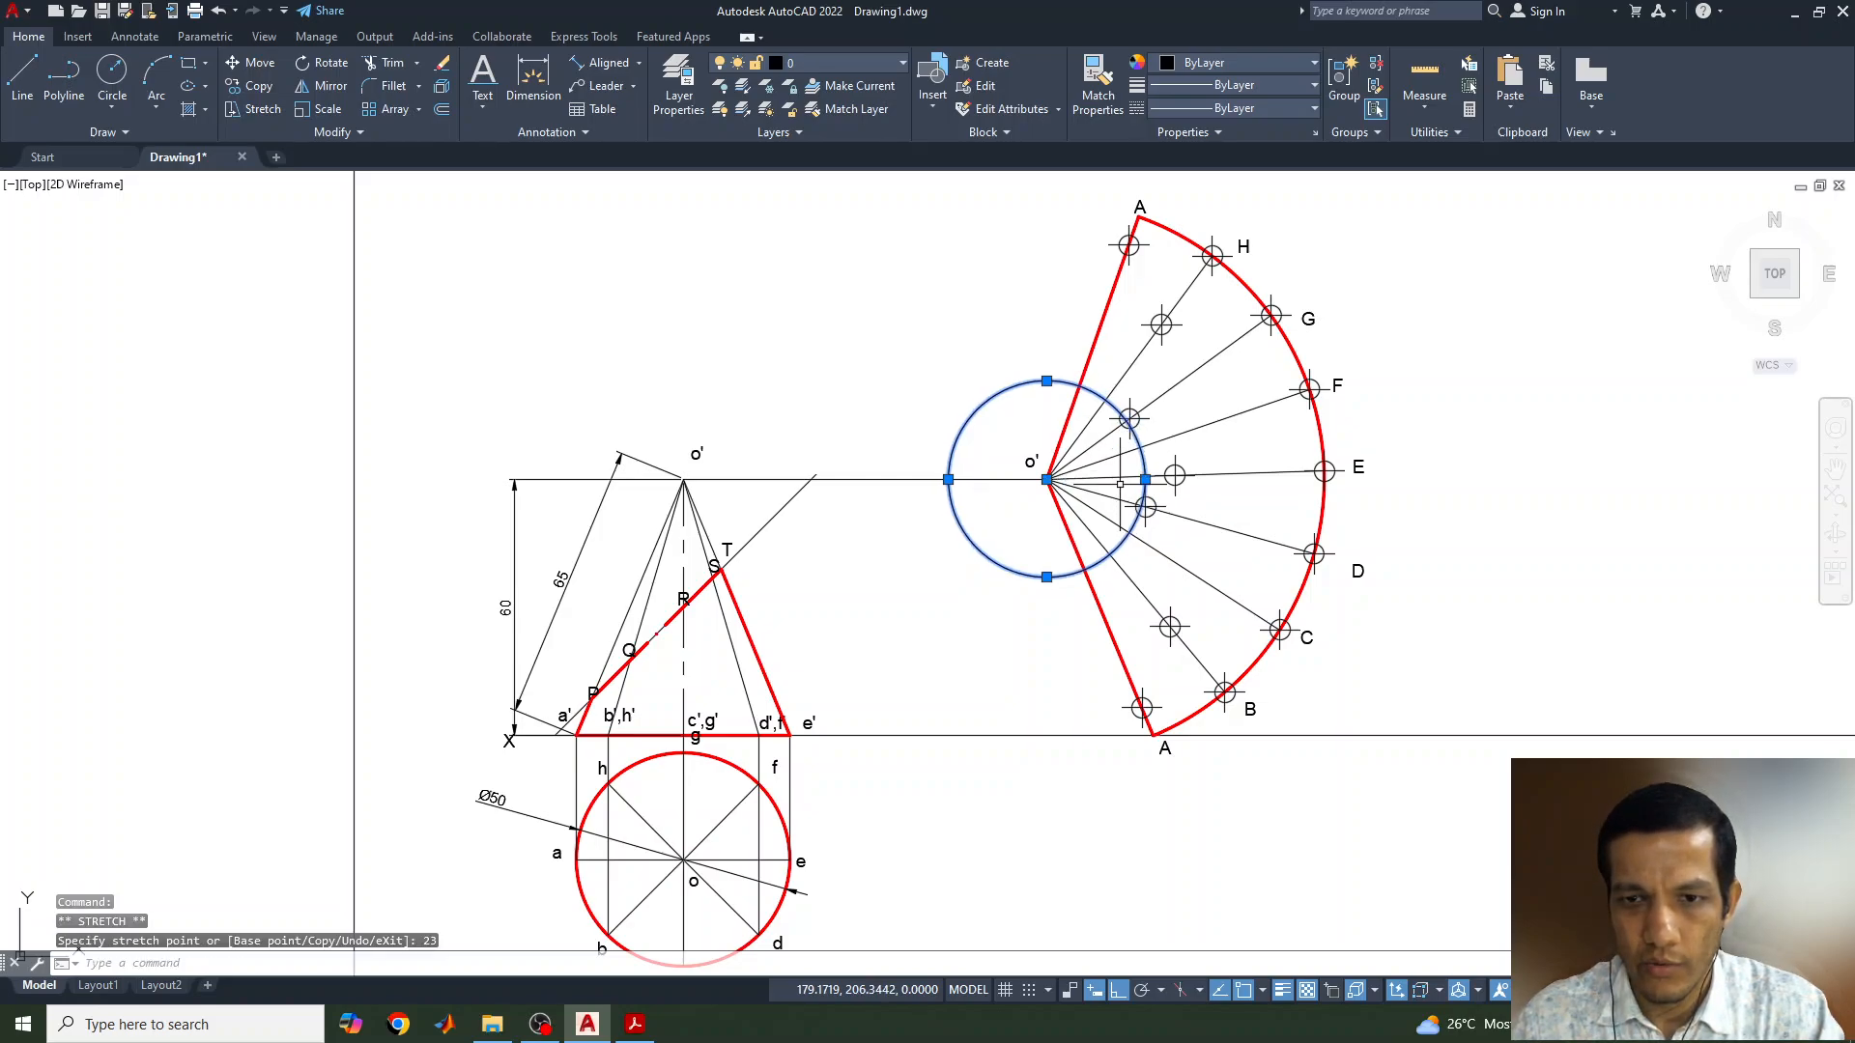
key(Escape)
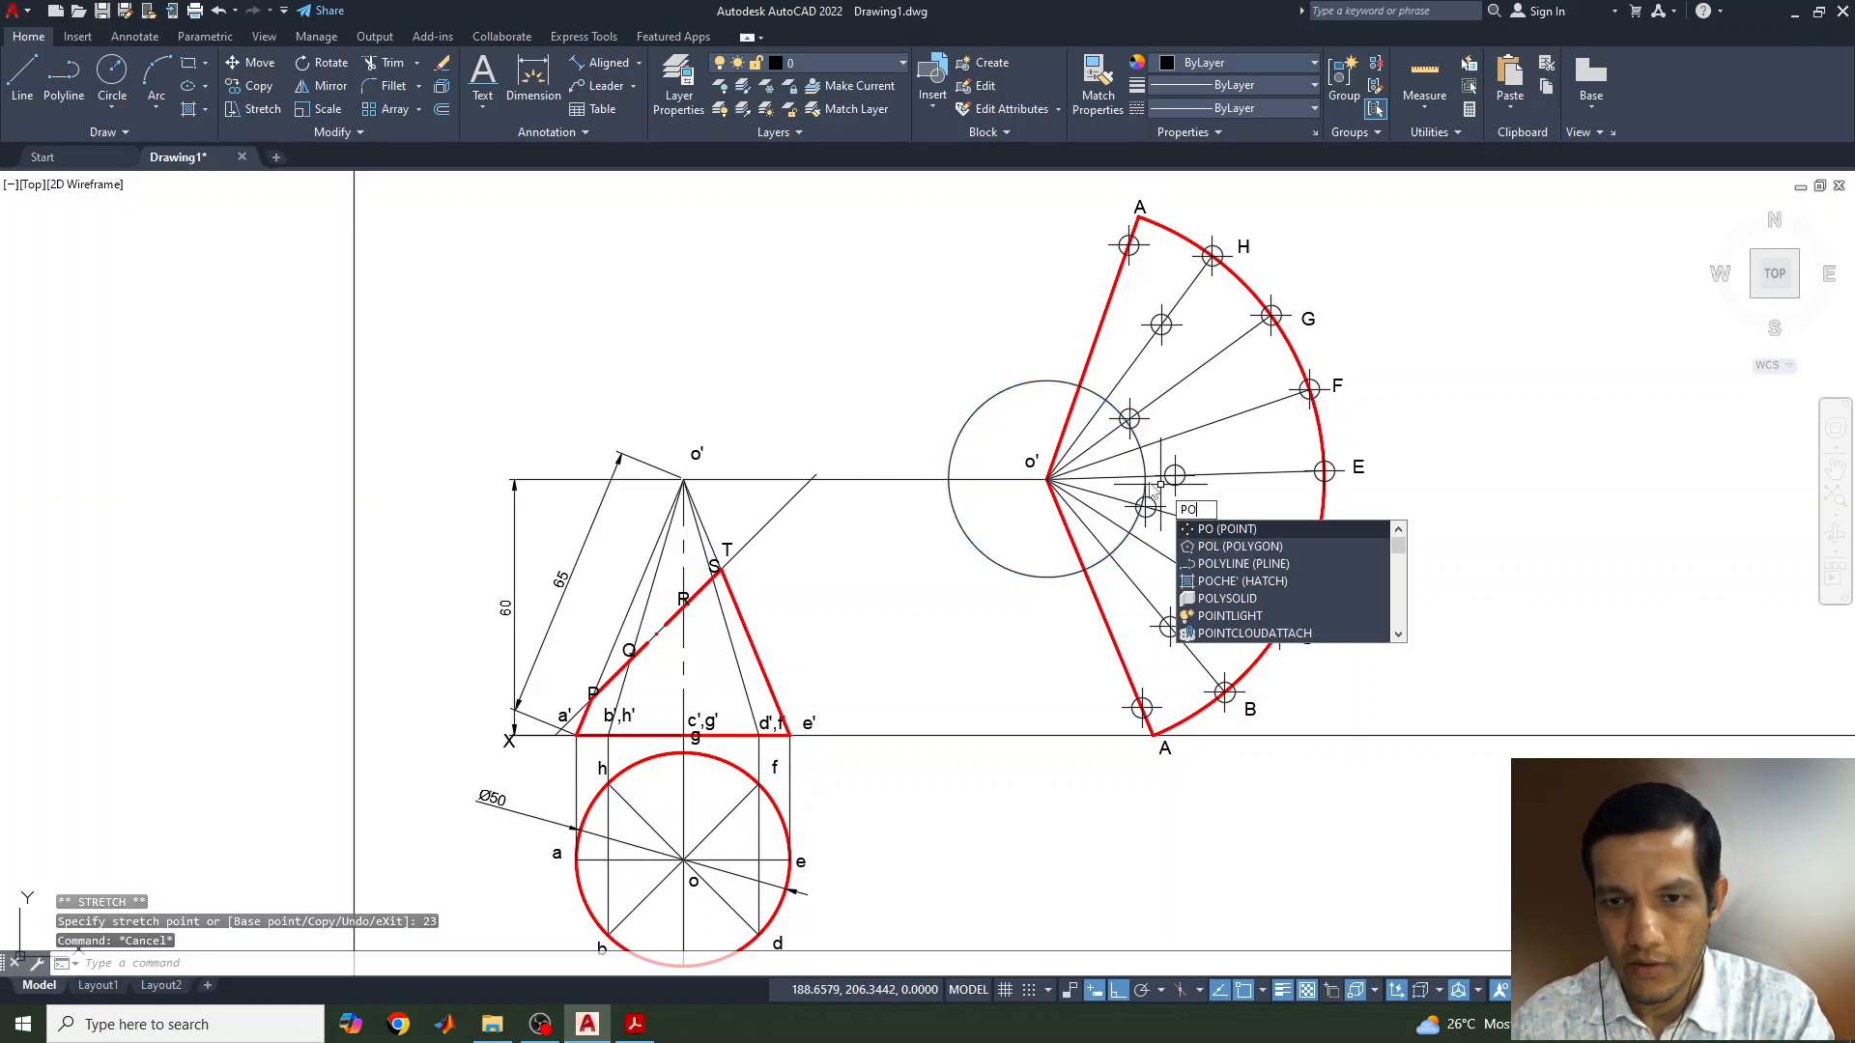
Place a point where the construction circle crosses the development line o'F
key(Return)
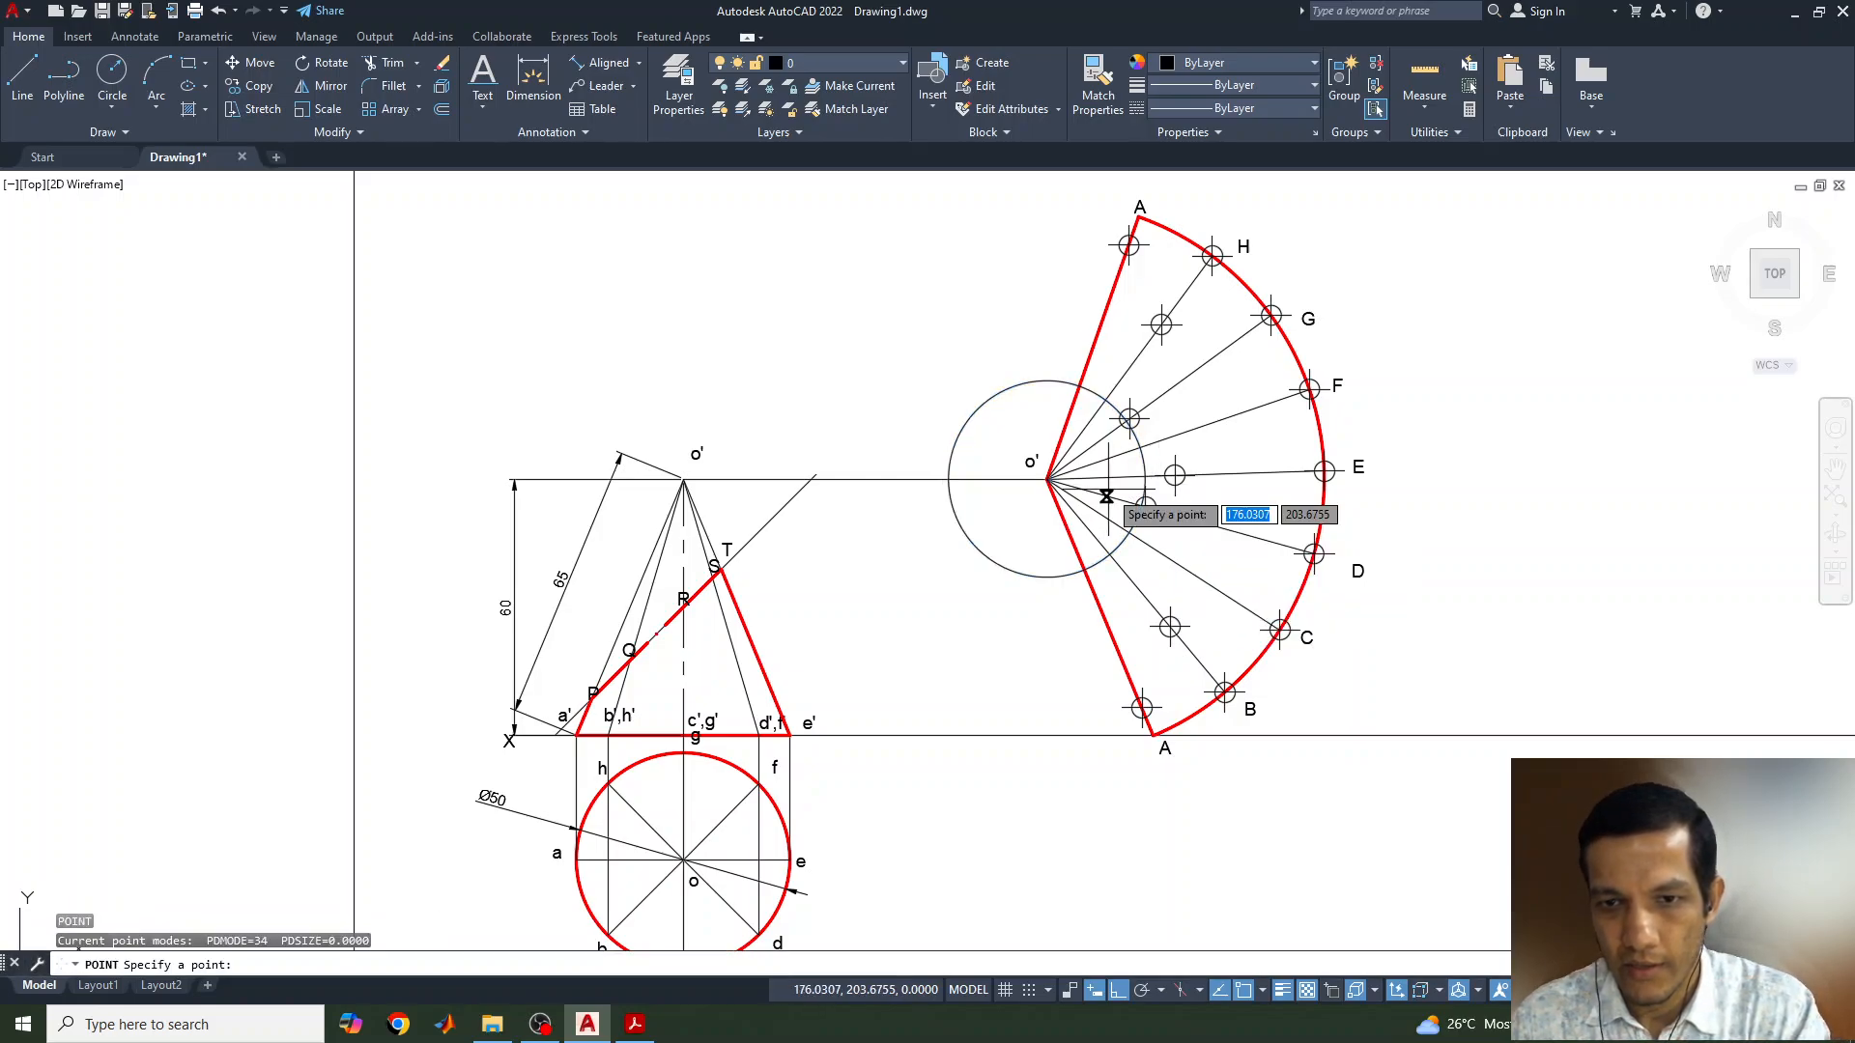
click(1140, 447)
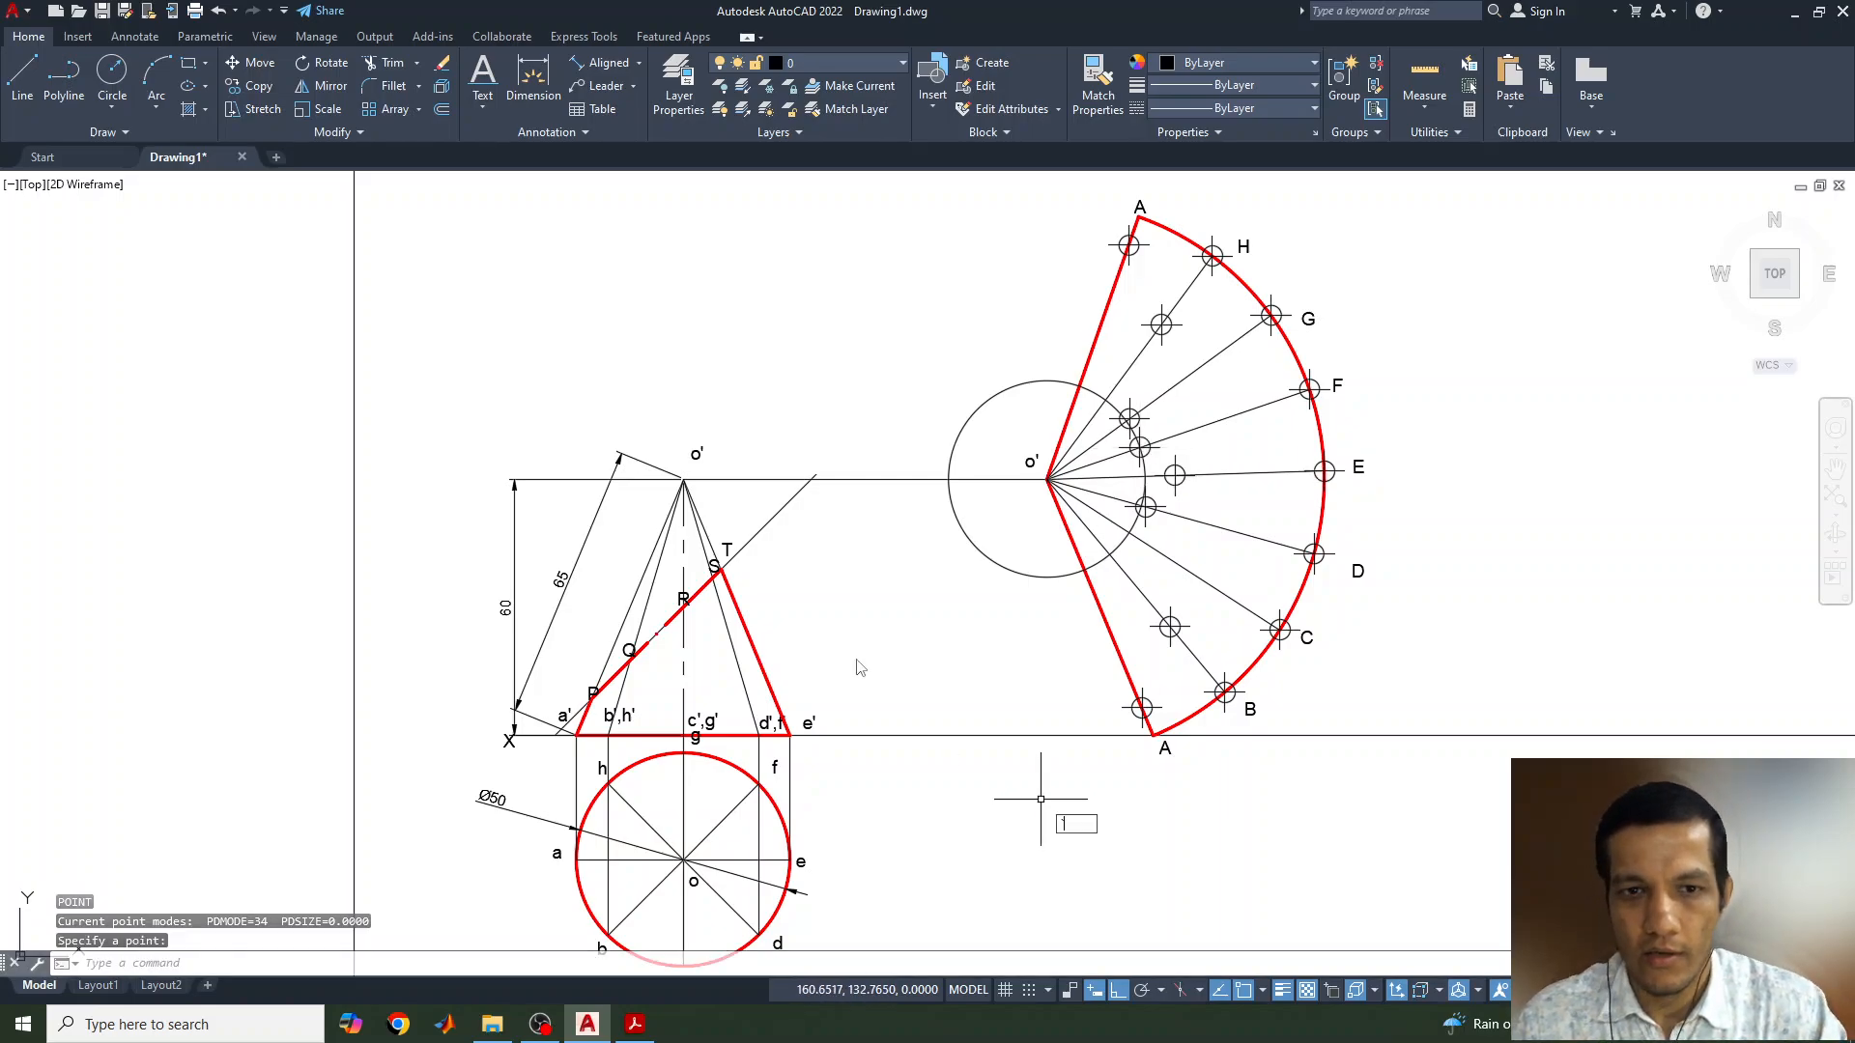
key(Escape)
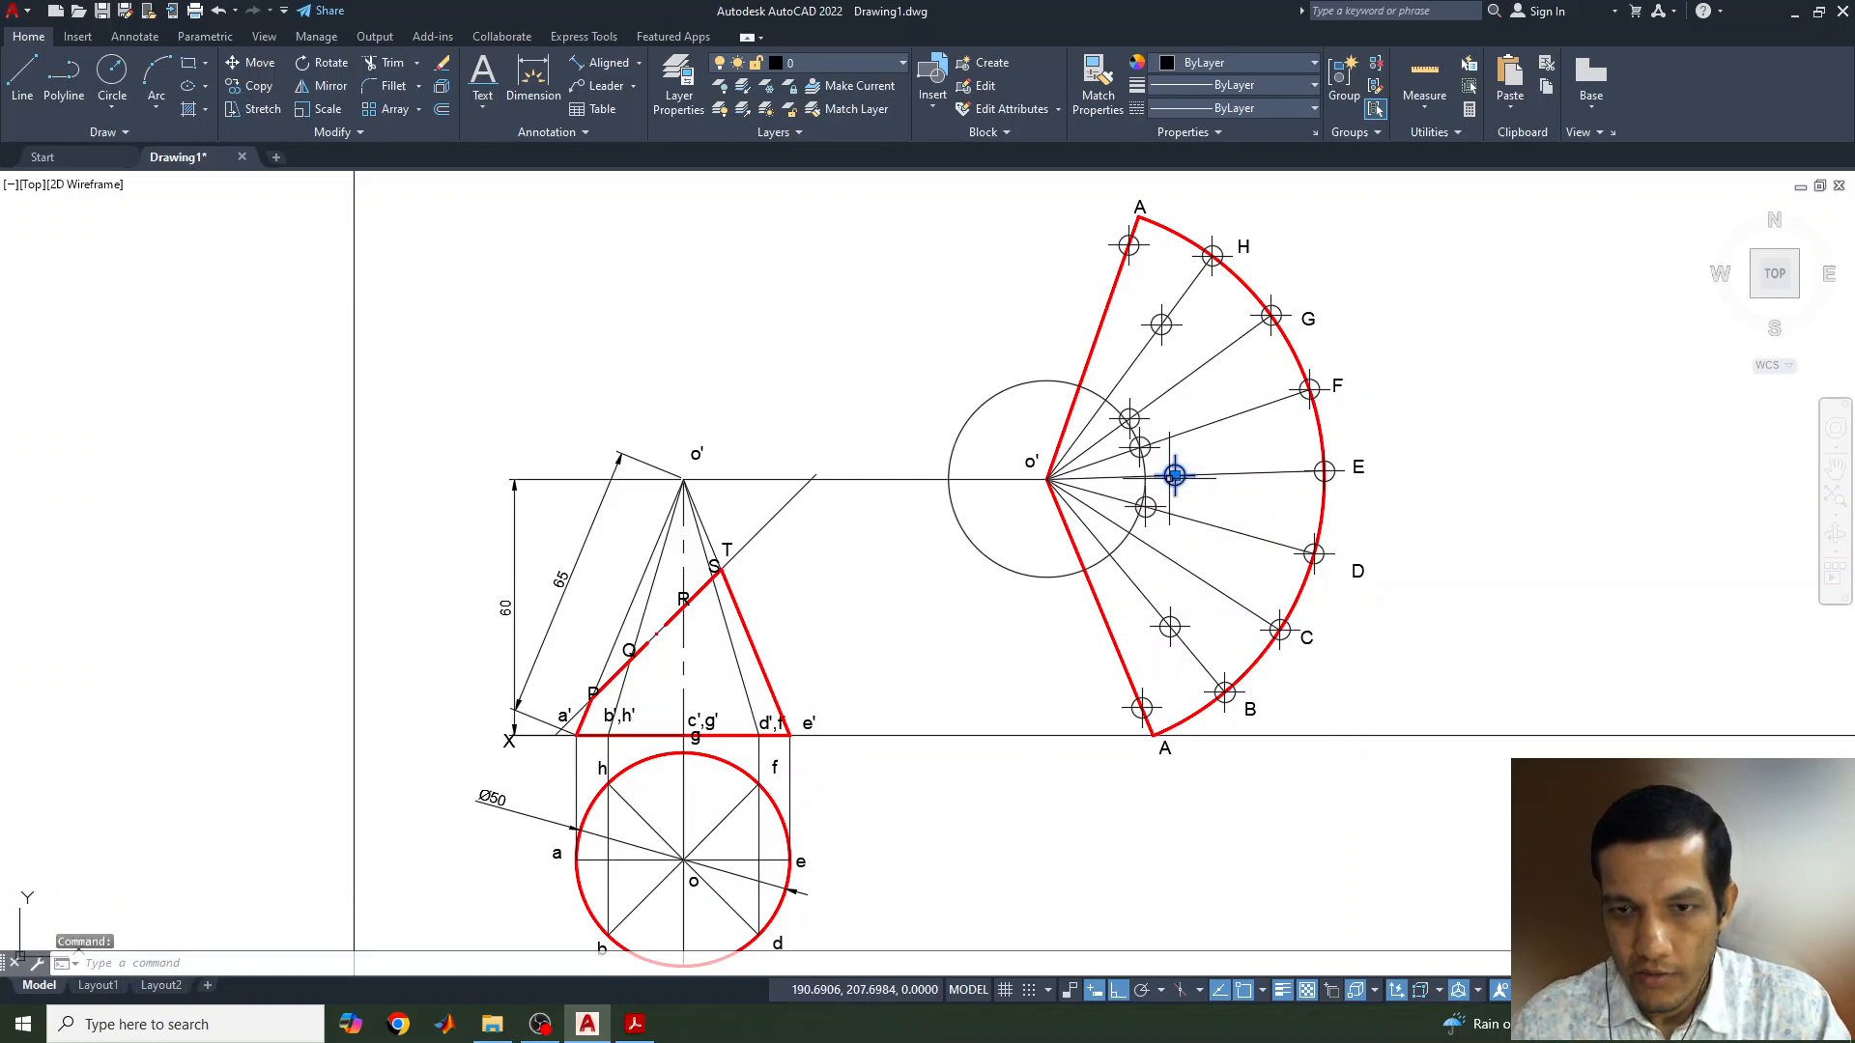
Move the inner point on the development line o'E inward onto the construction circle
click(1174, 474)
click(1146, 475)
key(Escape)
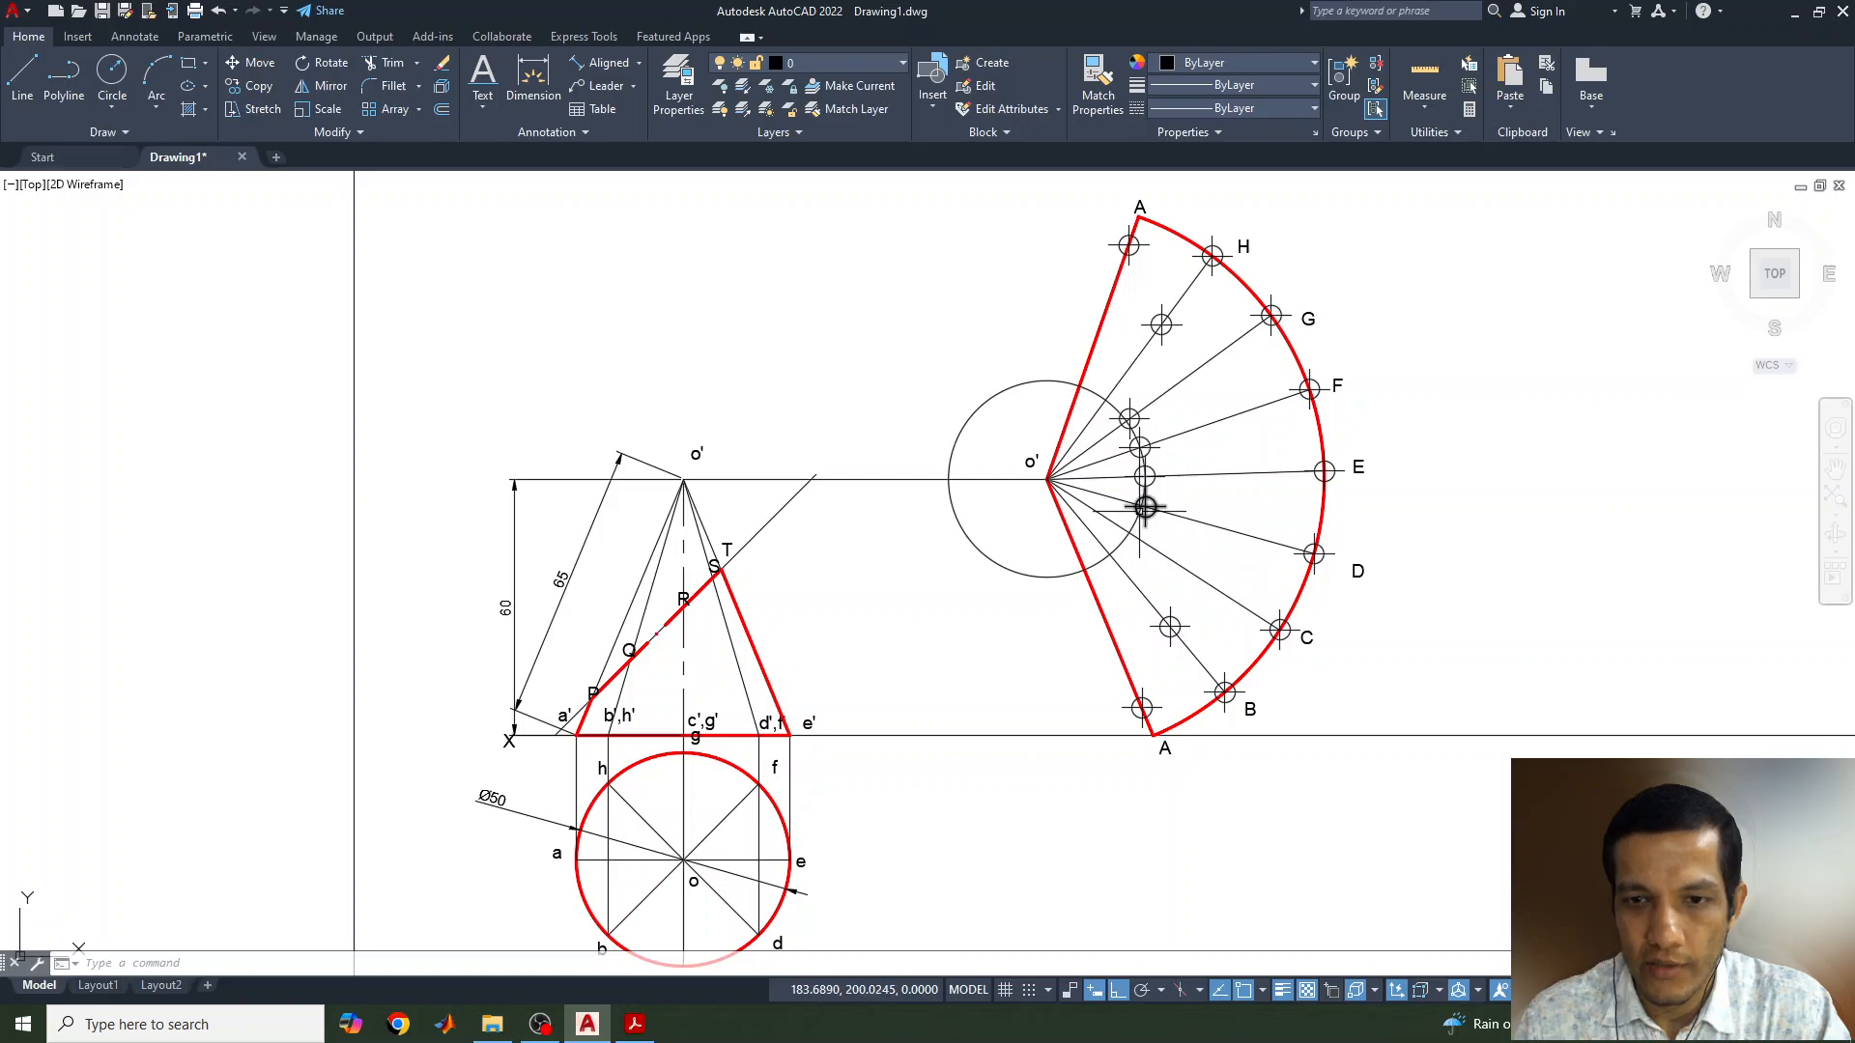
Move the inner point from line o'D onto line o'C, and shift the inner point on o'F slightly outward along its line
click(1144, 506)
click(1145, 506)
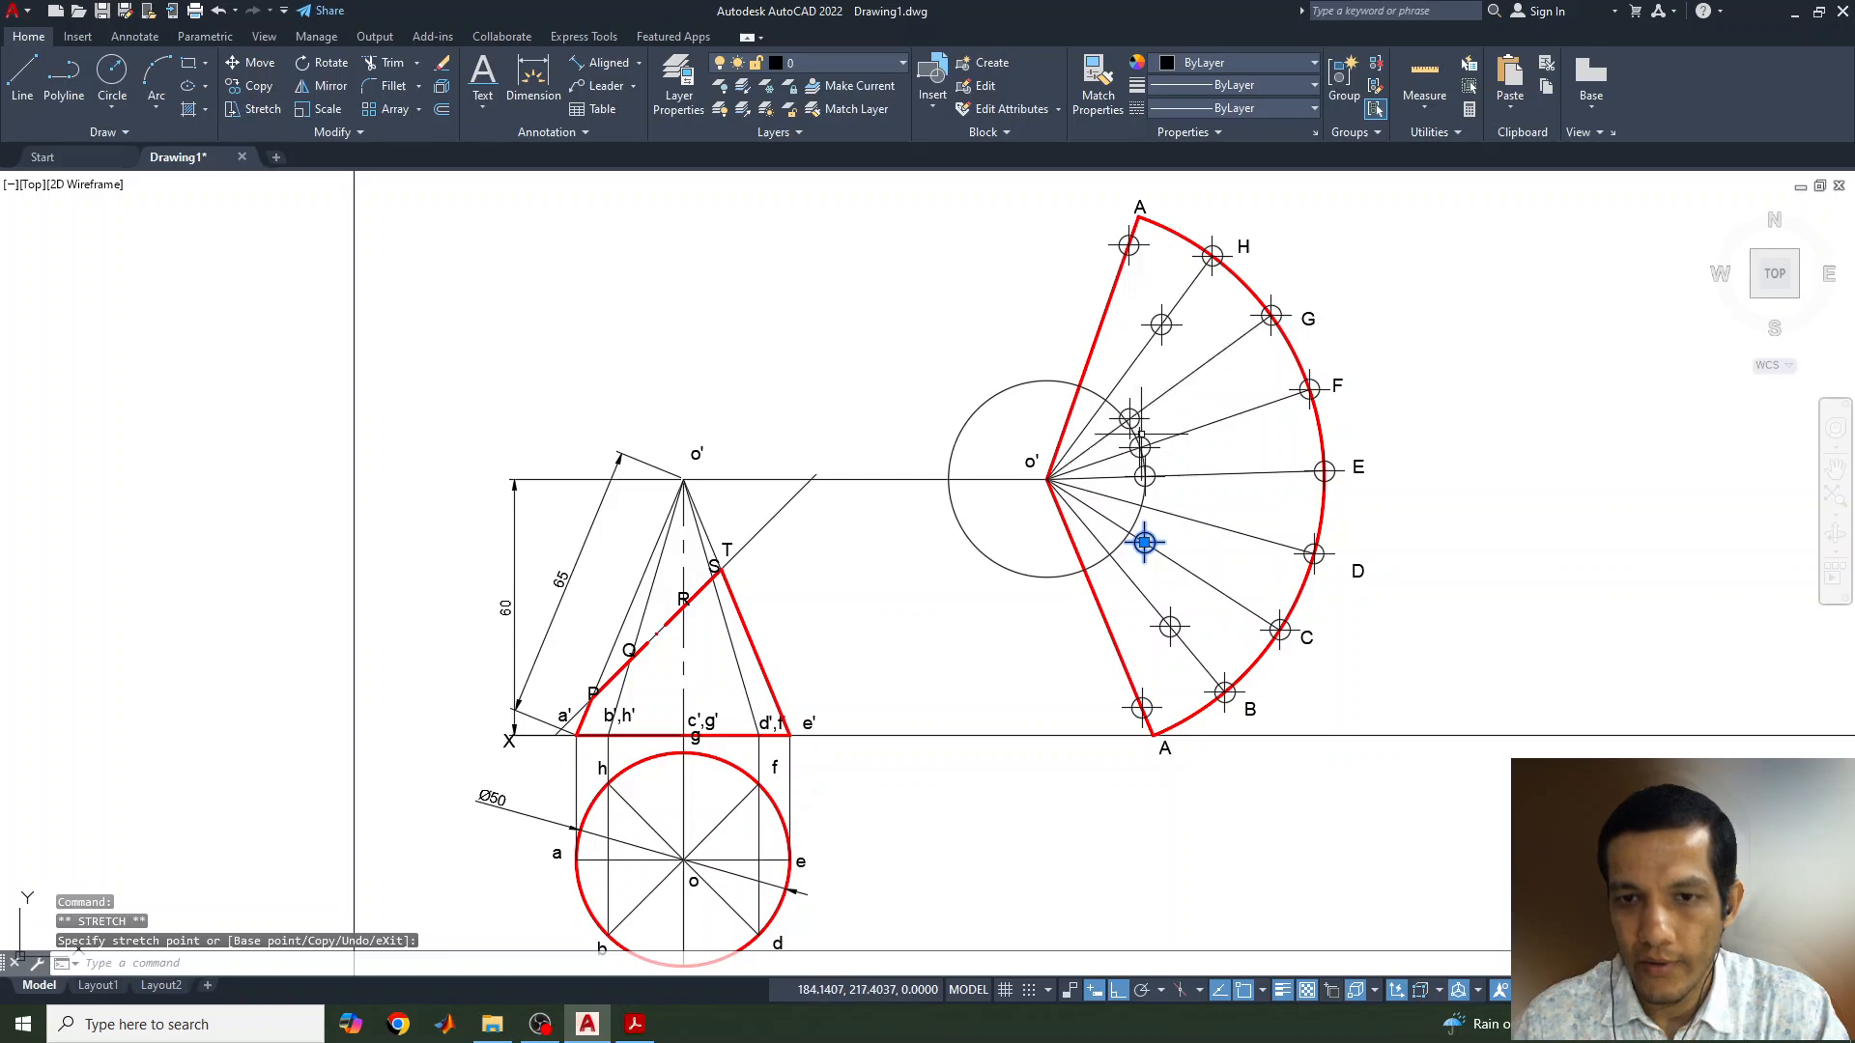
click(1140, 448)
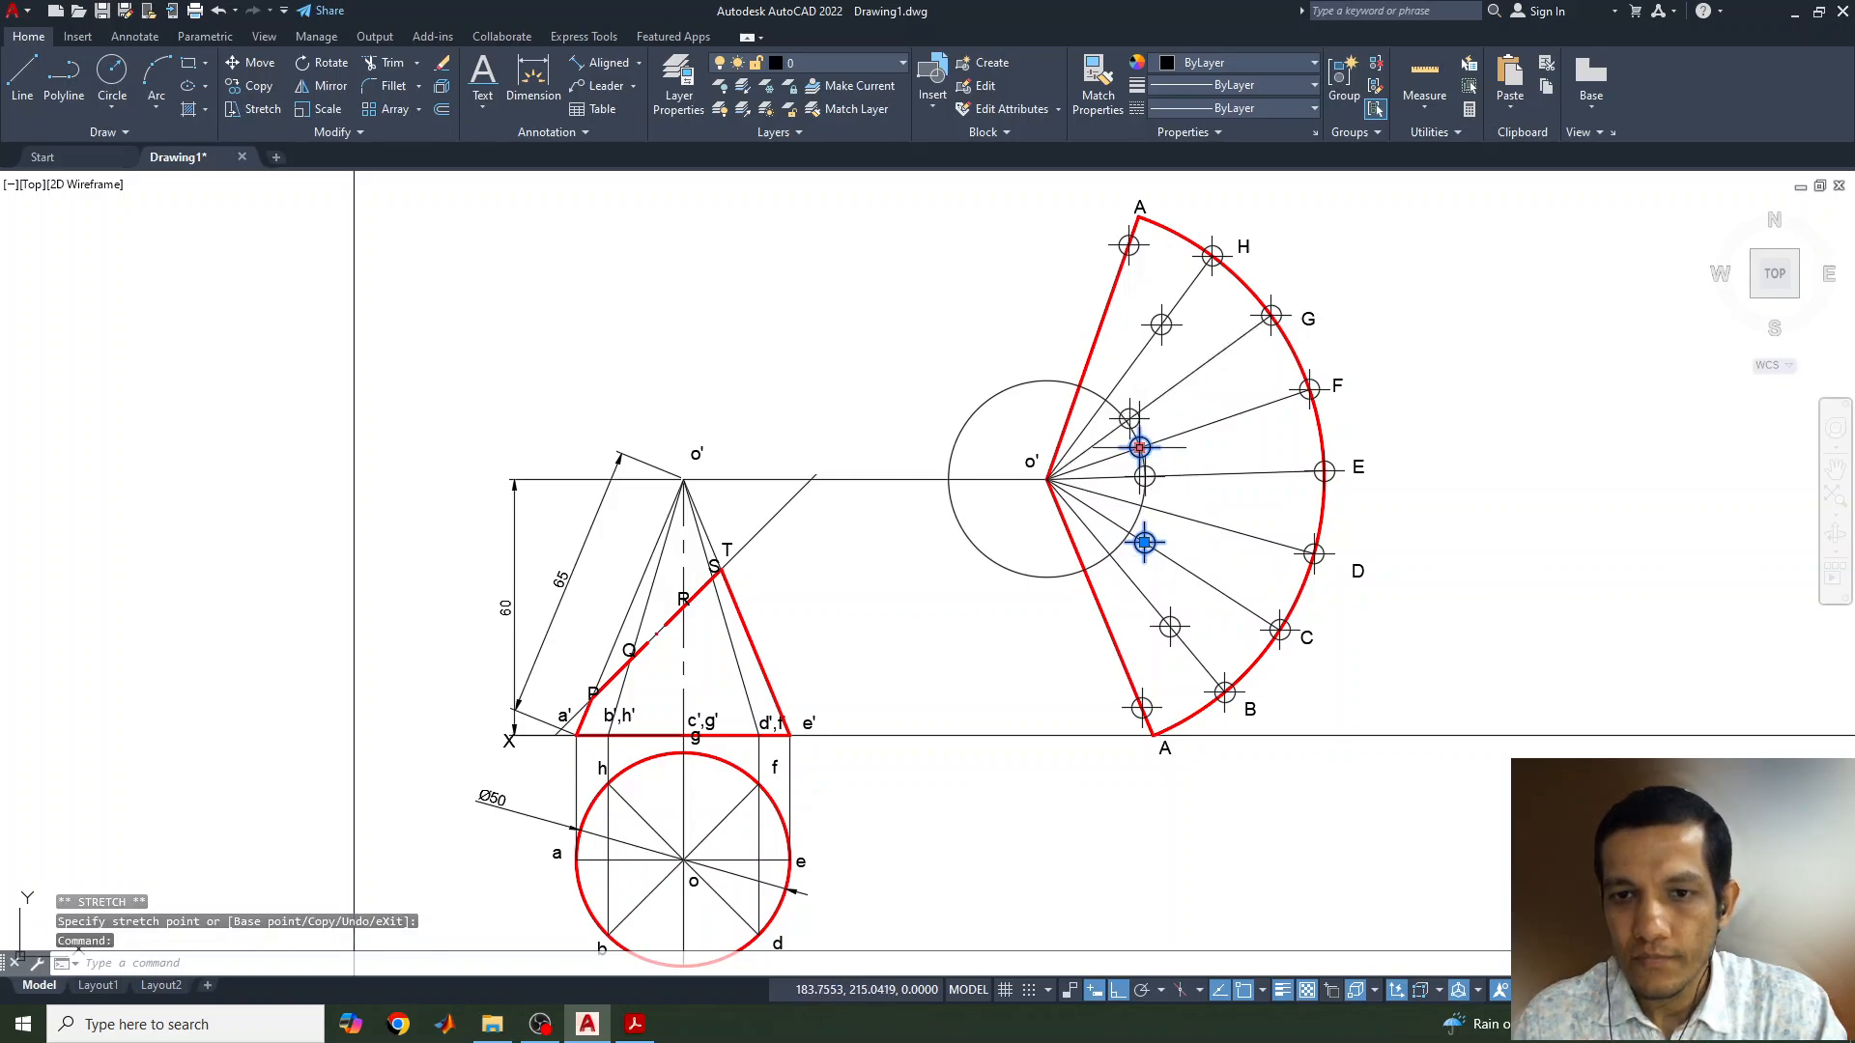
click(1140, 448)
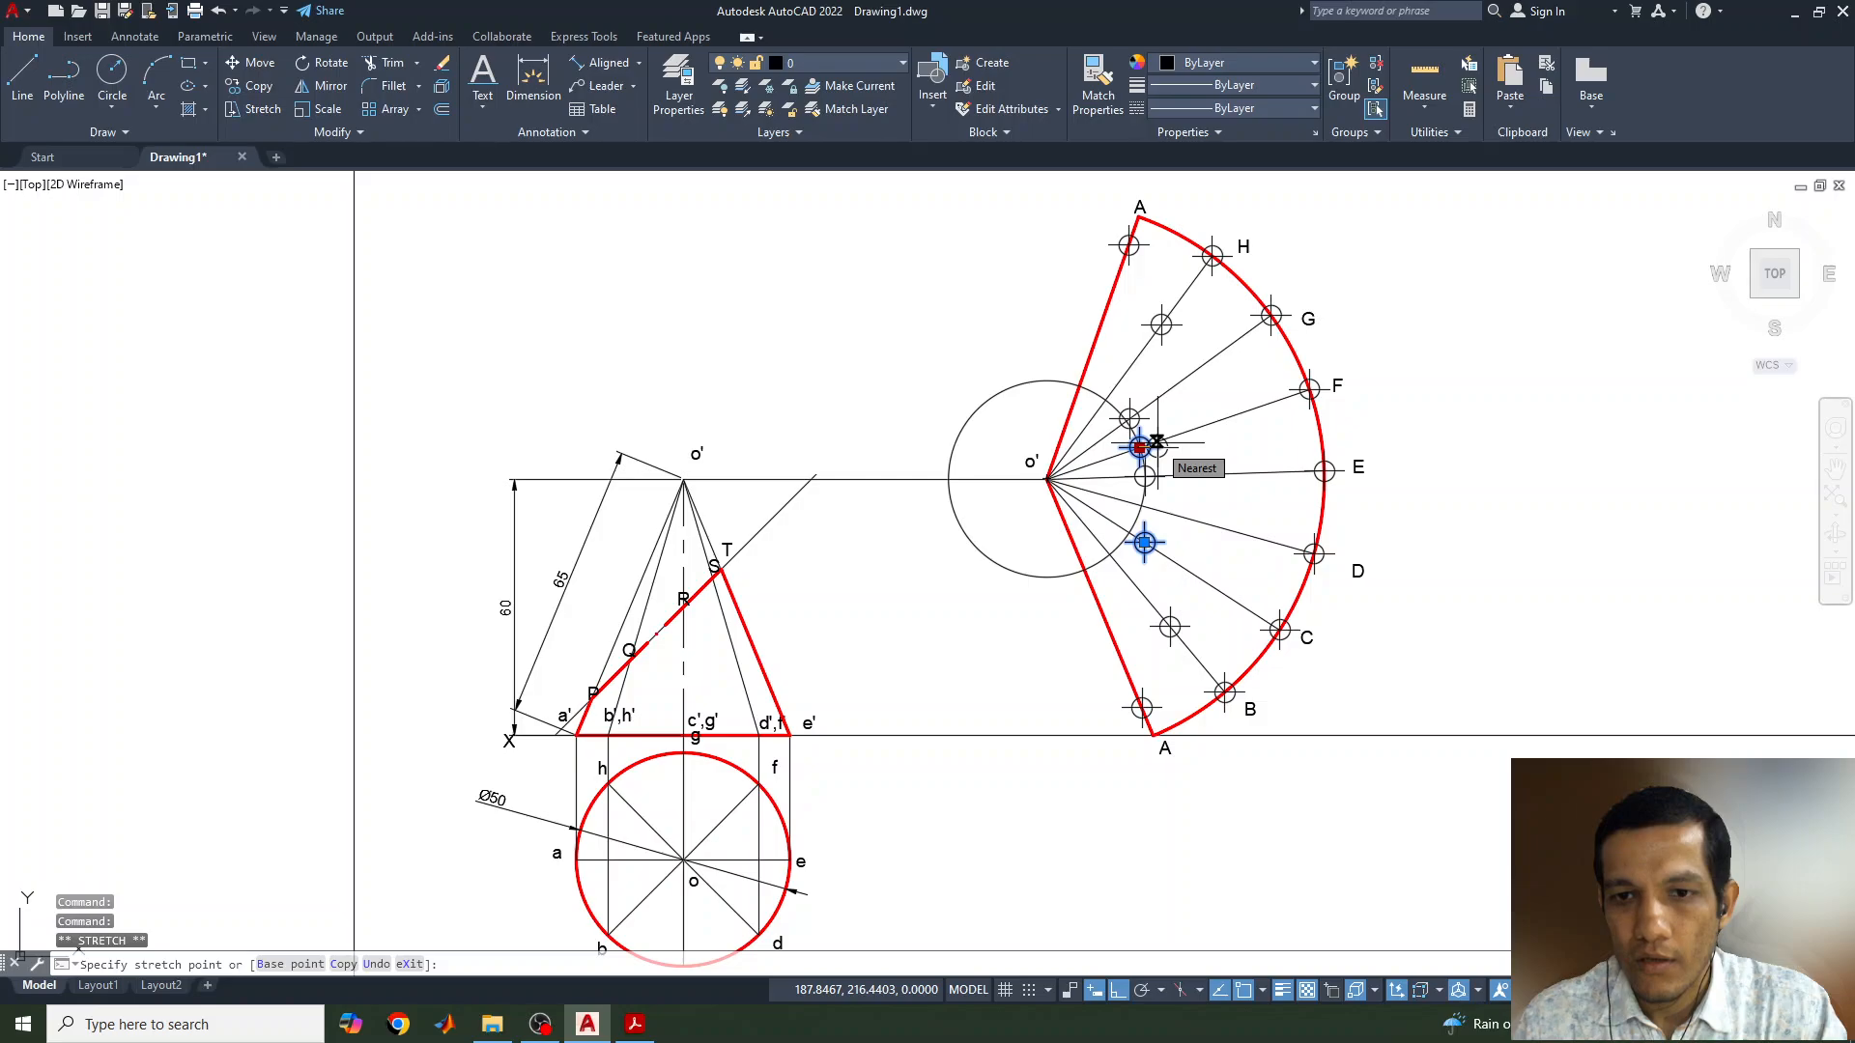
click(1156, 441)
key(Escape)
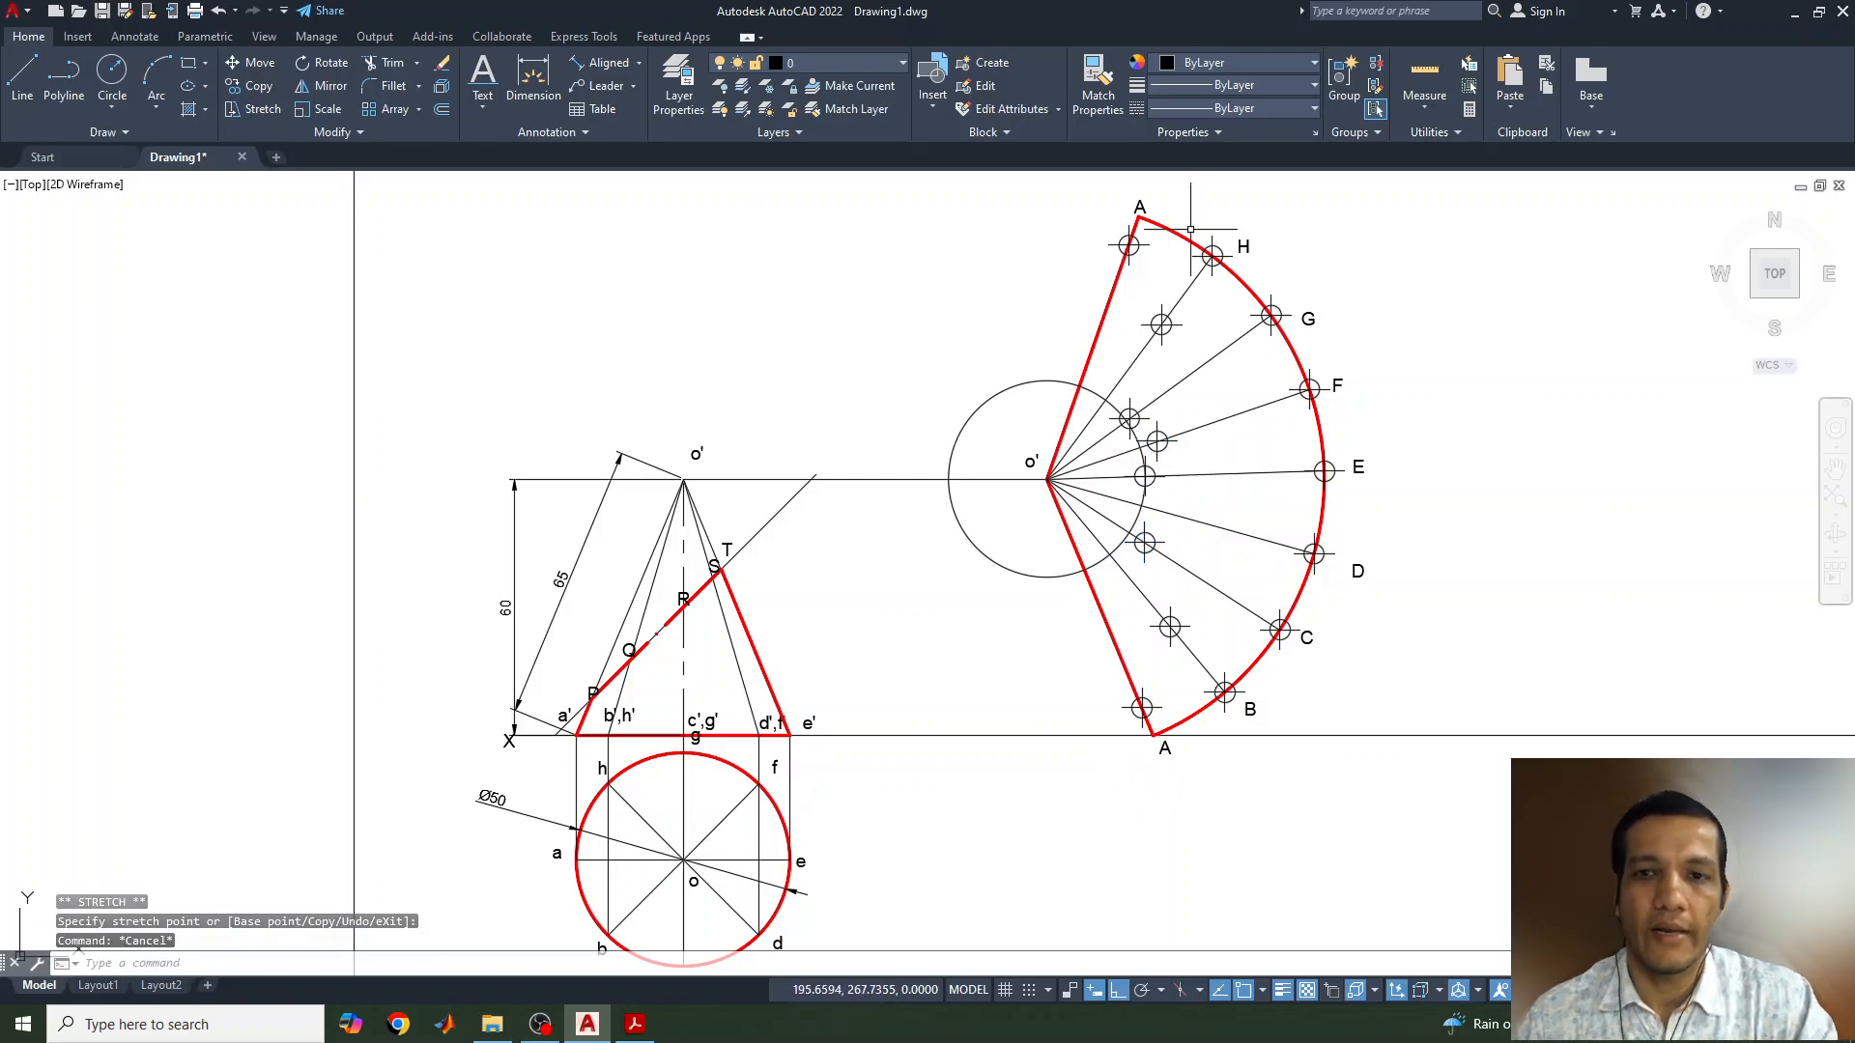
Undo the point placements and circle resizes back to the large construction circle through the points on the two o'A edges
key(ctrl+z)
key(ctrl+z)
key(ctrl+z)
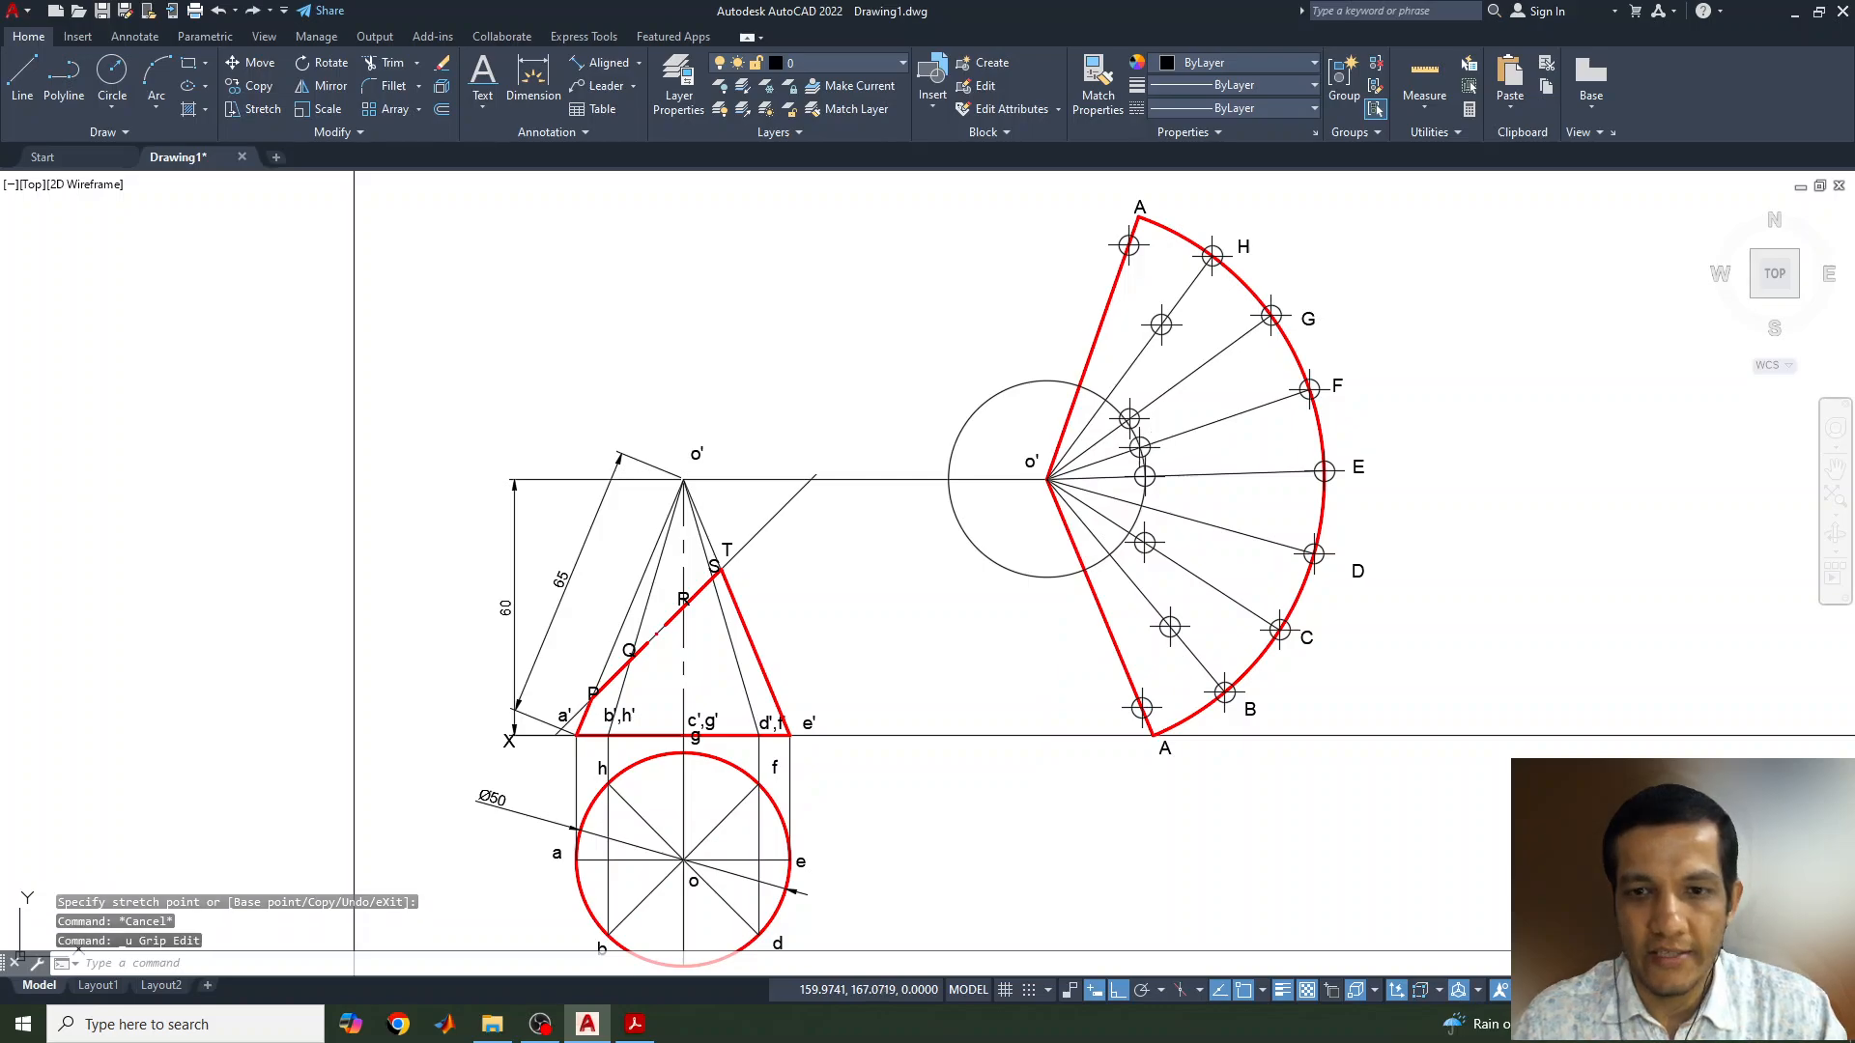
key(ctrl+z)
key(ctrl+z)
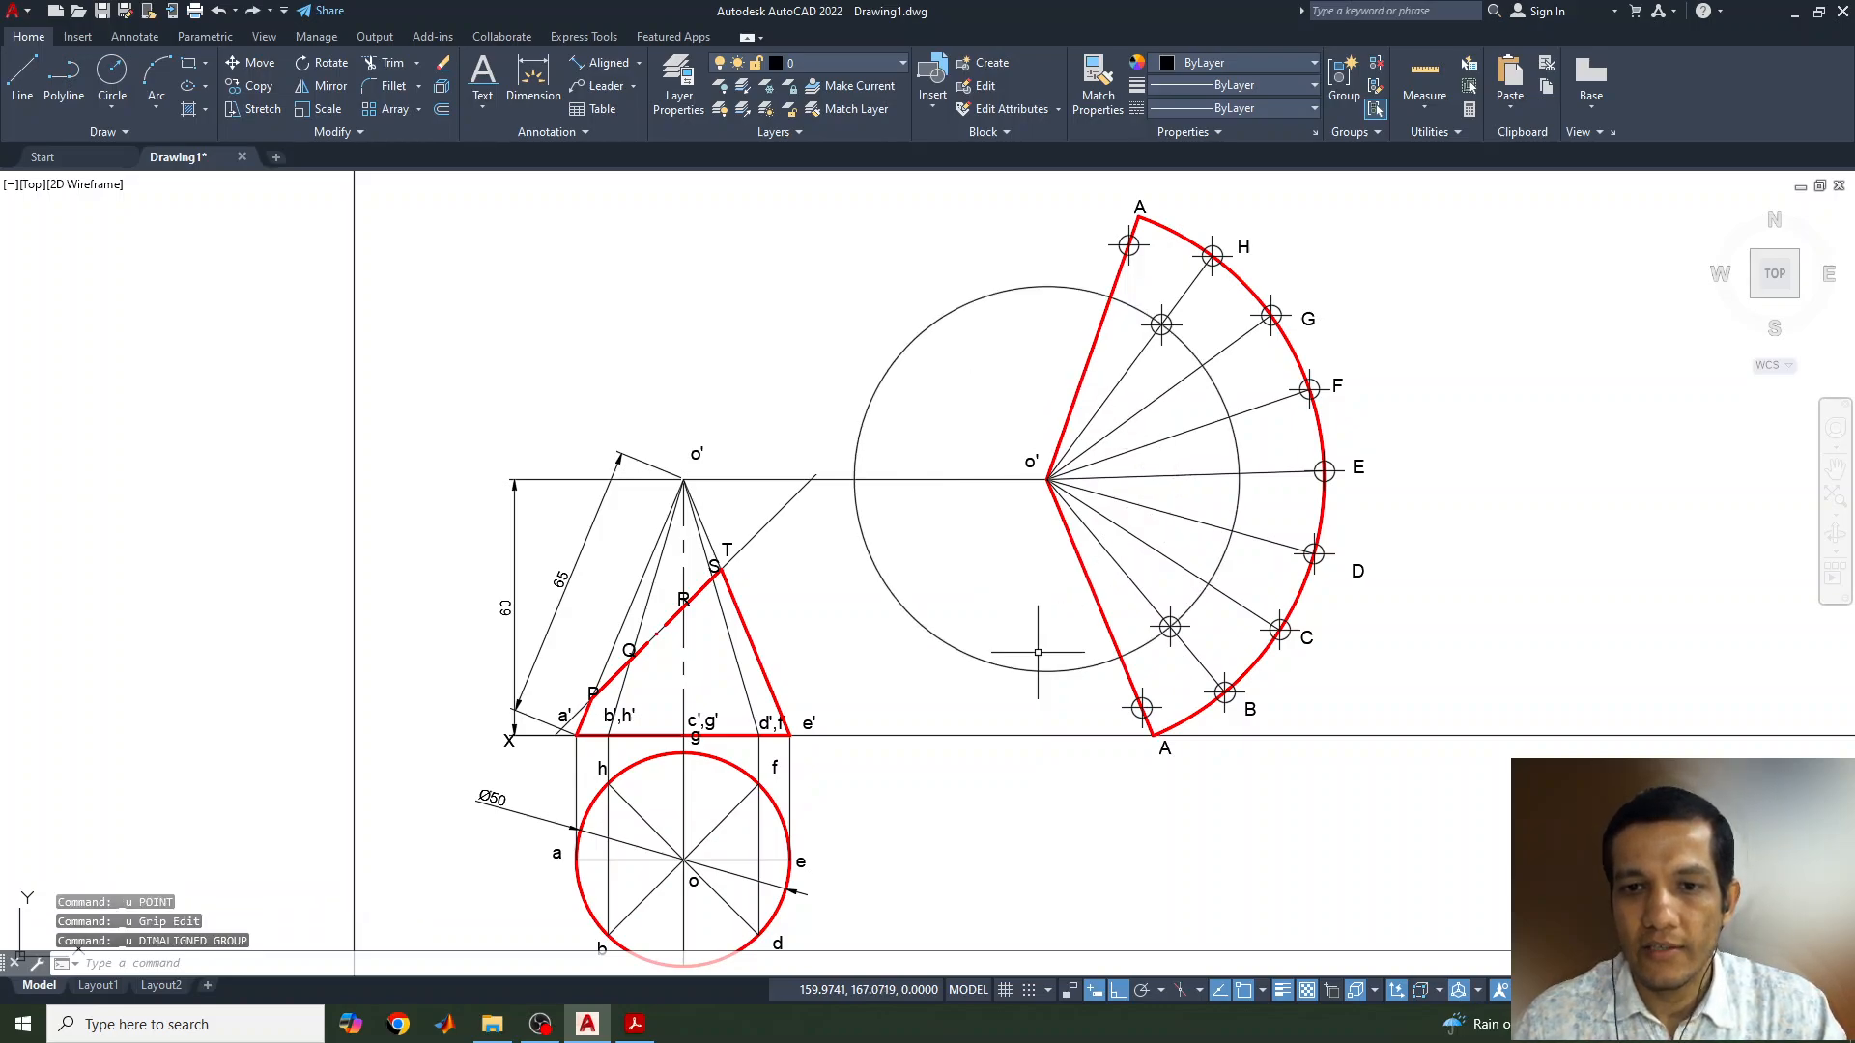
key(ctrl+z)
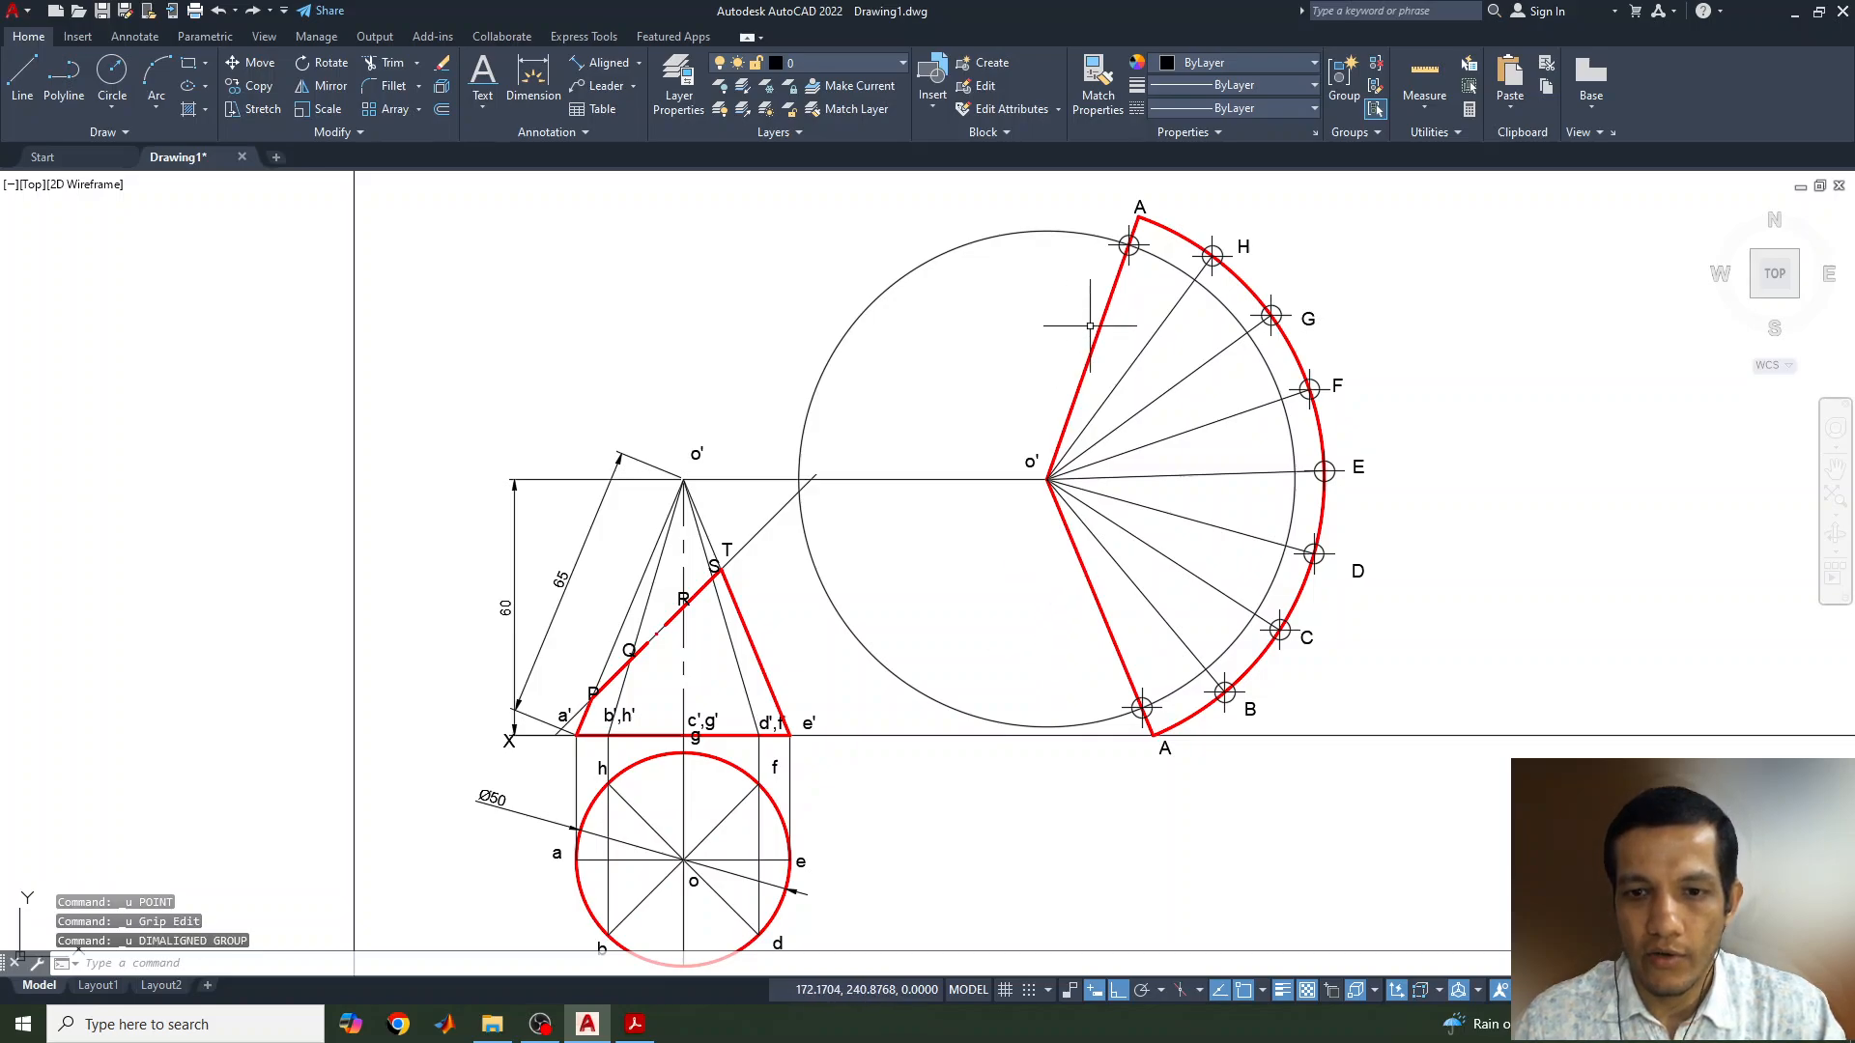
Draw a horizontal projection line from cut point P in the front view across to the development's lower o'A edge
click(24, 74)
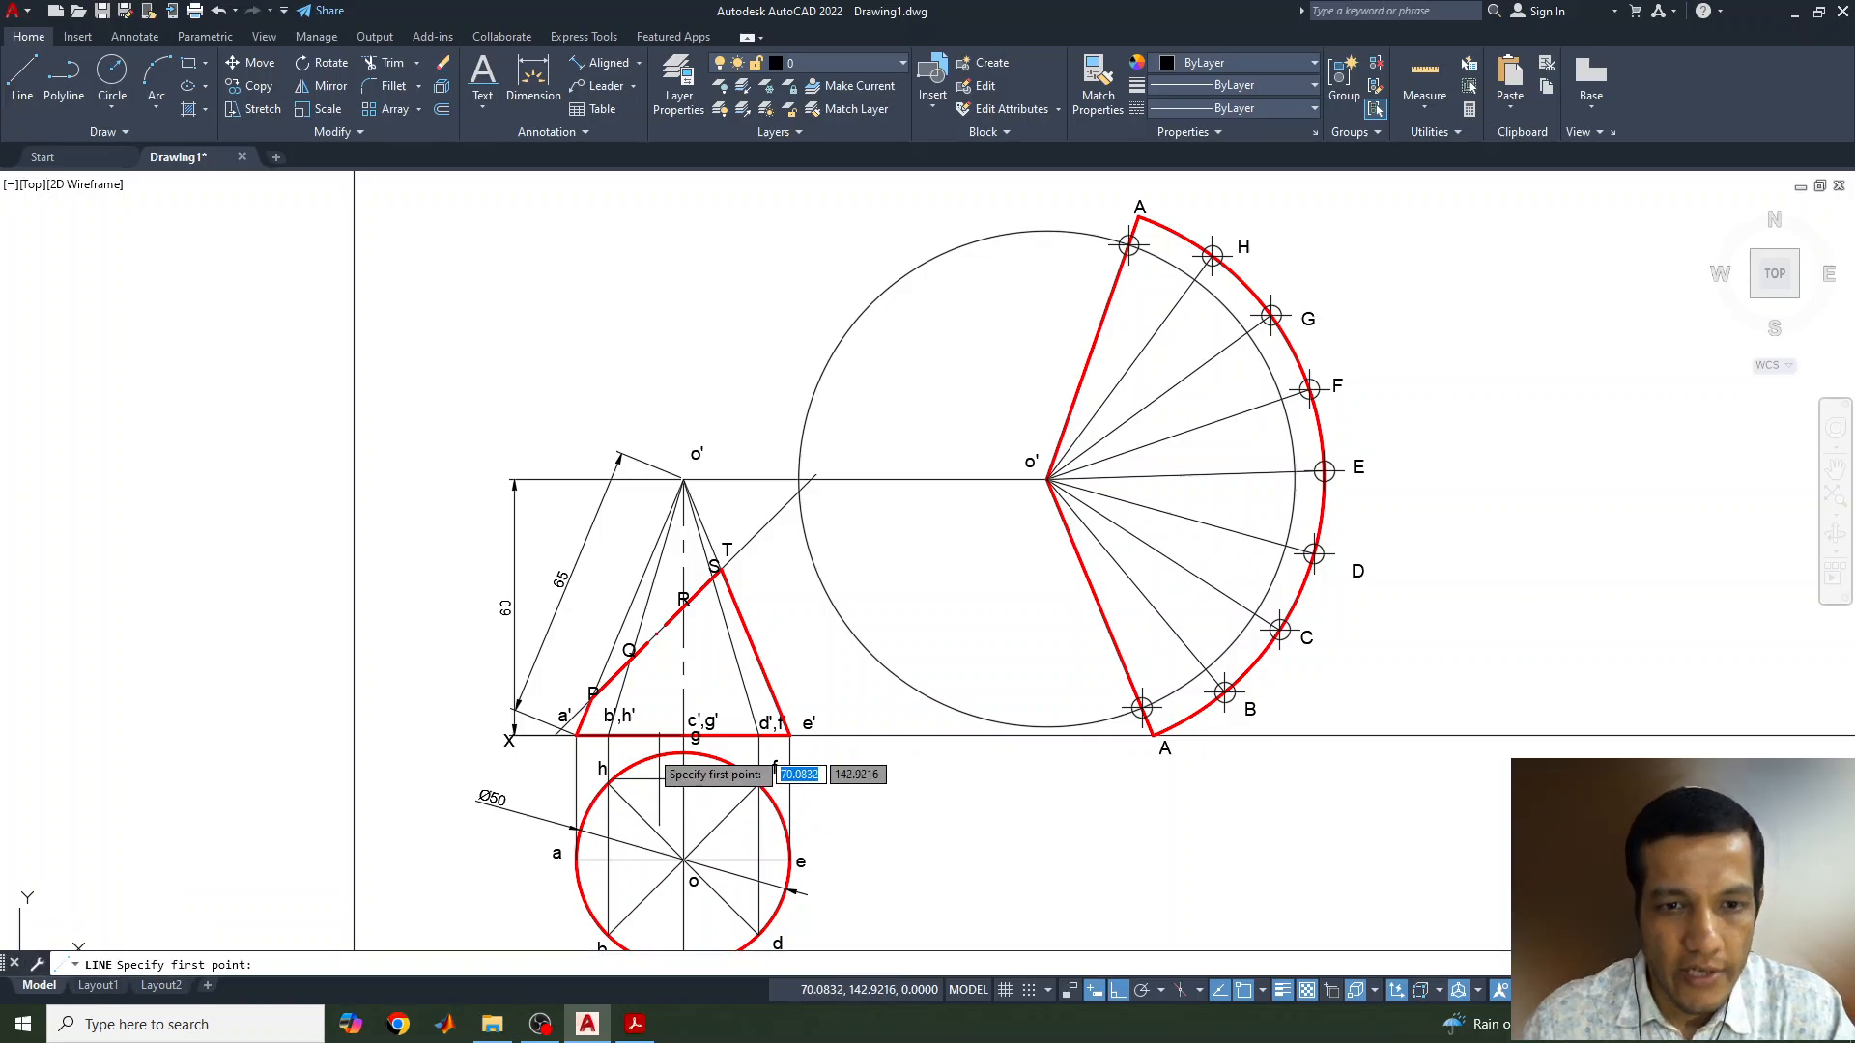
click(594, 696)
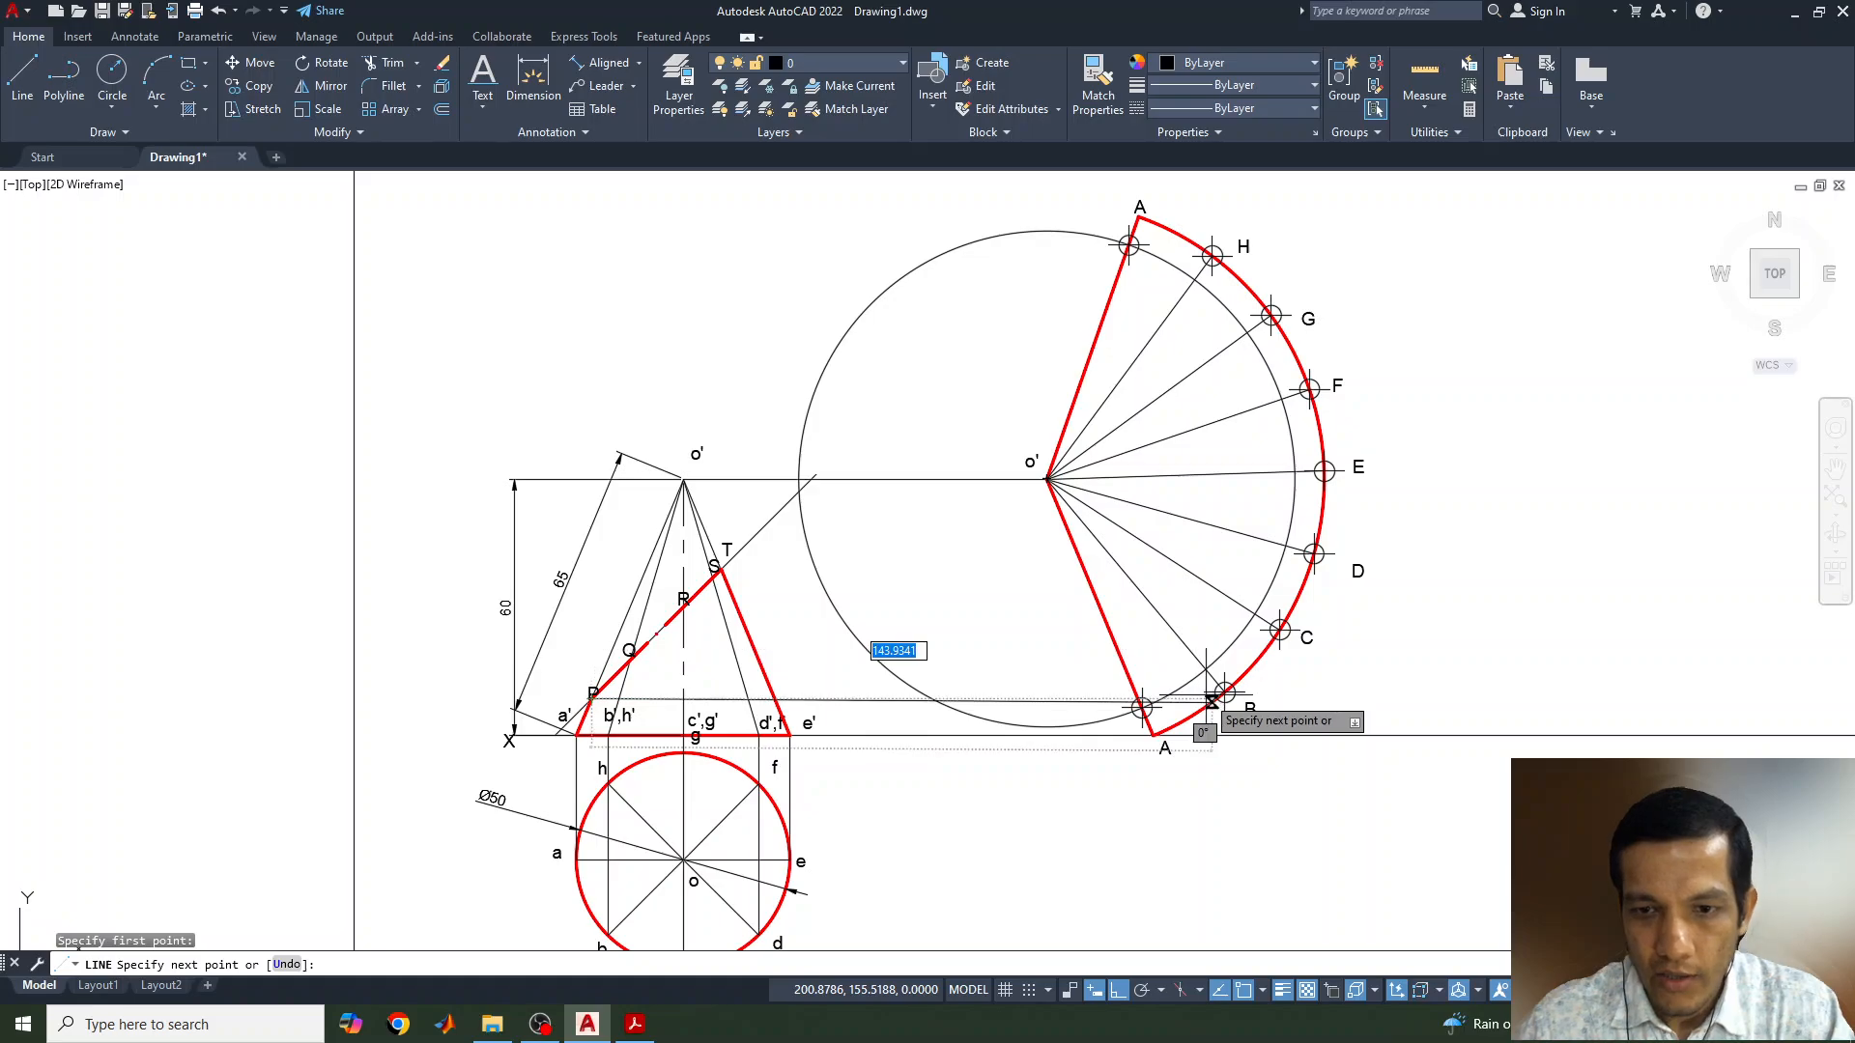
scroll(1170, 694, up, 3)
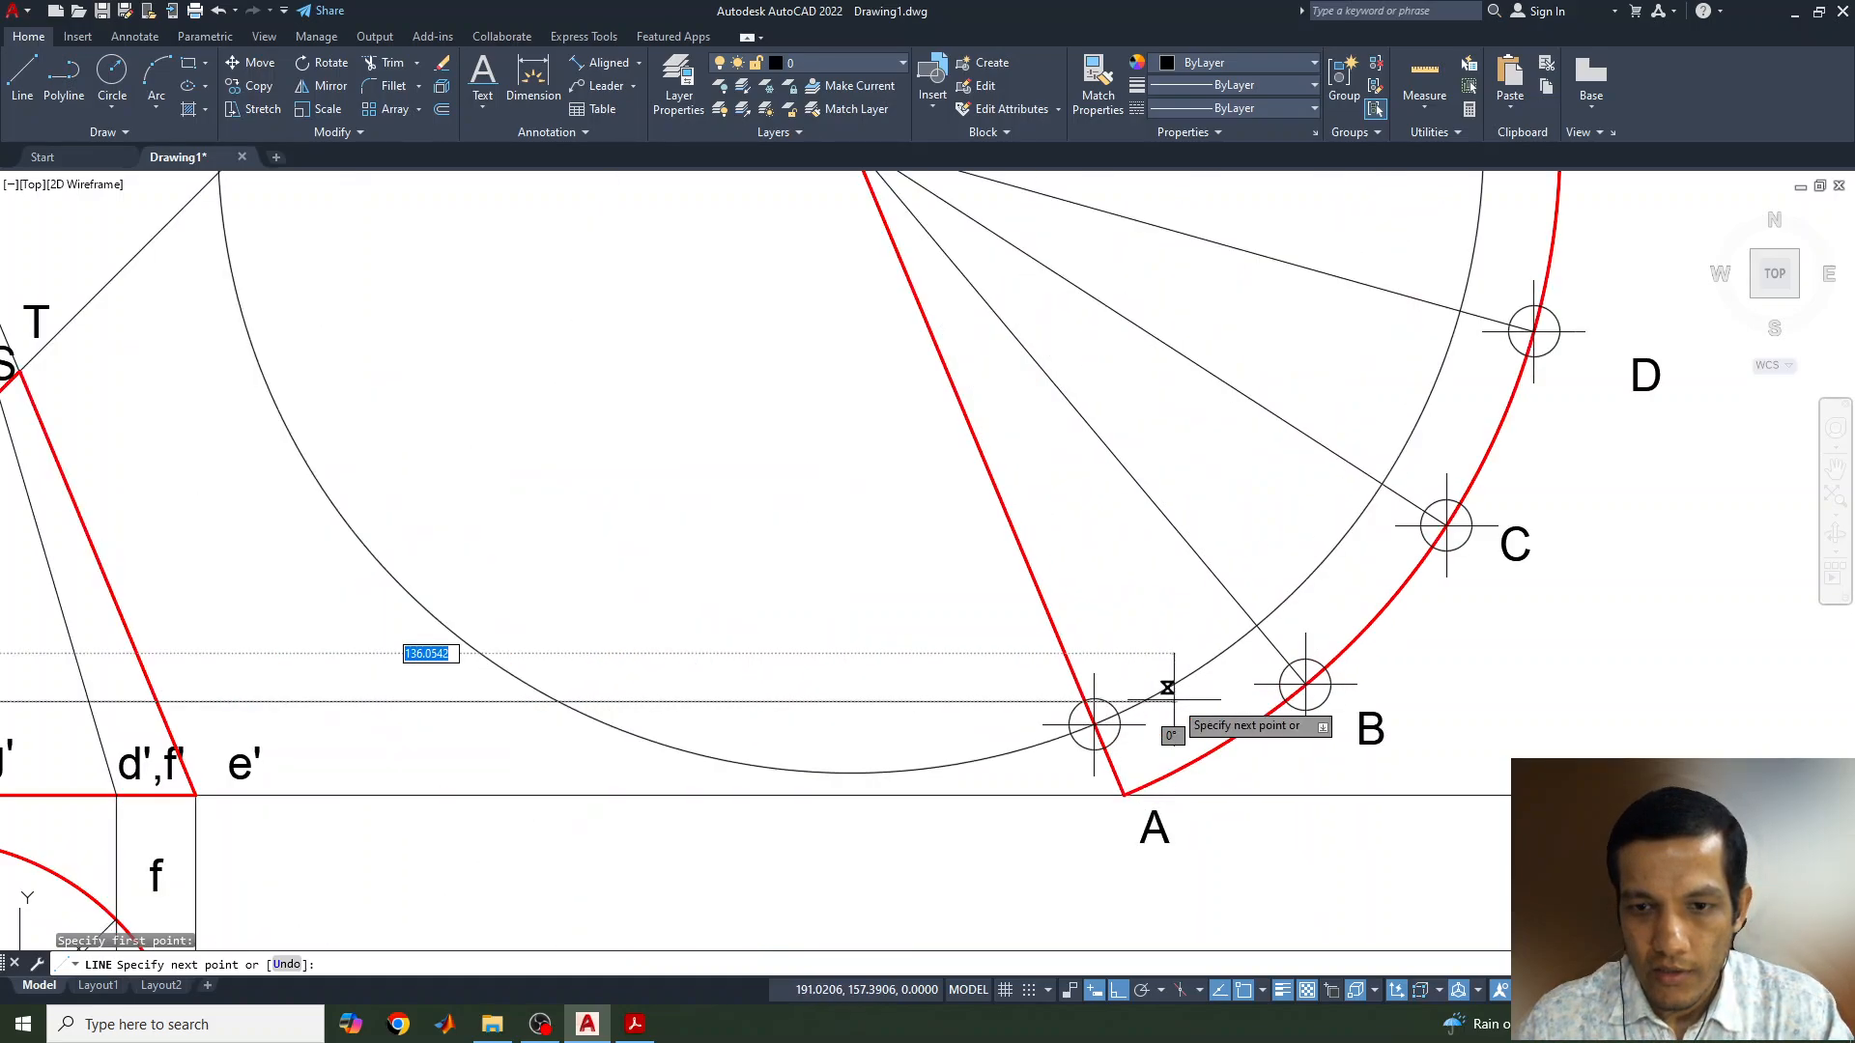
key(Escape)
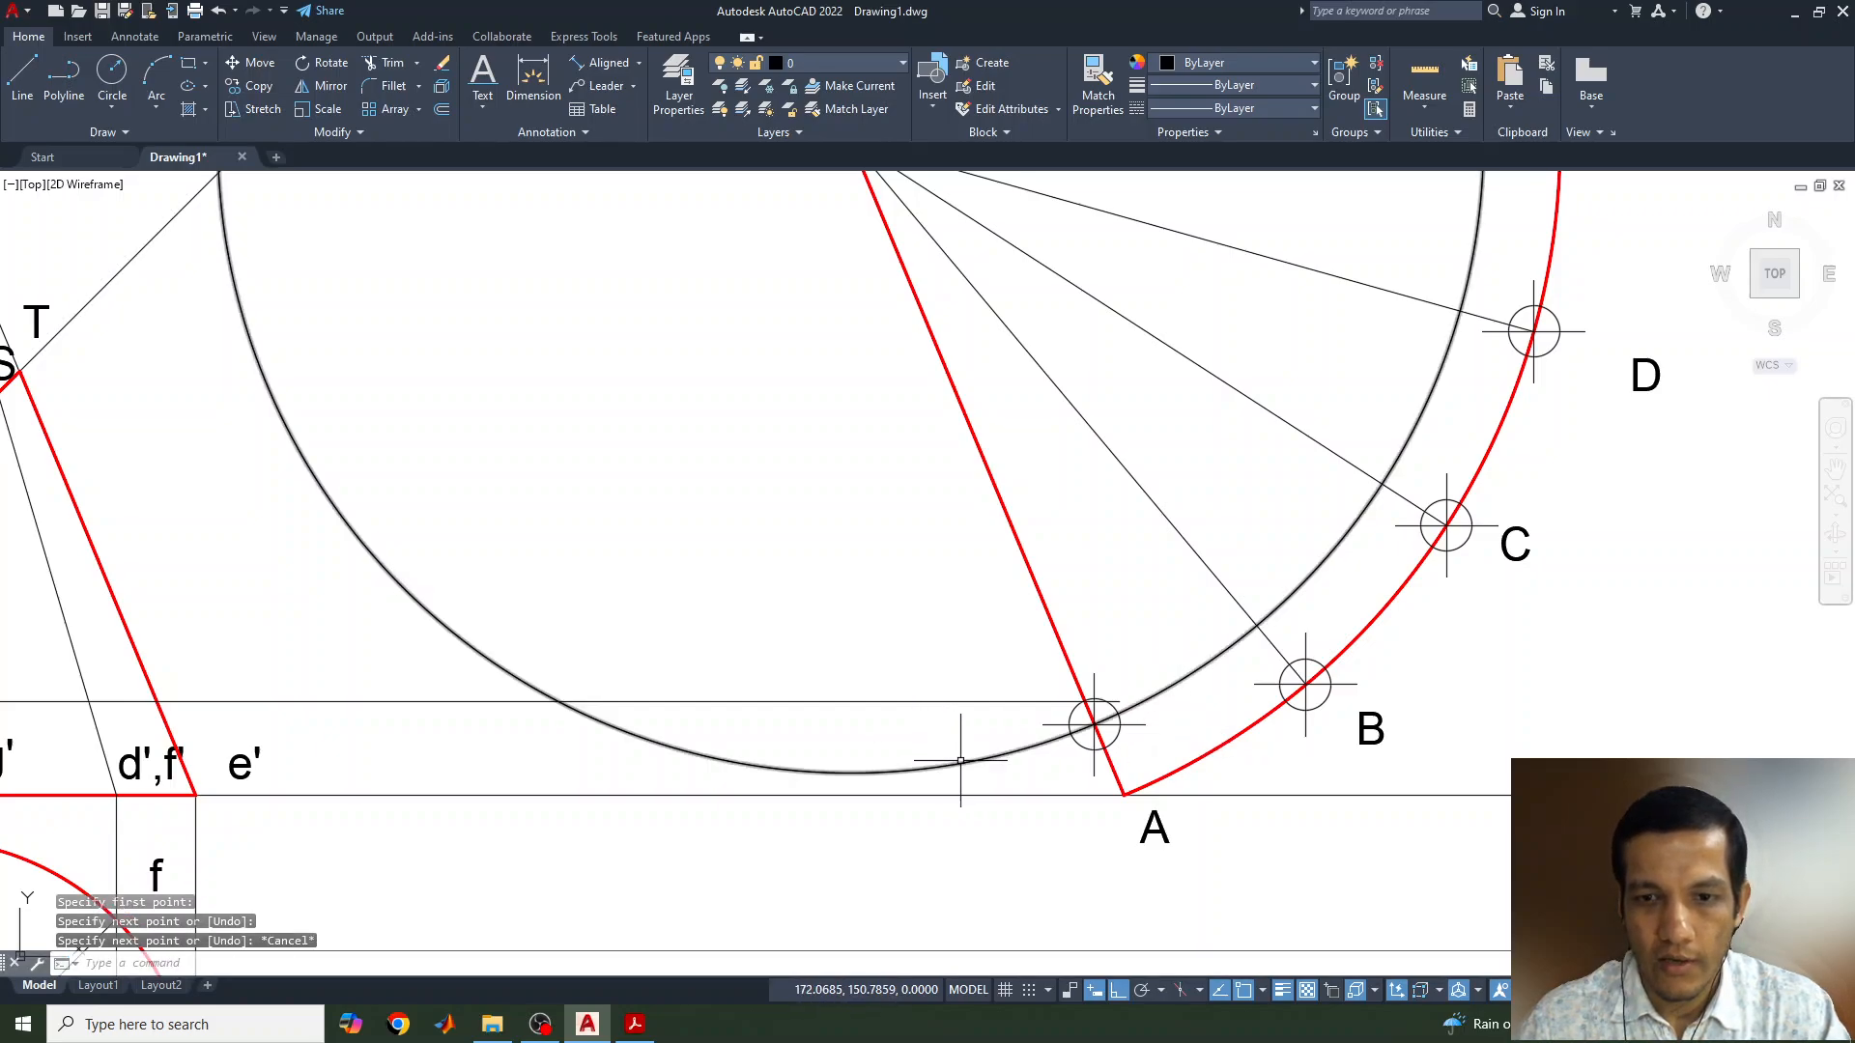
Draw a horizontal projection line from cut point Q in the front view to just past the development's lower o'A edge
scroll(932, 734, down, 3)
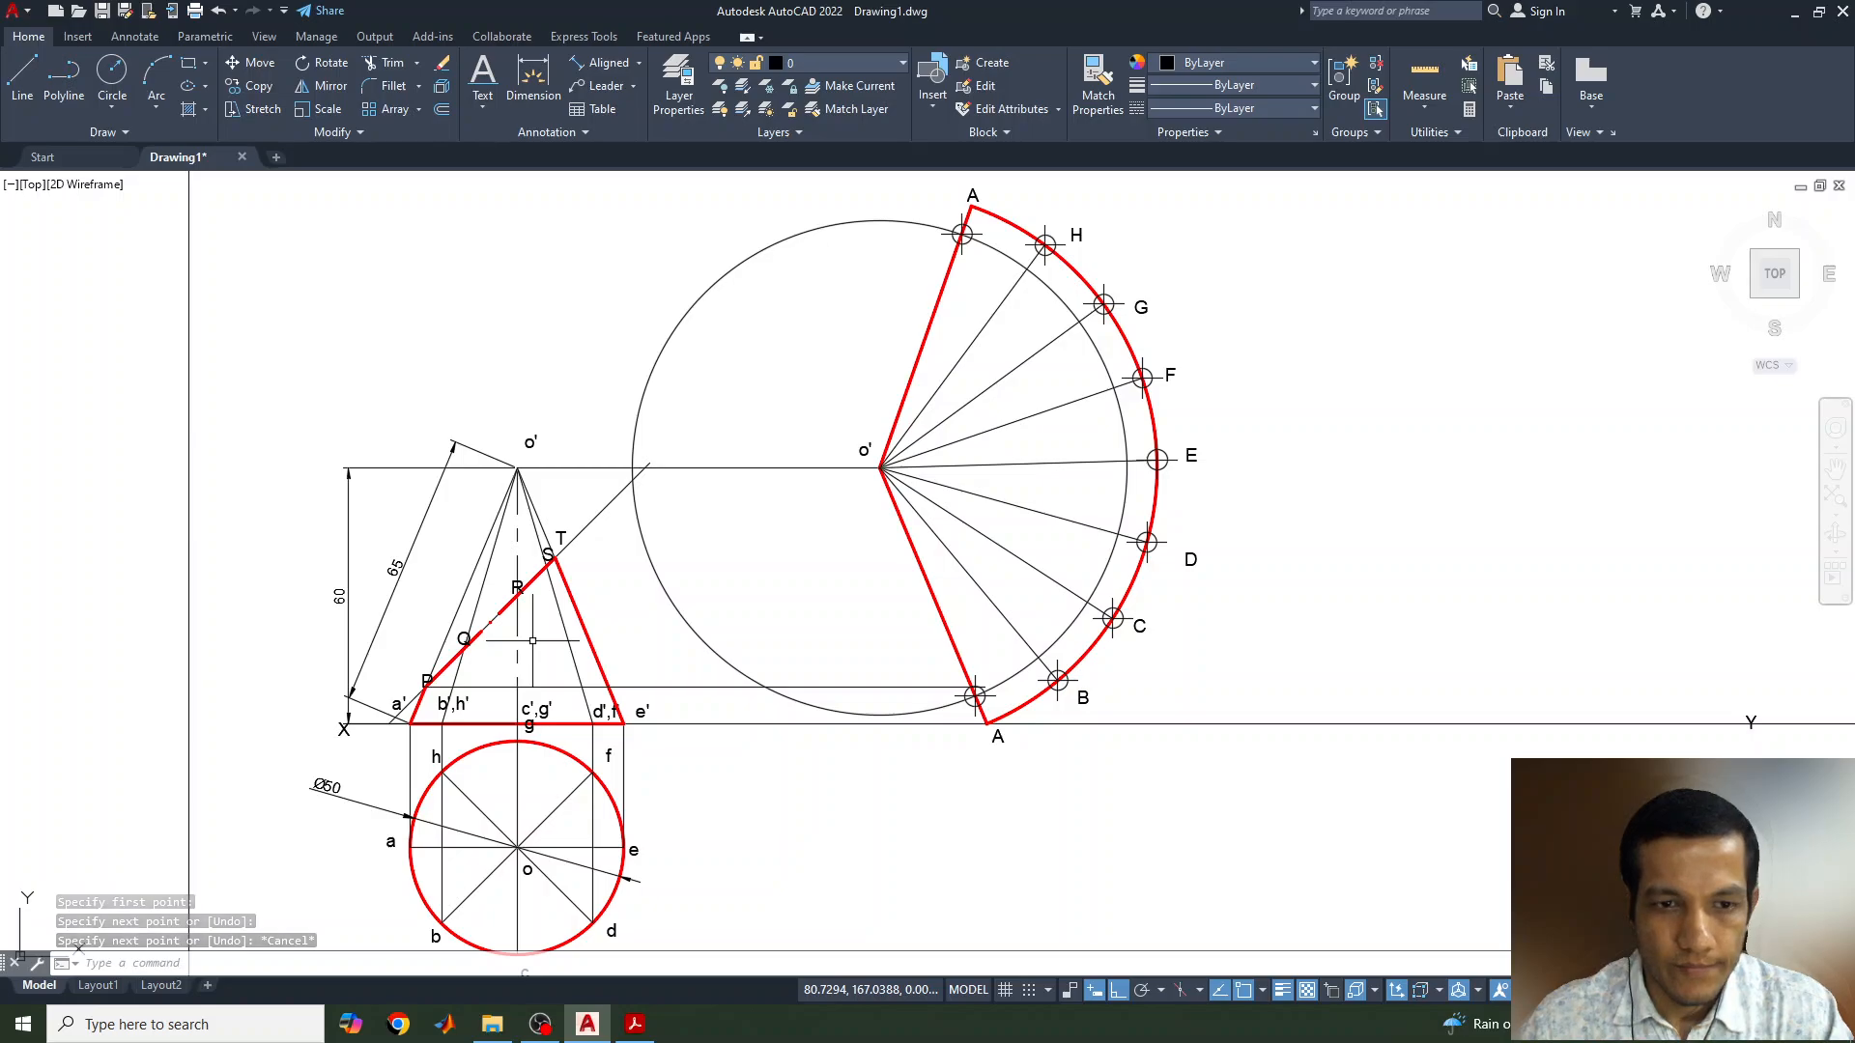
scroll(363, 677, up, 3)
scroll(1208, 734, down, 2)
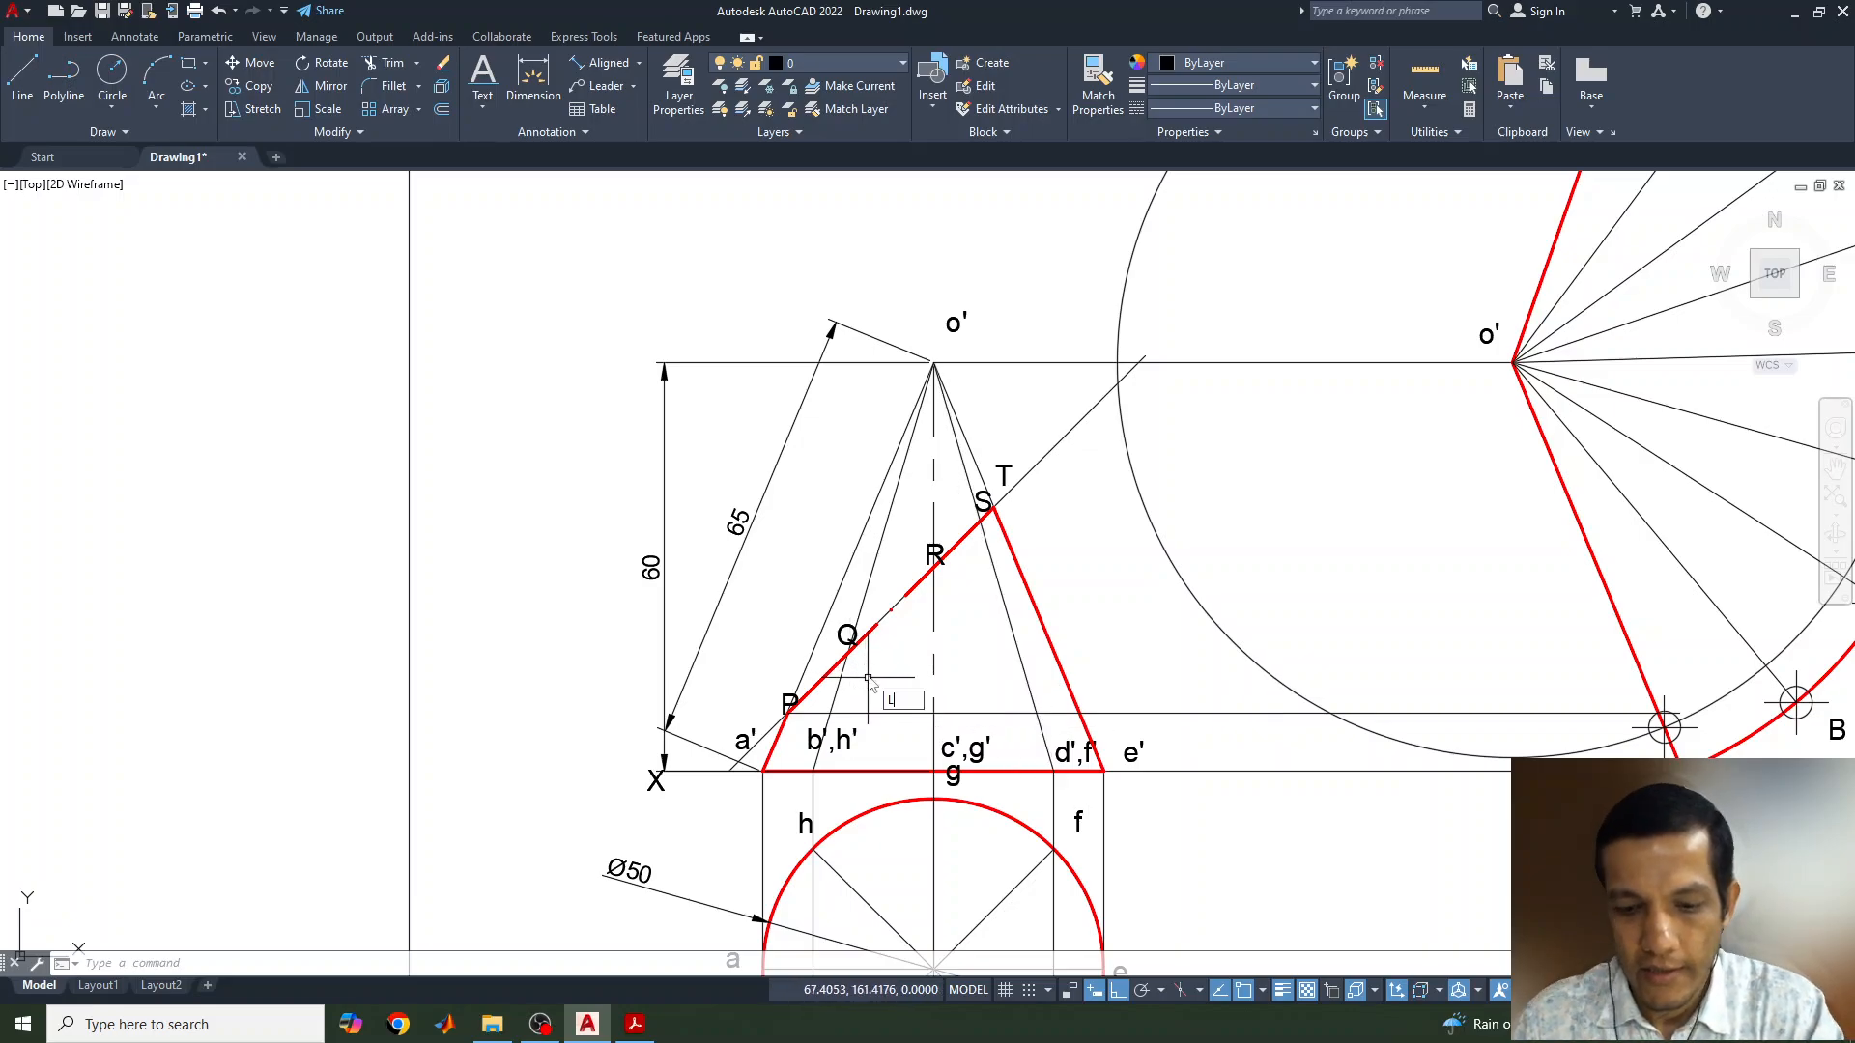
key(Return)
click(848, 649)
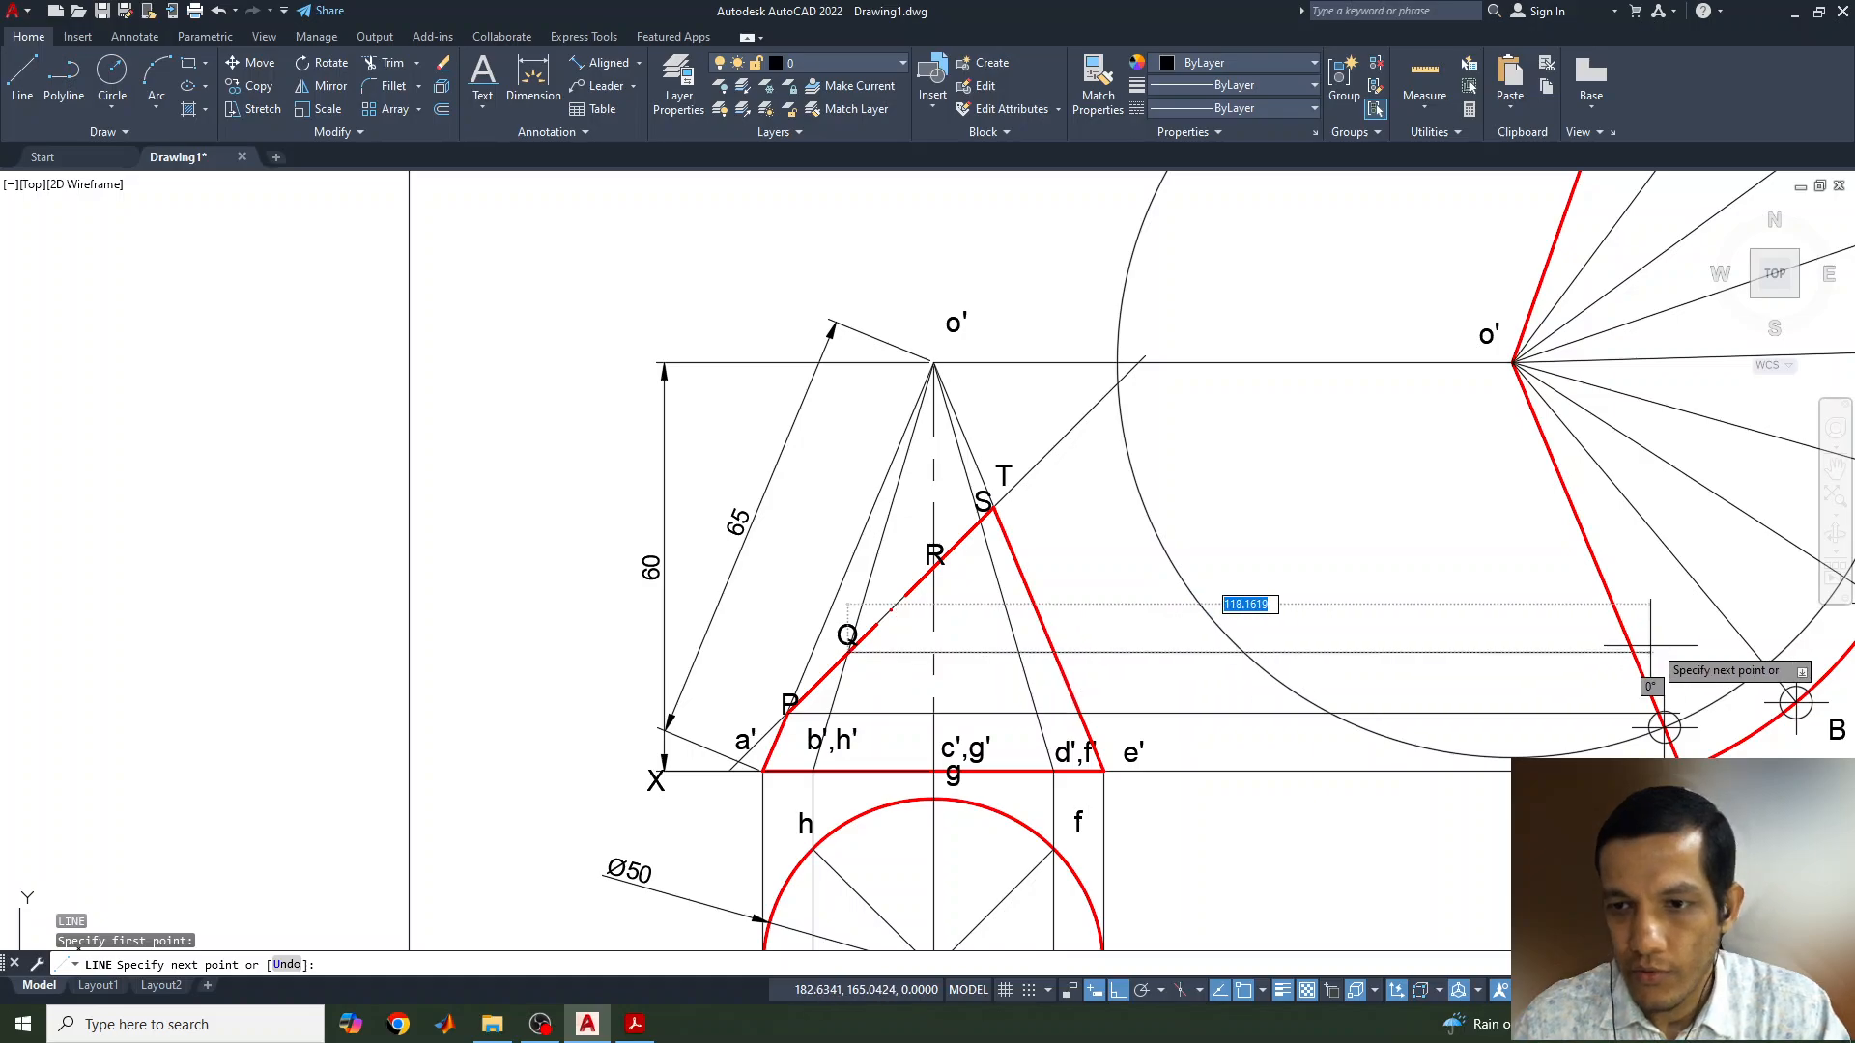
click(1689, 651)
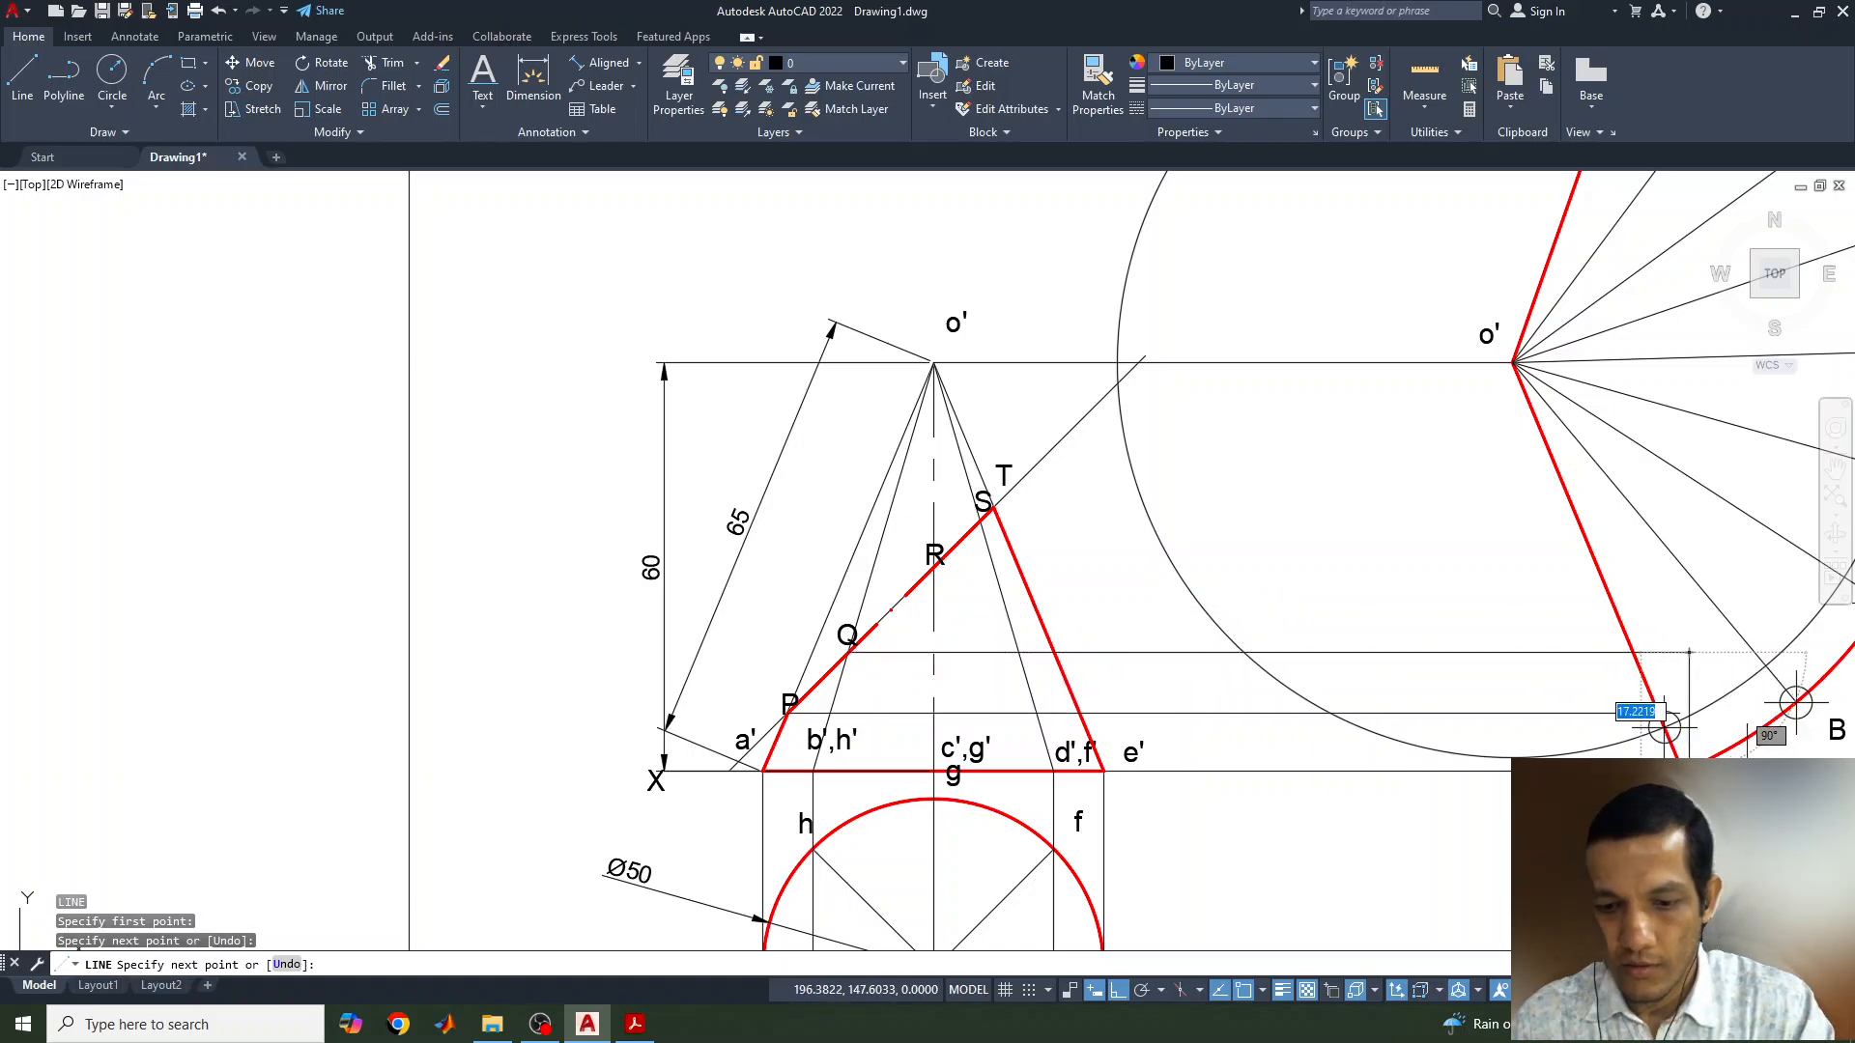
key(Escape)
key(Escape)
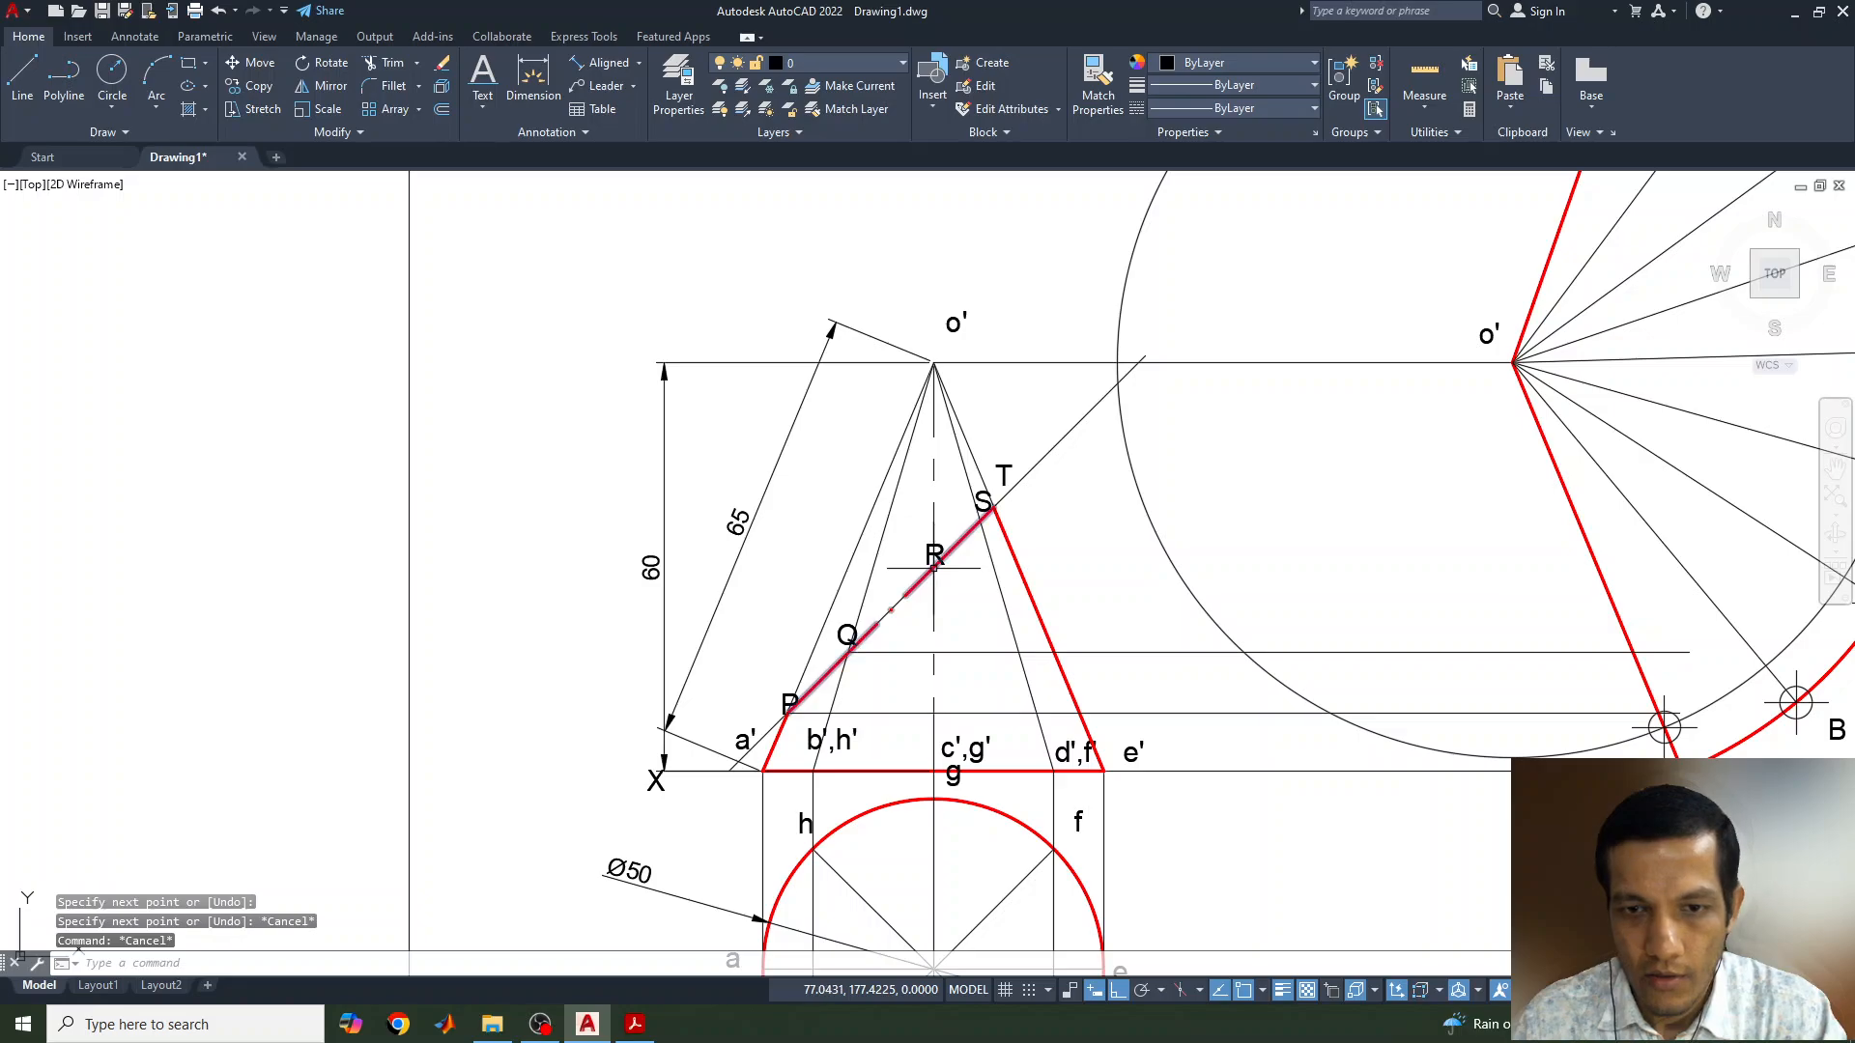
key(Escape)
key(Escape)
Draw a horizontal projection line from cut point R on the cone axis to just past the development's lower o'A edge
text(l)
key(space)
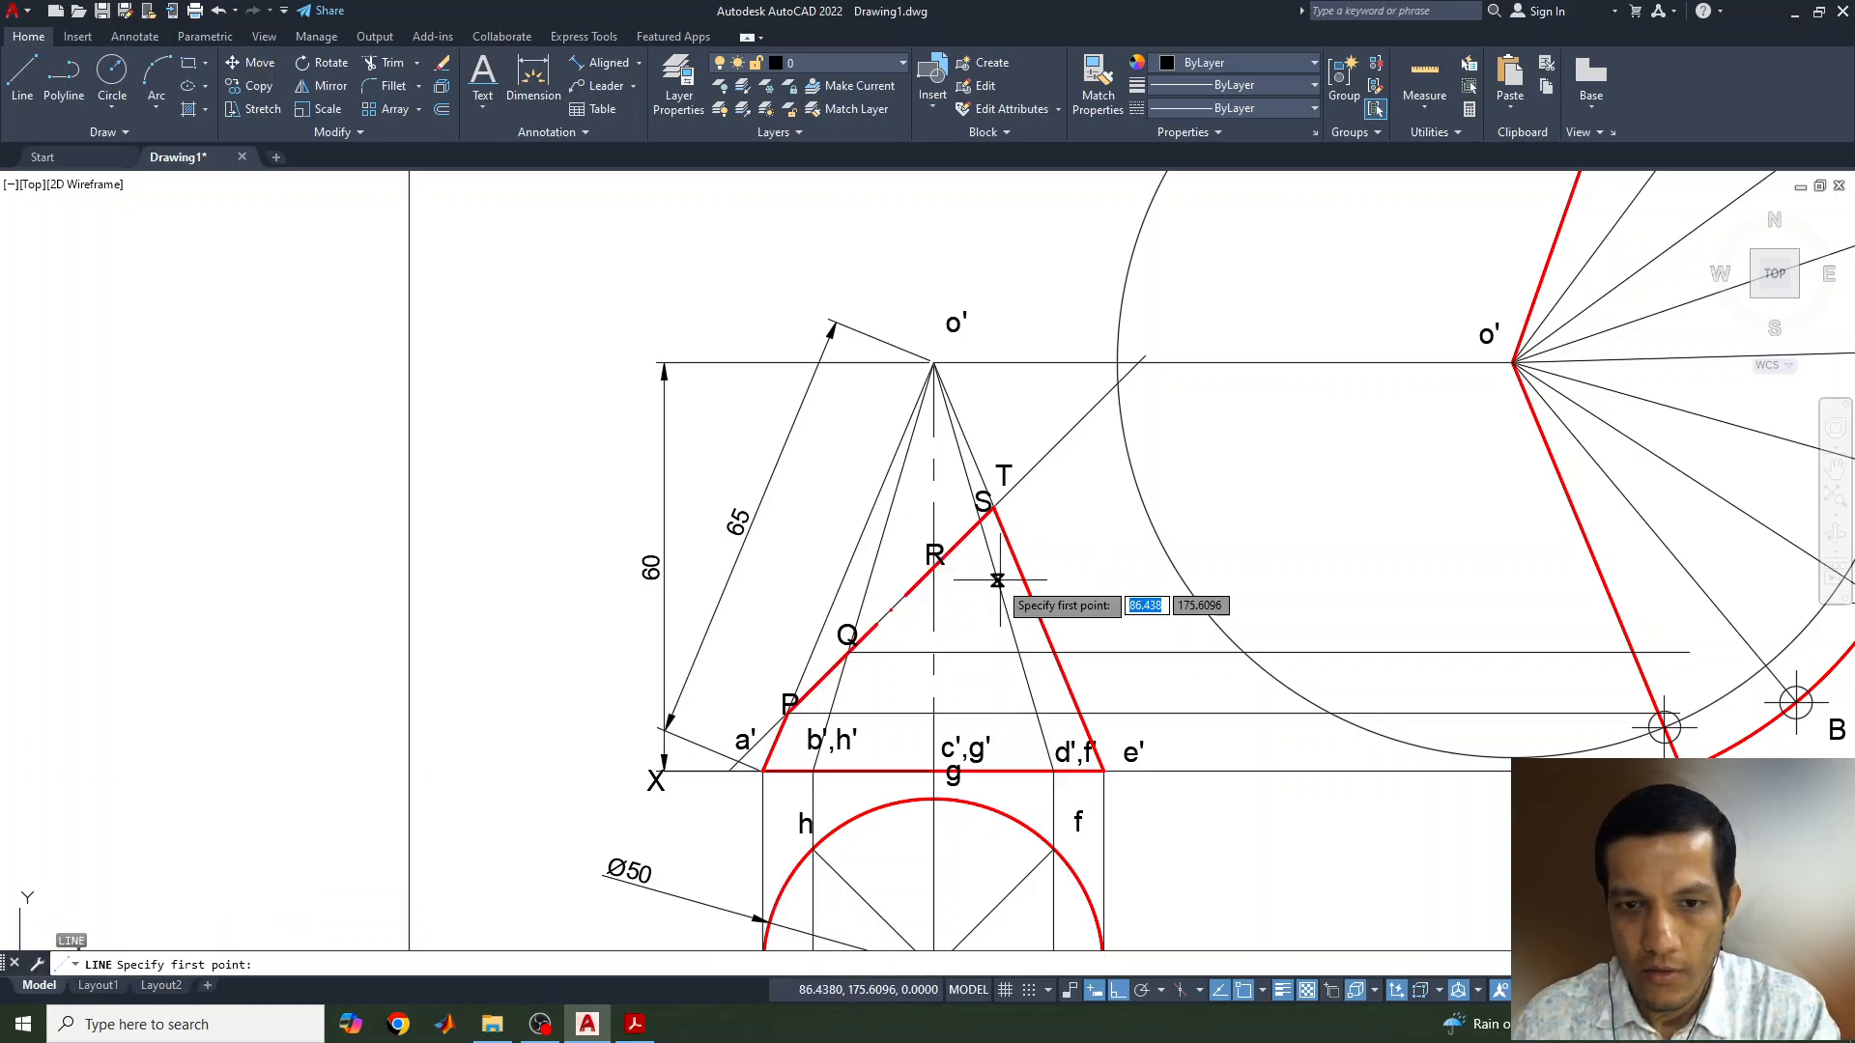
click(933, 568)
click(1647, 552)
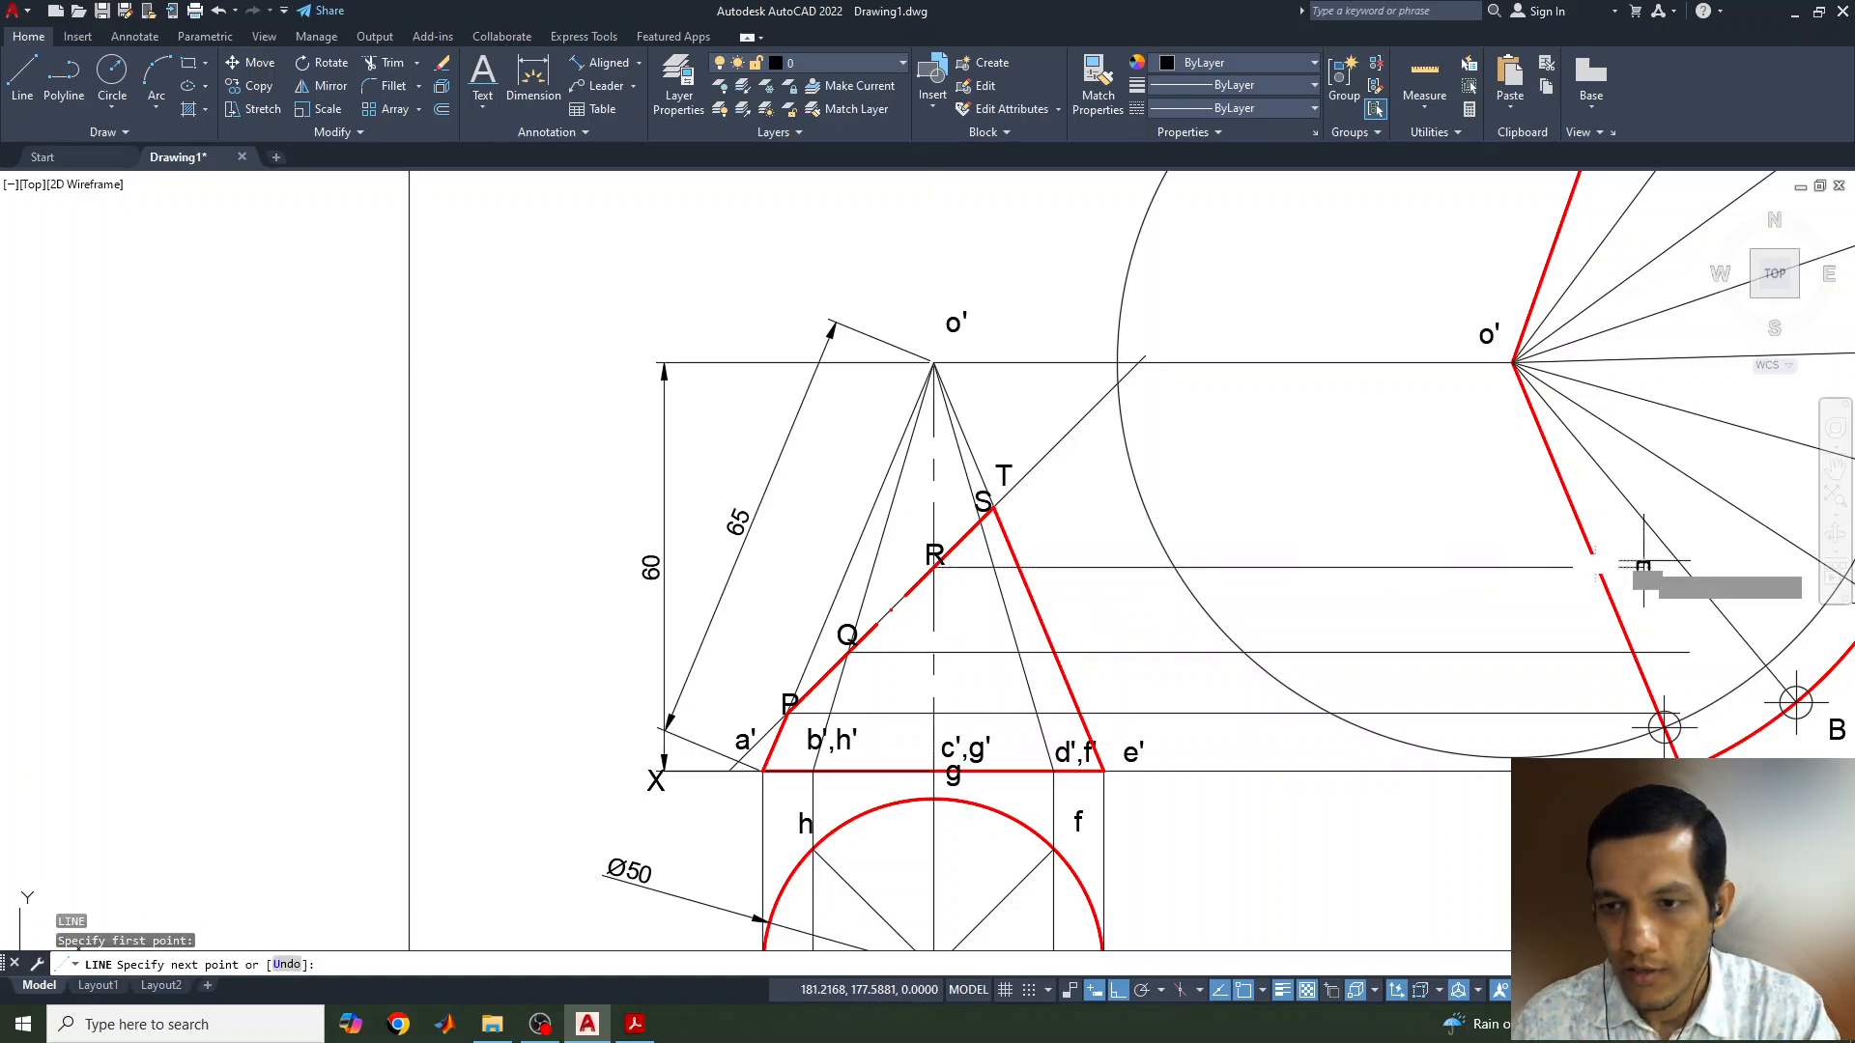
key(space)
Draw a horizontal projection line from cut point S in the front view to just past the development's lower o'A edge
key(space)
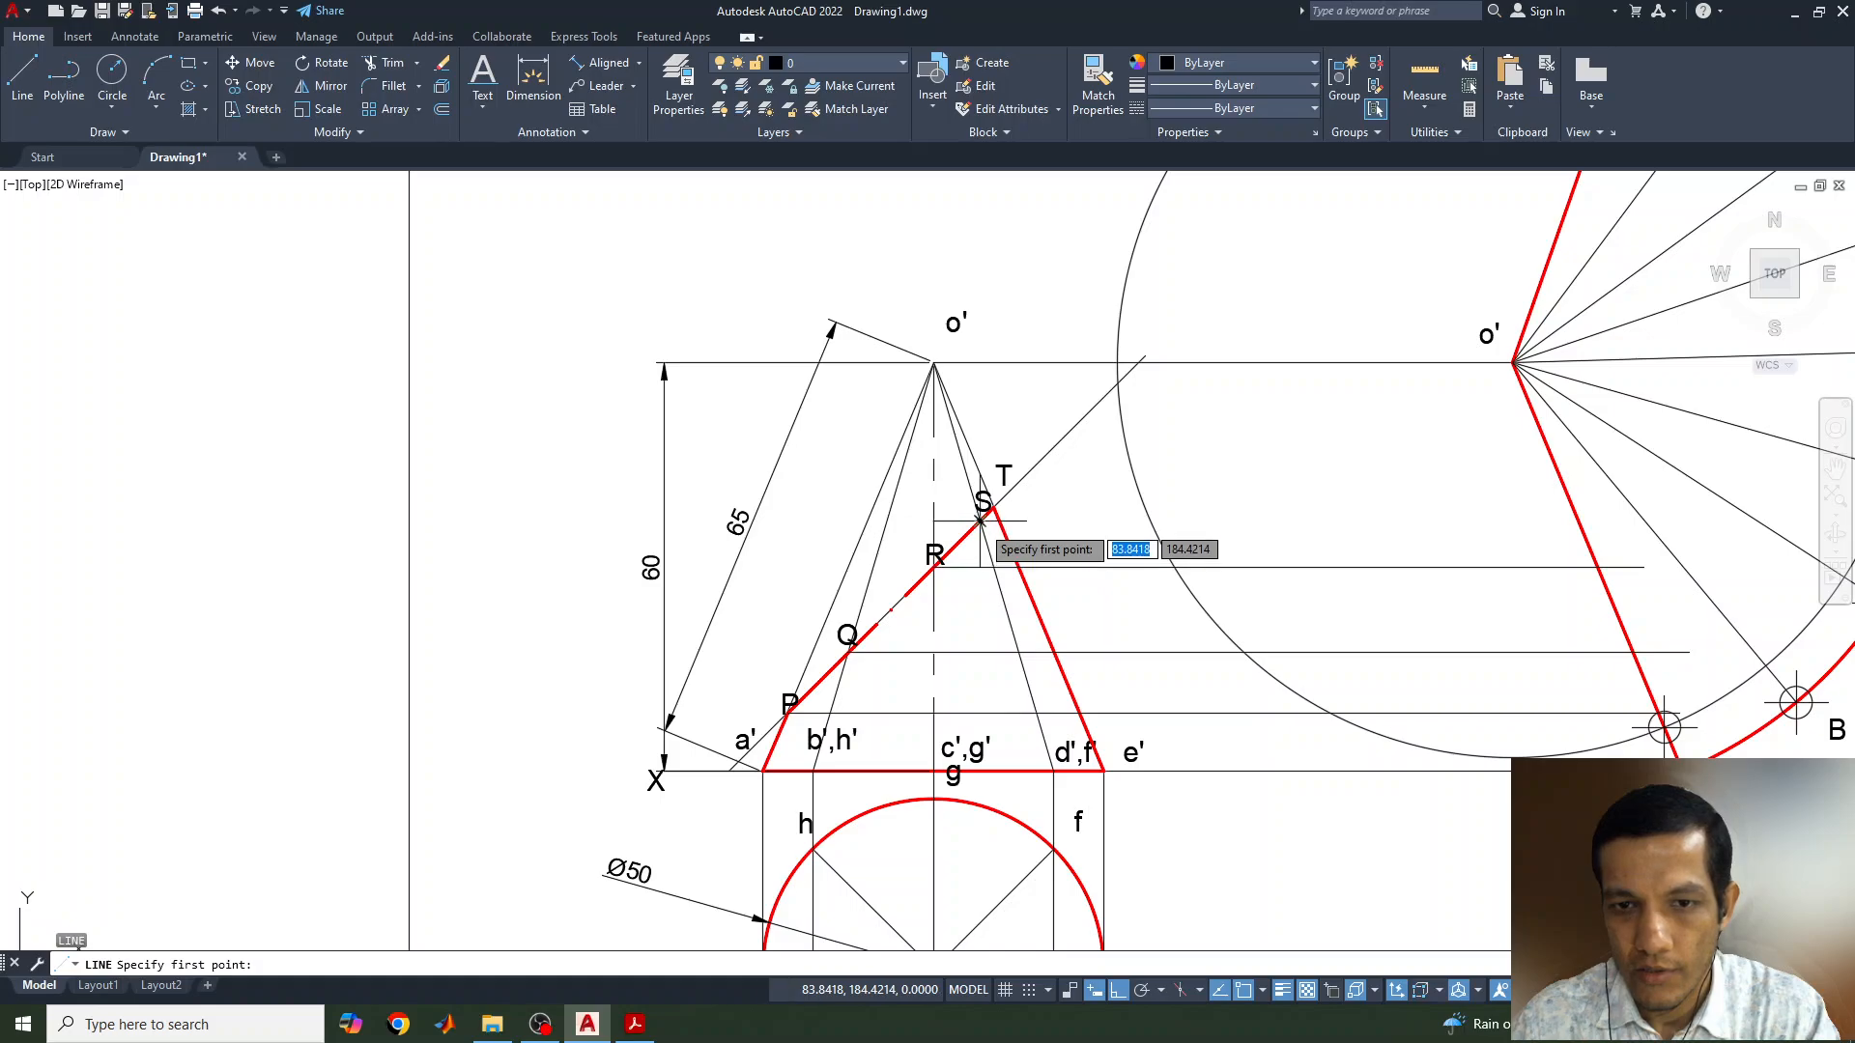
click(995, 521)
click(1604, 520)
key(space)
Draw a horizontal projection line from cut point T in the front view to just past the development's lower o'A edge
key(space)
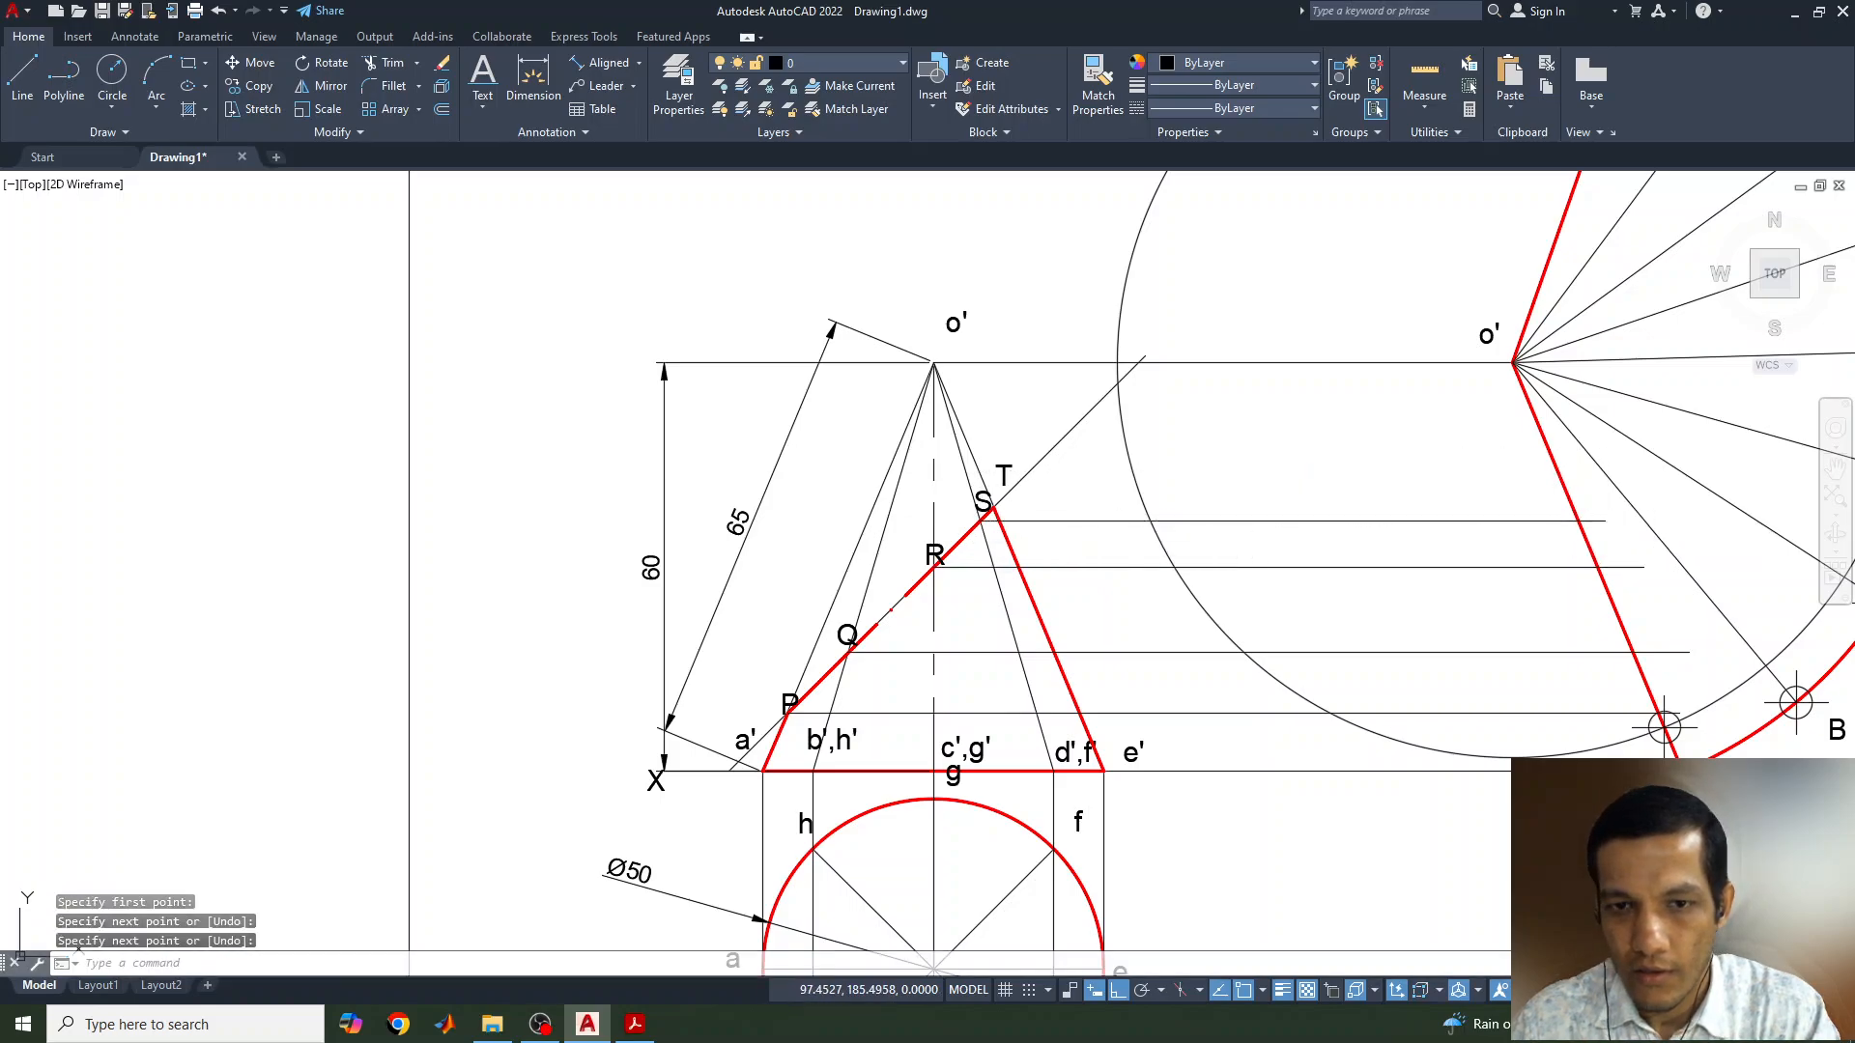
click(993, 506)
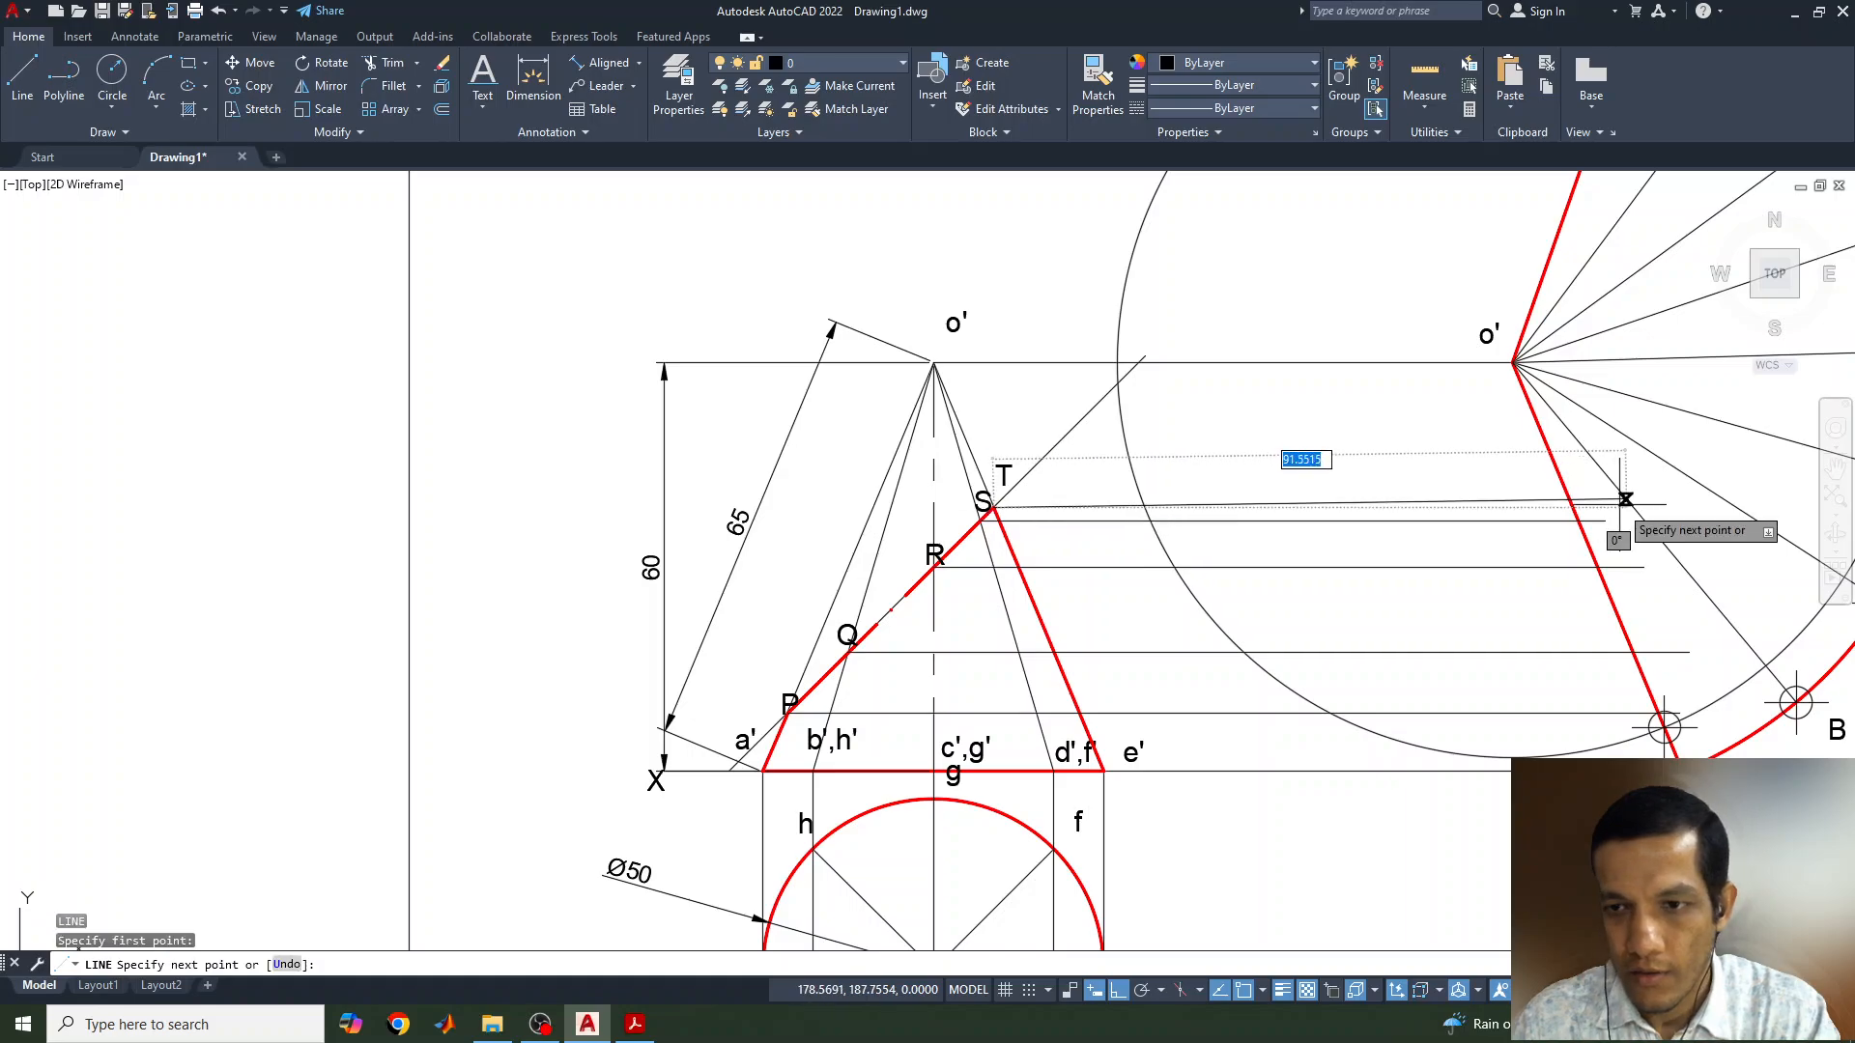
click(1593, 506)
key(space)
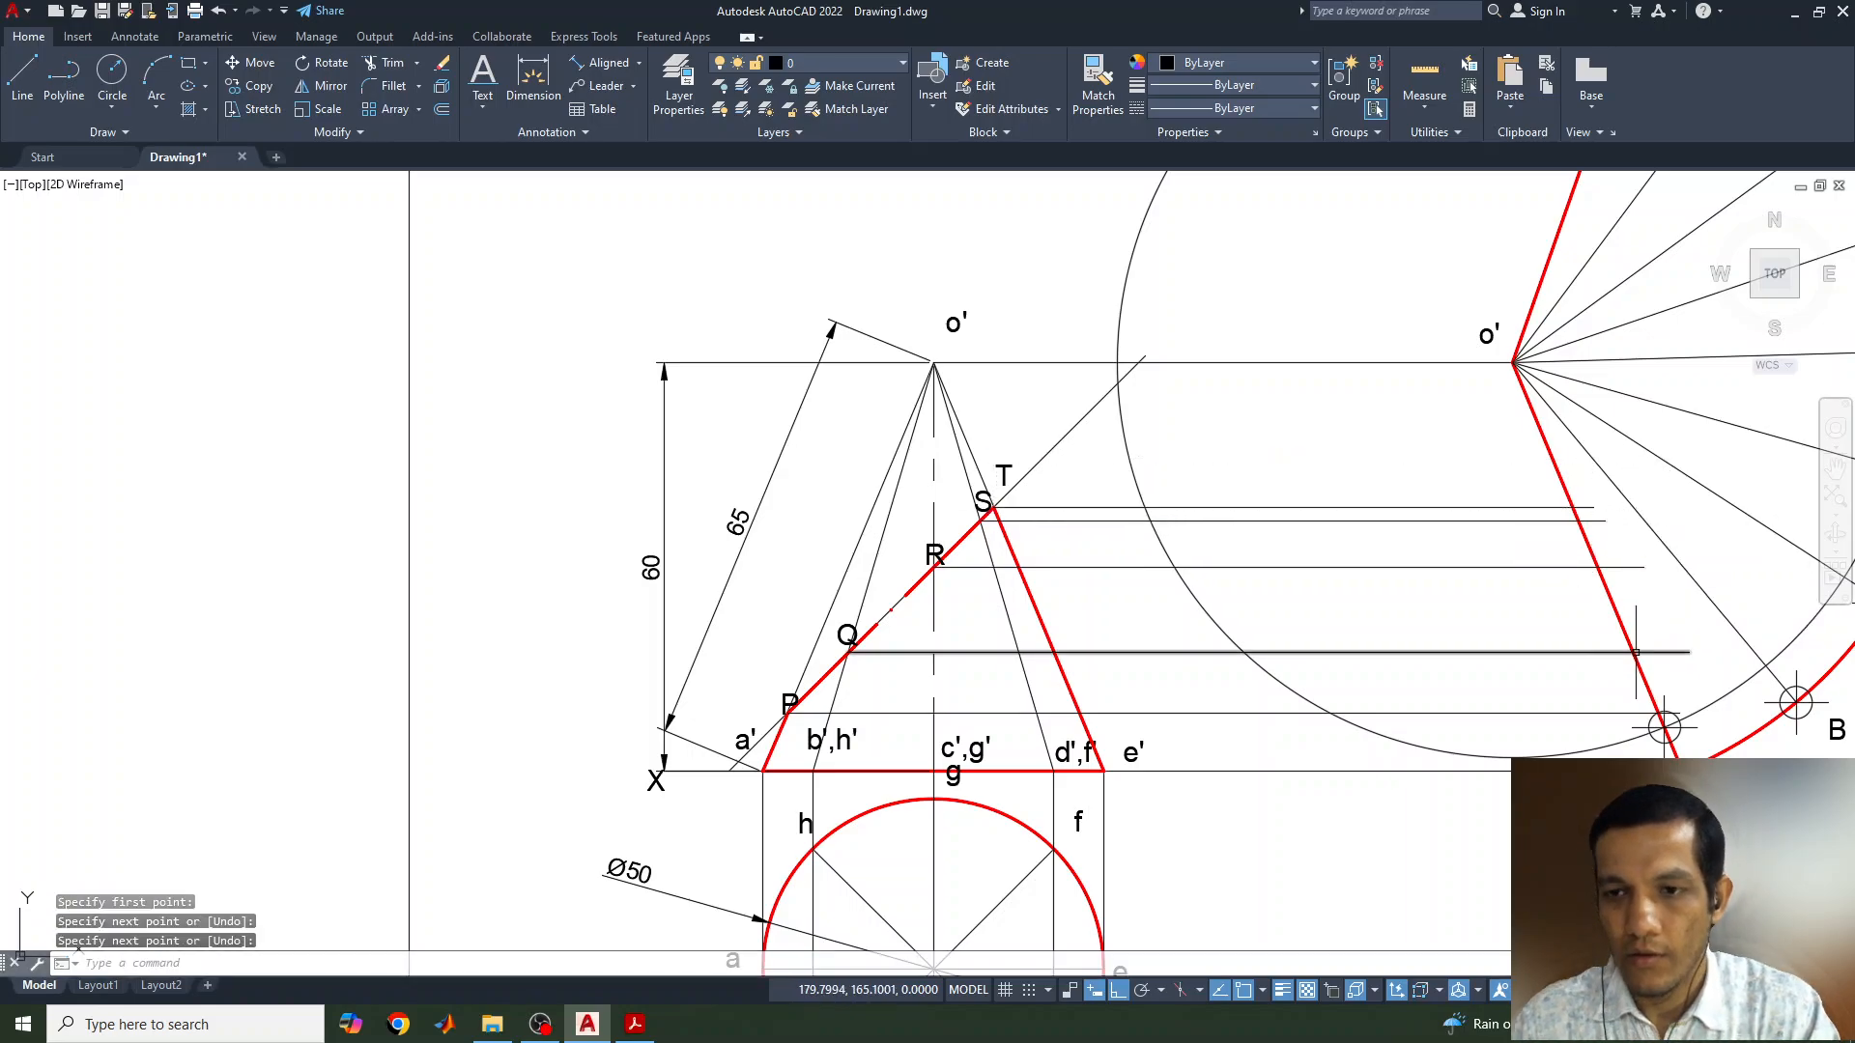
Delete the construction circle centred on o' and the point marker on the development's lower o'A edge
scroll(1616, 662, down, 5)
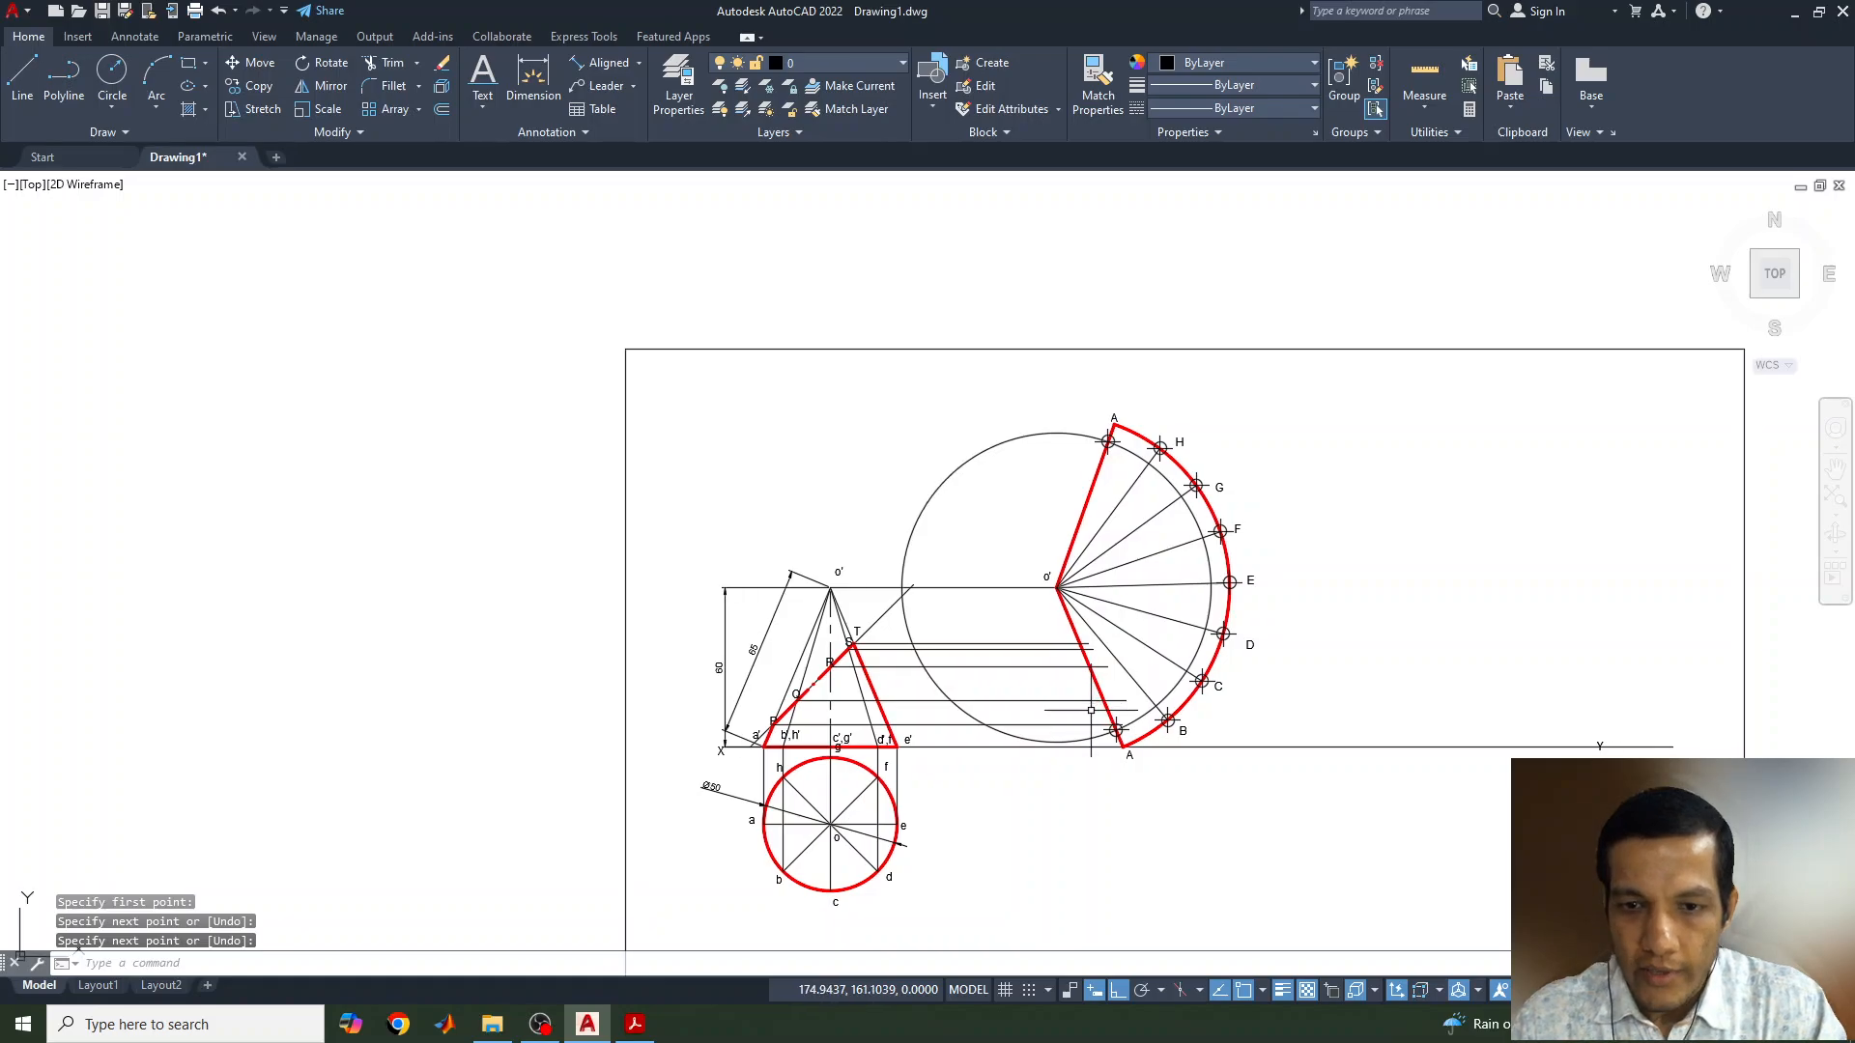
scroll(1206, 734, up, 5)
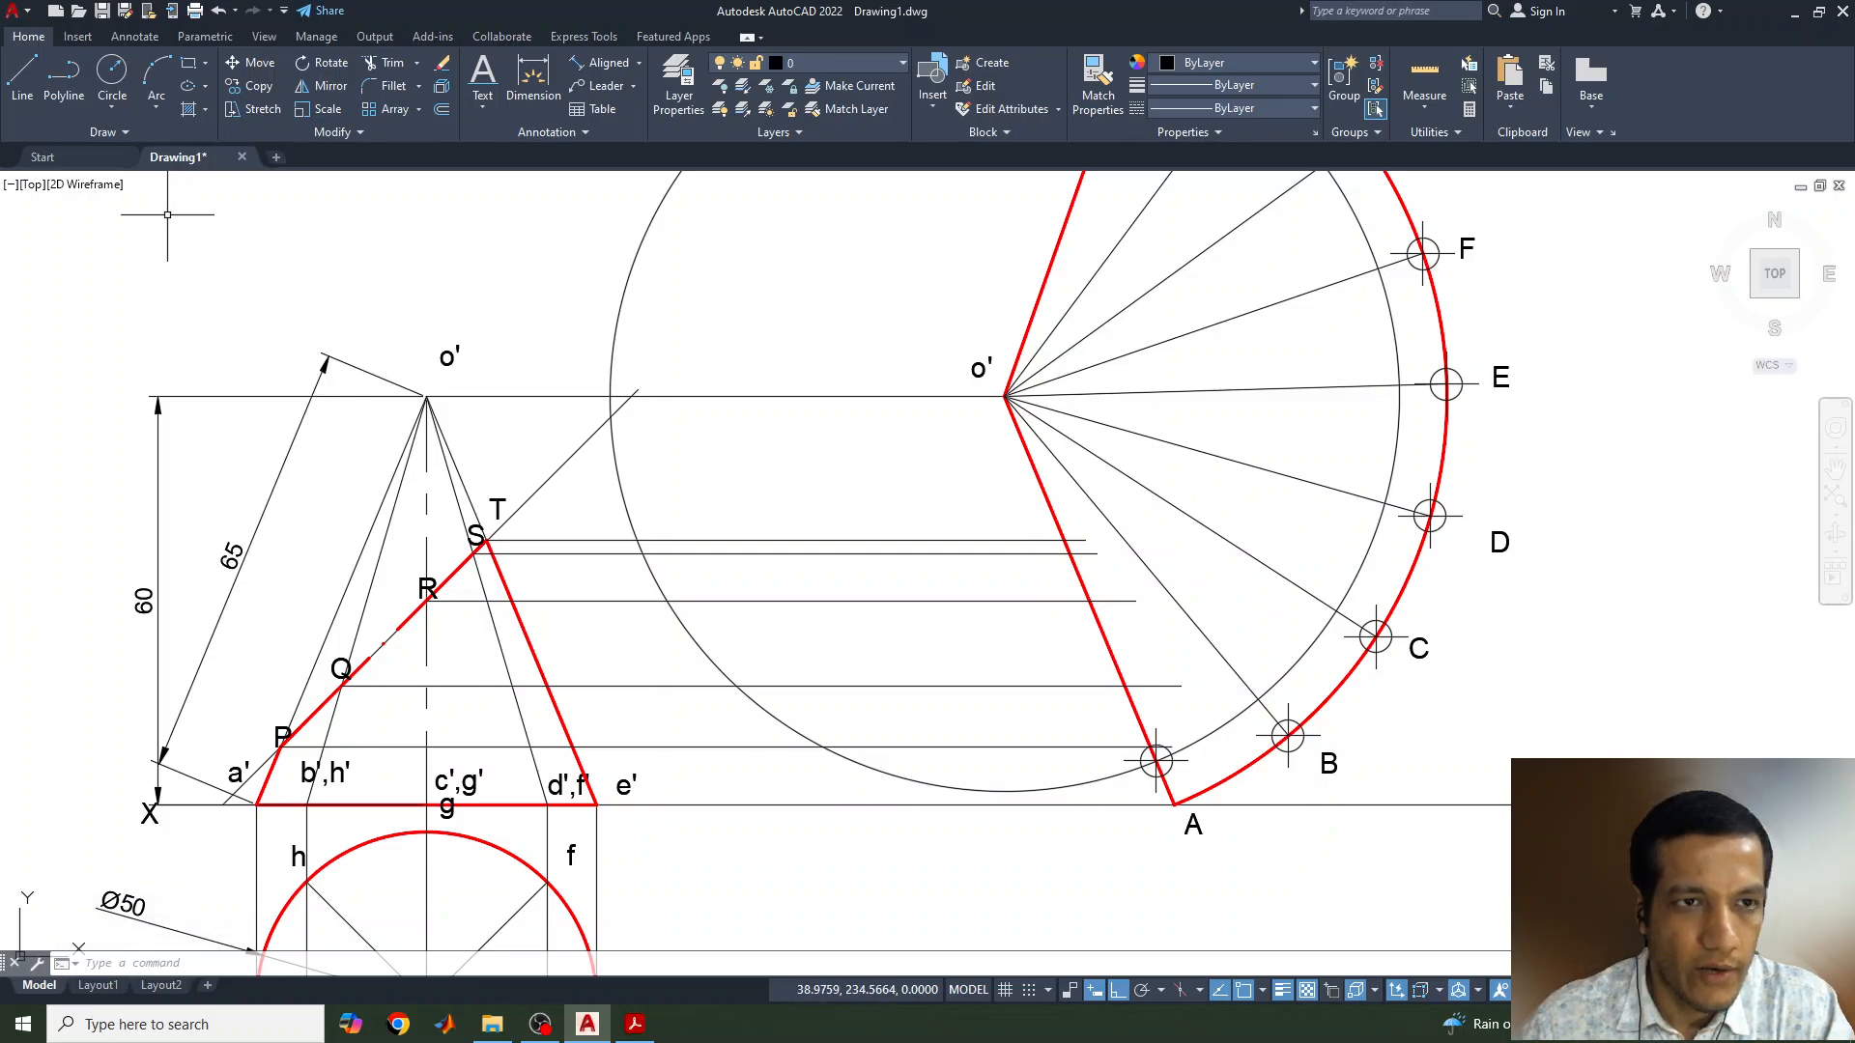
click(24, 87)
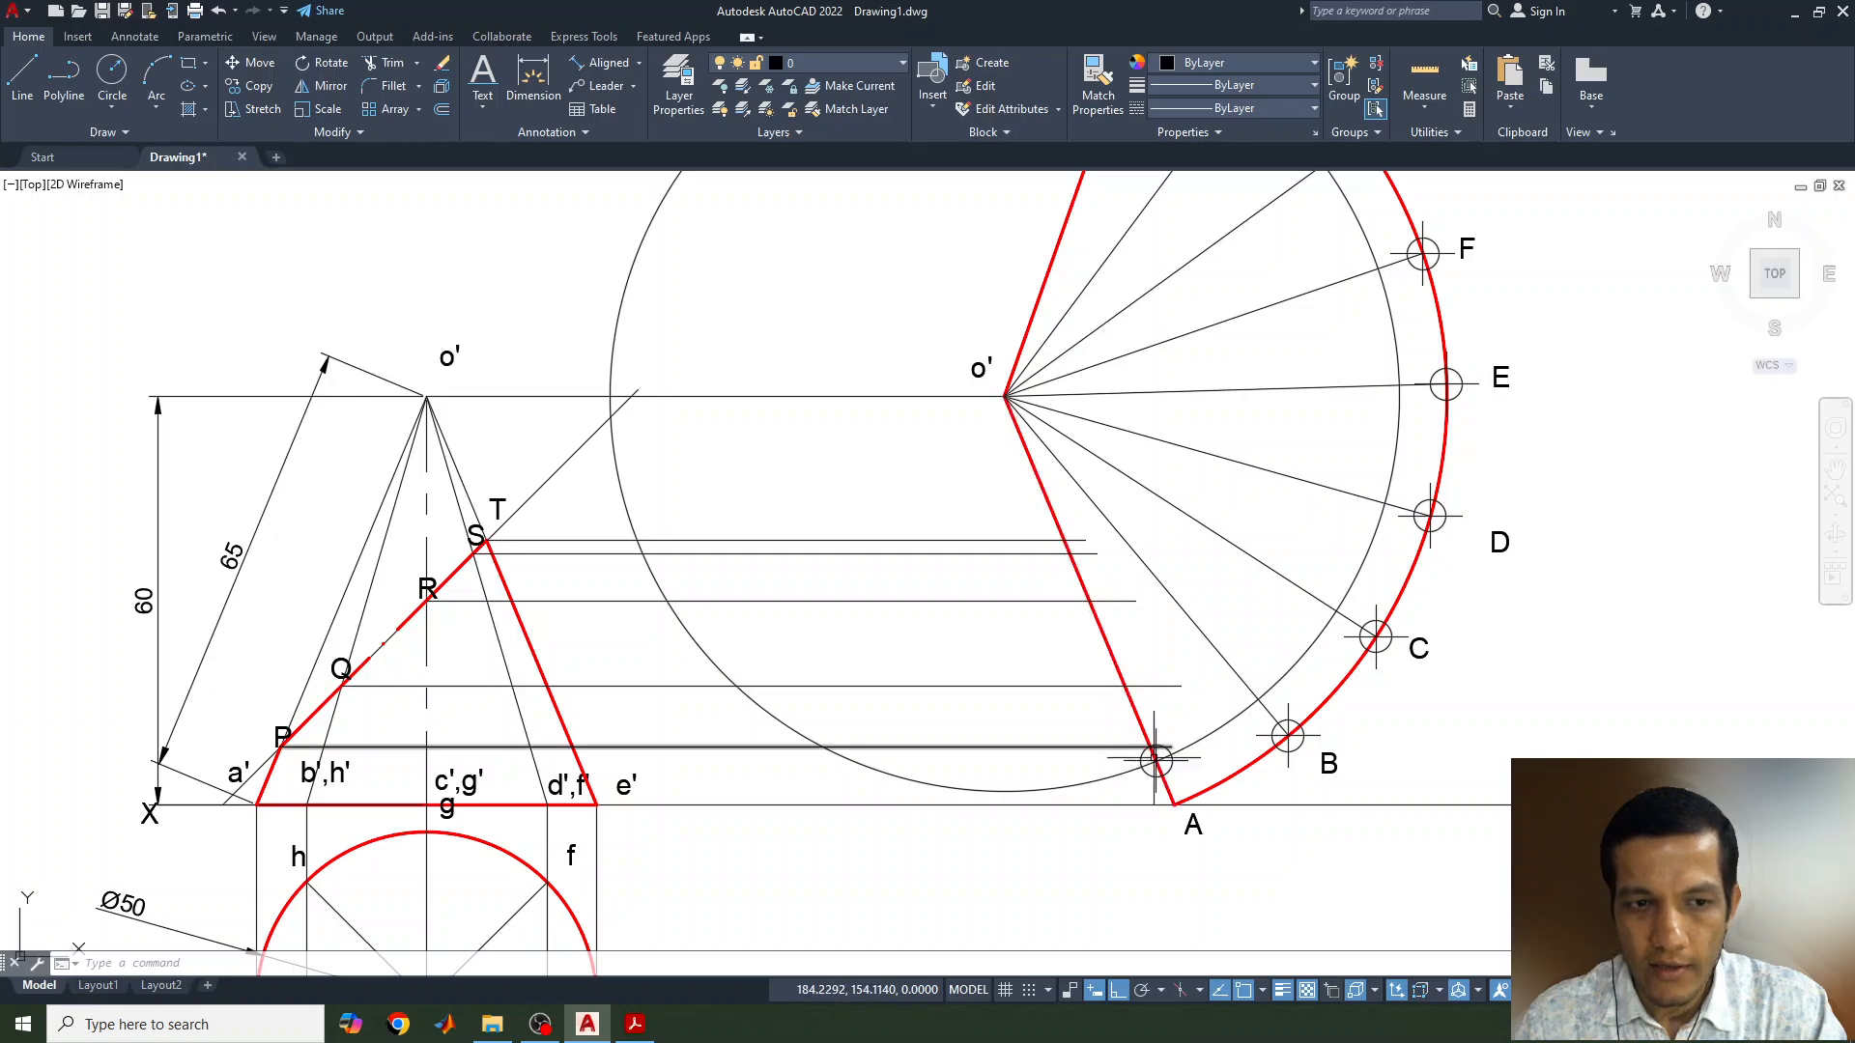
click(1196, 744)
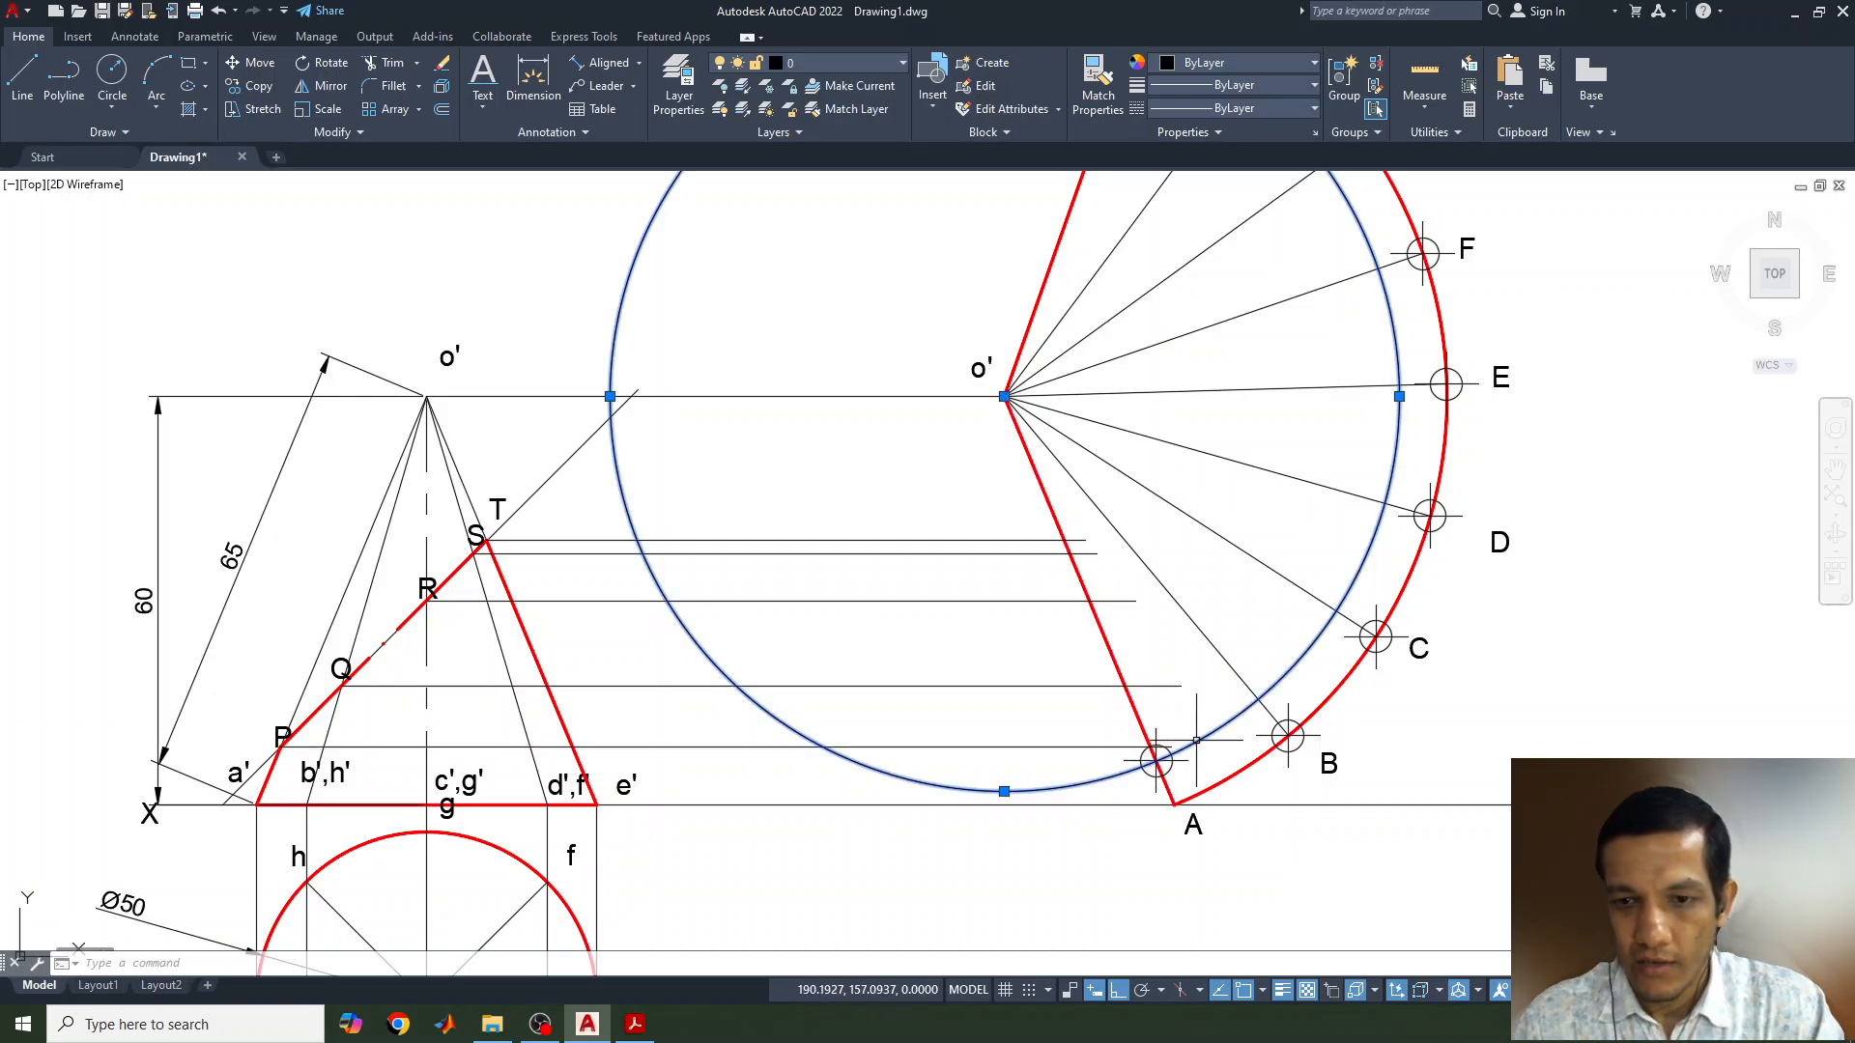
key(Delete)
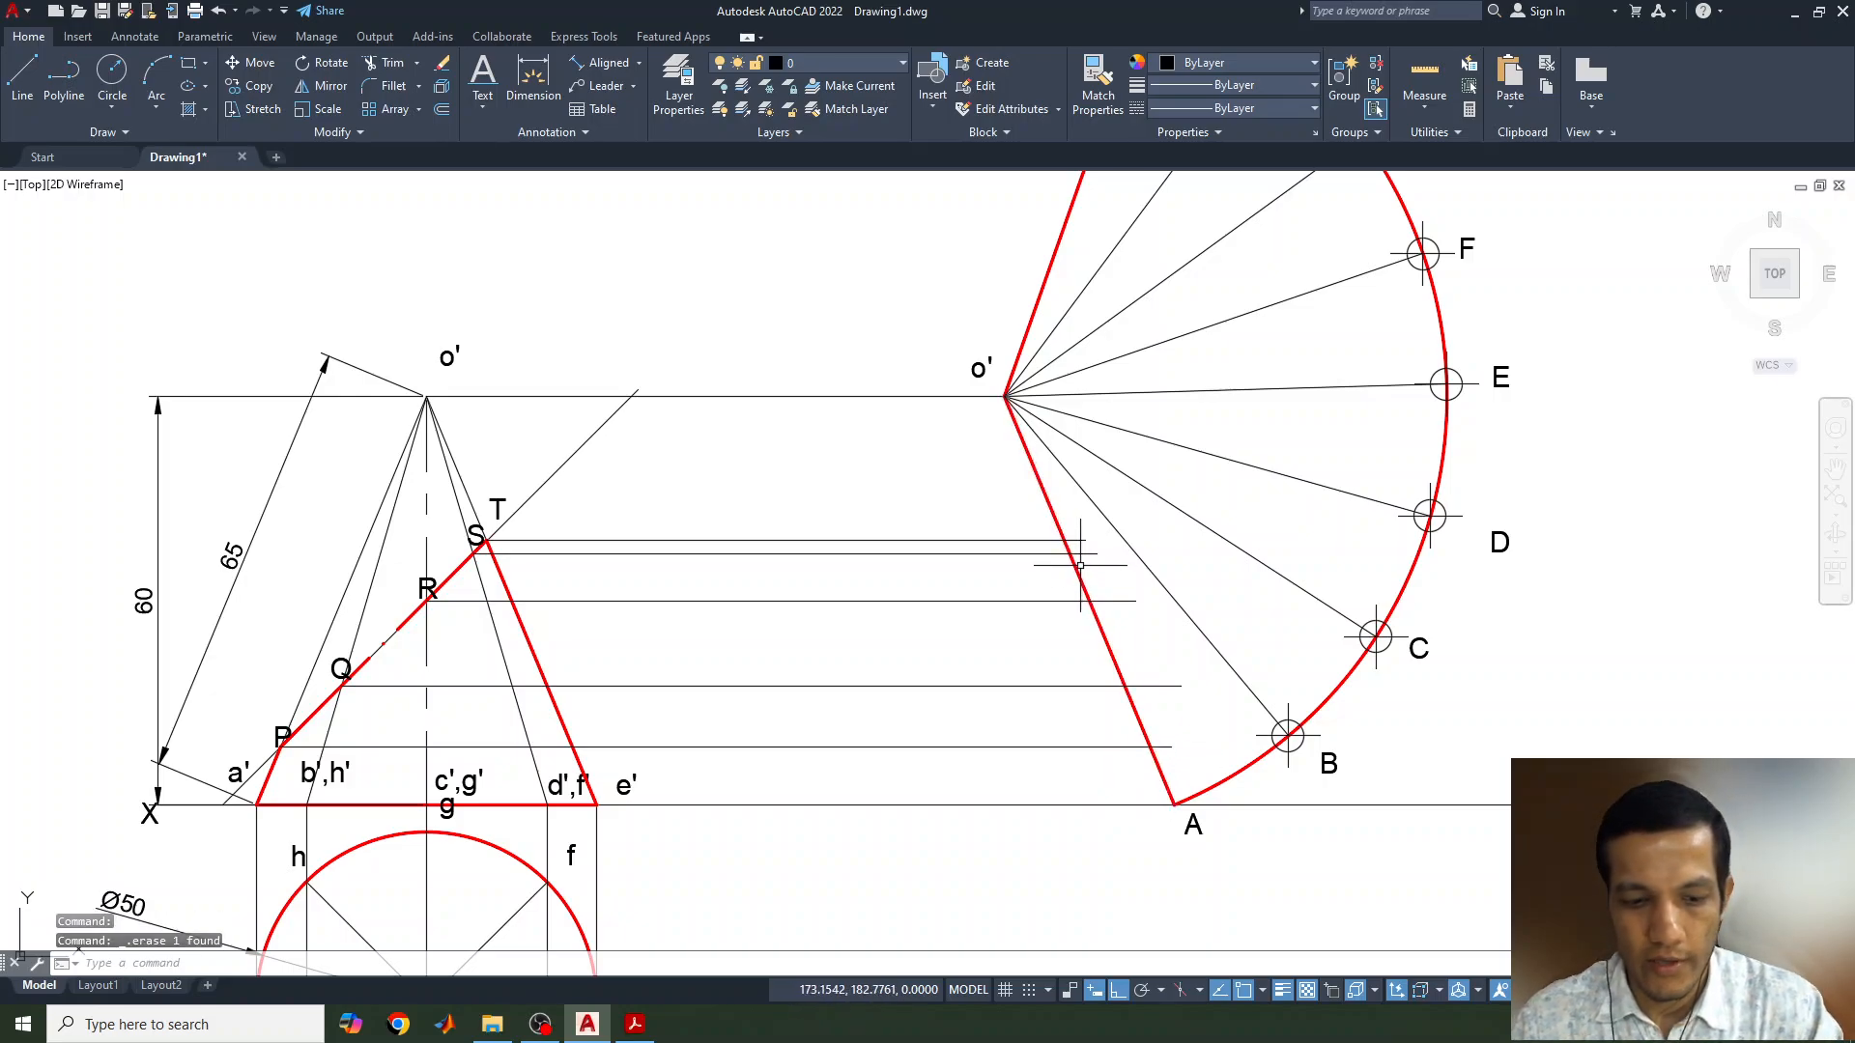
Trim the ends of the projection lines that extend beyond the development's lower o'A edge
key(Return)
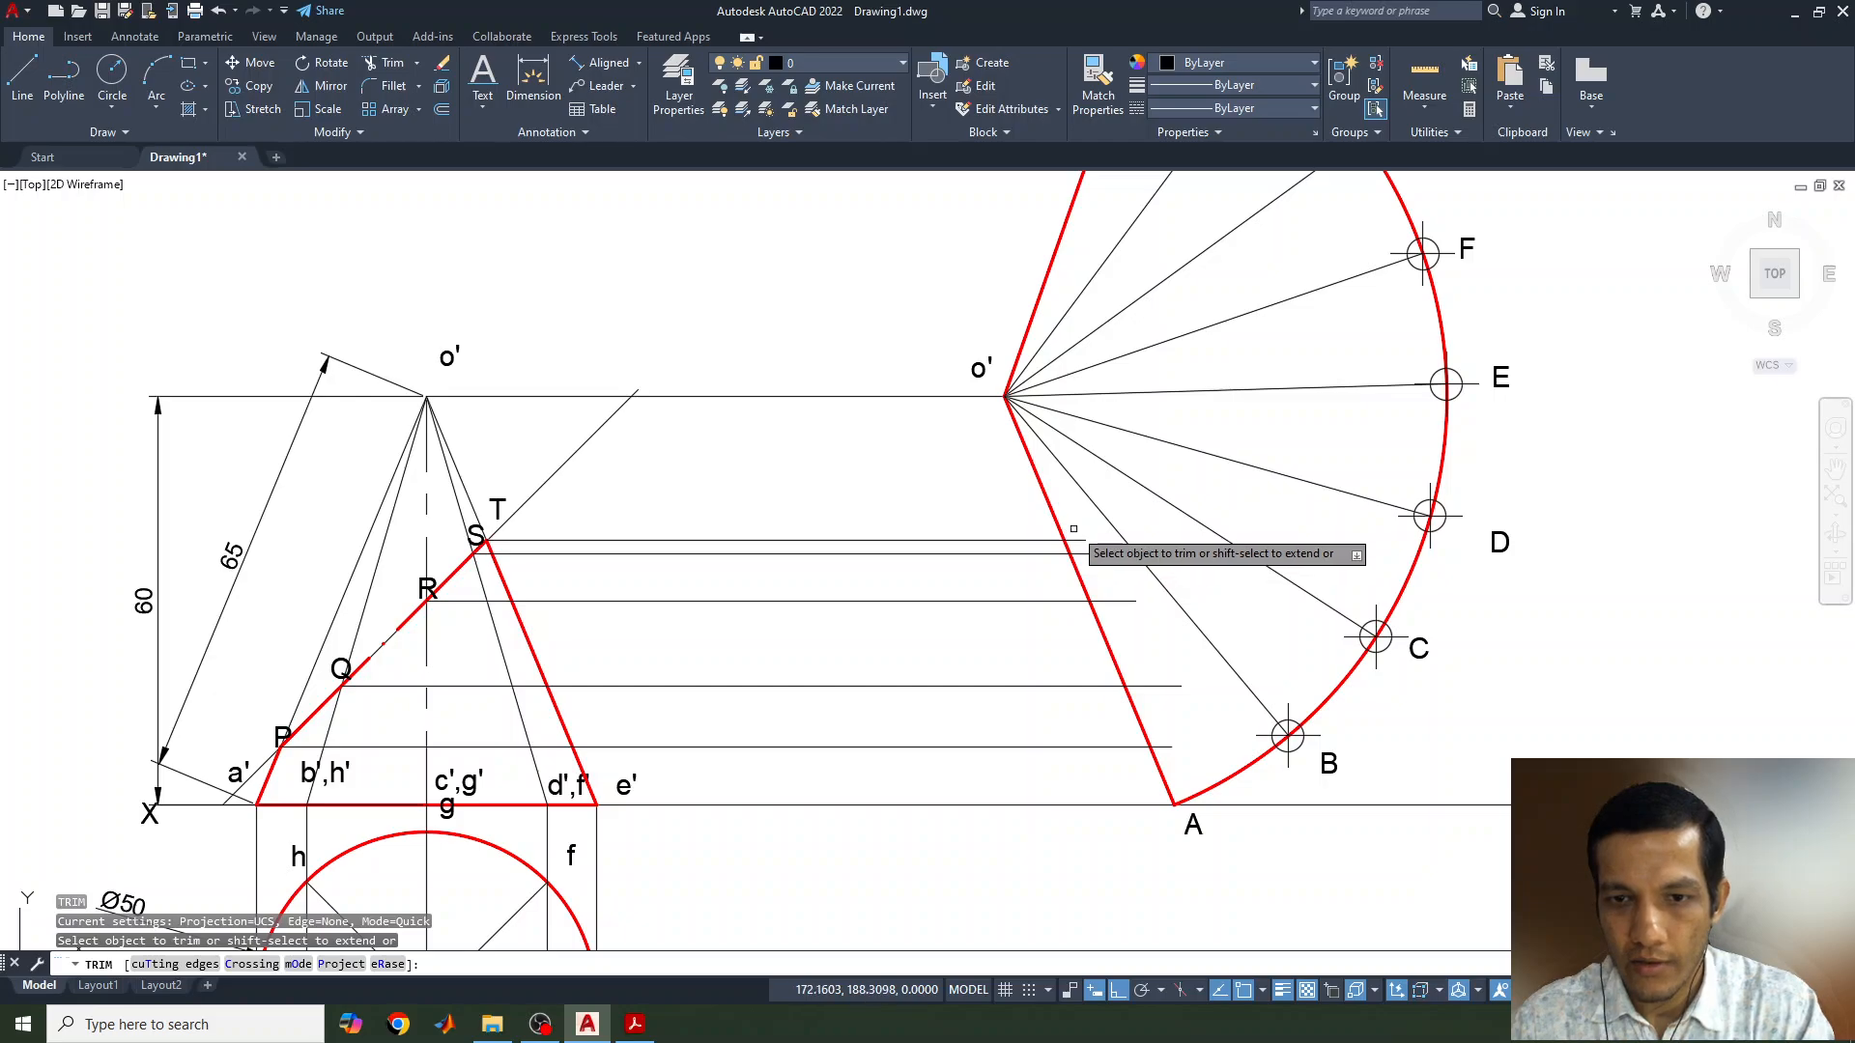
drag(1074, 529, 1093, 594)
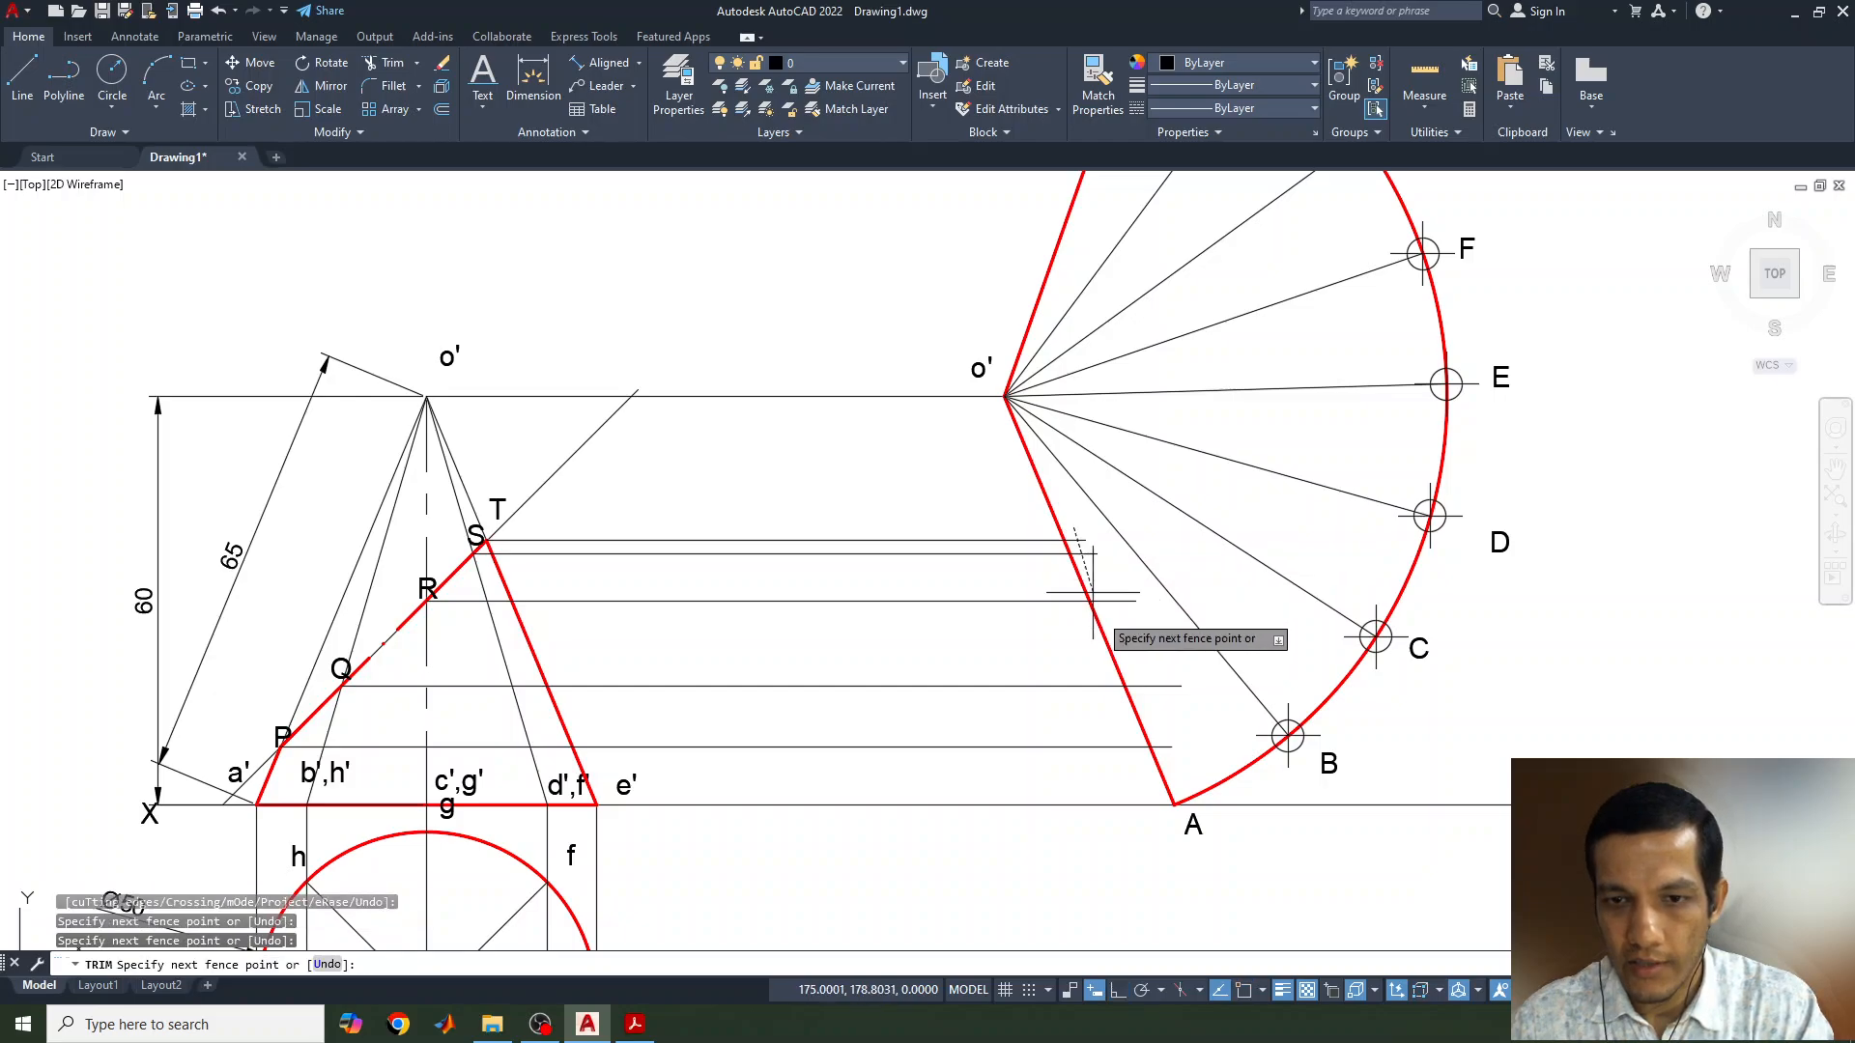
click(1176, 760)
key(Return)
key(Escape)
Draw a circle centred on the development's o' through the point where P's projection line meets the lower o'A edge
scroll(1176, 760, down, 2)
mouse_move(1169, 701)
middle_down()
mouse_move(1061, 672)
mouse_move(1033, 692)
middle_up()
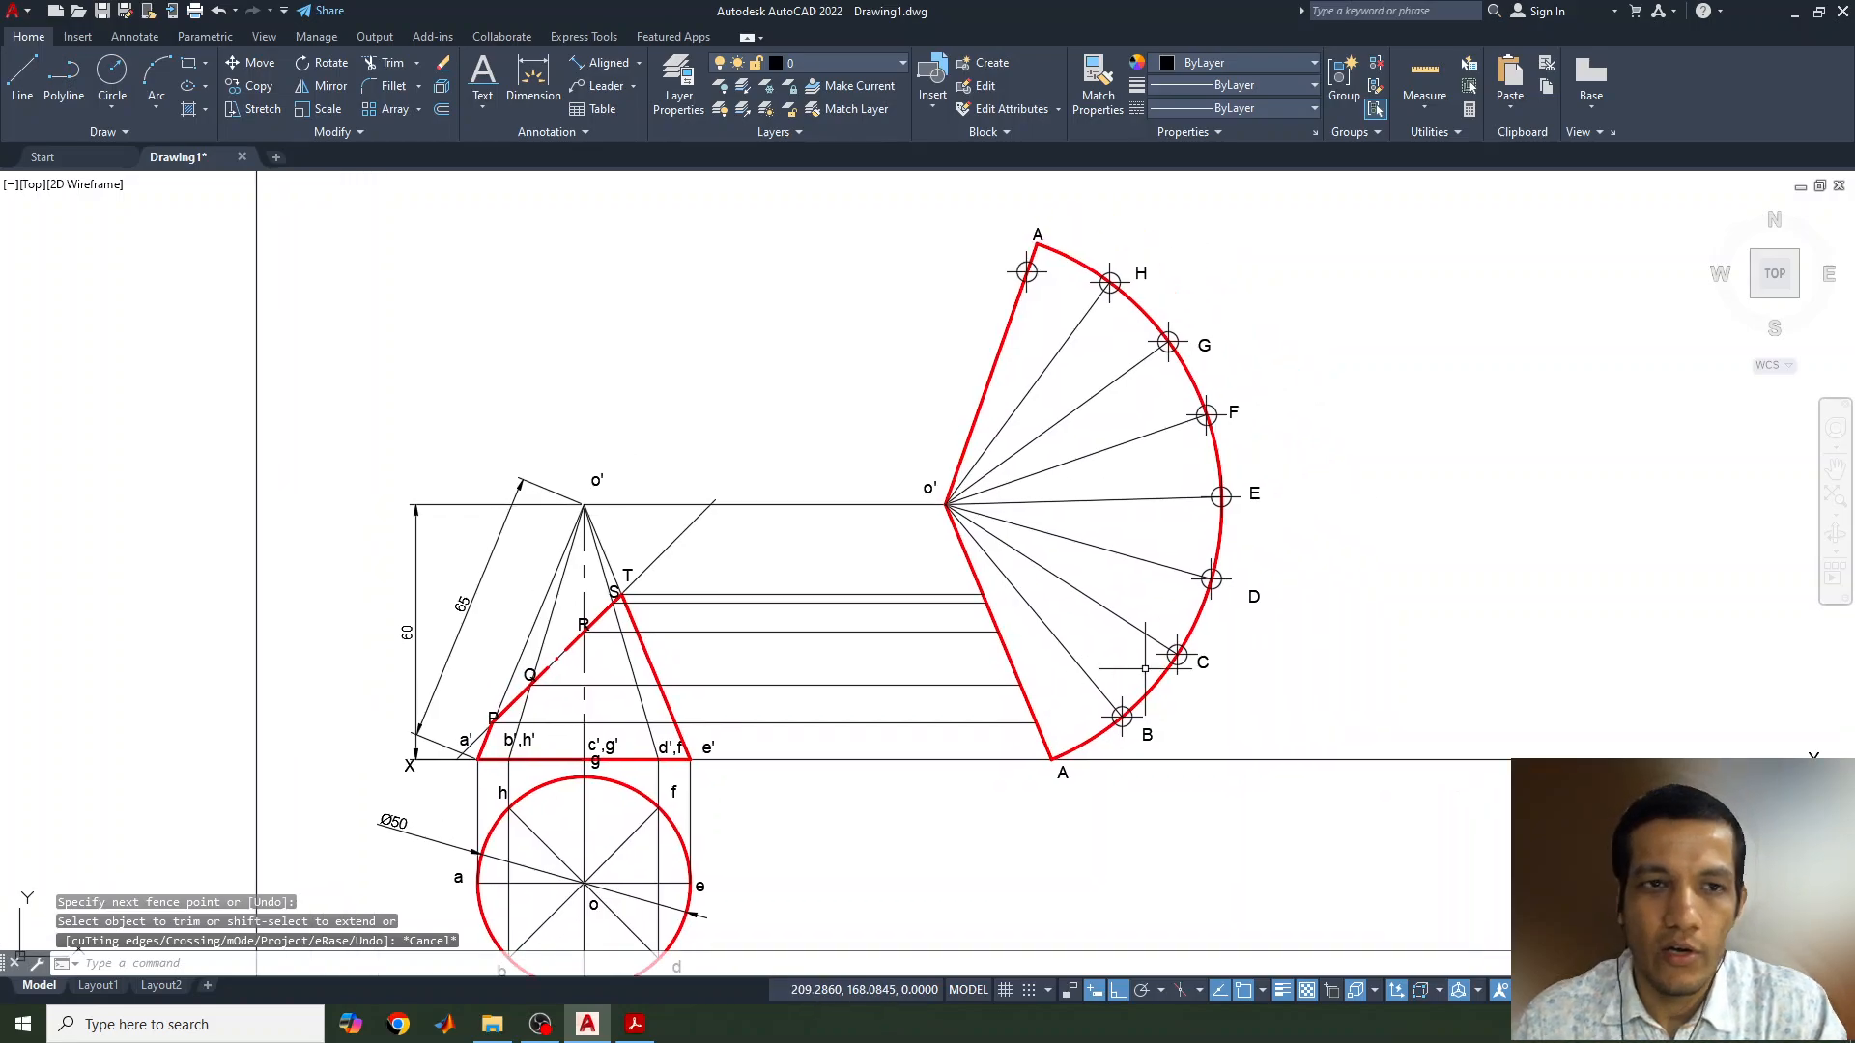
click(112, 74)
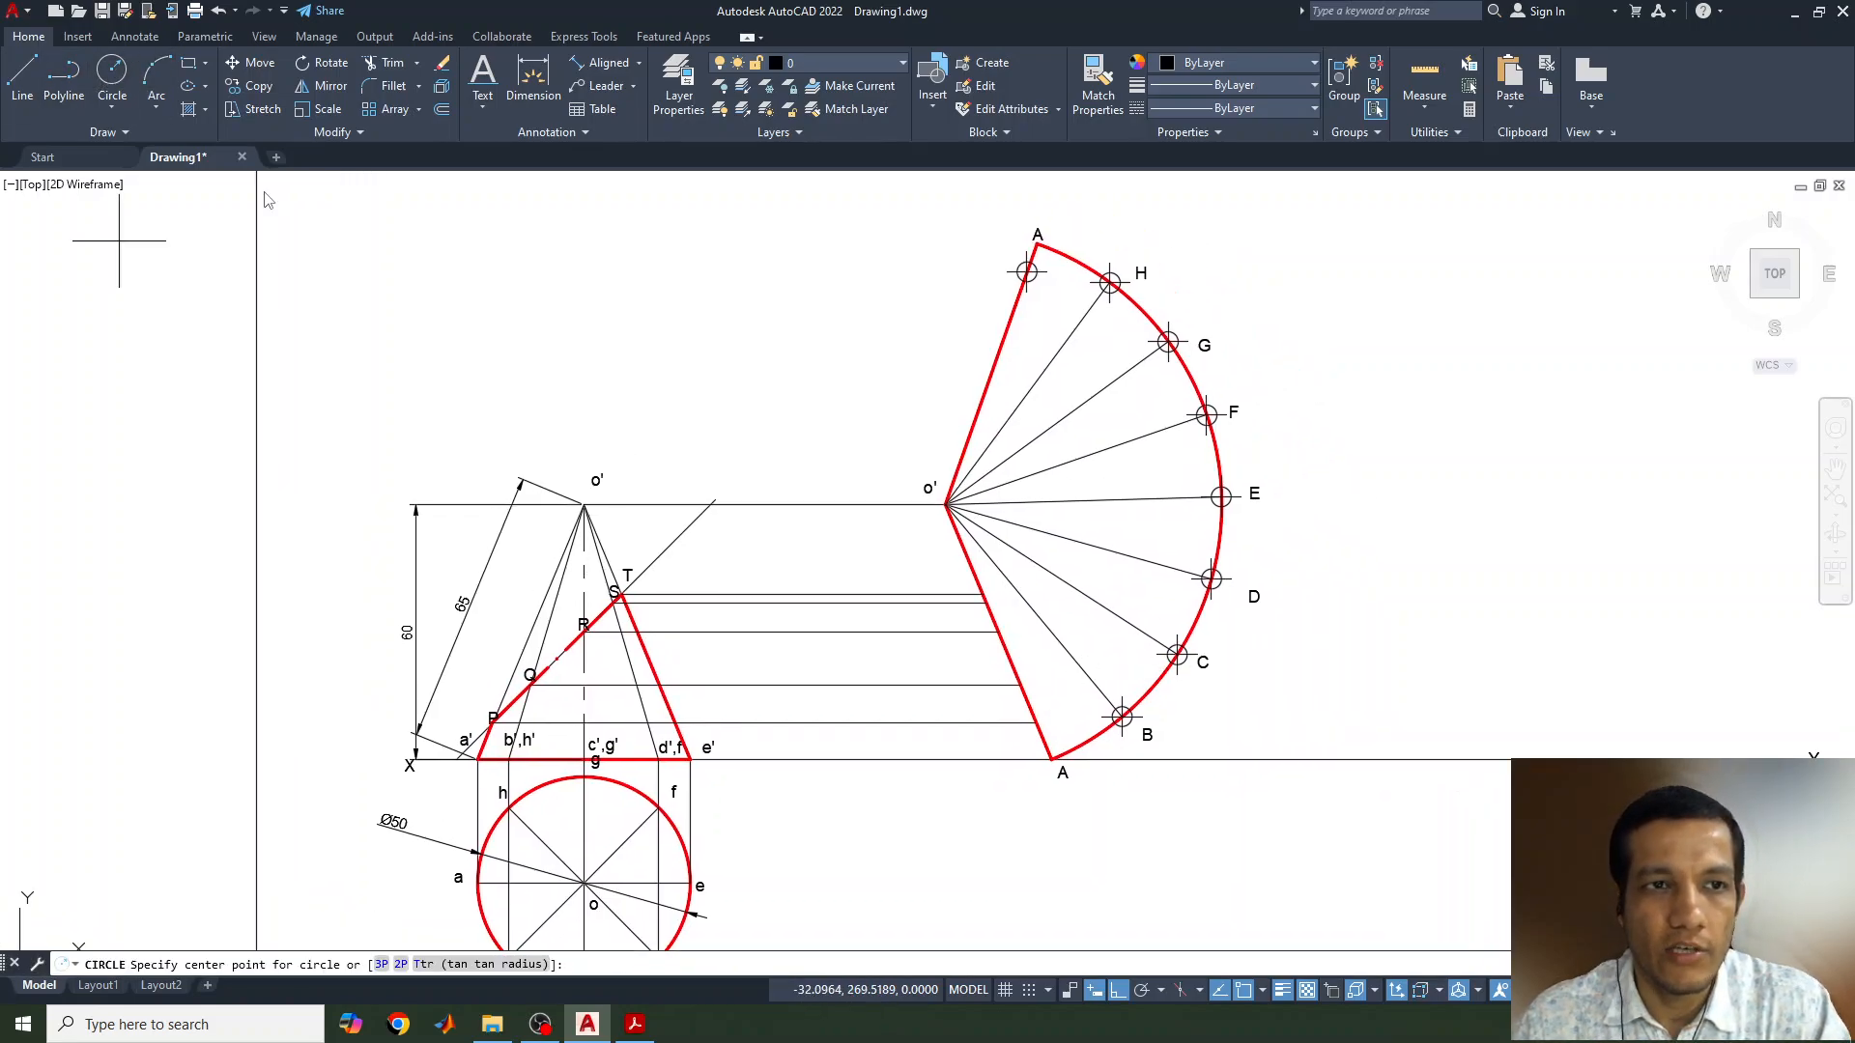
click(947, 505)
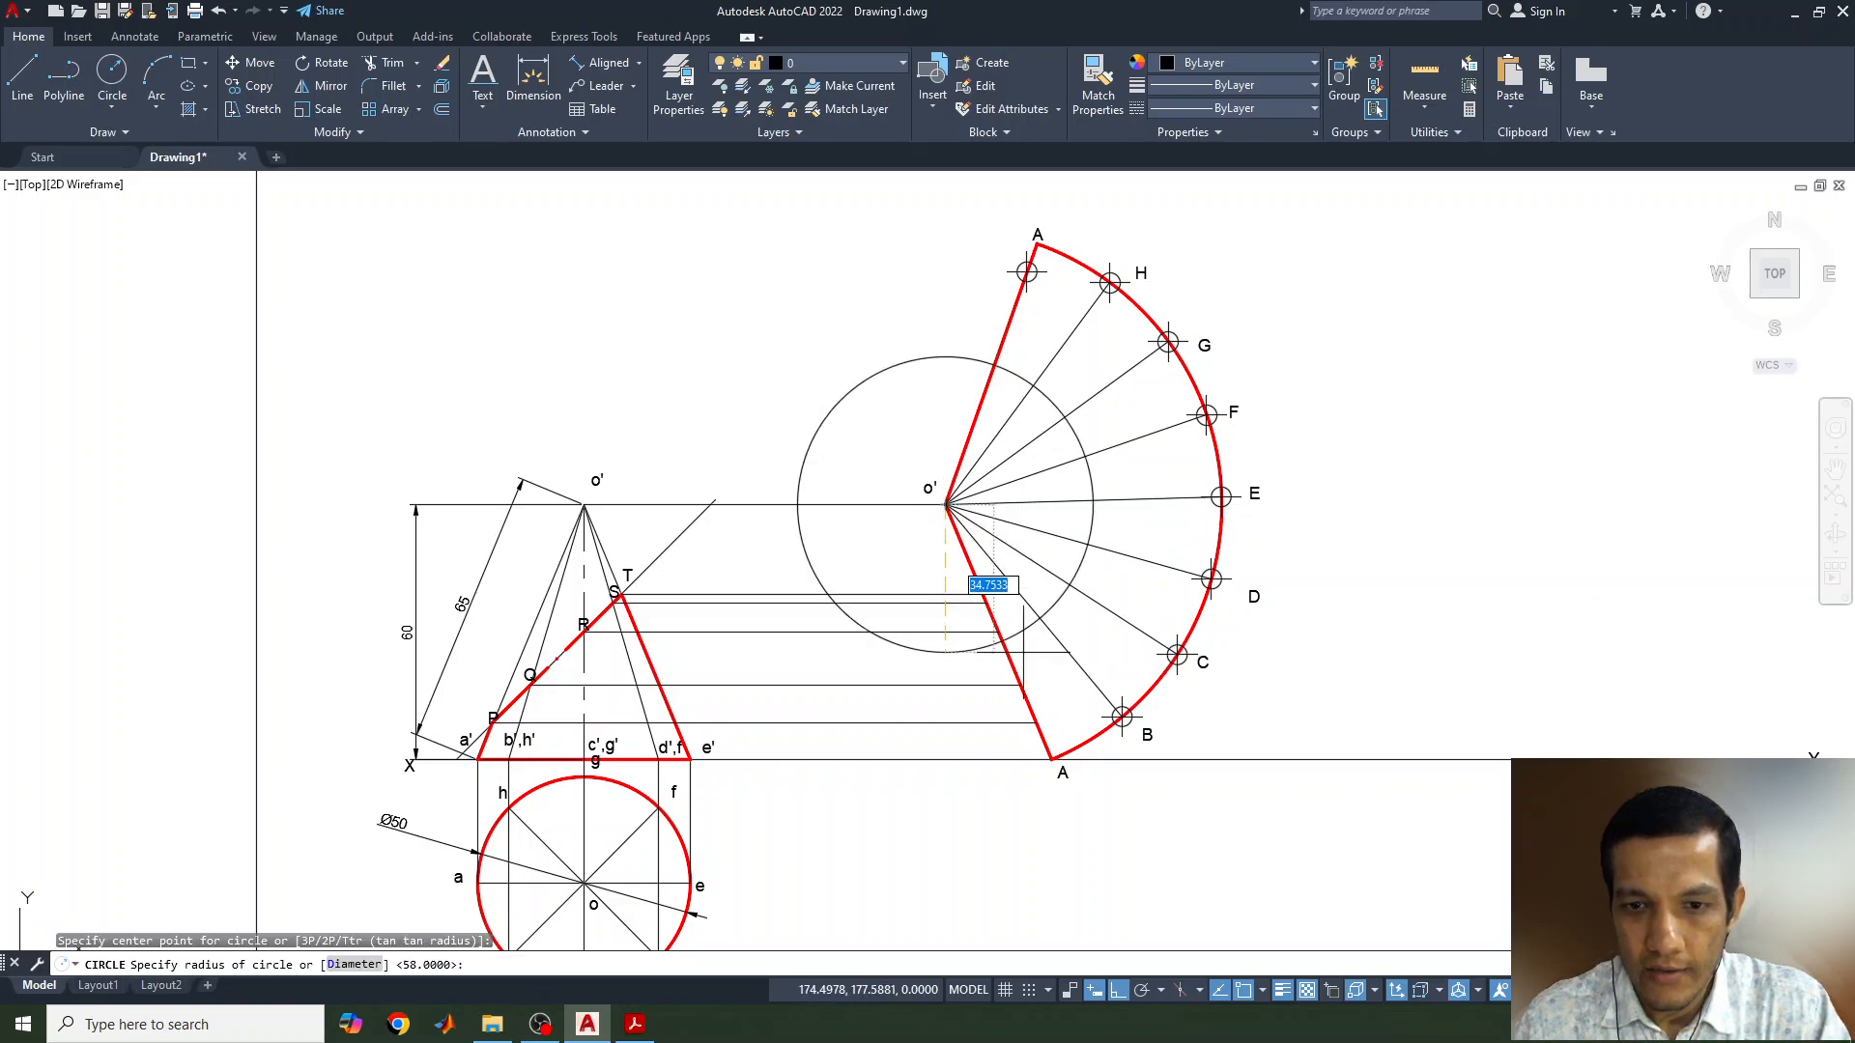
click(1035, 718)
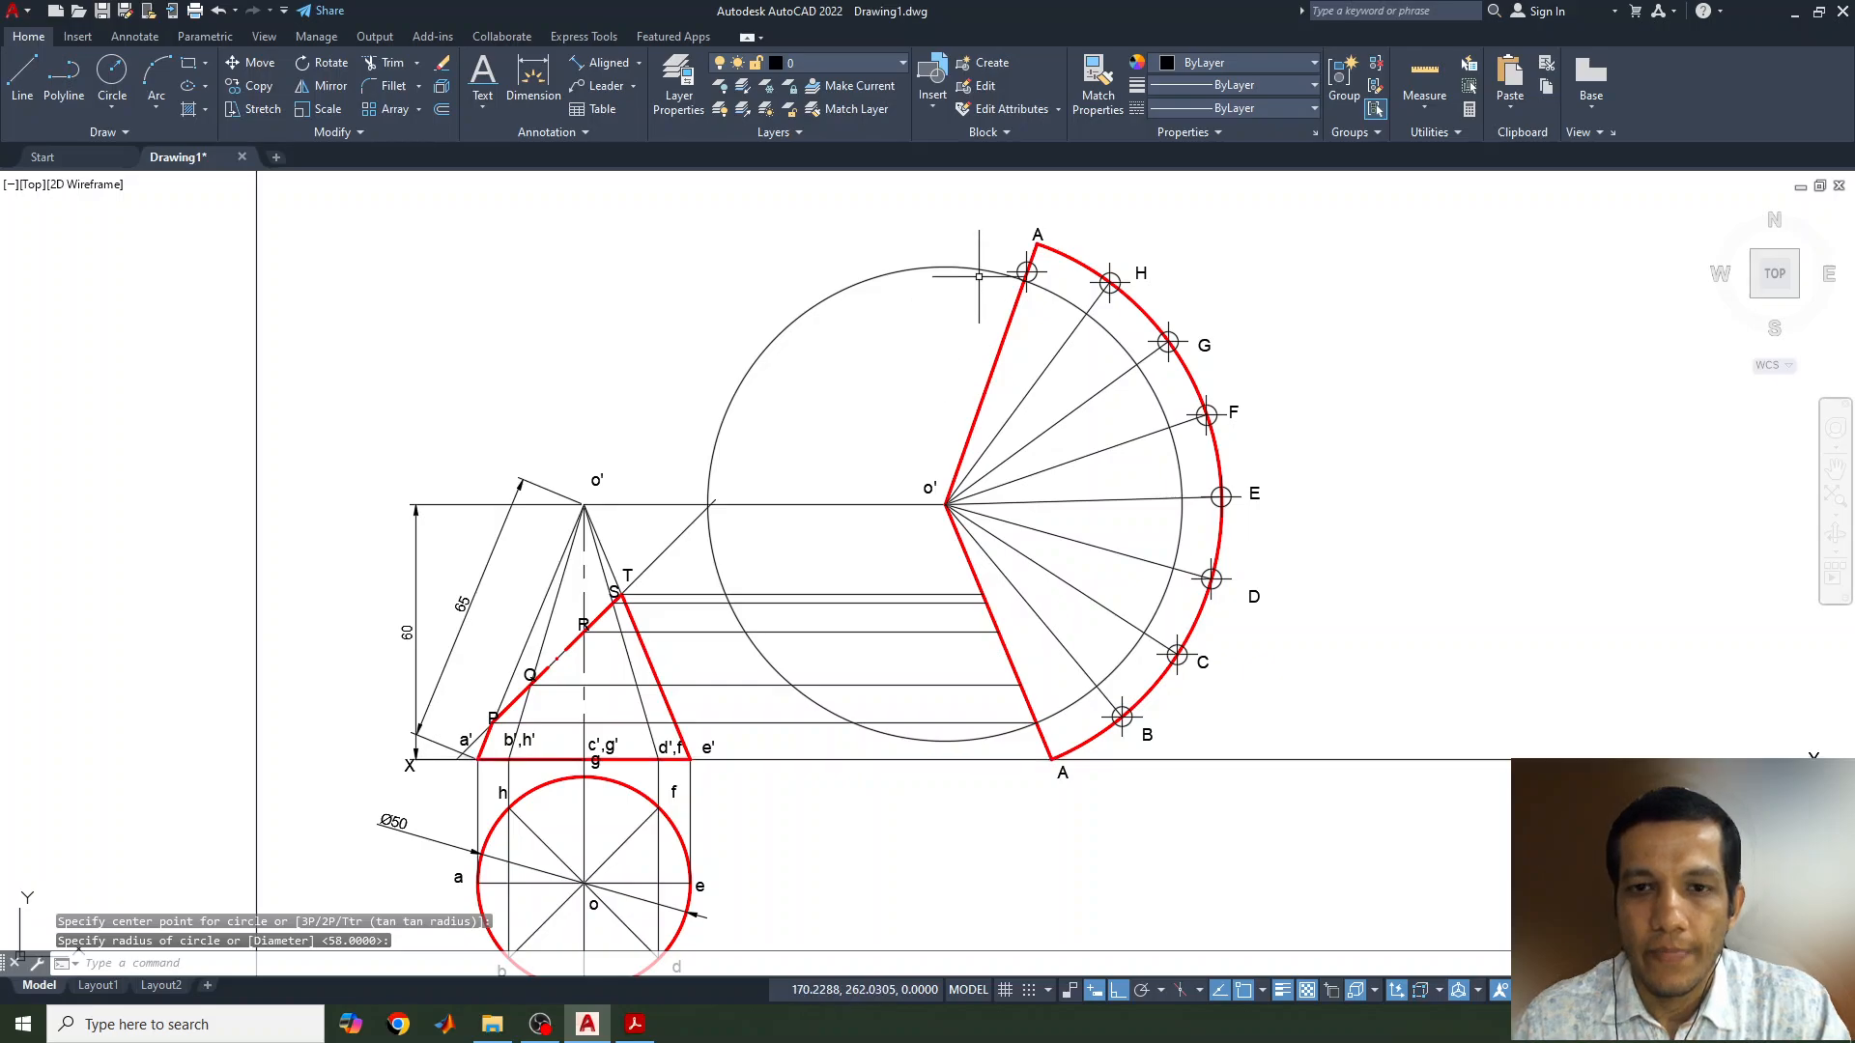
Move the point marker on the upper o'A edge to that edge's intersection with the circle
scroll(1031, 261, up, 4)
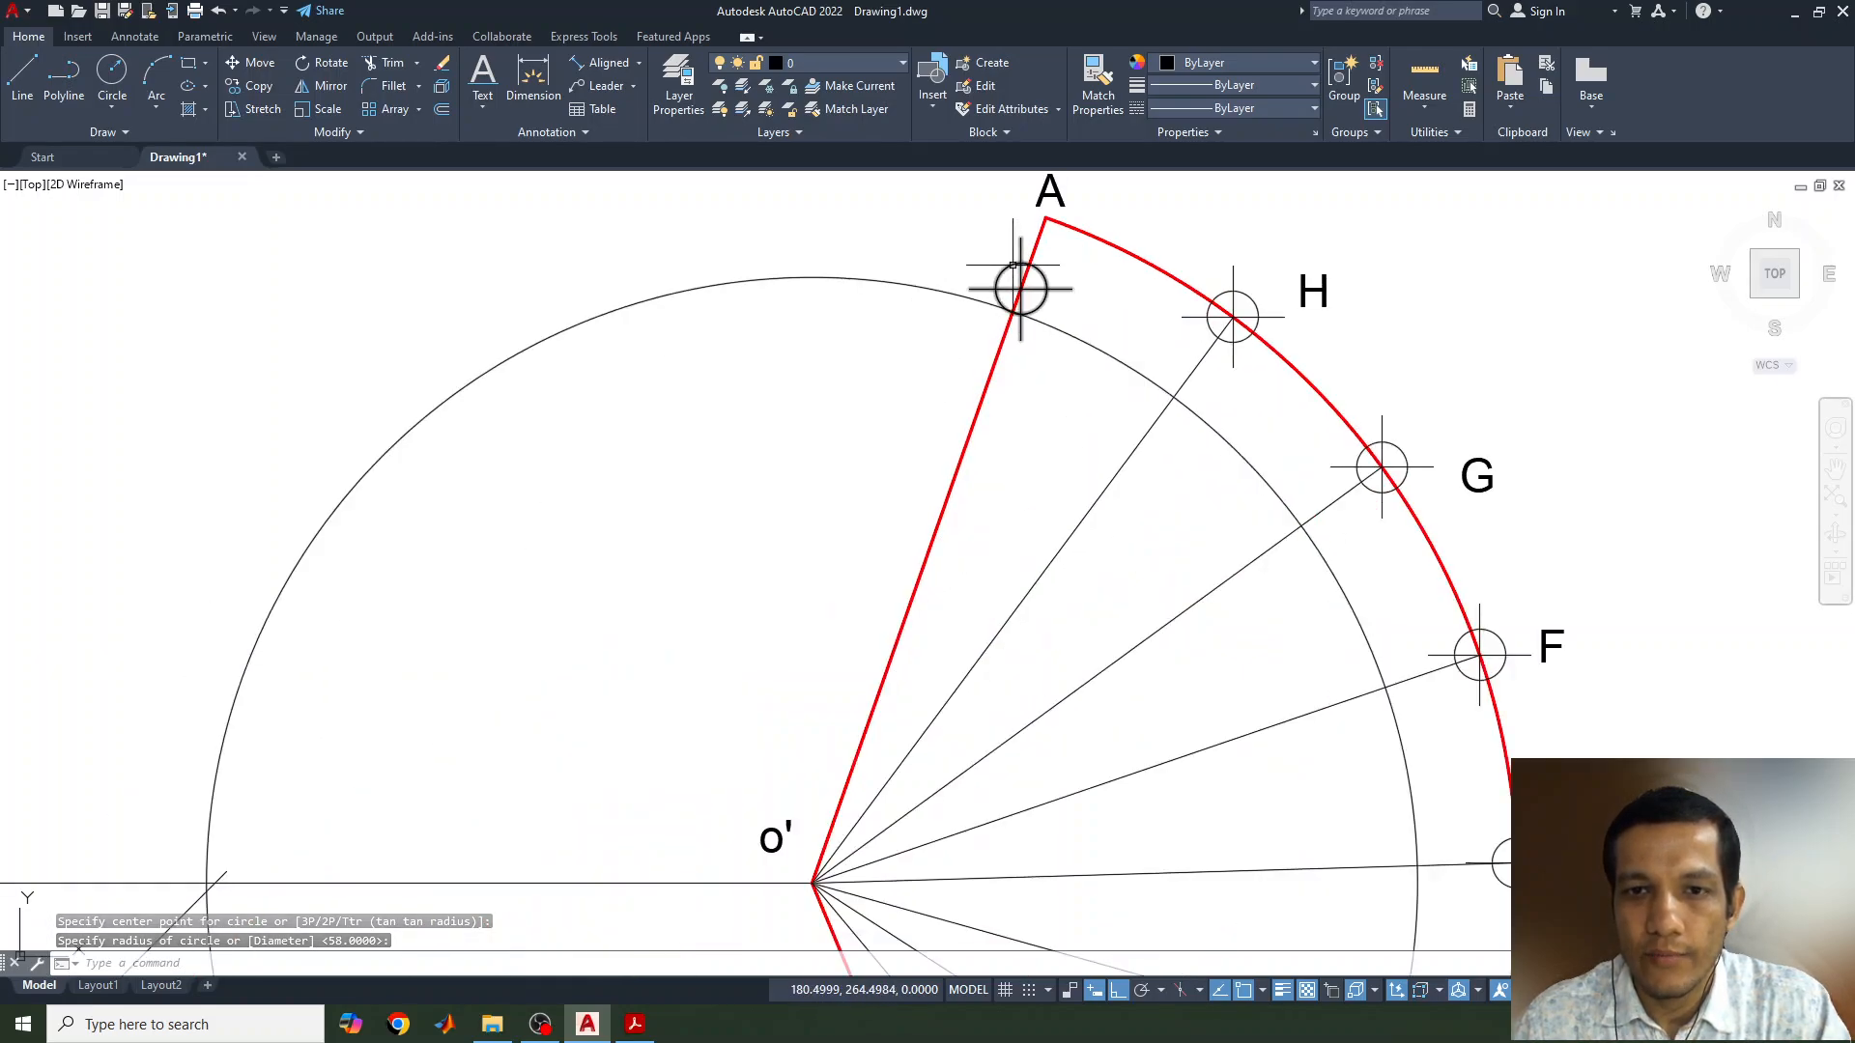
key(Escape)
click(1020, 289)
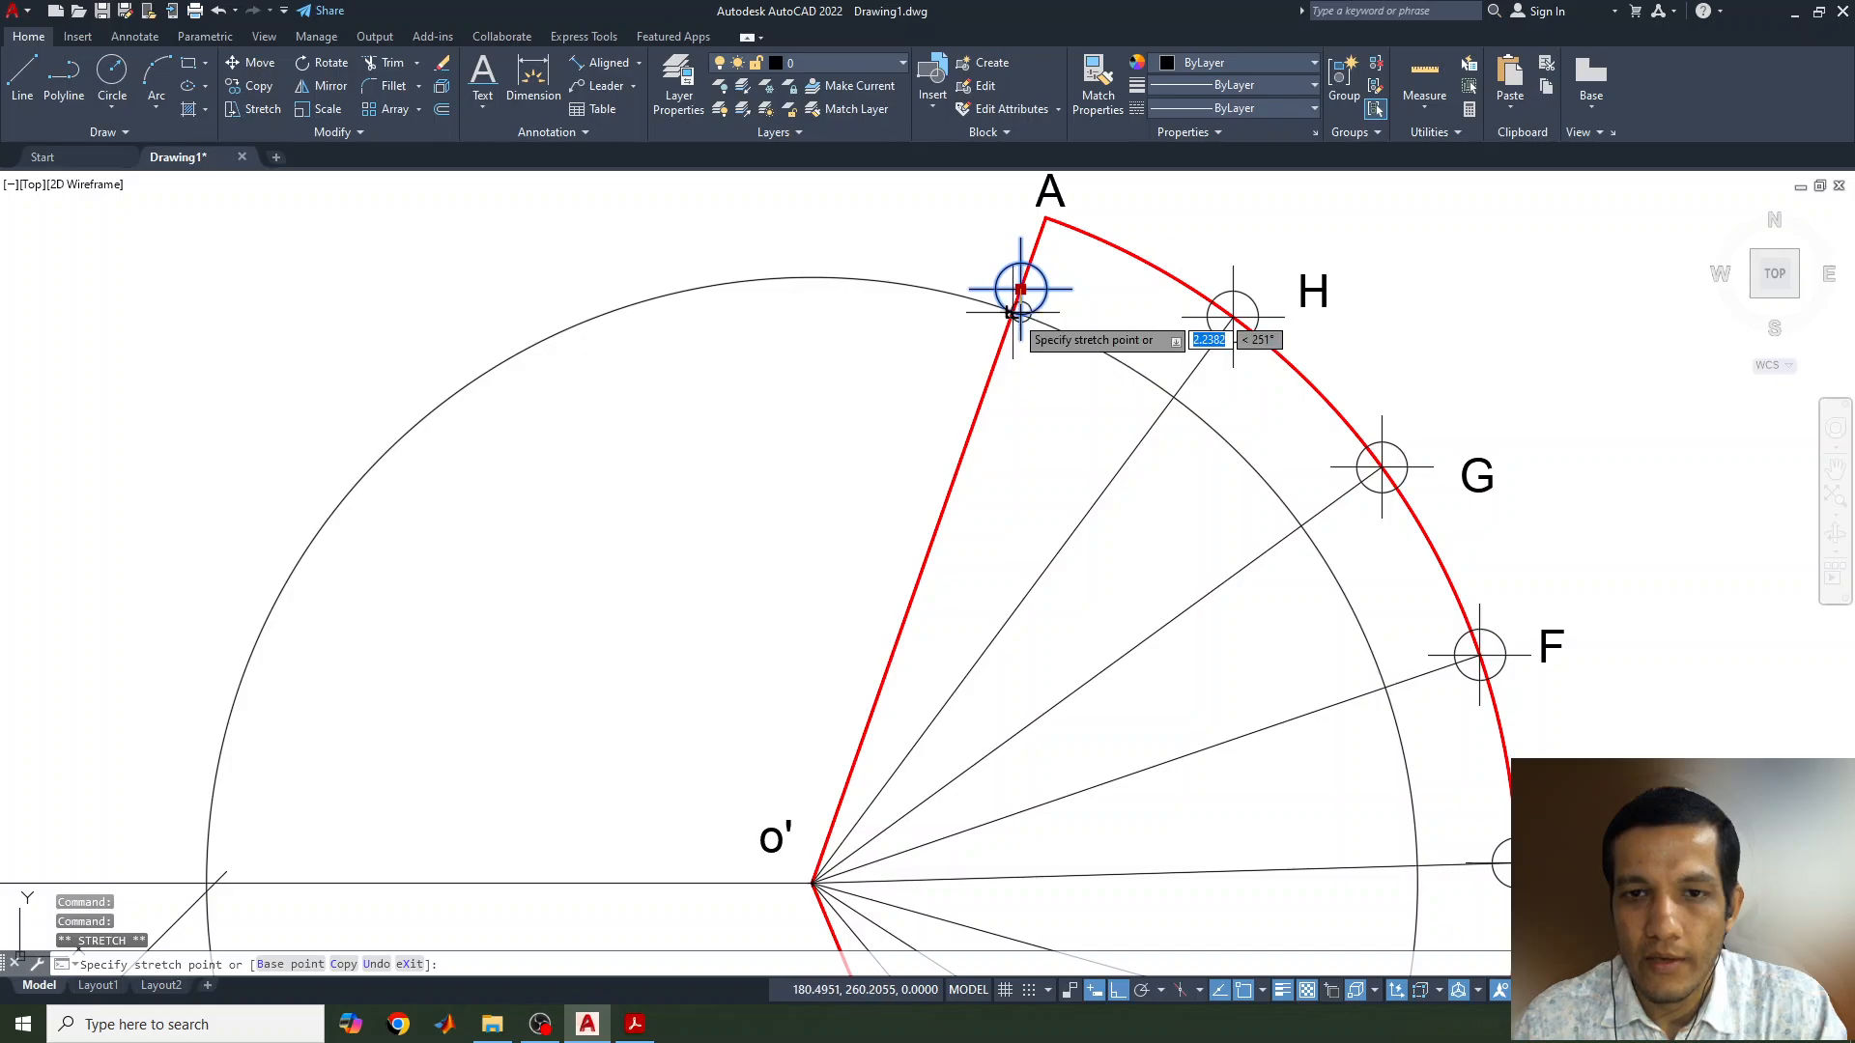
key(Escape)
Place a point where P's projection line meets the development's lower o'A edge
scroll(1090, 442, down, 2)
mouse_move(1083, 581)
middle_down()
mouse_move(1060, 444)
mouse_move(1160, 498)
middle_up()
mouse_move(1164, 675)
middle_down()
mouse_move(1087, 526)
mouse_move(1111, 553)
middle_up()
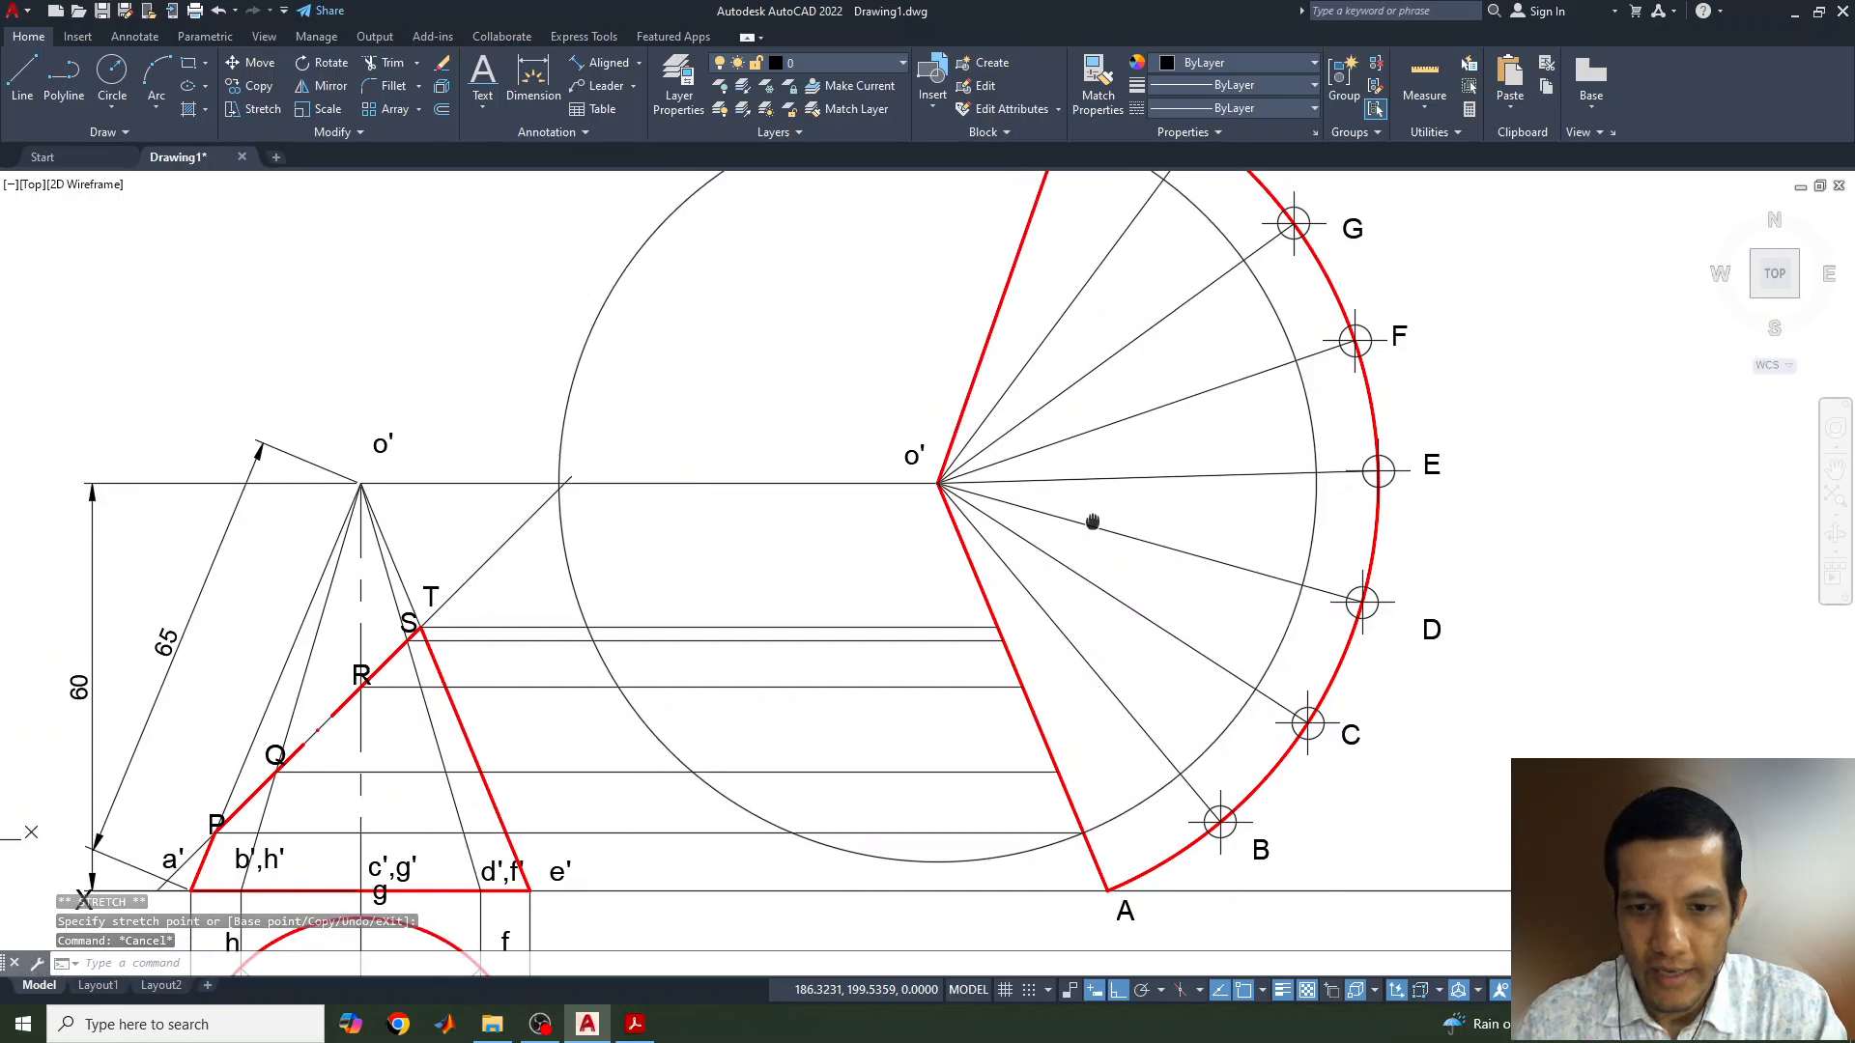
text(po)
key(Return)
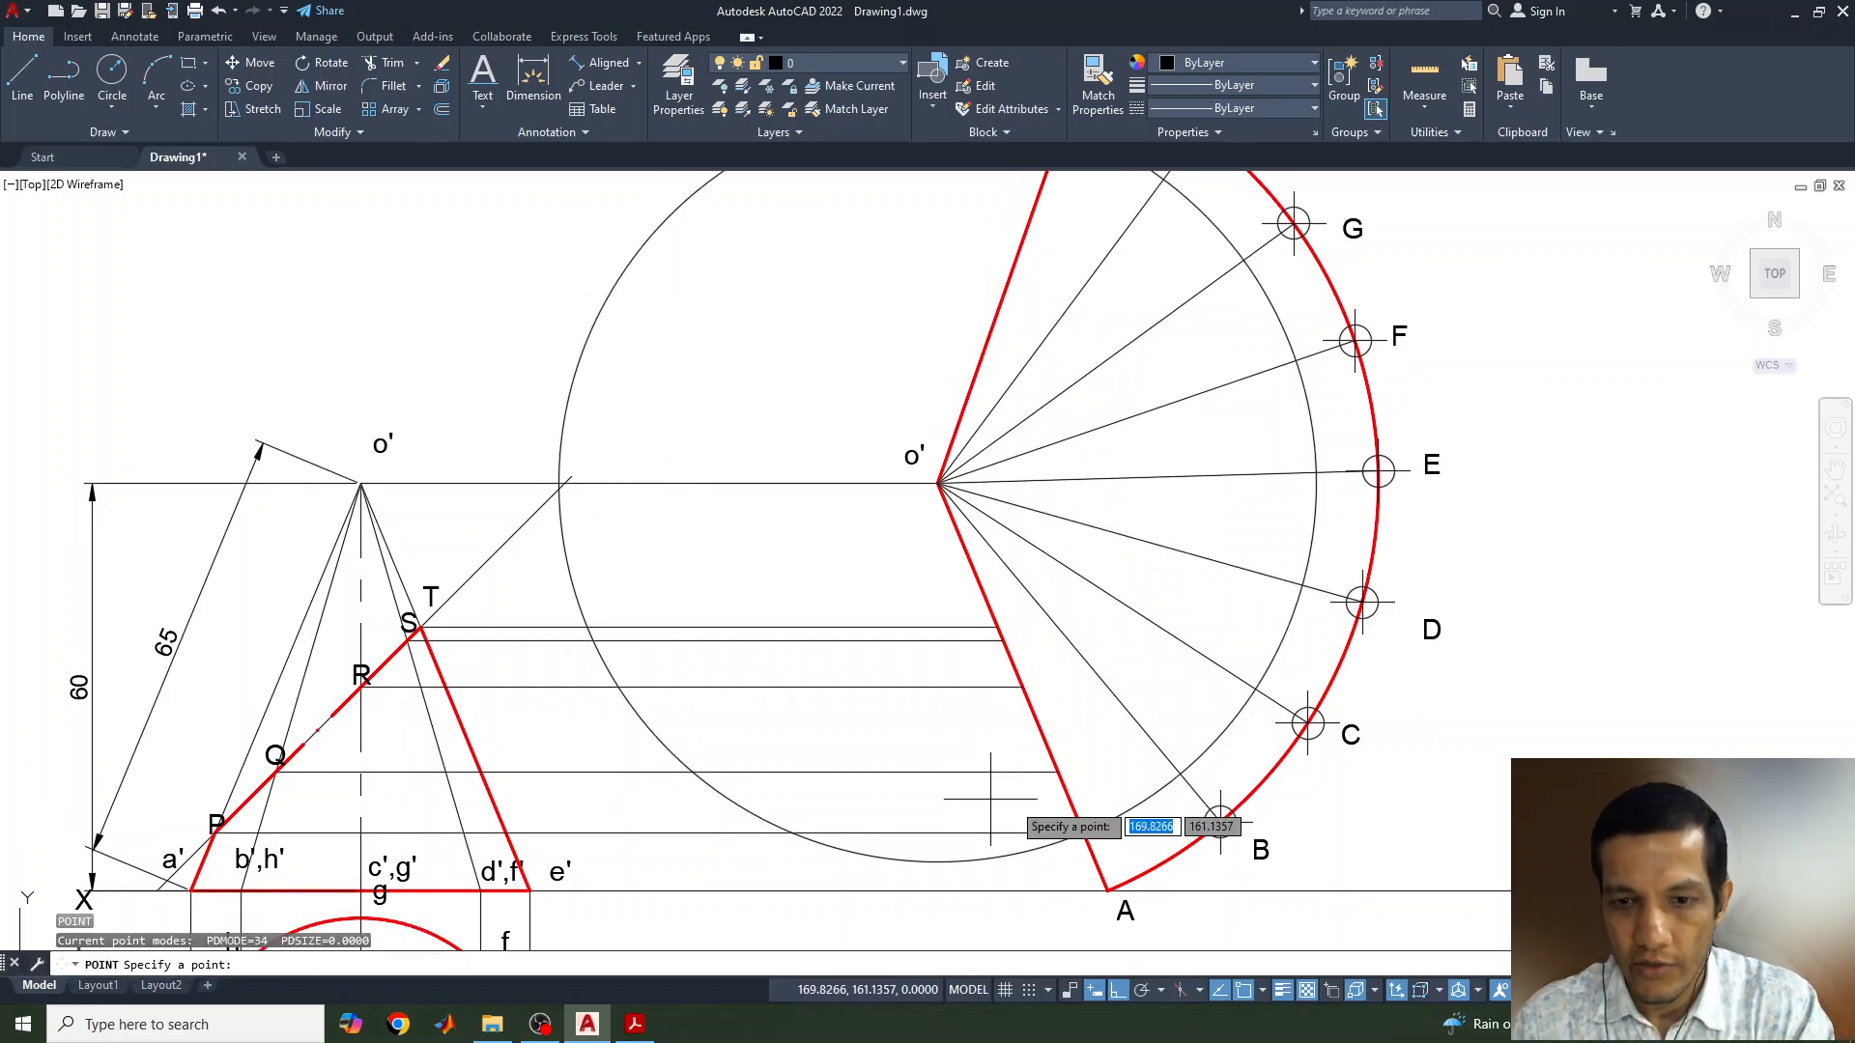
click(1083, 831)
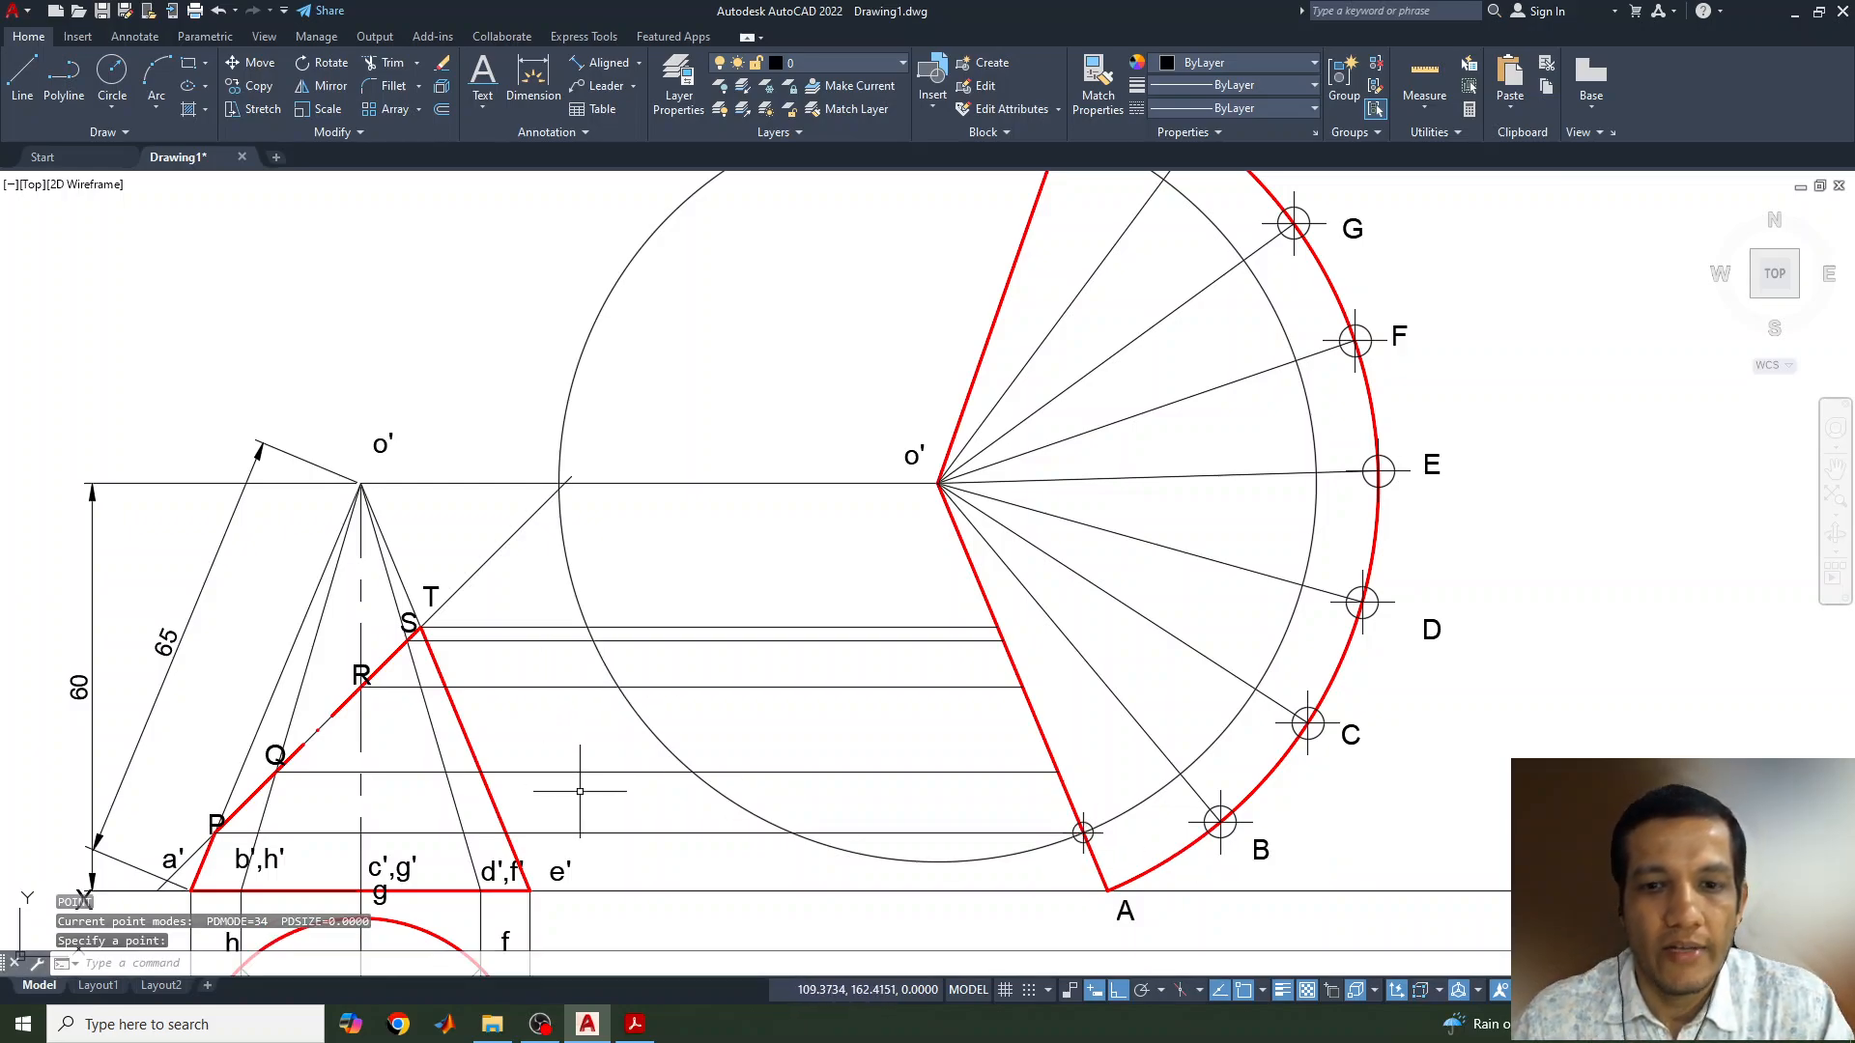
Resize the circle about o' so it passes through the end of Q's projection line on the lower o'A edge
click(626, 302)
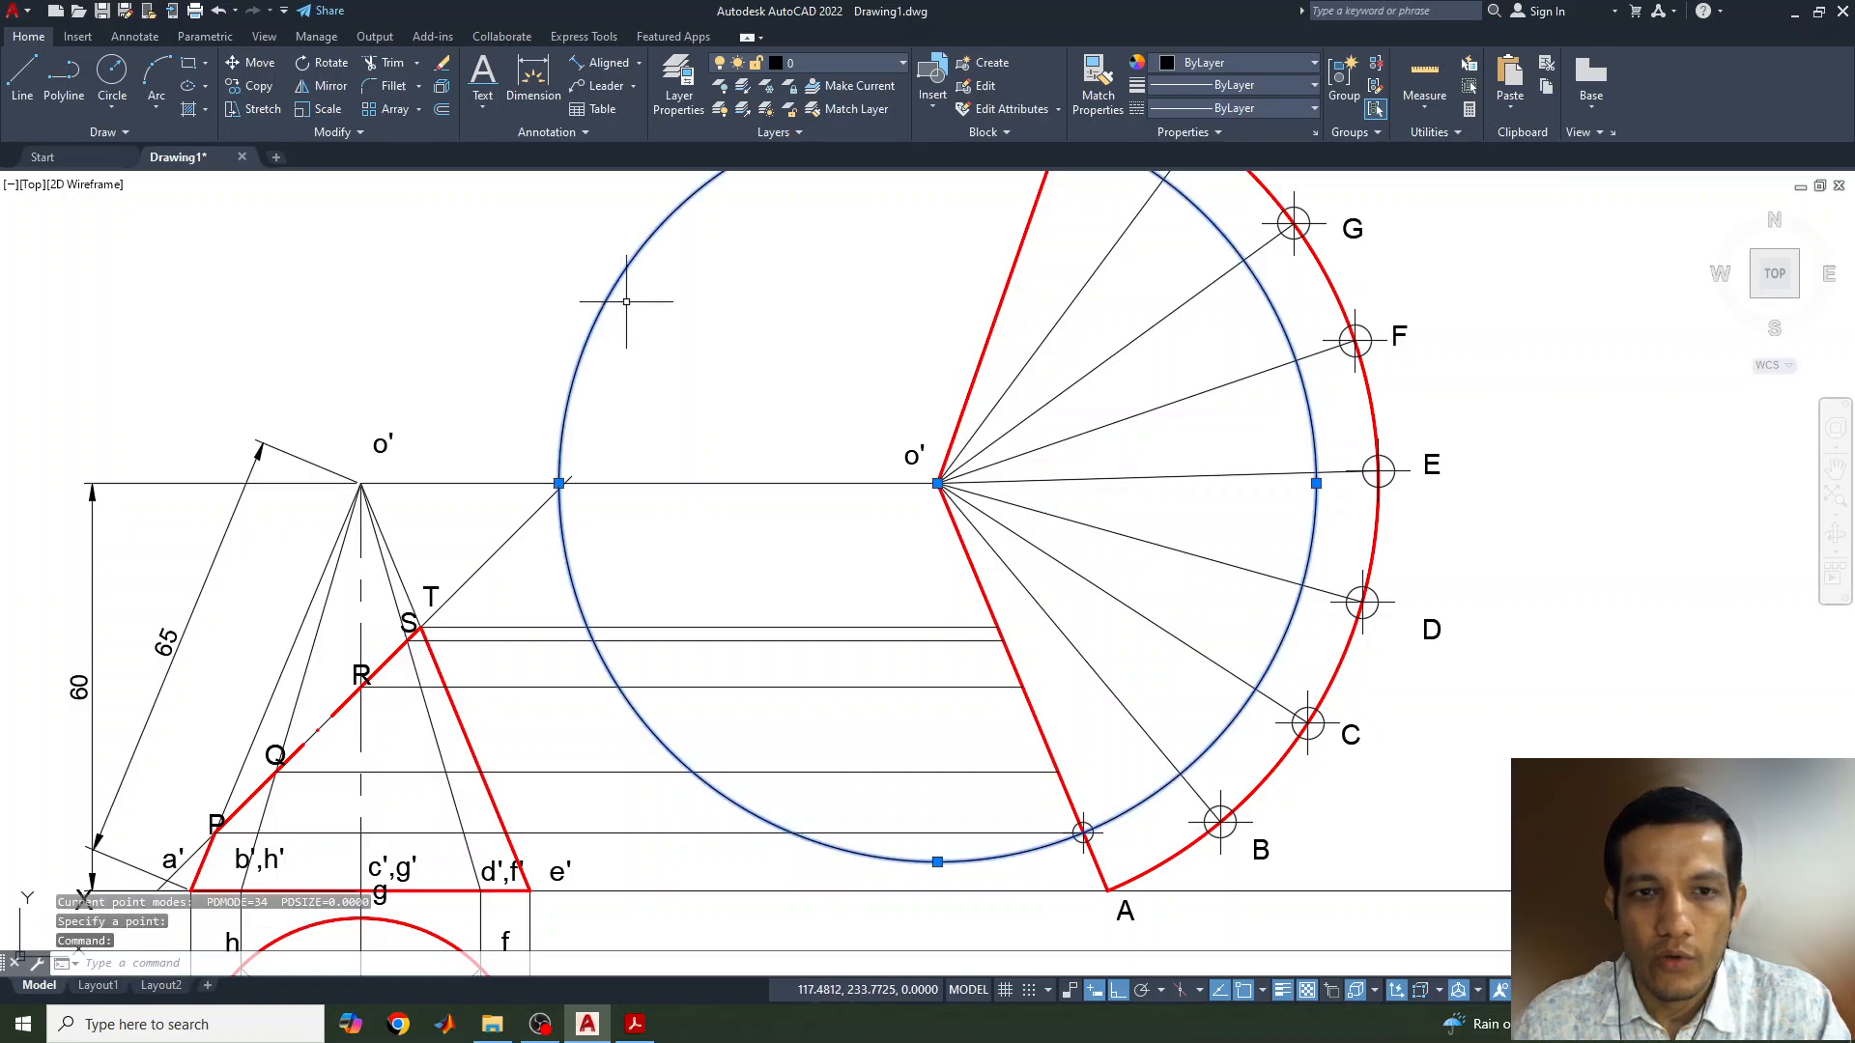
click(1316, 483)
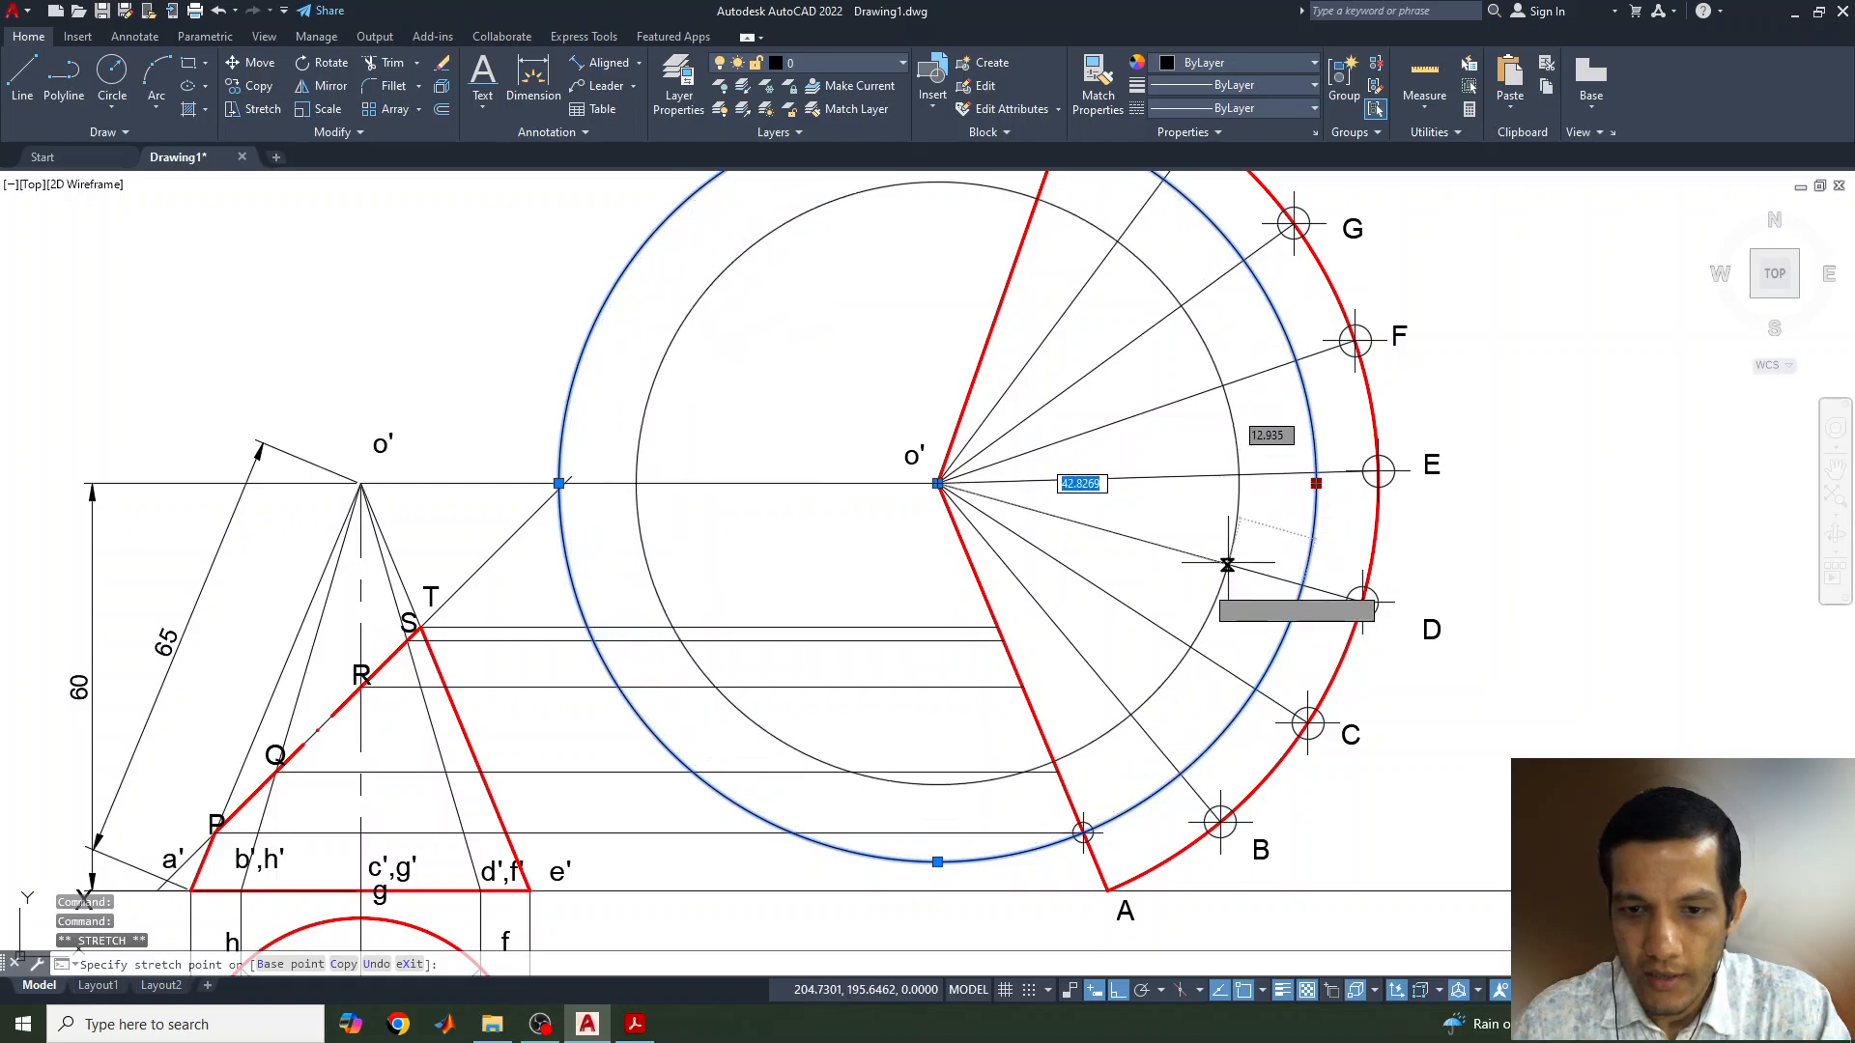
click(1063, 784)
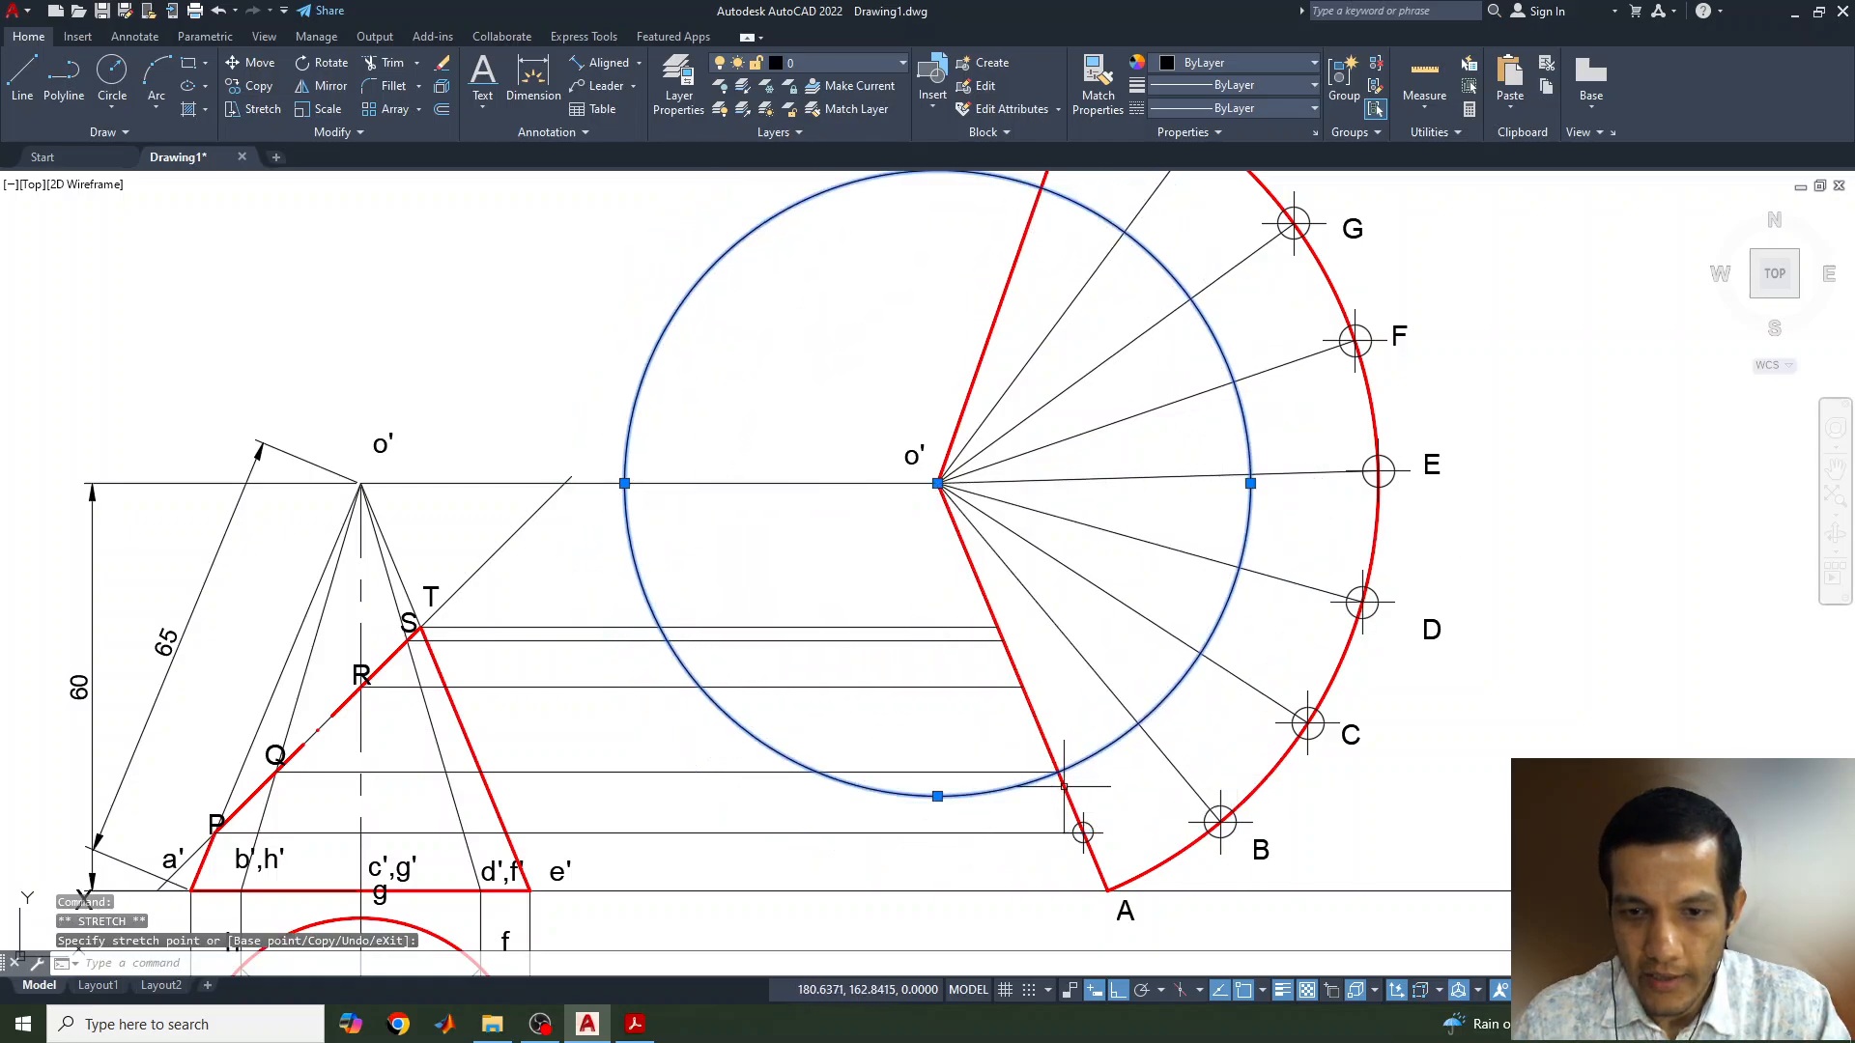
middle_drag(889, 837, 877, 719)
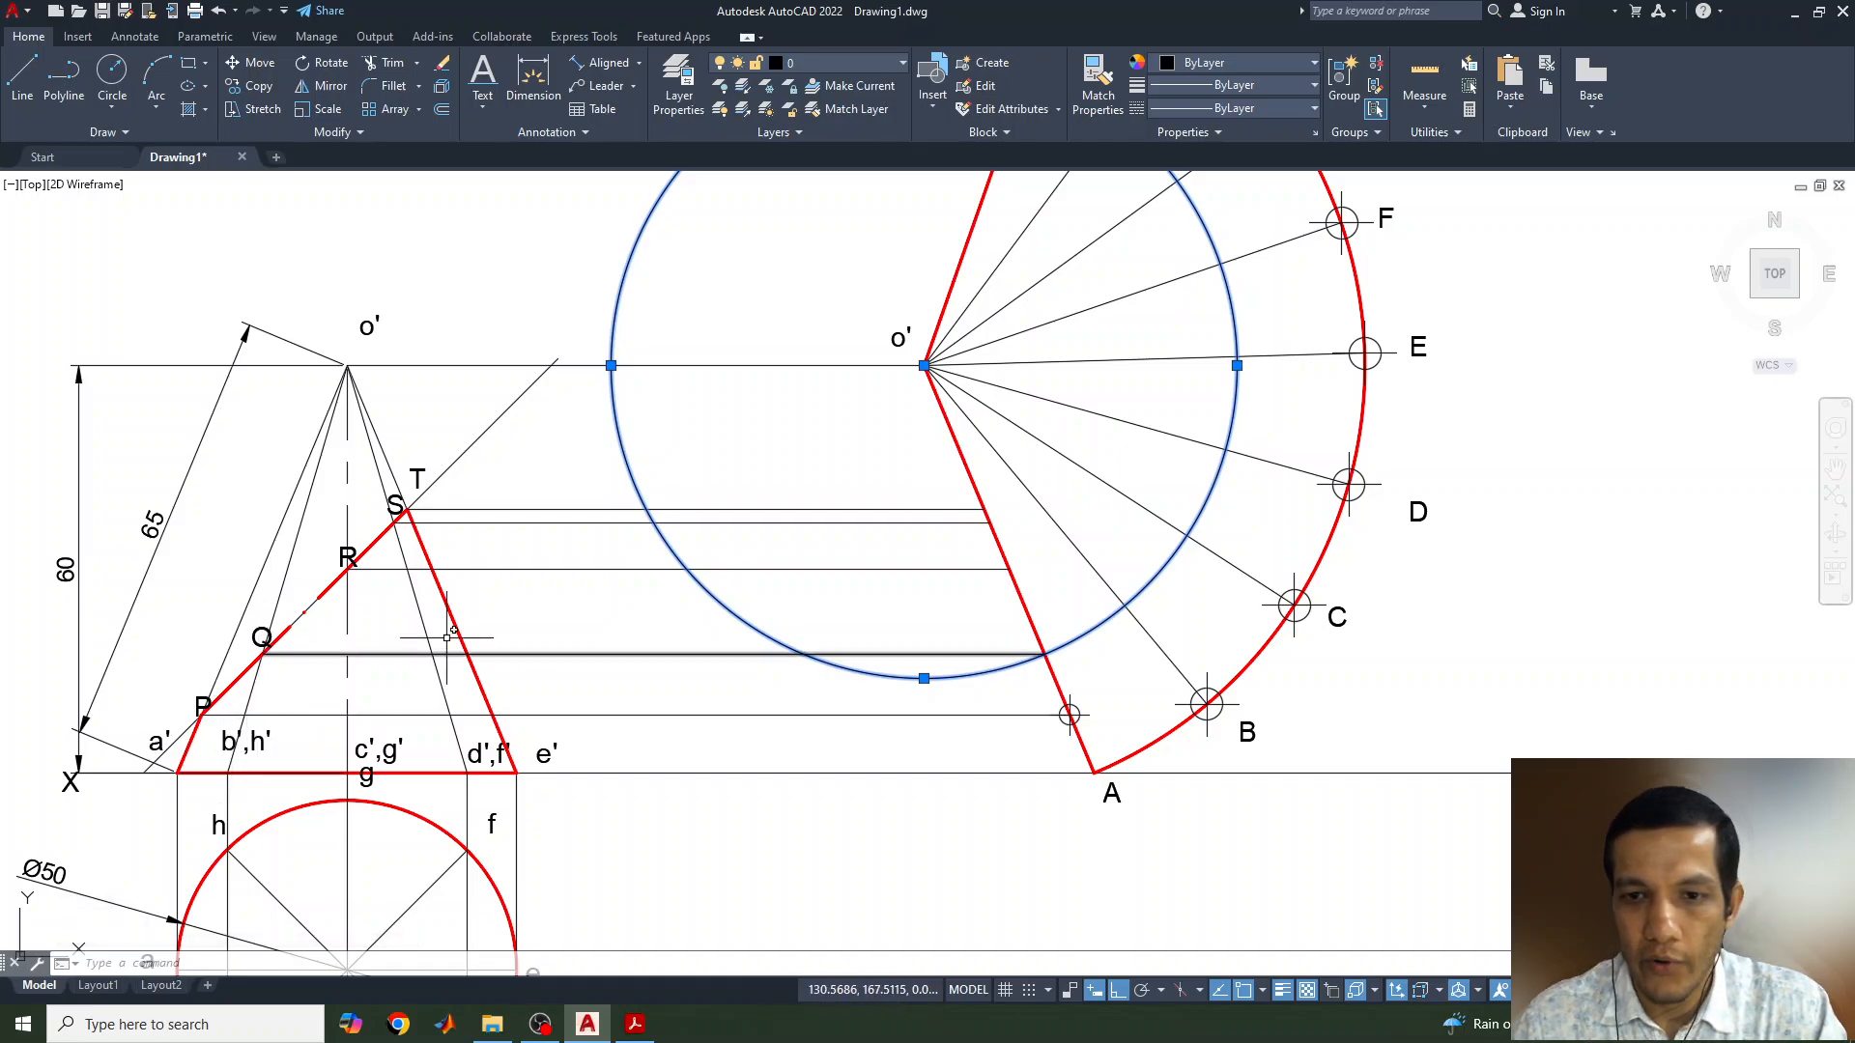
Place points where the circle crosses generator lines o'B and o'H of the development
key(Return)
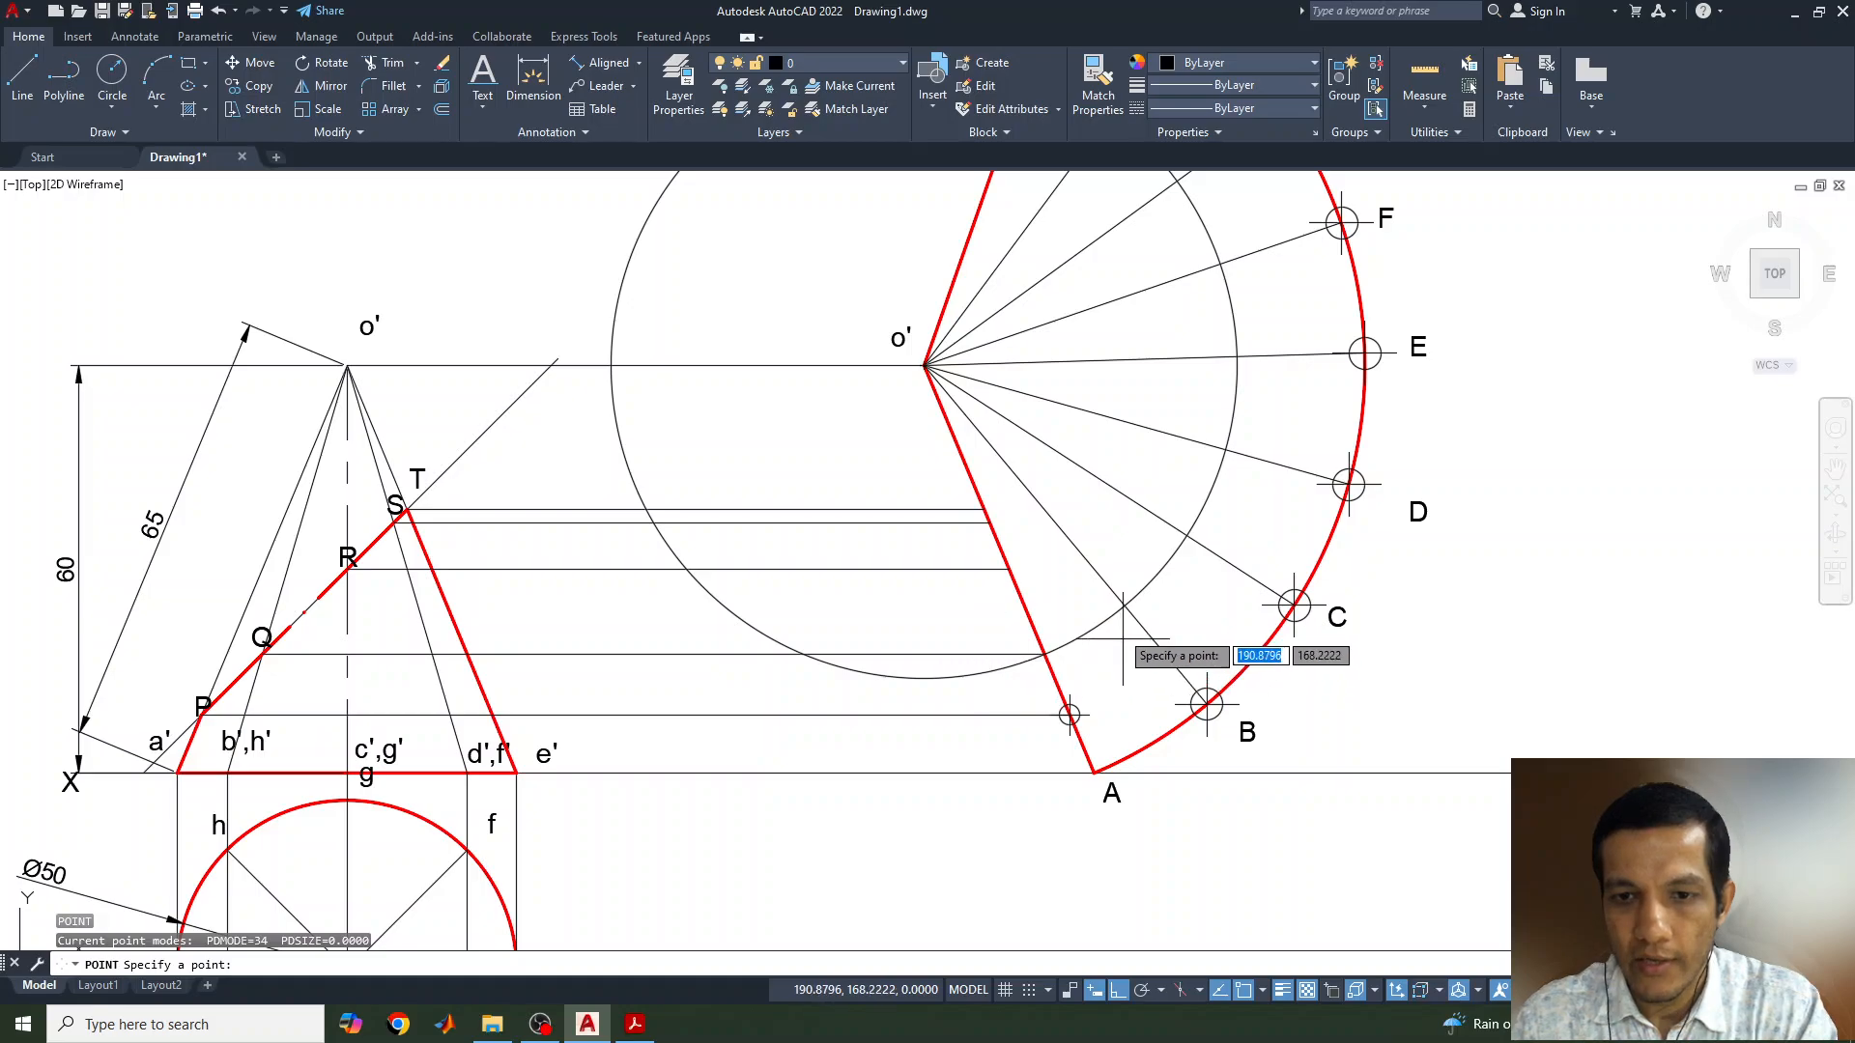
middle_drag(1211, 513, 1242, 681)
click(1111, 252)
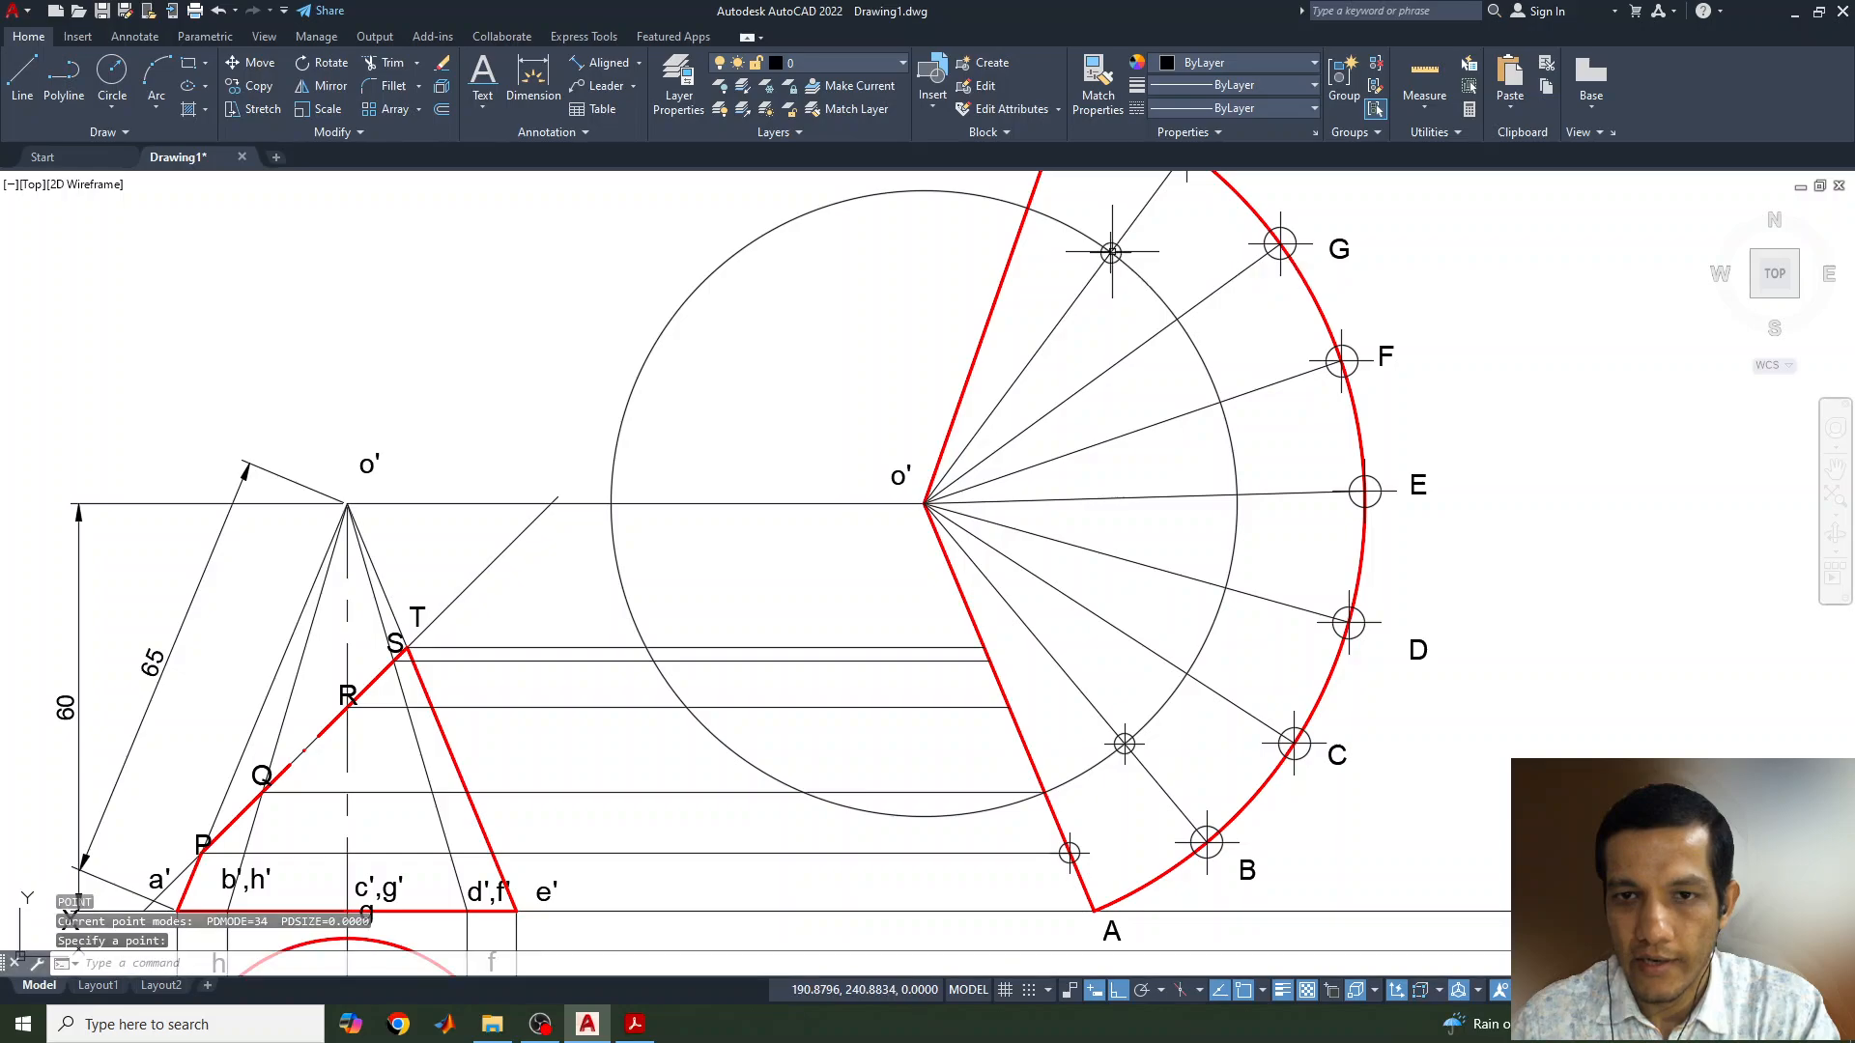
Resize the circle about o' so it passes through the end of R's projection line on the lower o'A edge
click(1210, 371)
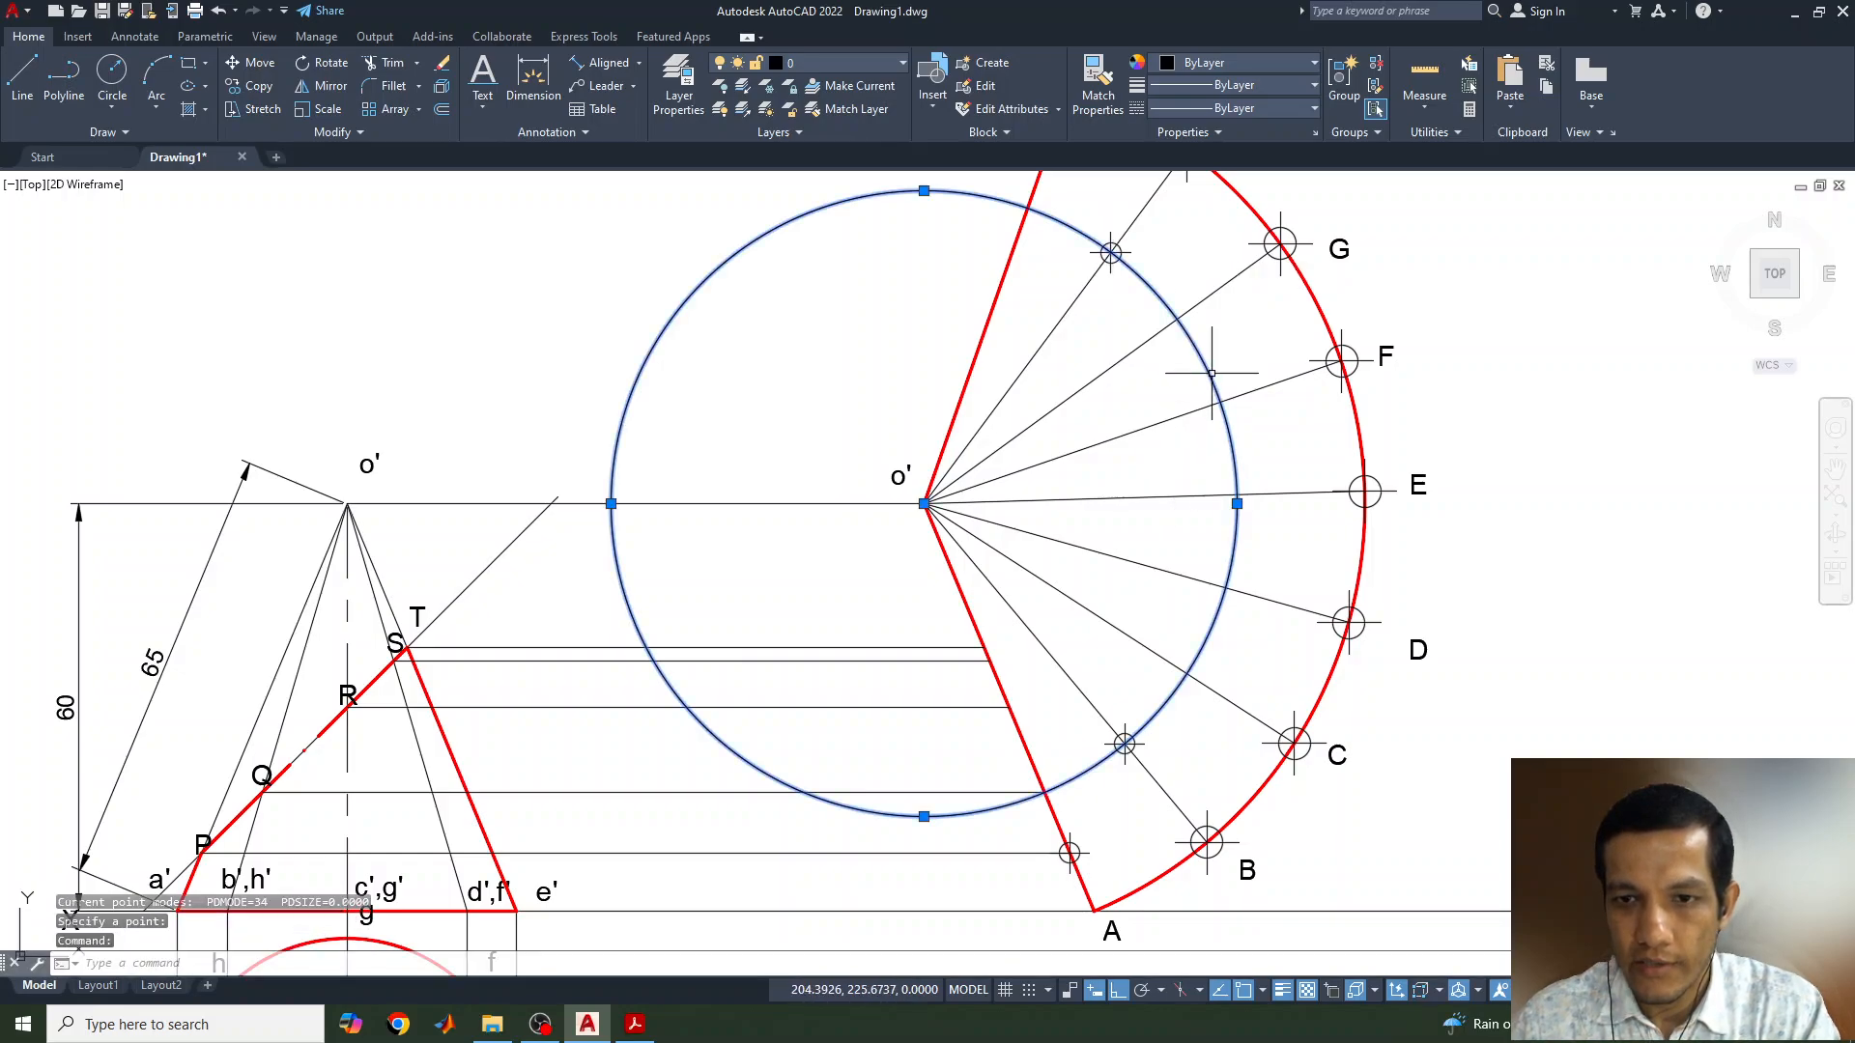
click(923, 816)
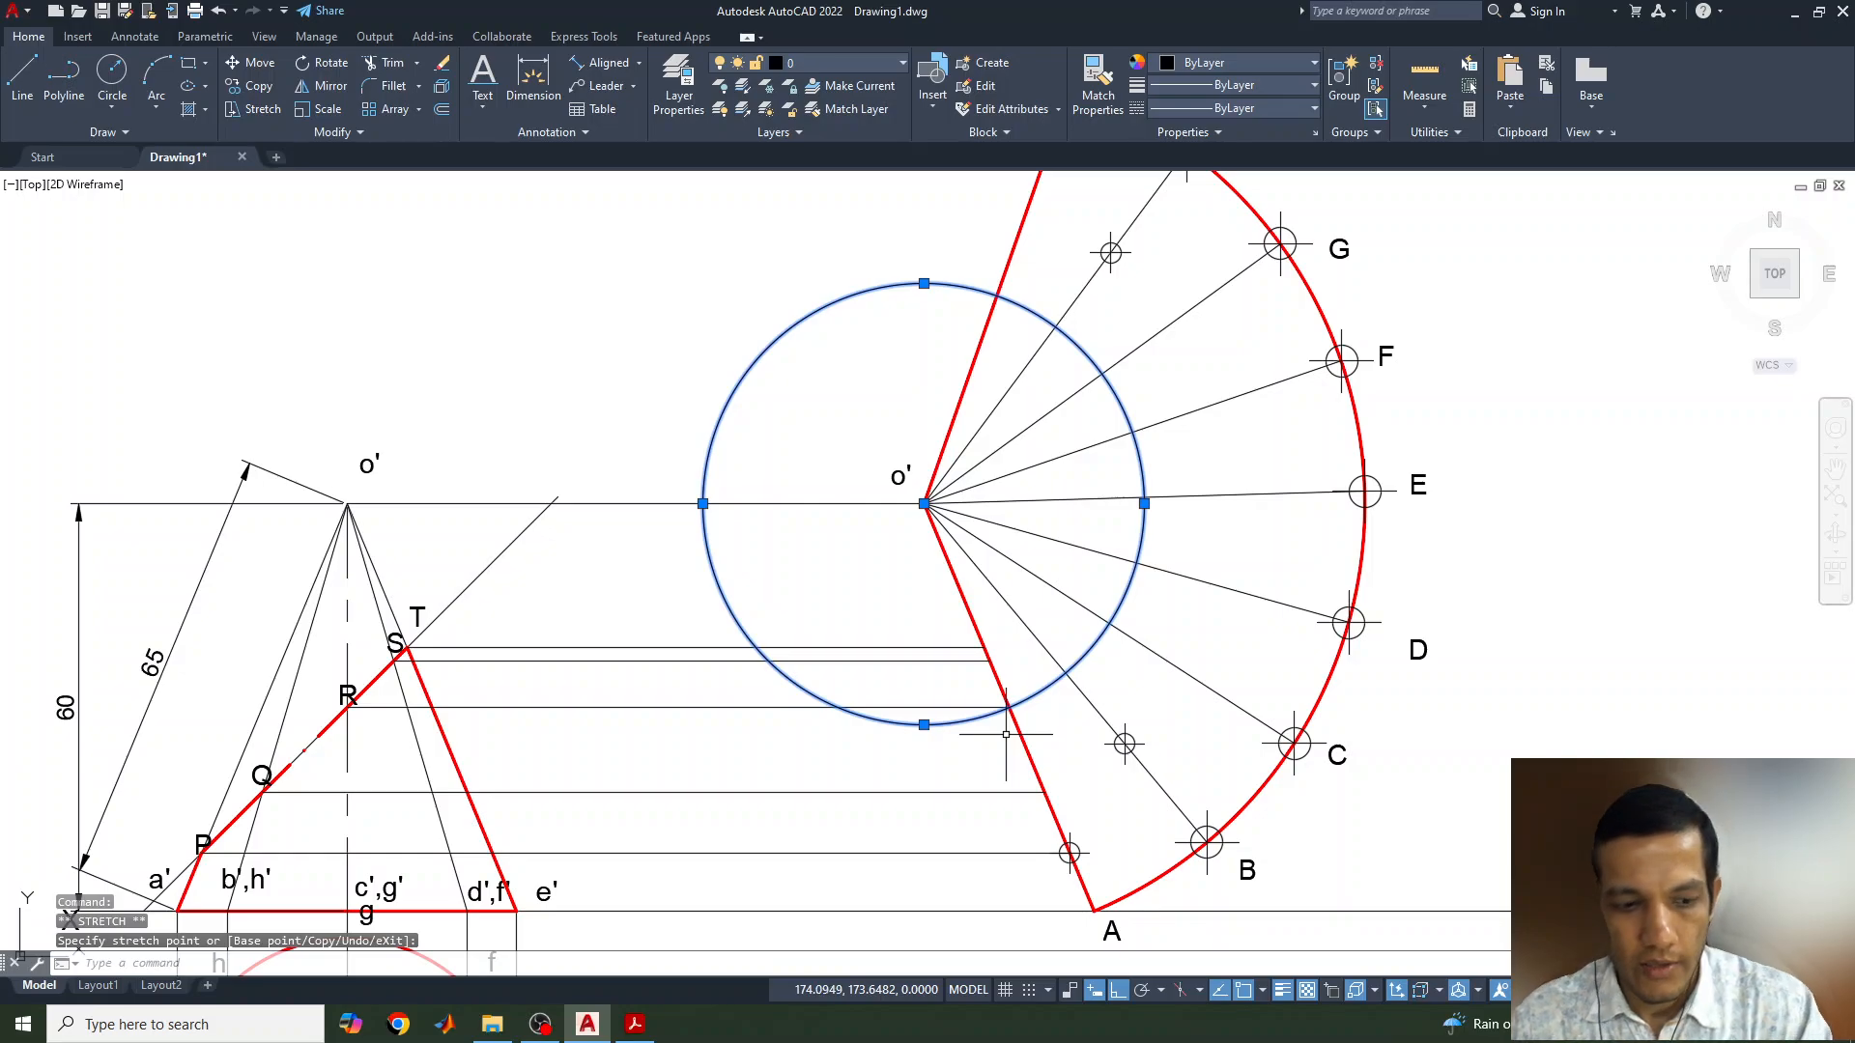
key(Escape)
Place points where the circle crosses generator lines o'C and o'G of the development
text(PO)
key(Return)
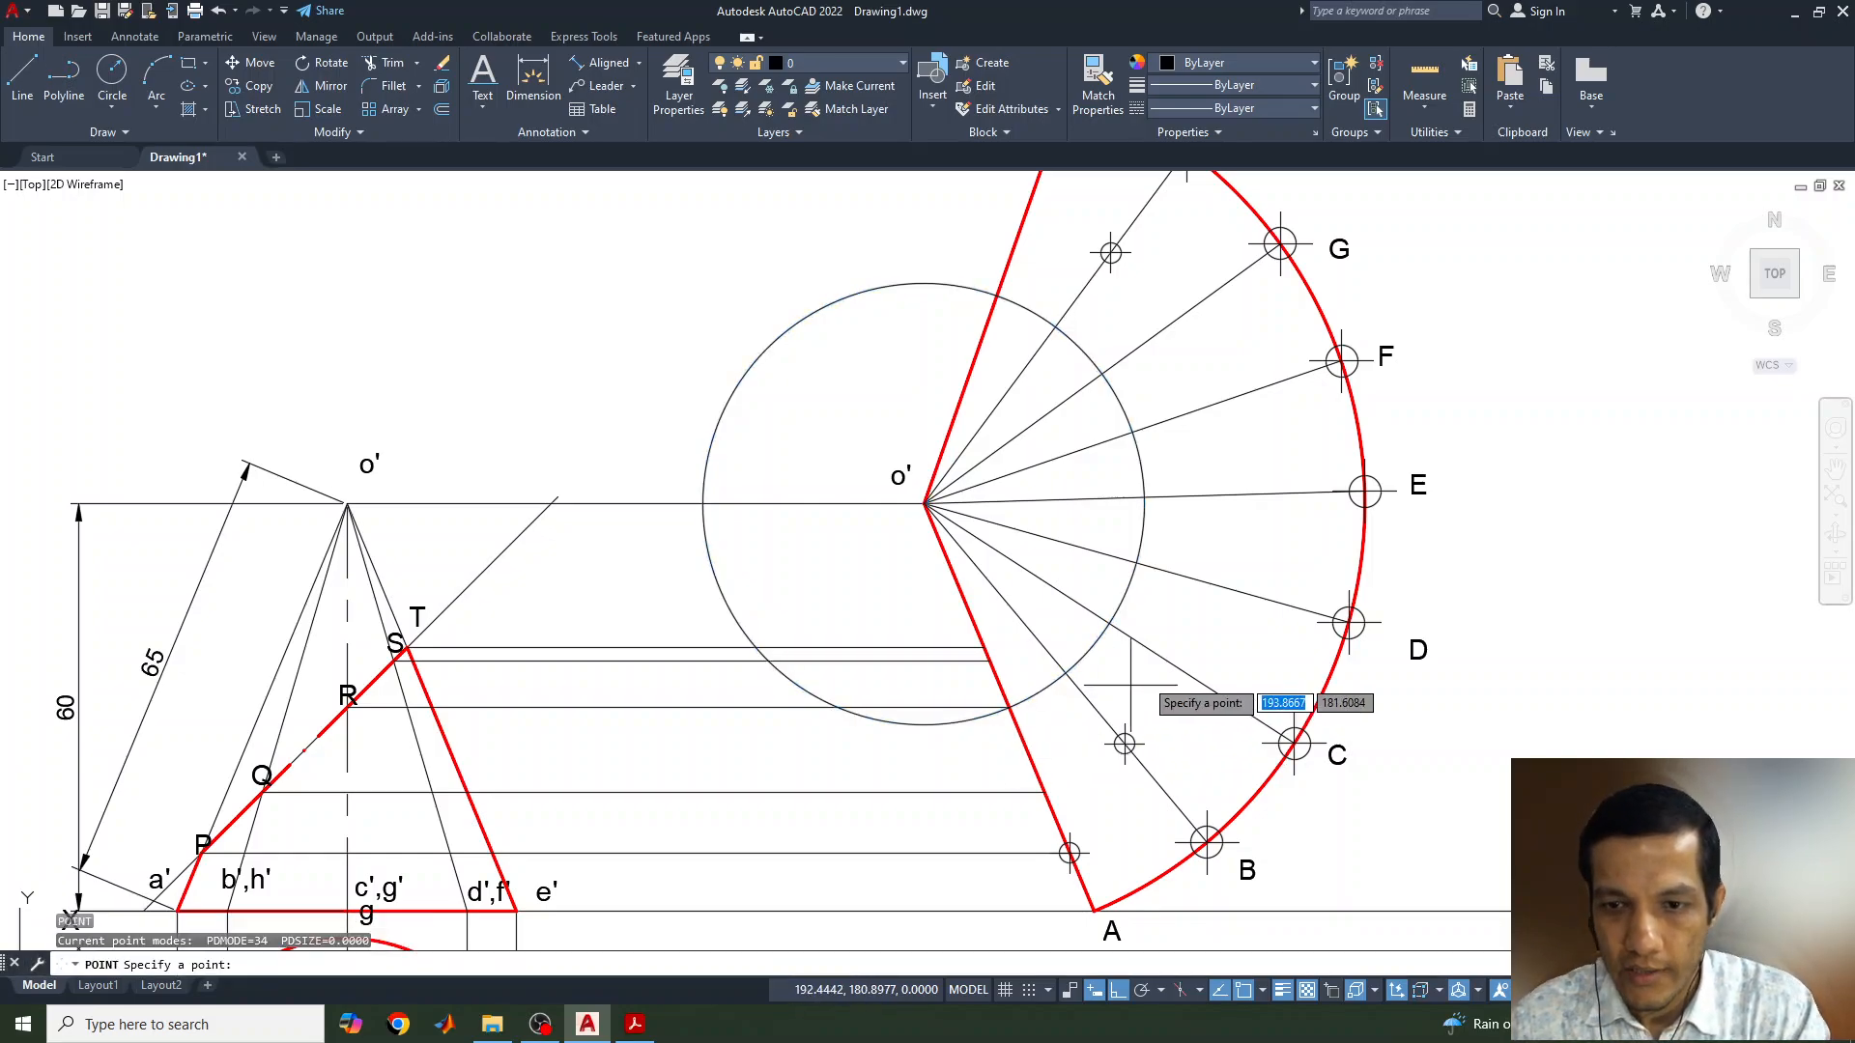
click(1110, 624)
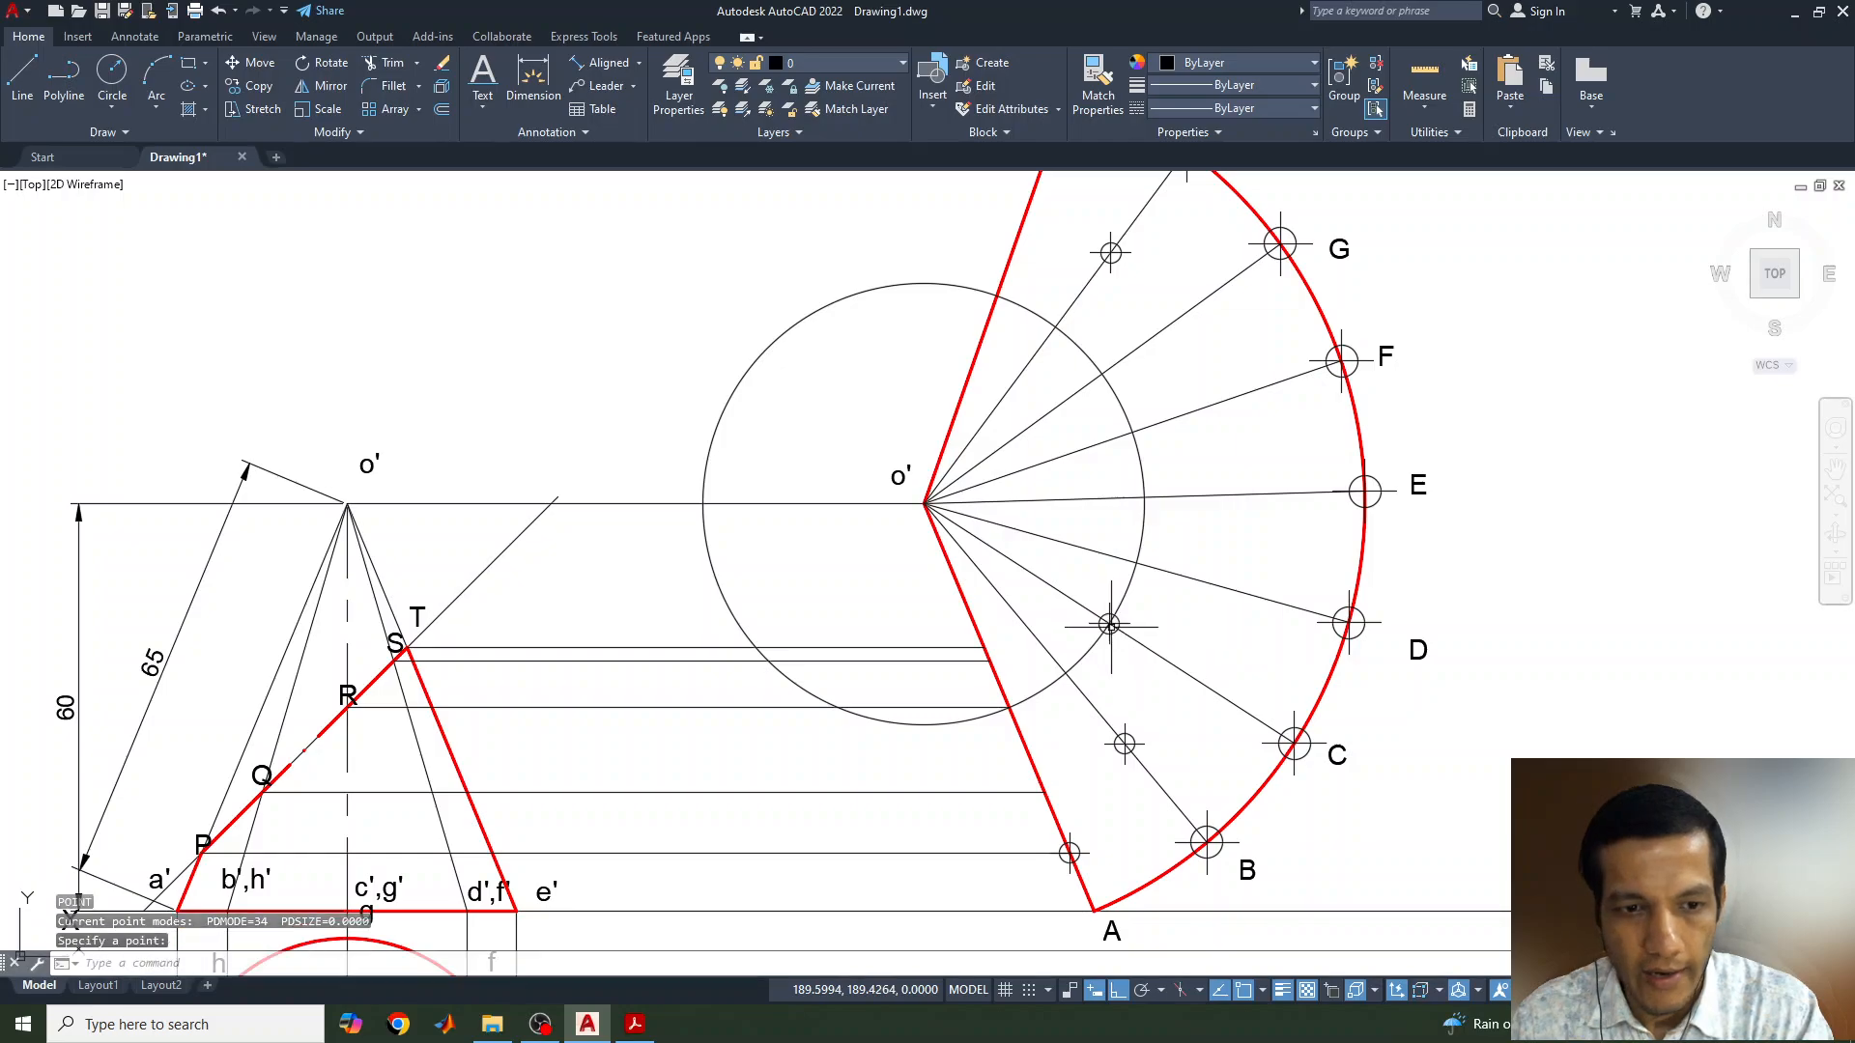
click(1104, 367)
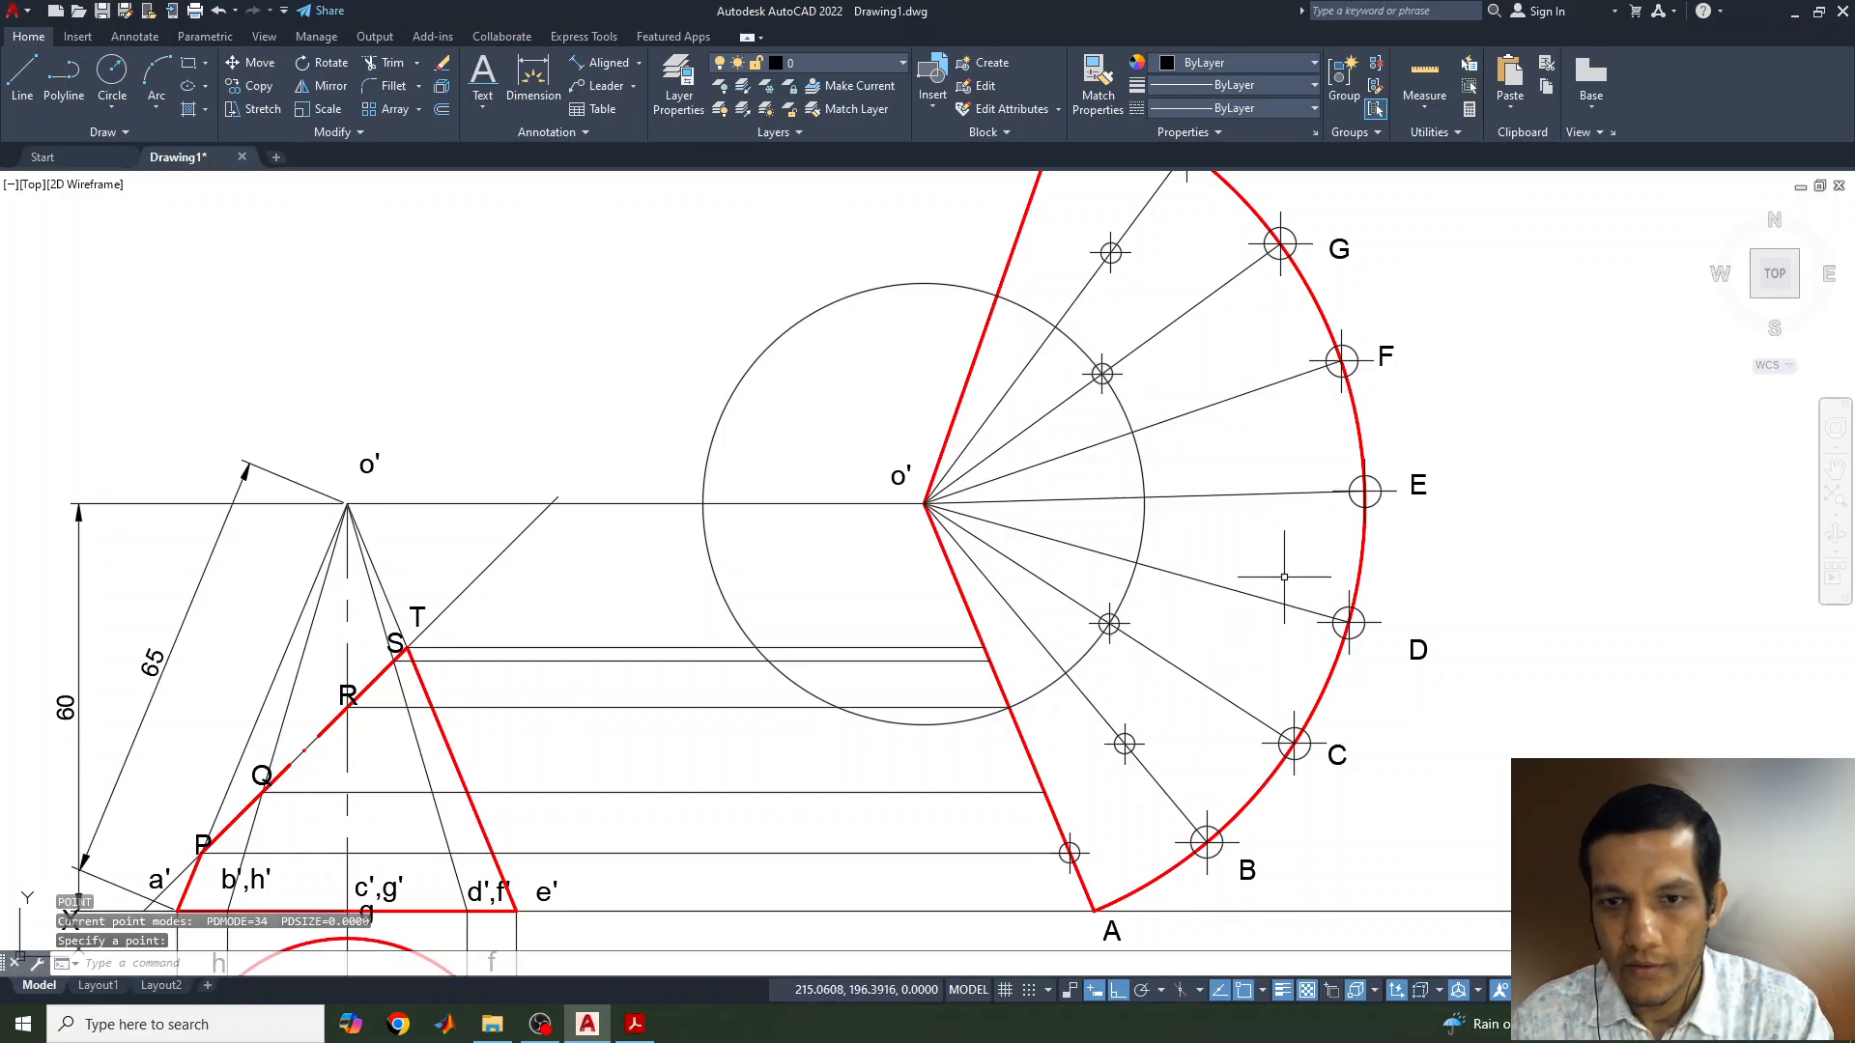
Resize the circle about o' so it passes through the end of S's projection line on the lower o'A edge
click(1140, 528)
click(1136, 555)
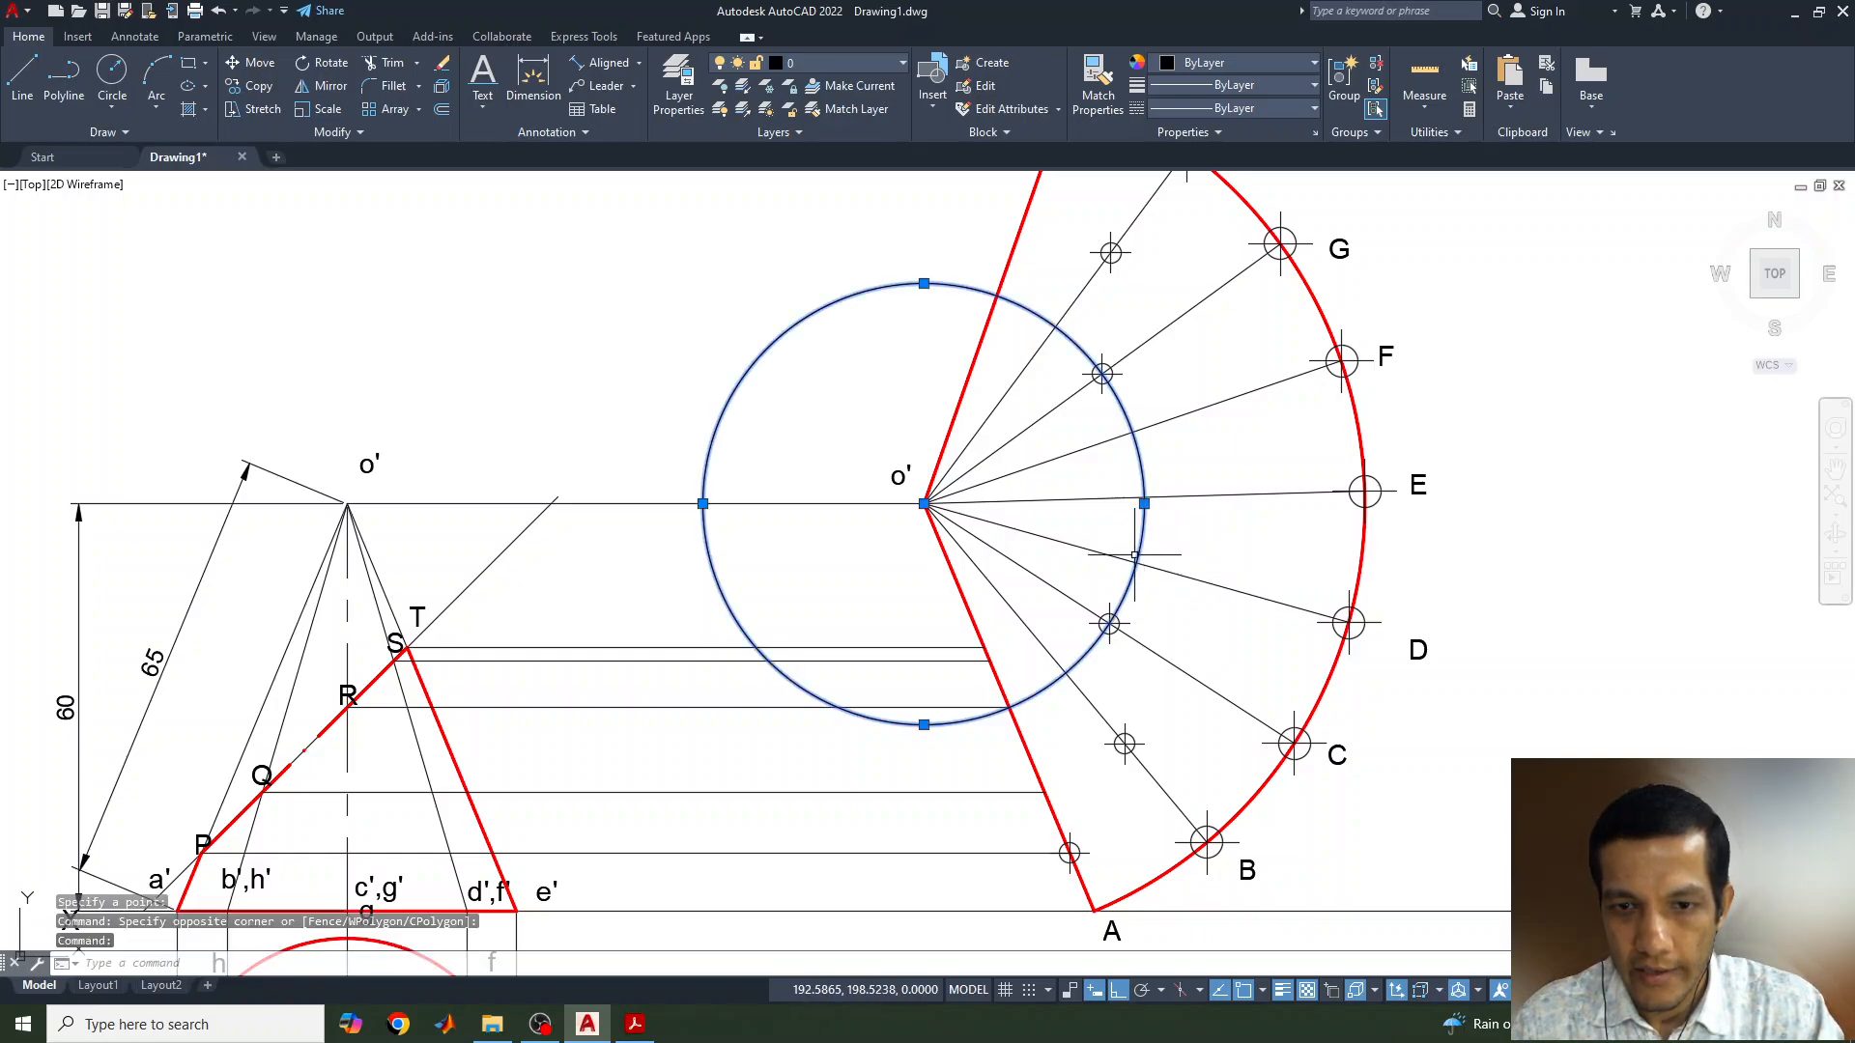
click(924, 725)
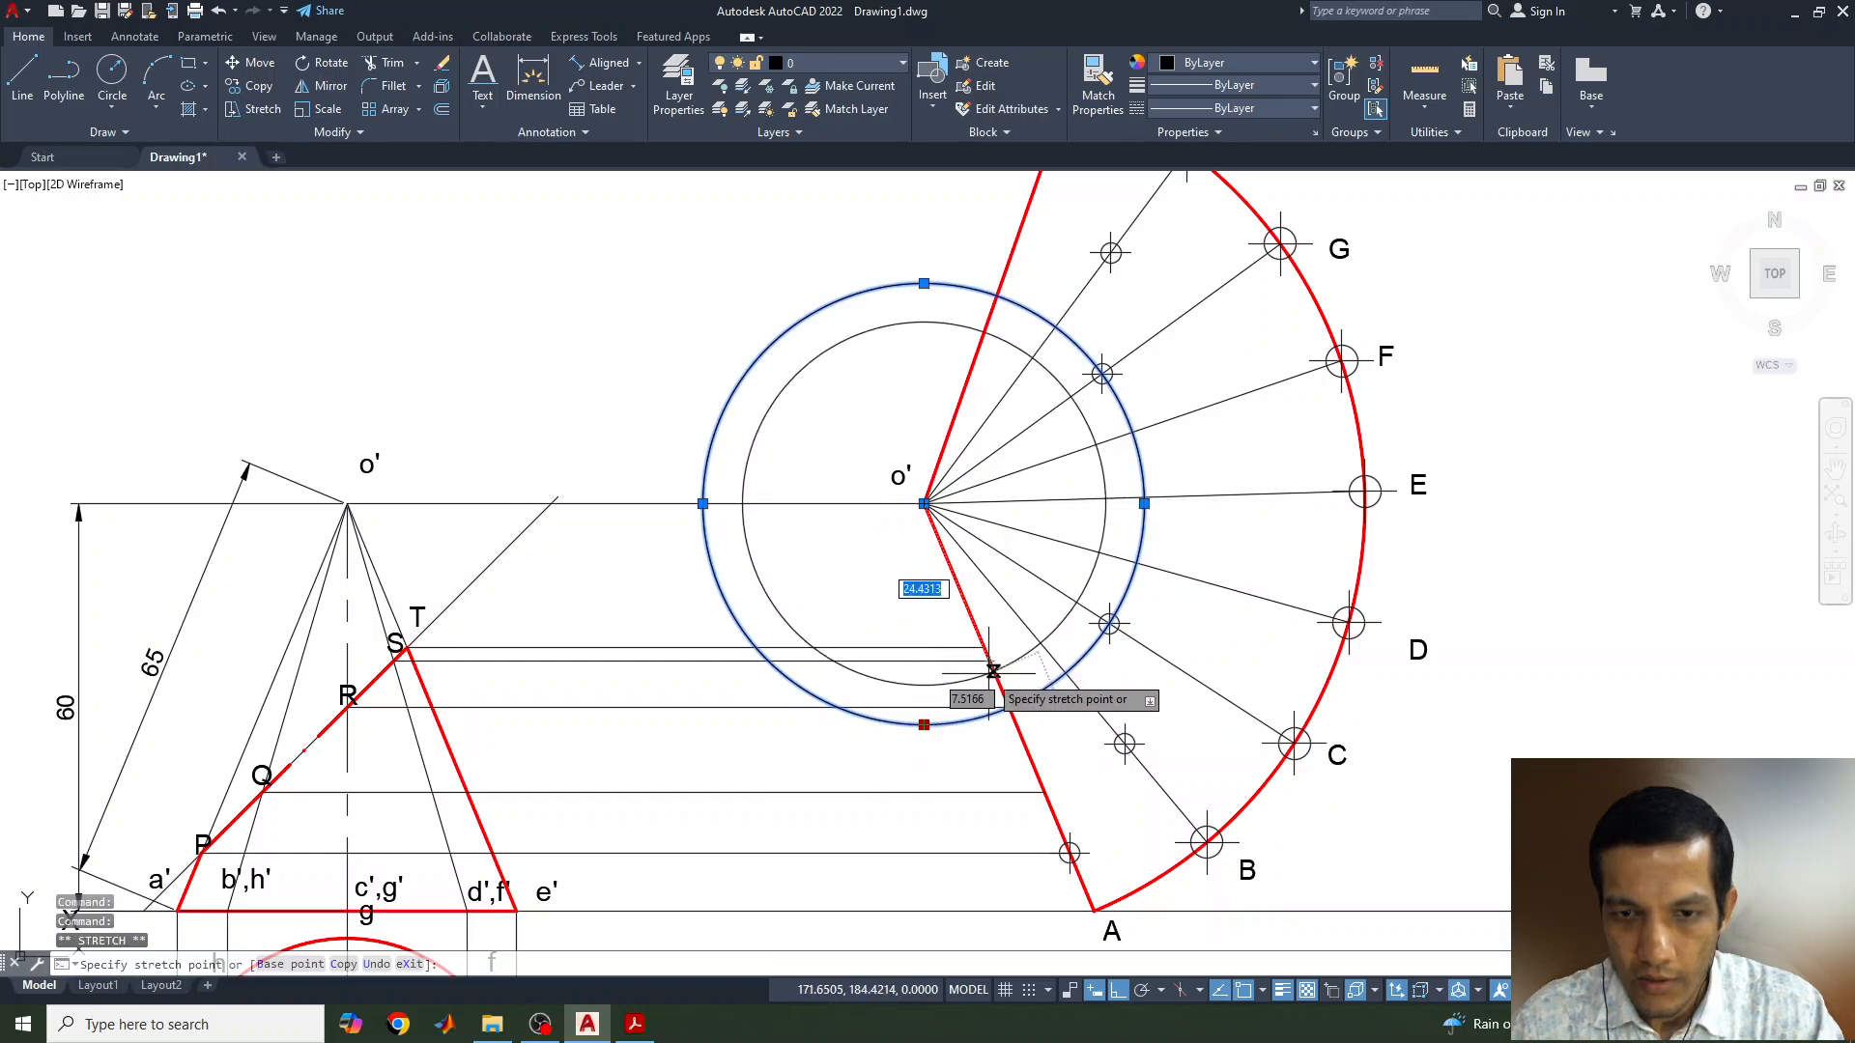
click(992, 674)
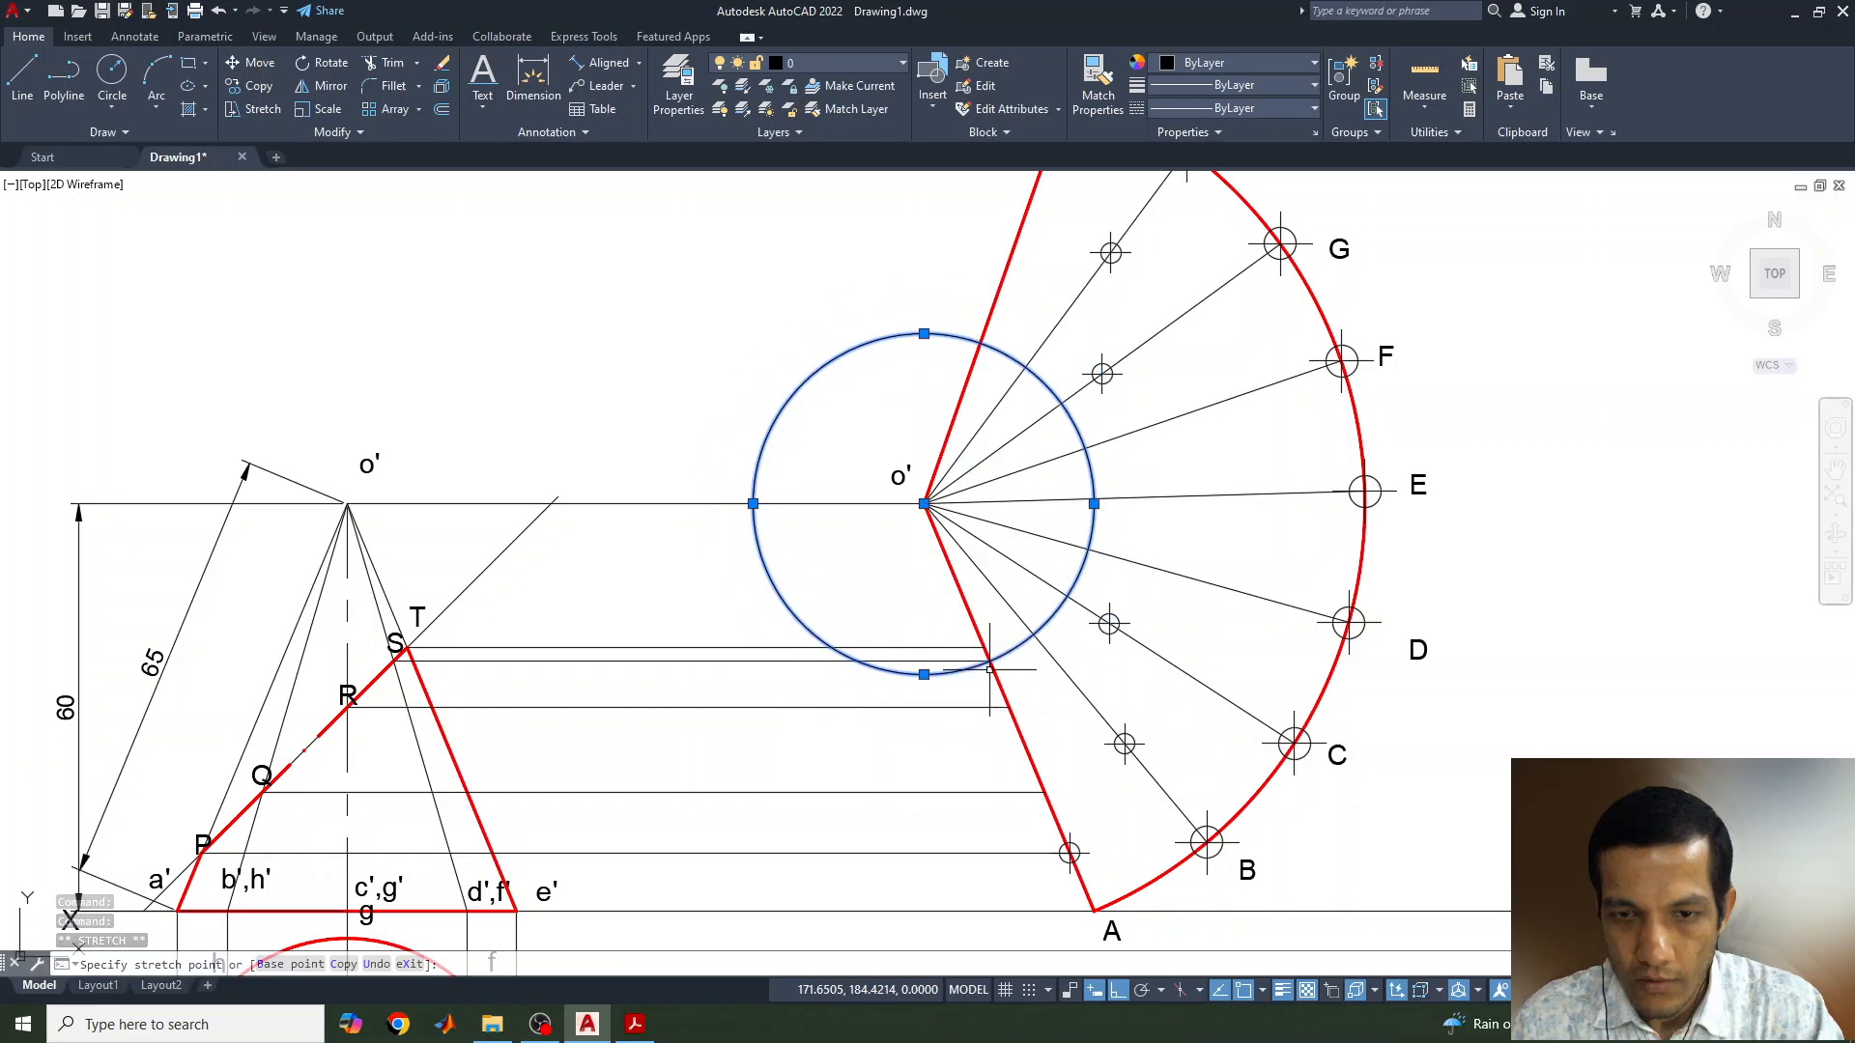
key(Escape)
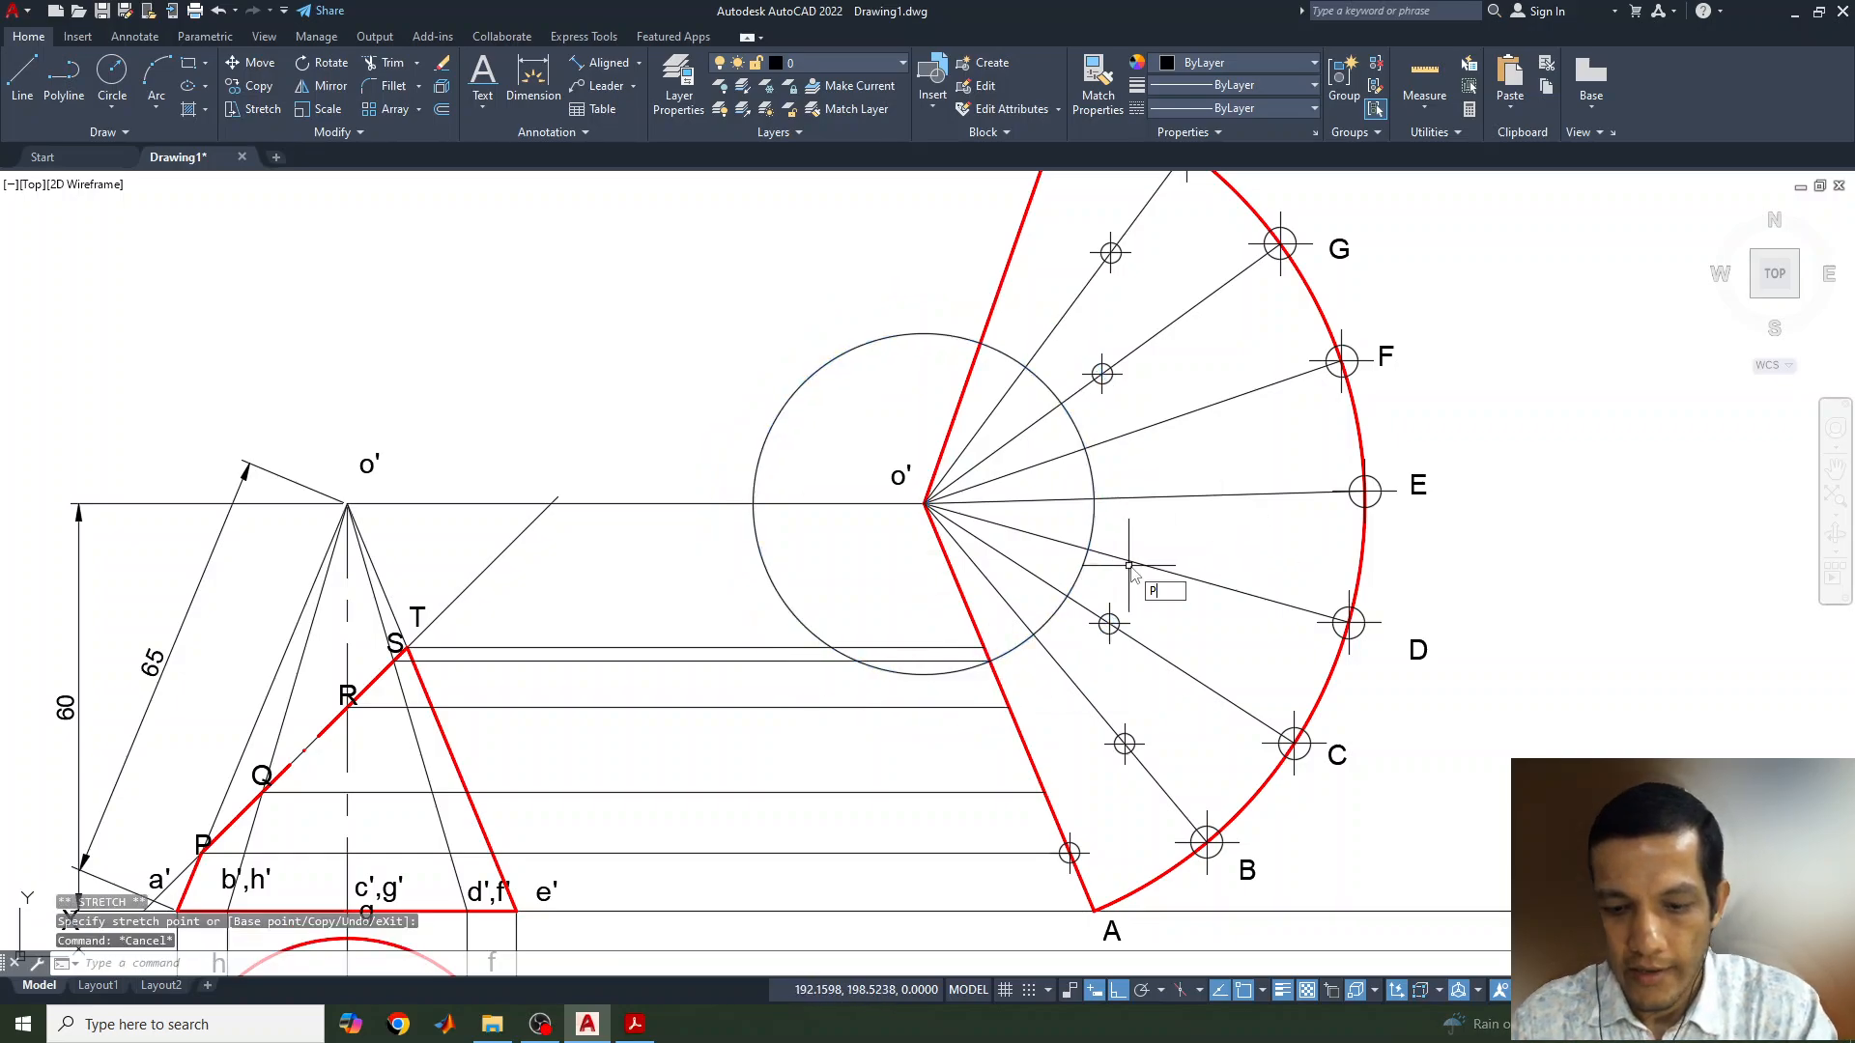
Place points where the circle crosses generator lines o'D and o'F of the development
key(Return)
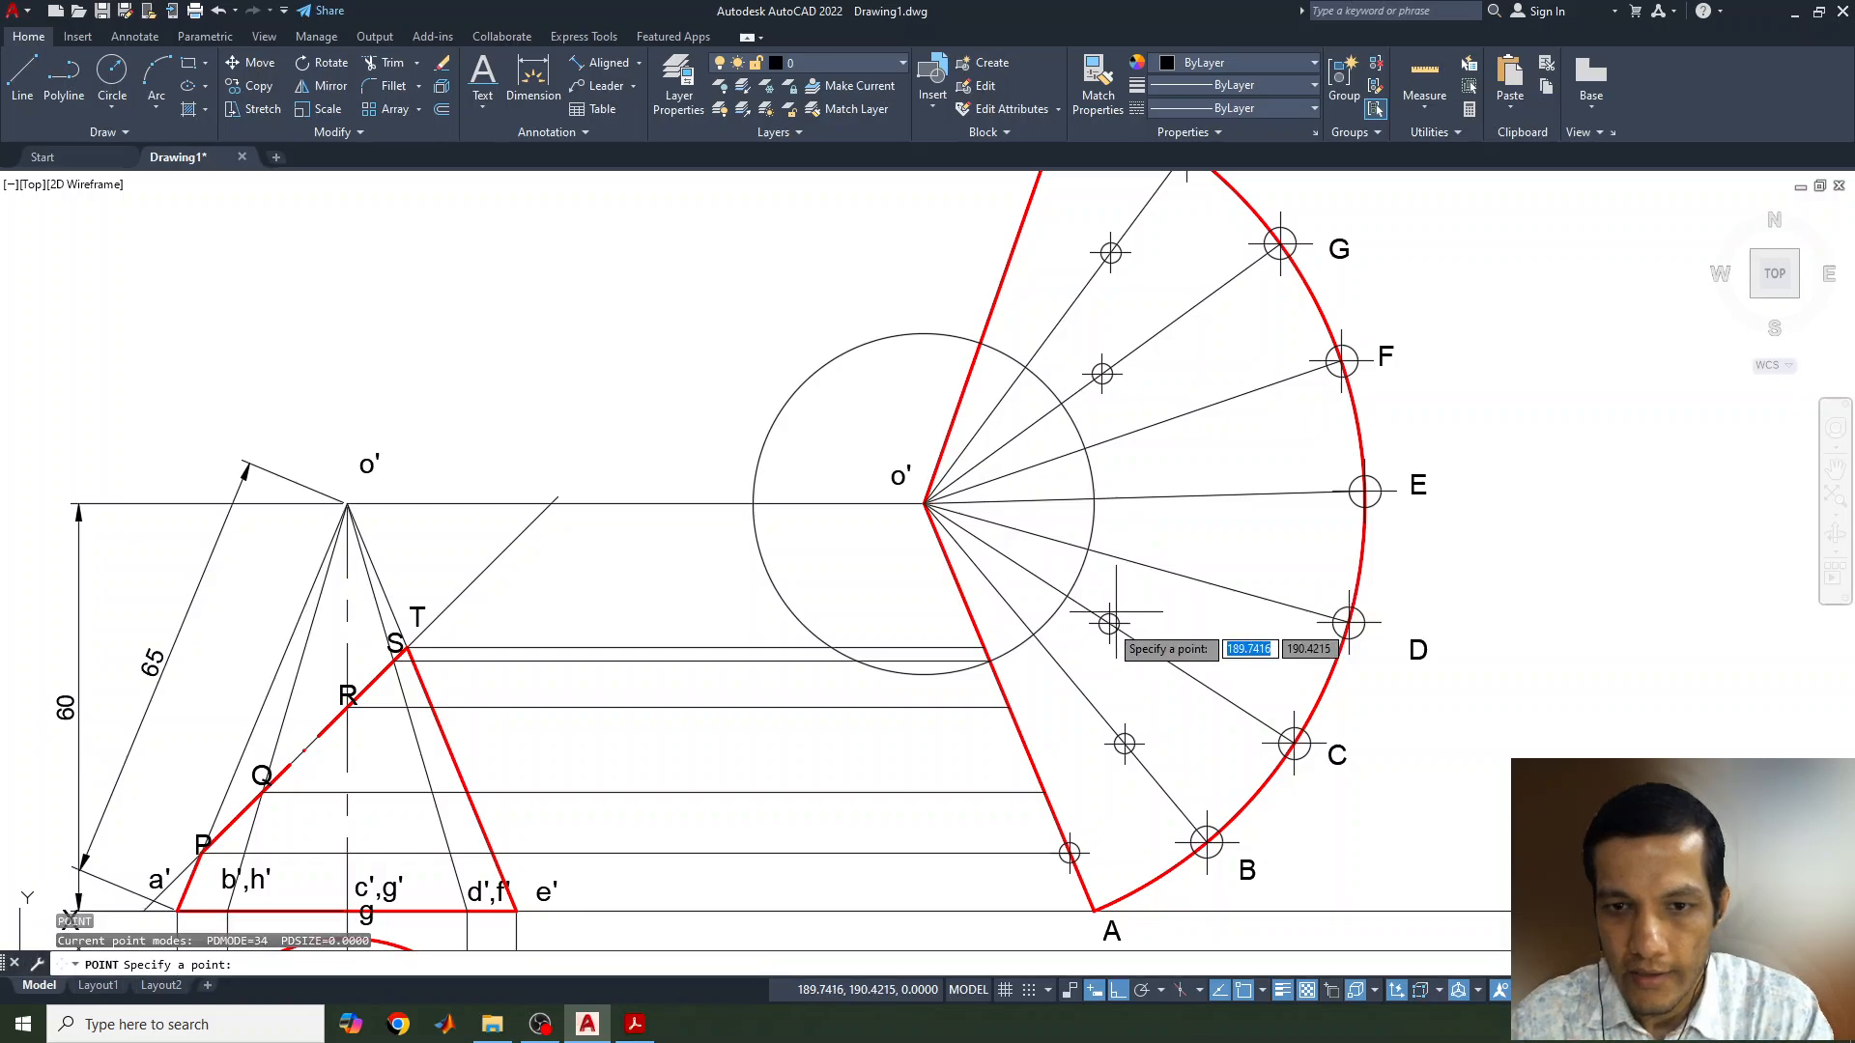
click(1088, 548)
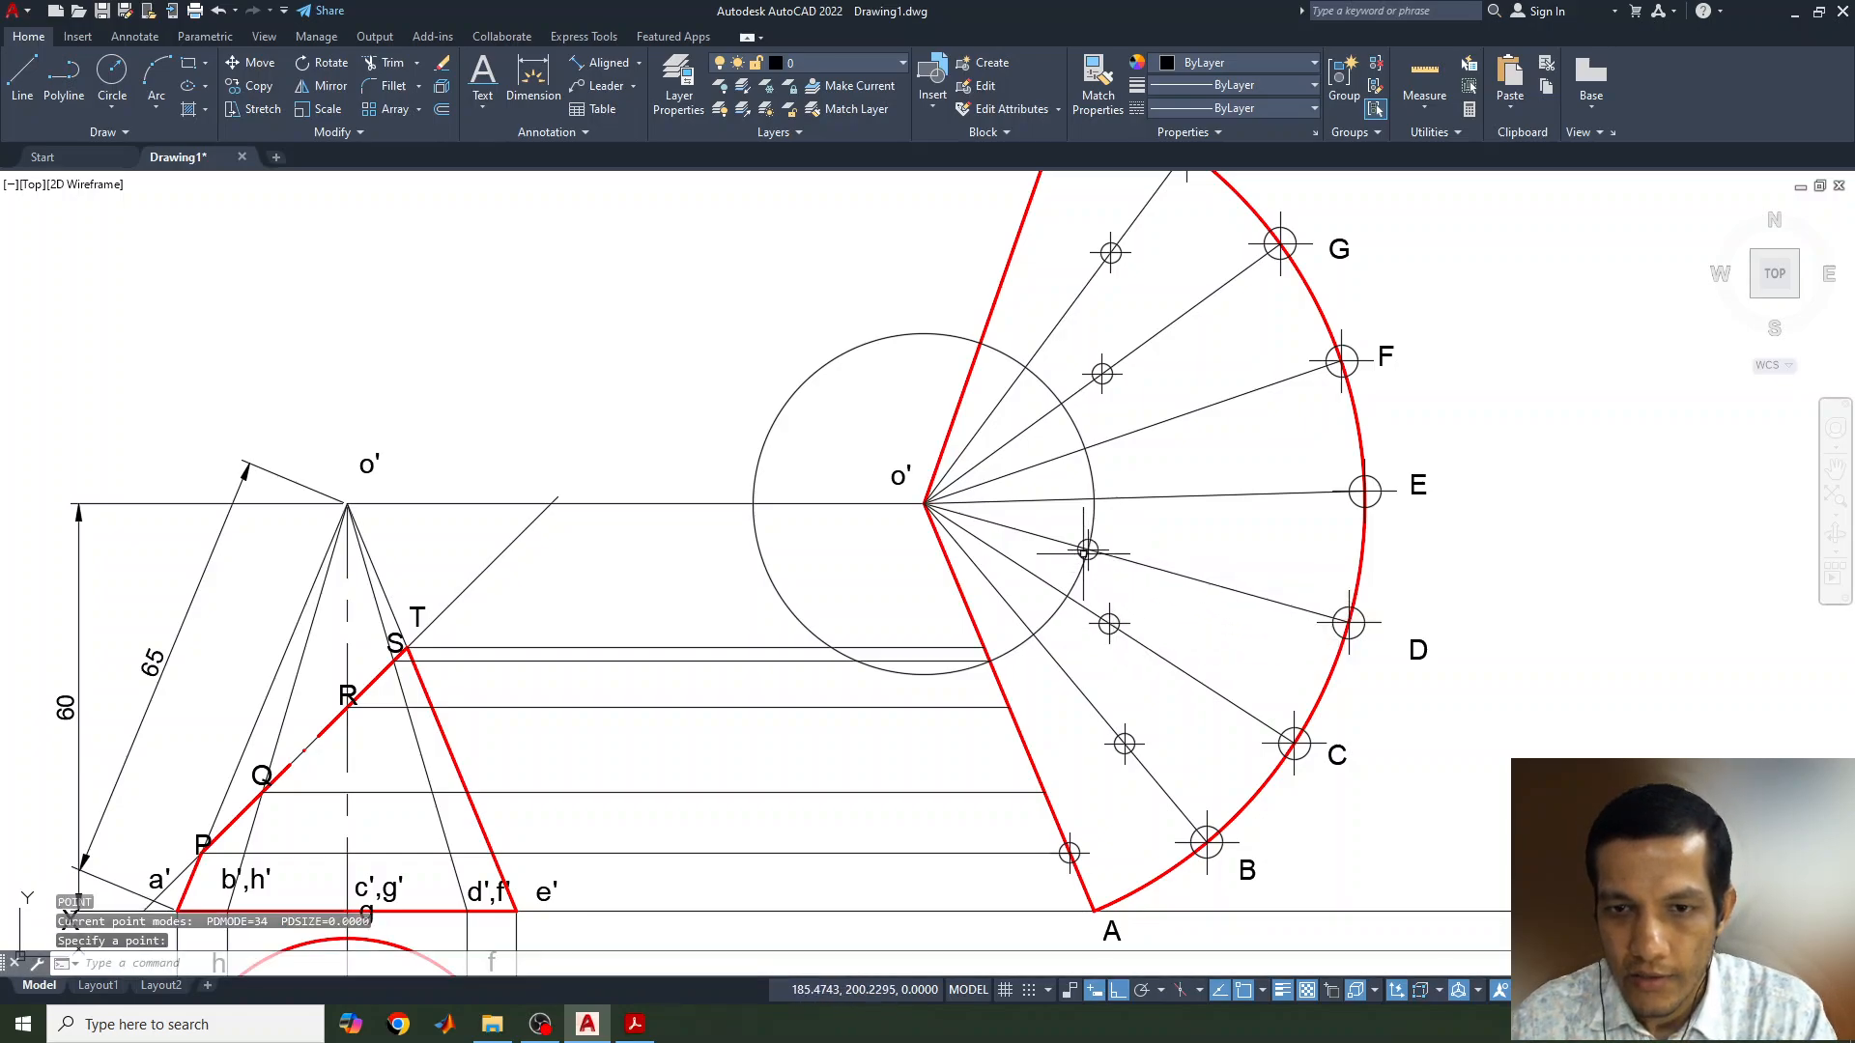
click(1086, 449)
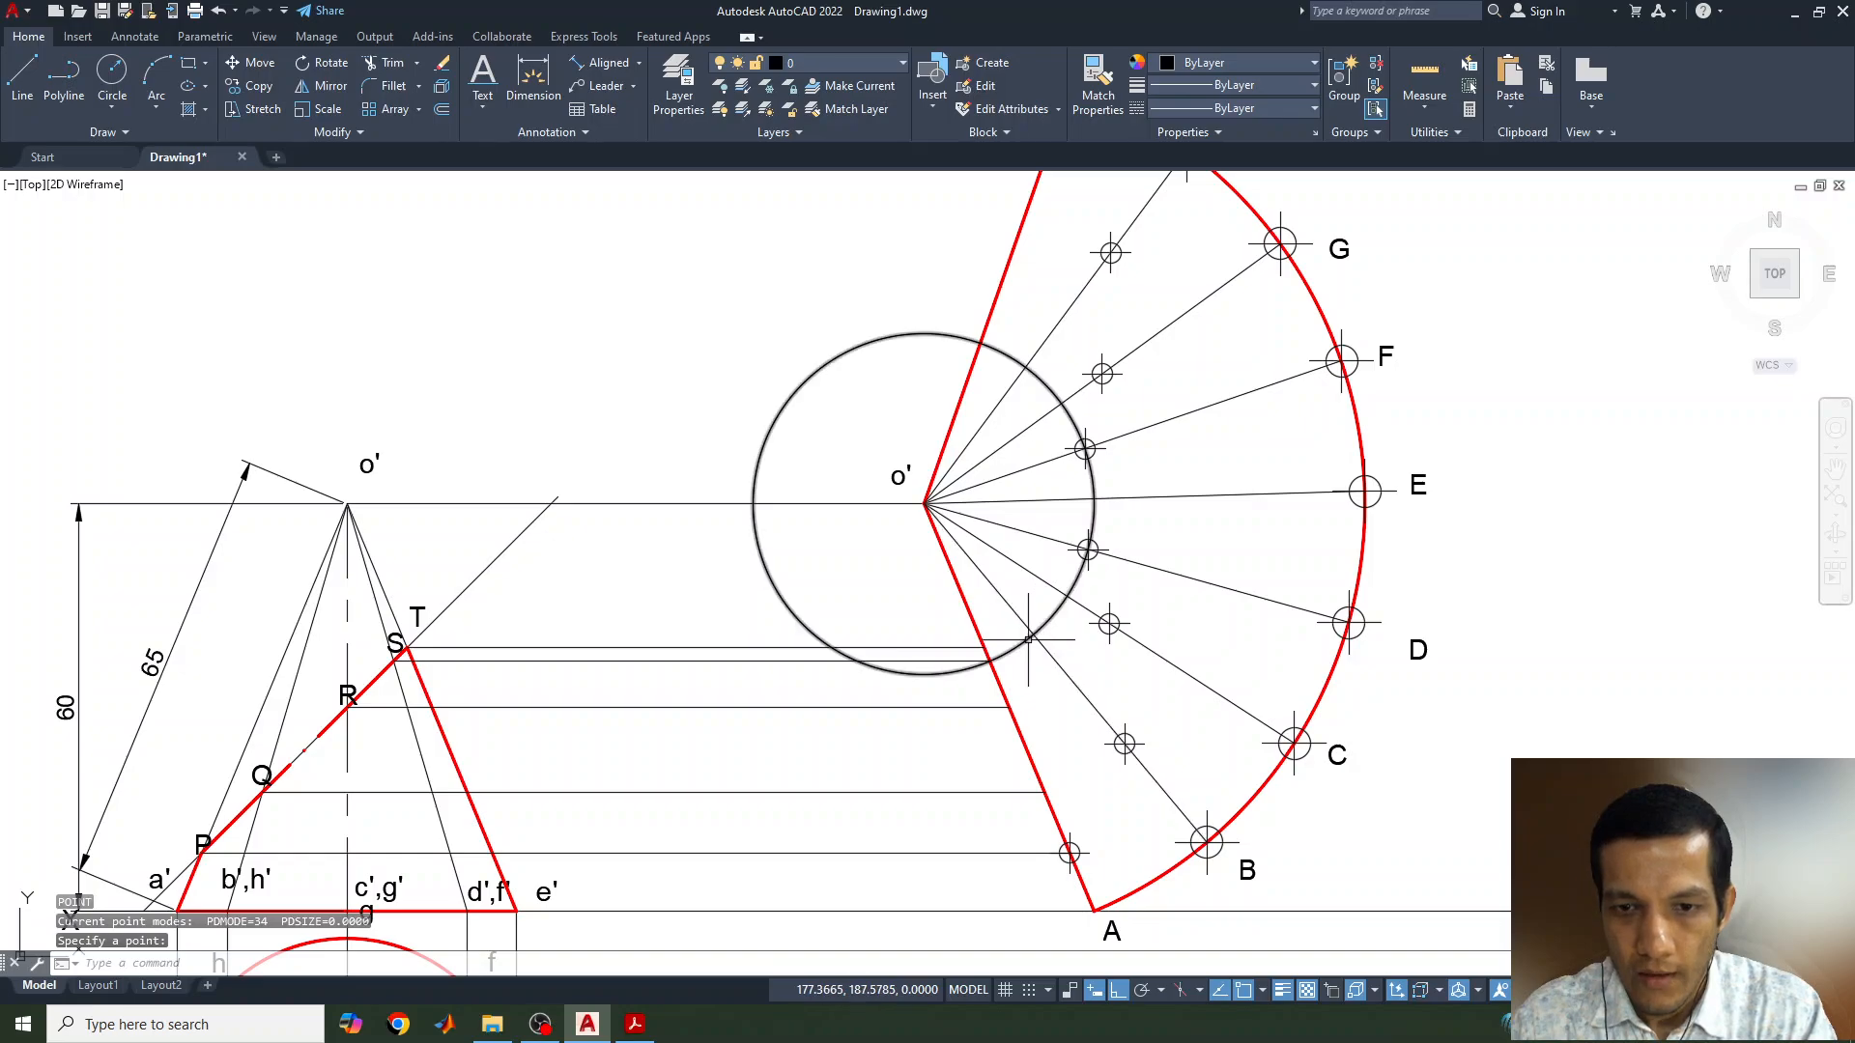
Resize the circle about o' so it passes through the end of T's projection line on the lower o'A edge
click(996, 657)
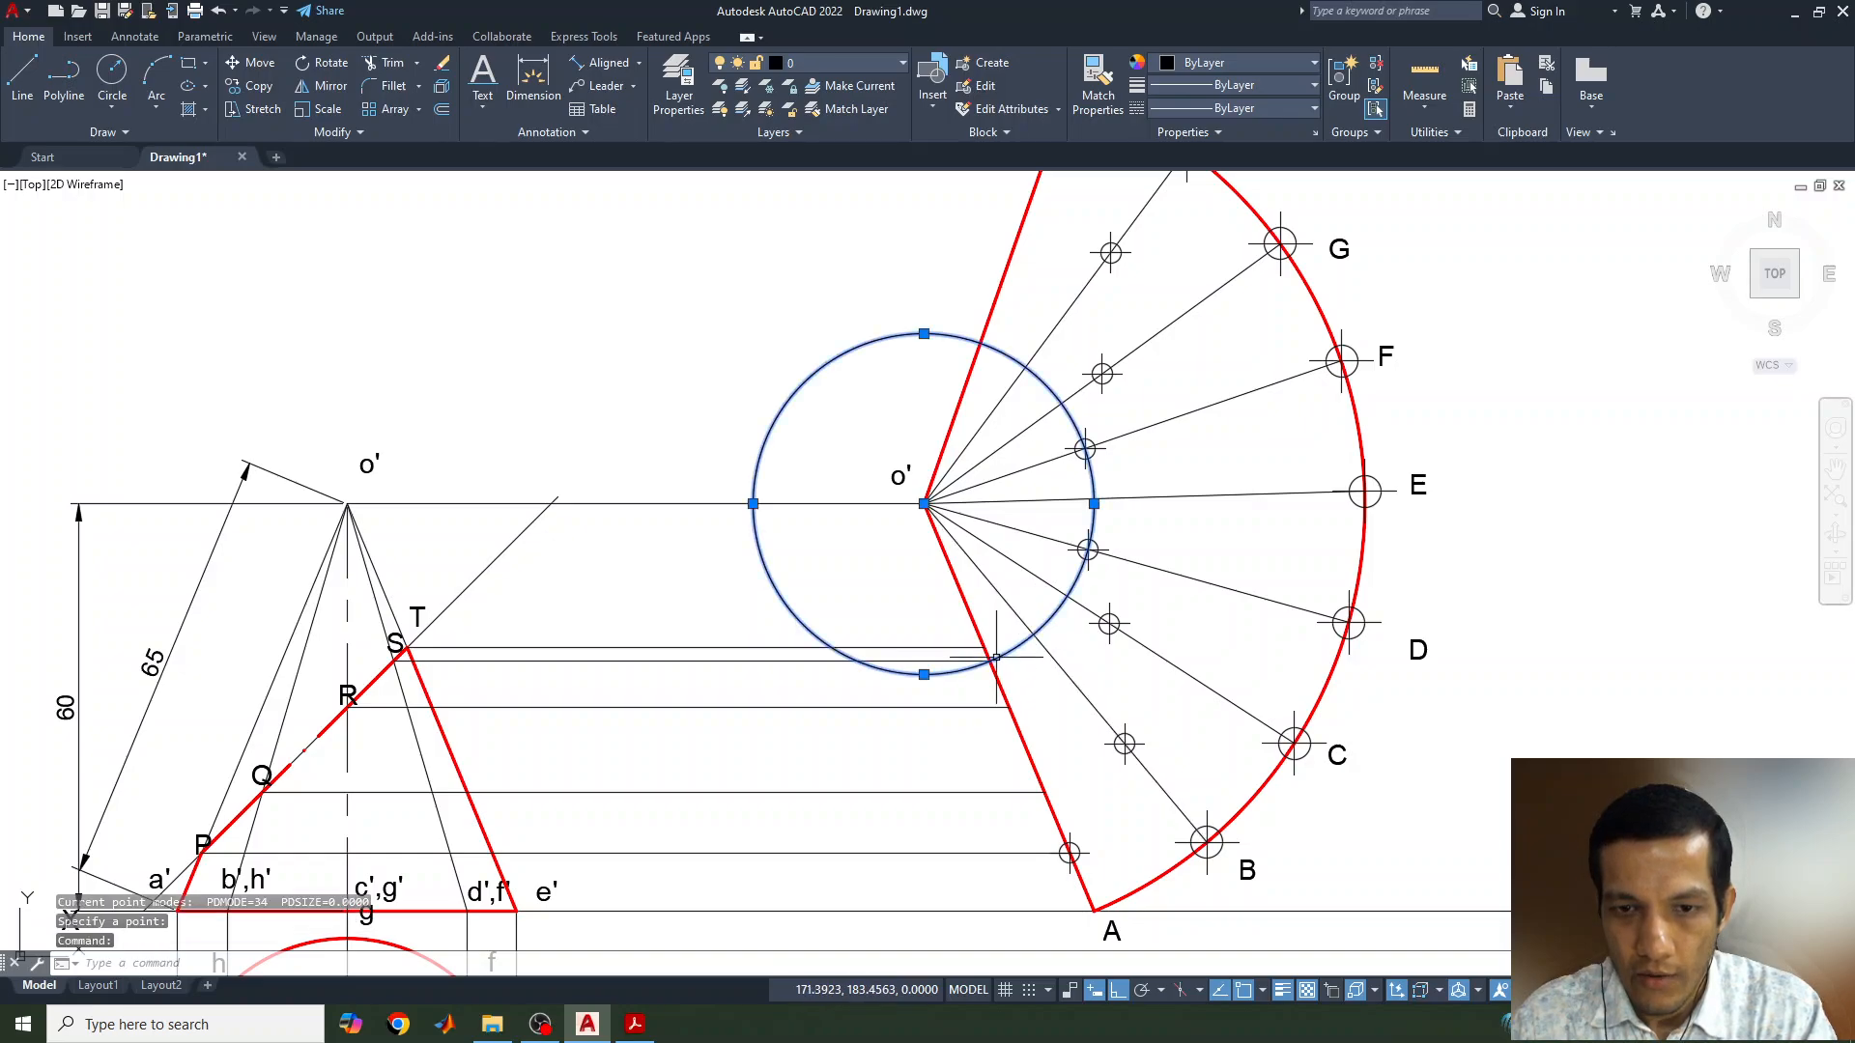
click(923, 674)
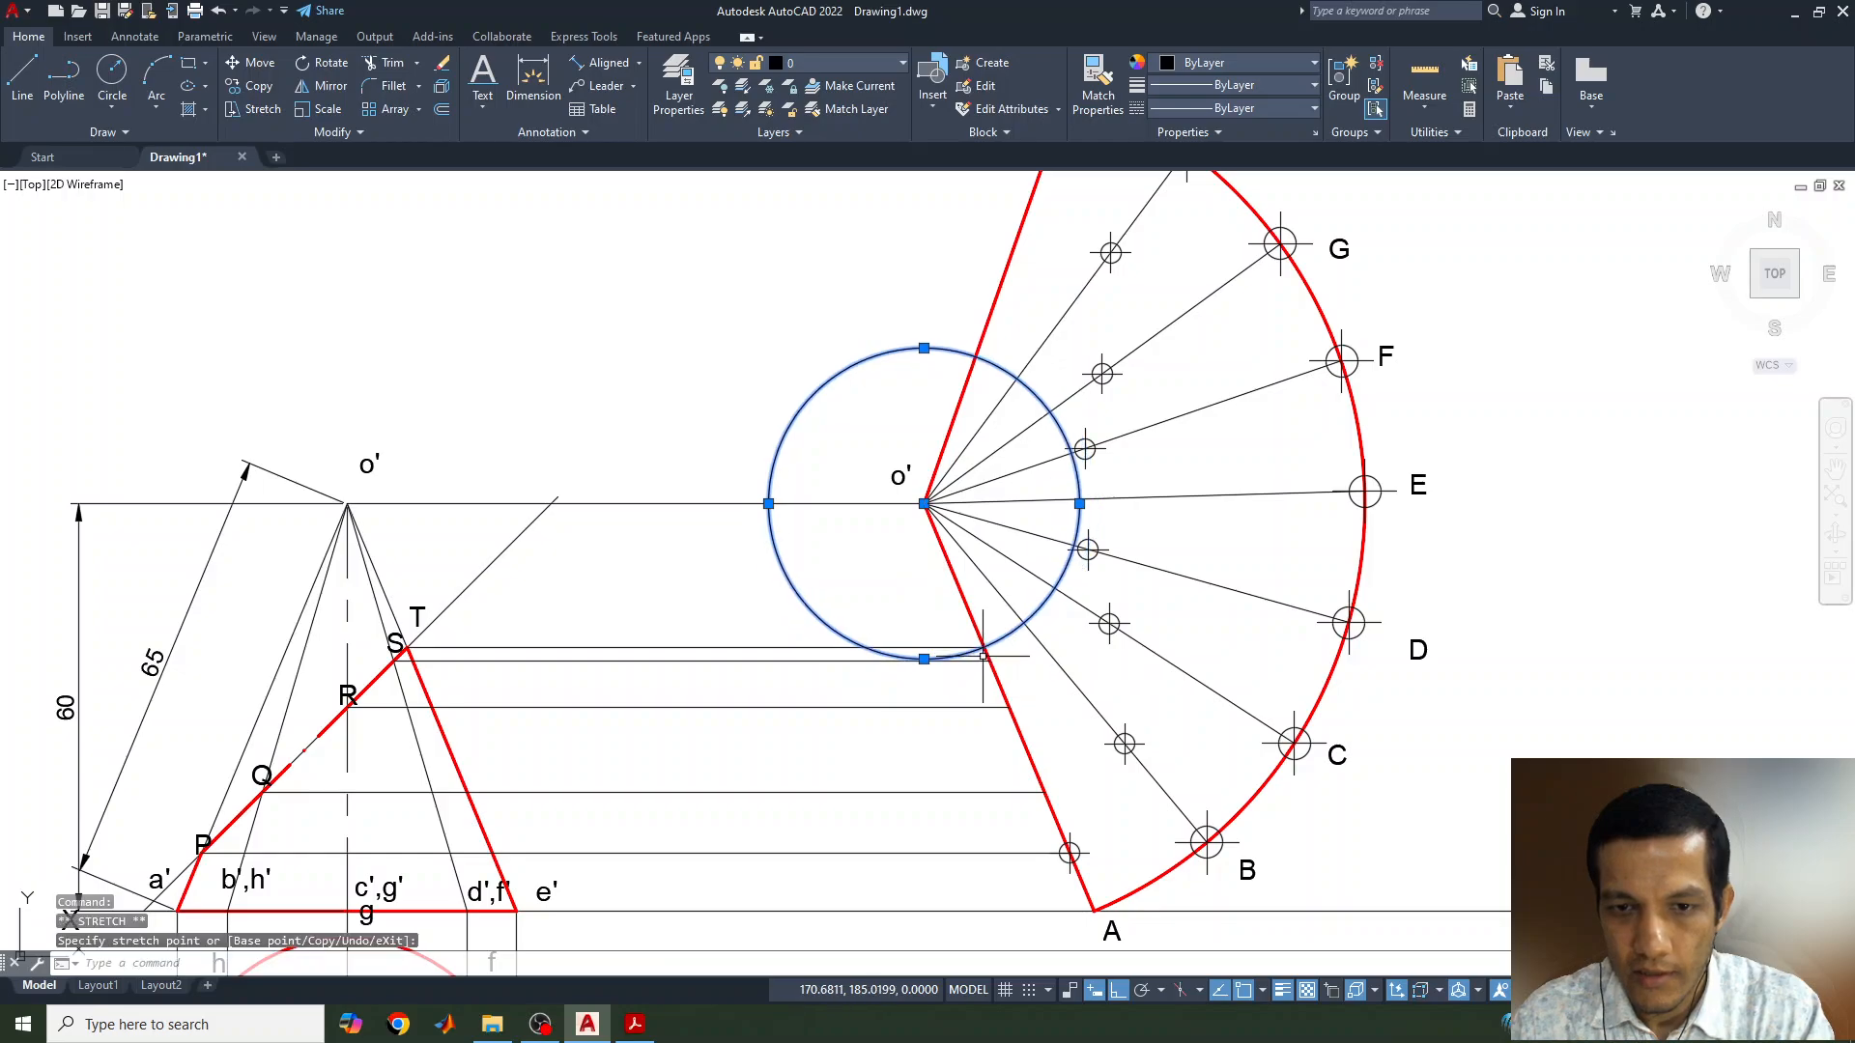
key(Escape)
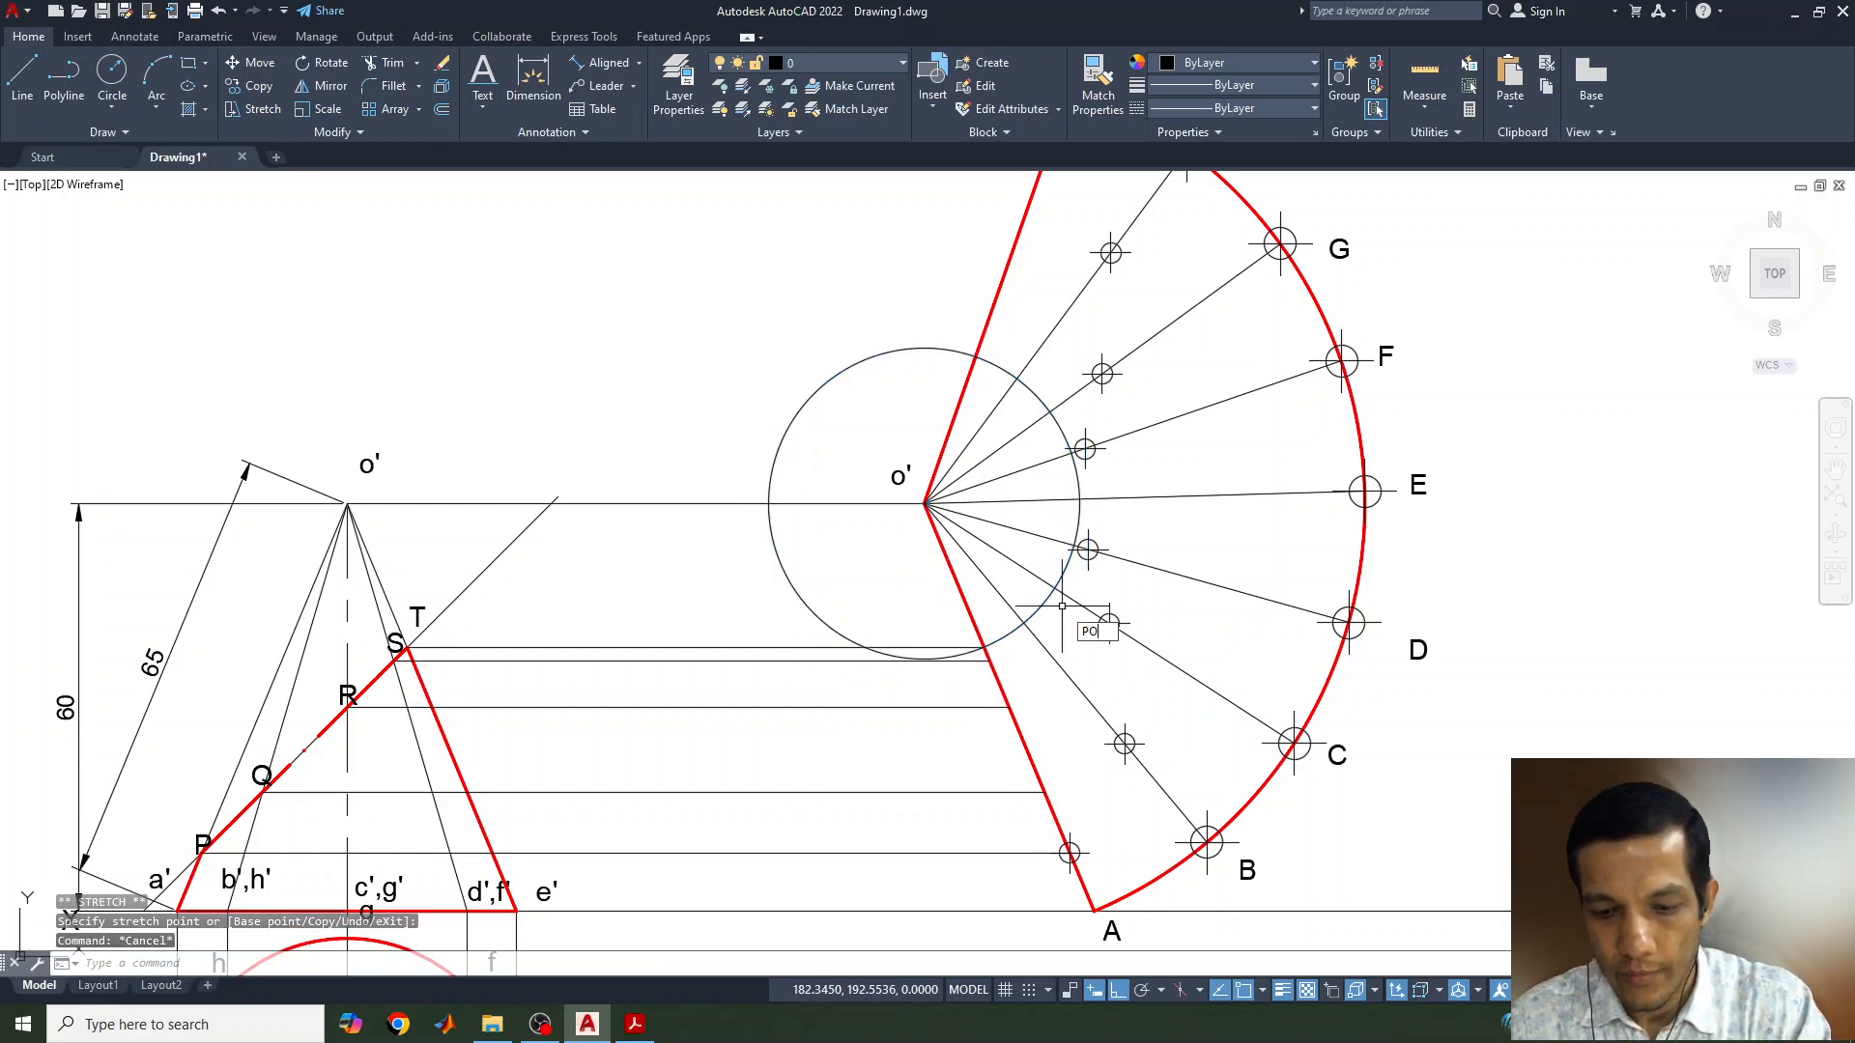
Place a point where the circle crosses generator line o'E of the development, and erase the circle
text(PO)
key(Return)
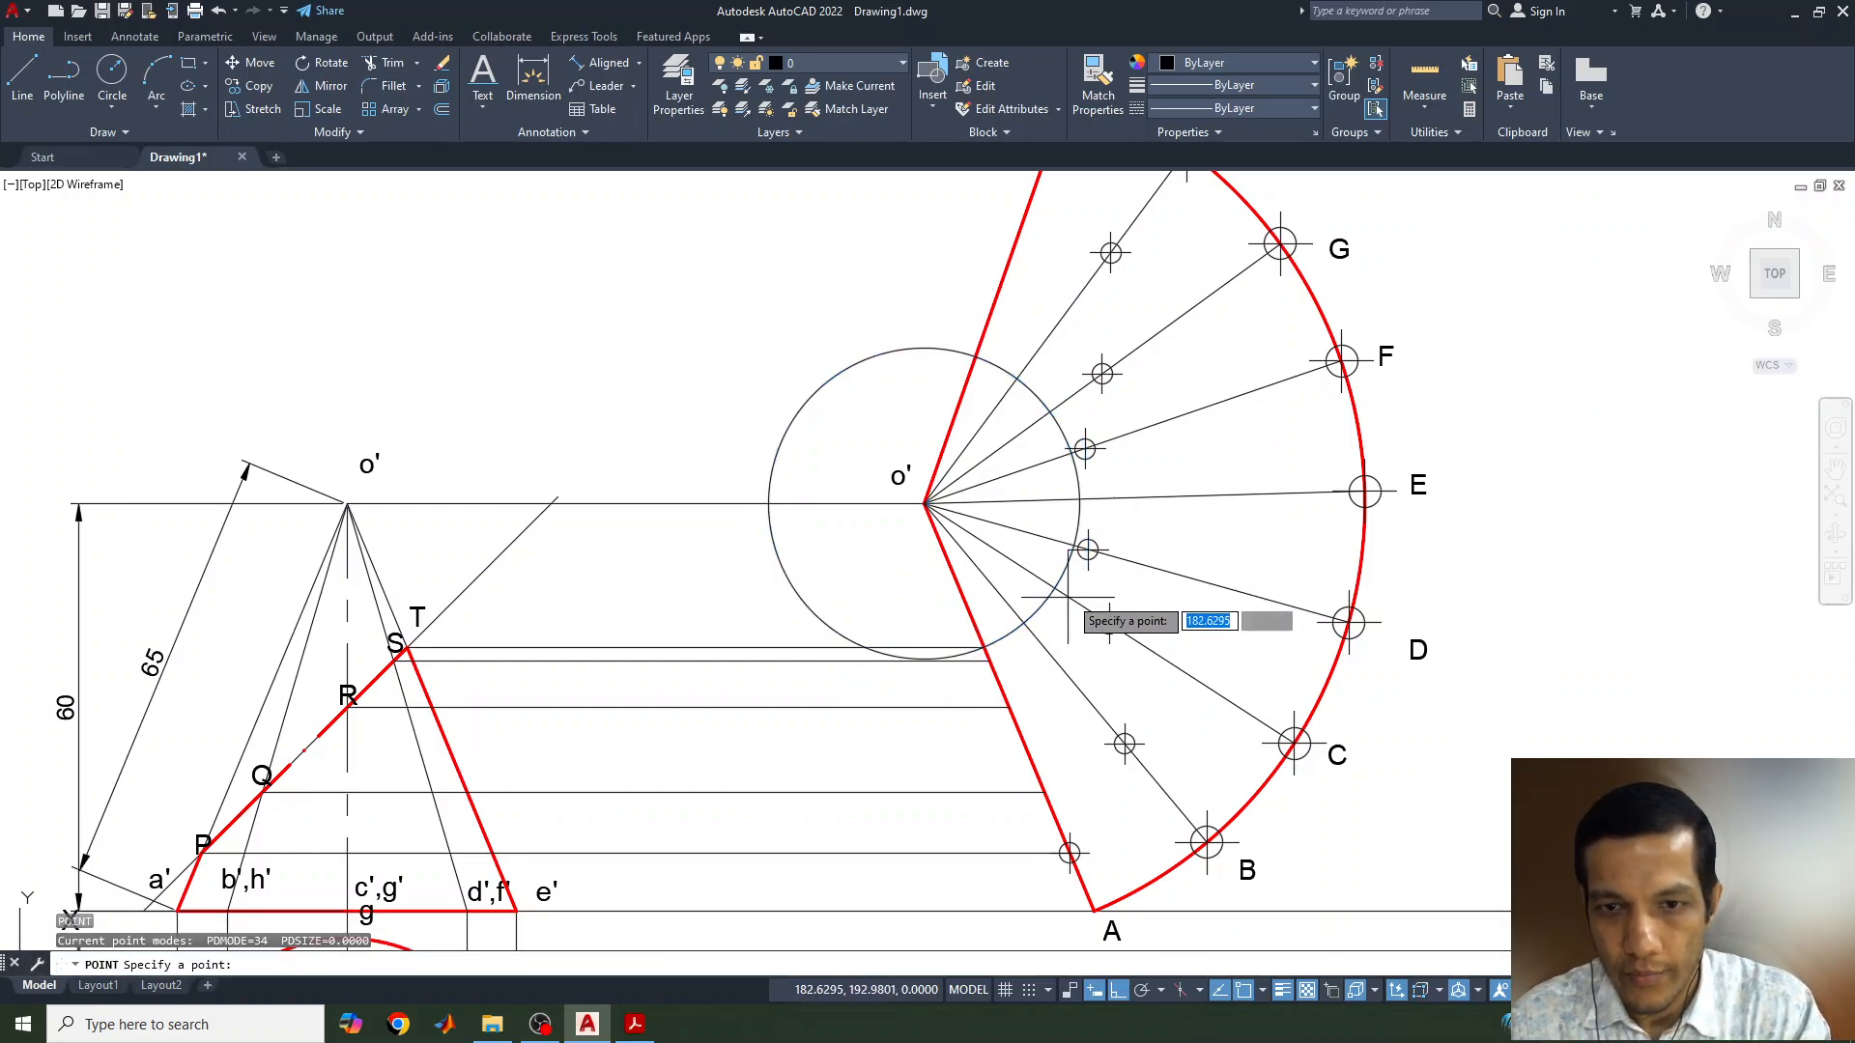
click(1080, 501)
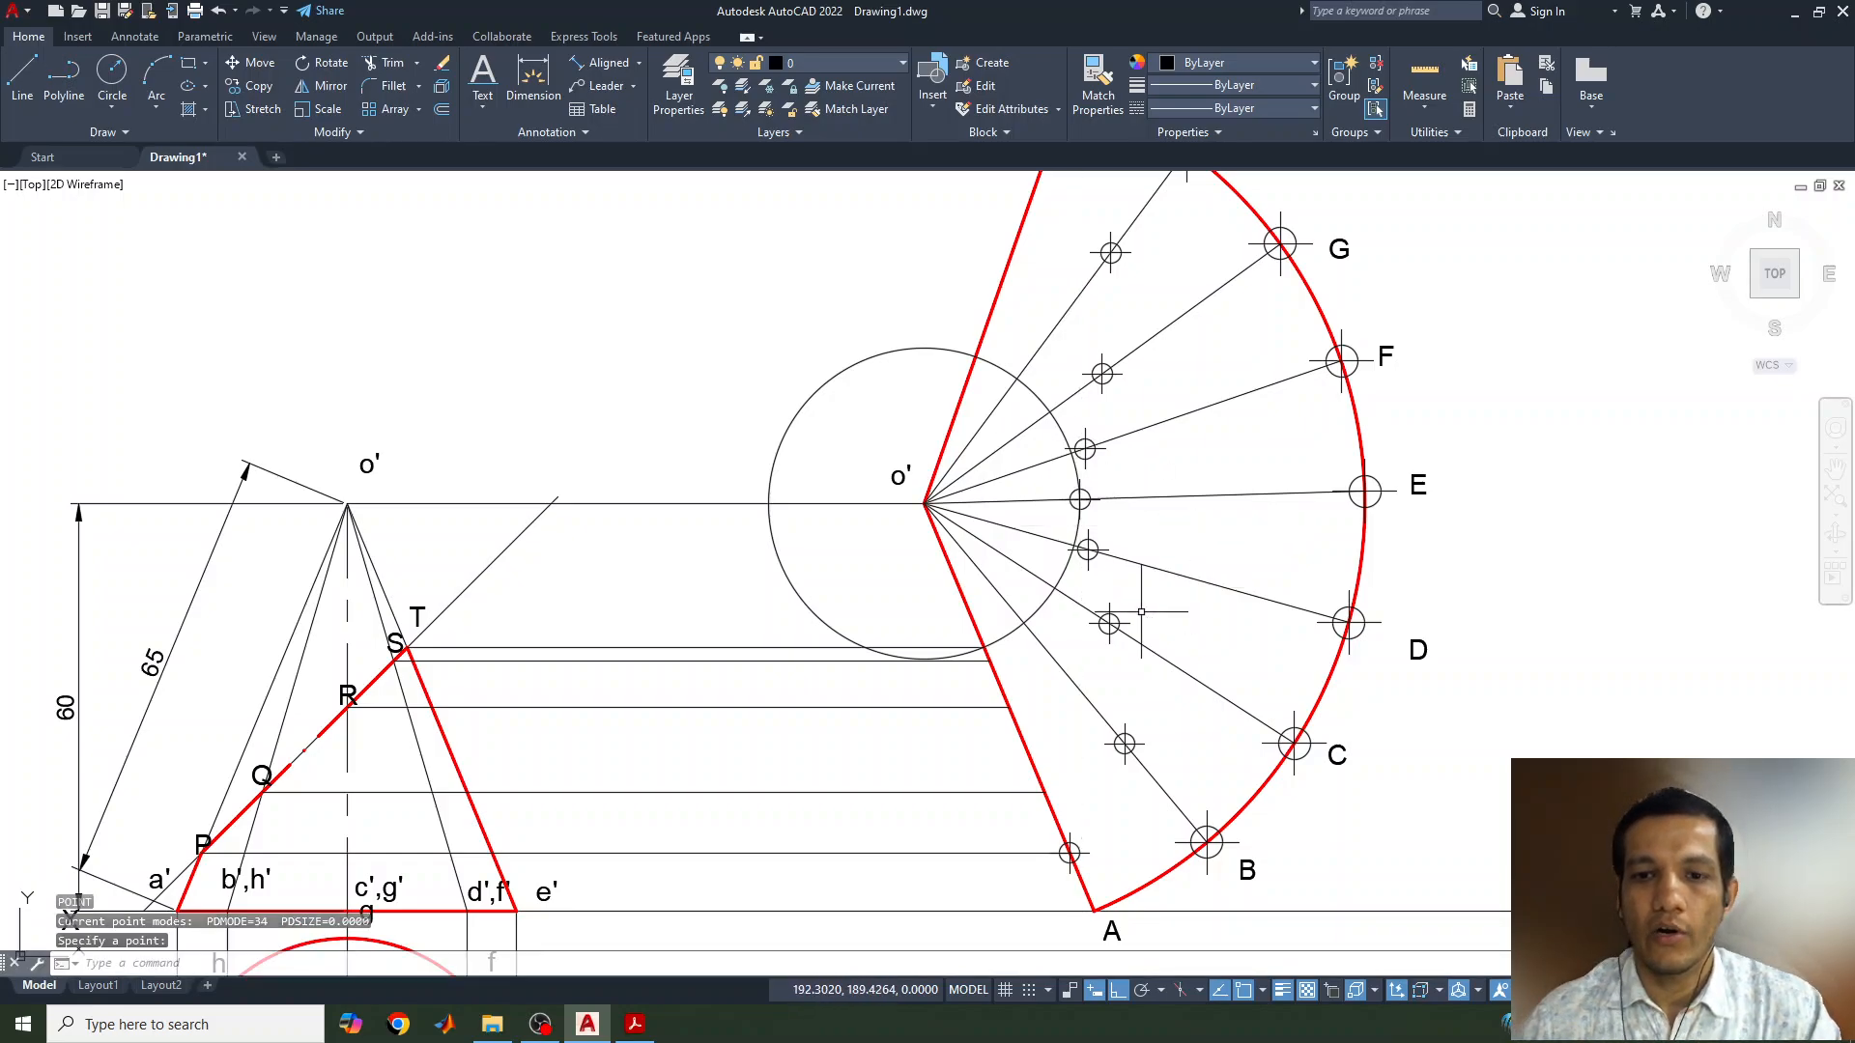
click(925, 349)
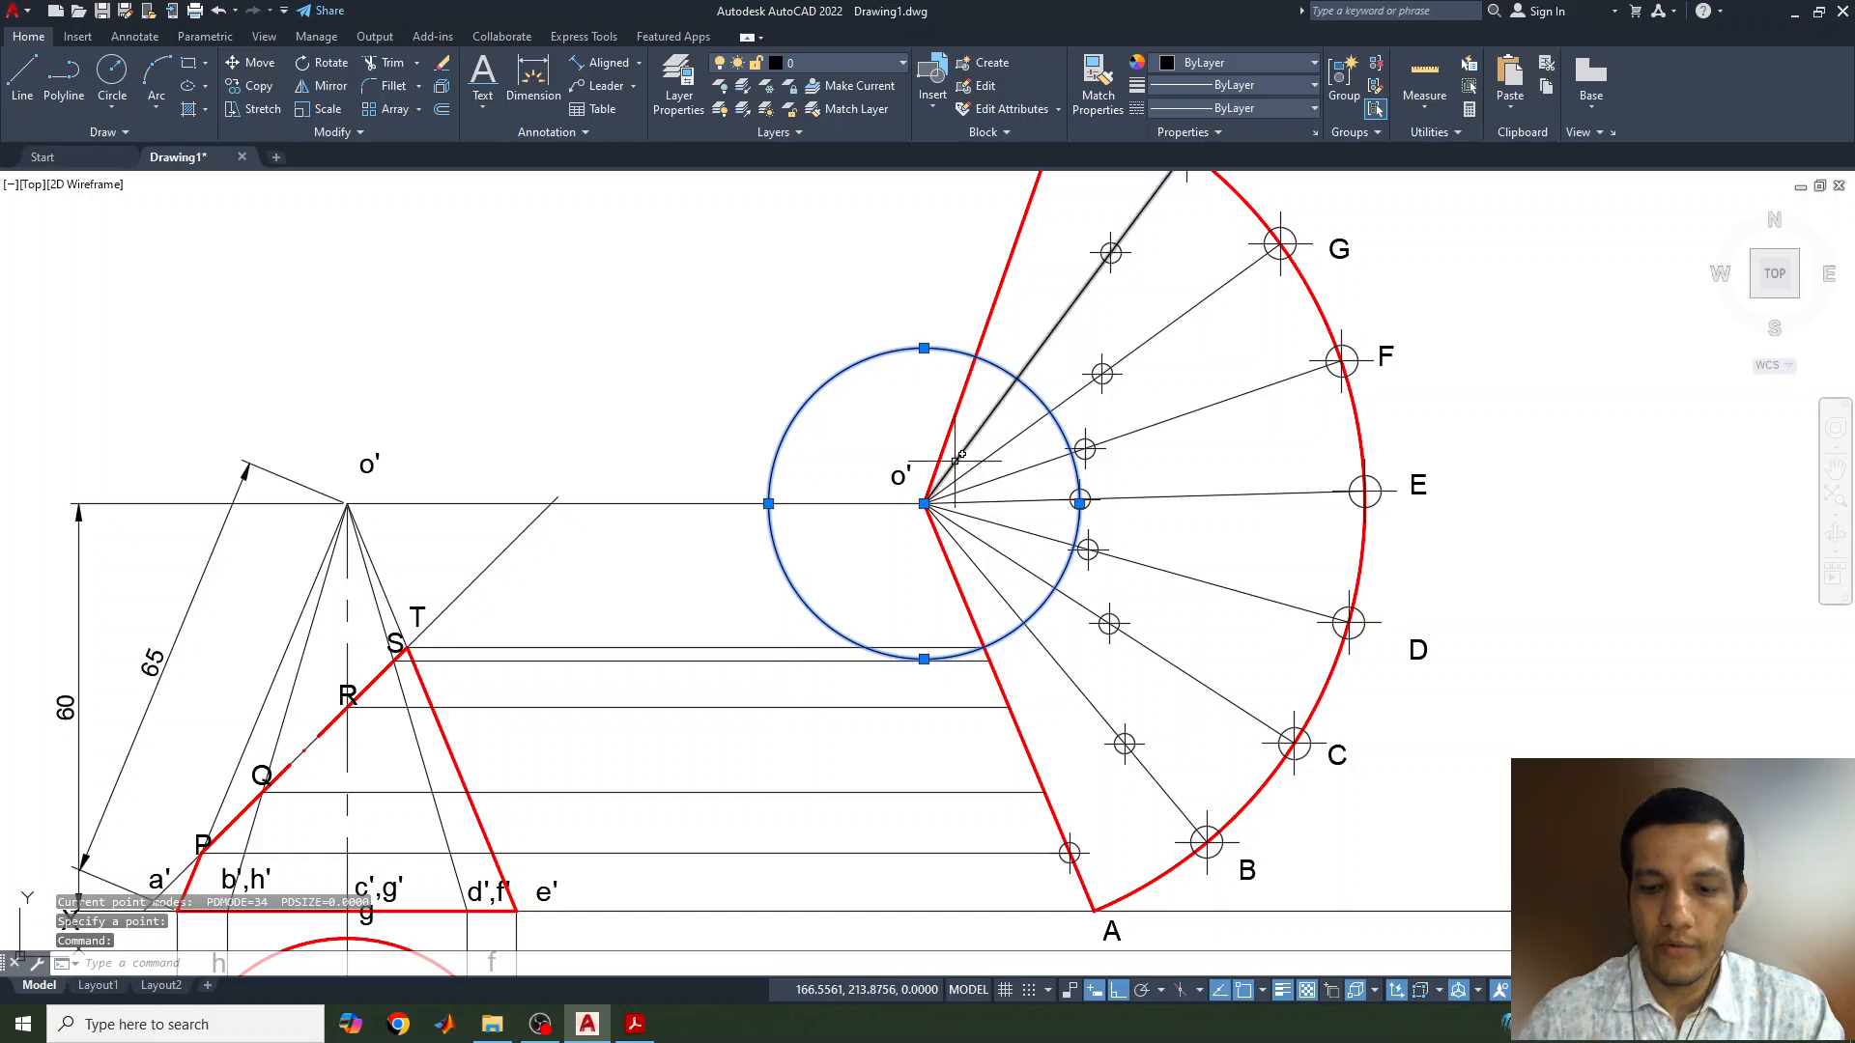
key(Delete)
Set the current drawing colour to Red and the lineweight to 0.30 mm
scroll(940, 483, down, 3)
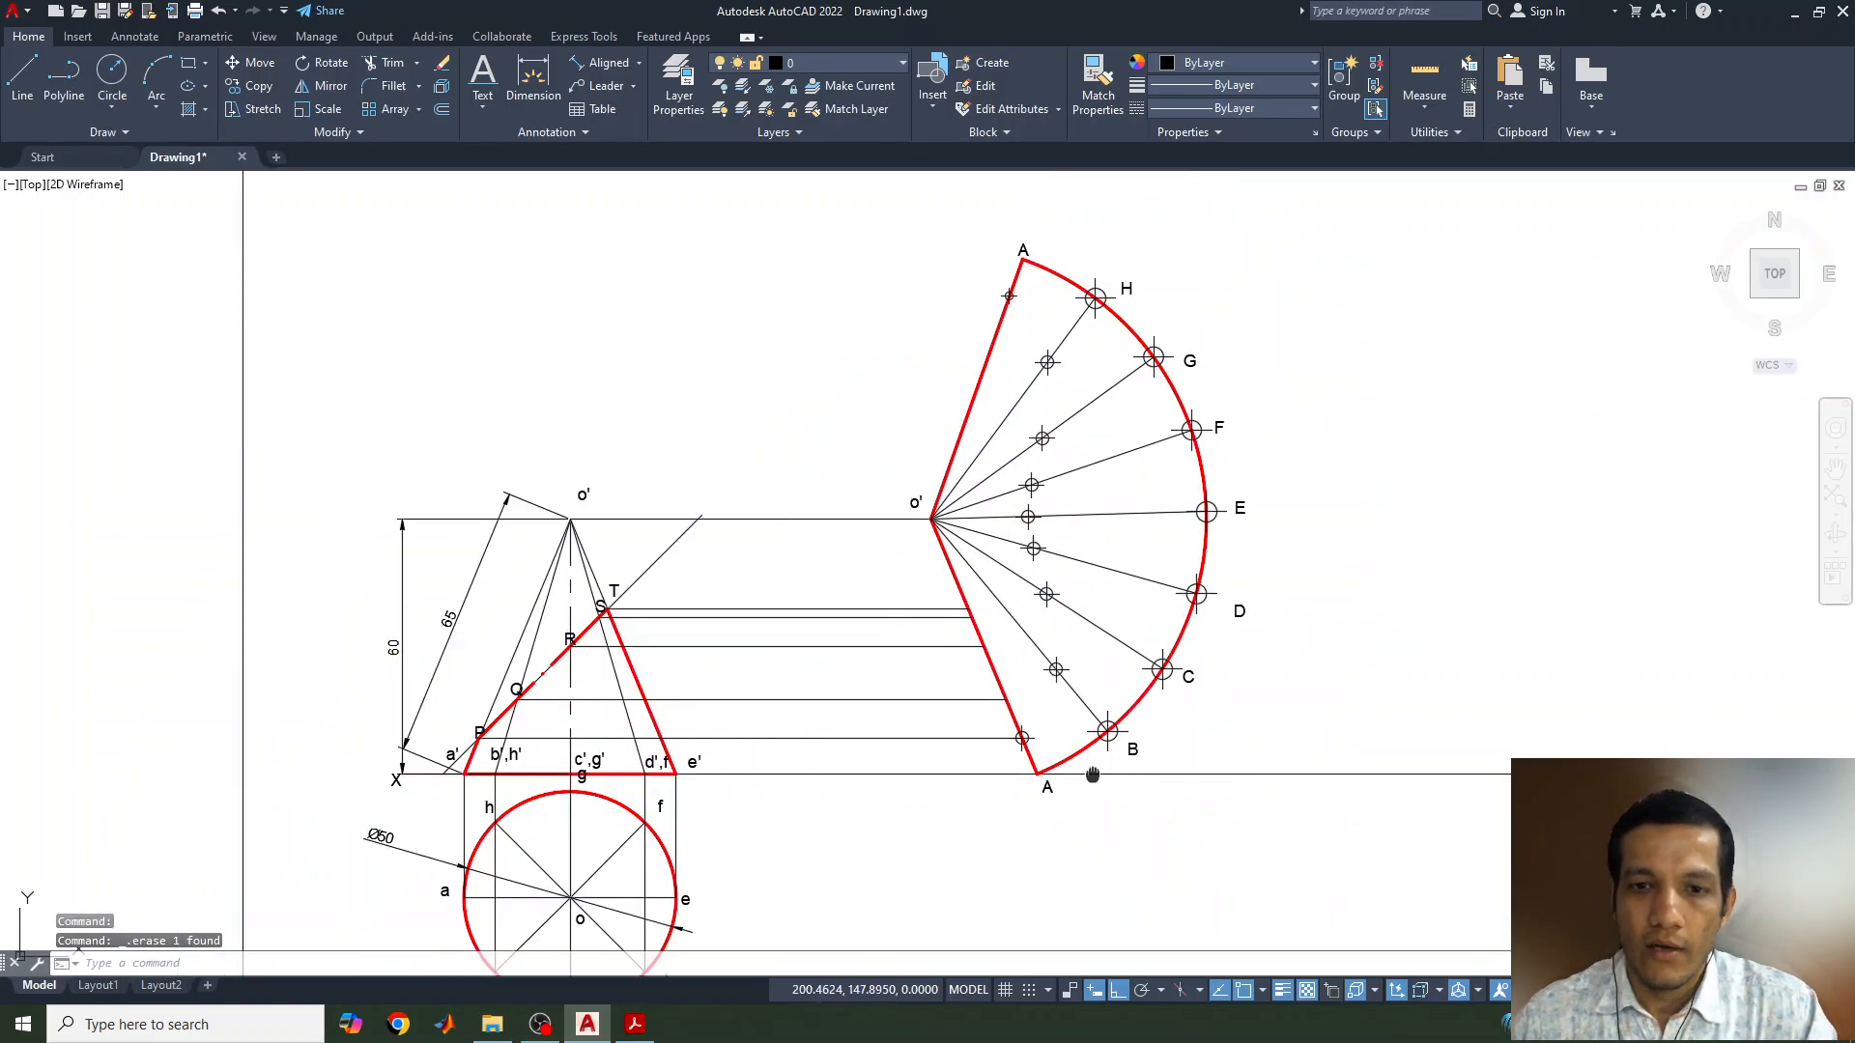
scroll(1007, 667, up, 2)
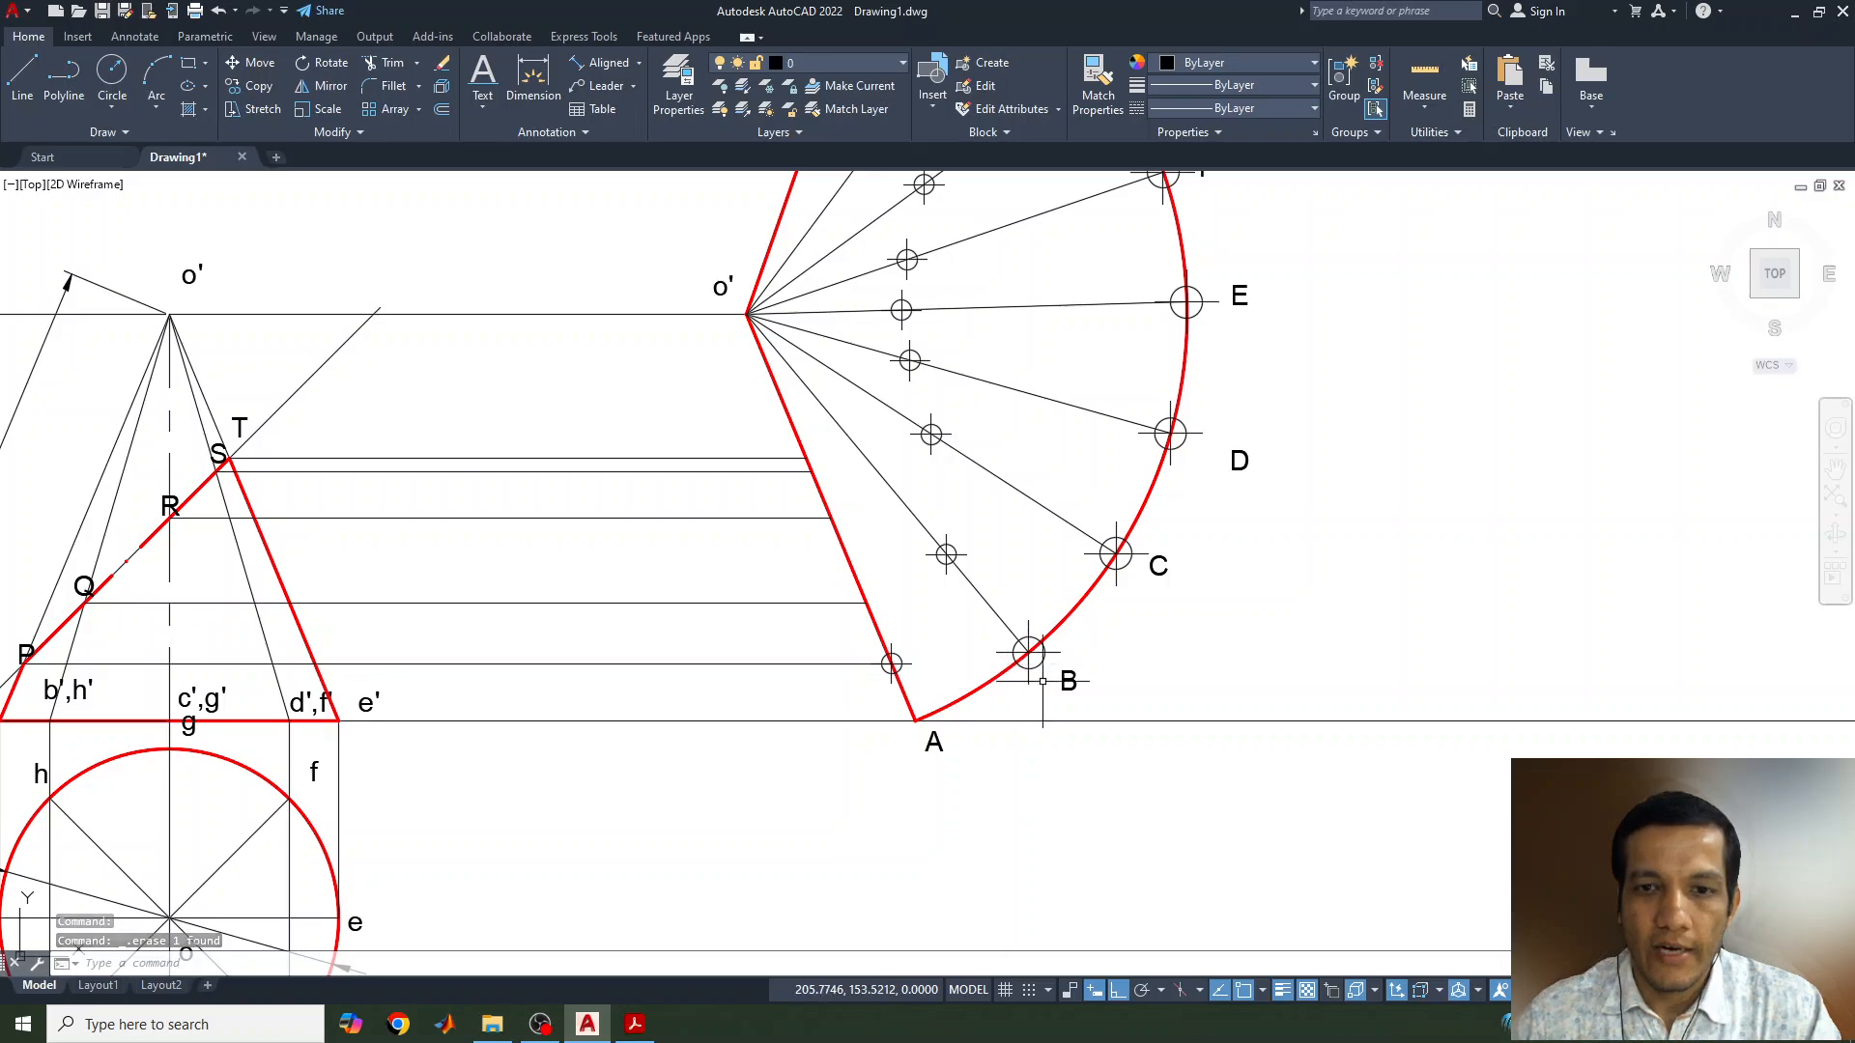
scroll(1042, 681, down, 4)
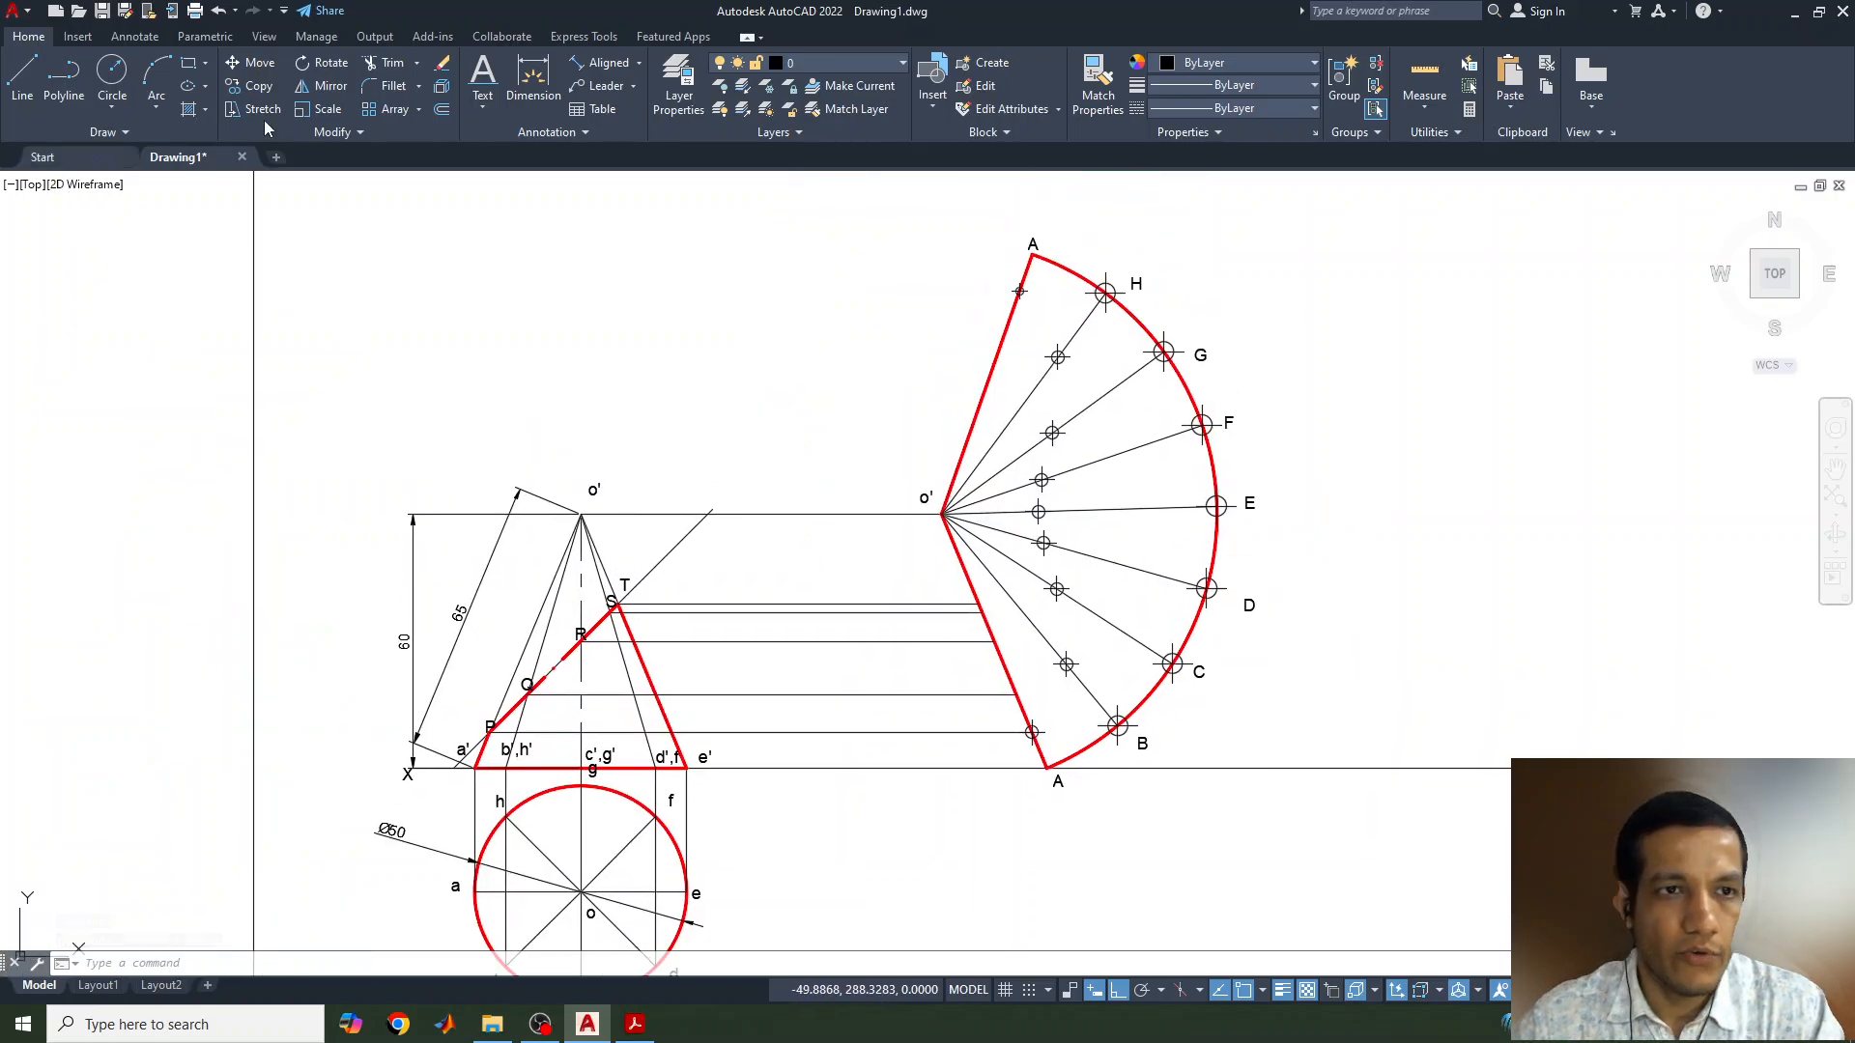
click(1191, 61)
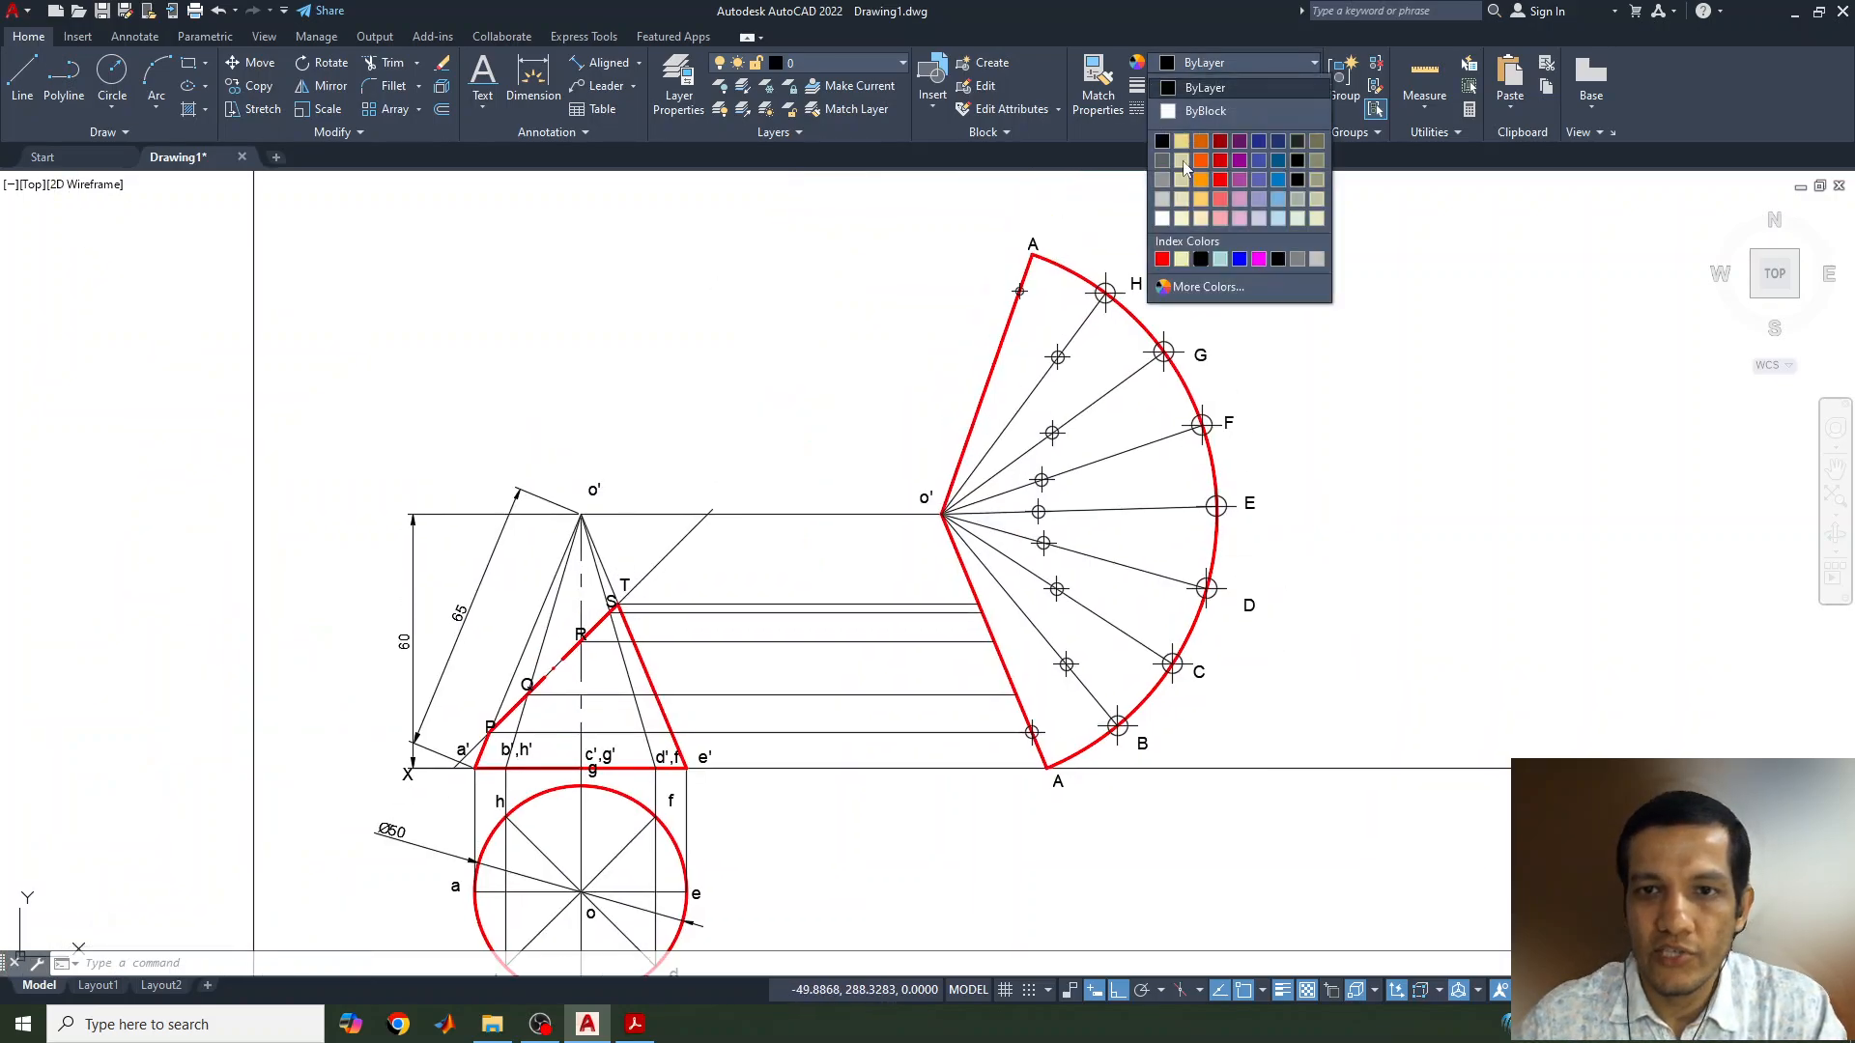
click(1163, 259)
click(1242, 87)
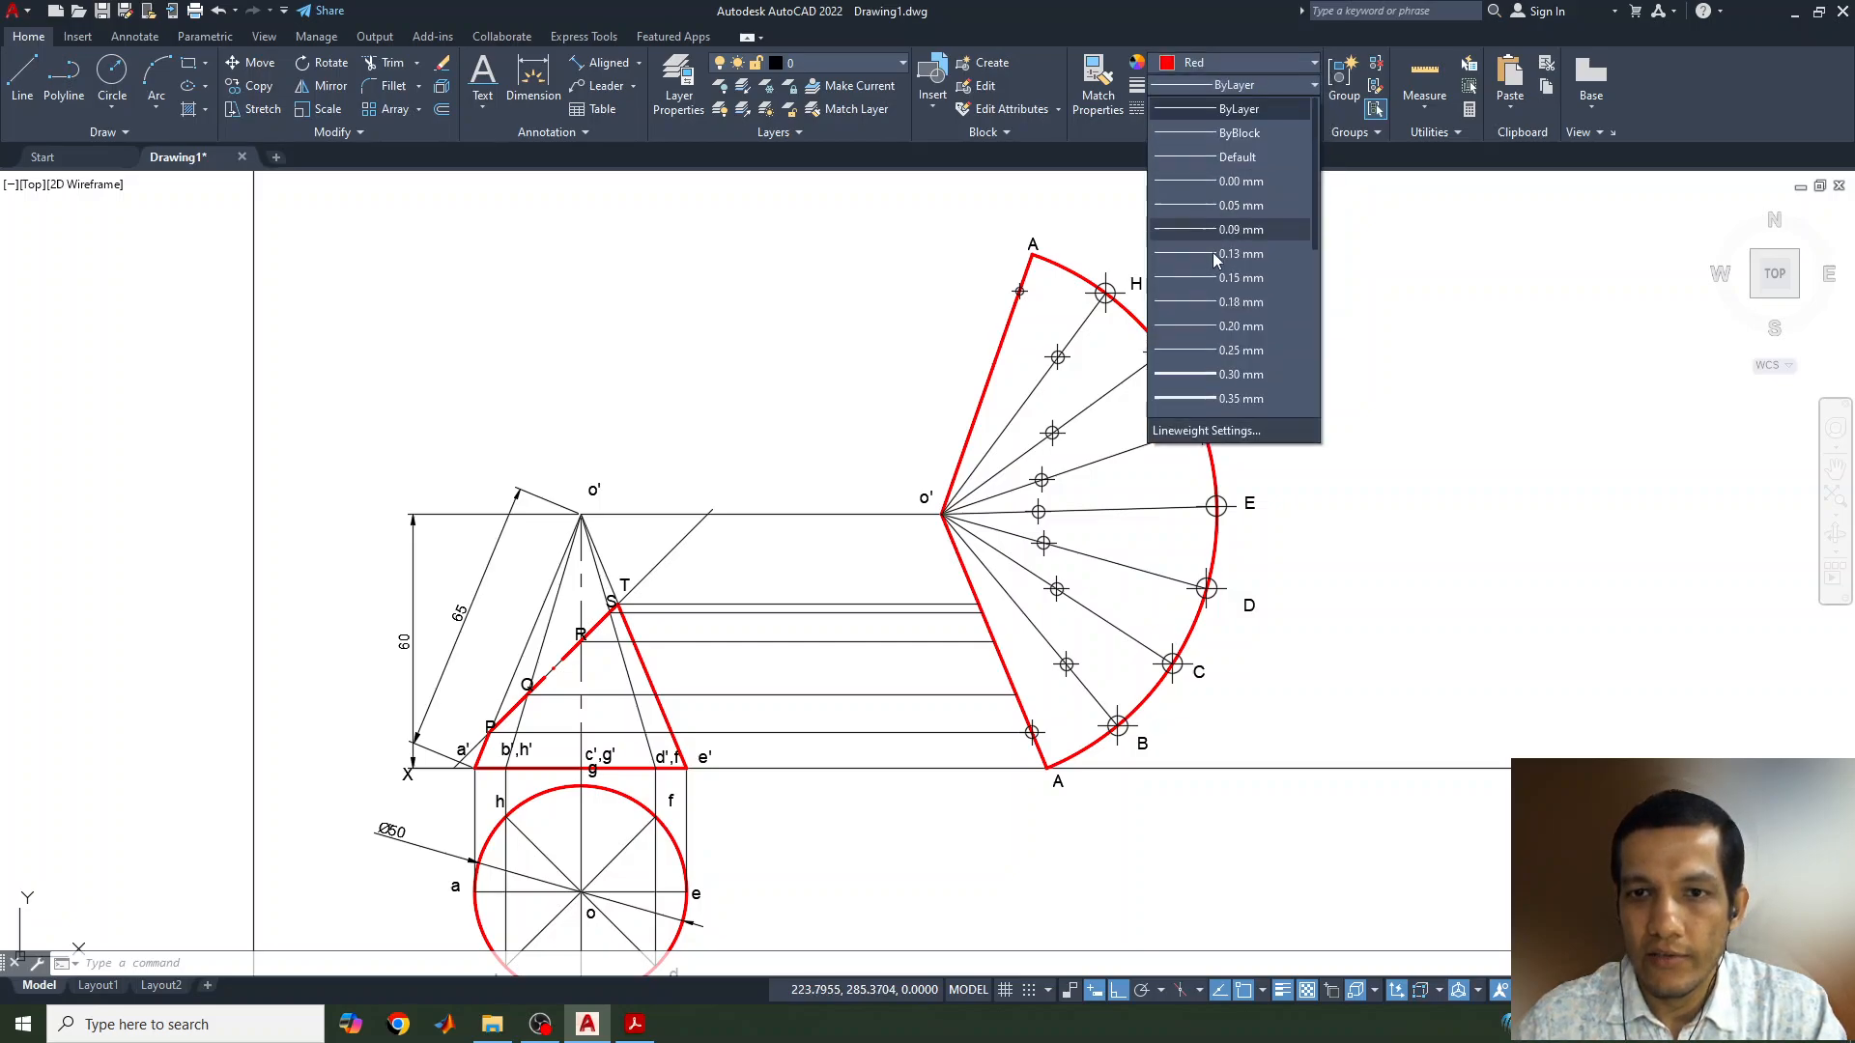
click(1209, 377)
Draw a spline through the cut points from the lower o'A edge, over generators B to H, to the upper o'A edge, with Ortho off
click(104, 132)
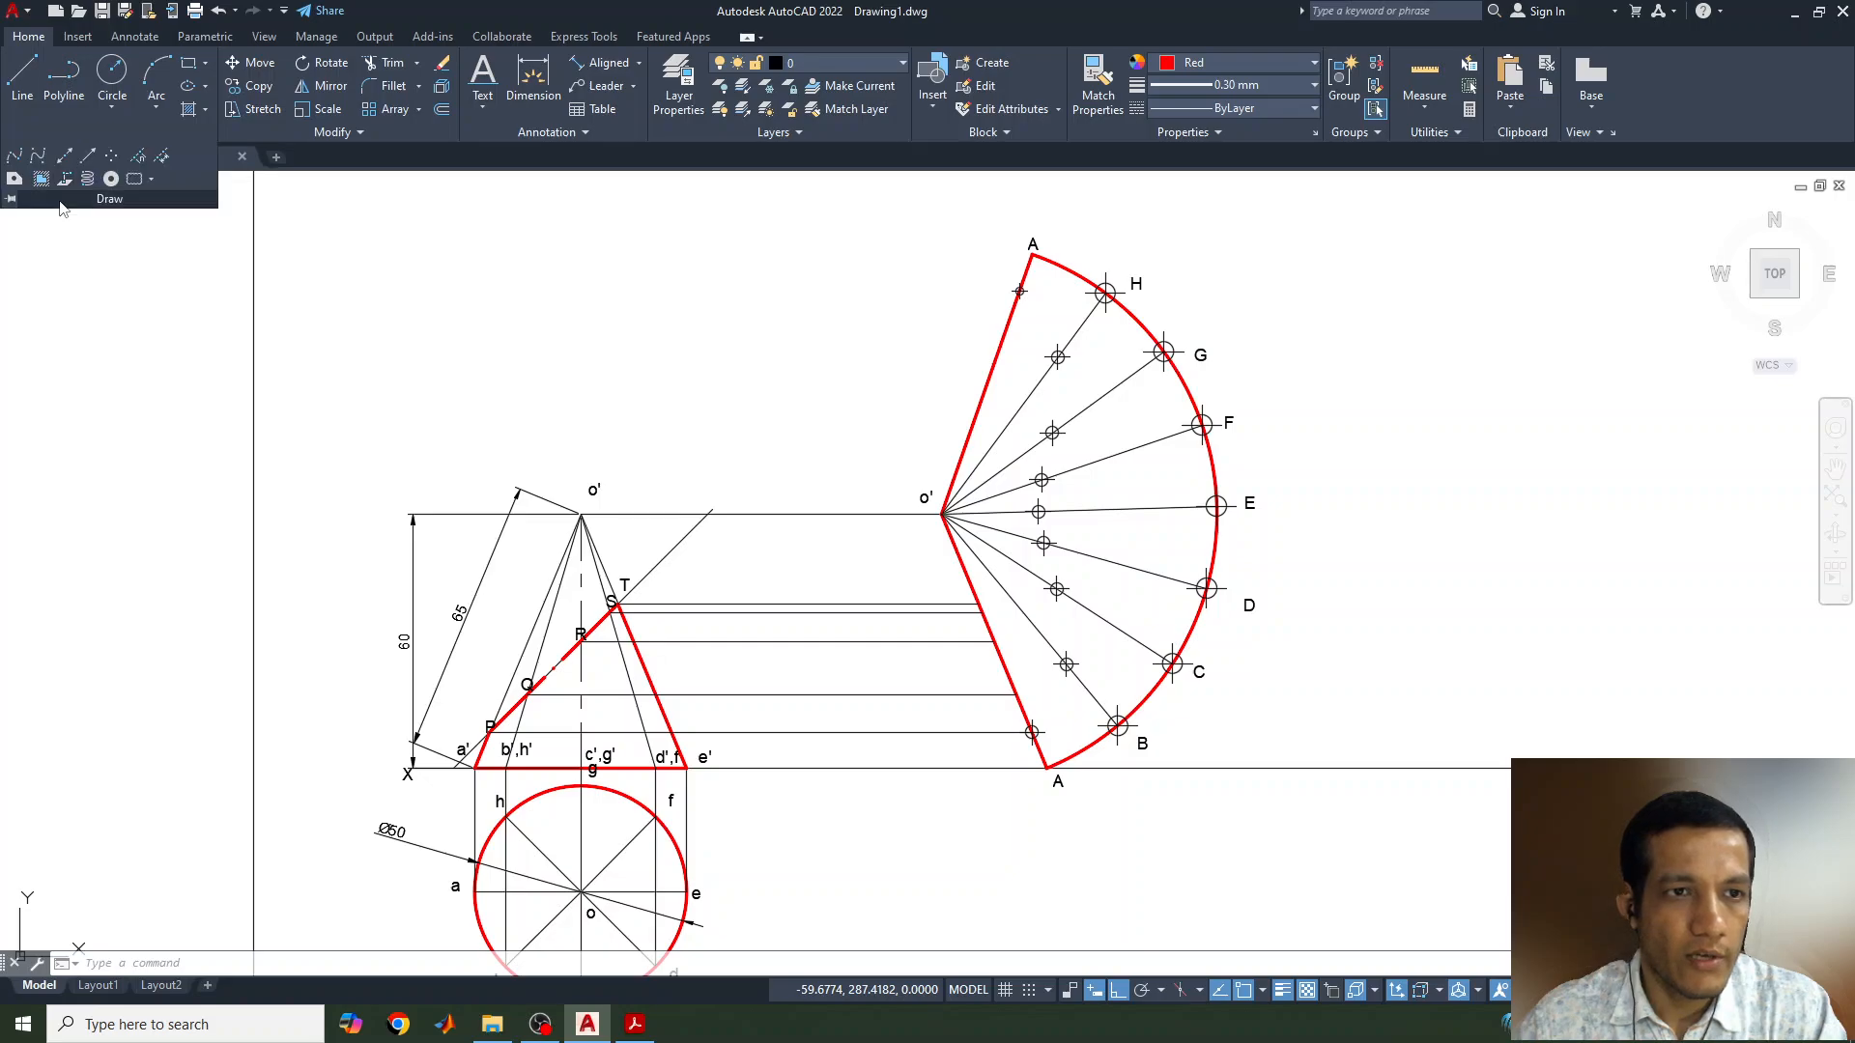
click(20, 160)
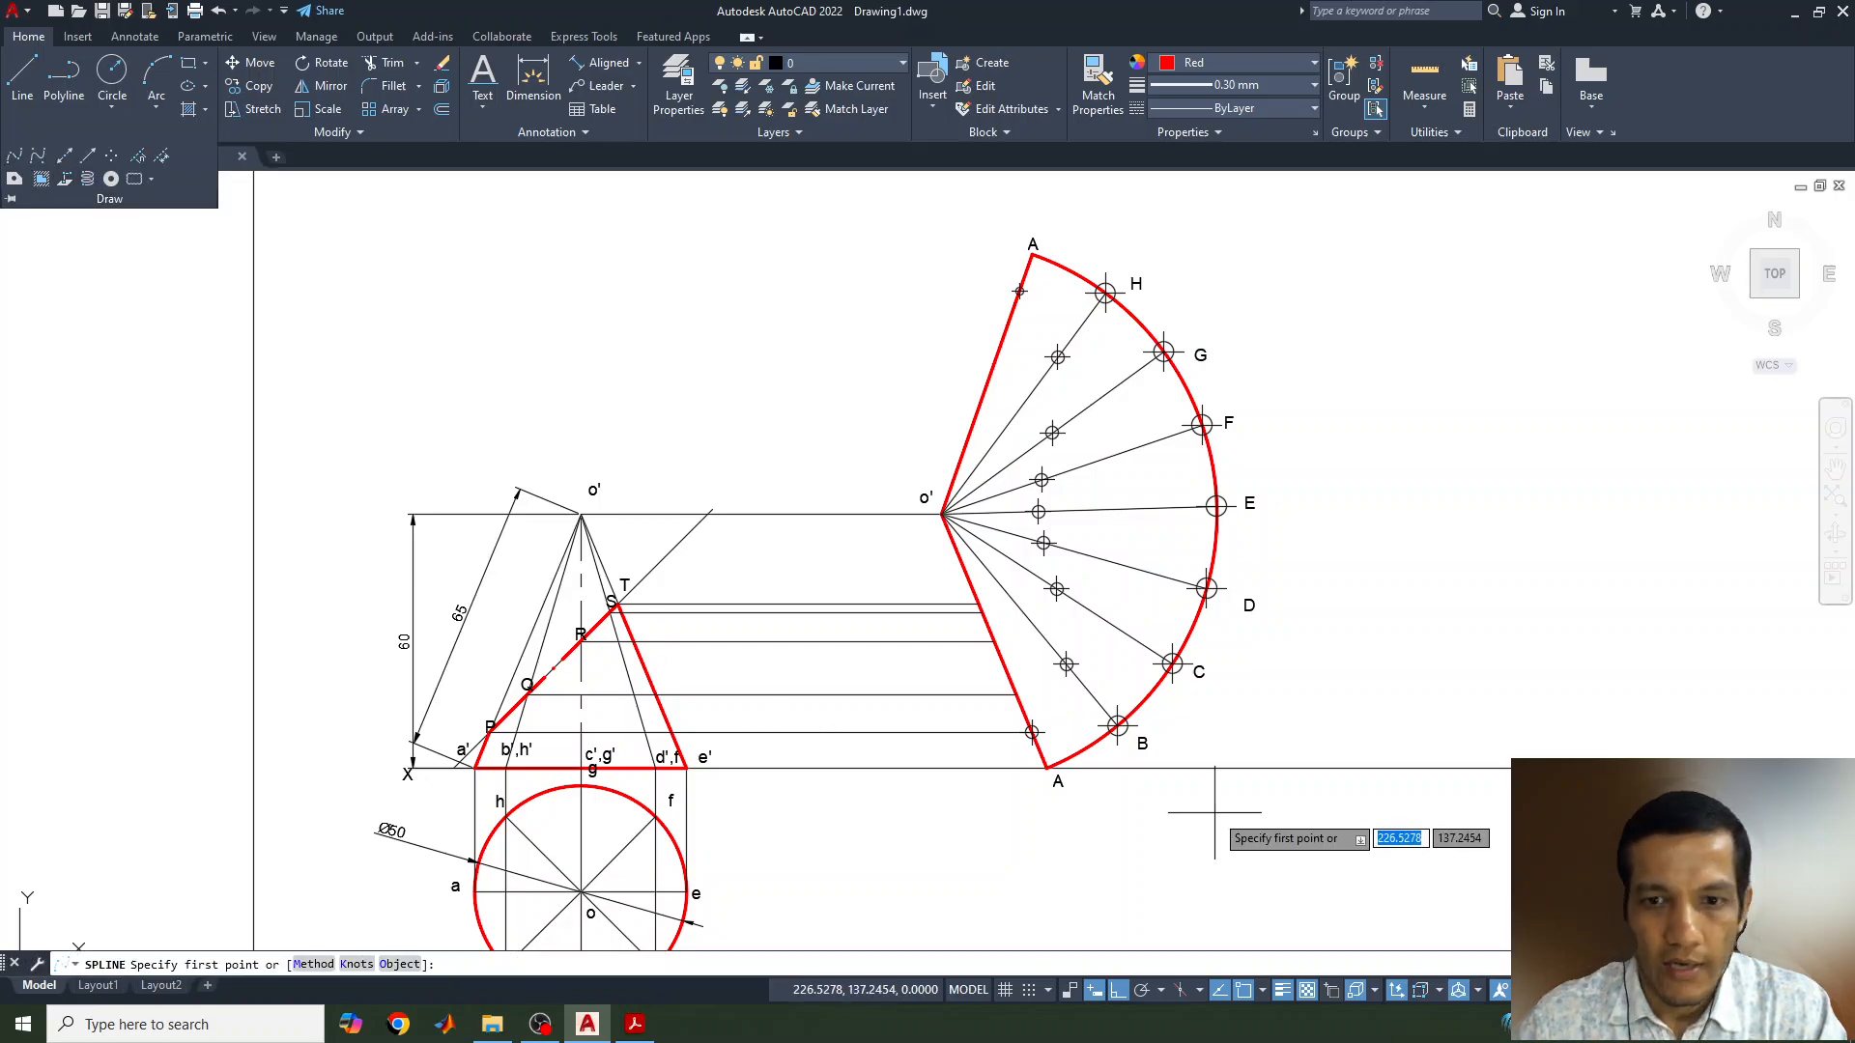
scroll(1037, 744, up, 2)
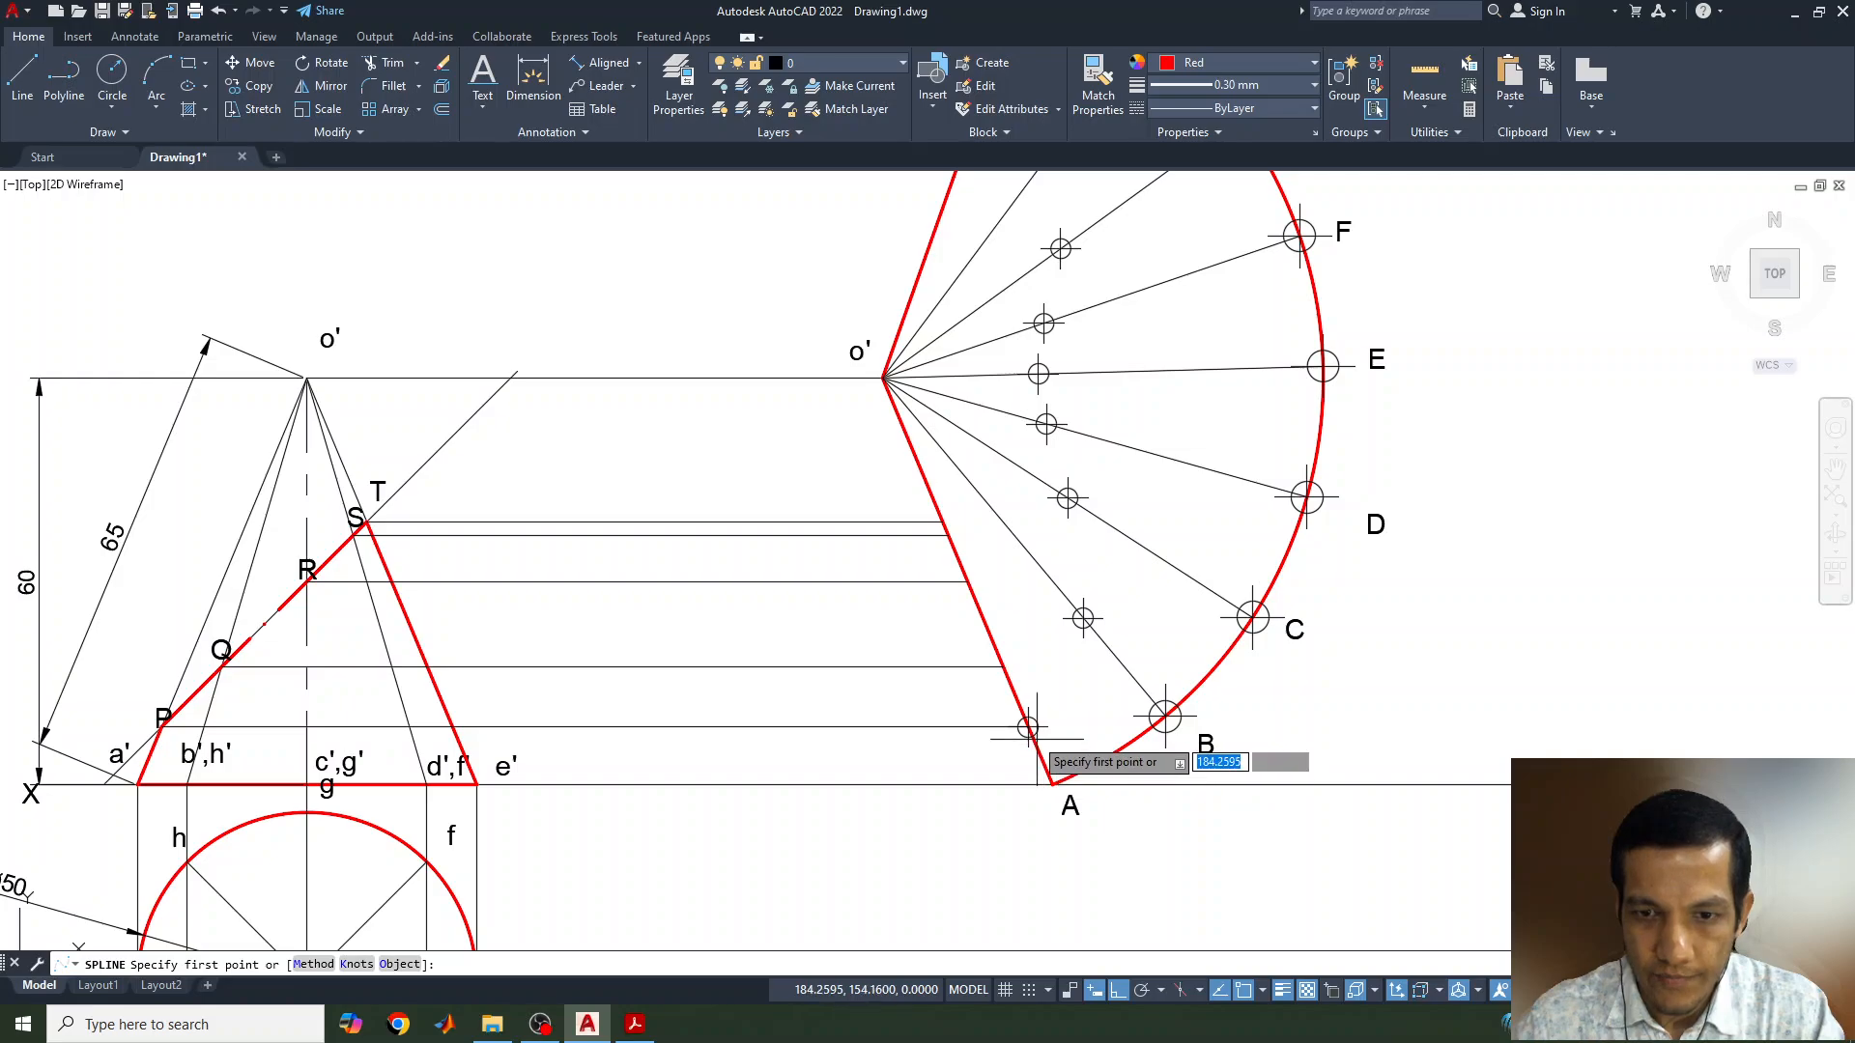
click(1032, 732)
click(1083, 619)
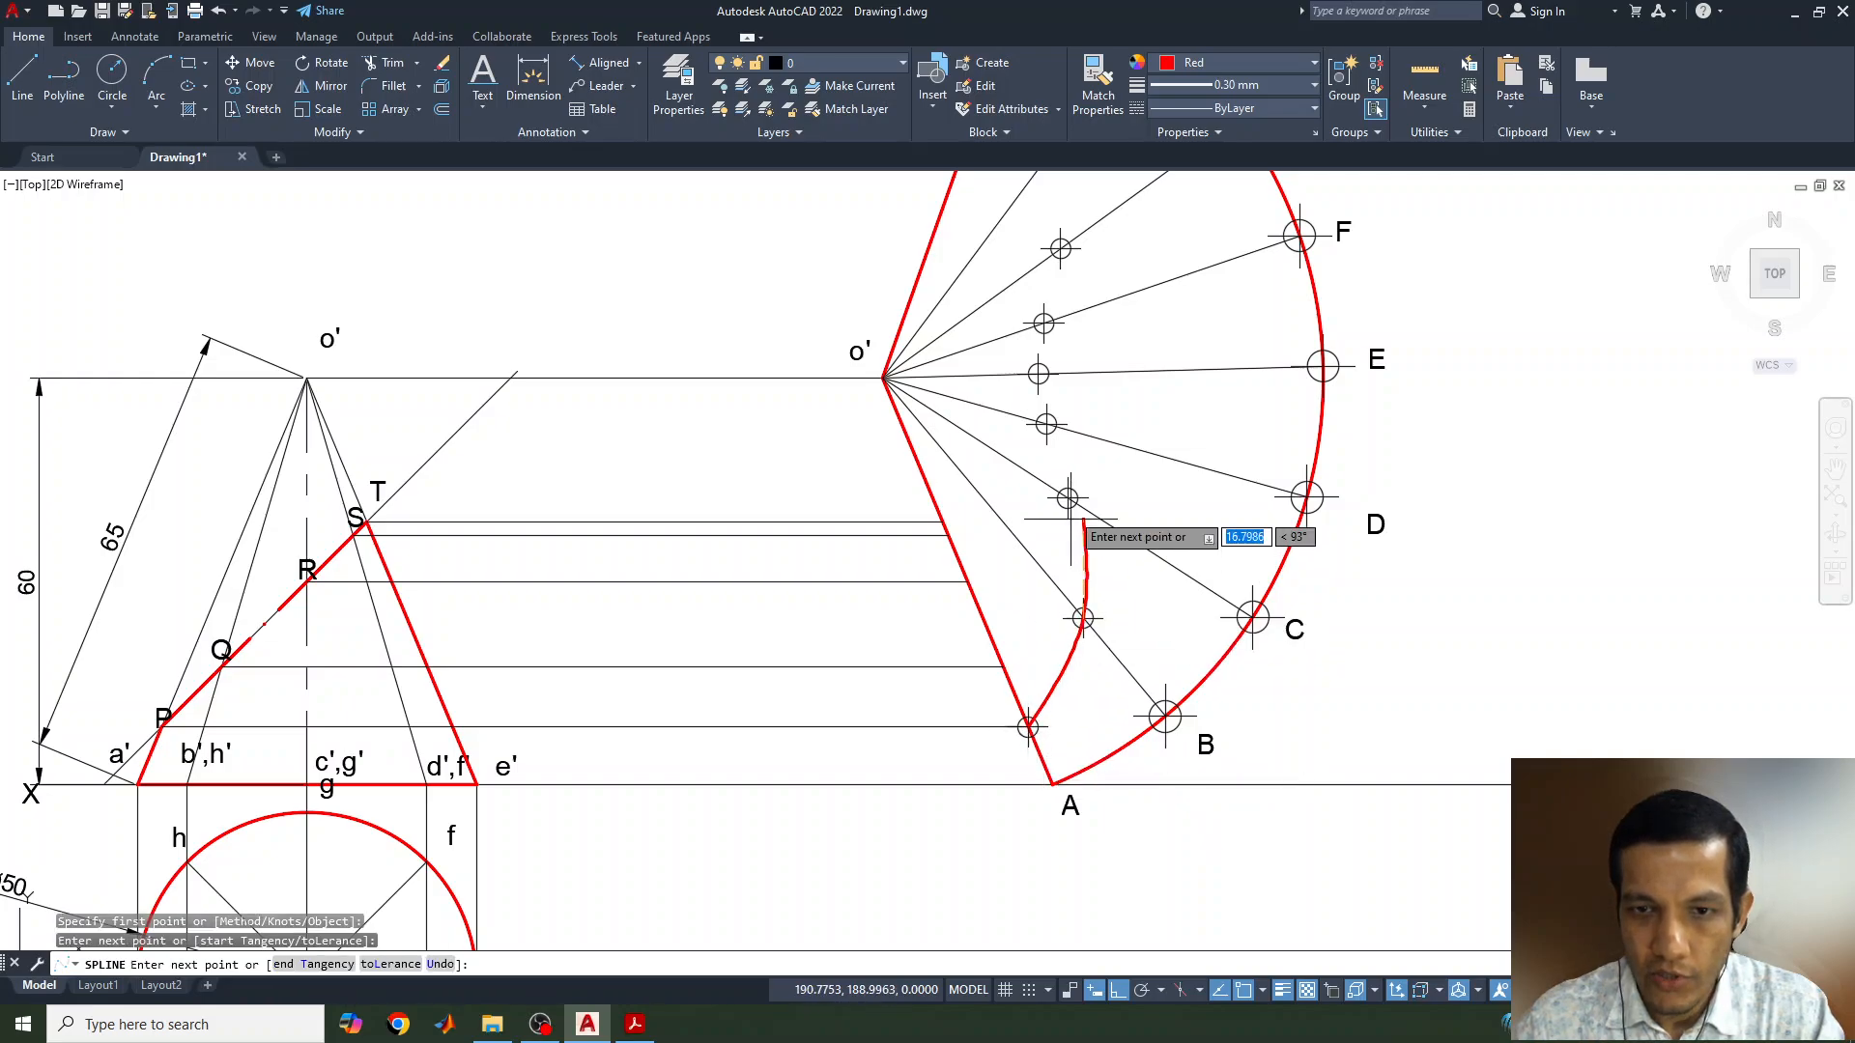
click(1068, 498)
click(1046, 424)
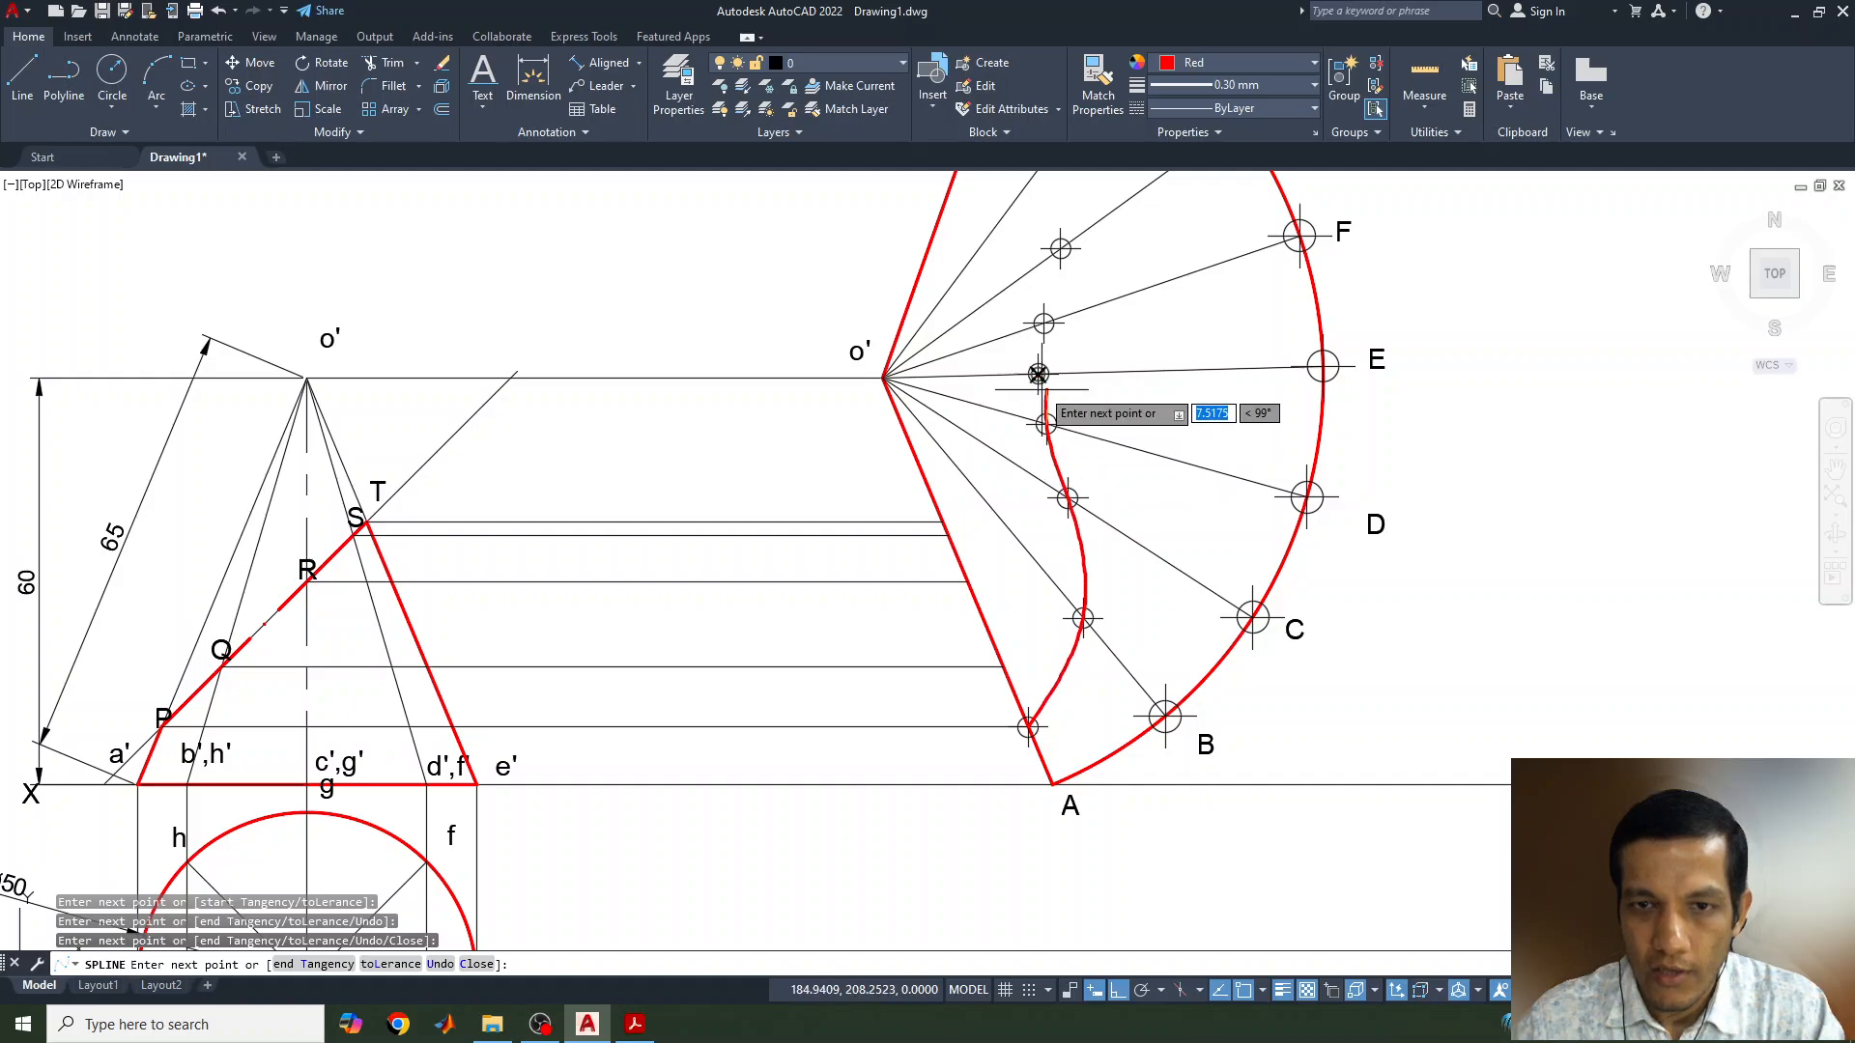
click(1037, 373)
click(1043, 323)
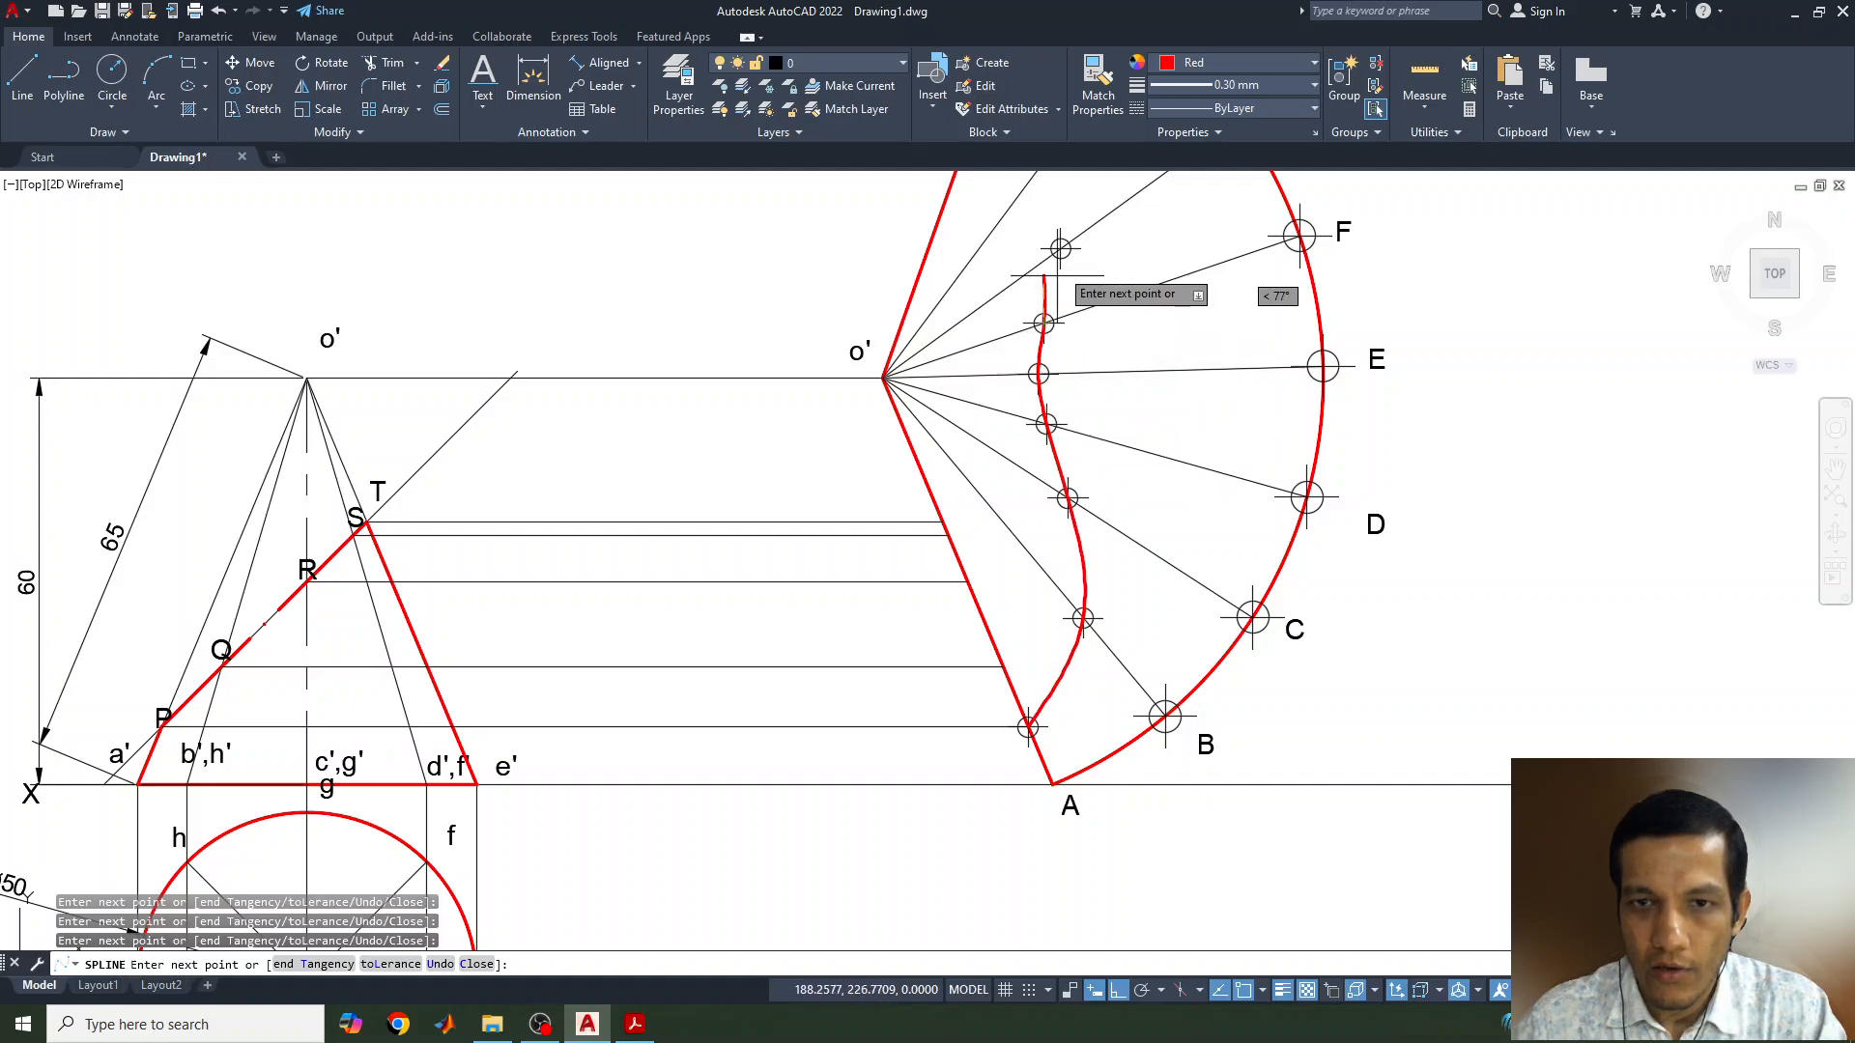
click(1060, 249)
middle_drag(1096, 248, 1092, 583)
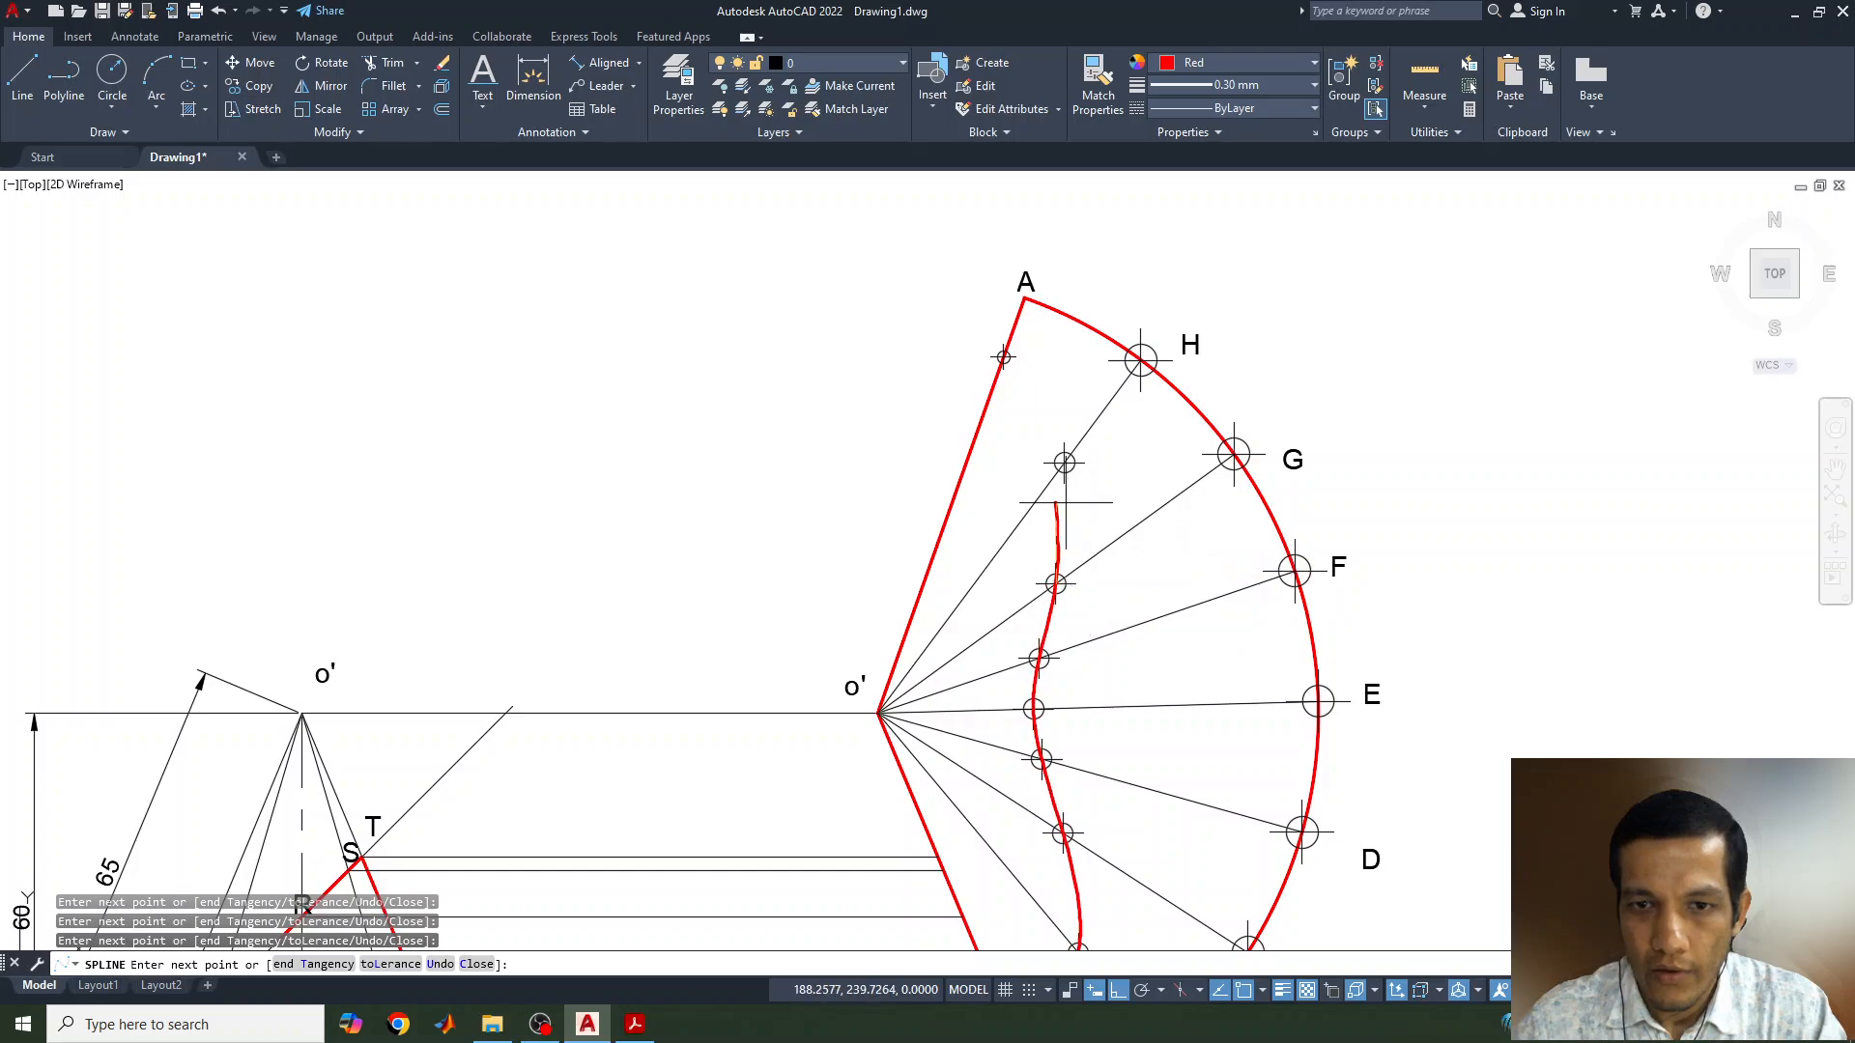
click(1063, 460)
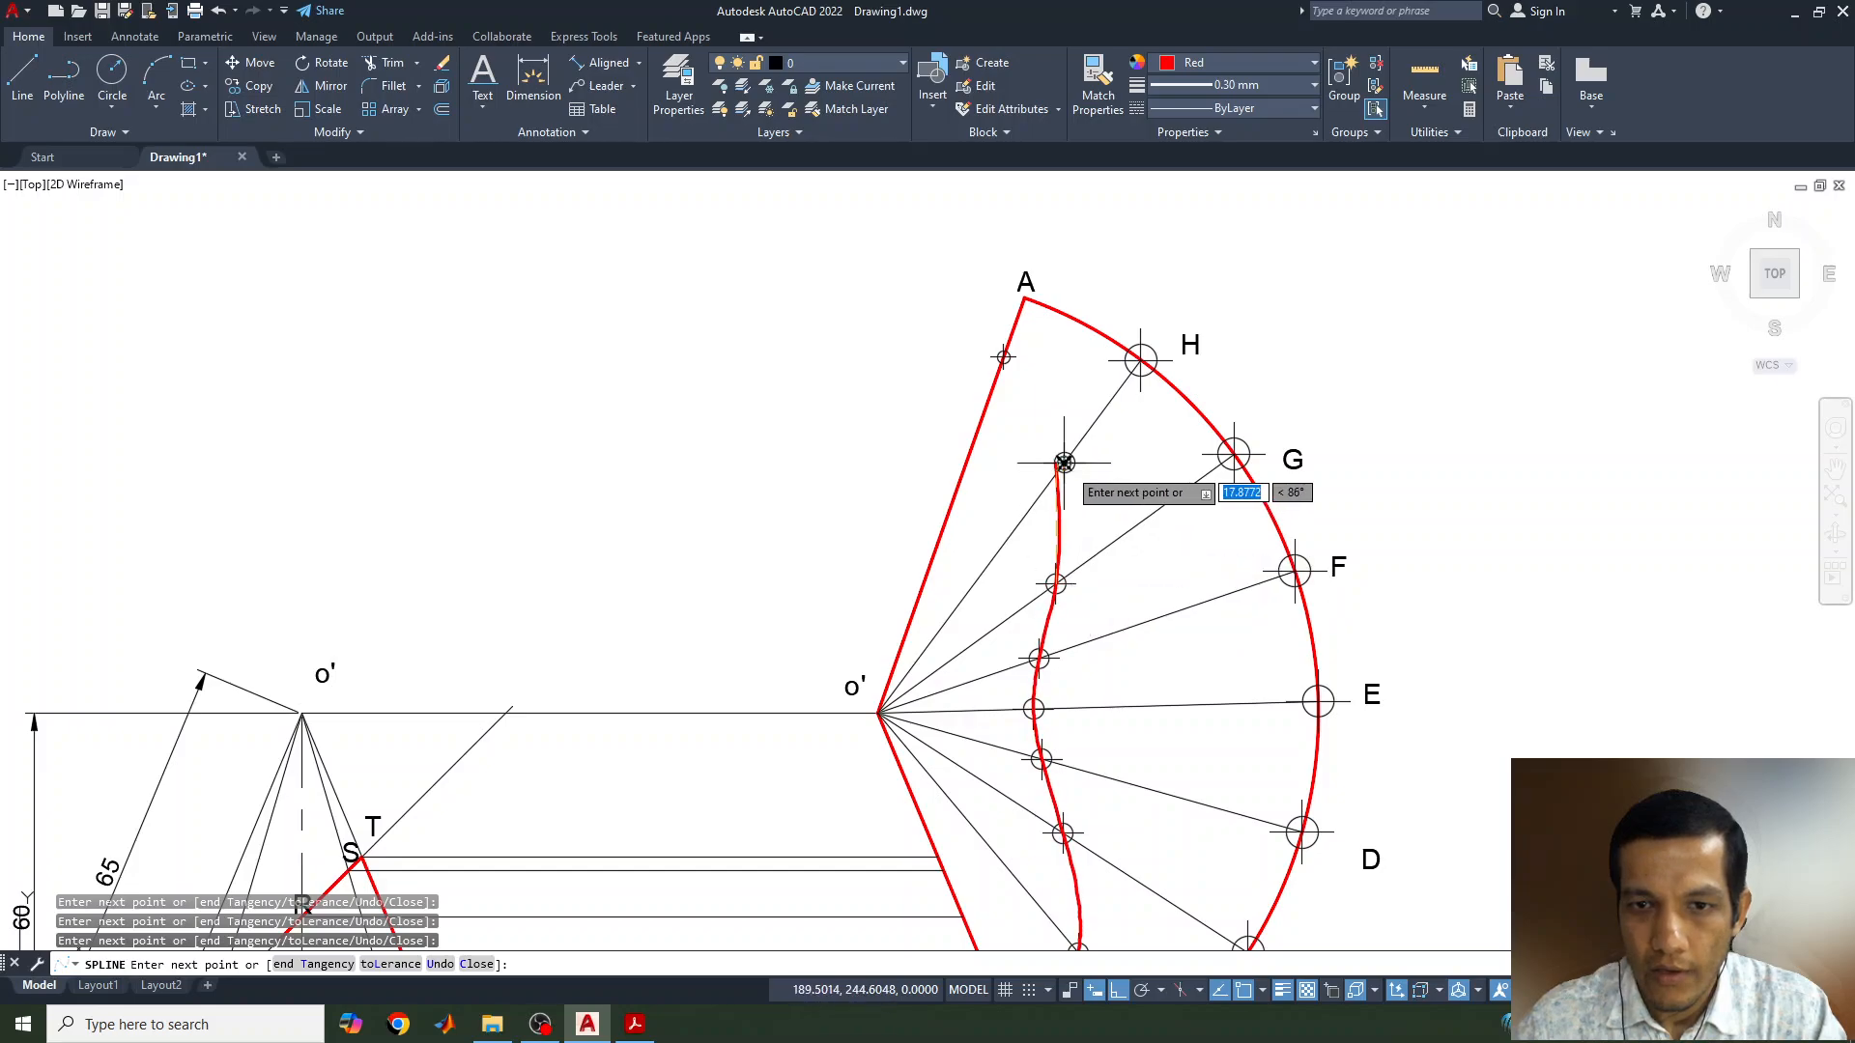
click(1003, 356)
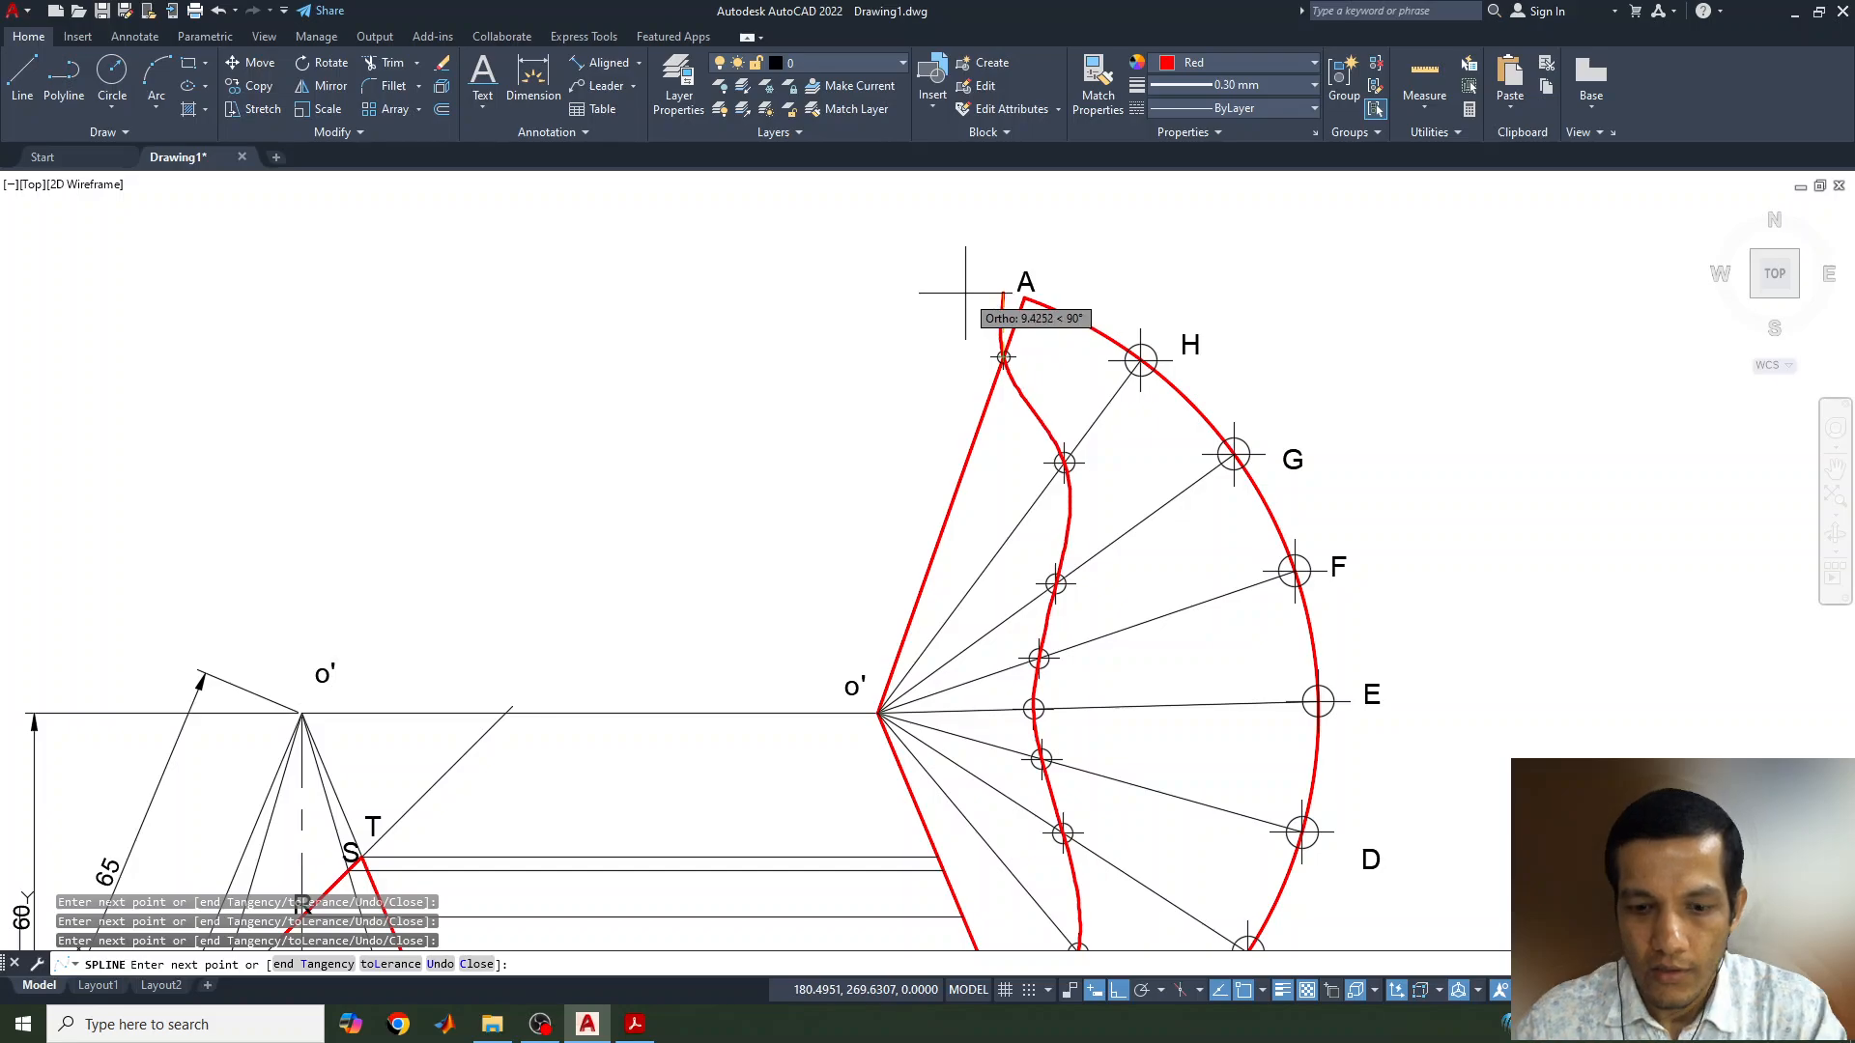
key(F8)
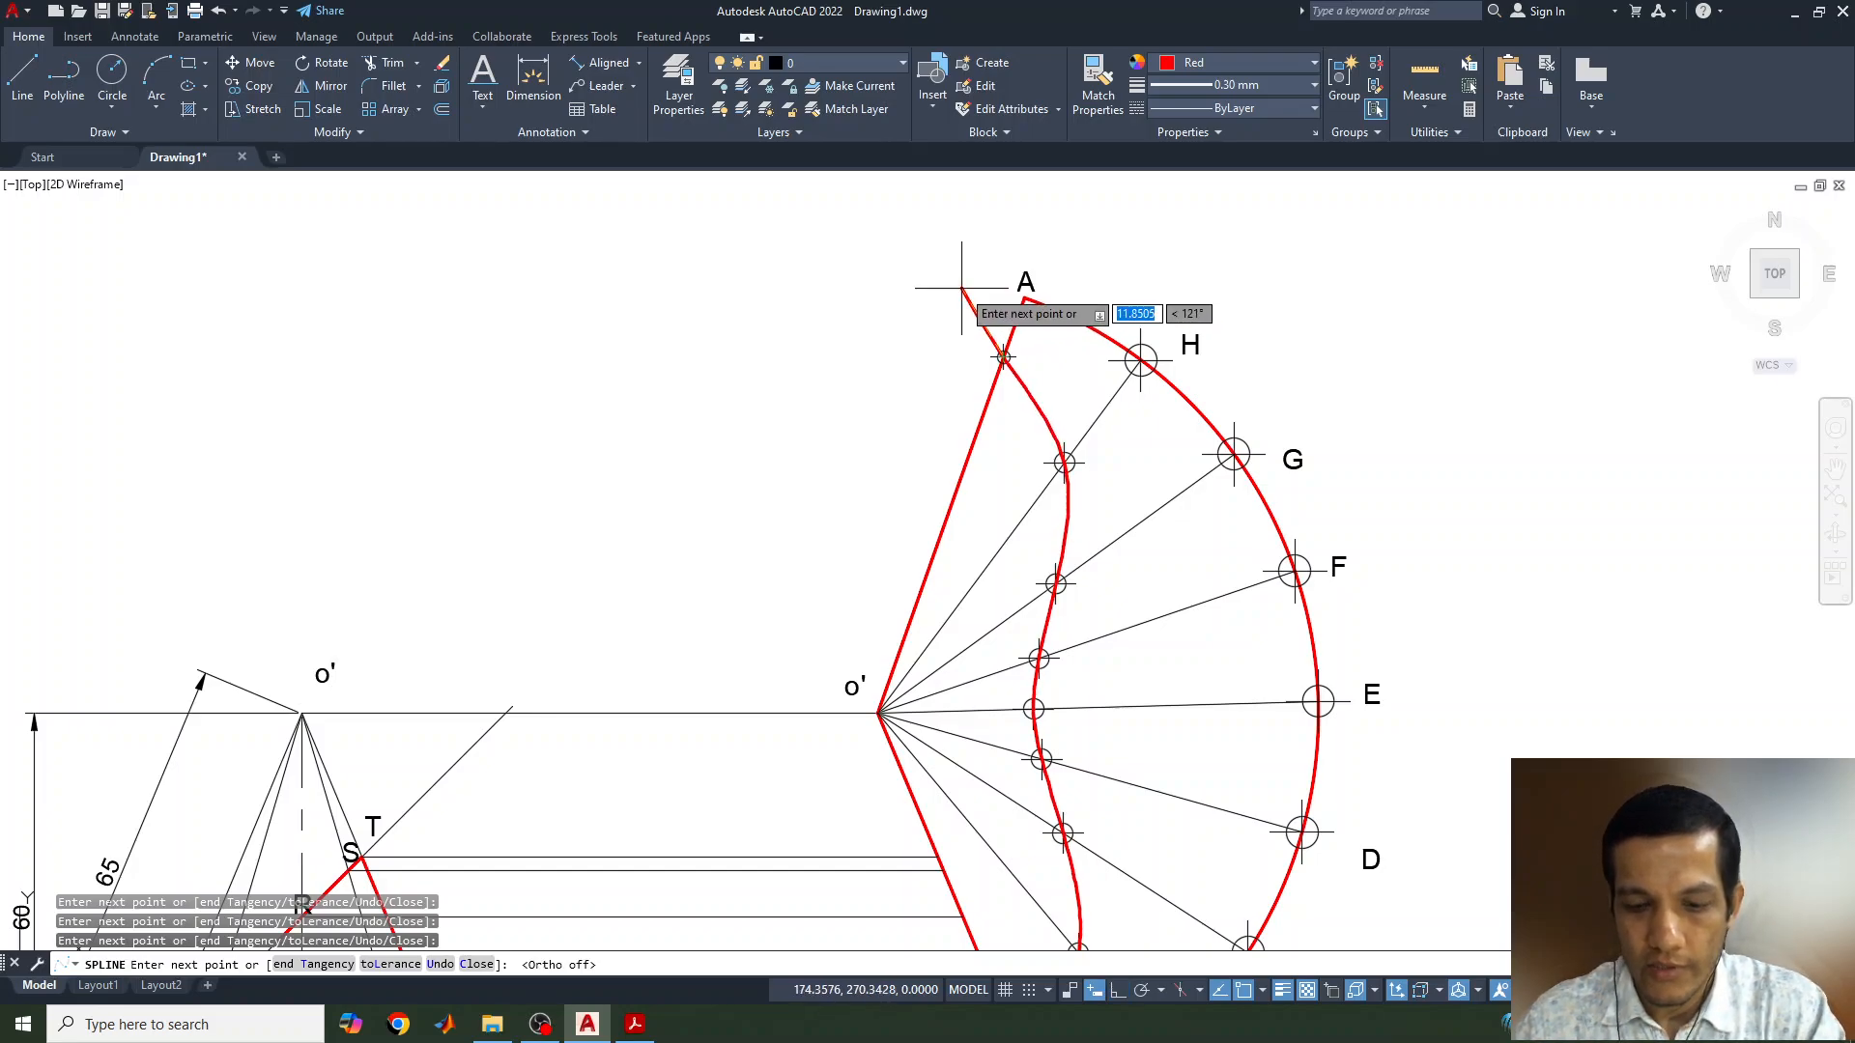
key(Return)
Shorten the development's lower o'A edge by moving its o' end to the spline's start at P's projection line
scroll(1188, 623, down, 2)
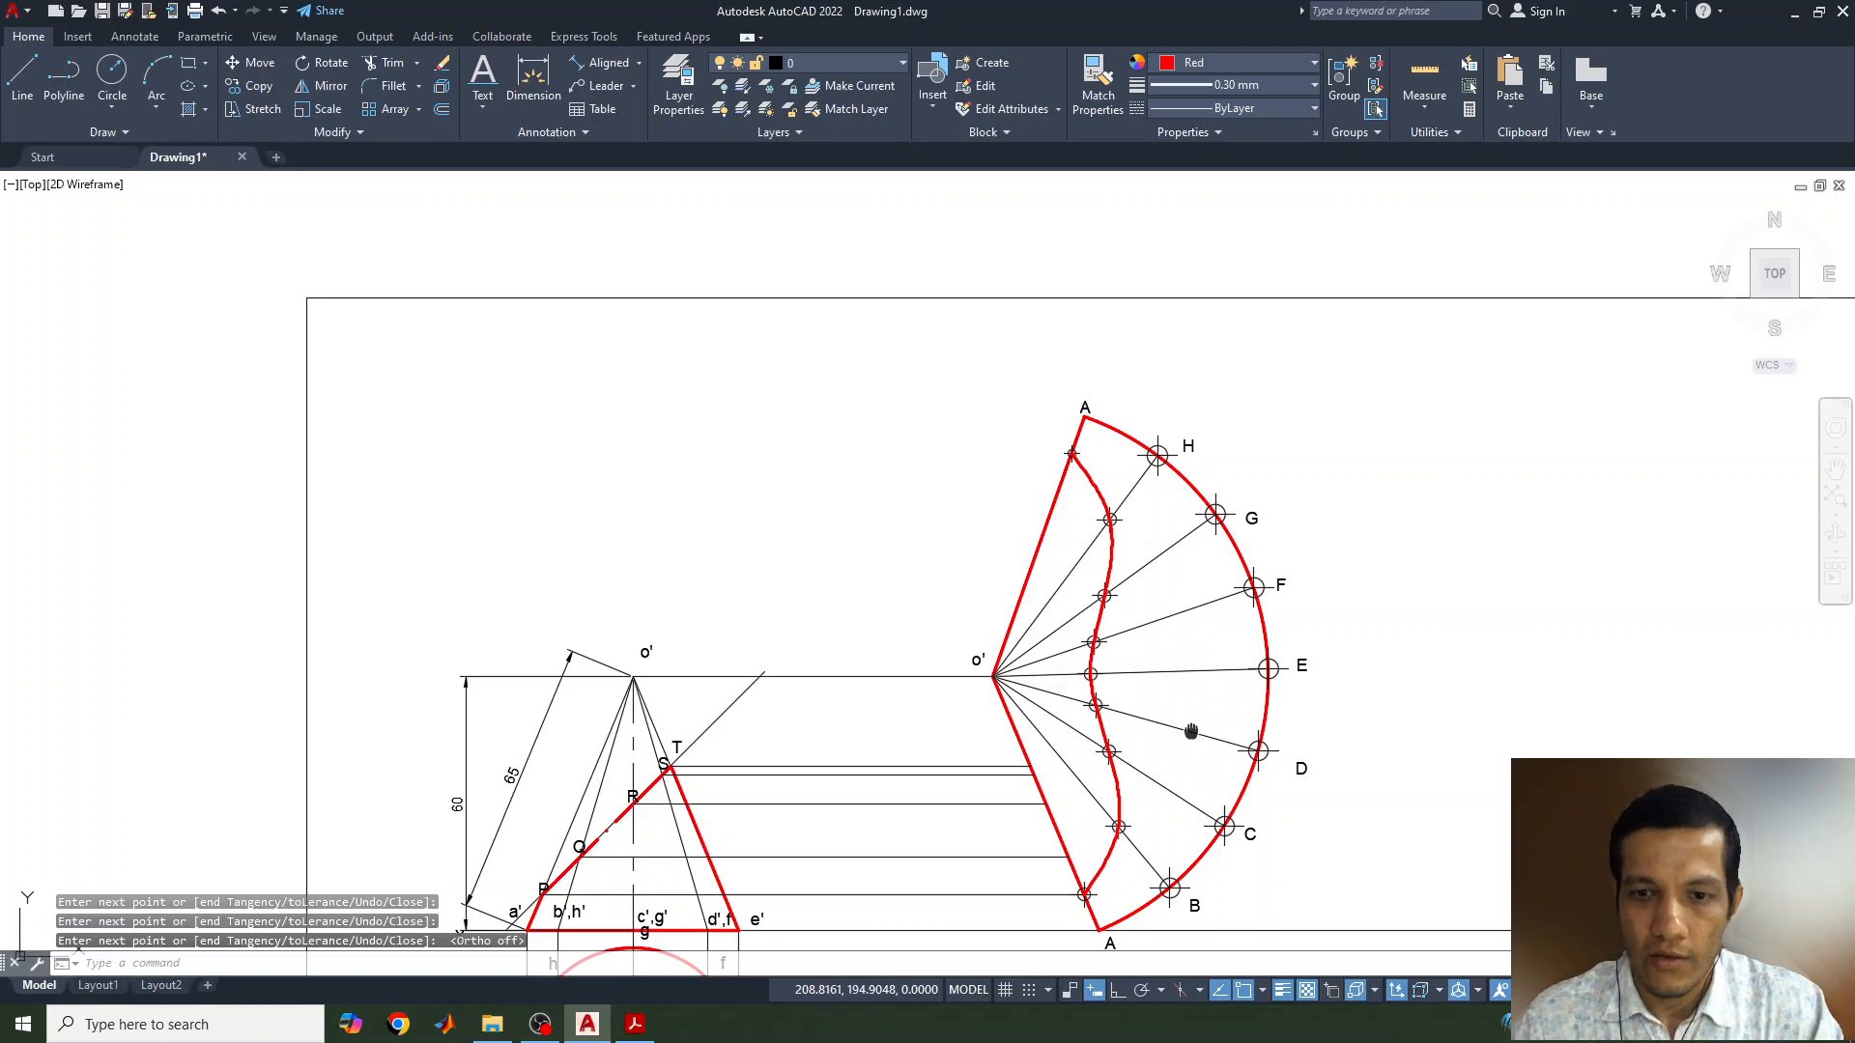
middle_drag(1191, 731, 1158, 549)
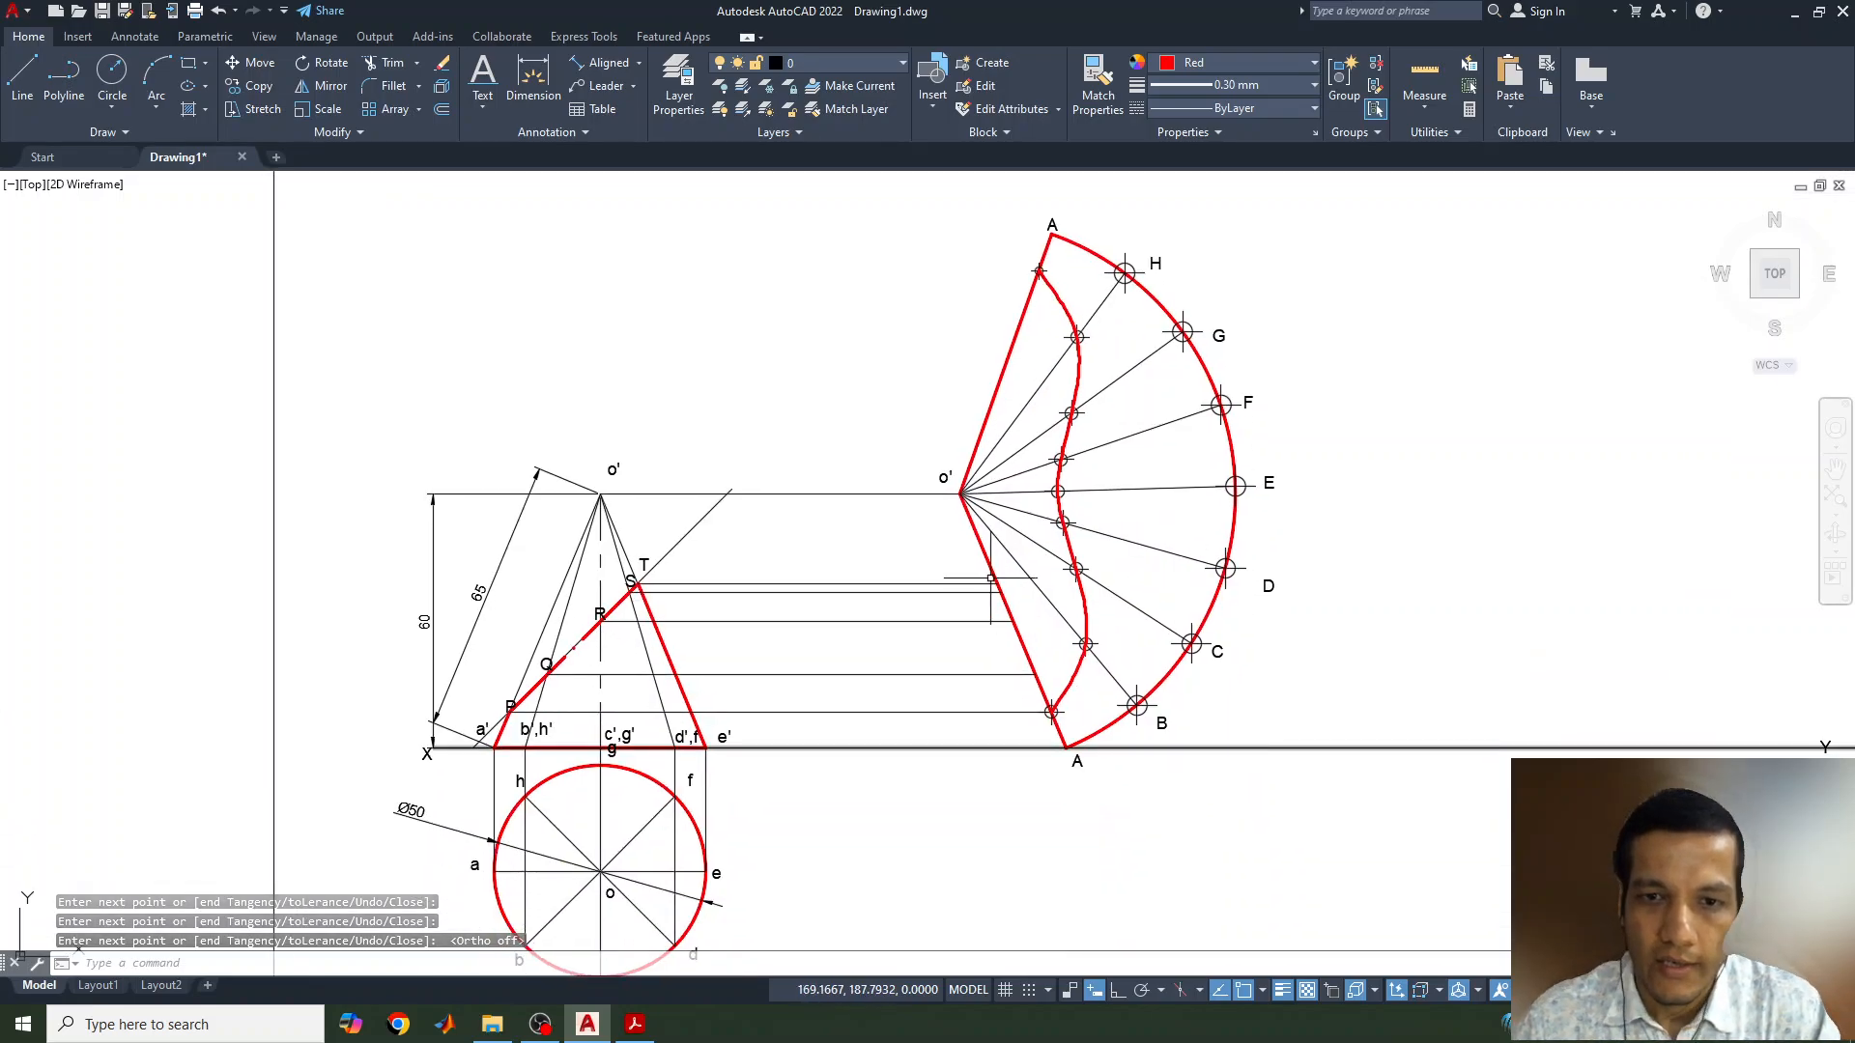
click(971, 512)
click(960, 494)
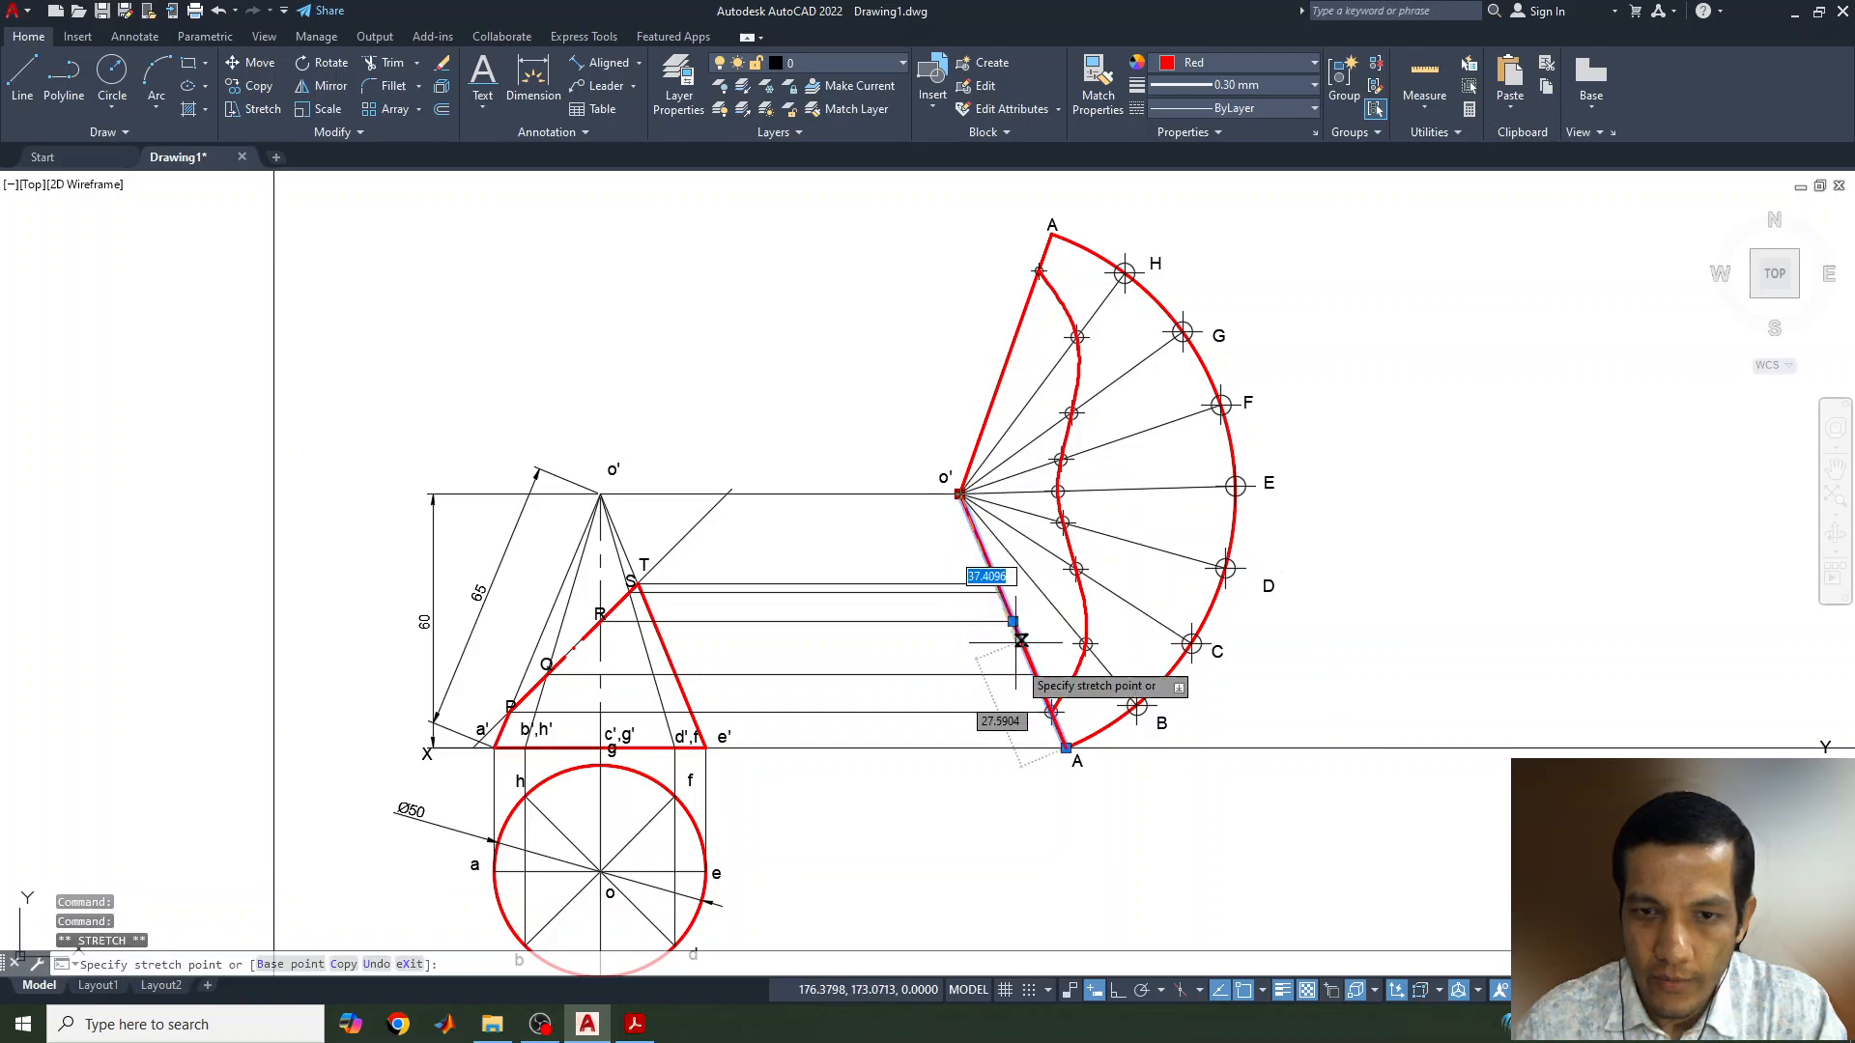
key(Escape)
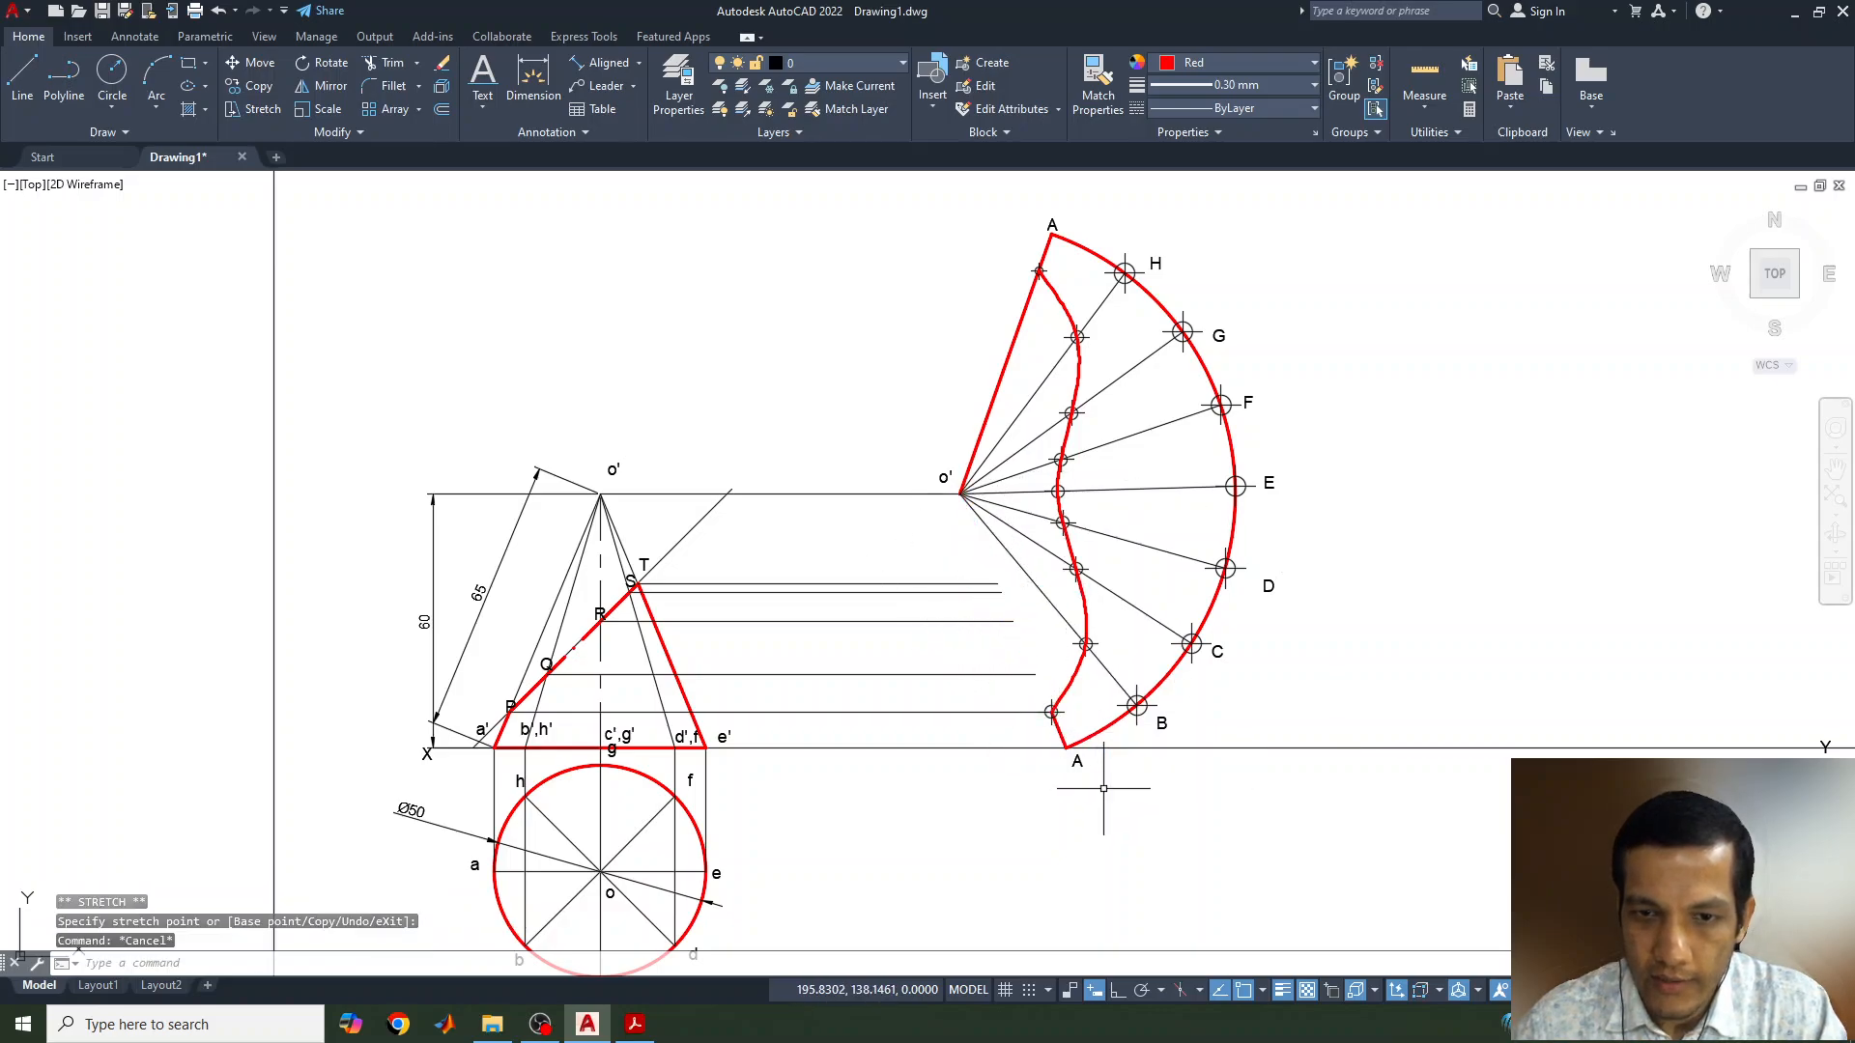
Shorten the development's upper o'A edge by moving its o' end to the cut point where the spline ends
click(982, 418)
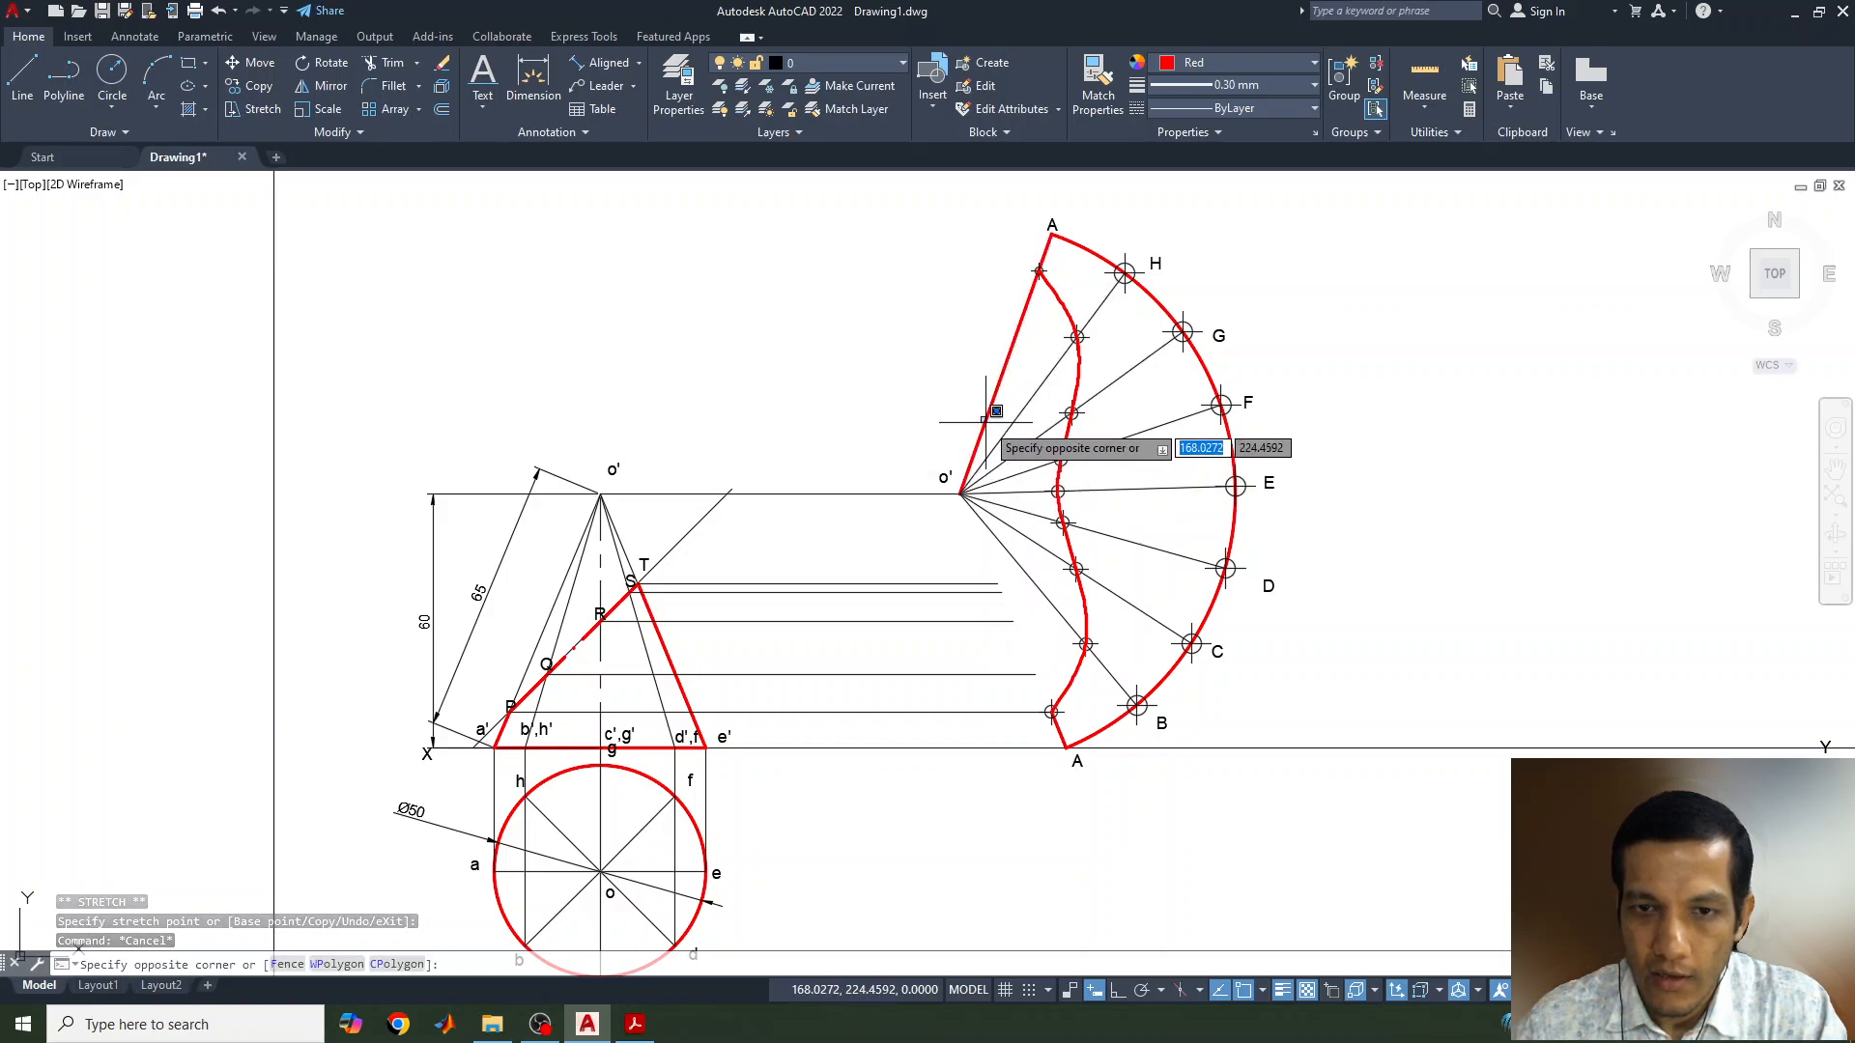
click(953, 482)
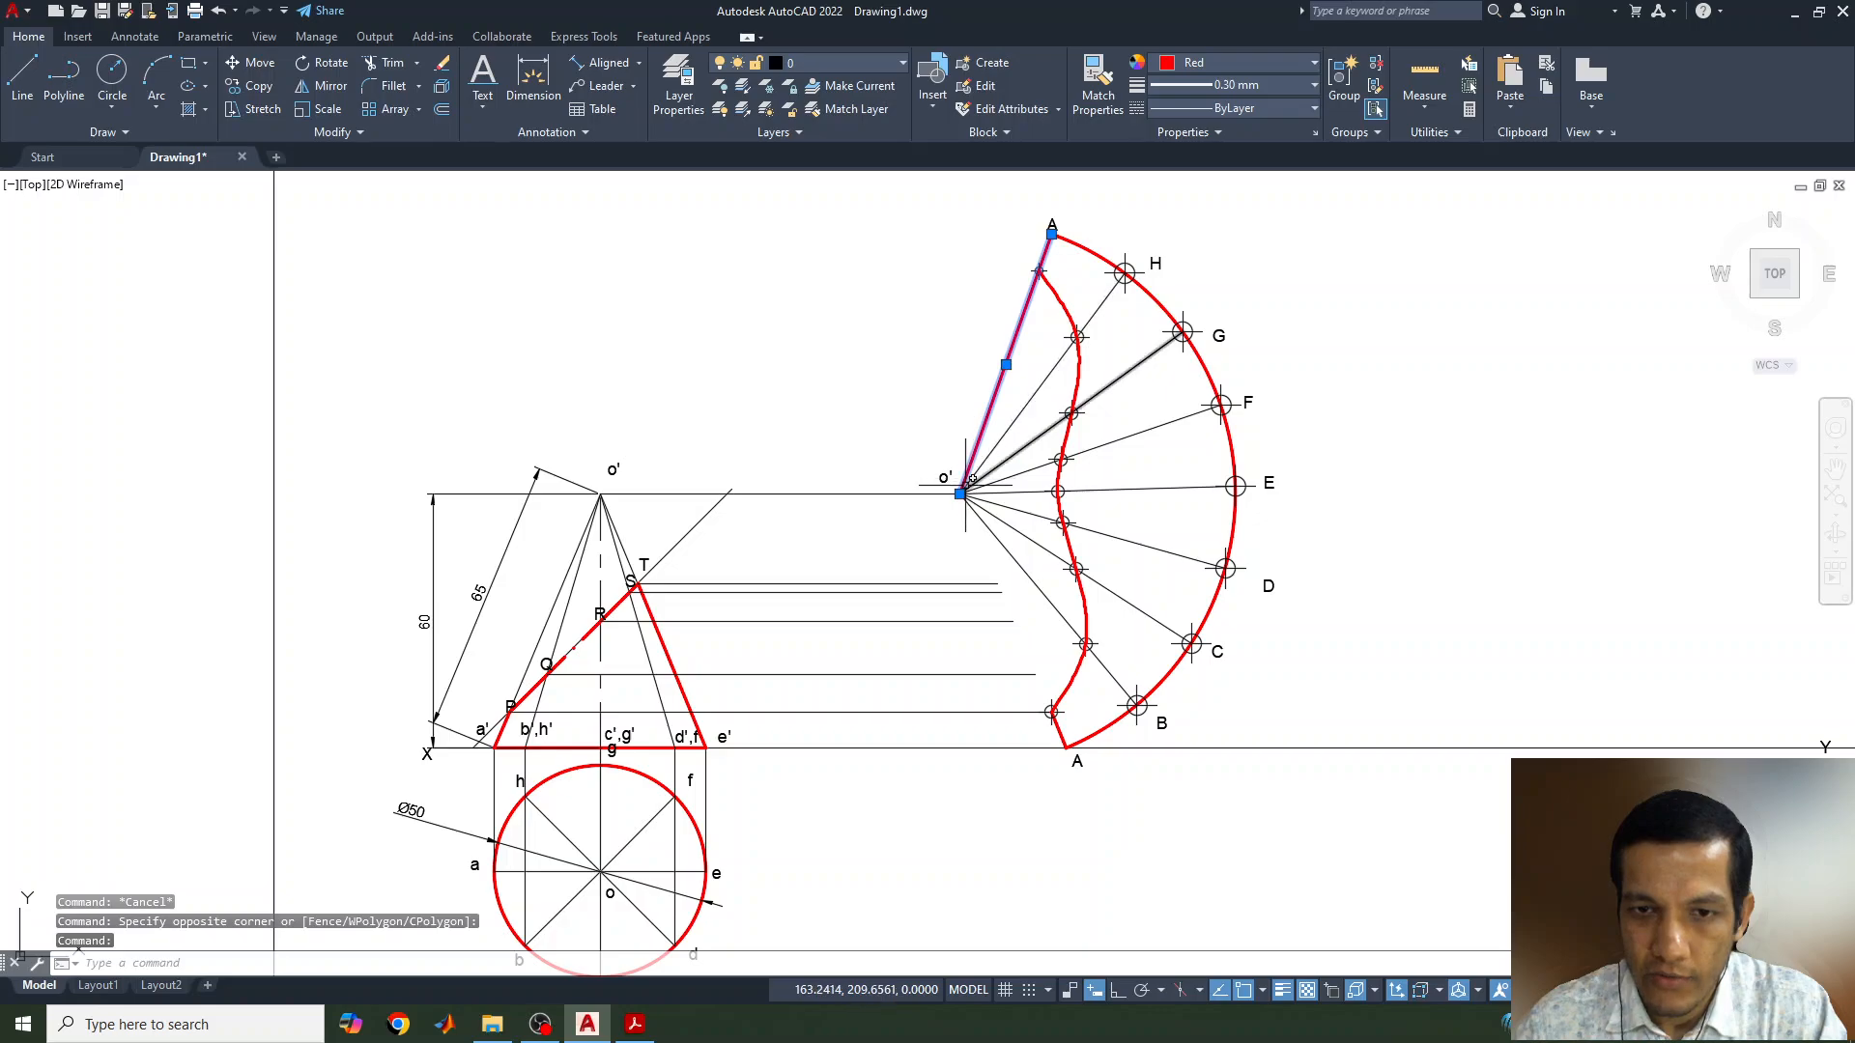
click(959, 494)
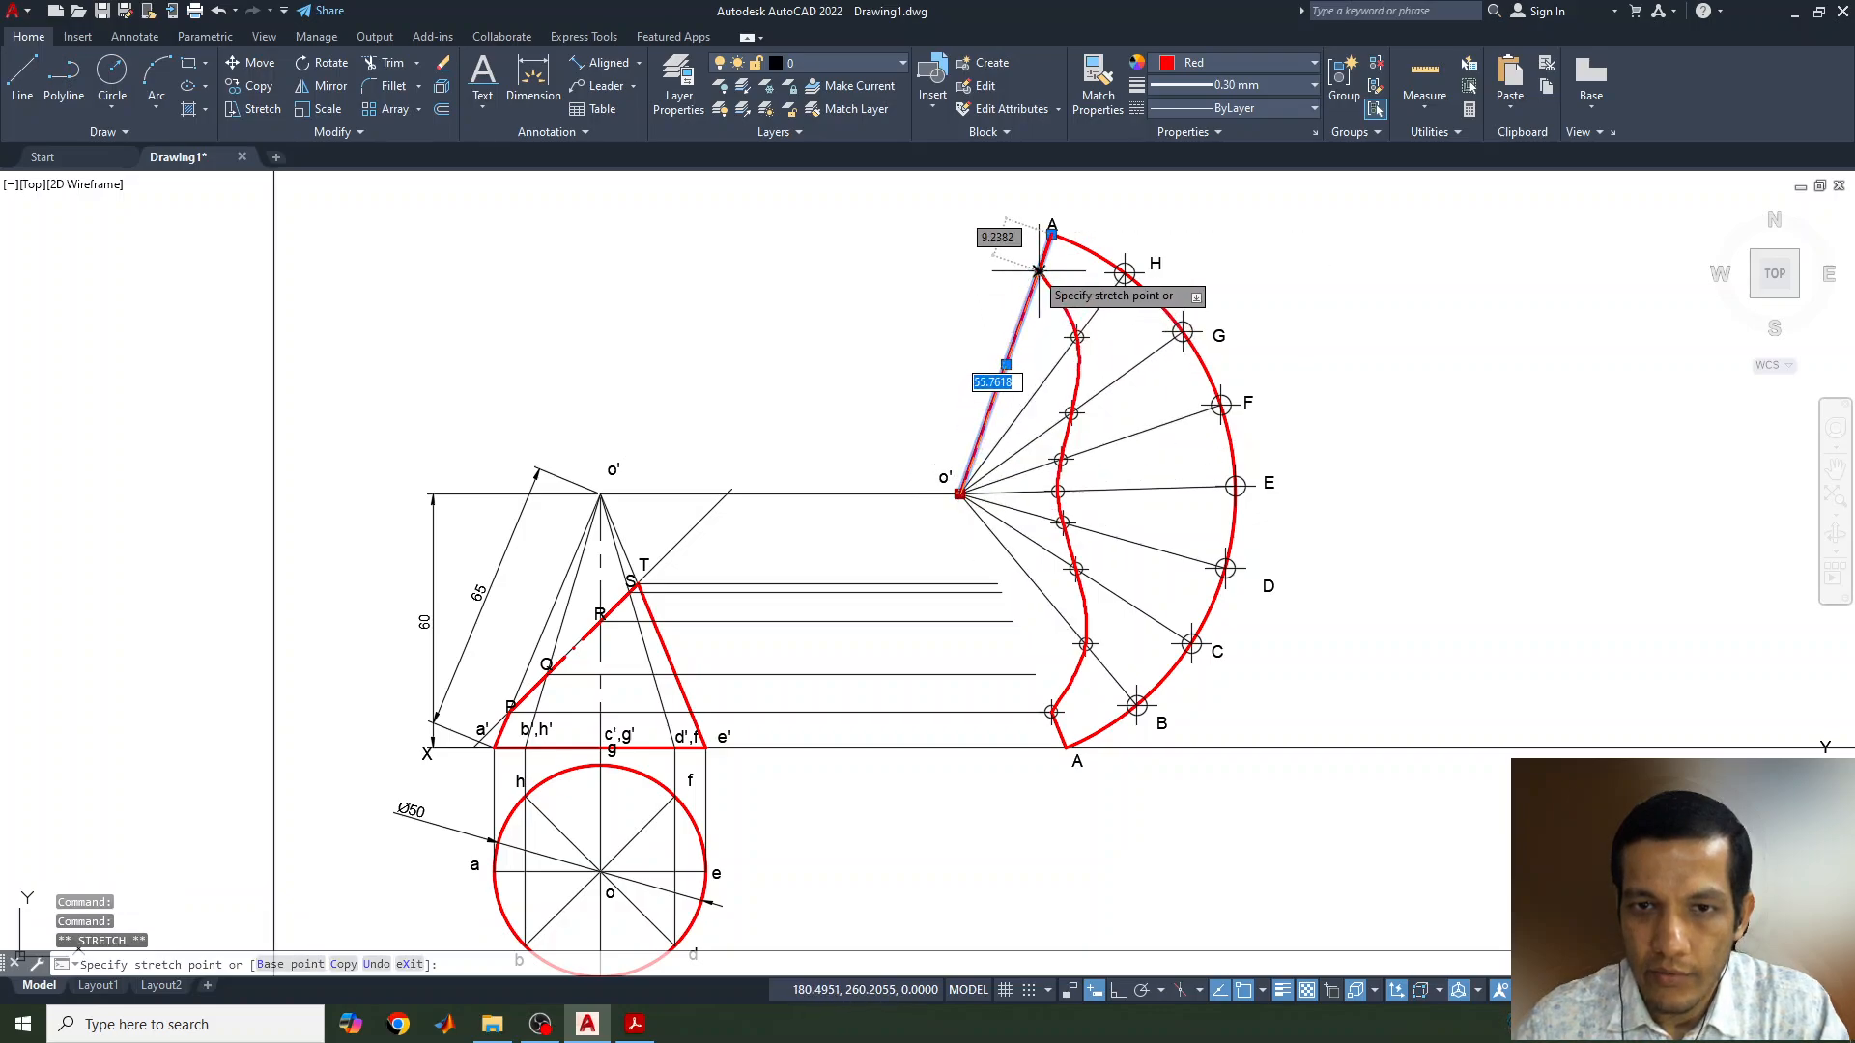
click(1036, 273)
key(Escape)
Reset the current drawing colour and lineweight to ByLayer
click(1204, 60)
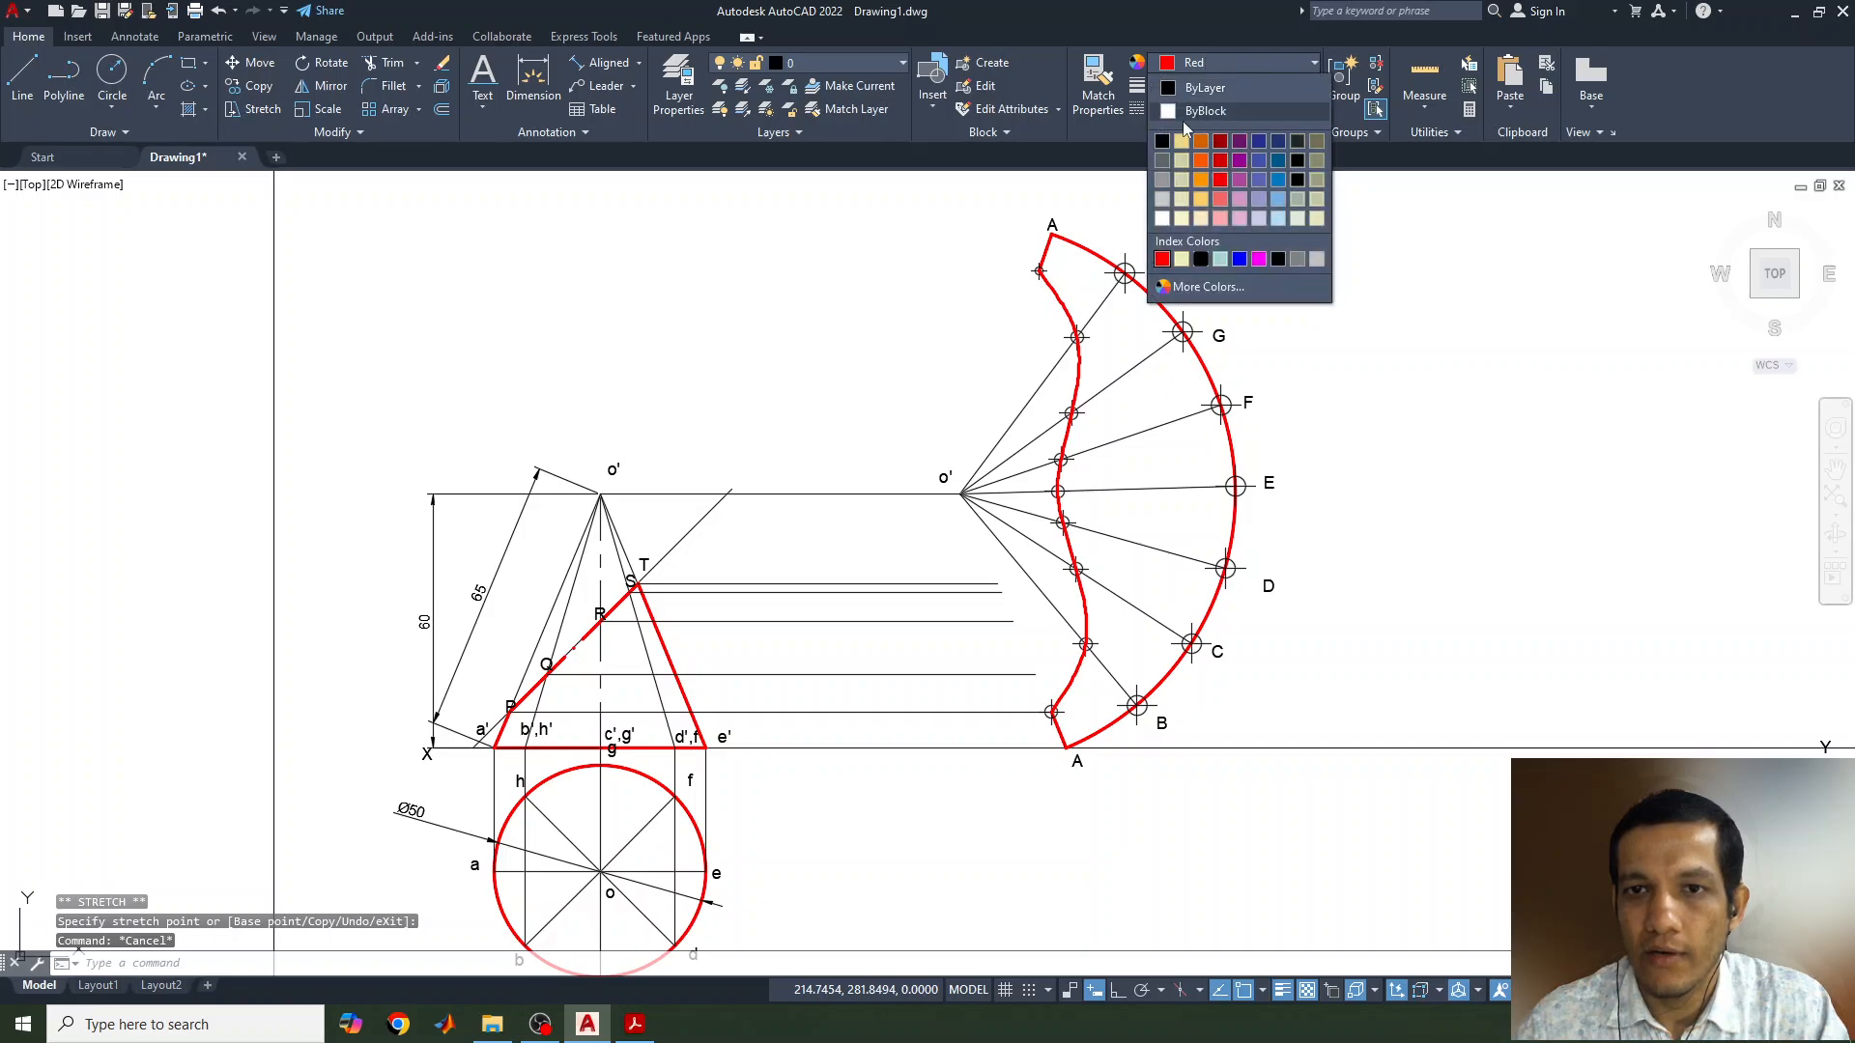
click(1212, 88)
click(1227, 85)
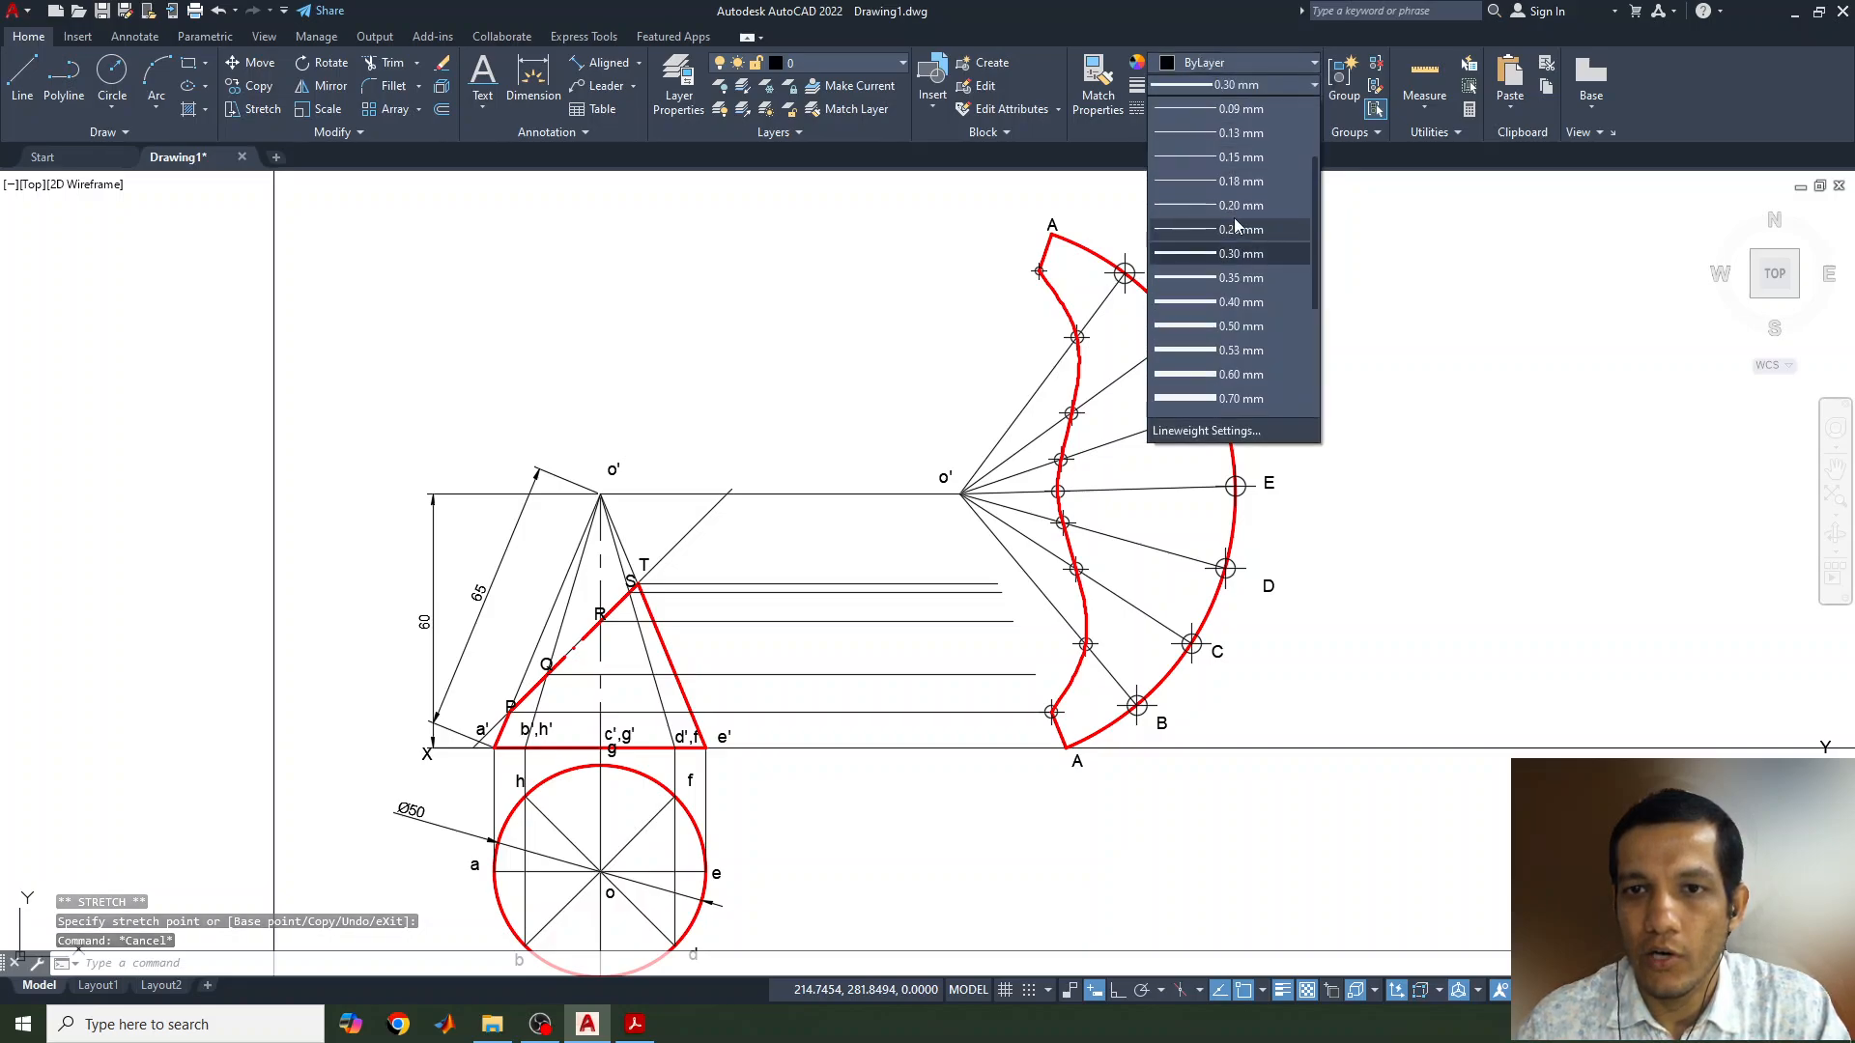
click(1228, 111)
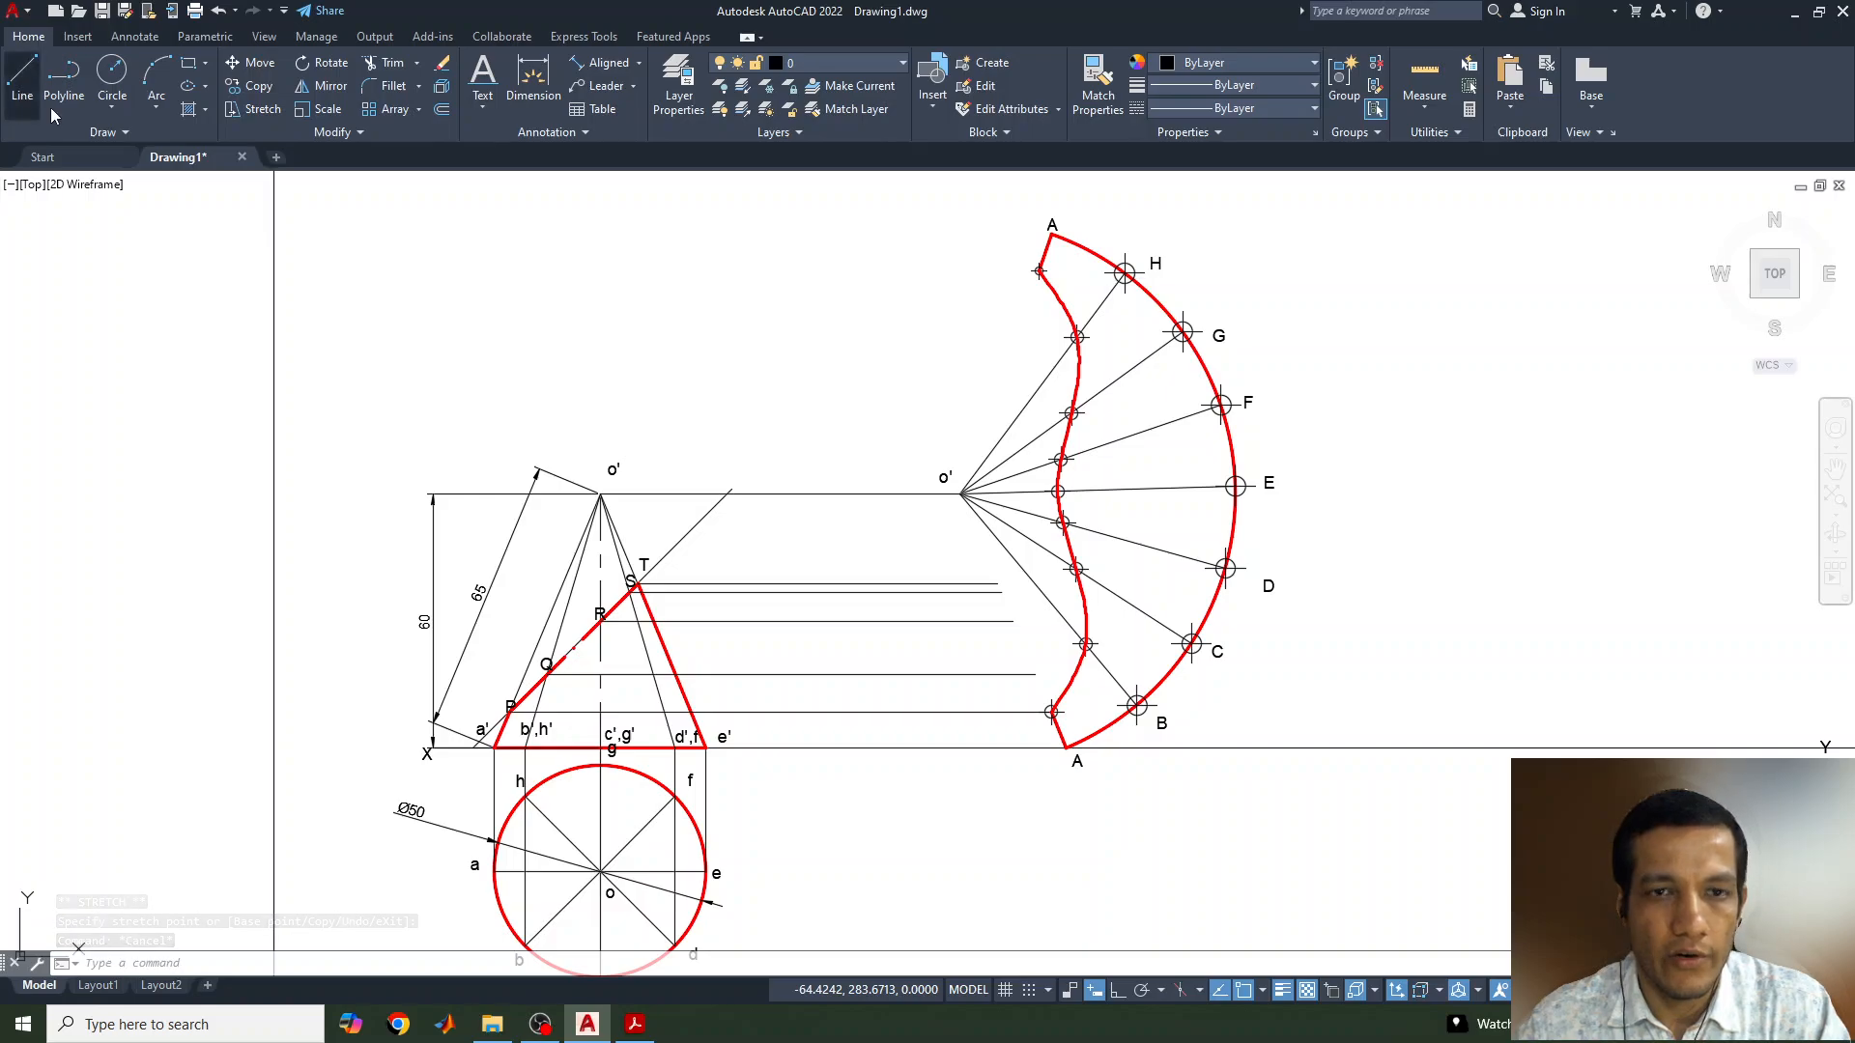
Draw thin lines from the development's apex o' to the lower and upper ends of the cut curve
click(22, 77)
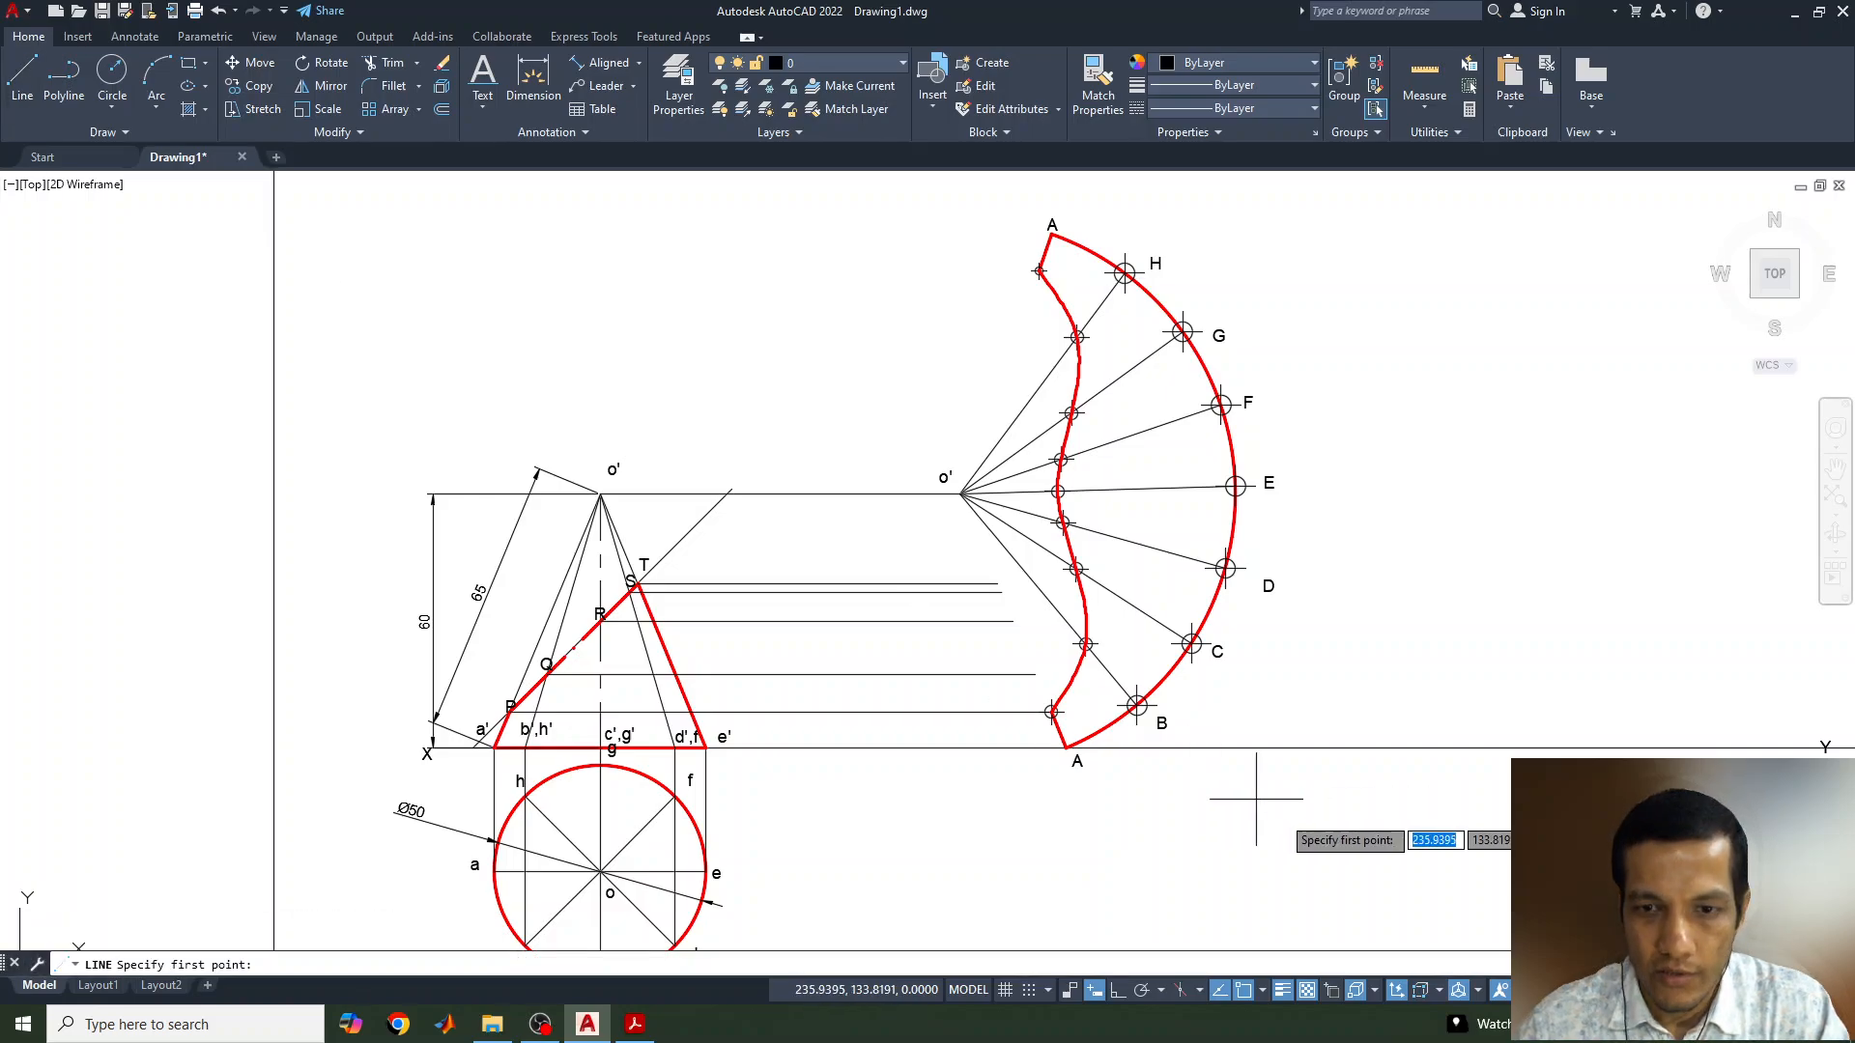
click(959, 494)
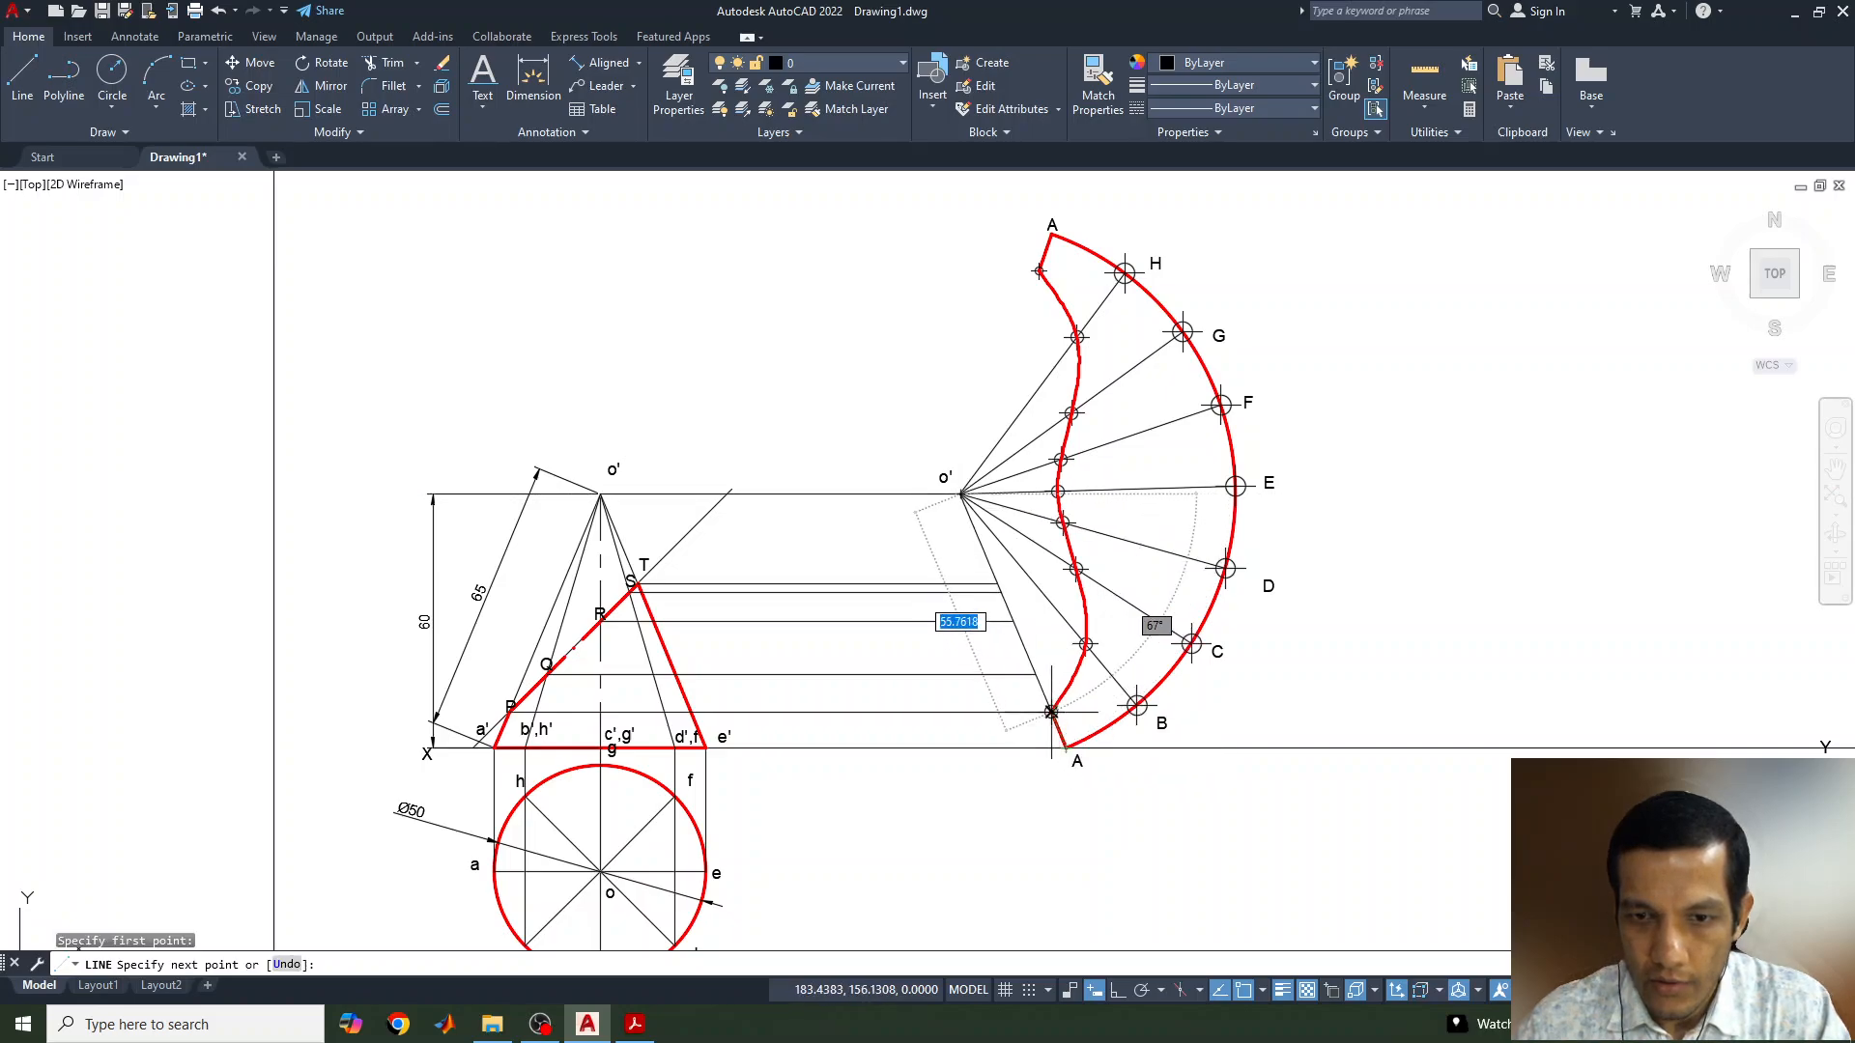
key(Escape)
key(Escape)
key(Escape)
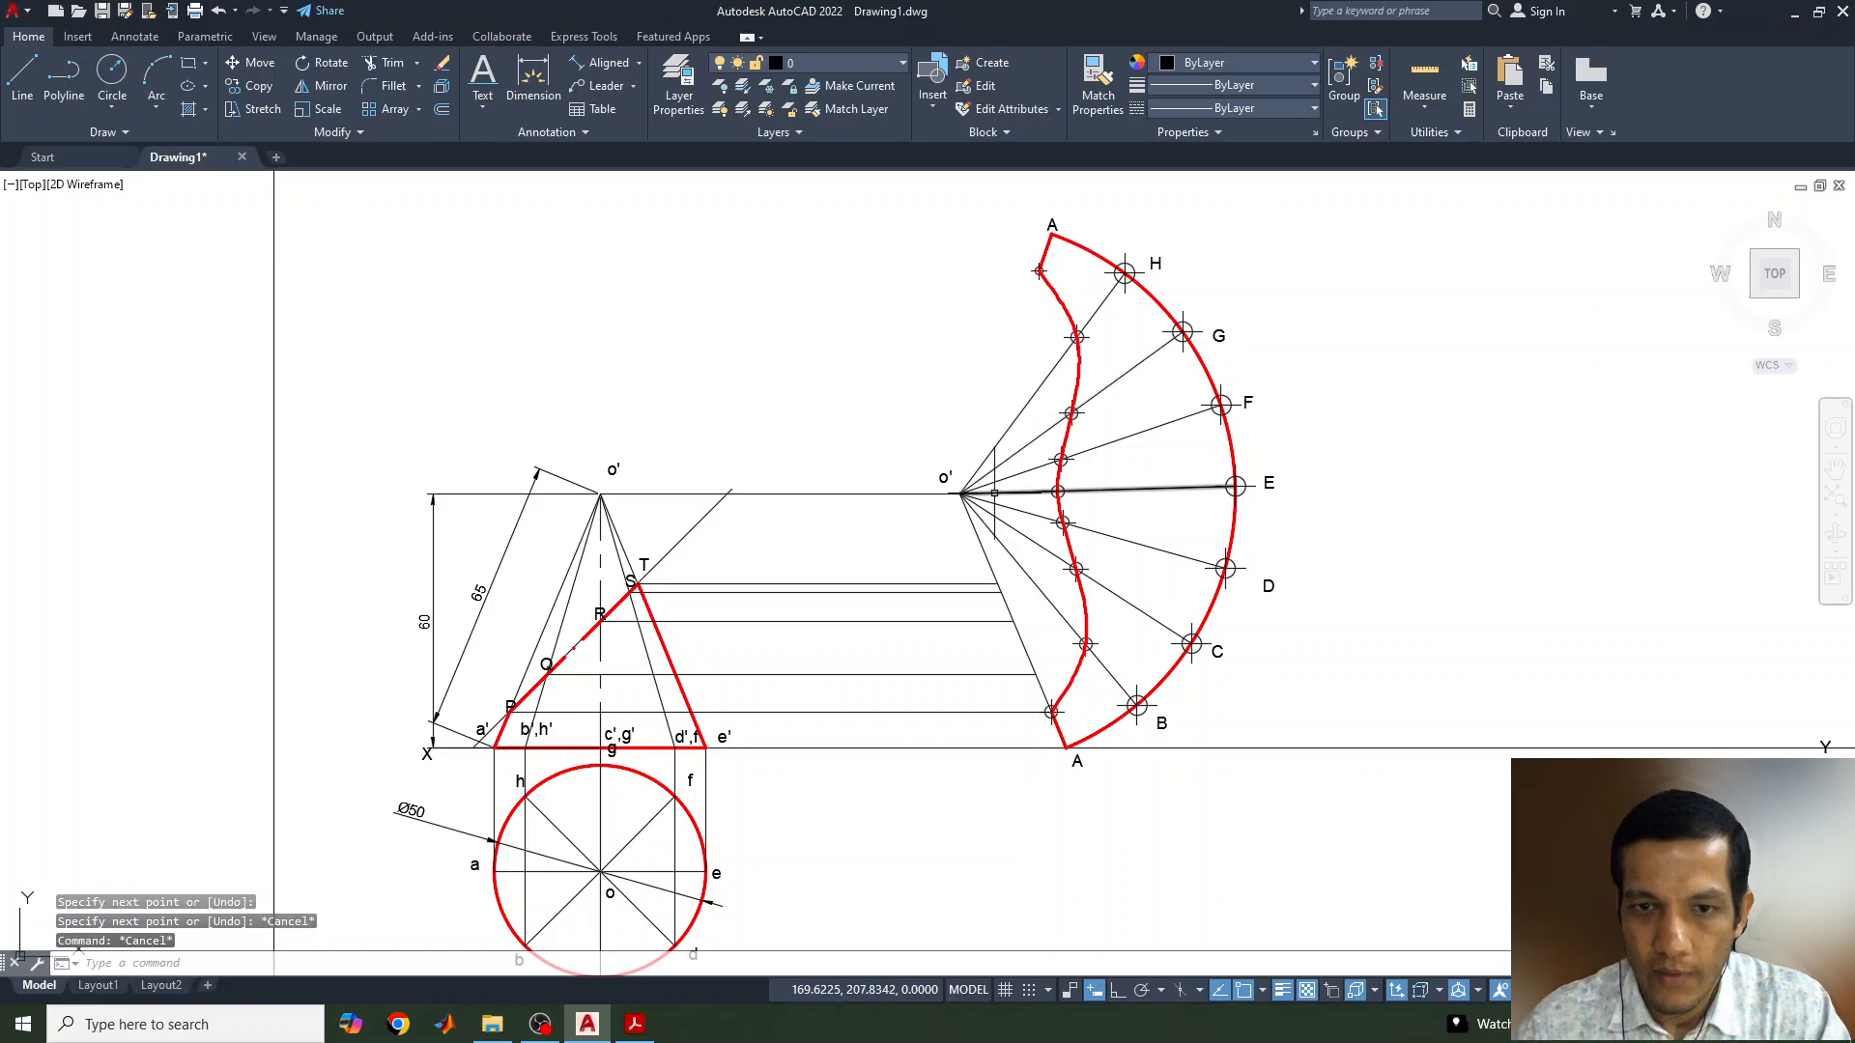
key(space)
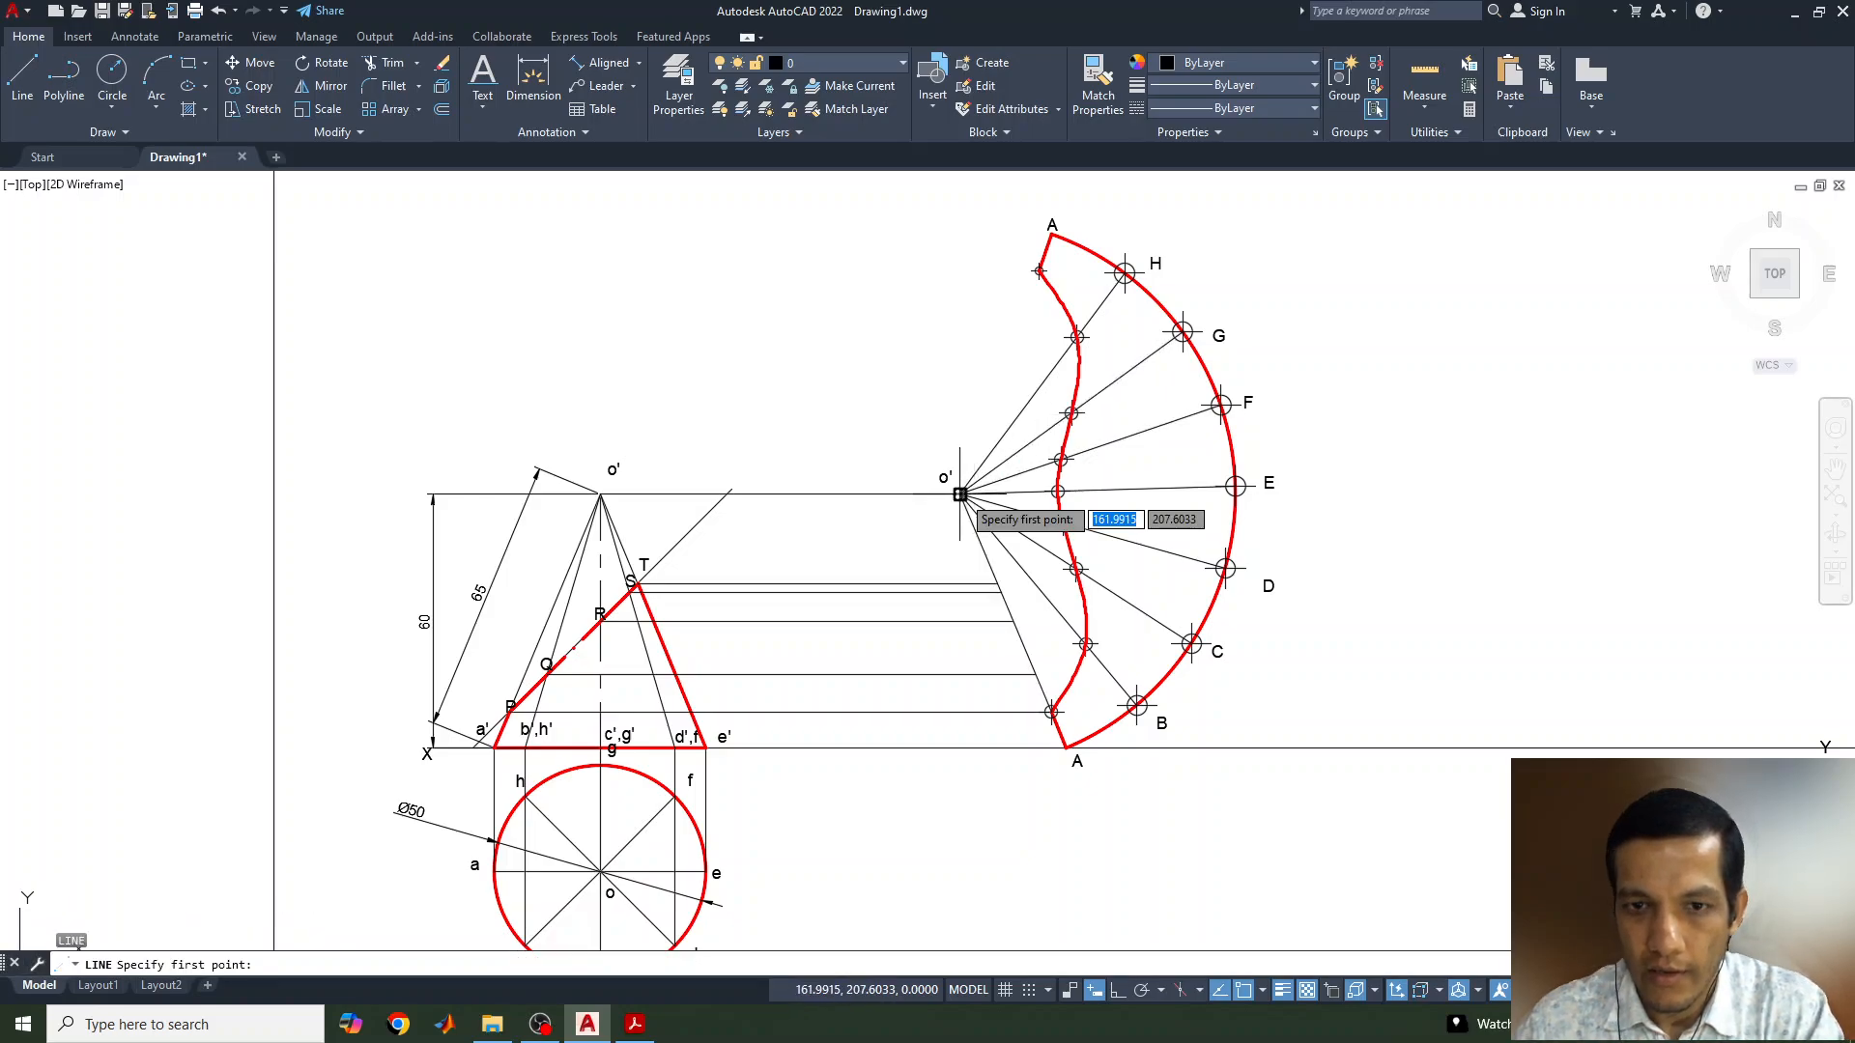
click(962, 494)
click(1038, 271)
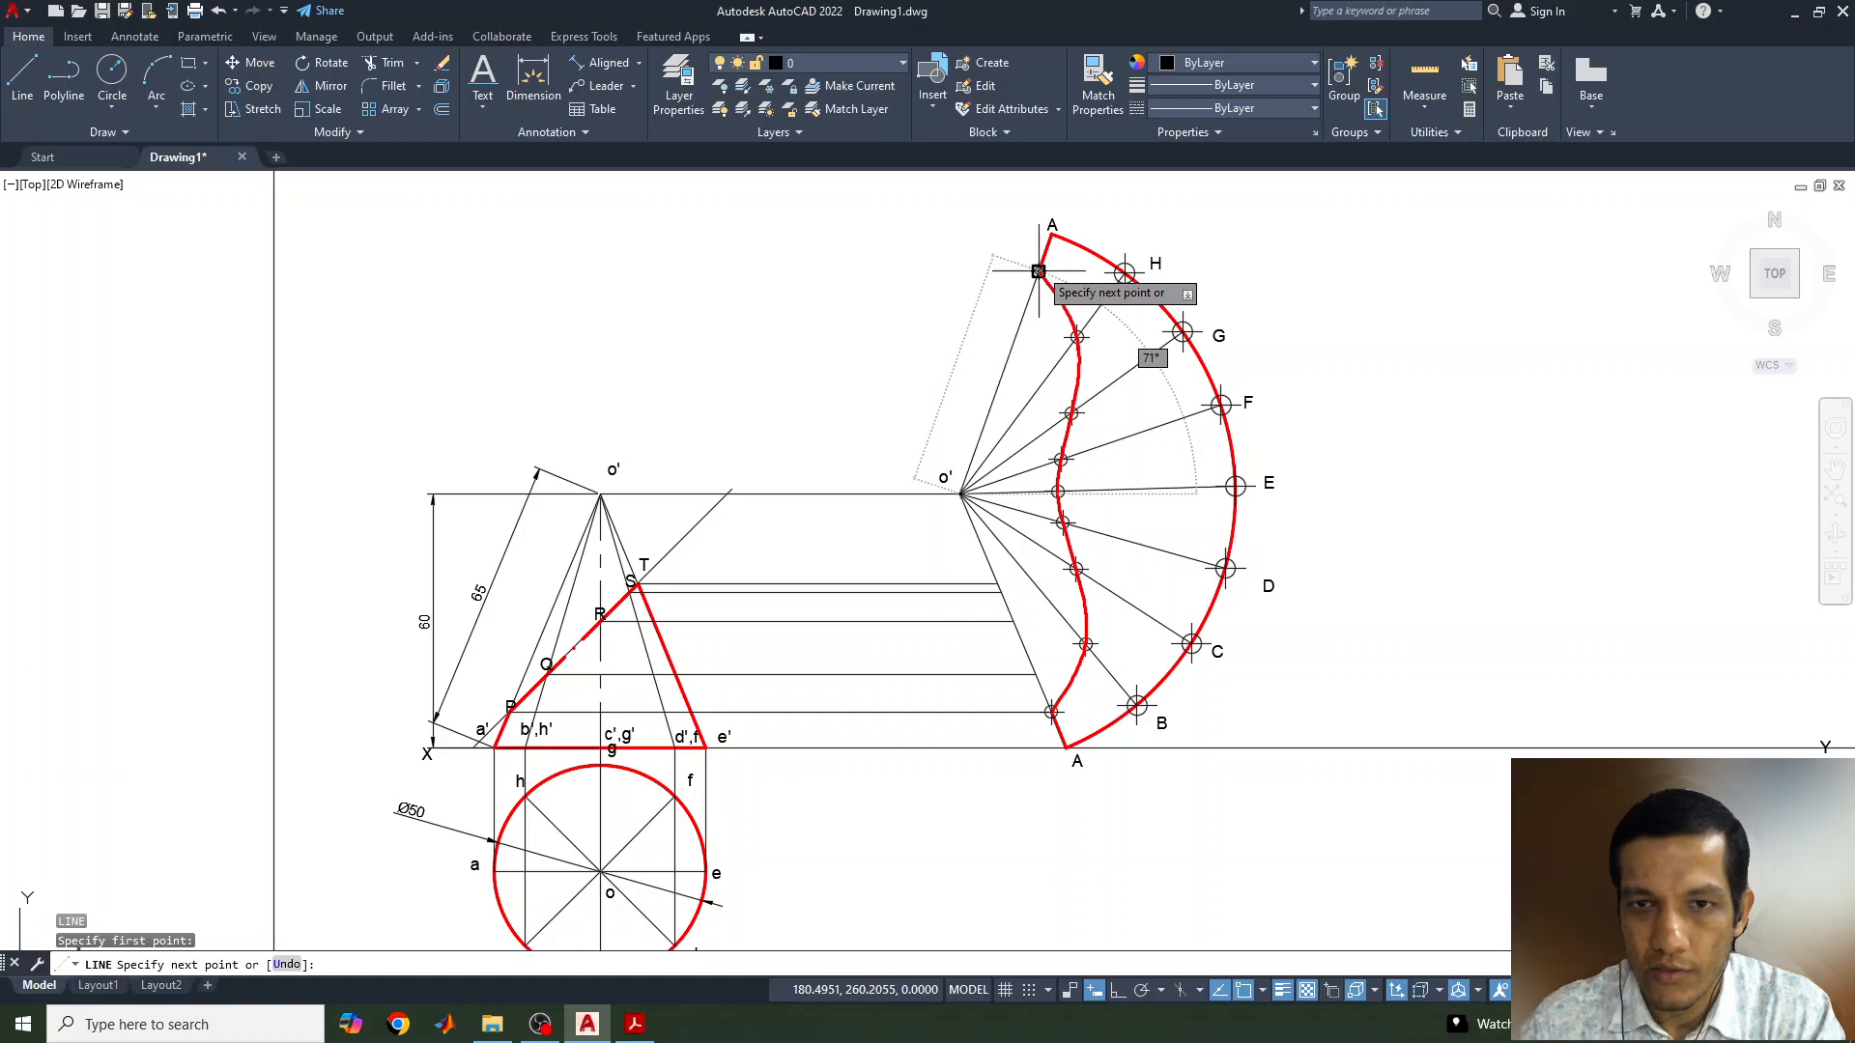
key(Escape)
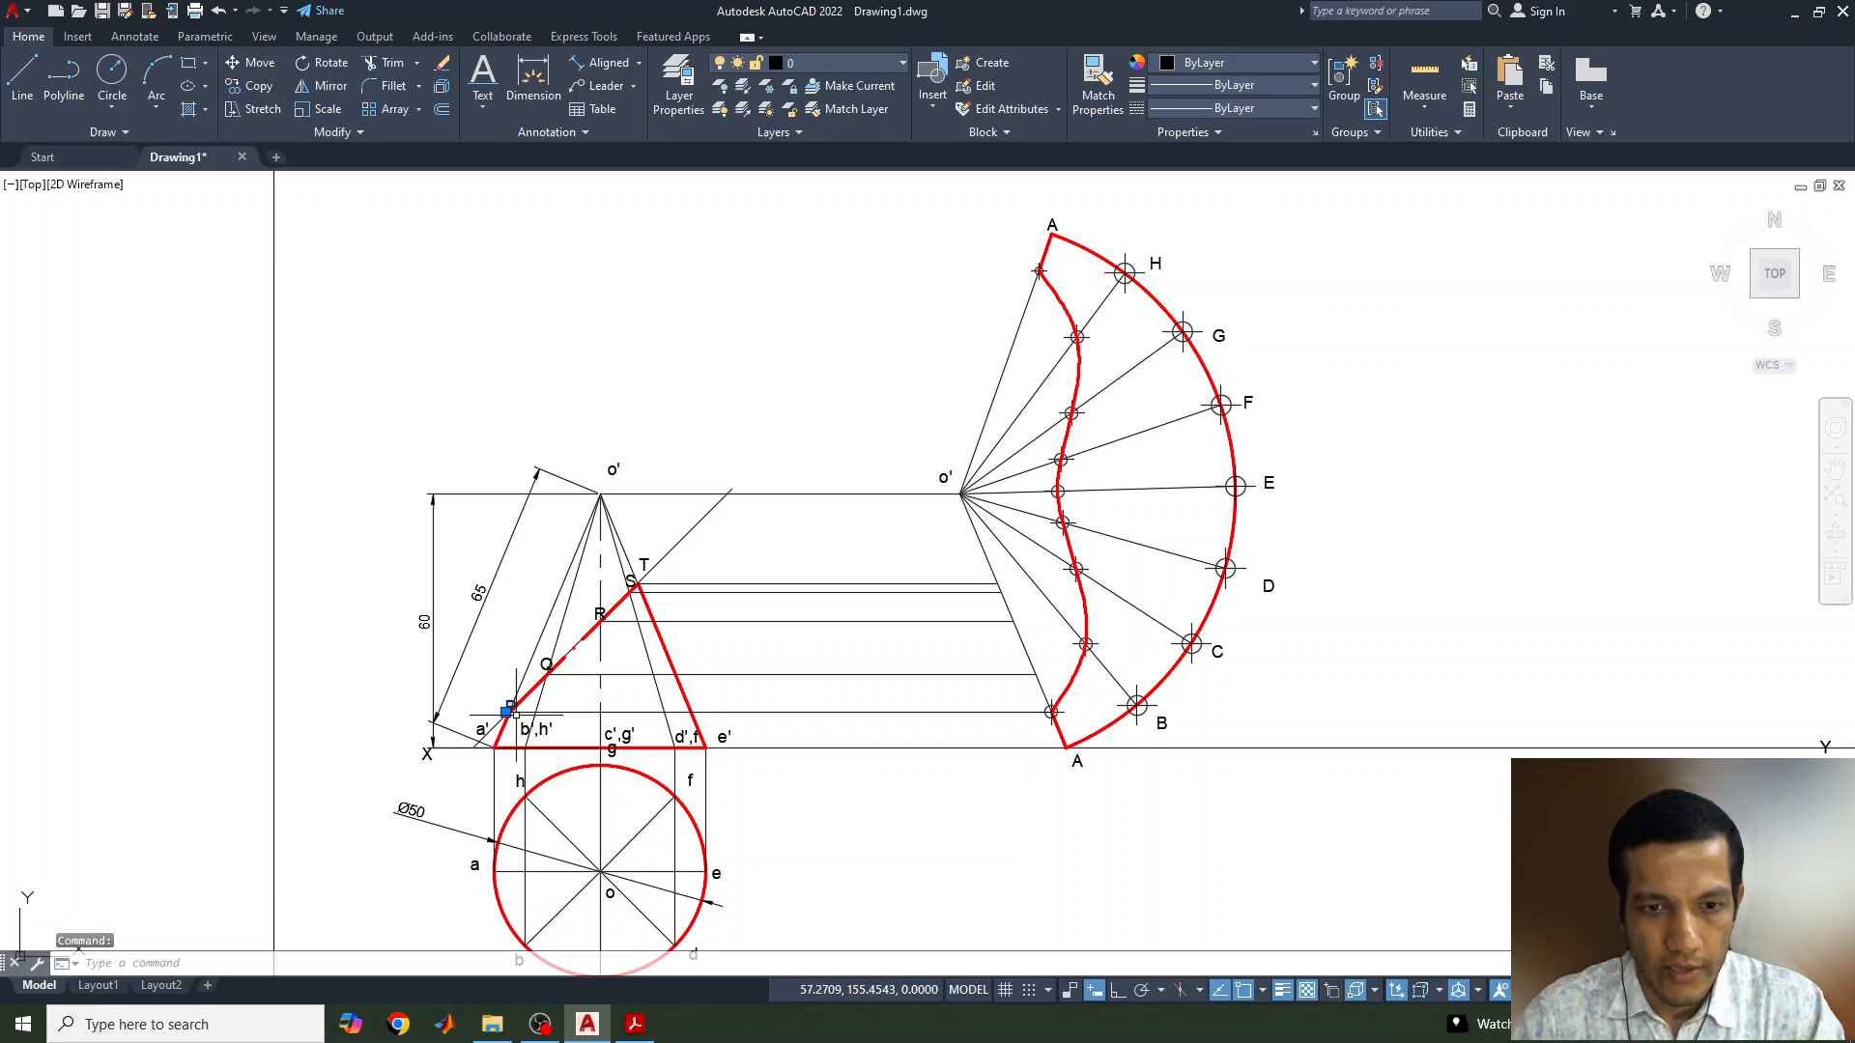
Copy label P to both ends of the development's cut curve and label Q to its cut points on generators B and H
key(ctrl+c)
key(ctrl+v)
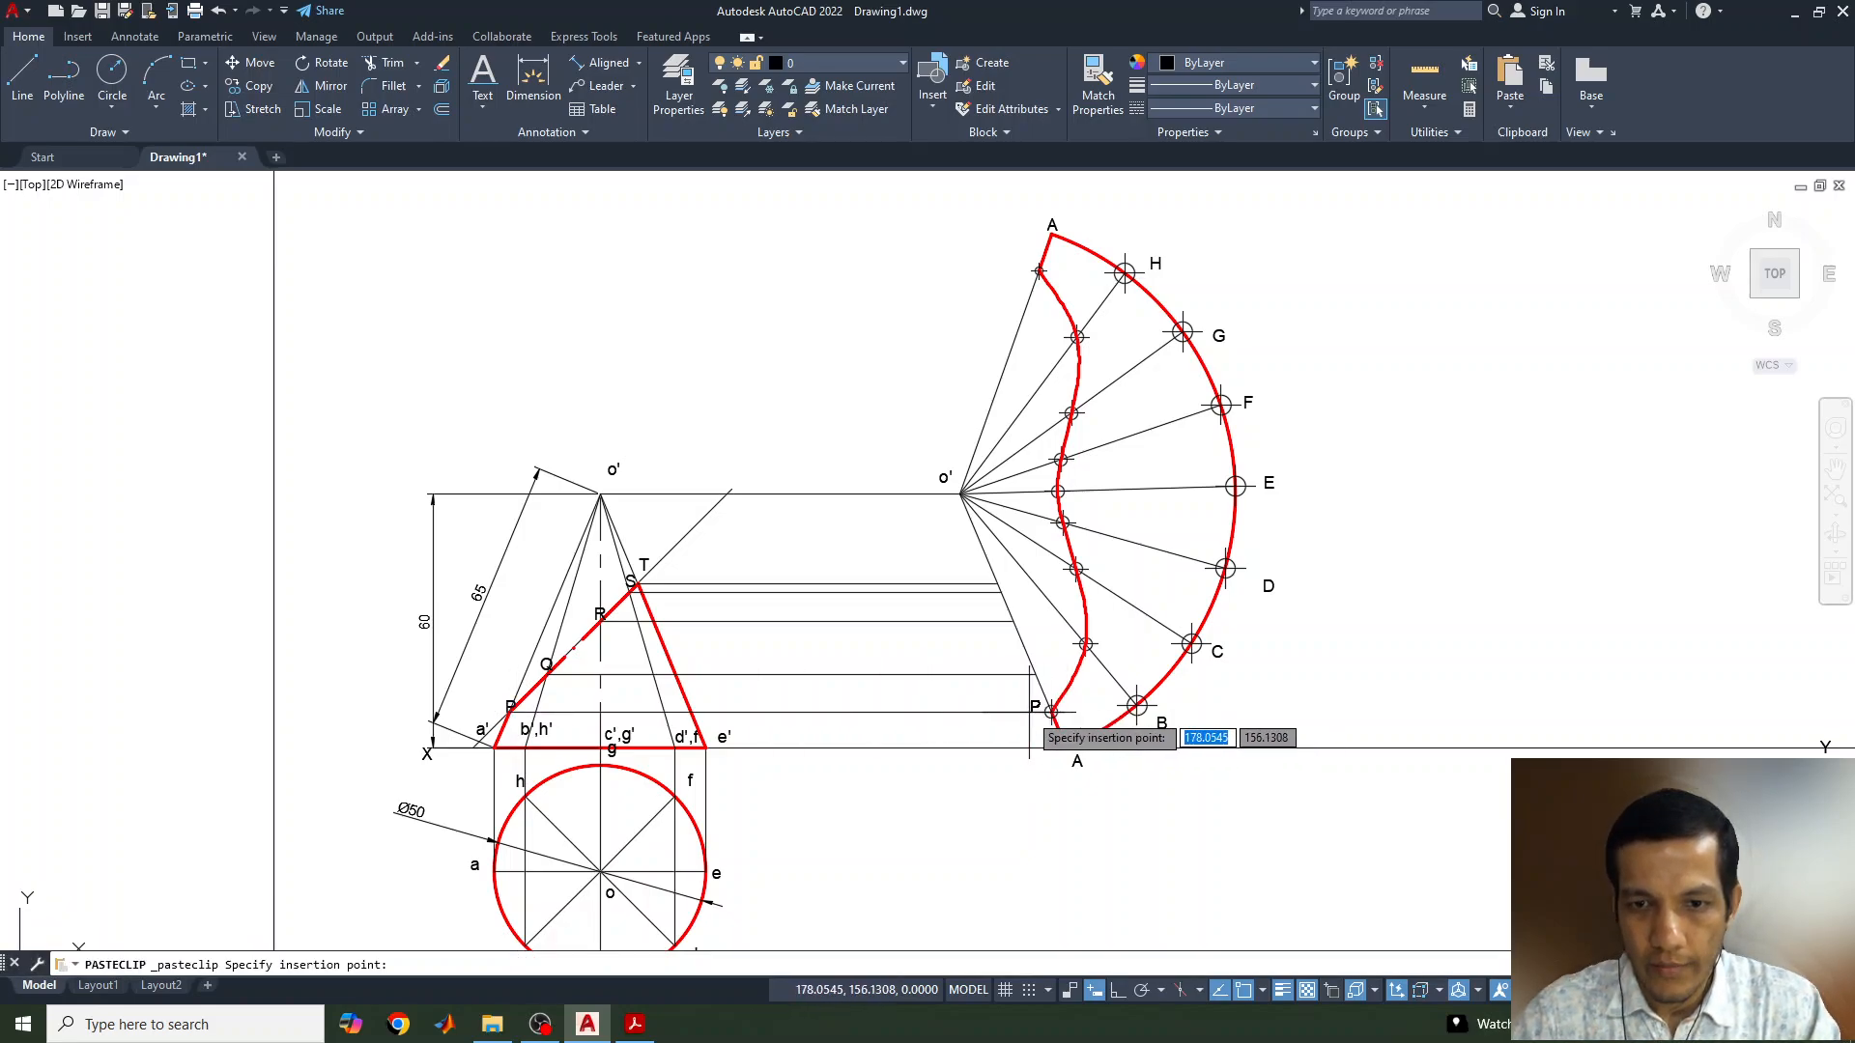
click(1039, 713)
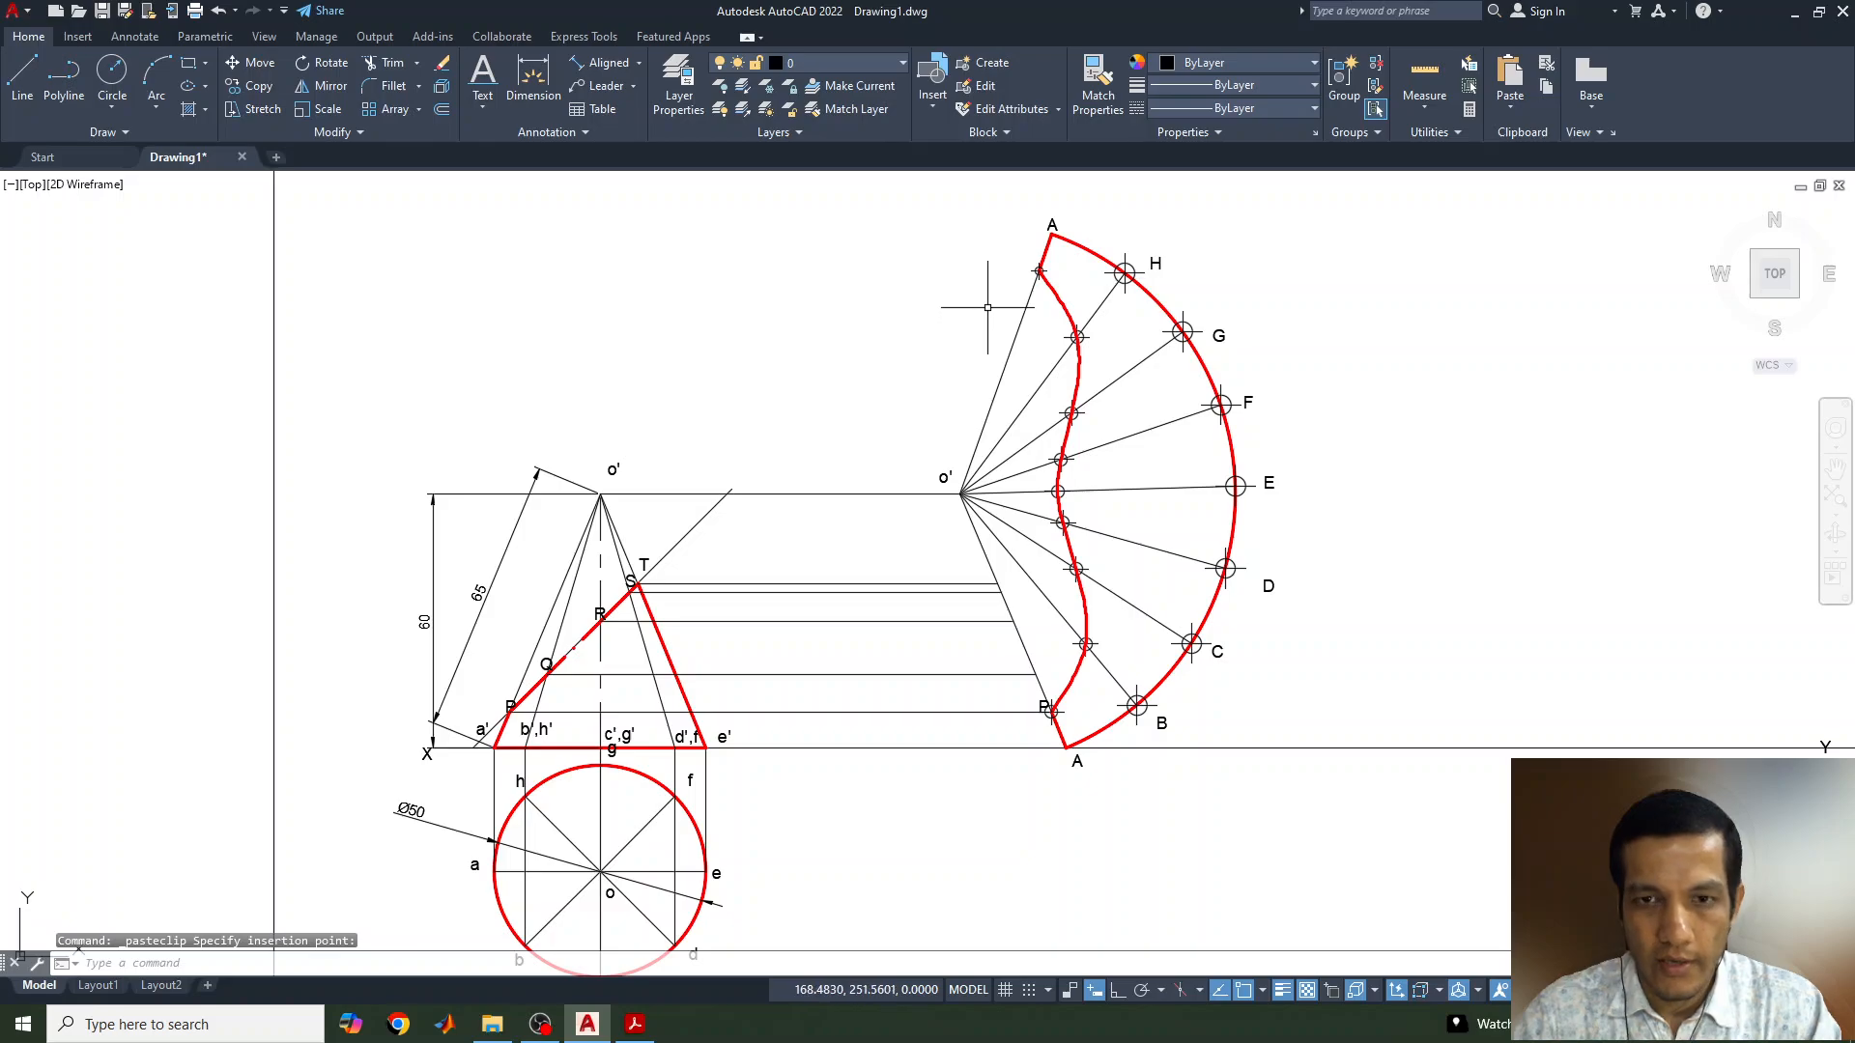
key(ctrl+v)
click(1013, 276)
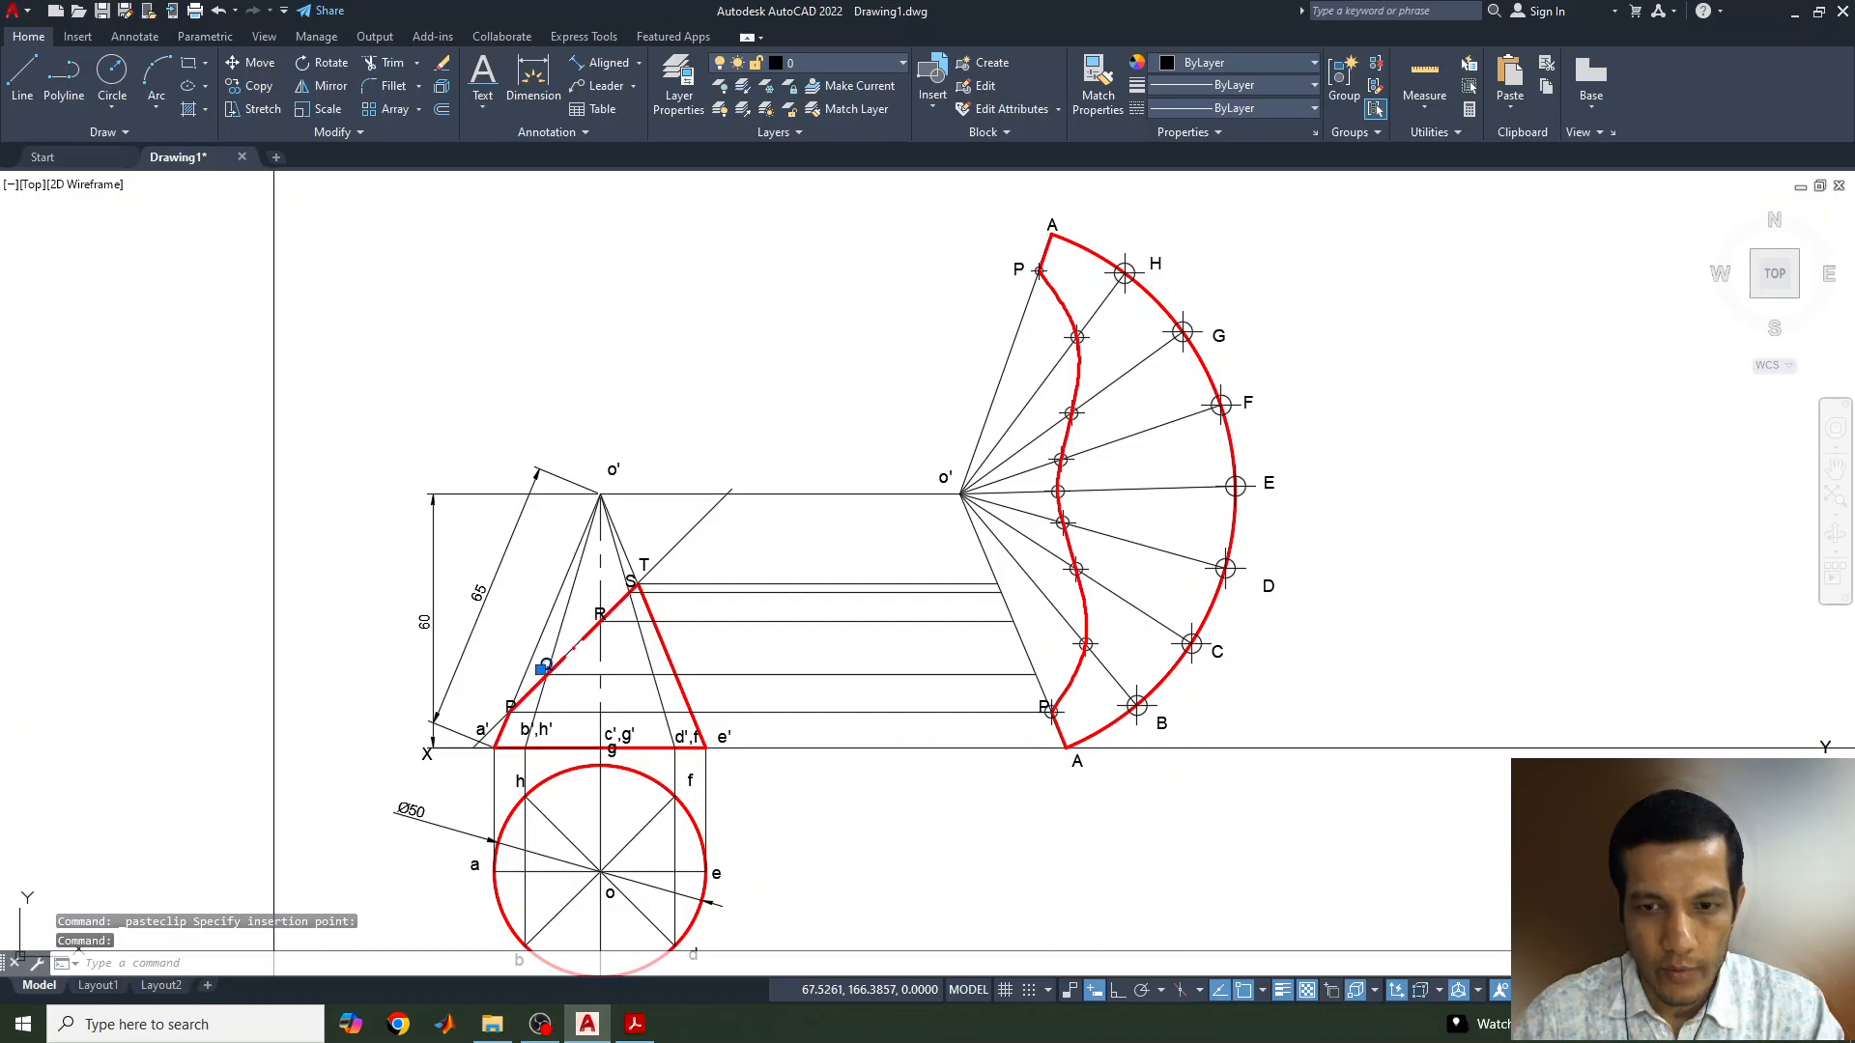
key(ctrl+v)
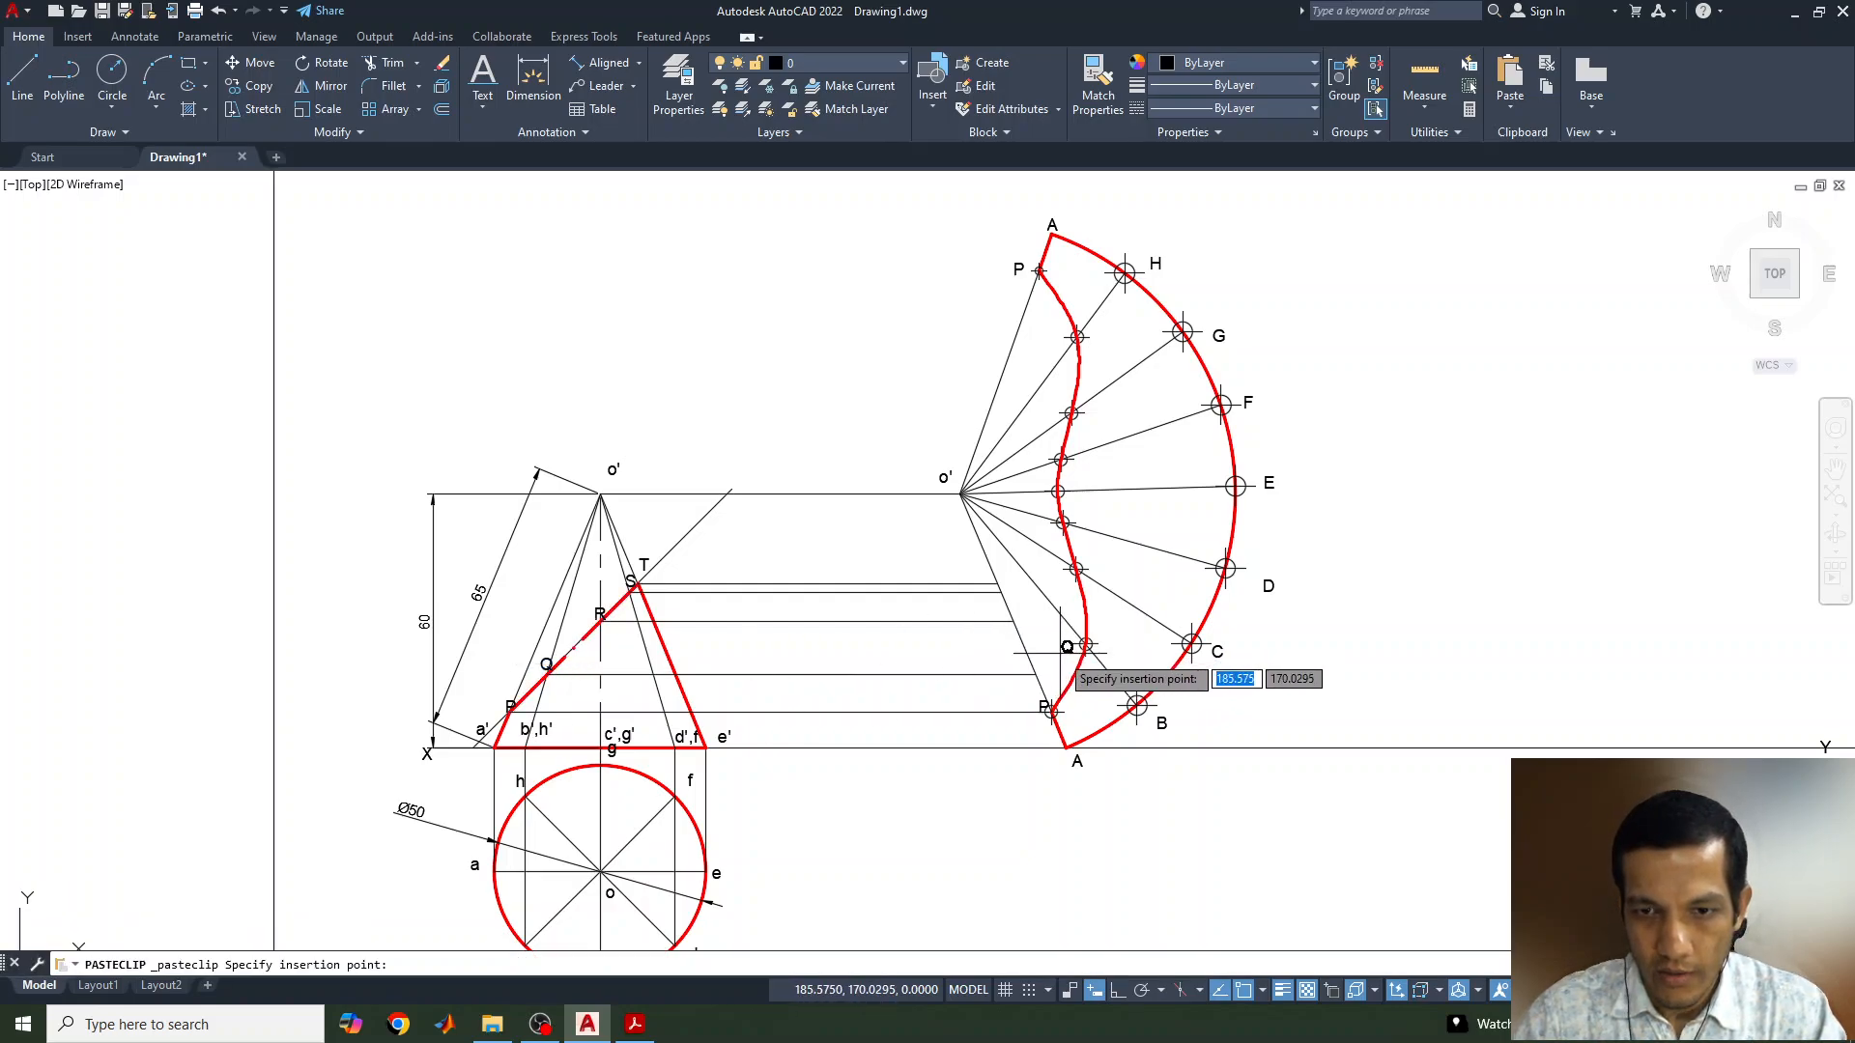
click(1047, 342)
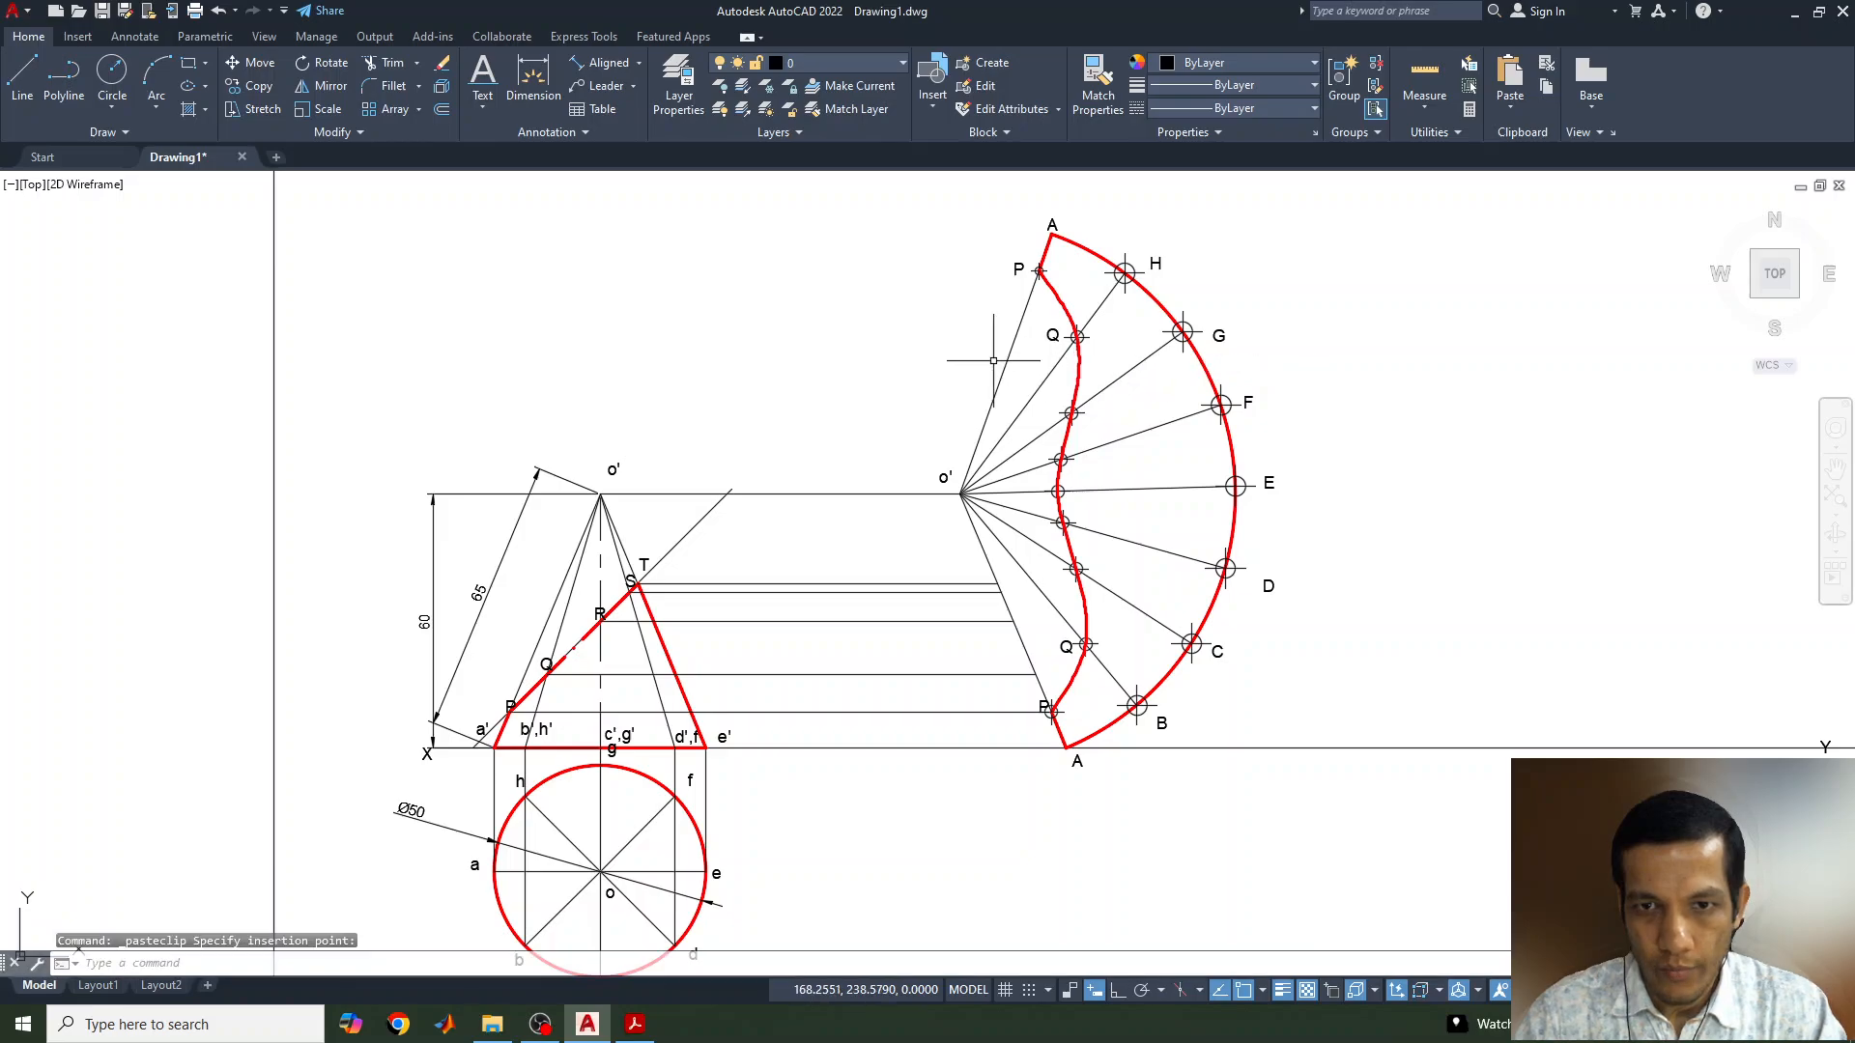
Copy label R from the front view to the cut points on generators C and G
click(600, 615)
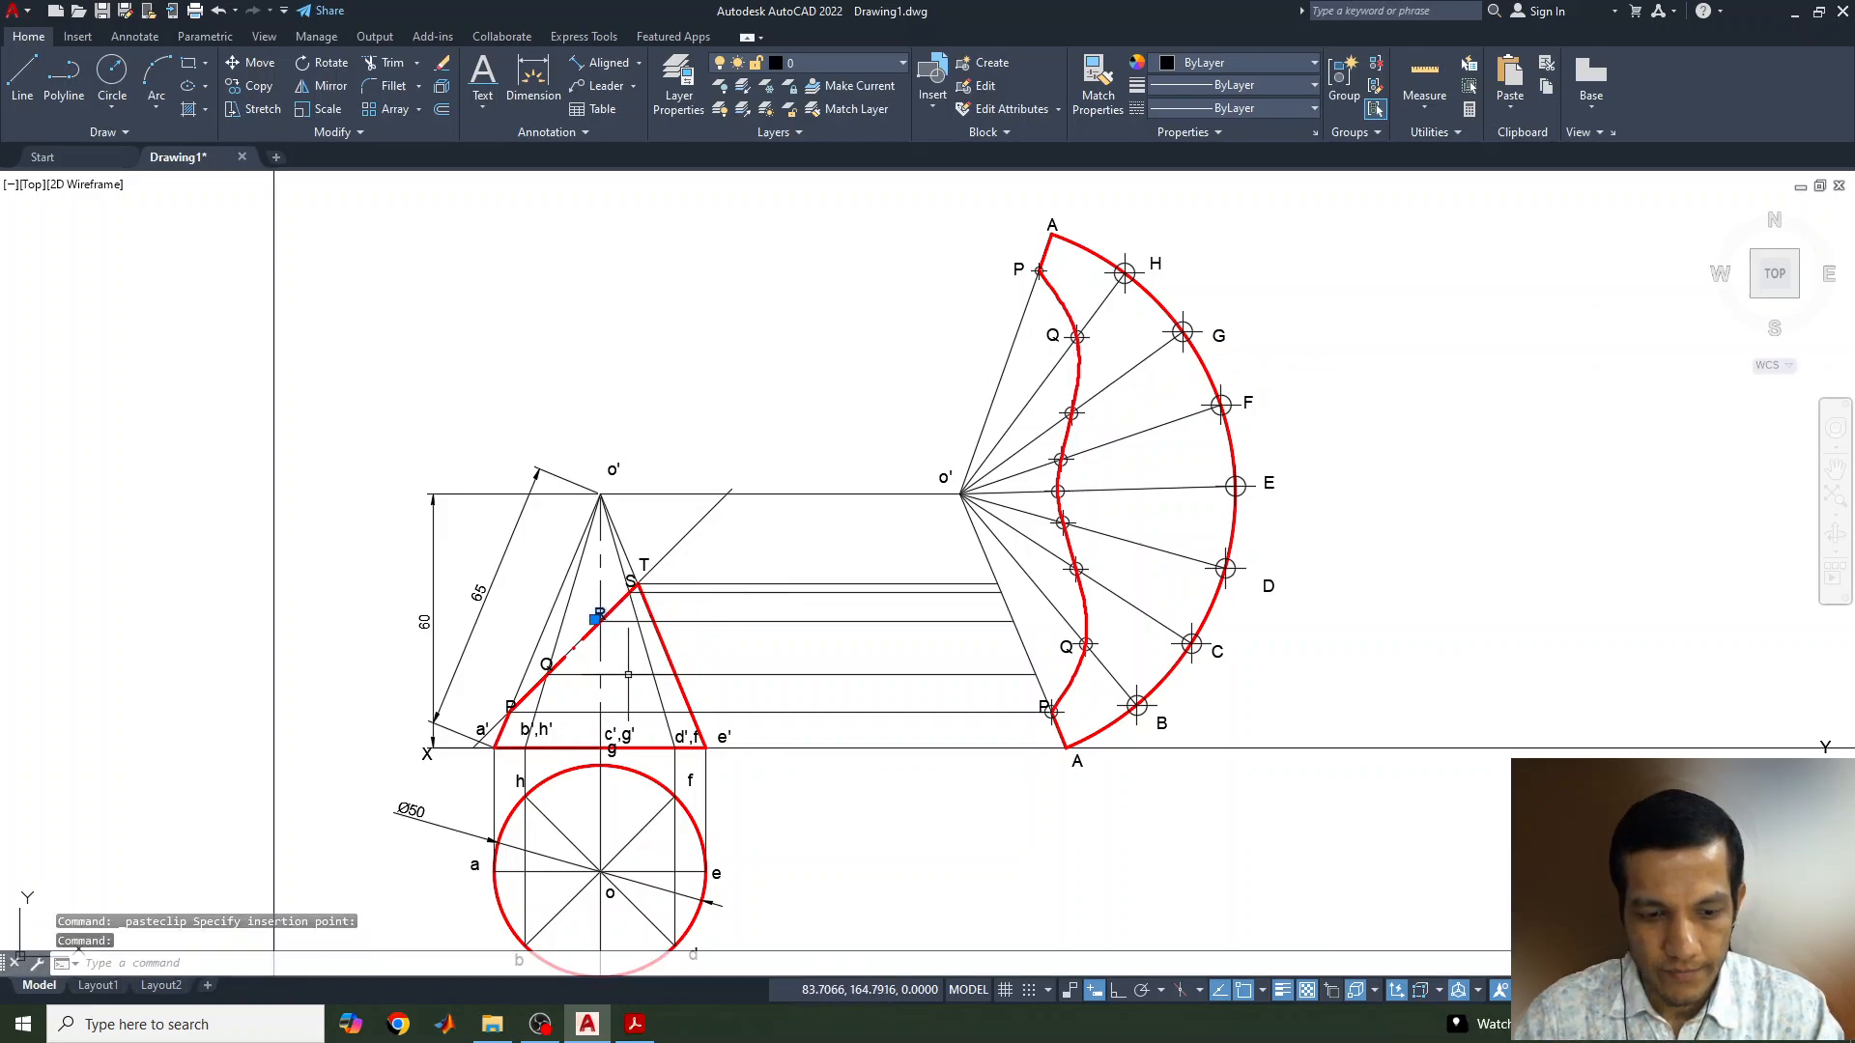
key(ctrl+c)
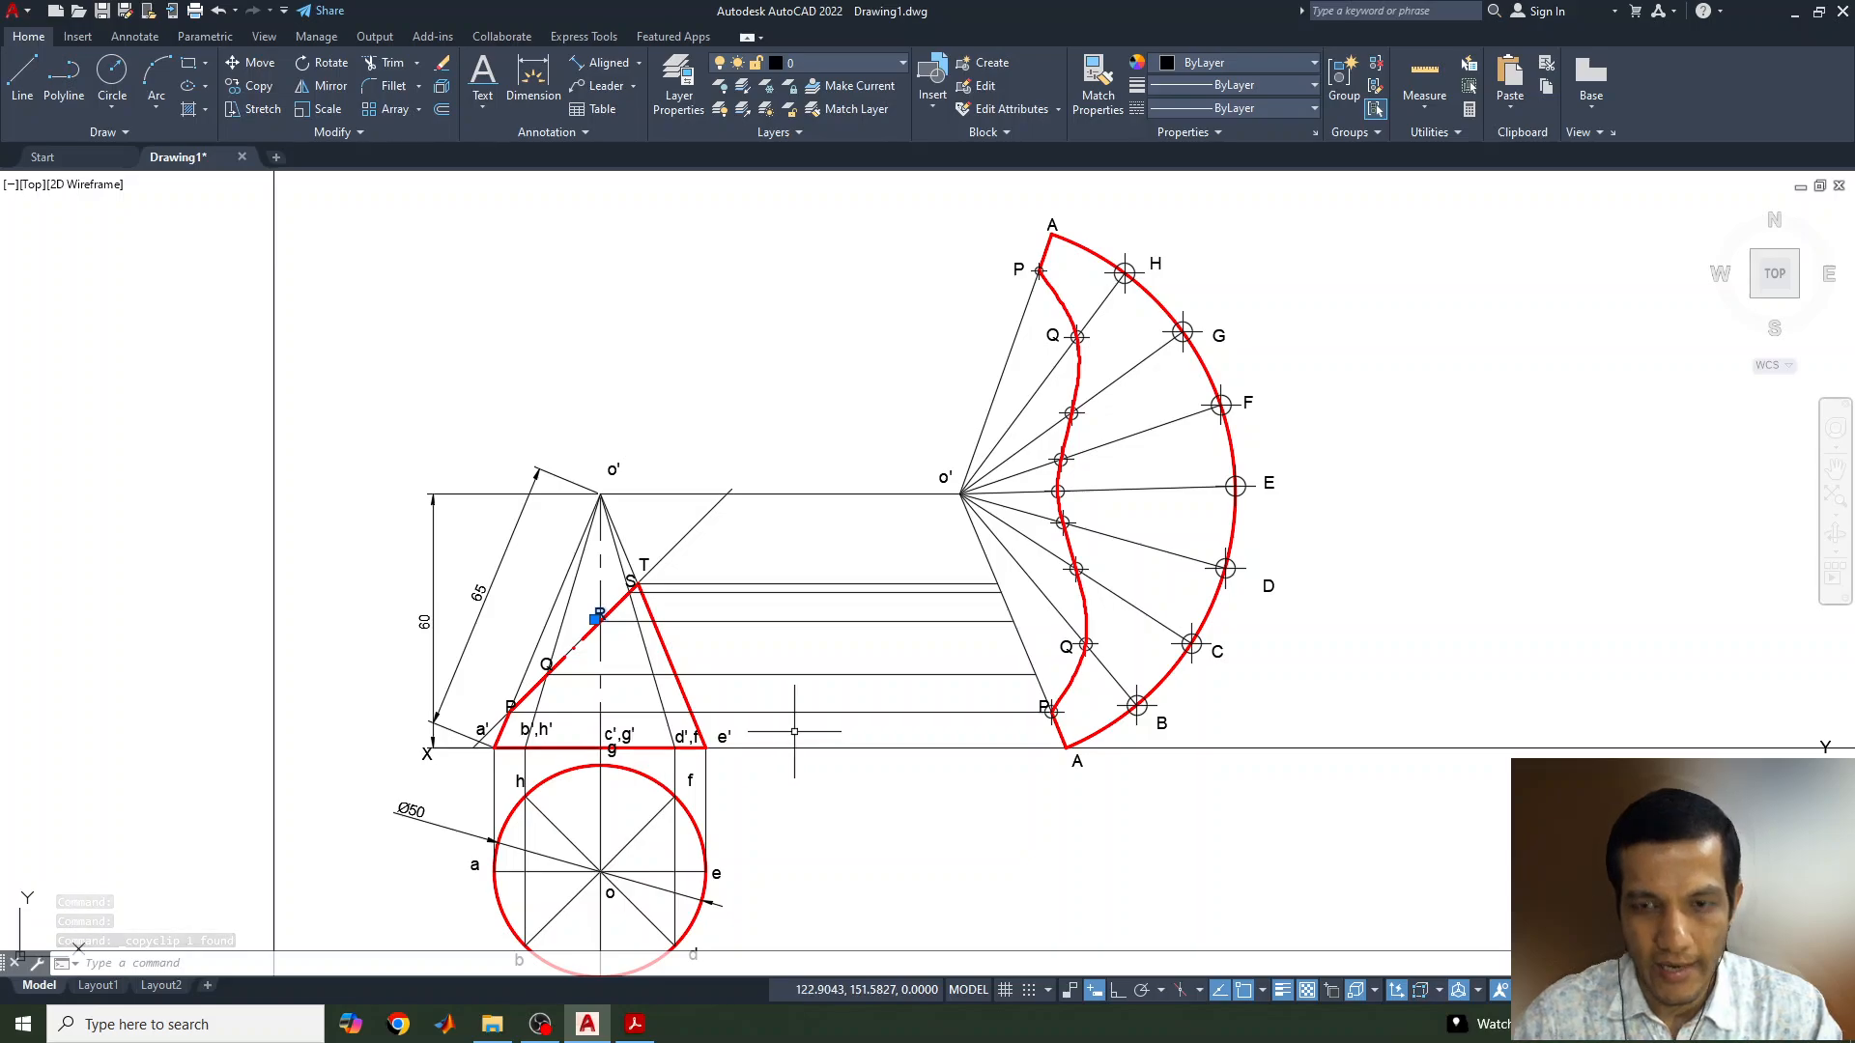
key(ctrl+v)
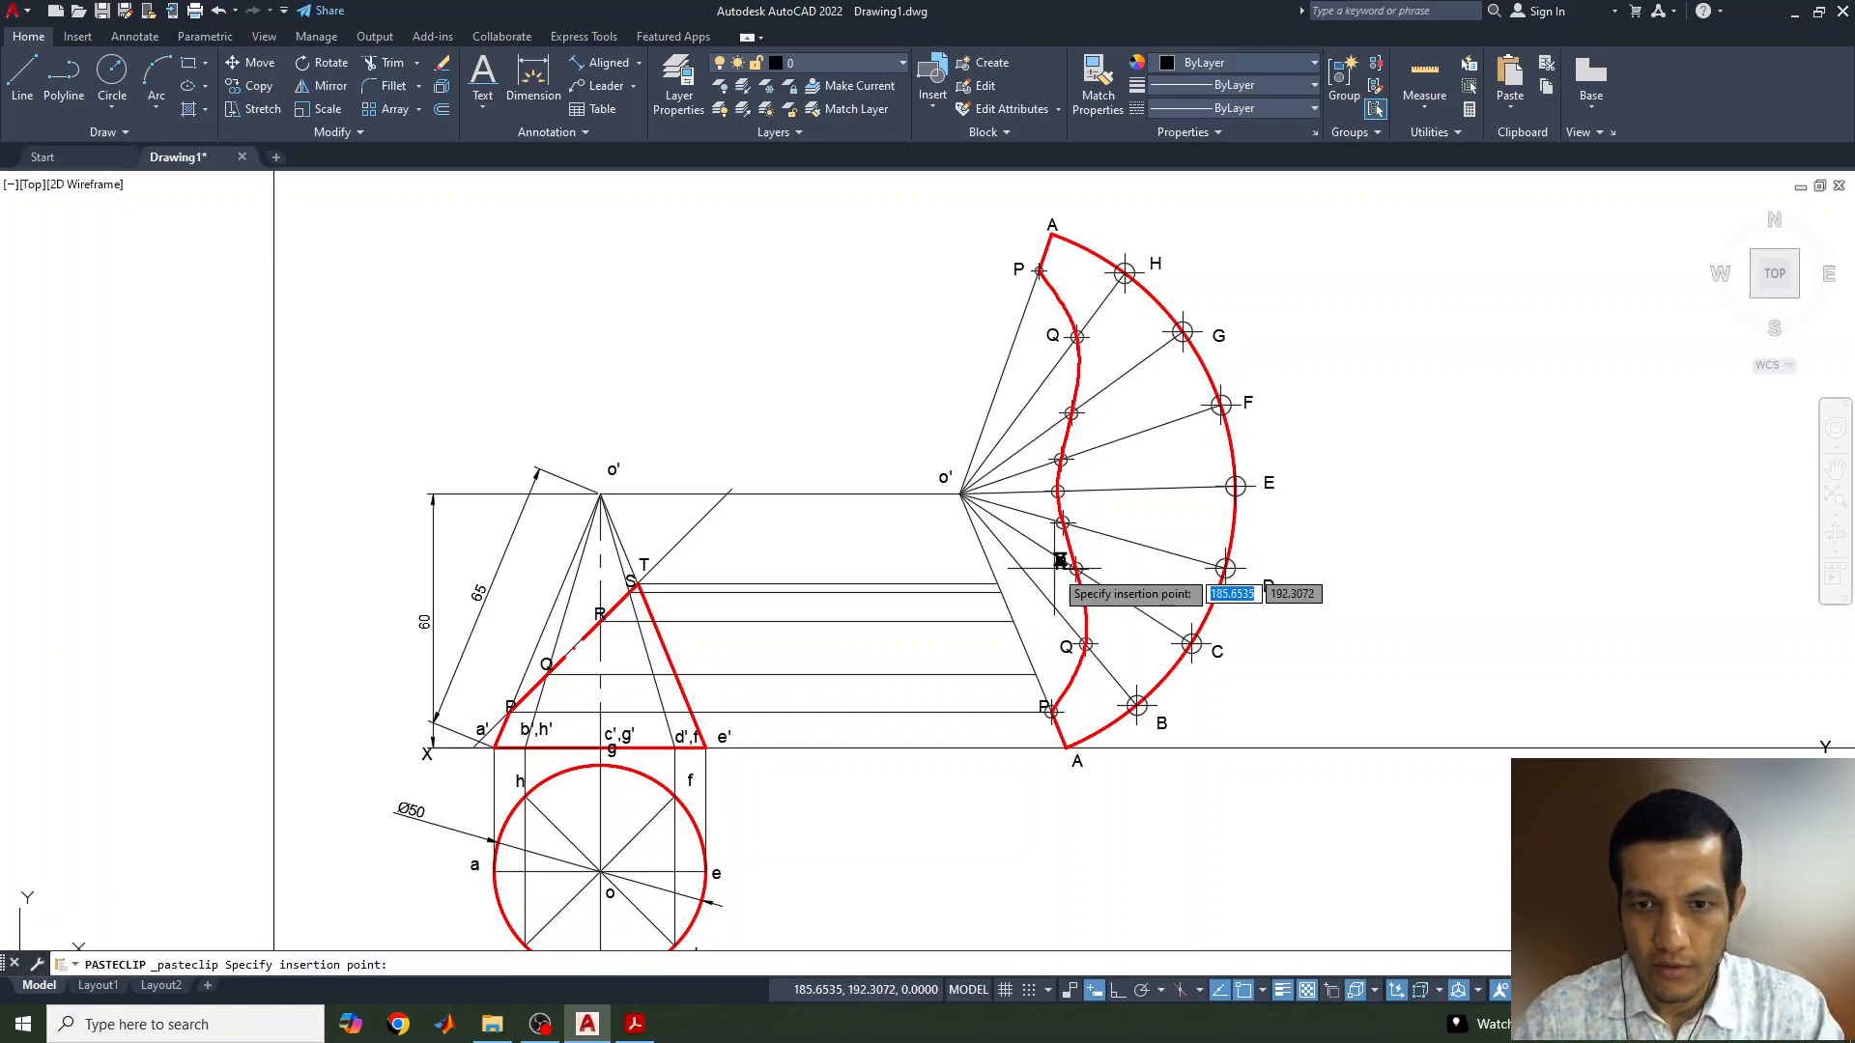
click(1056, 582)
key(ctrl+v)
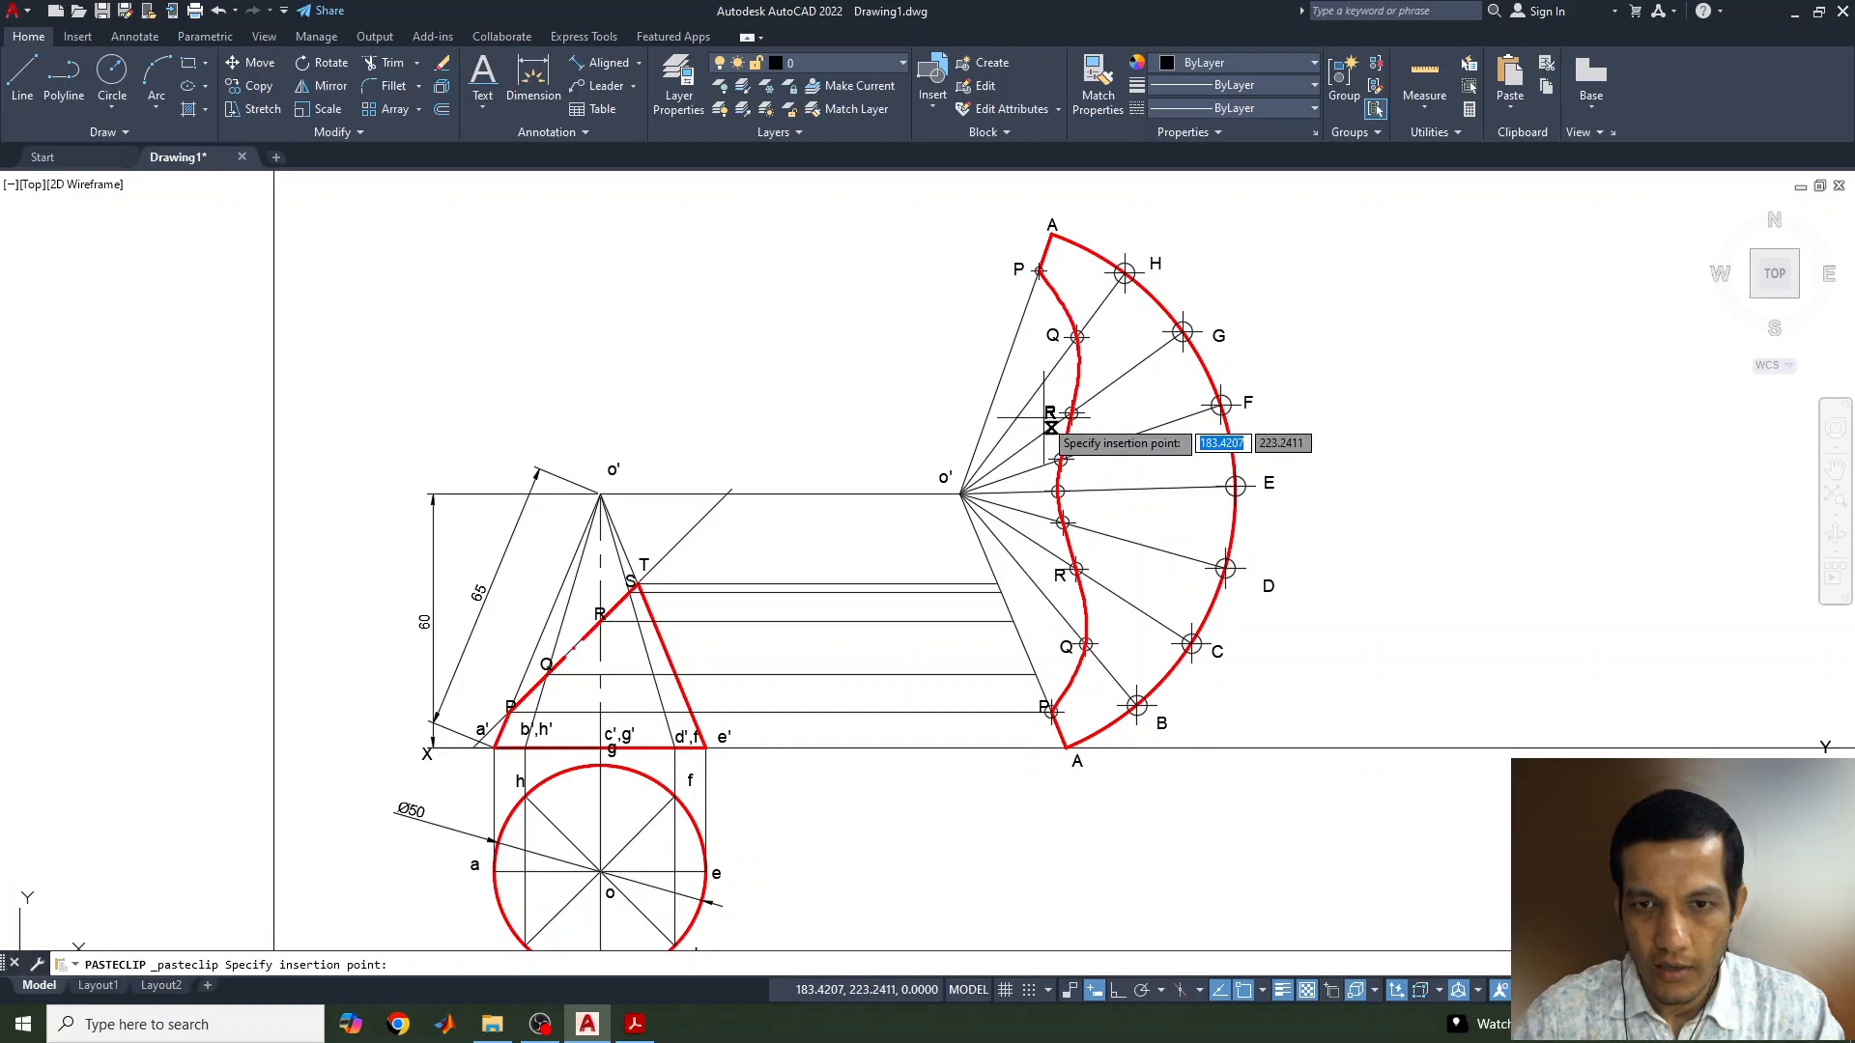
click(1051, 429)
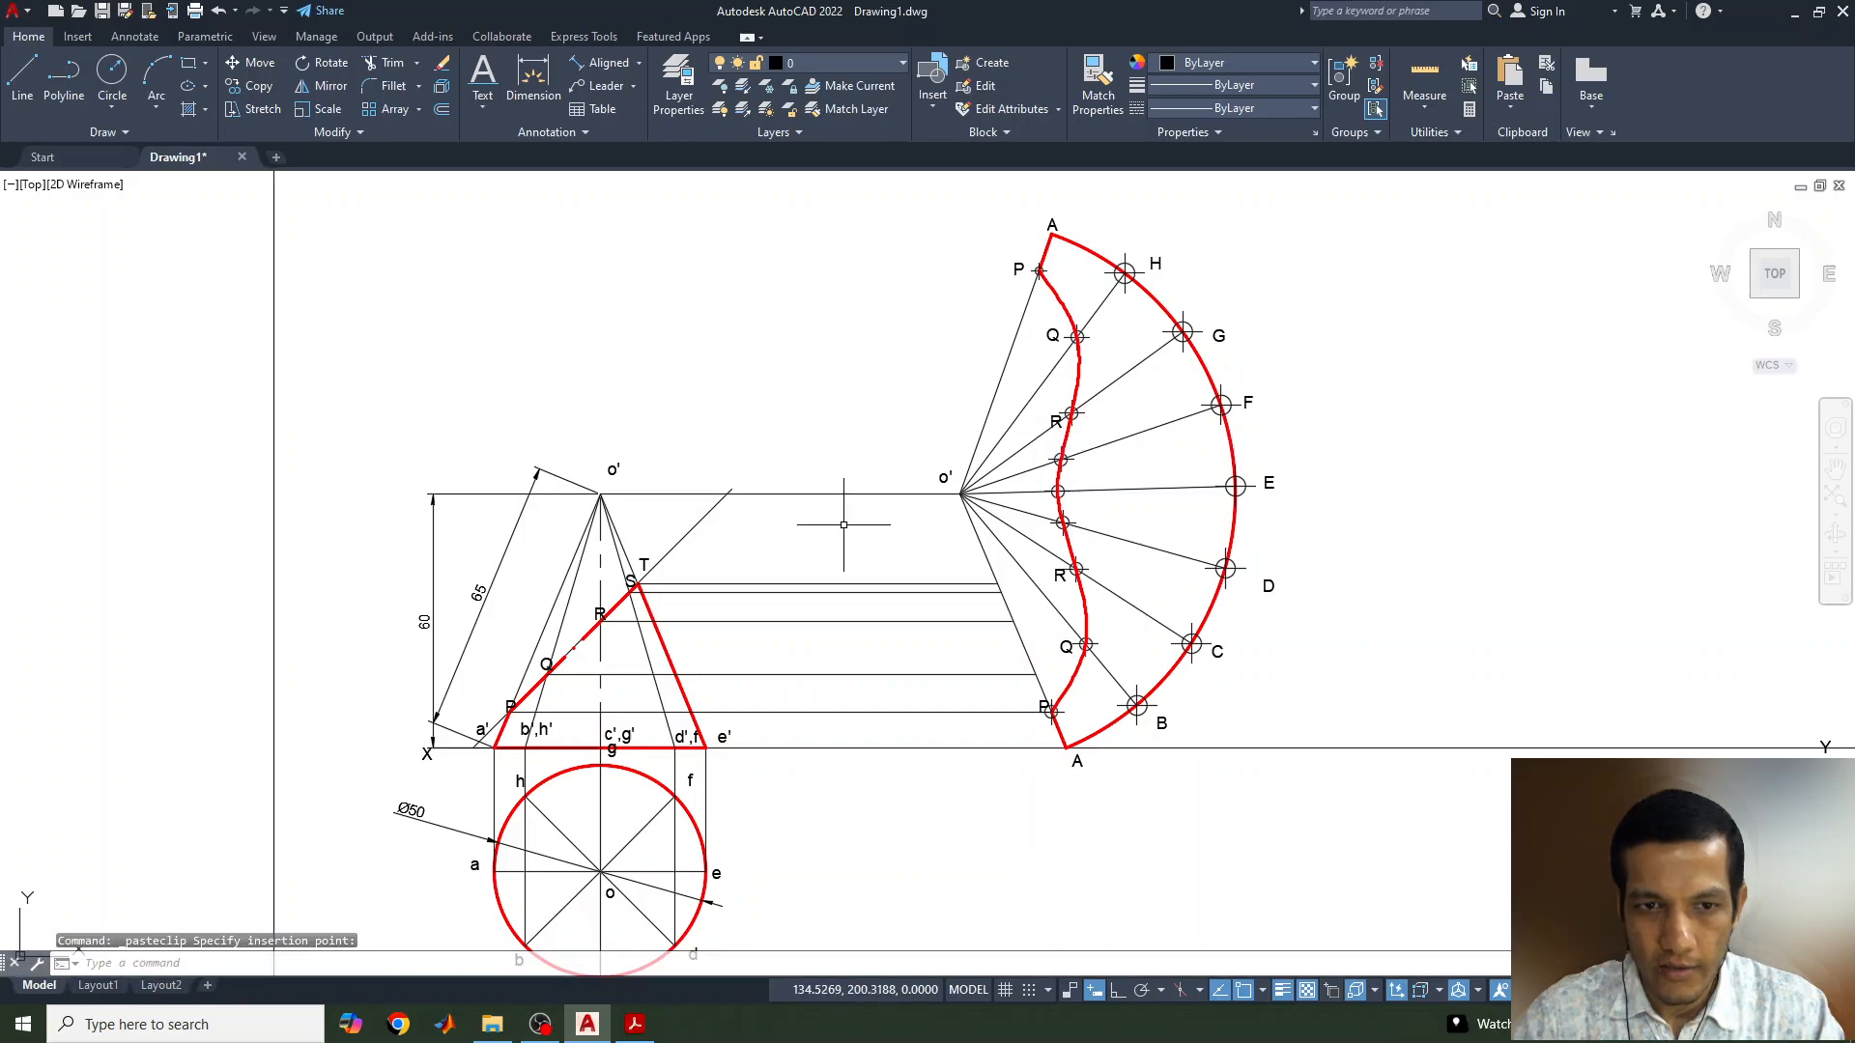
Copy label S from the front view to the cut points on generators D and F
click(629, 580)
key(ctrl+c)
key(ctrl+v)
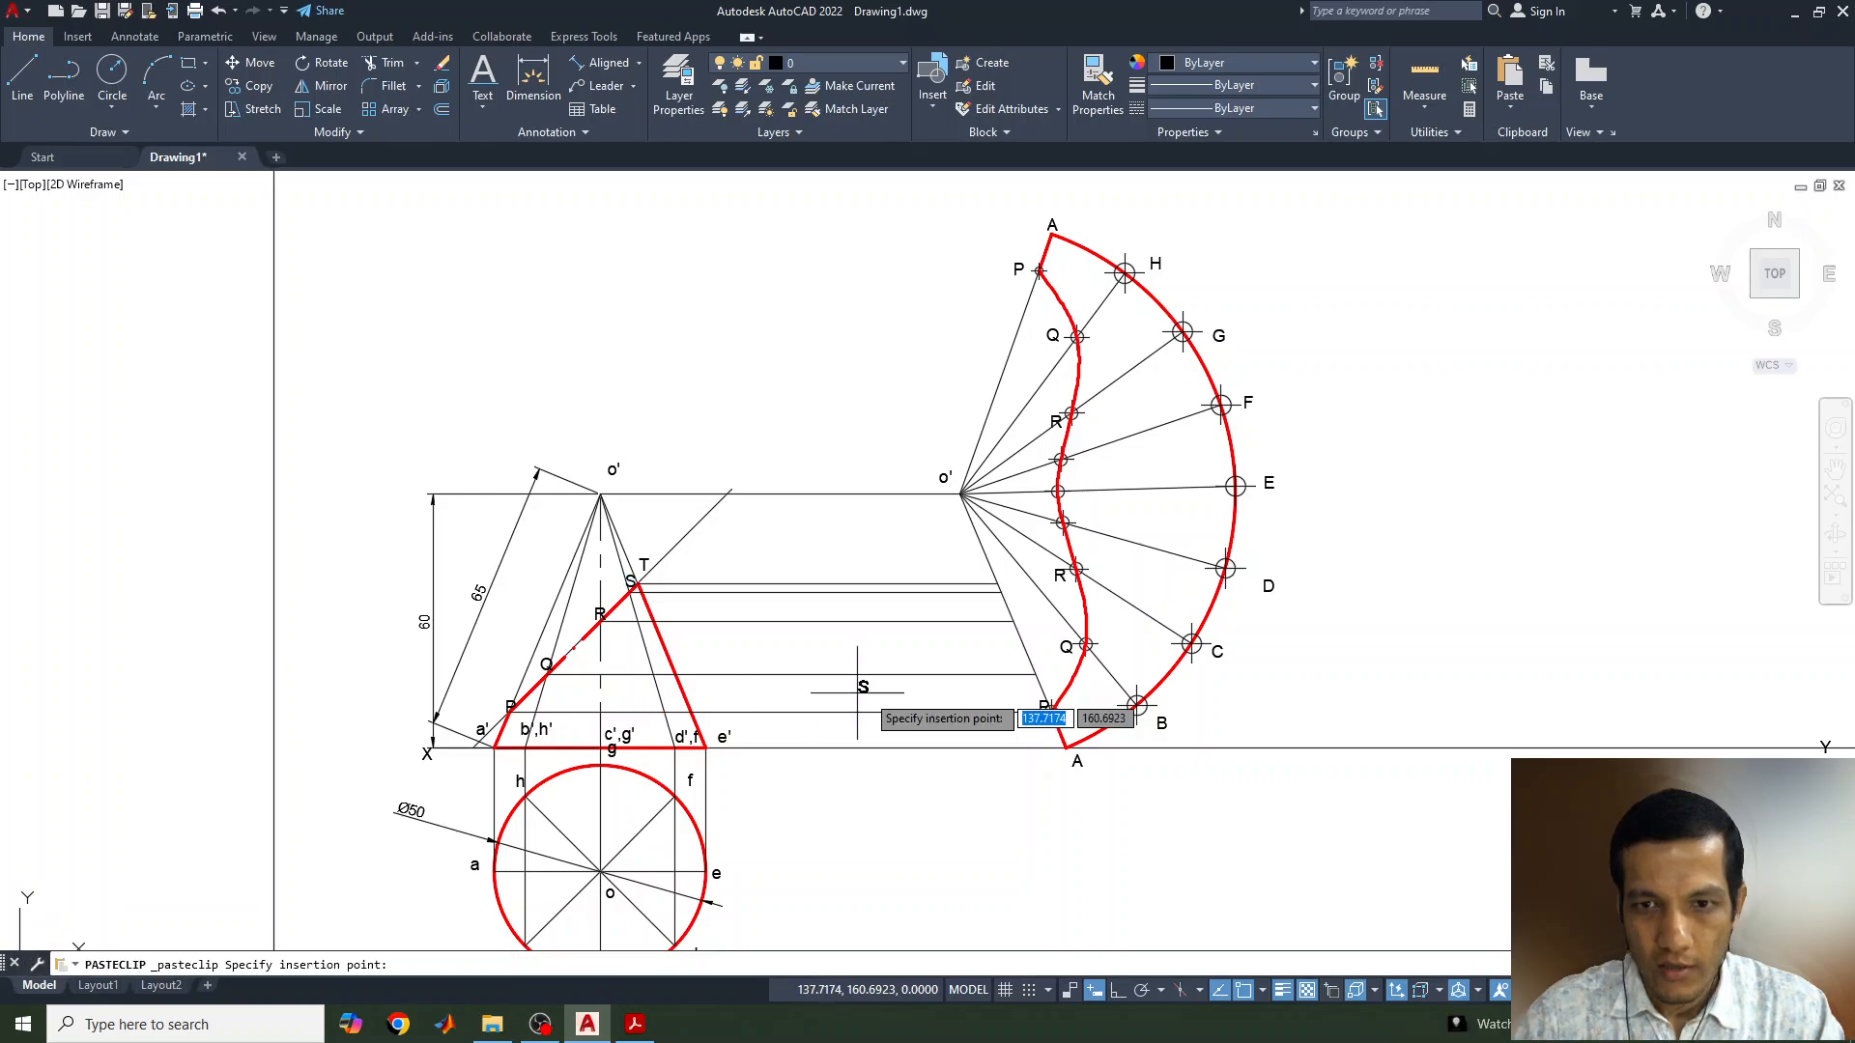
click(1046, 518)
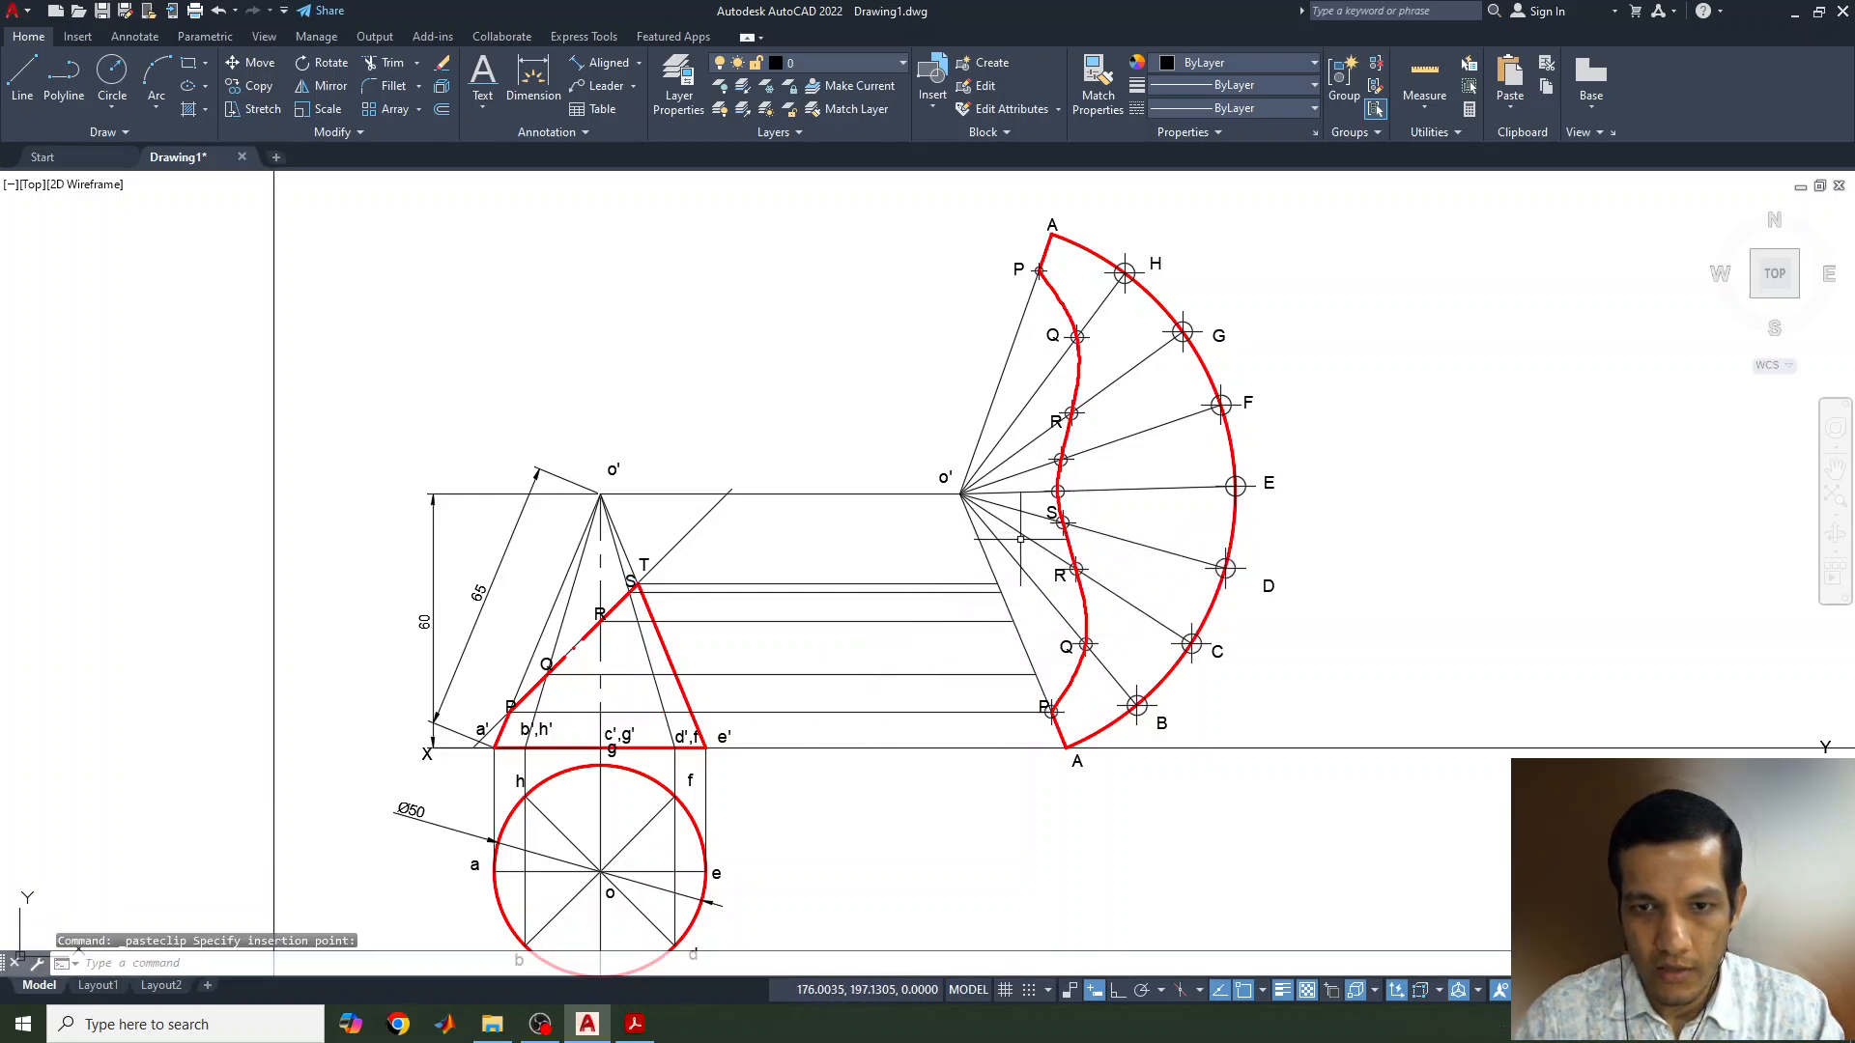
key(ctrl+v)
click(1046, 464)
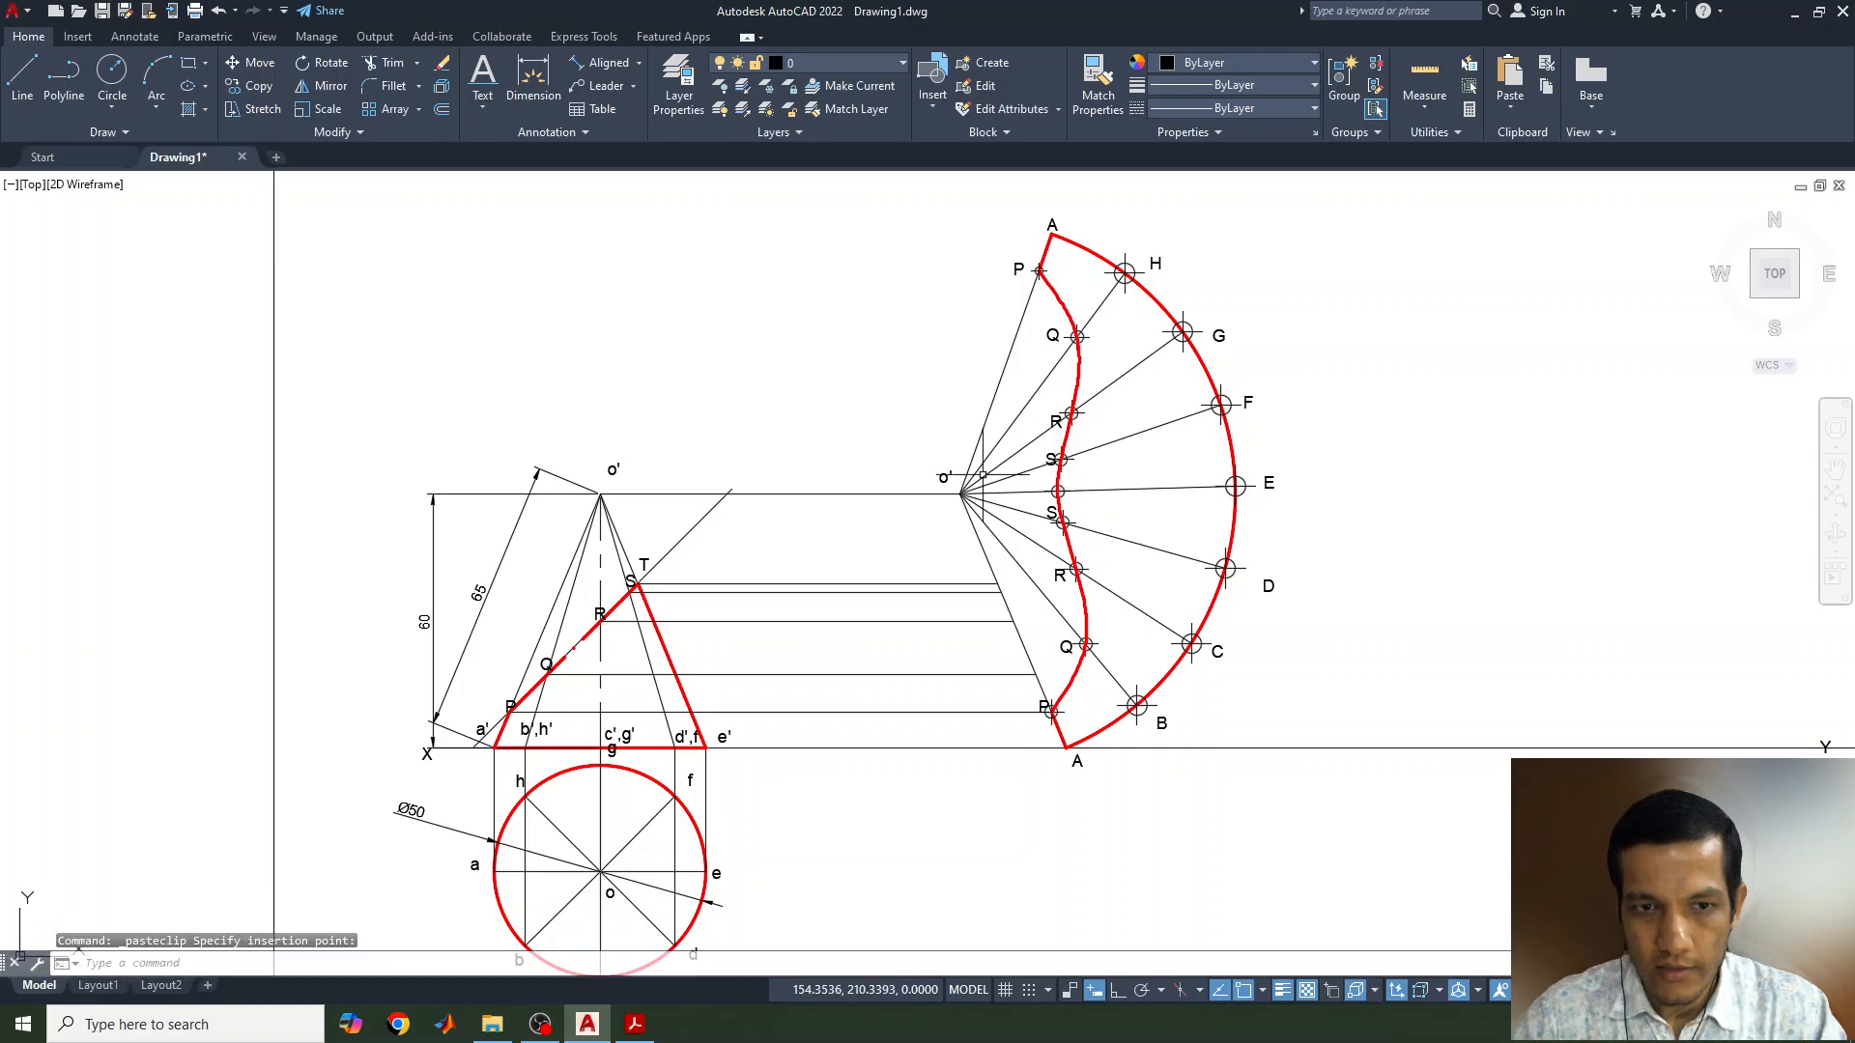
Copy label T from the front view to the cut point on generator E
click(650, 575)
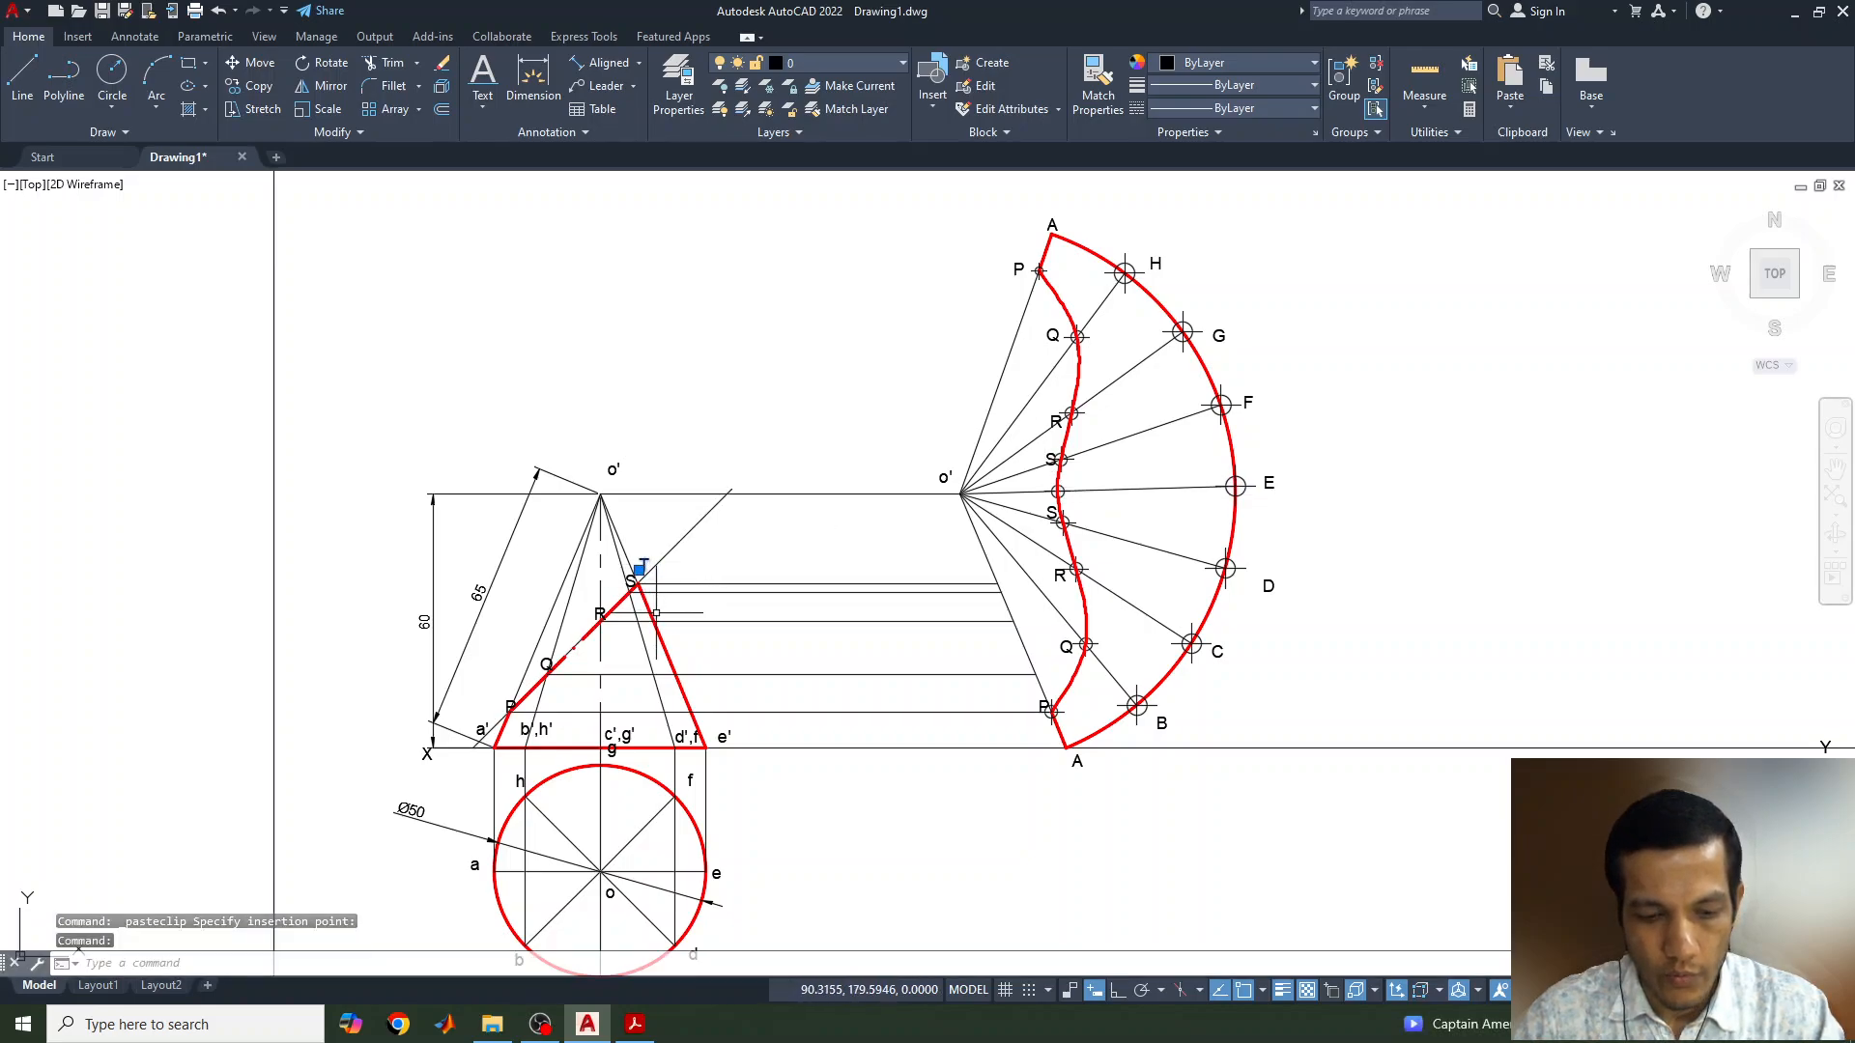
key(ctrl+c)
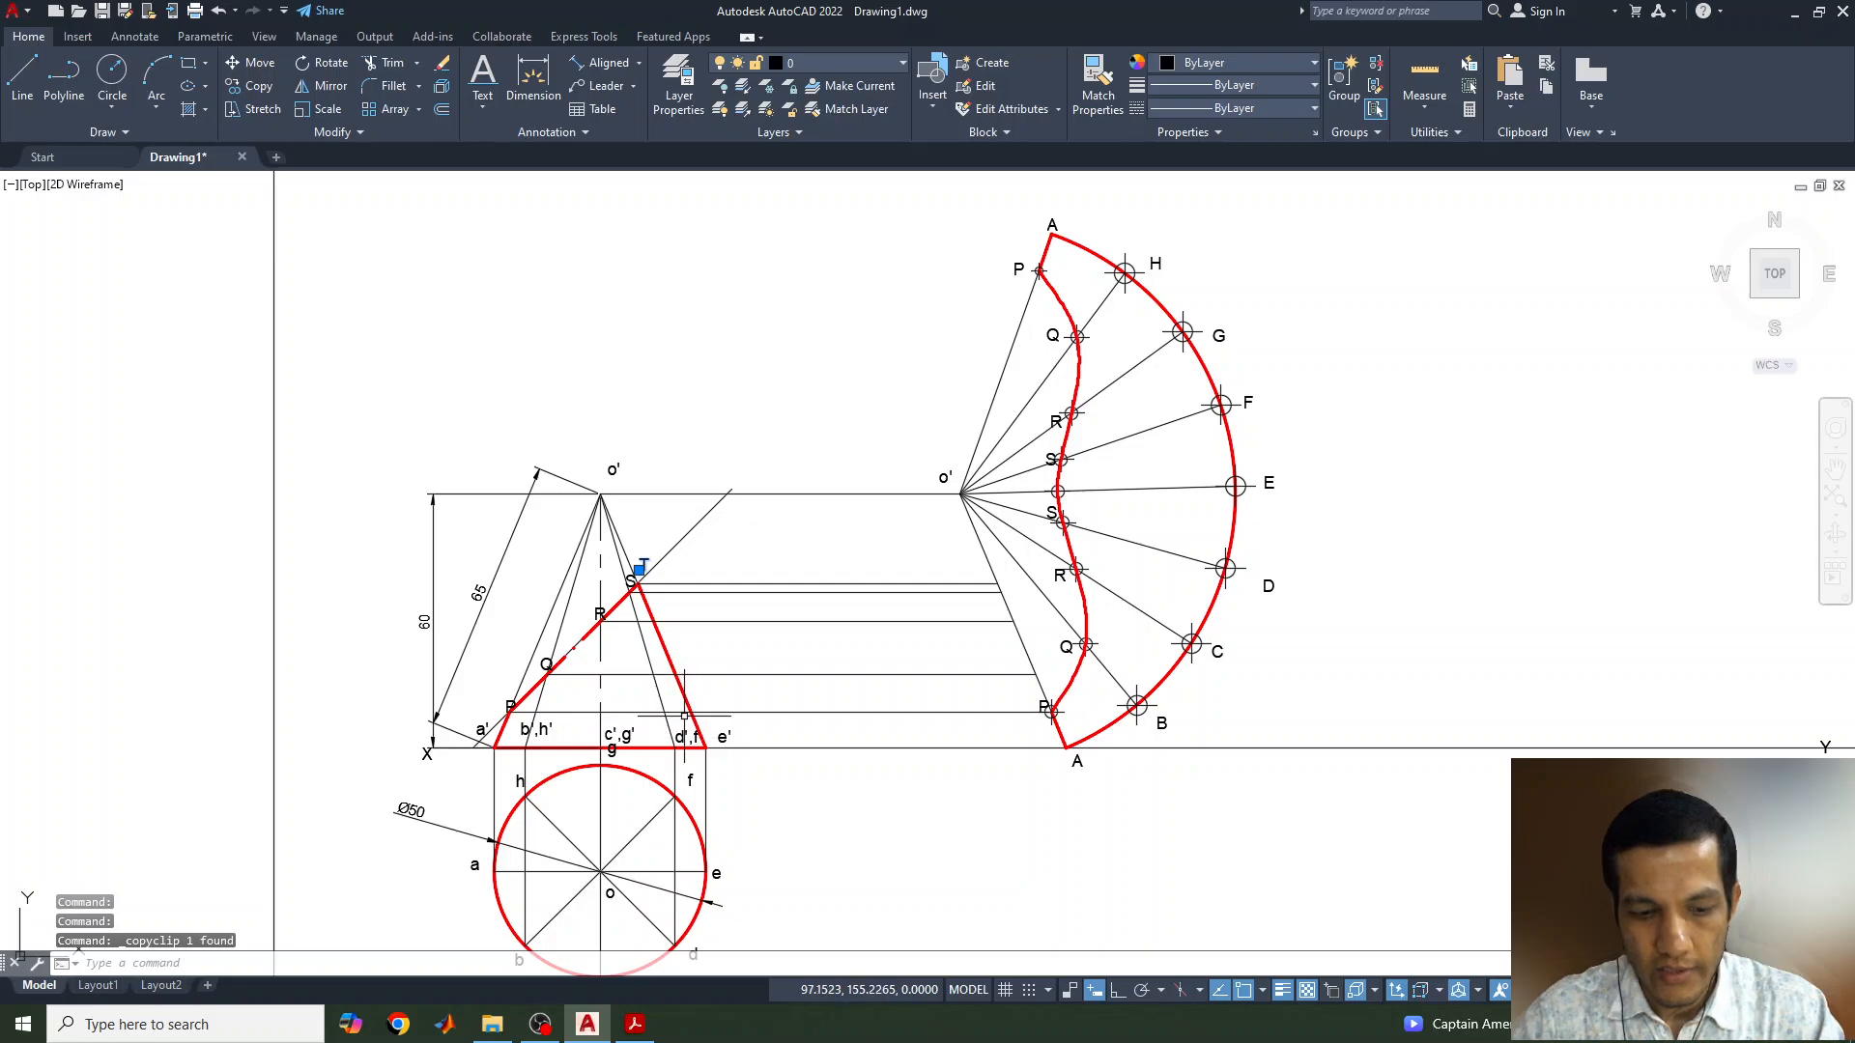
key(ctrl+v)
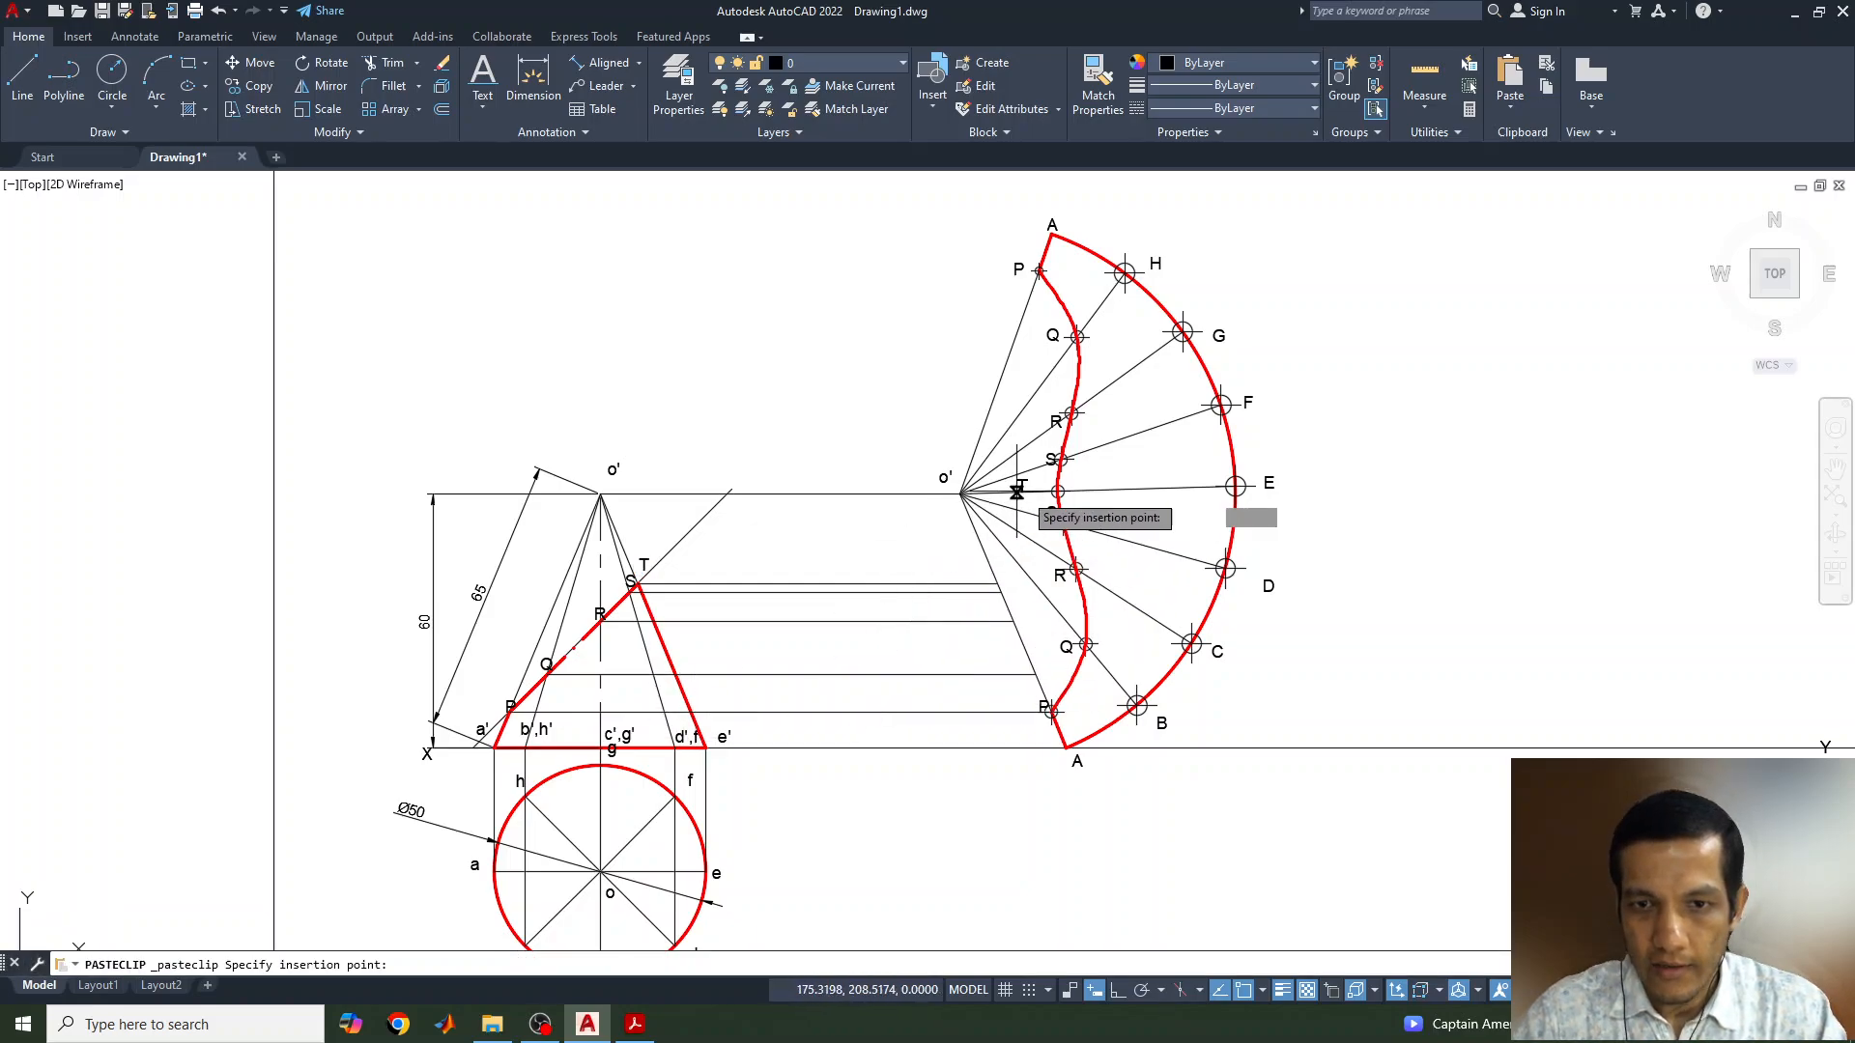
key(Escape)
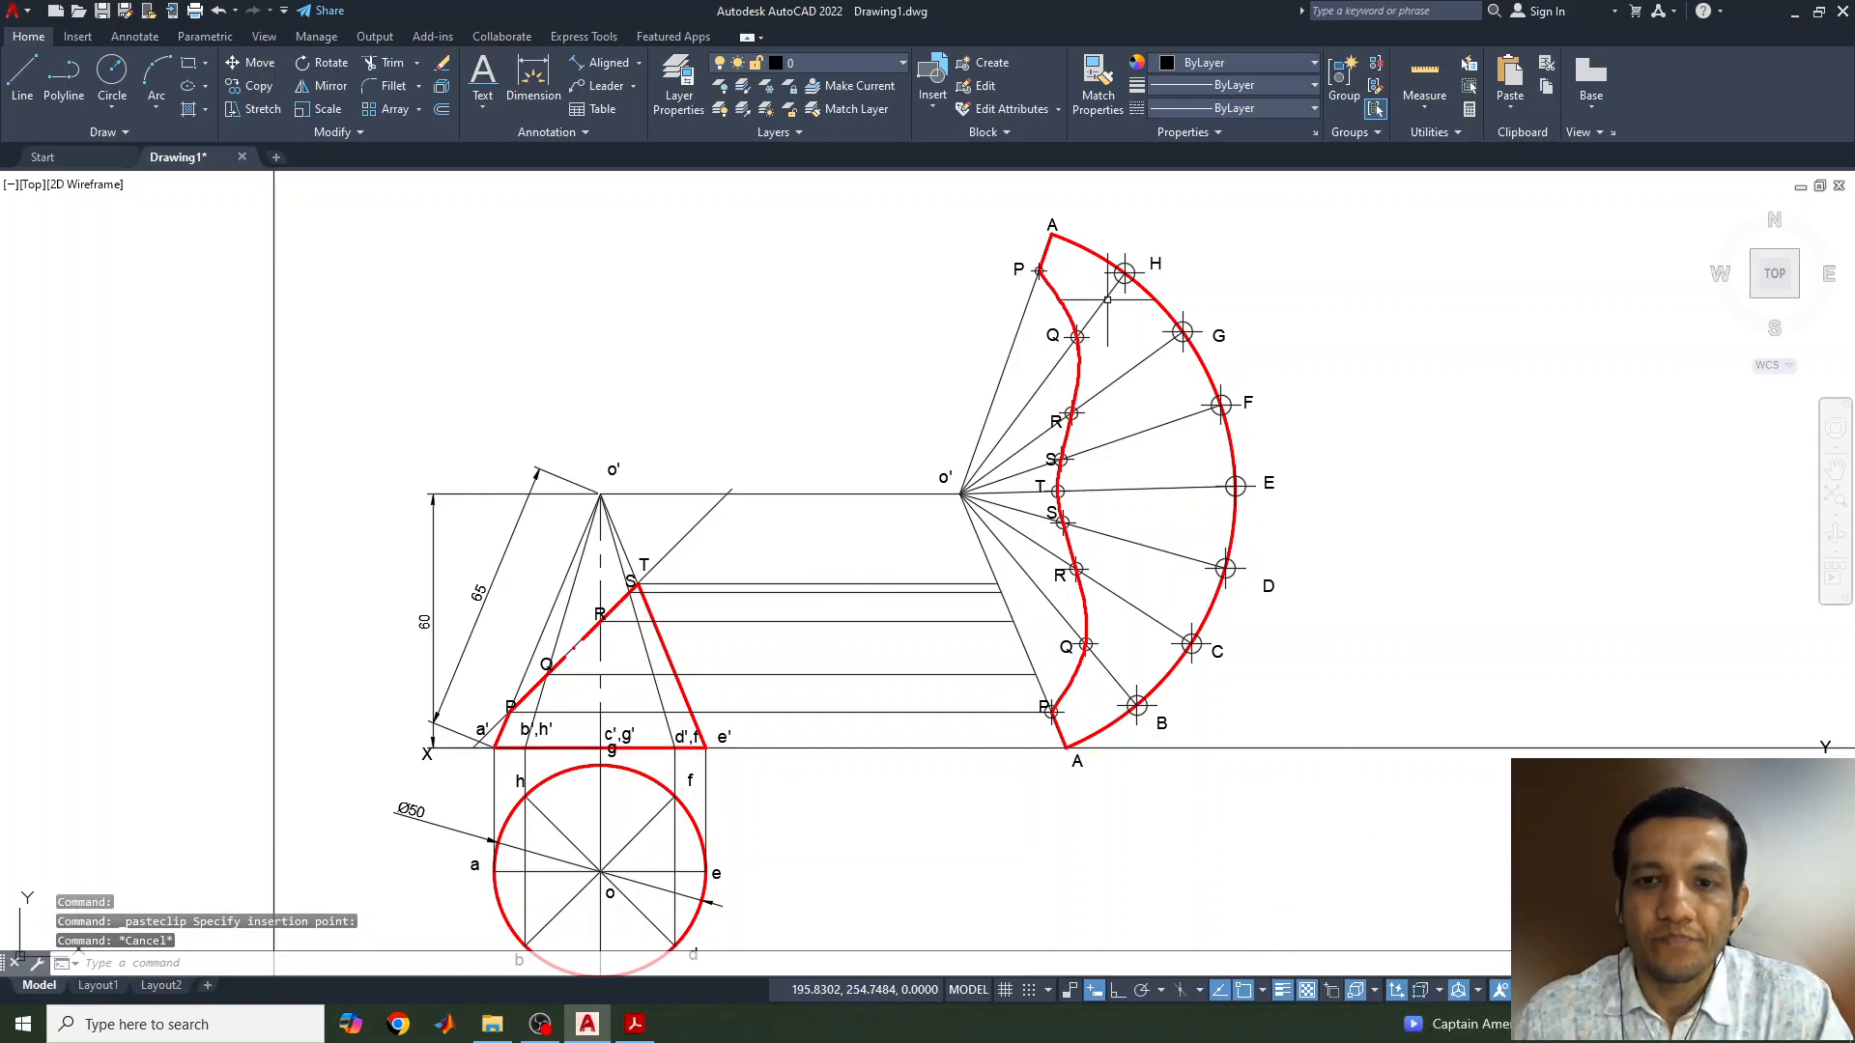
Check the reference solution in EG PPT.pdf, return to AutoCAD and dimension the development's angle at o' between its two outer edges
click(635, 1025)
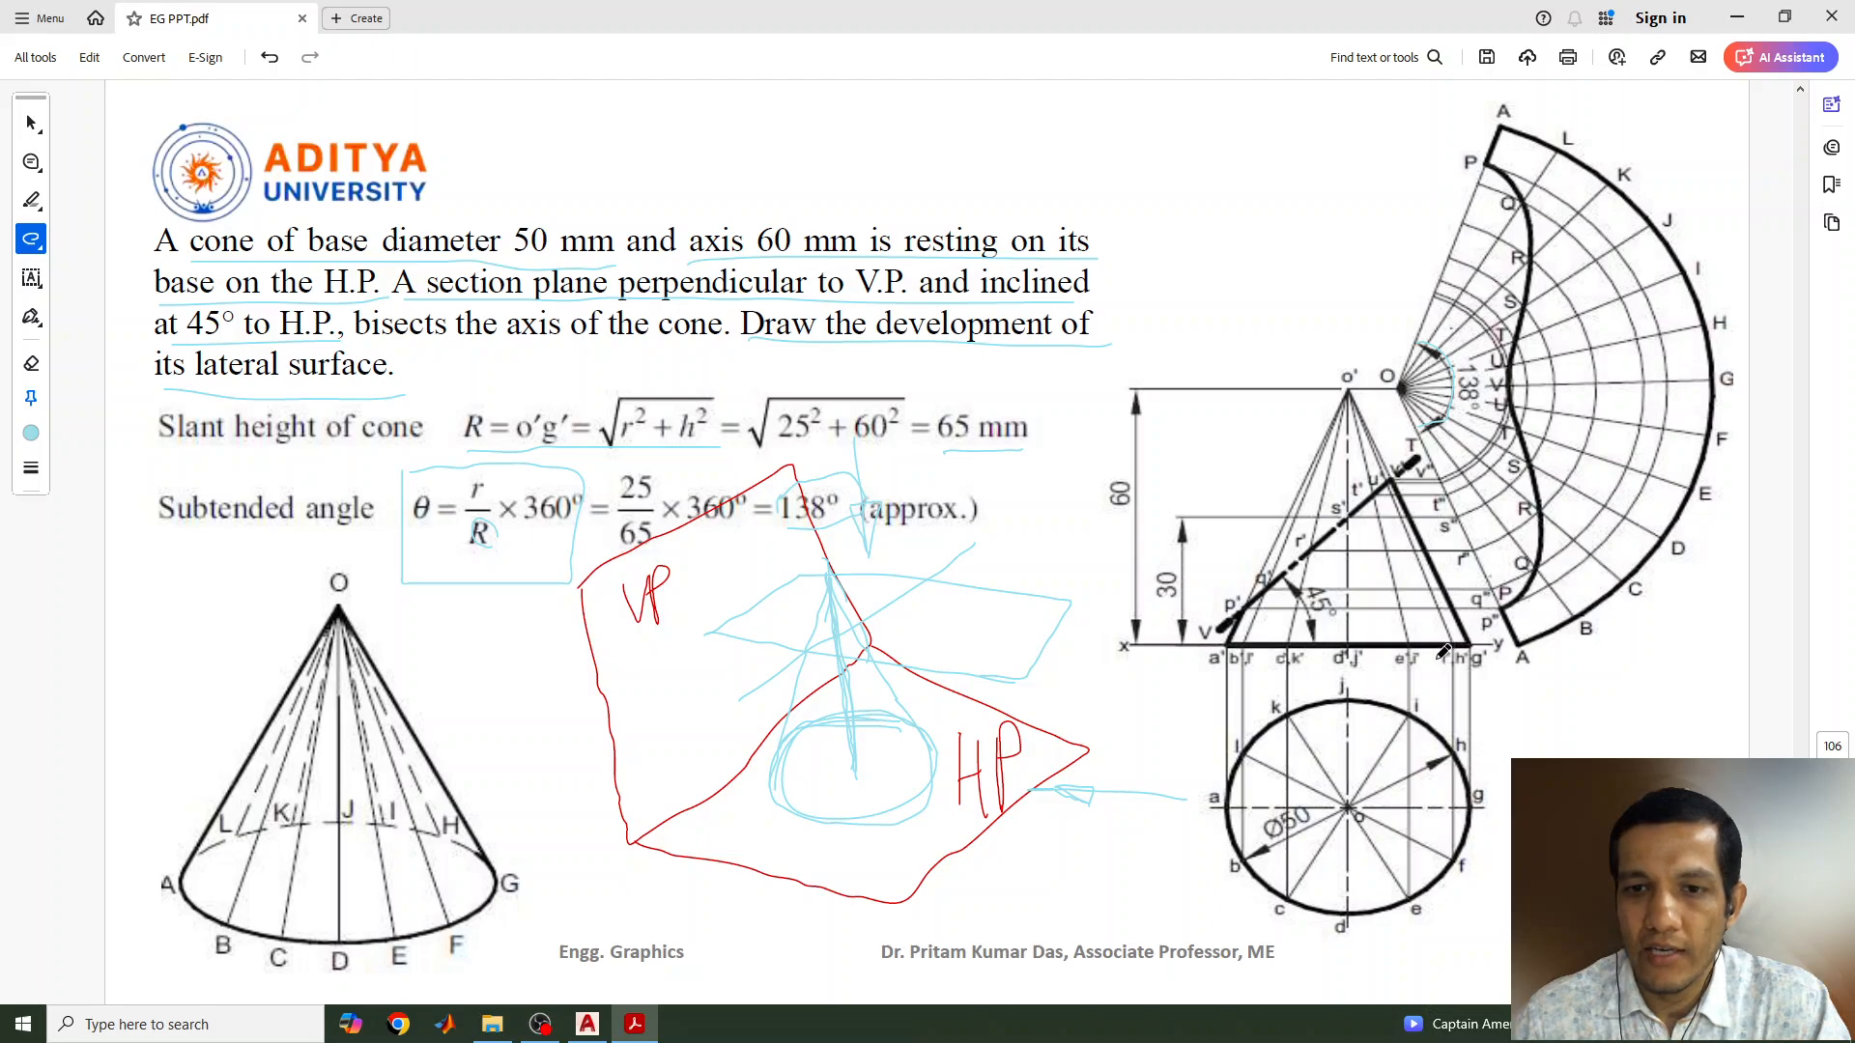
click(586, 1026)
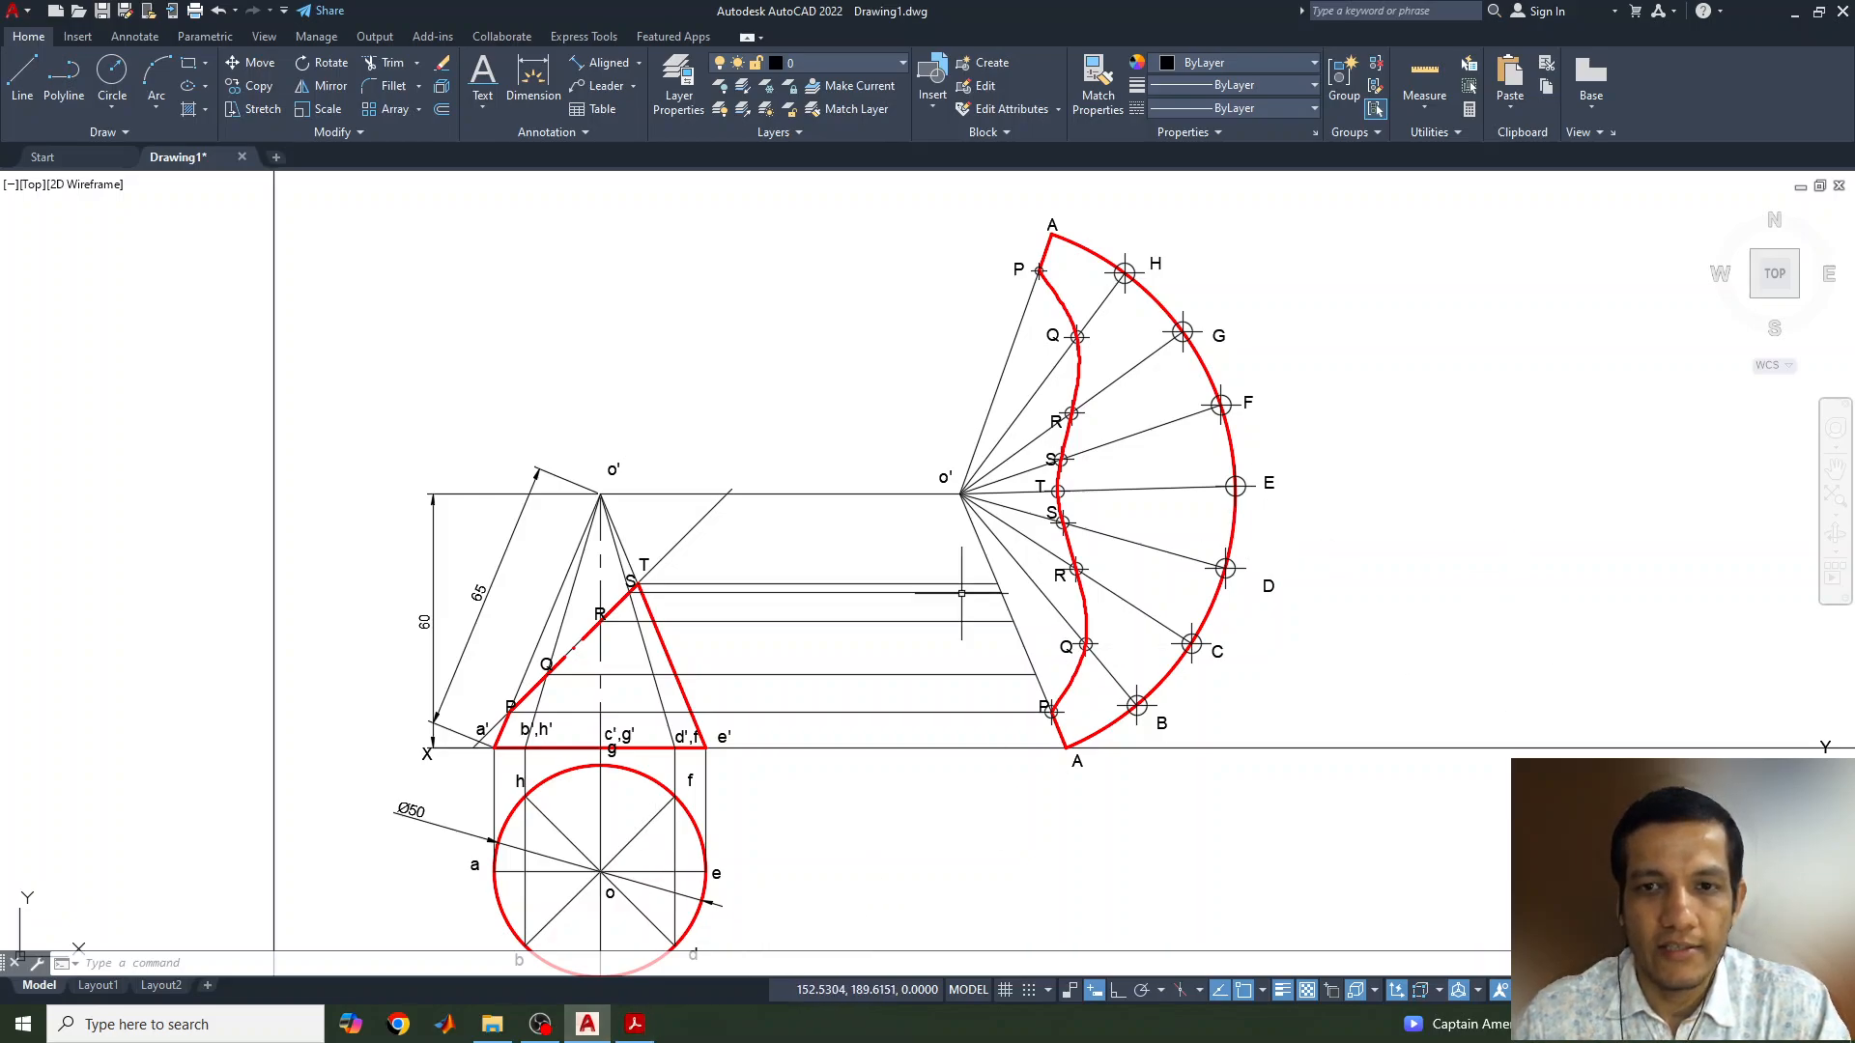
click(638, 69)
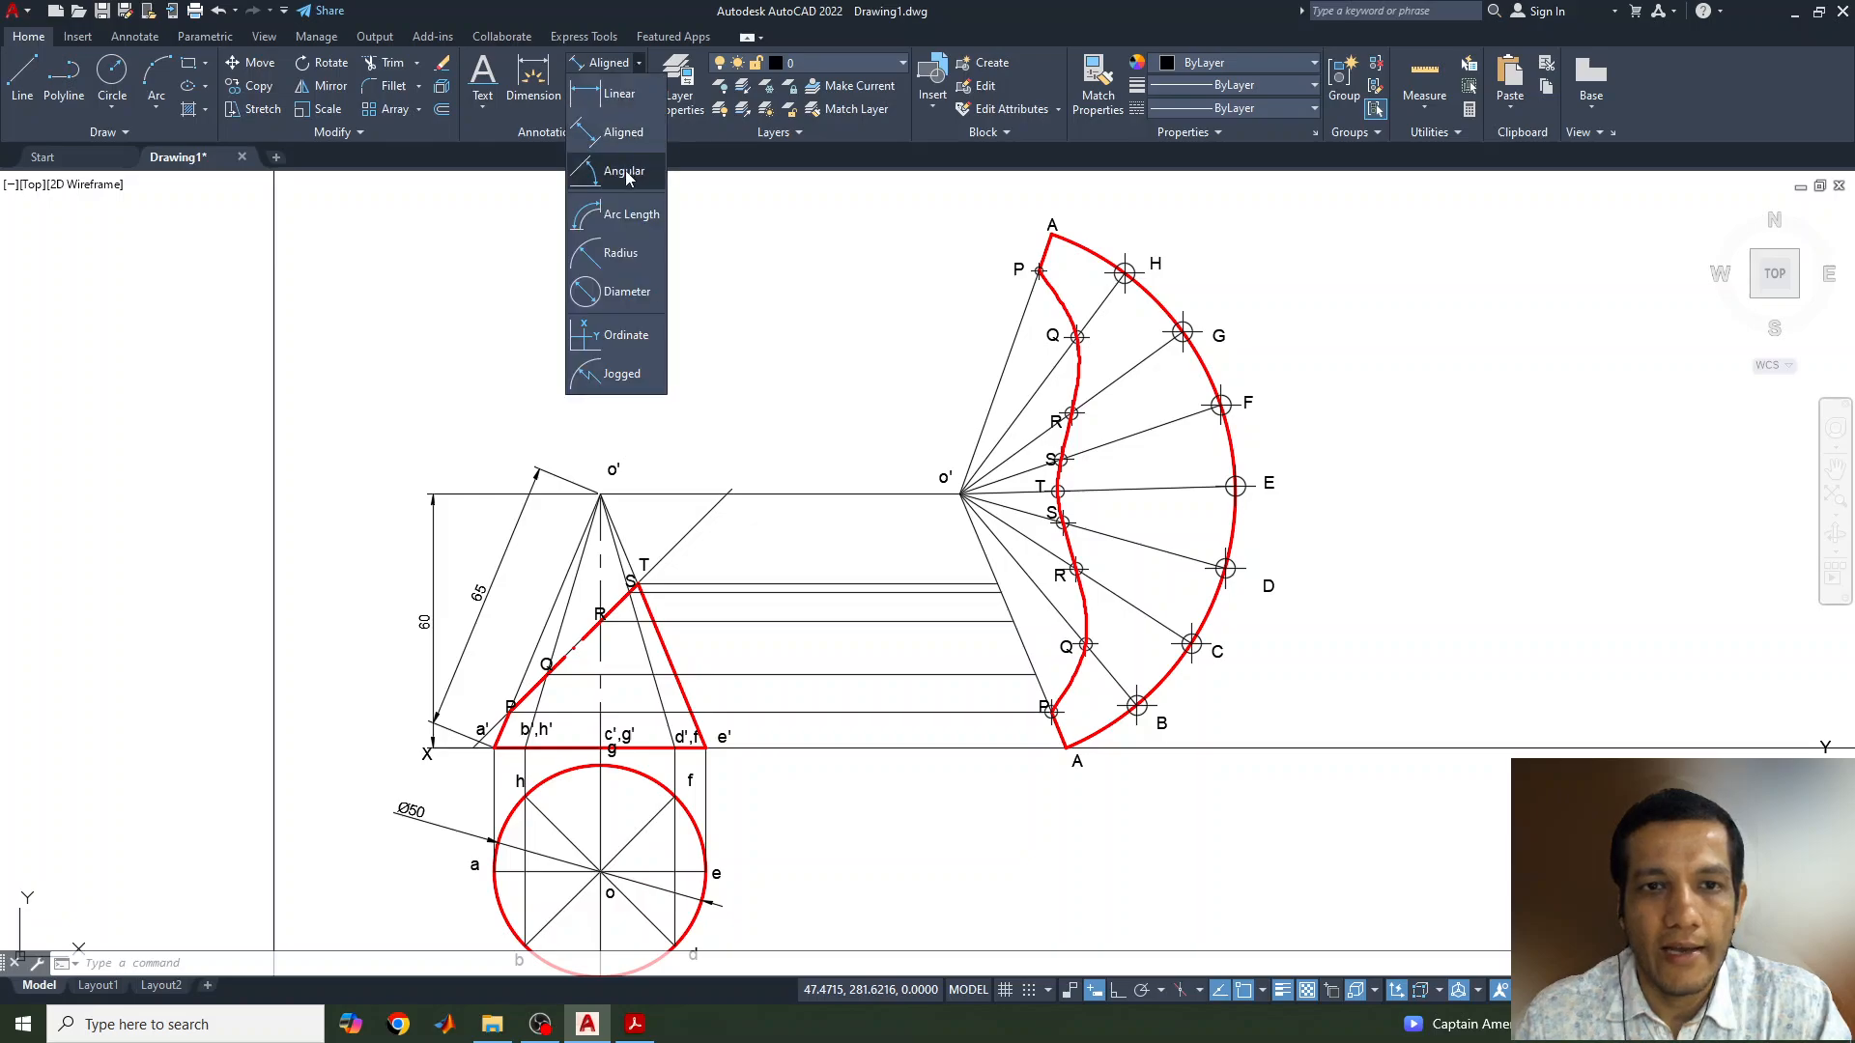
click(603, 174)
click(1006, 367)
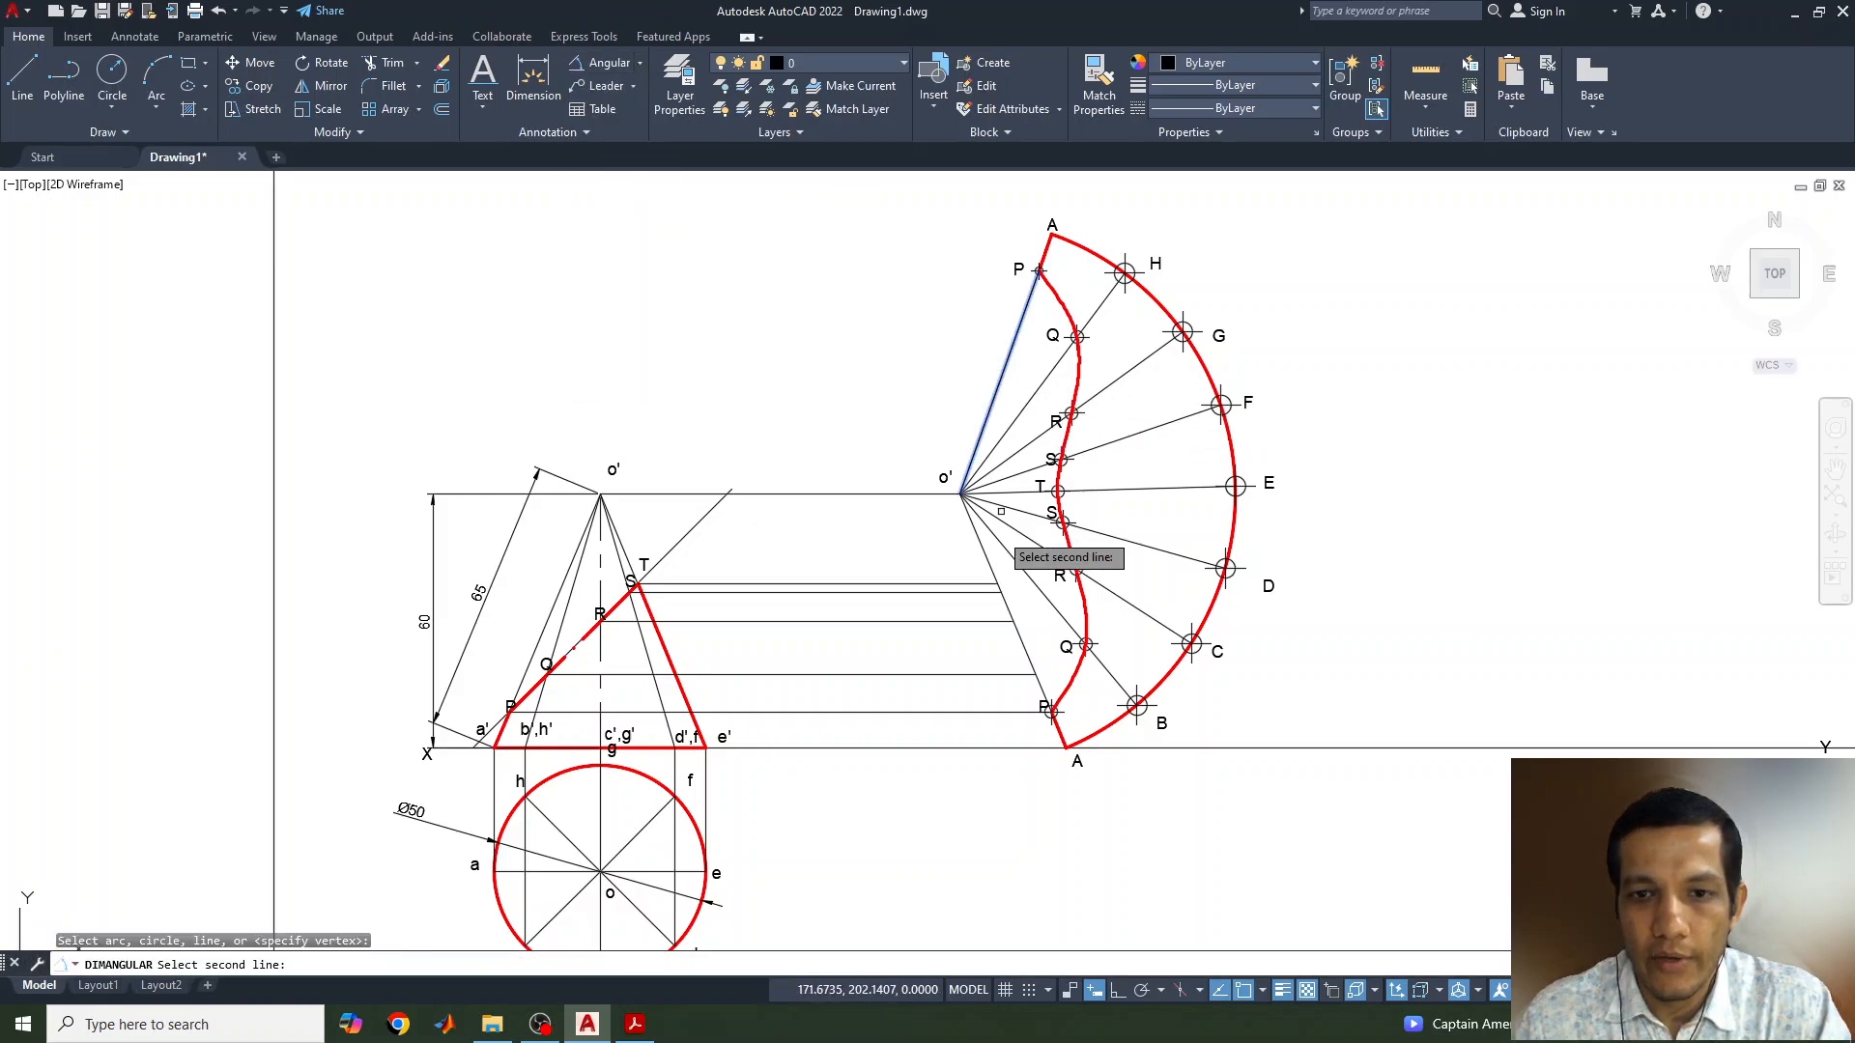
click(992, 568)
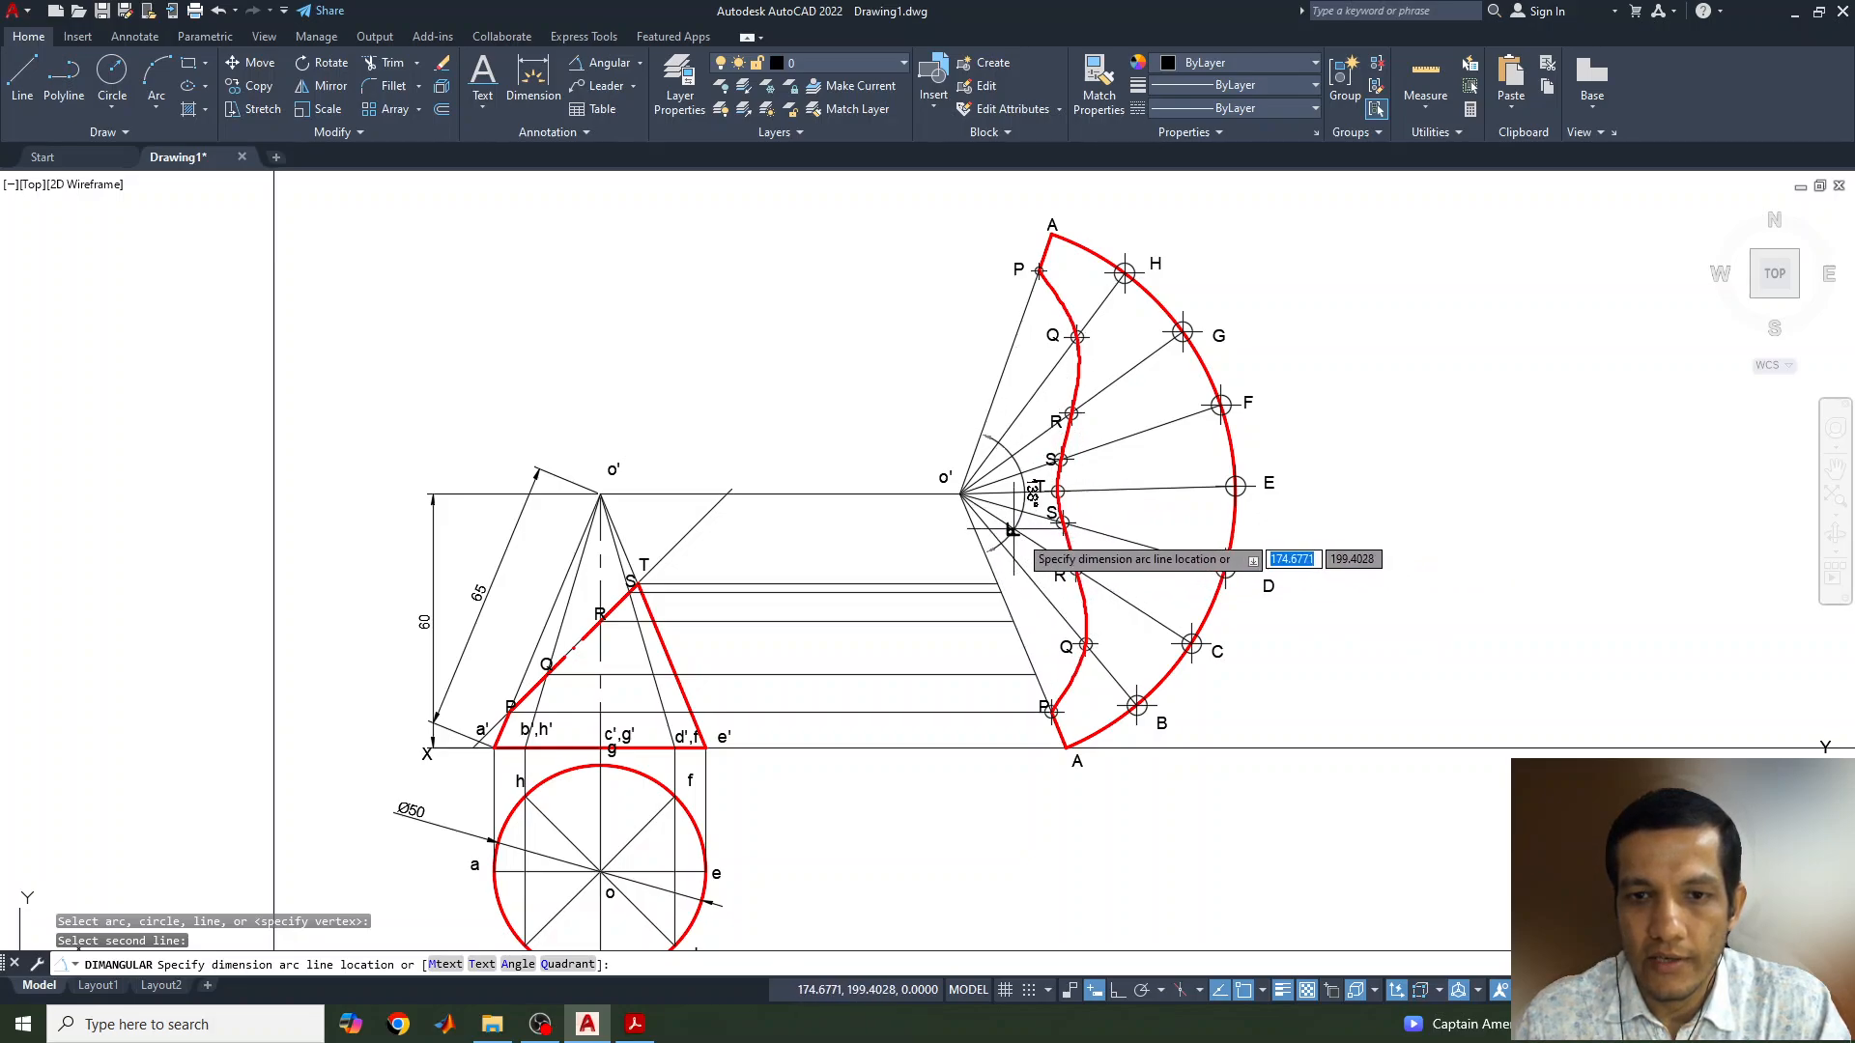
click(1082, 530)
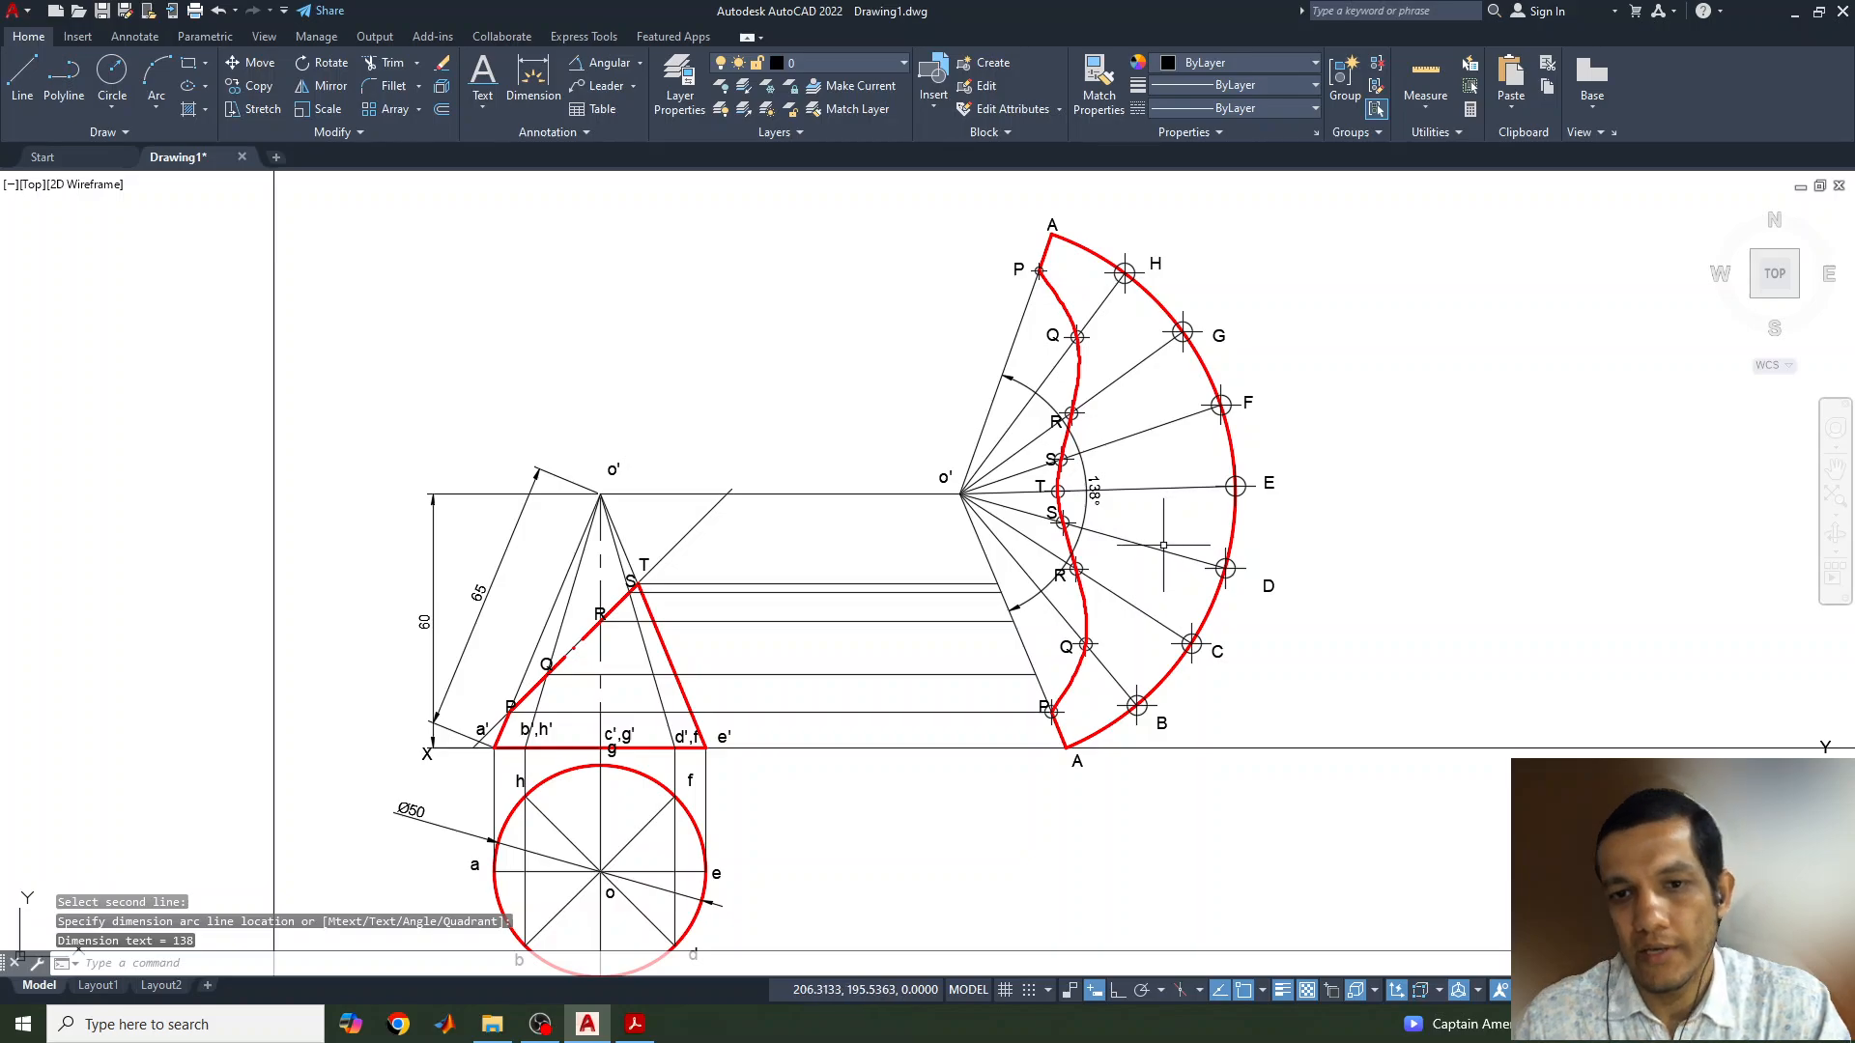
Move the development's angular dimension closer to o' so its arc and text sit between the apex and label T
click(1078, 466)
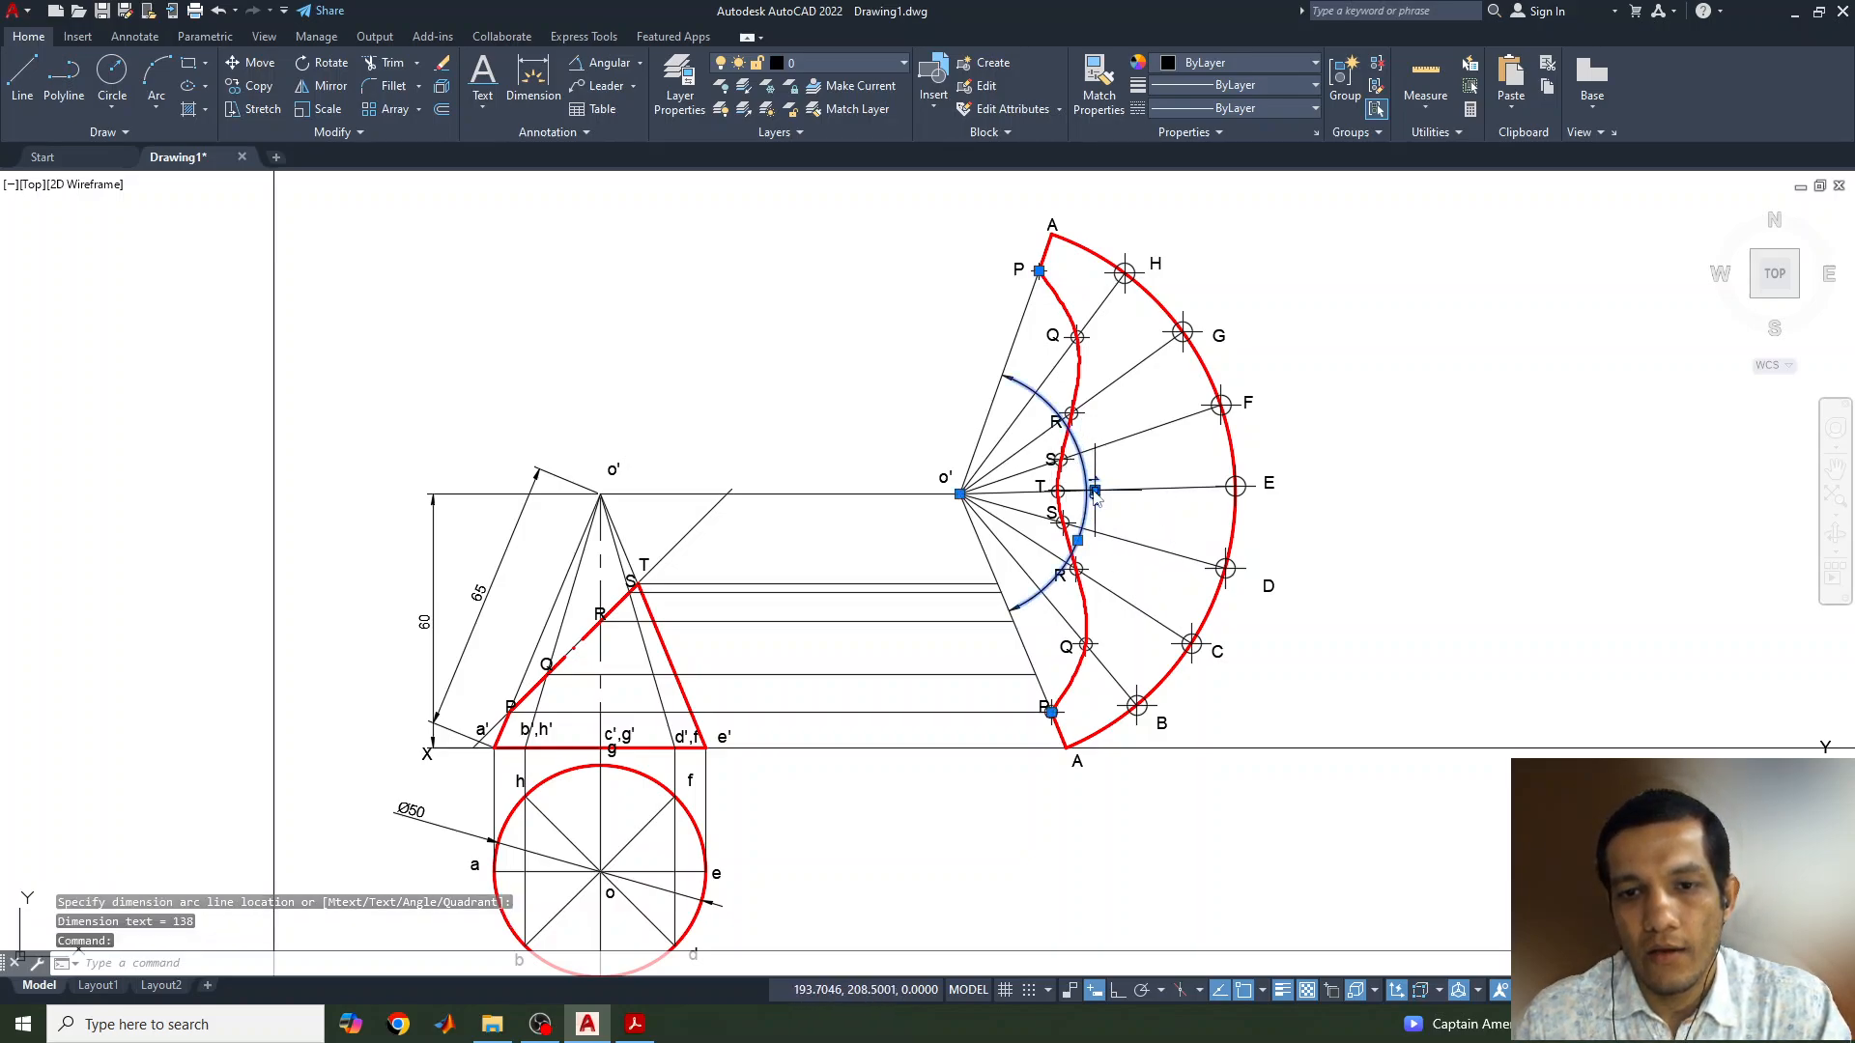
click(1094, 491)
scroll(1044, 487, up, 4)
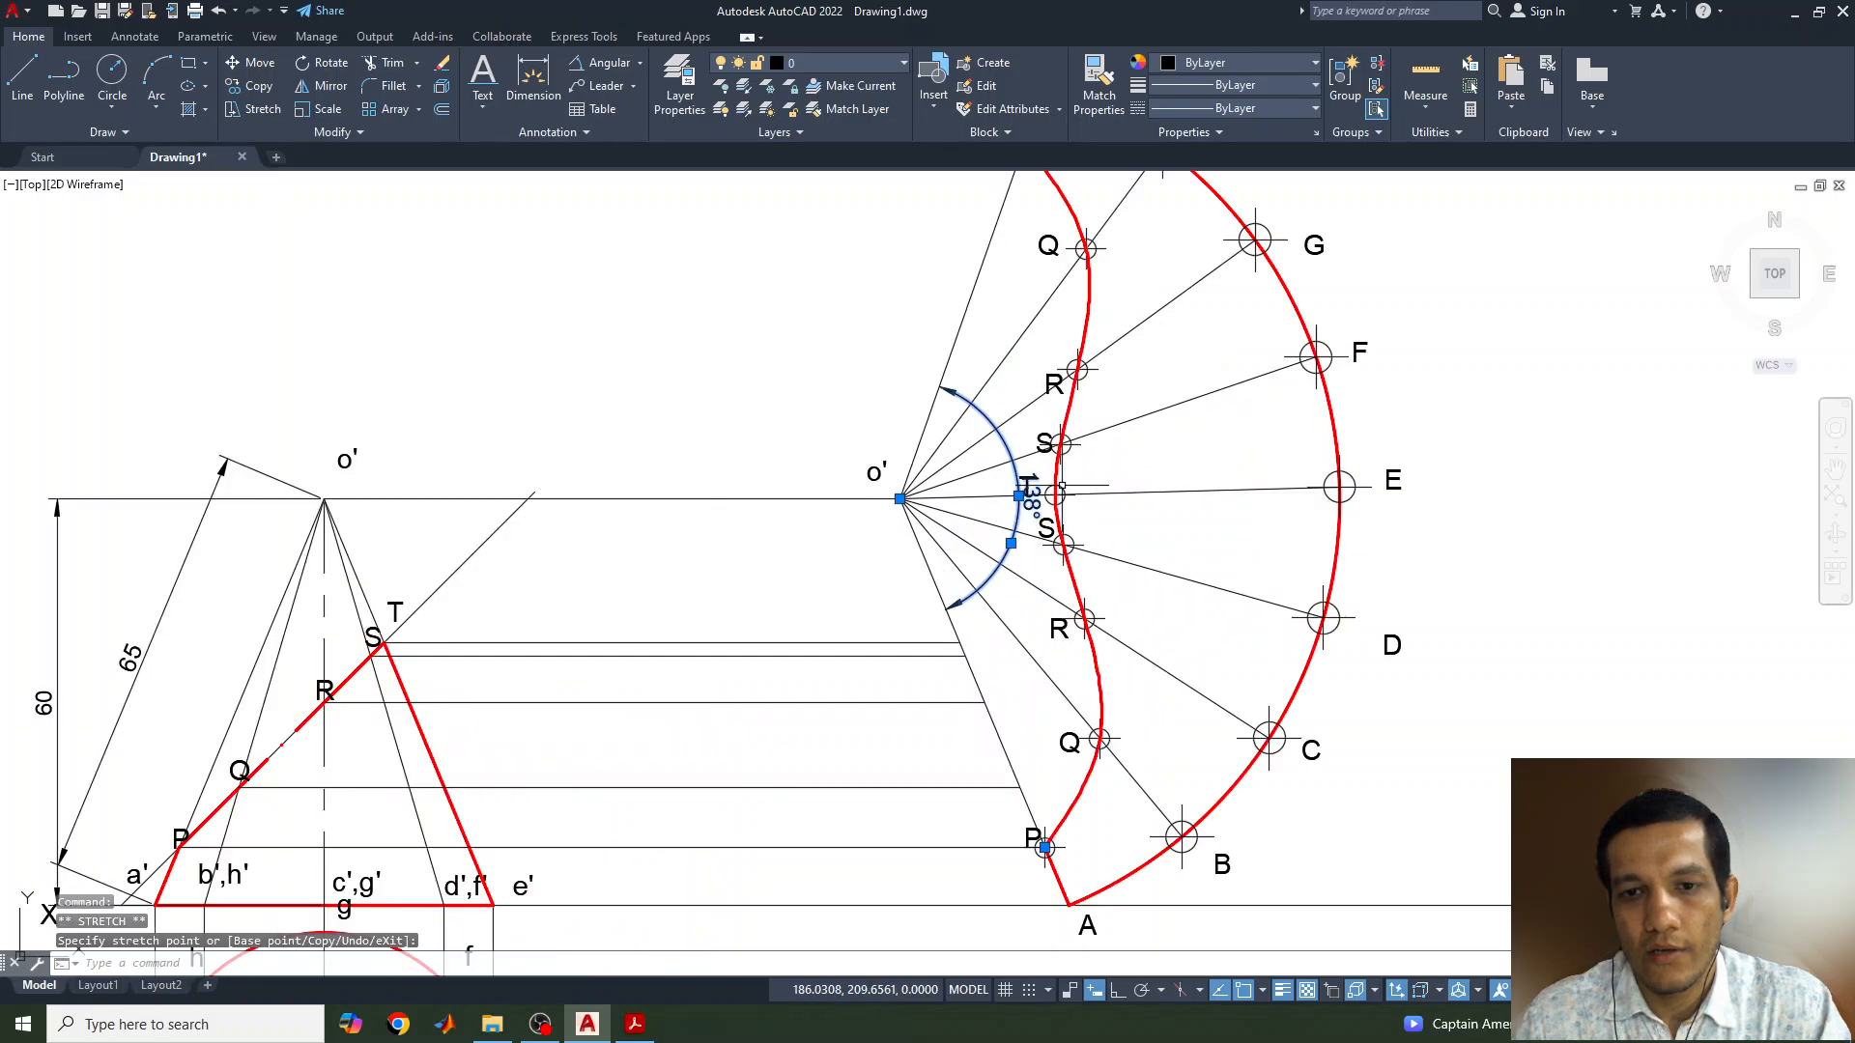
click(993, 502)
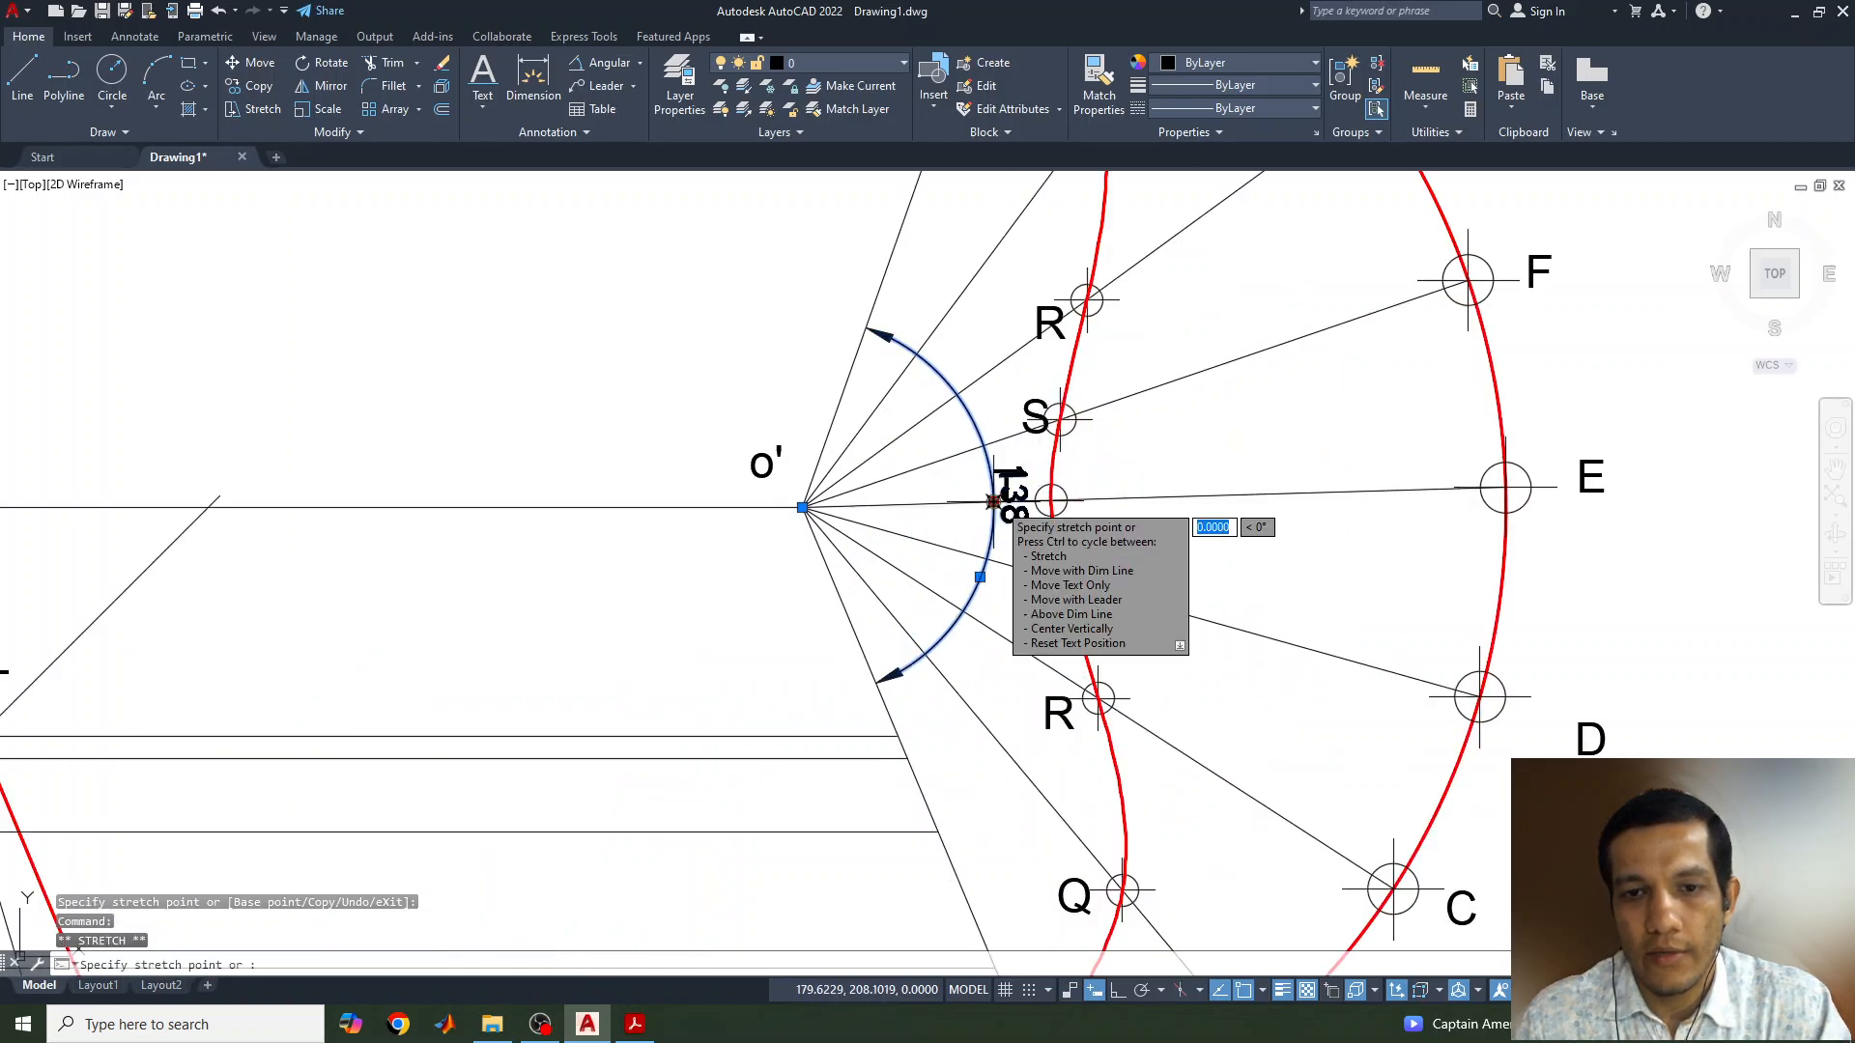
click(958, 503)
key(Escape)
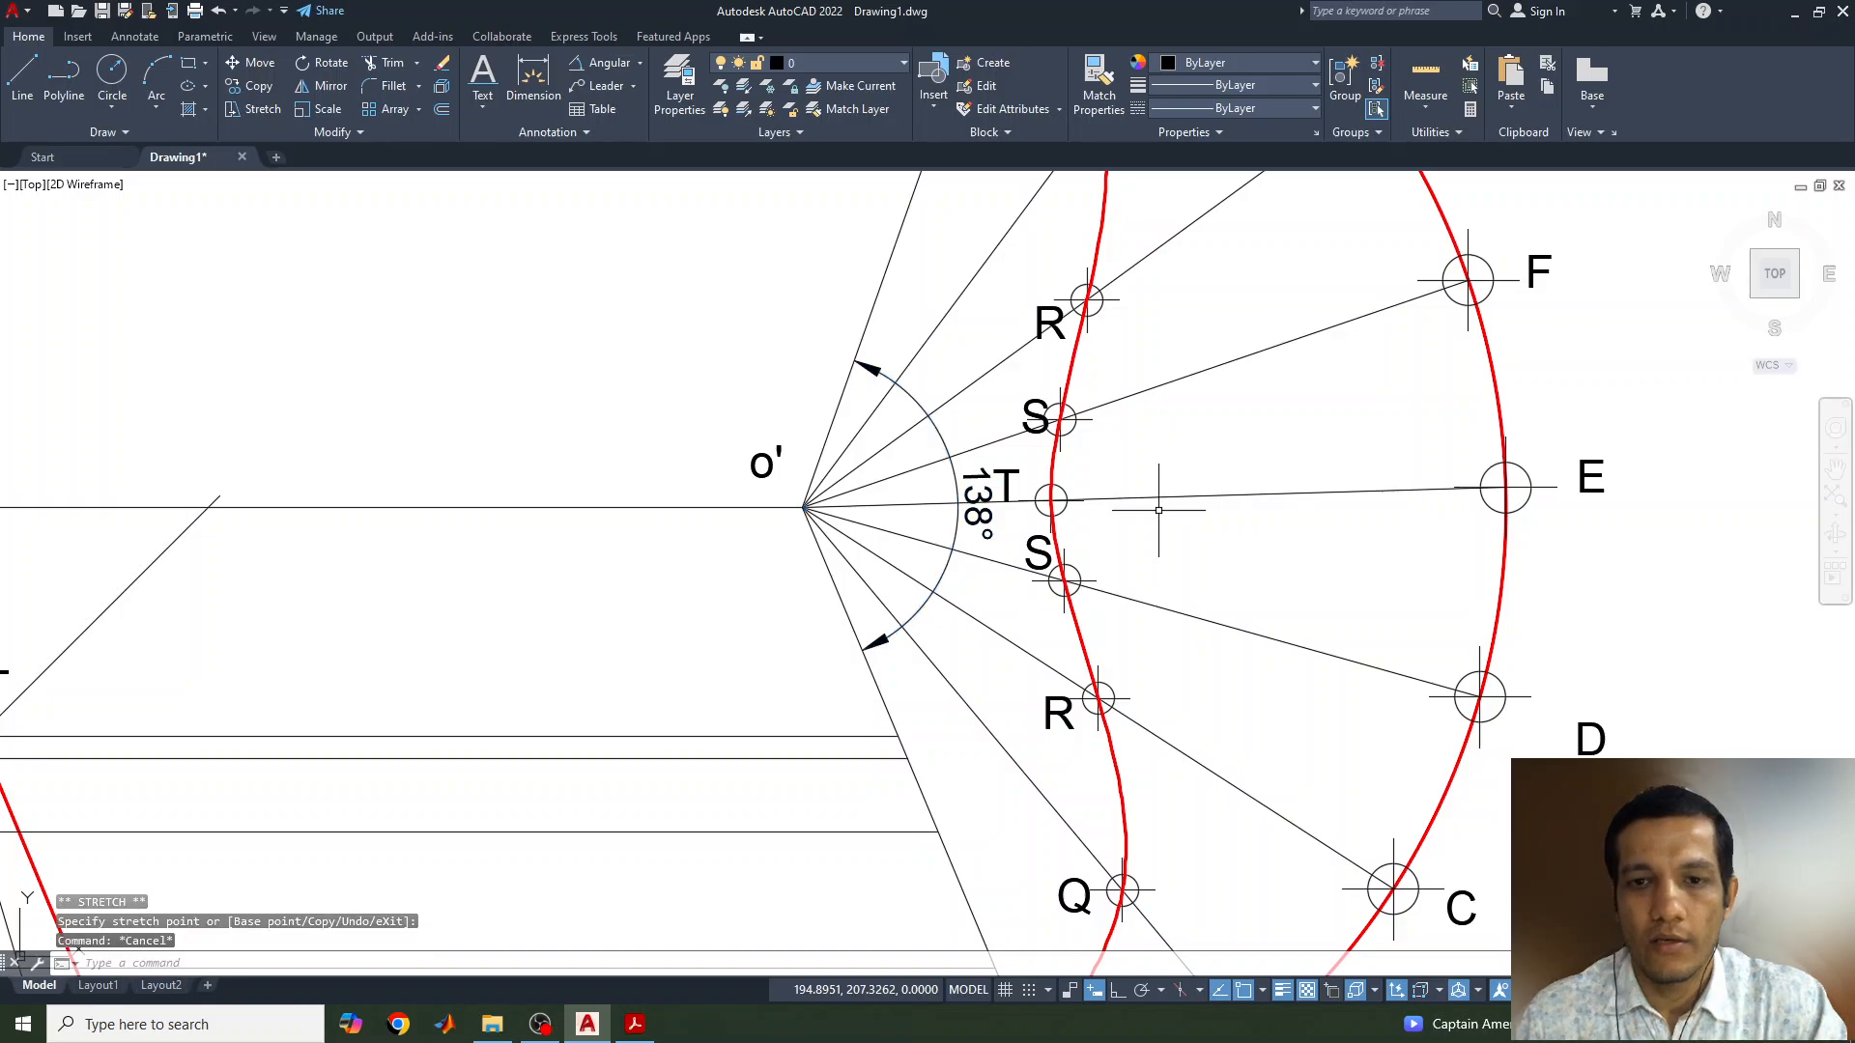
scroll(1189, 516, down, 2)
scroll(1253, 525, down, 2)
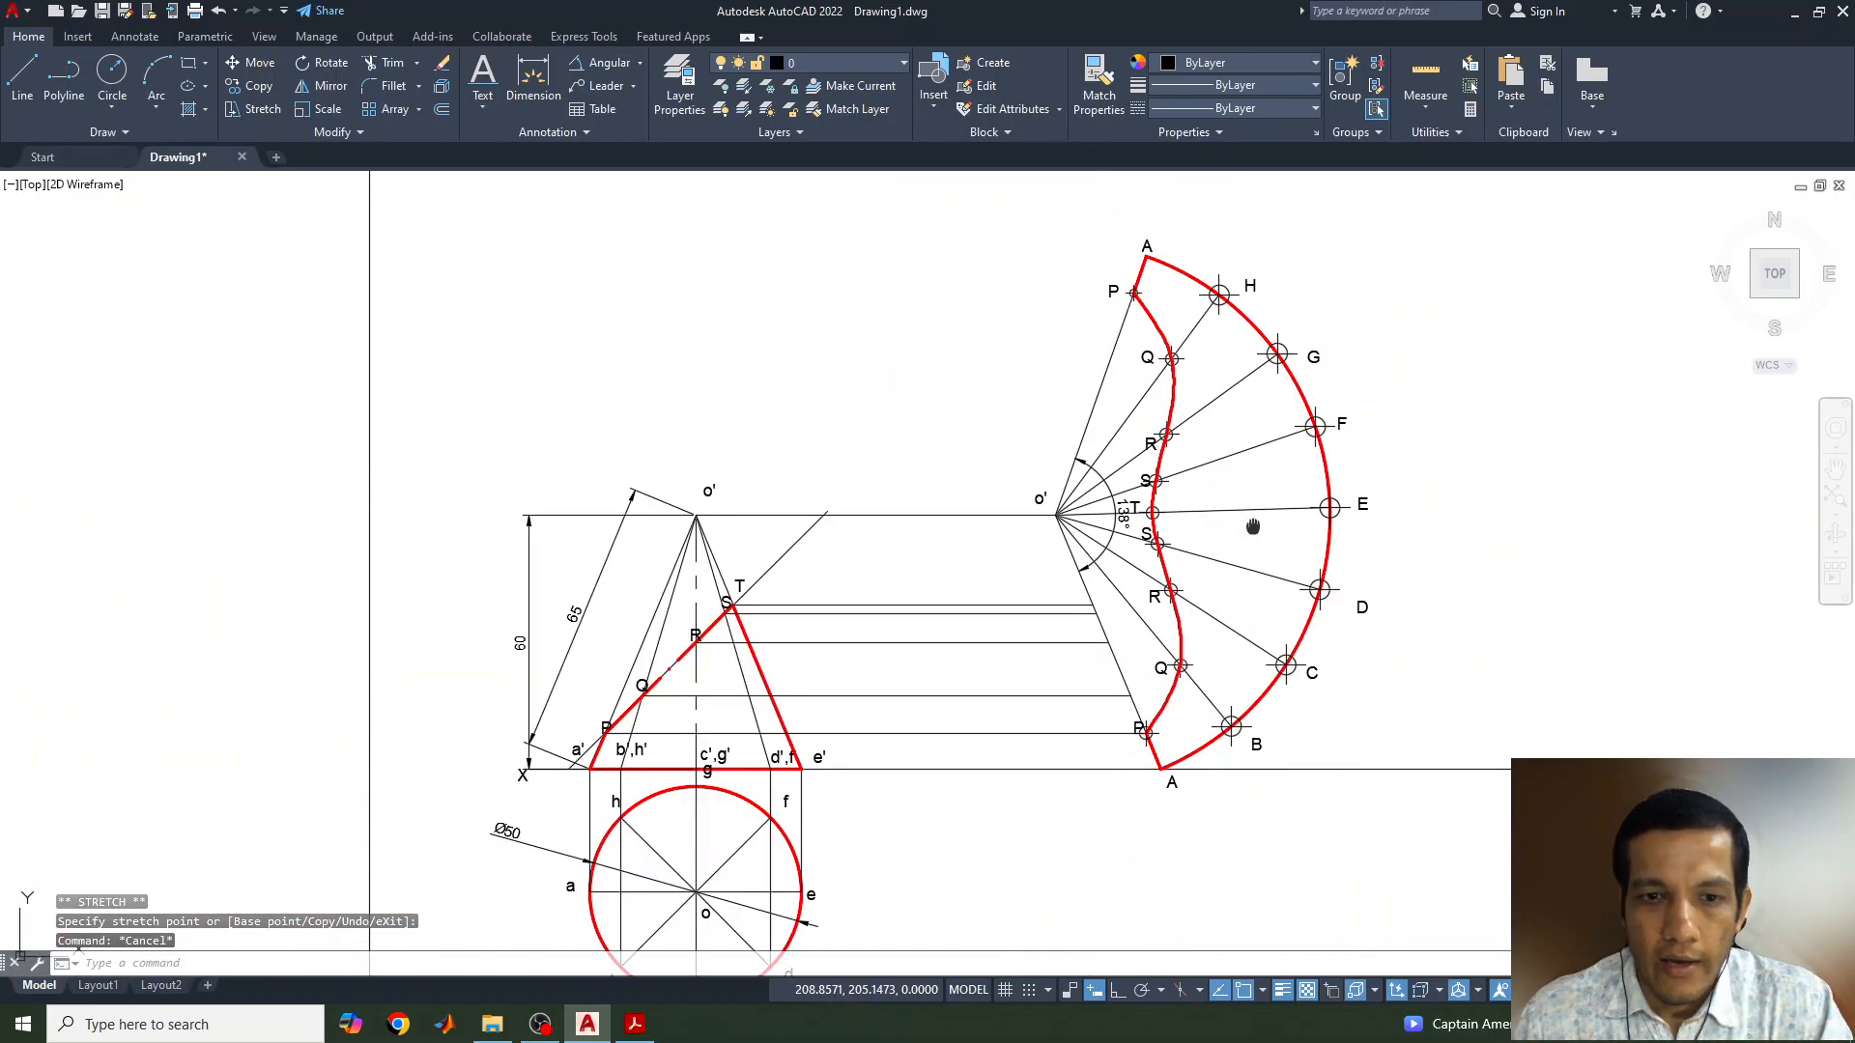
middle_drag(1253, 526, 1246, 467)
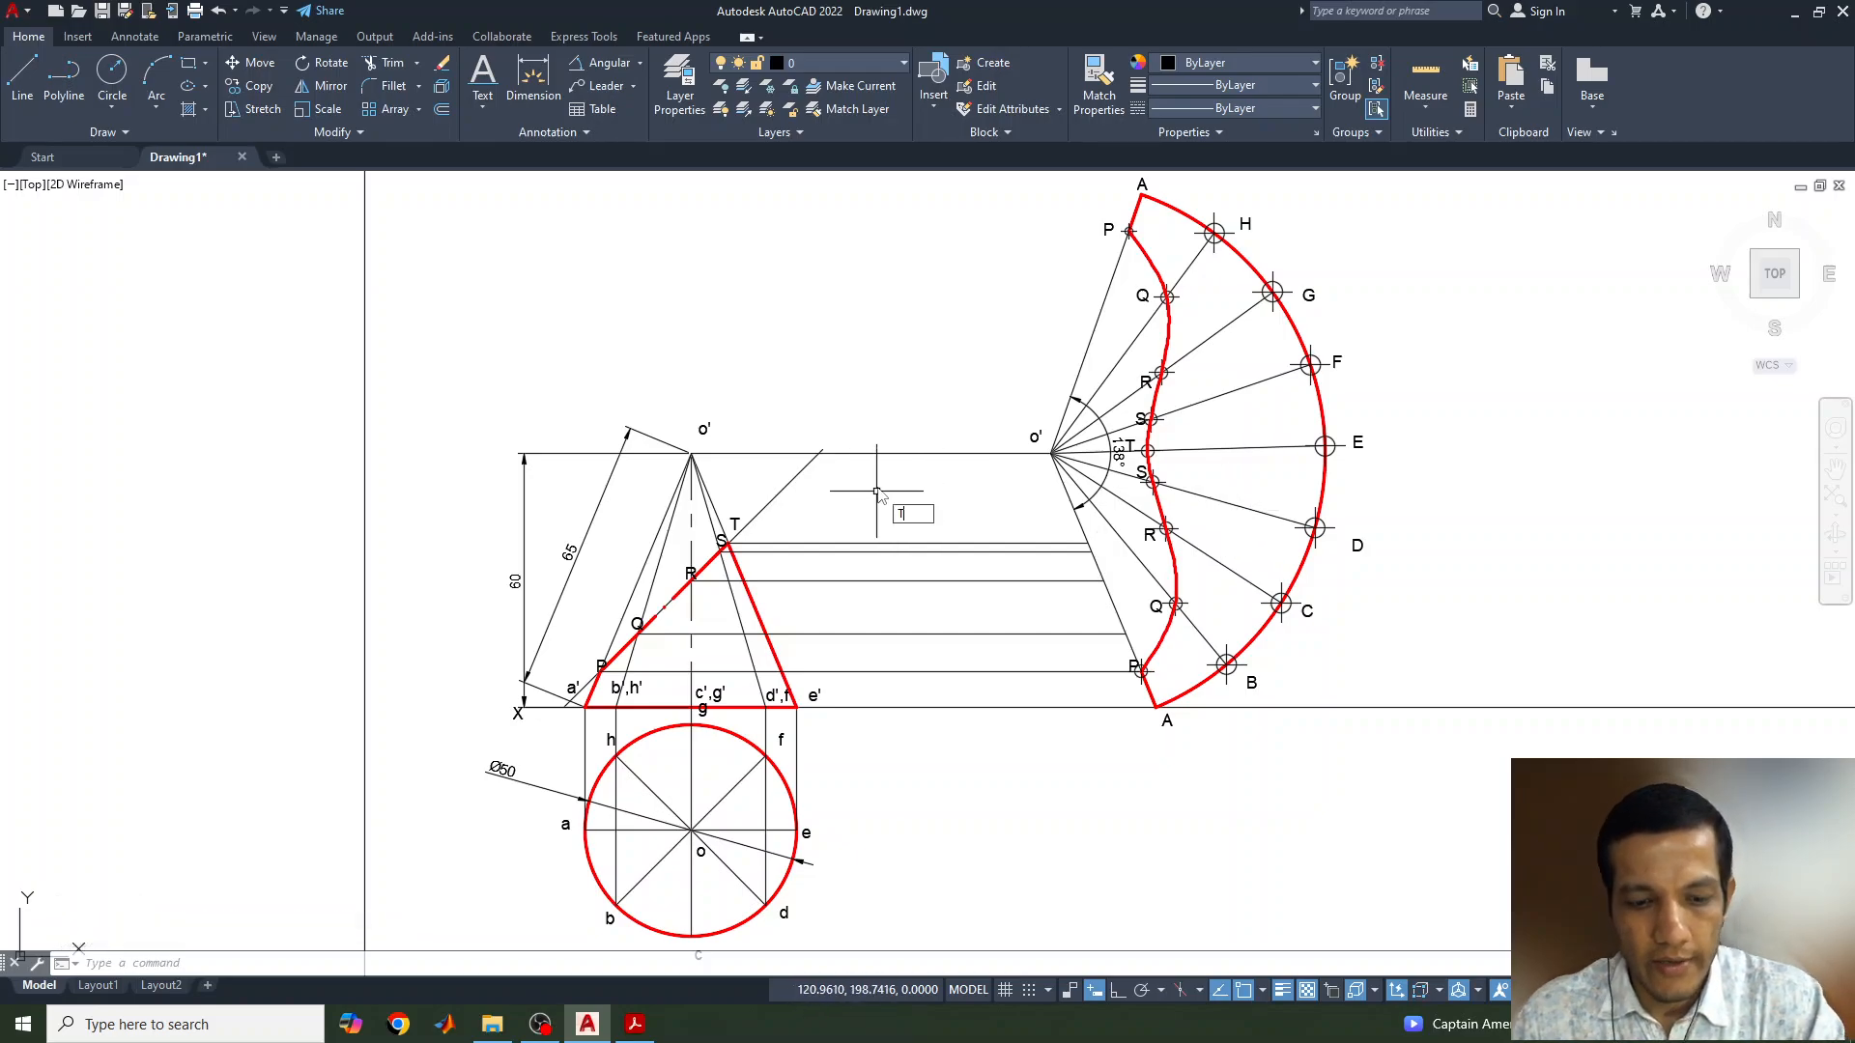
Trim away the horizontal projection lines between the front view and the development using a fence drawn across them
key(Return)
click(900, 415)
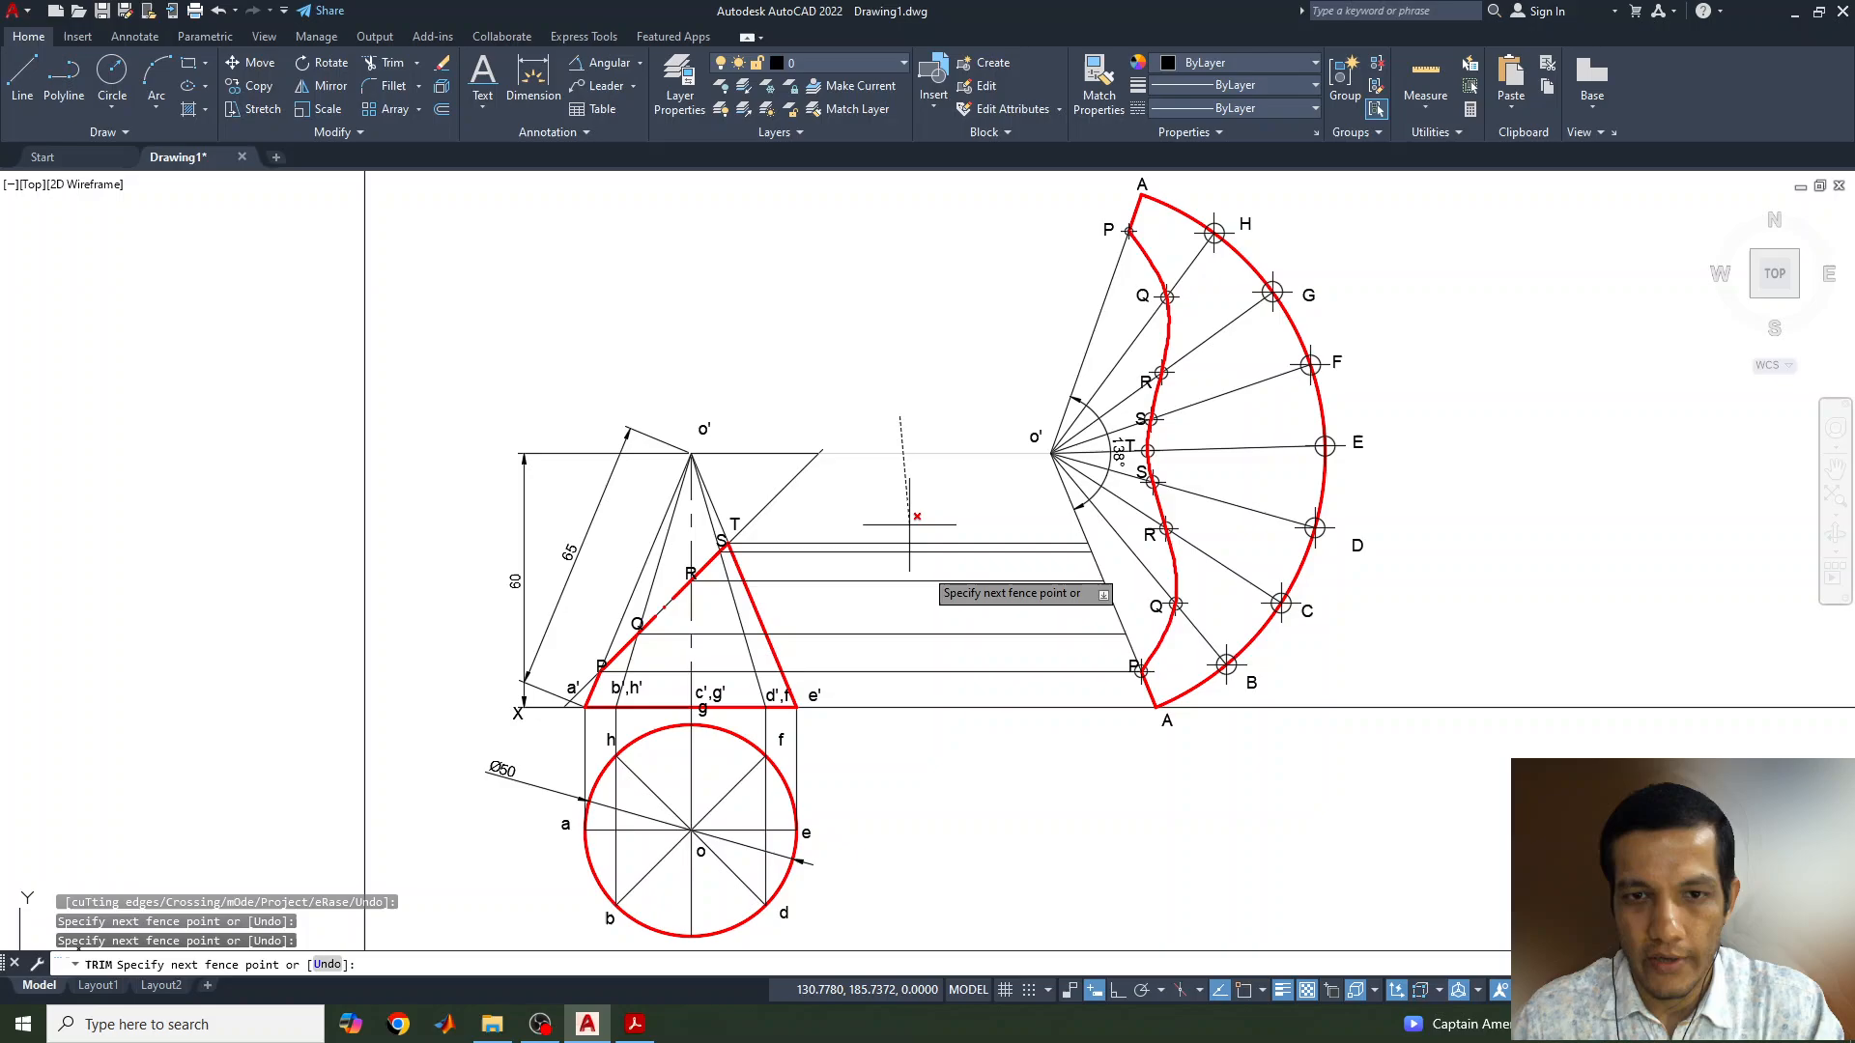
click(955, 697)
key(Return)
key(Escape)
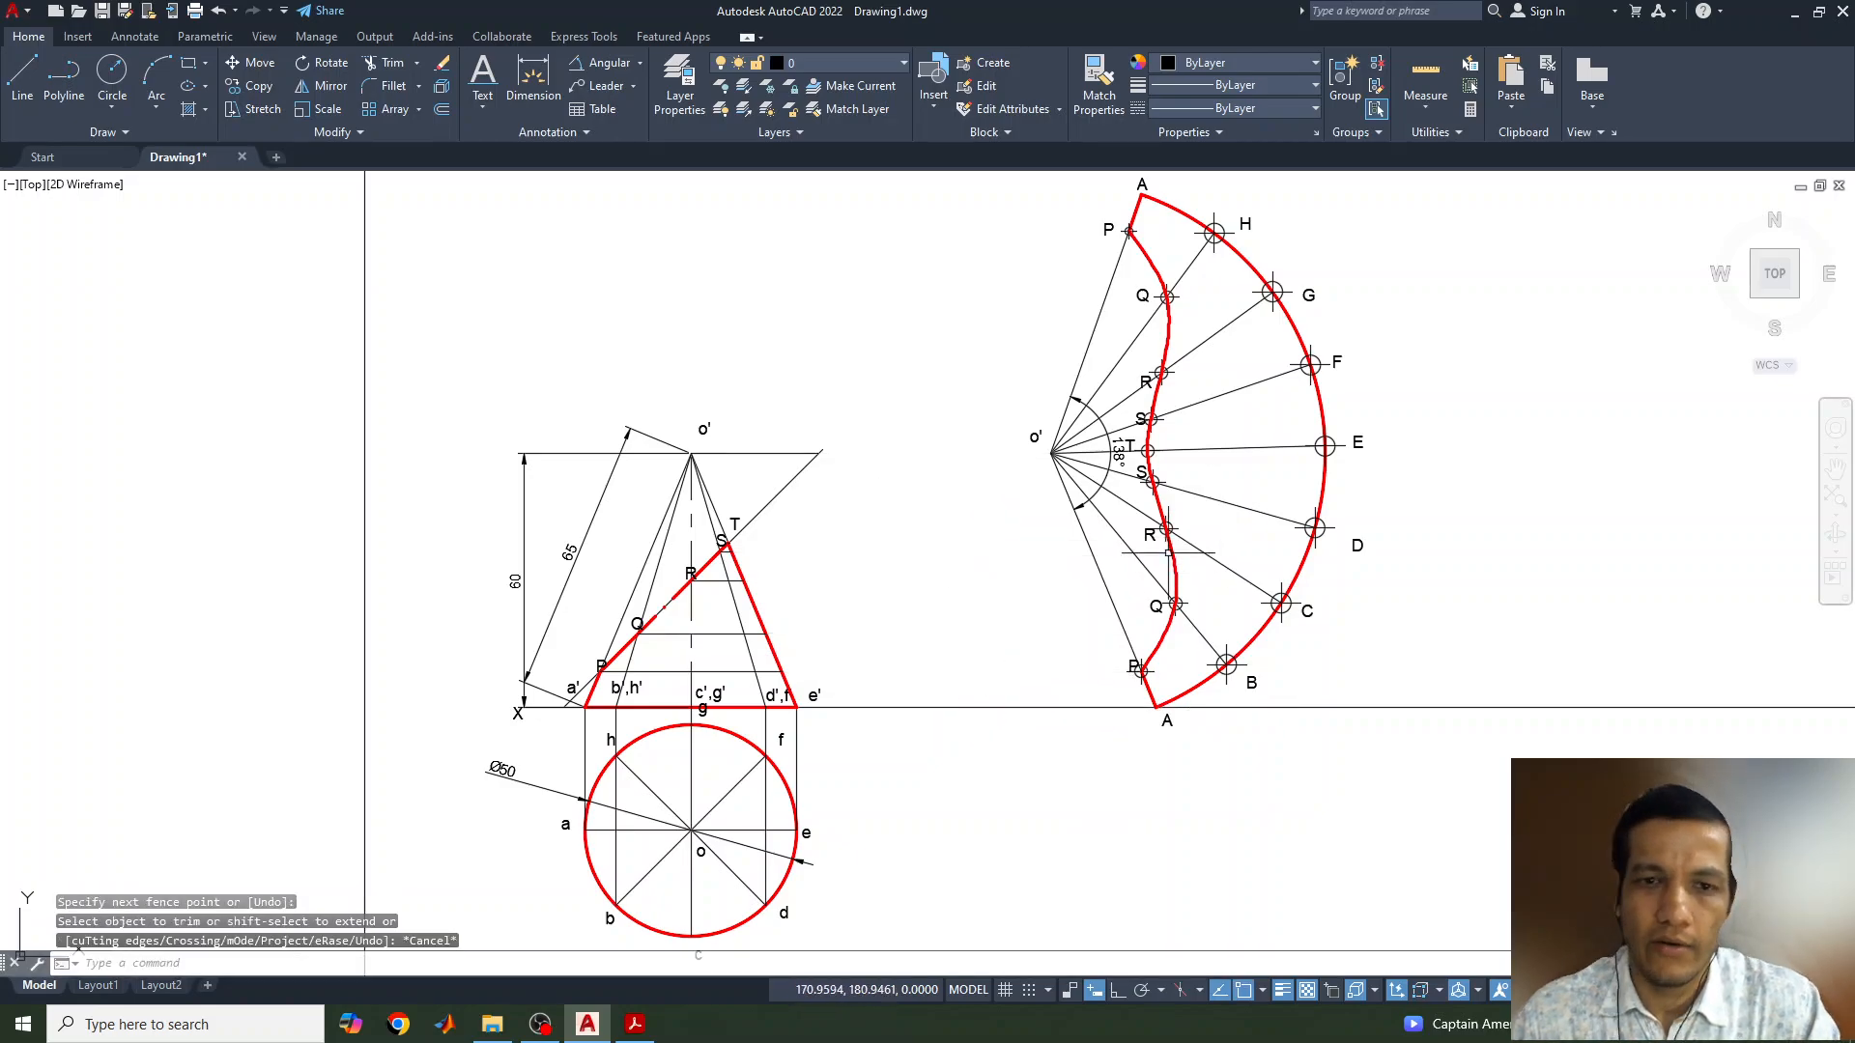
Compare the finished drawing with the reference solution in EG PPT.pdf and return to AutoCAD to review the development
mouse_move(1146, 542)
middle_down()
mouse_move(1098, 609)
mouse_move(1089, 533)
middle_up()
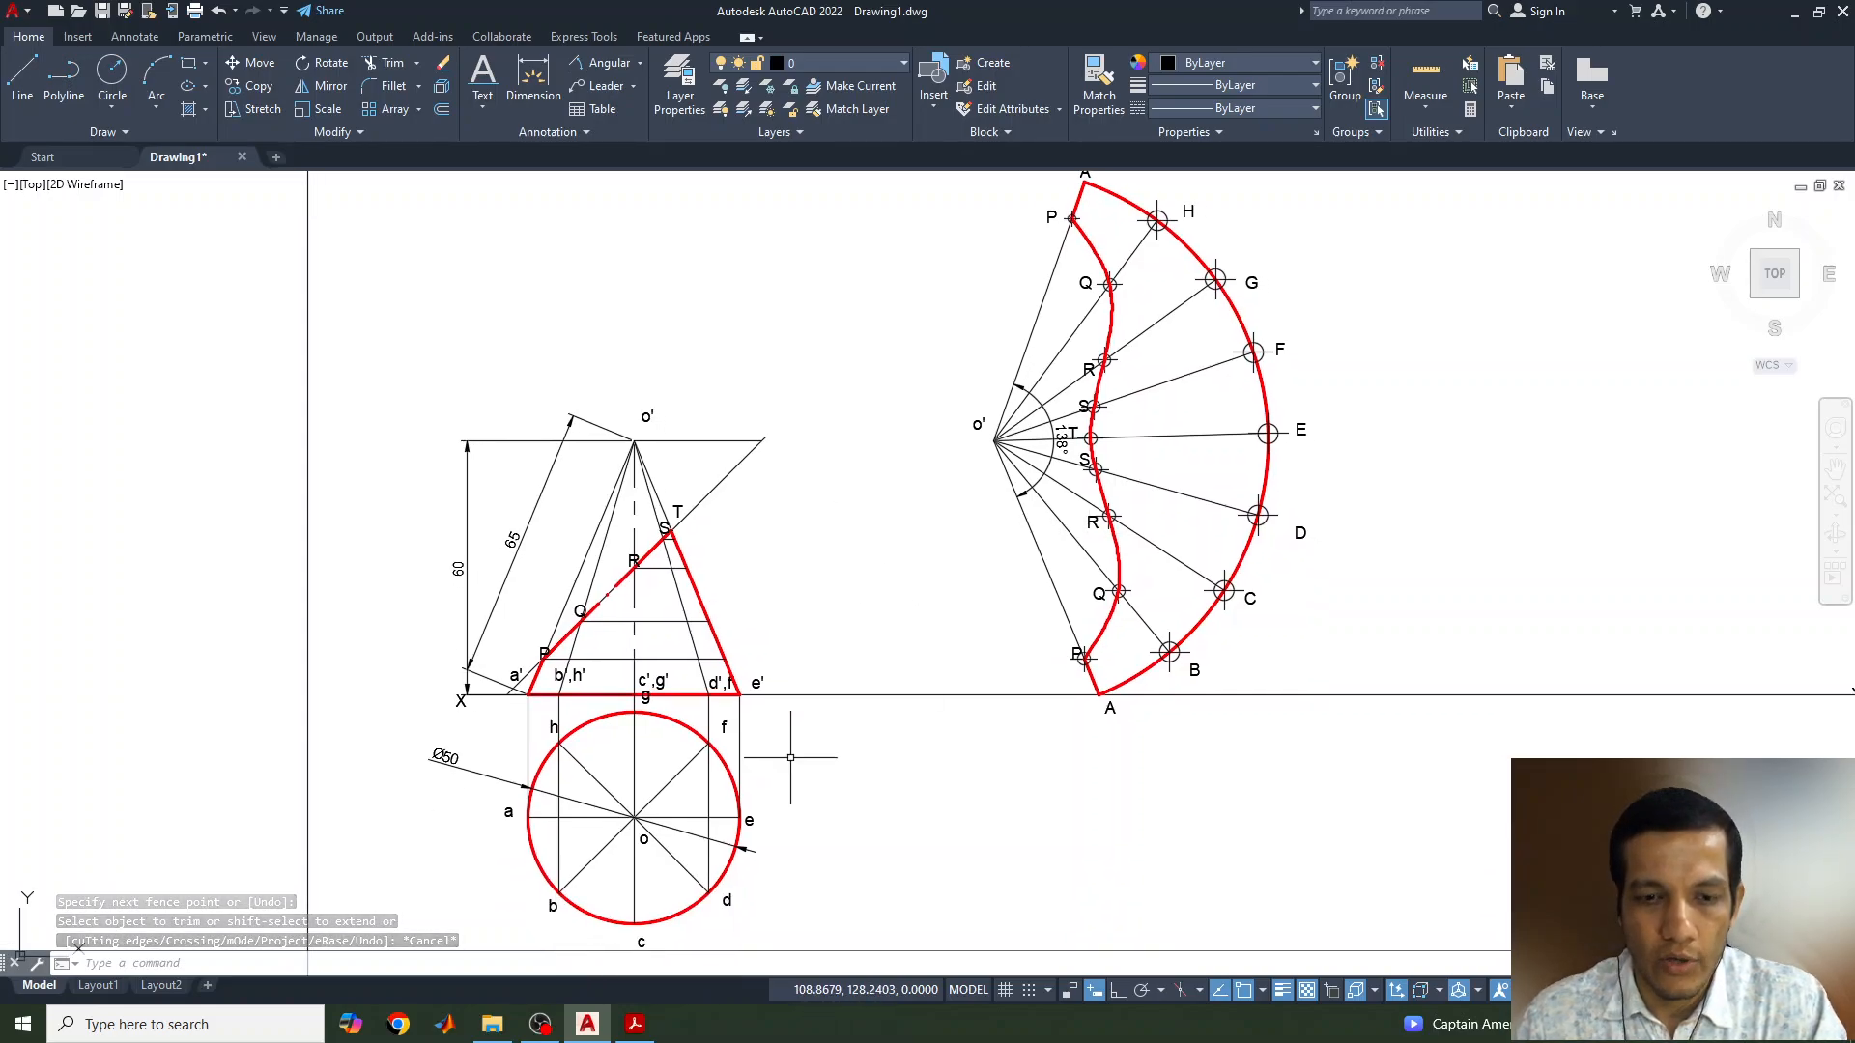
click(633, 1025)
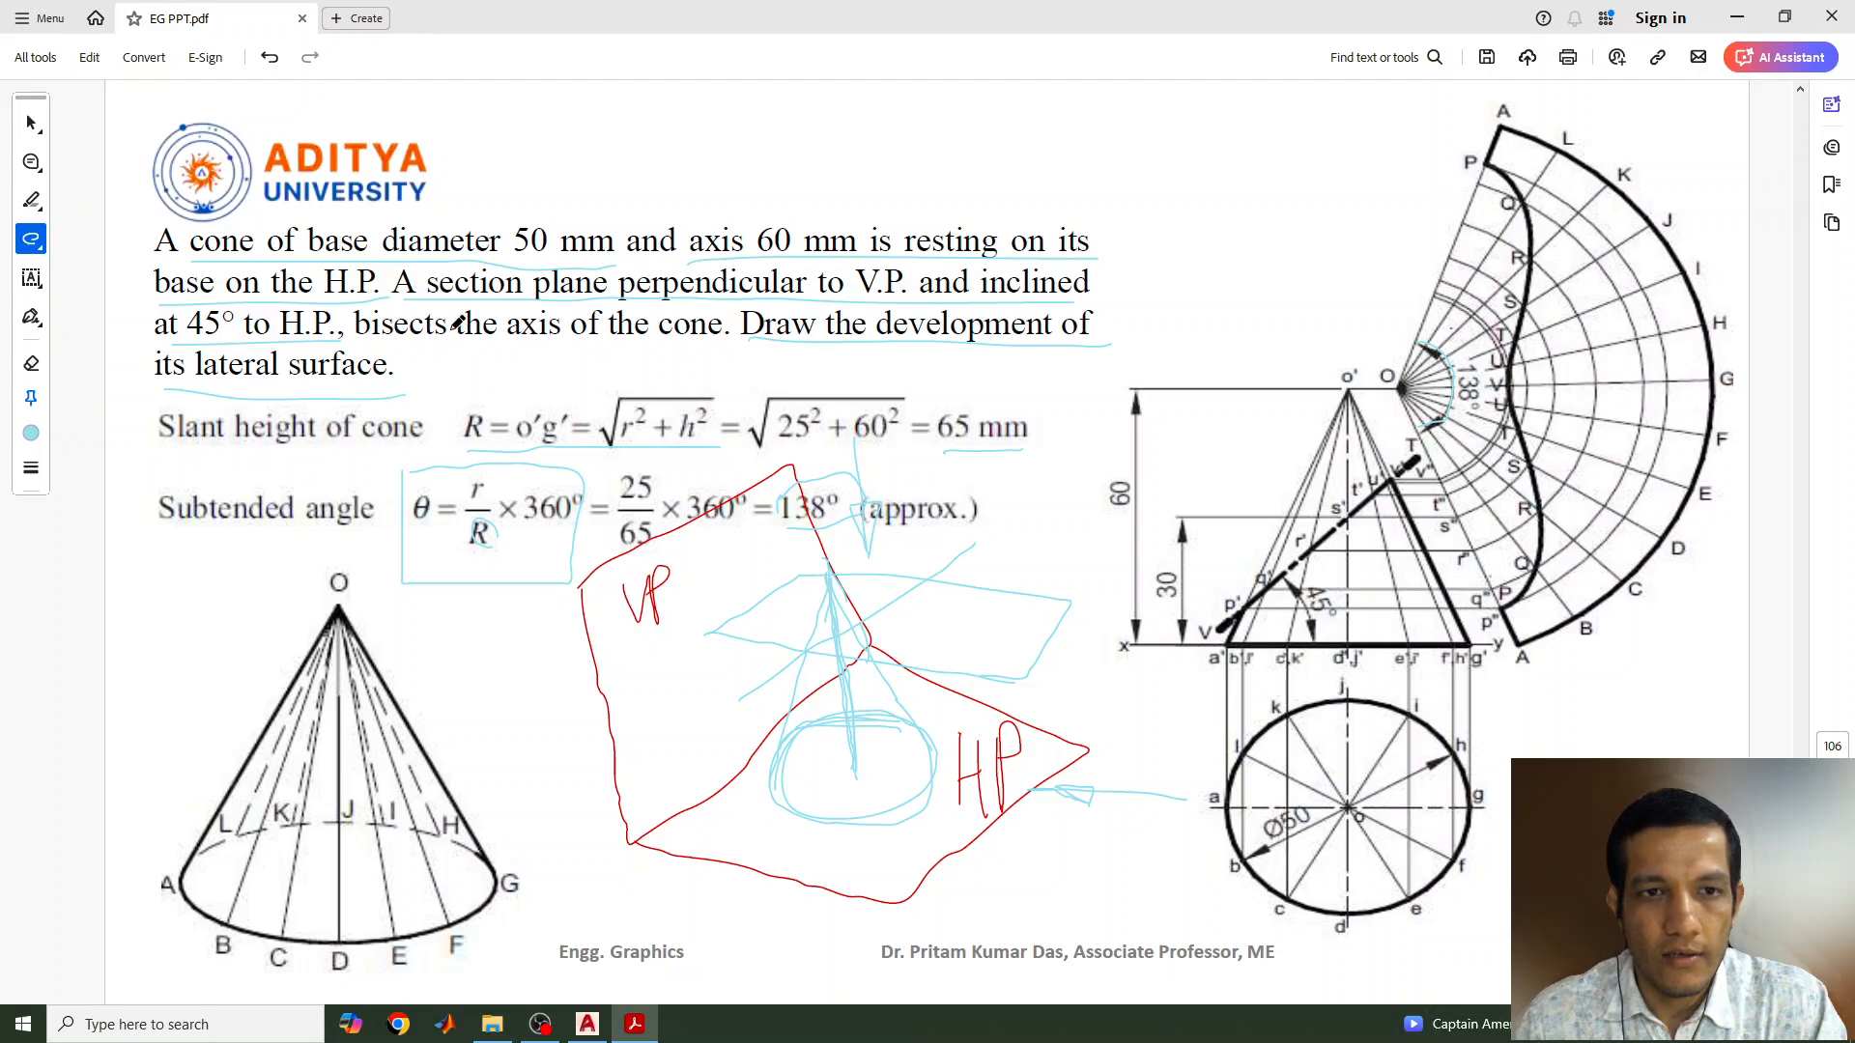
click(597, 989)
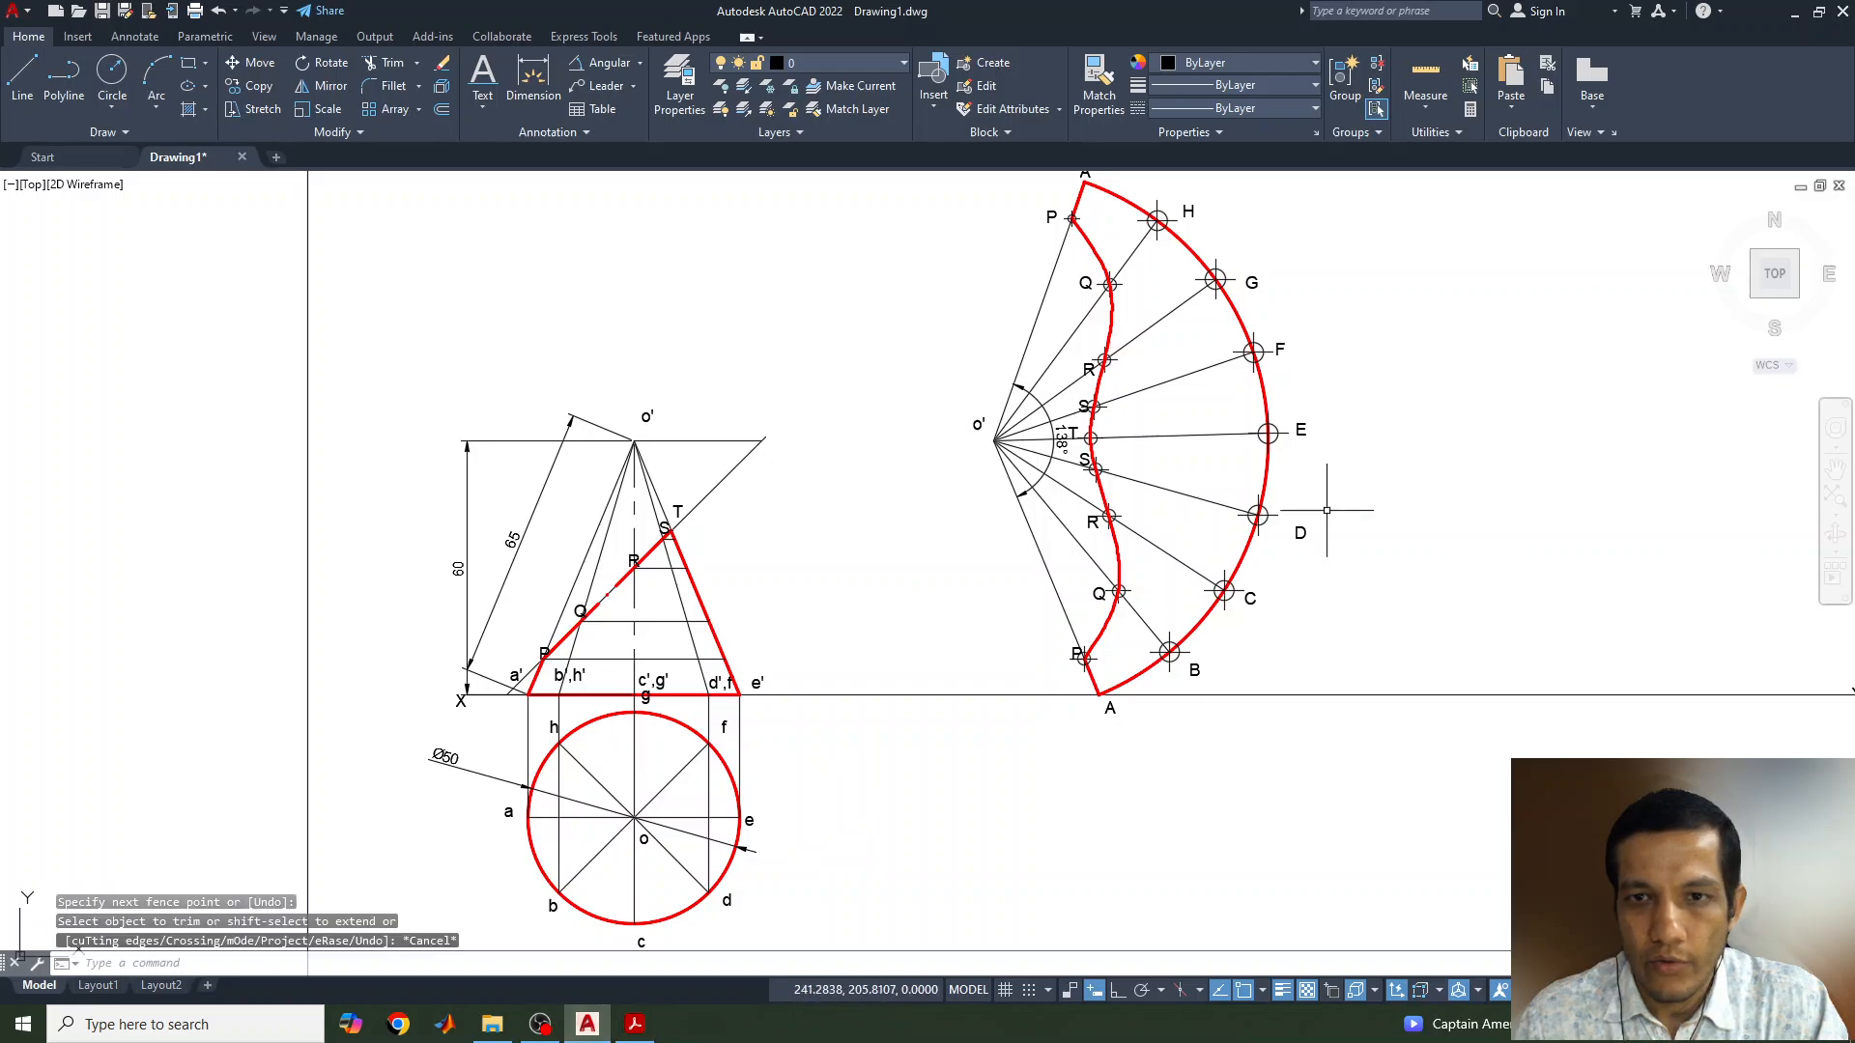
middle_drag(1405, 452, 1440, 510)
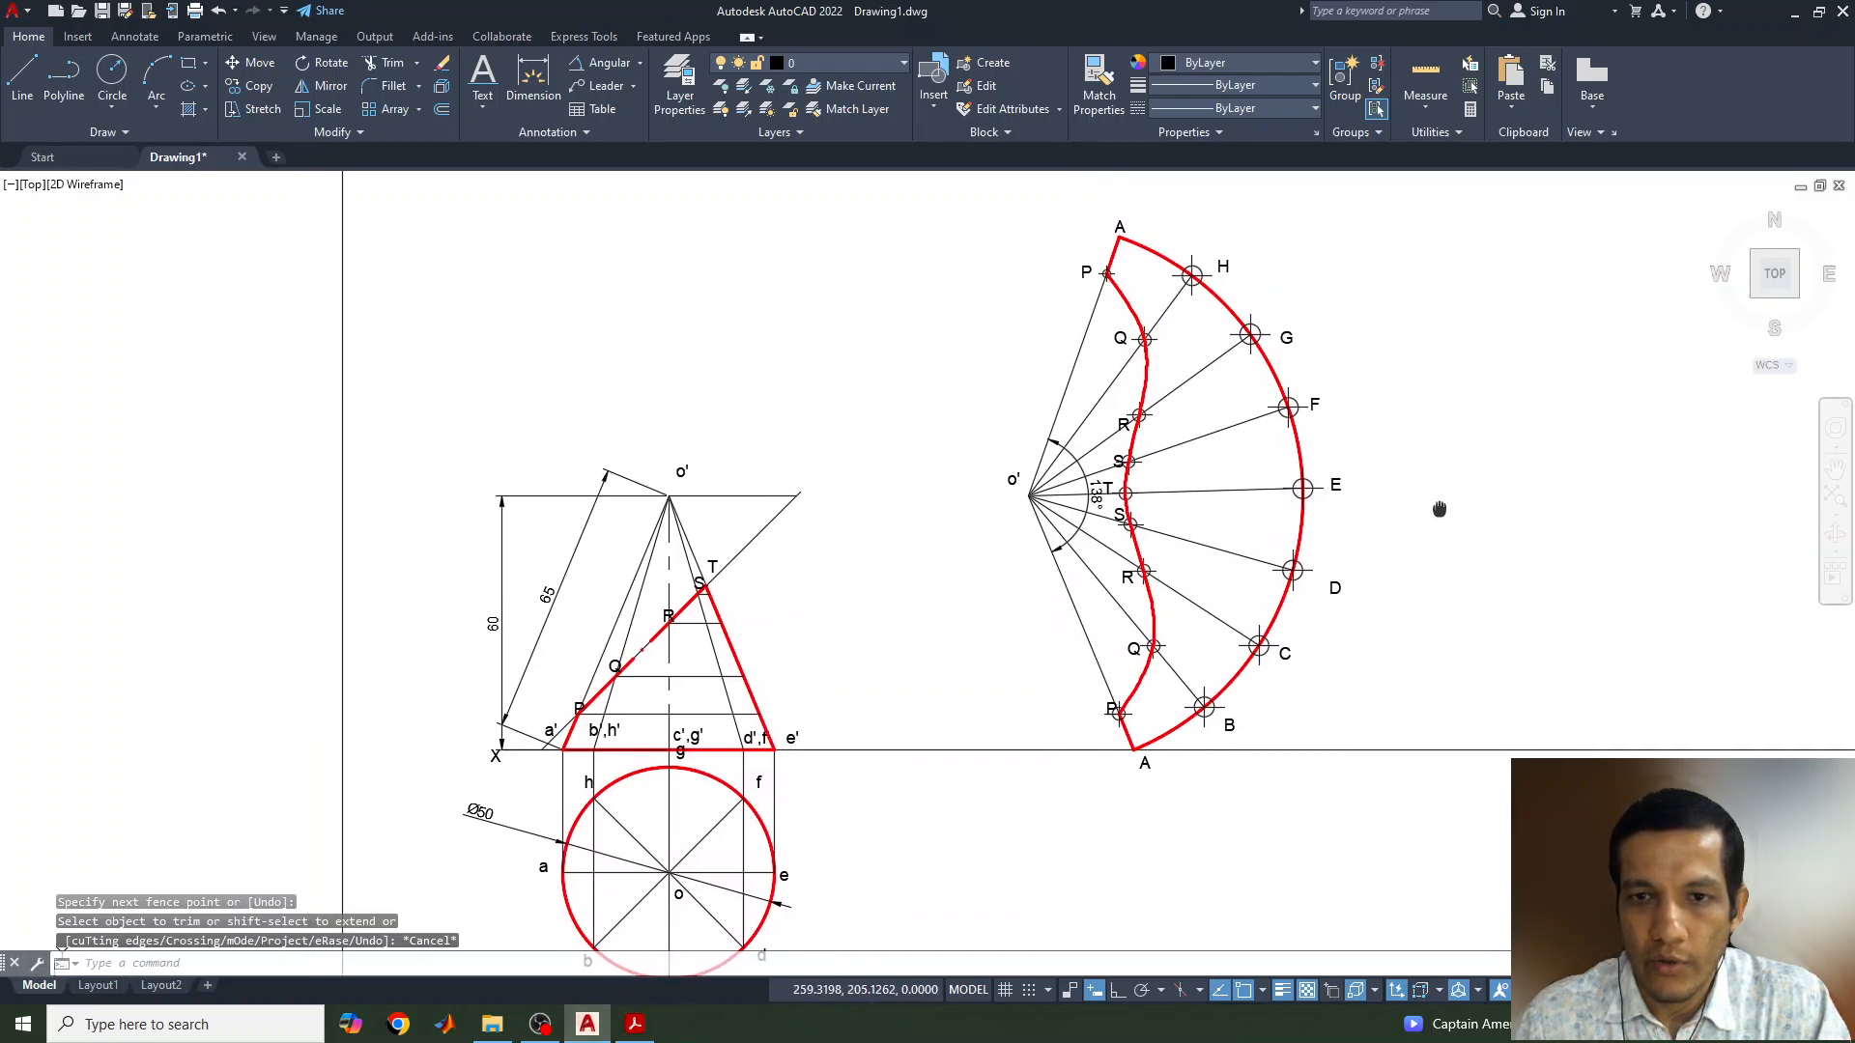